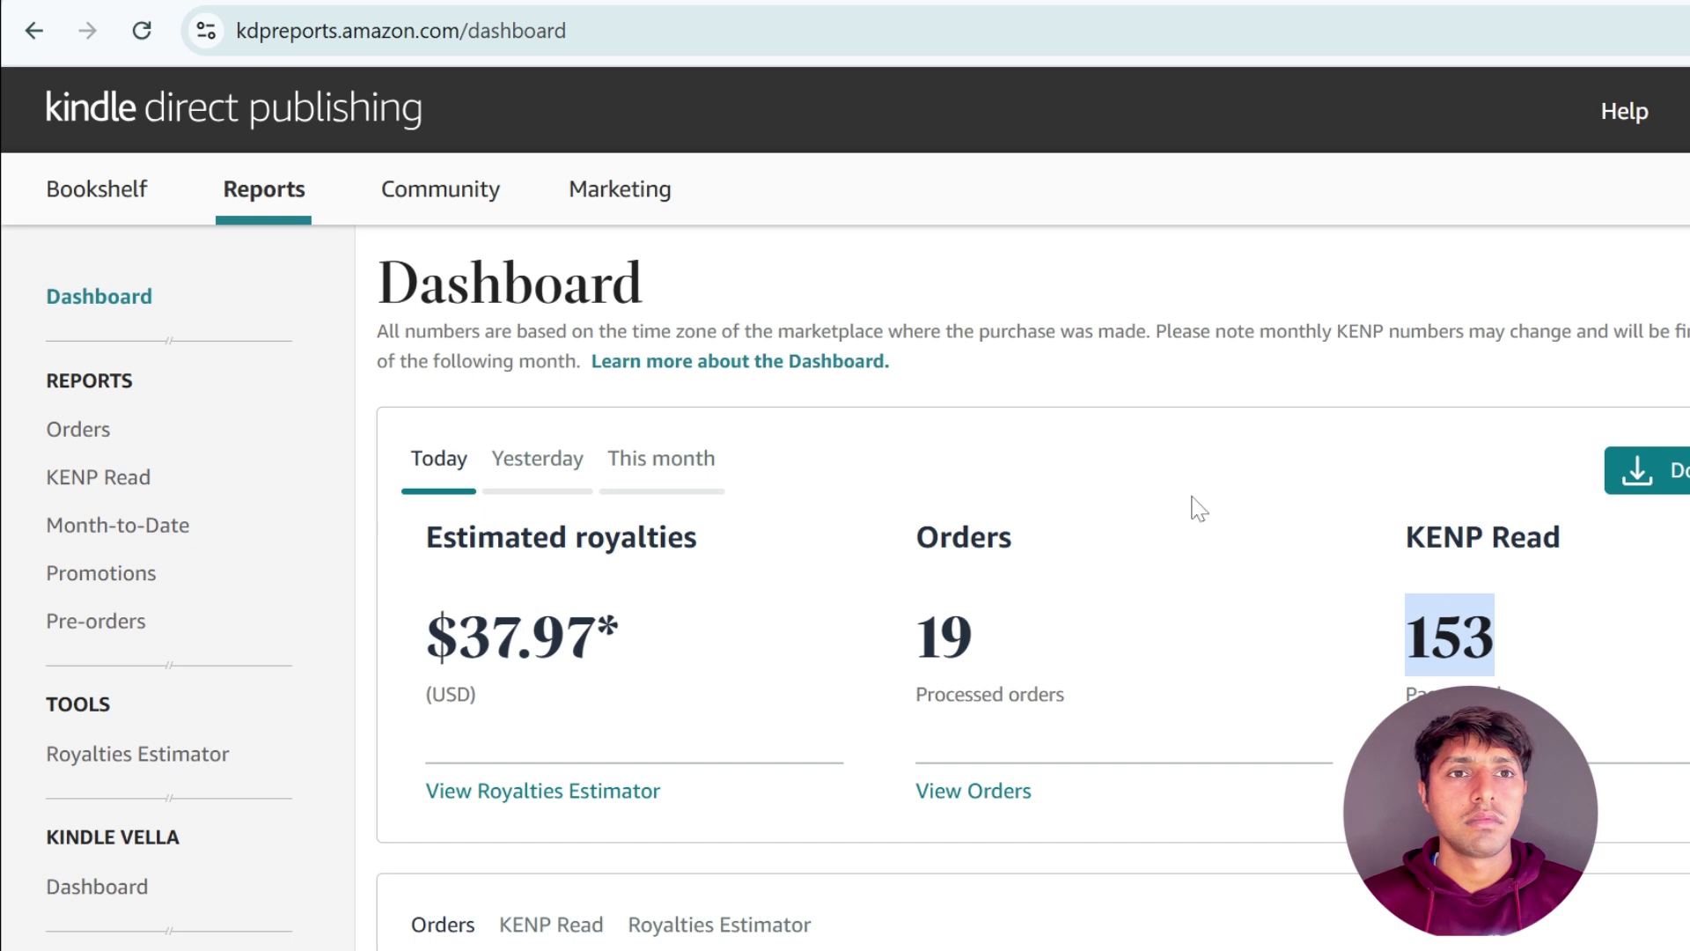
Show yesterday's dashboard figures and examine the estimated royalties, processed orders and KENP pages read
click(1192, 498)
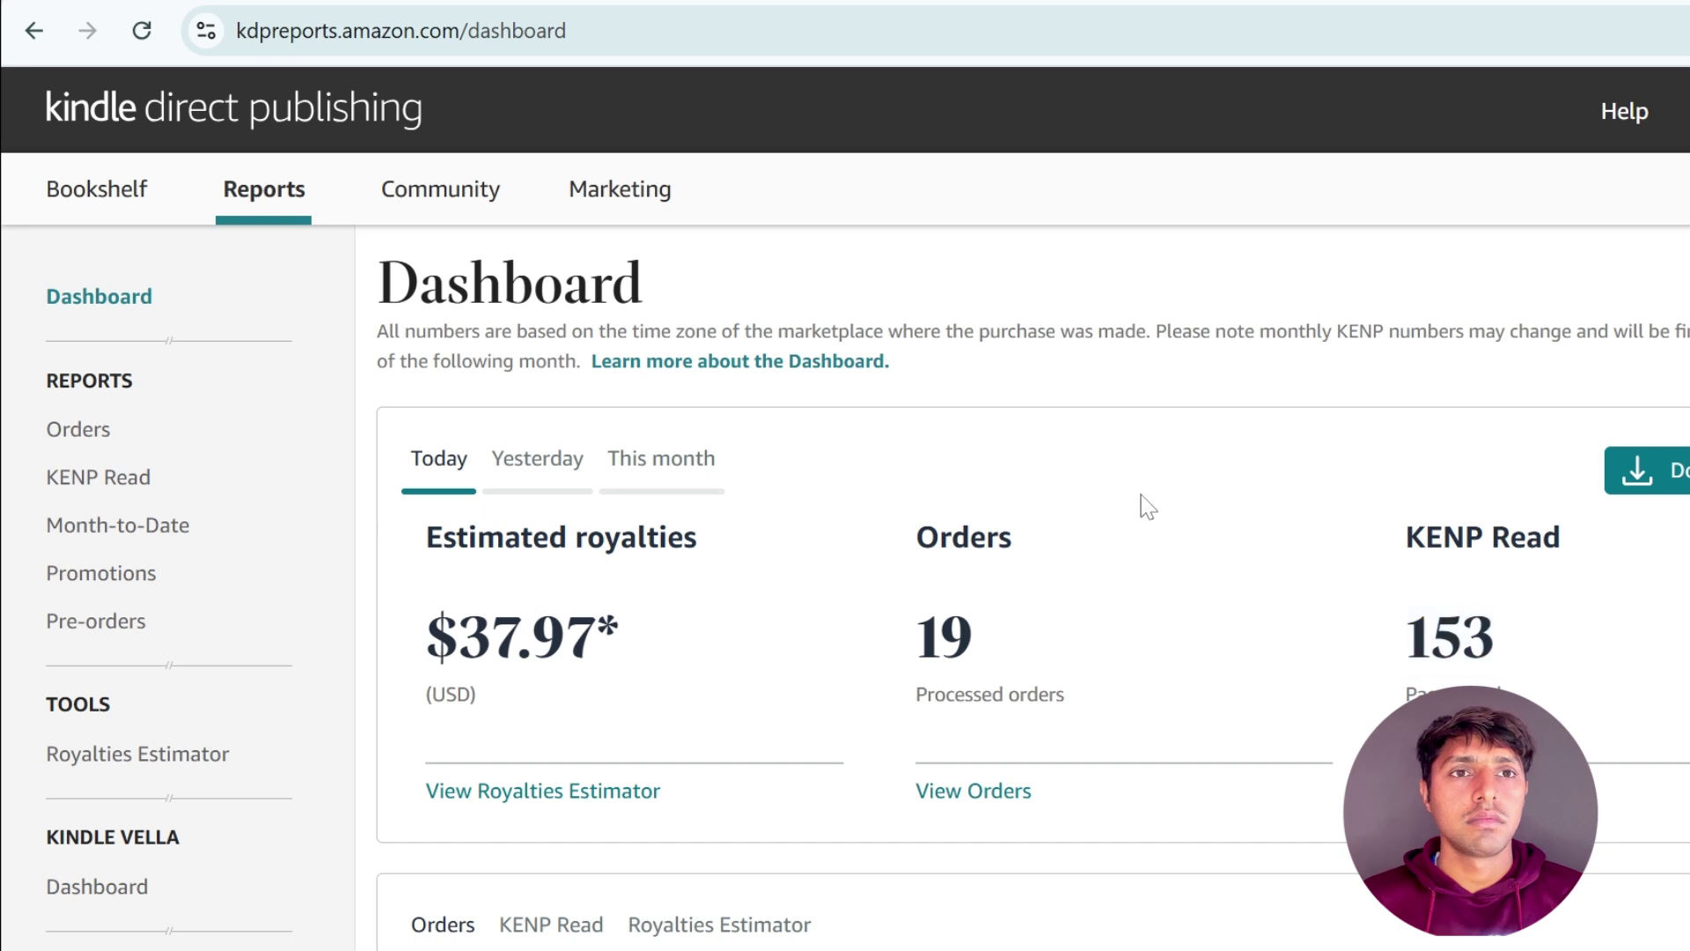
click(539, 464)
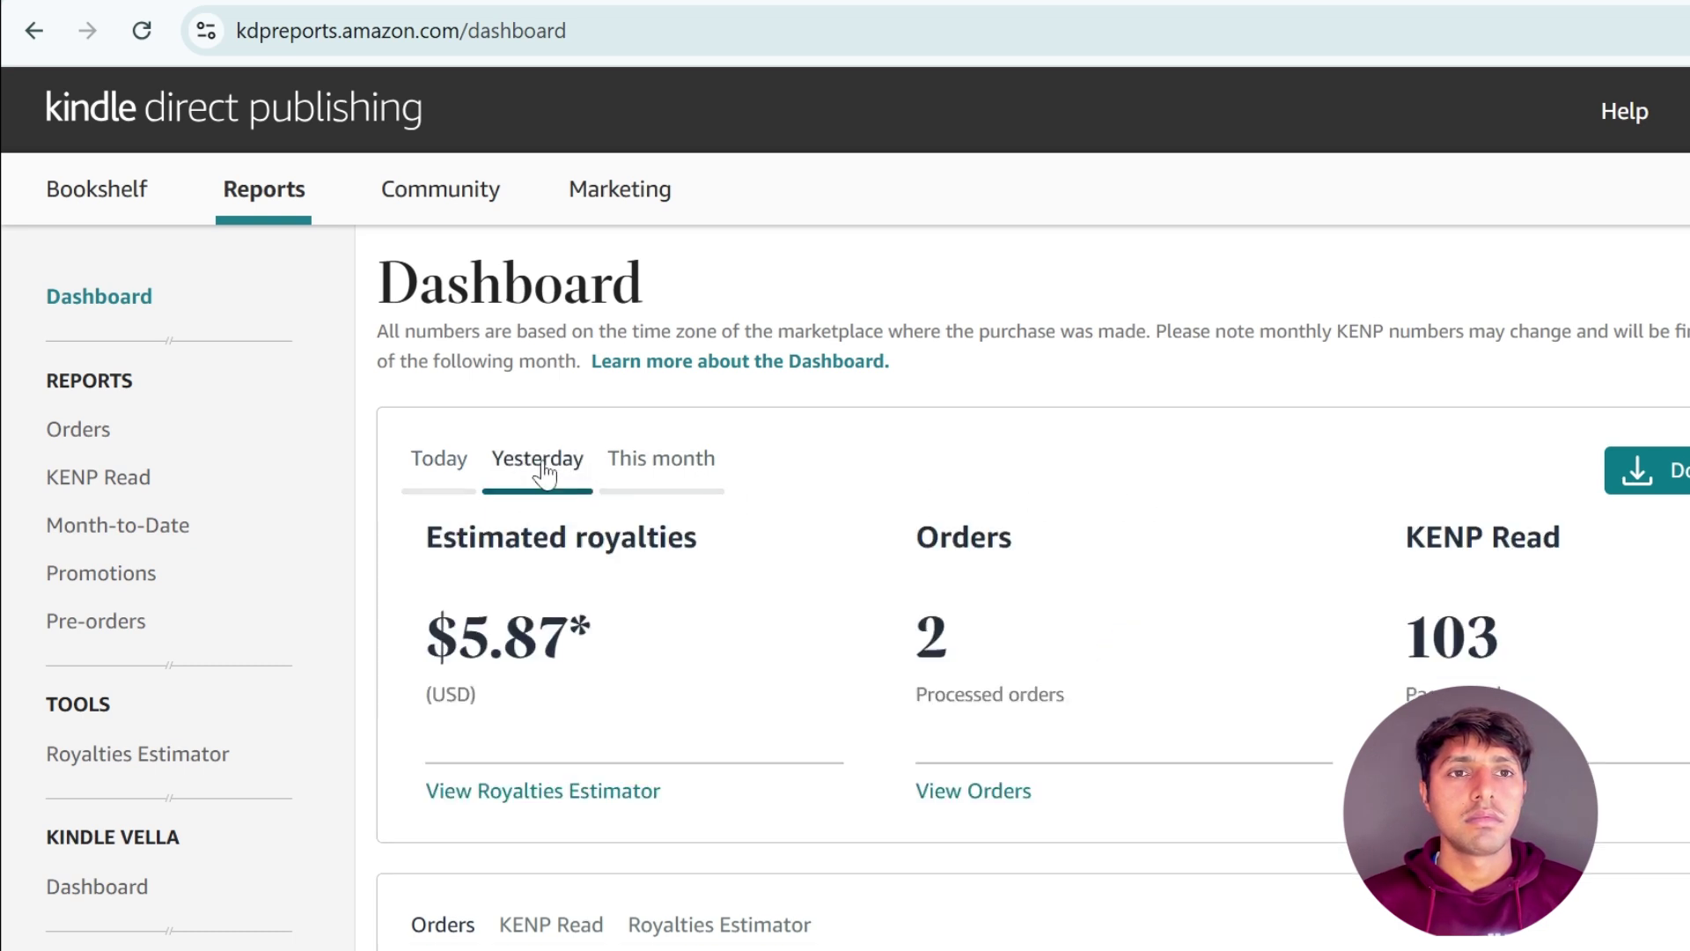
drag(426, 537, 736, 546)
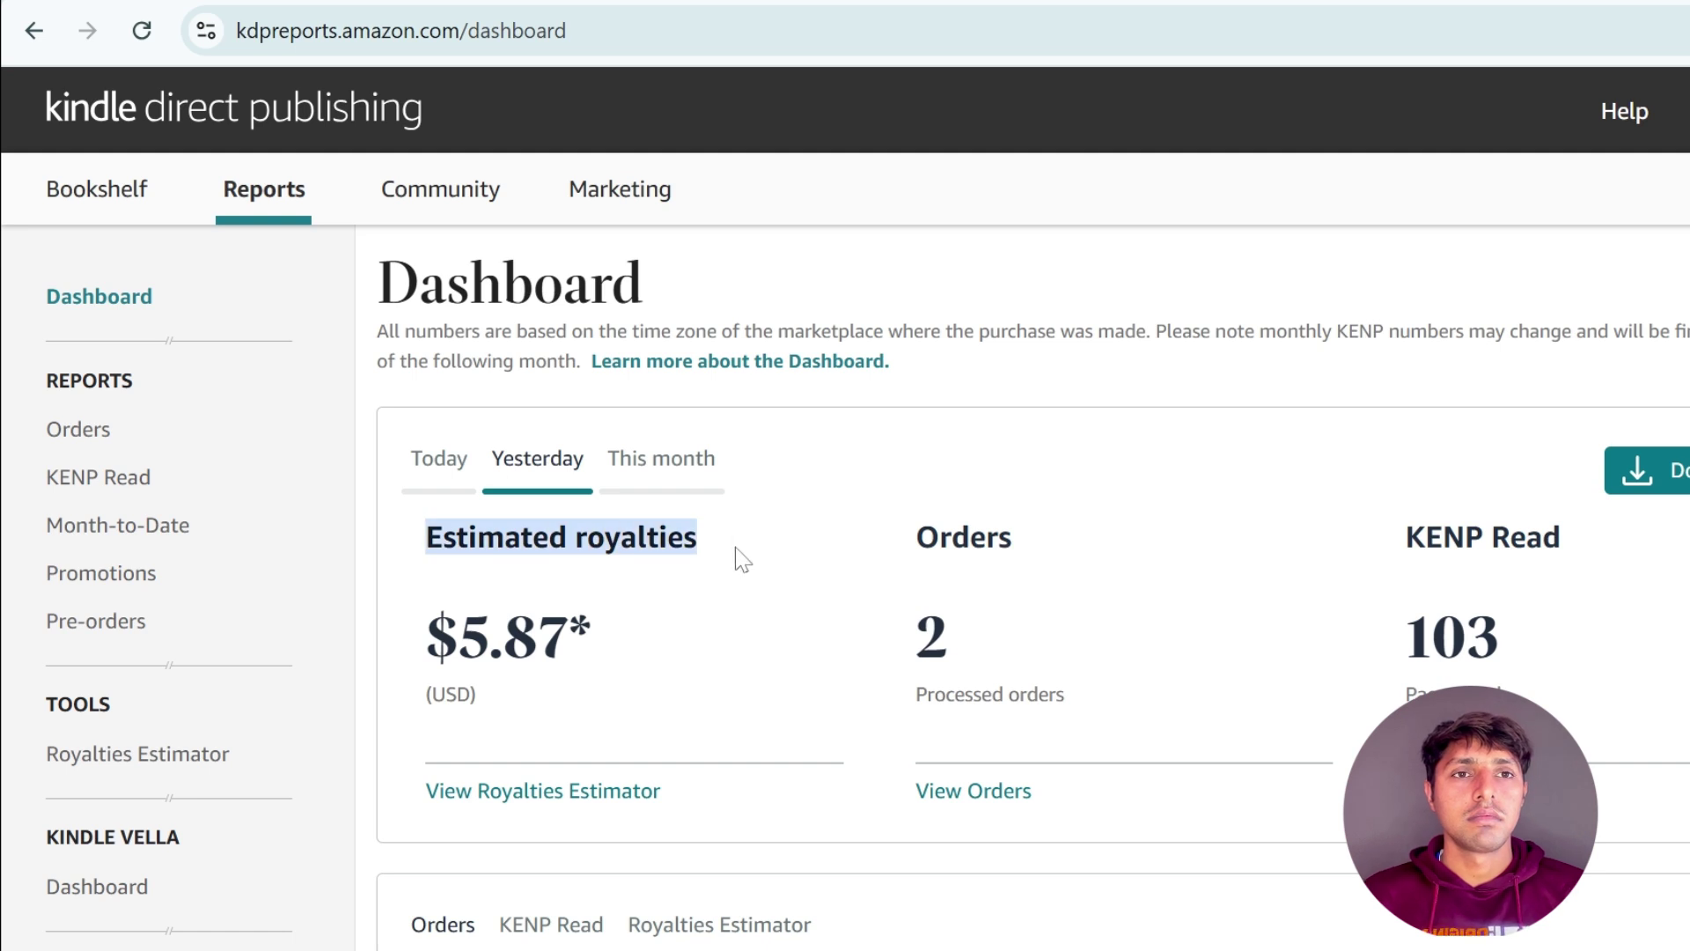
click(704, 581)
drag(427, 634, 591, 636)
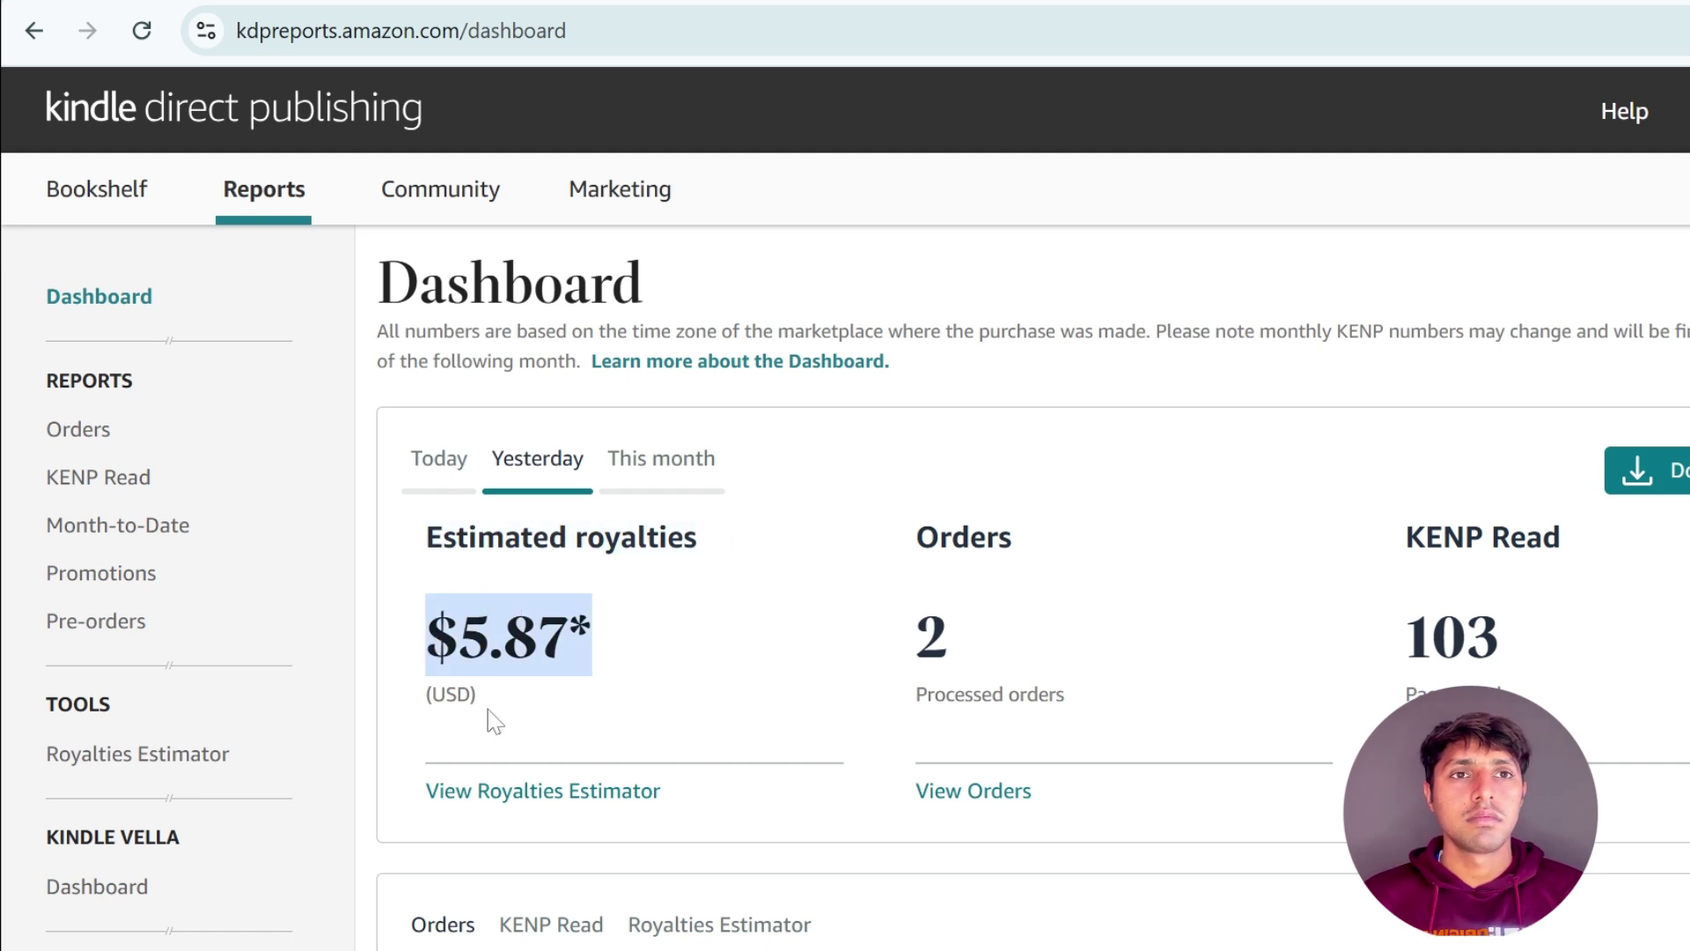
drag(426, 694, 519, 694)
drag(428, 648, 648, 643)
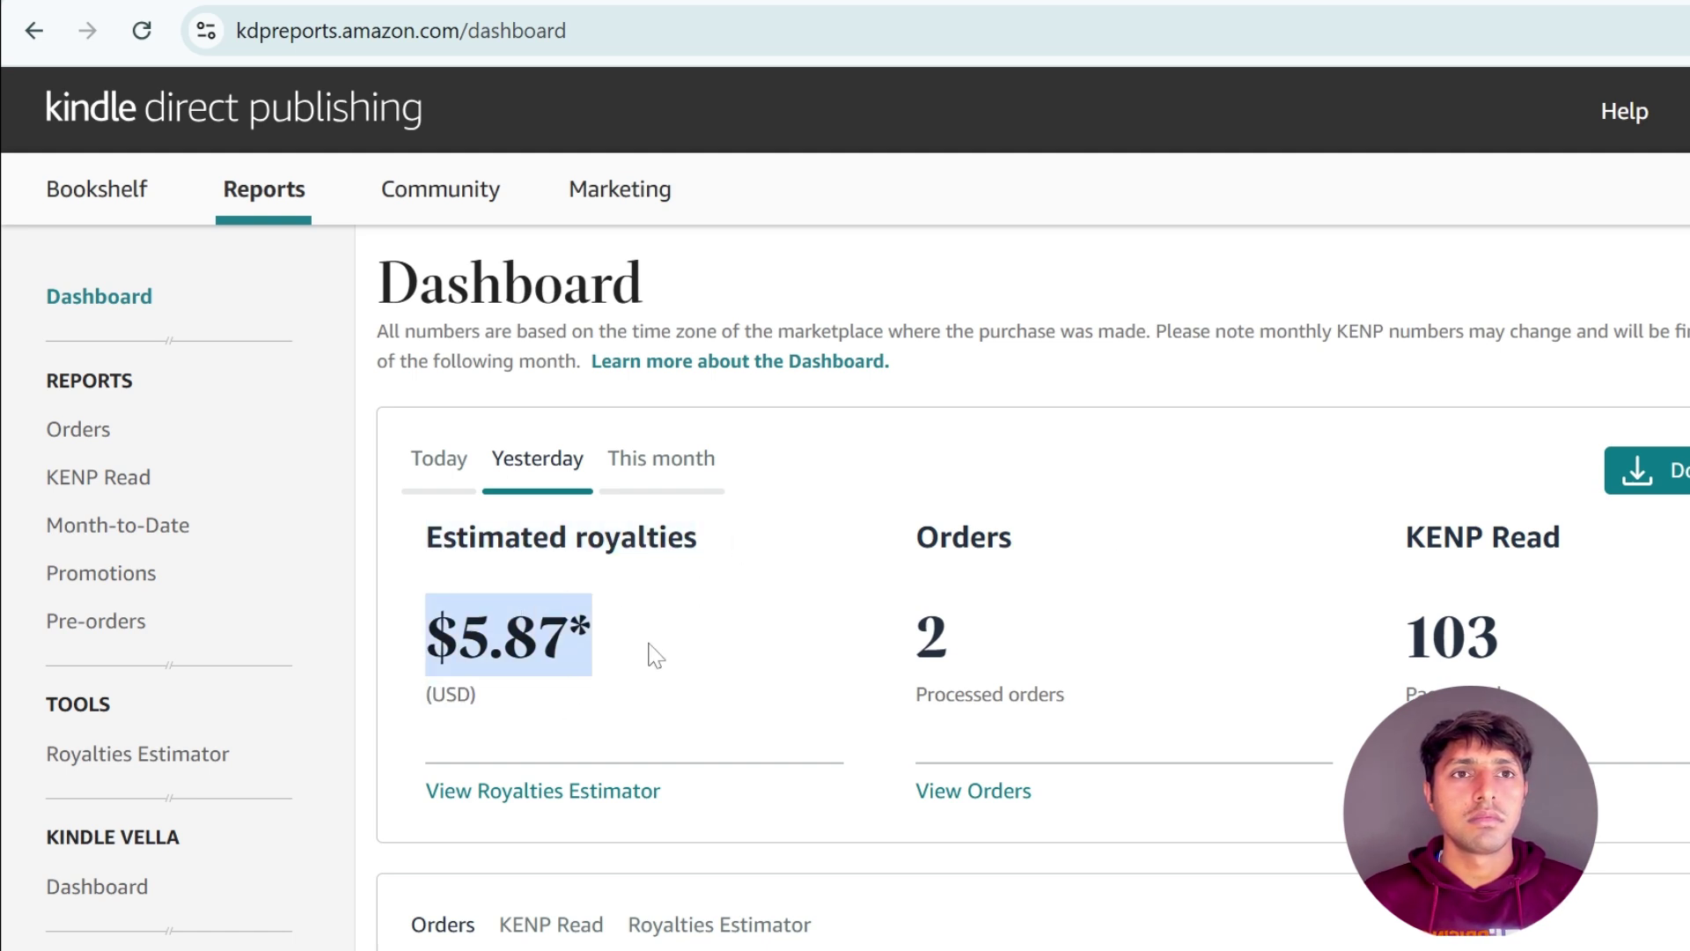
drag(906, 535, 1068, 545)
drag(911, 634, 1087, 690)
click(1140, 573)
drag(1405, 537, 1588, 546)
drag(1402, 652, 1557, 621)
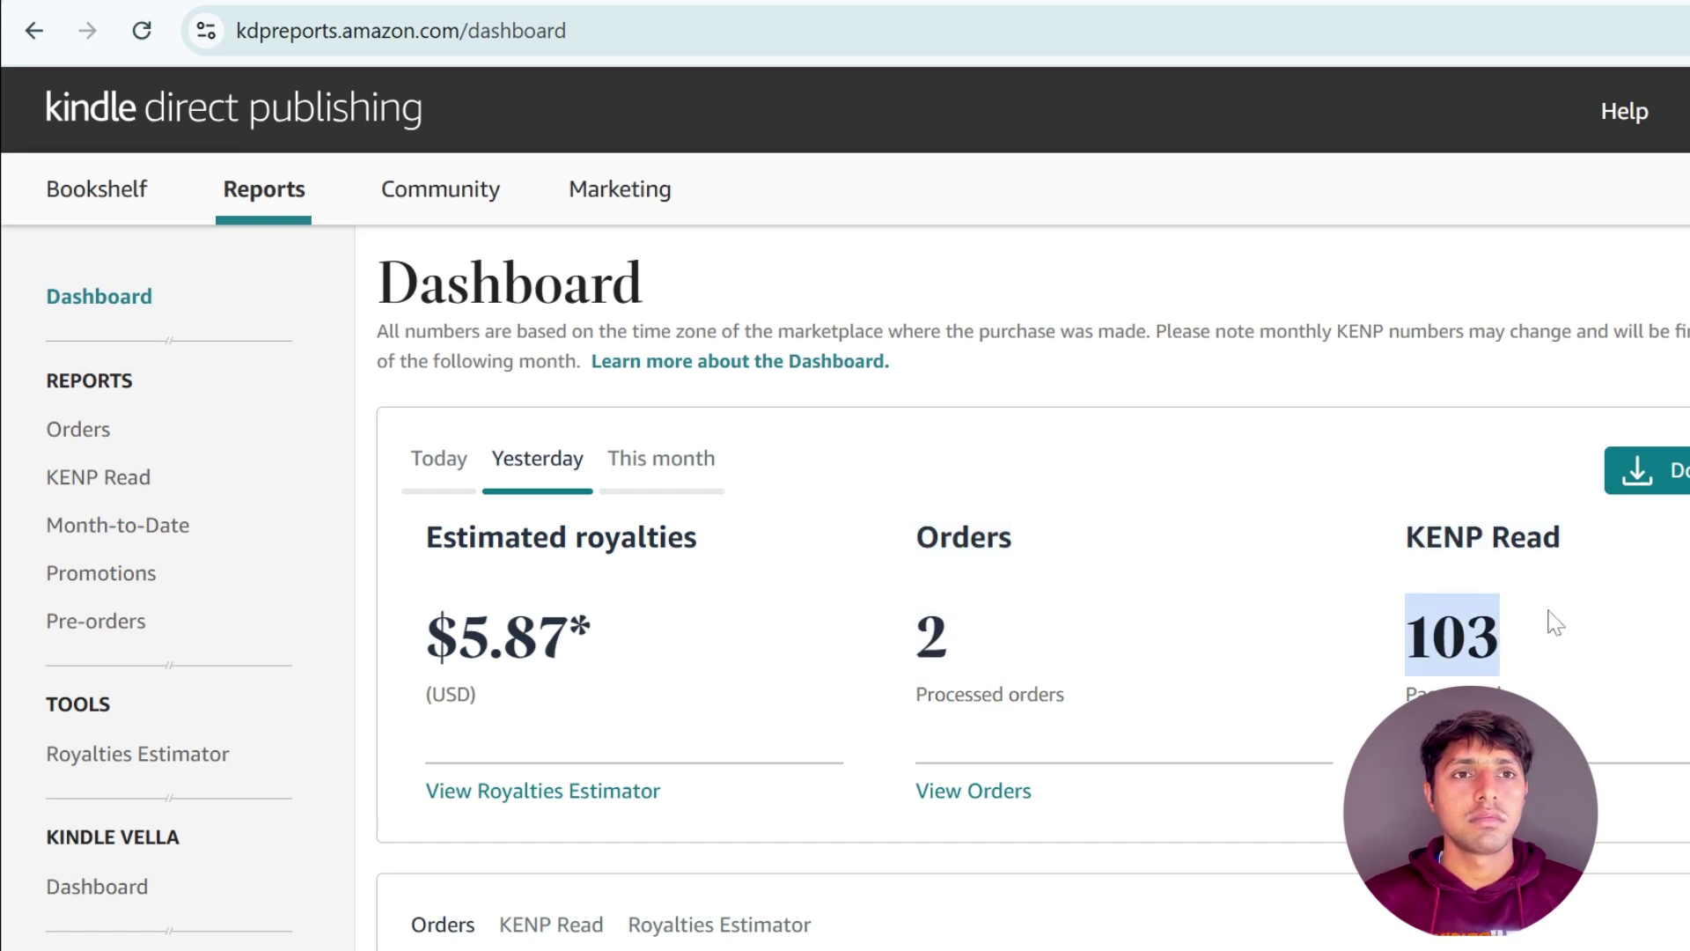
click(1326, 491)
drag(426, 665, 603, 625)
click(746, 561)
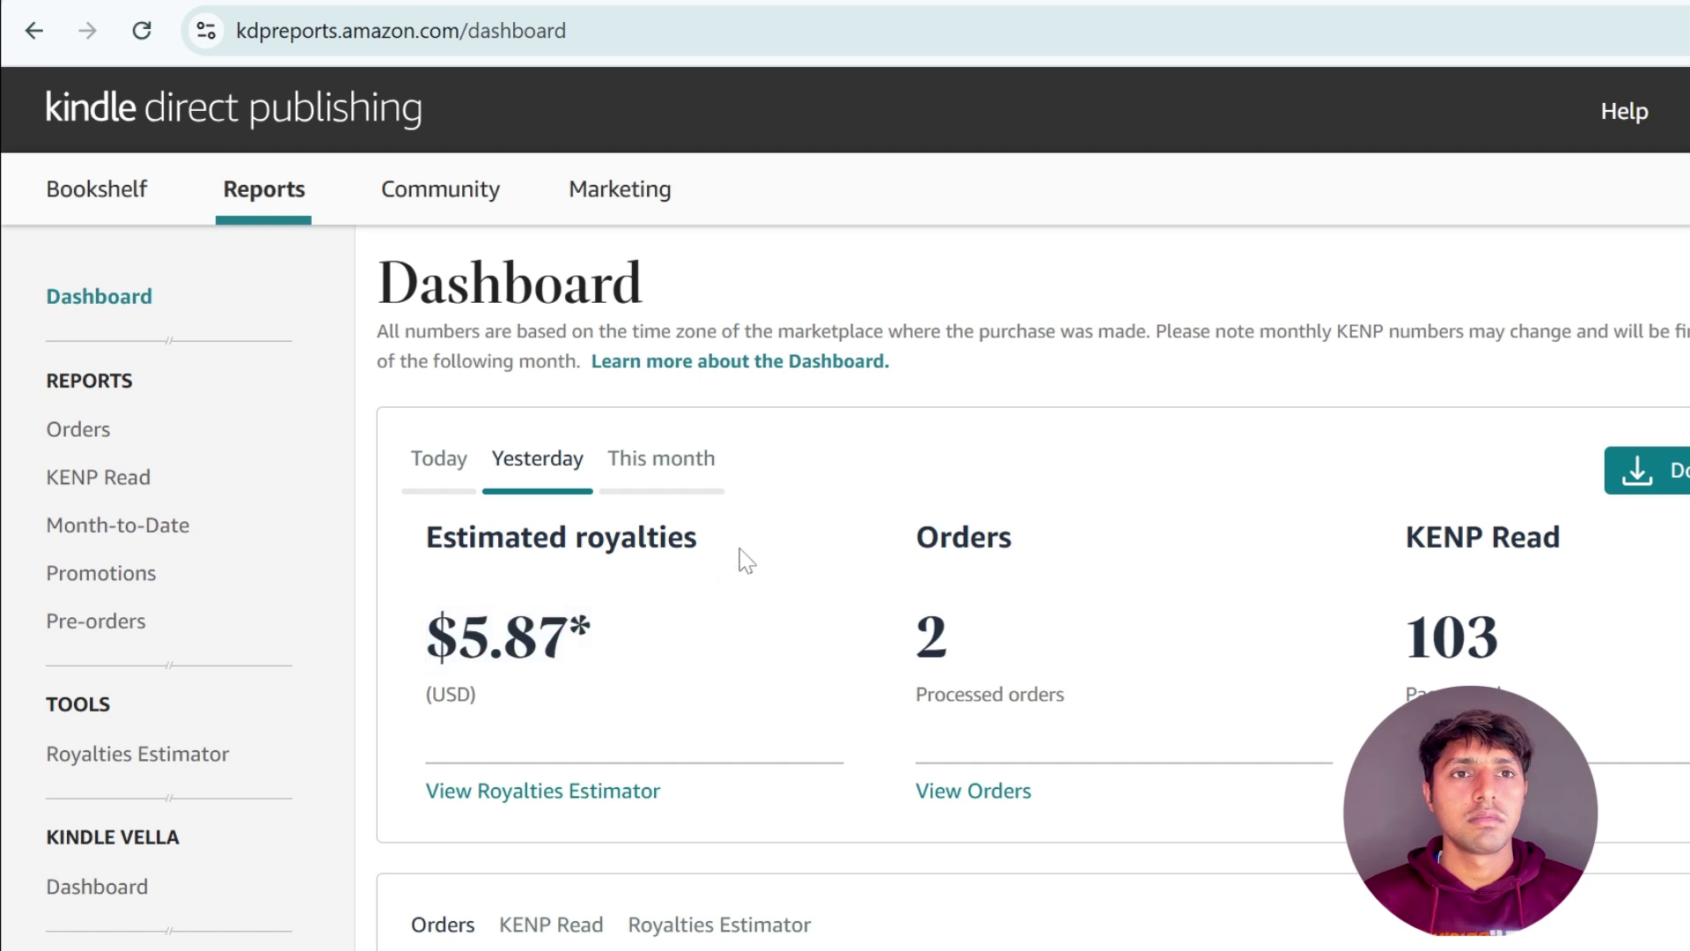
Show this month's dashboard figures and examine the estimated royalties, processed orders and KENP pages read
click(642, 464)
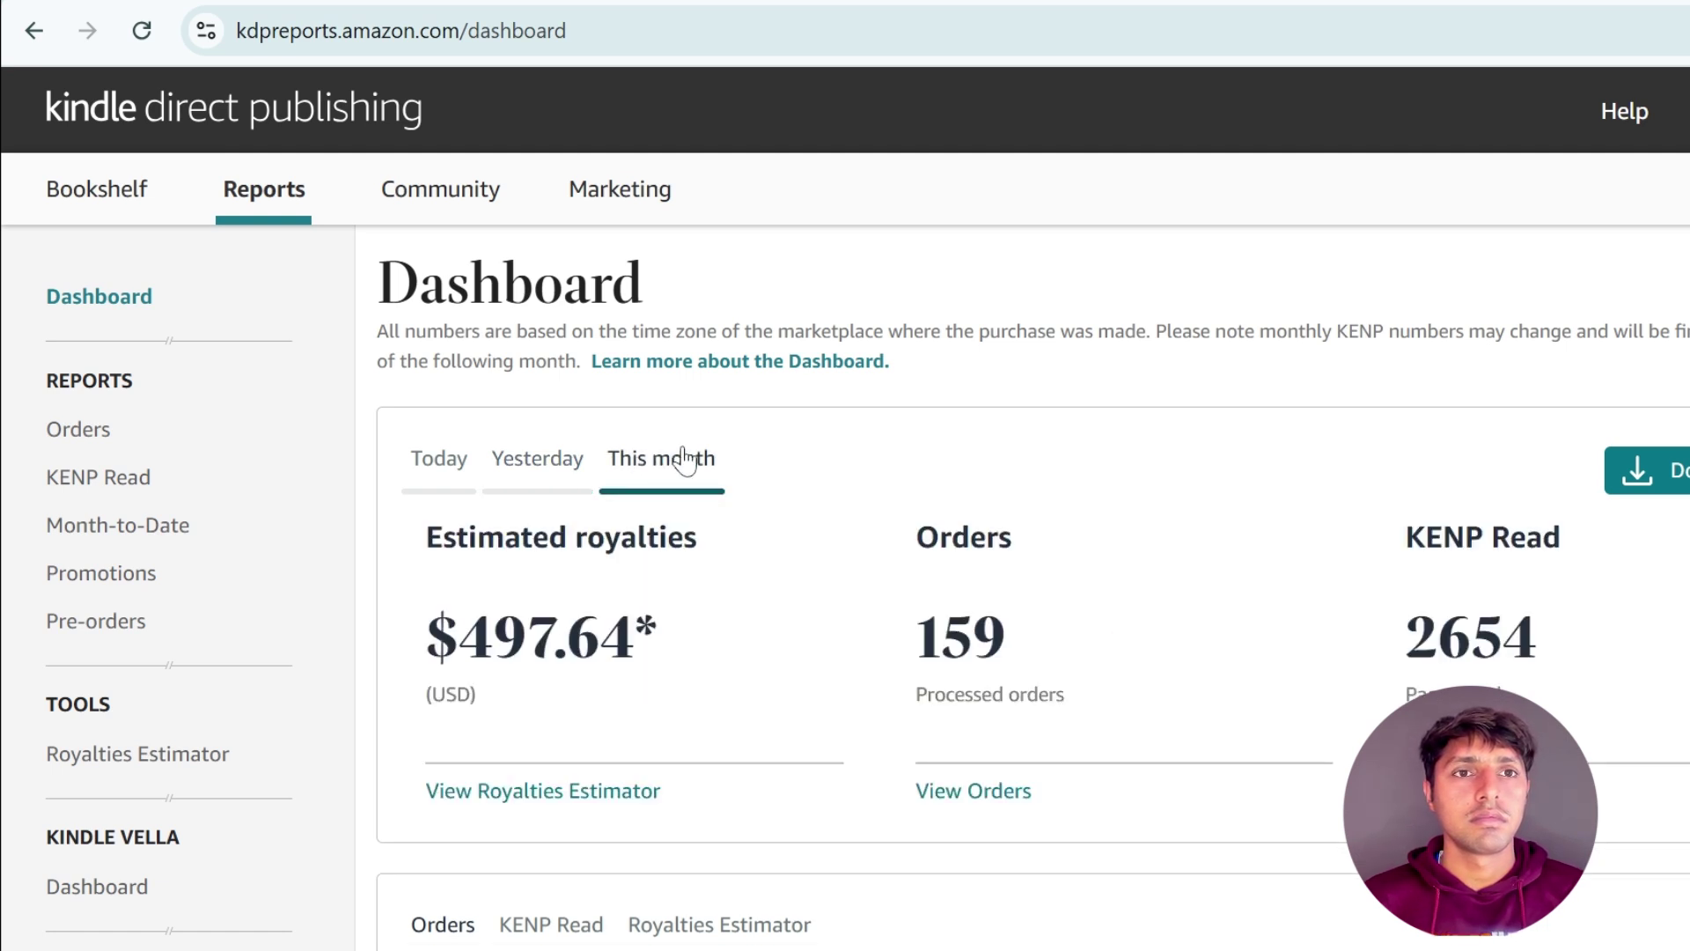
drag(421, 539, 712, 539)
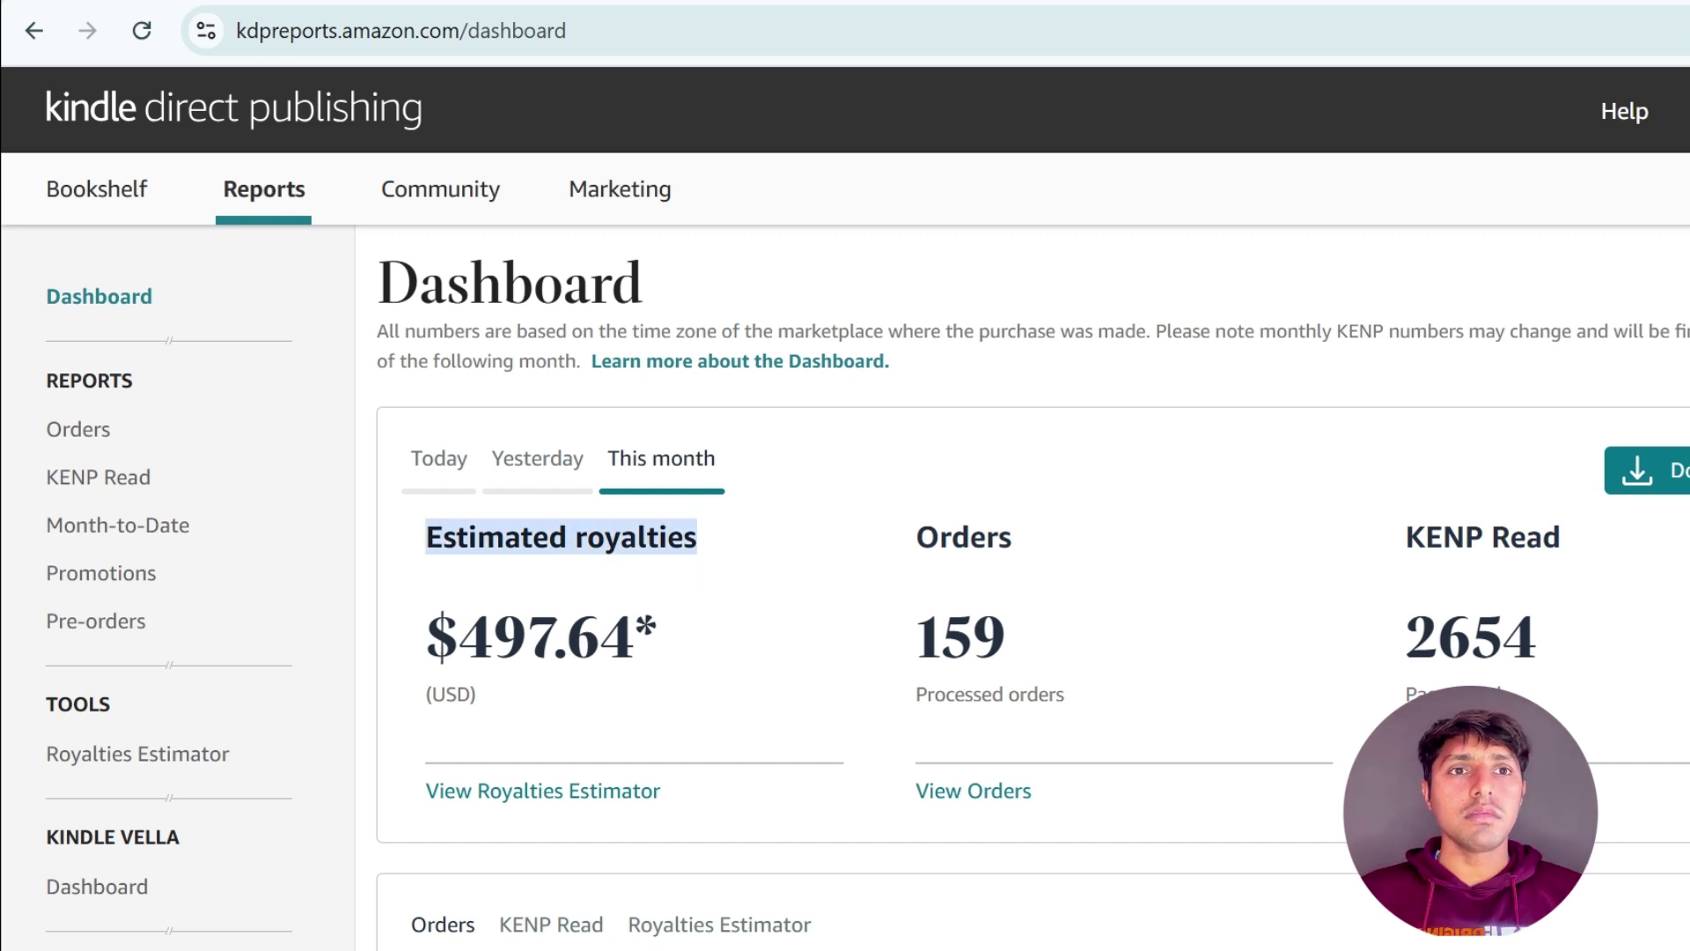
drag(426, 641, 668, 649)
click(426, 702)
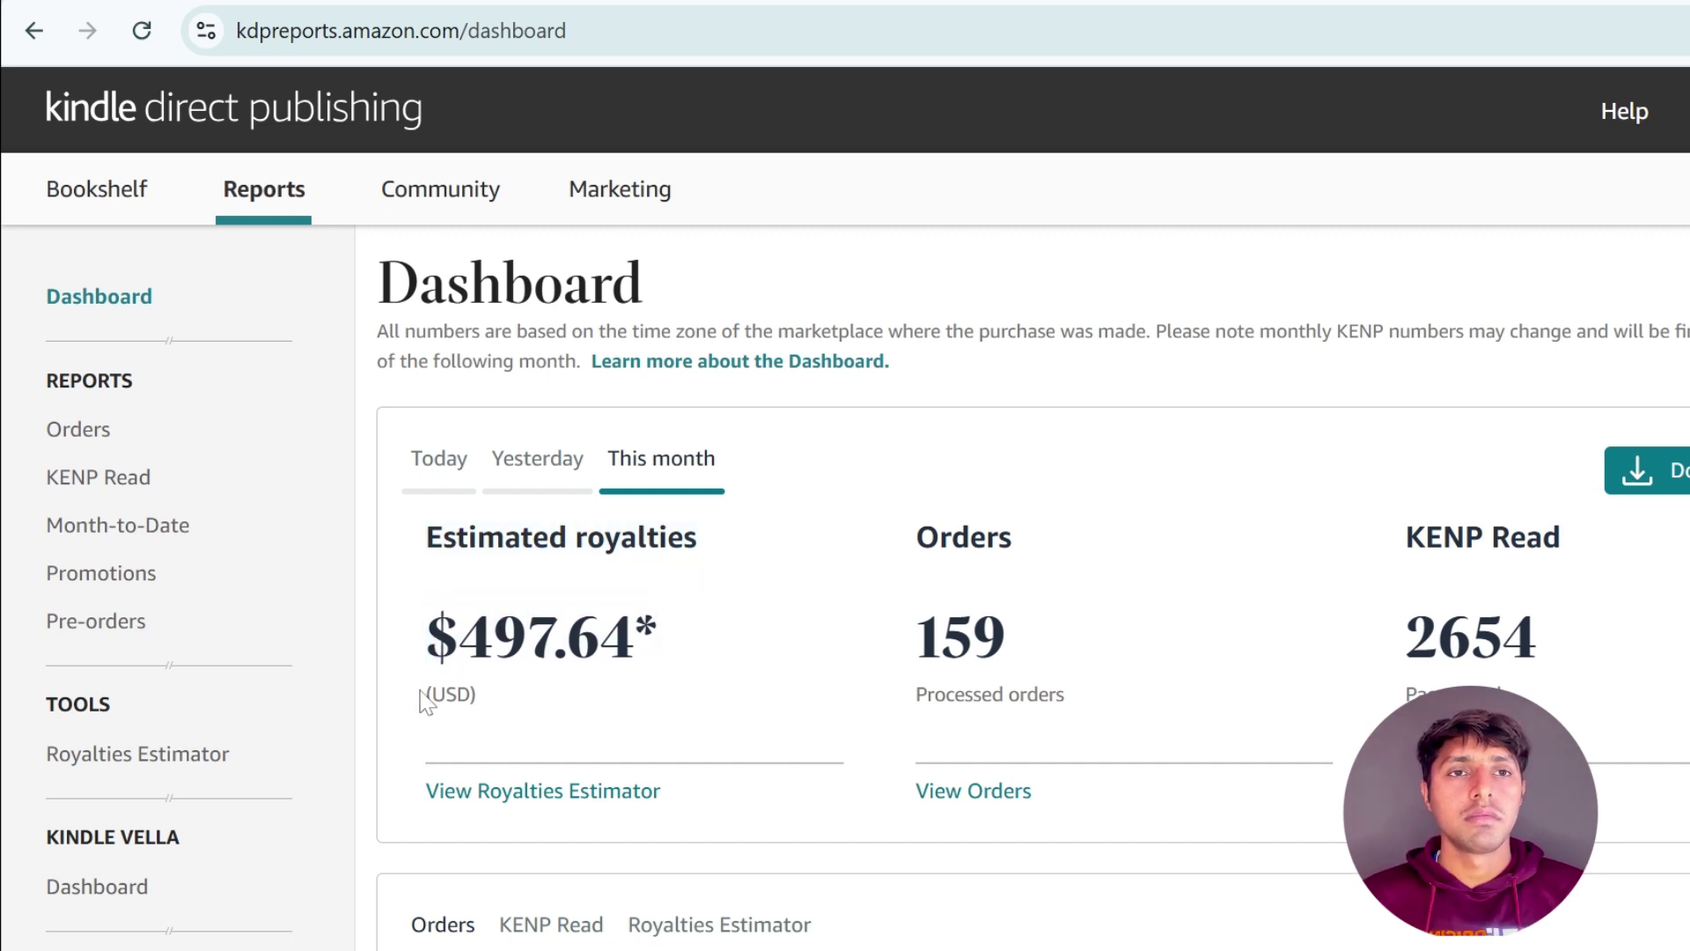
drag(420, 692, 553, 699)
drag(914, 535, 1013, 644)
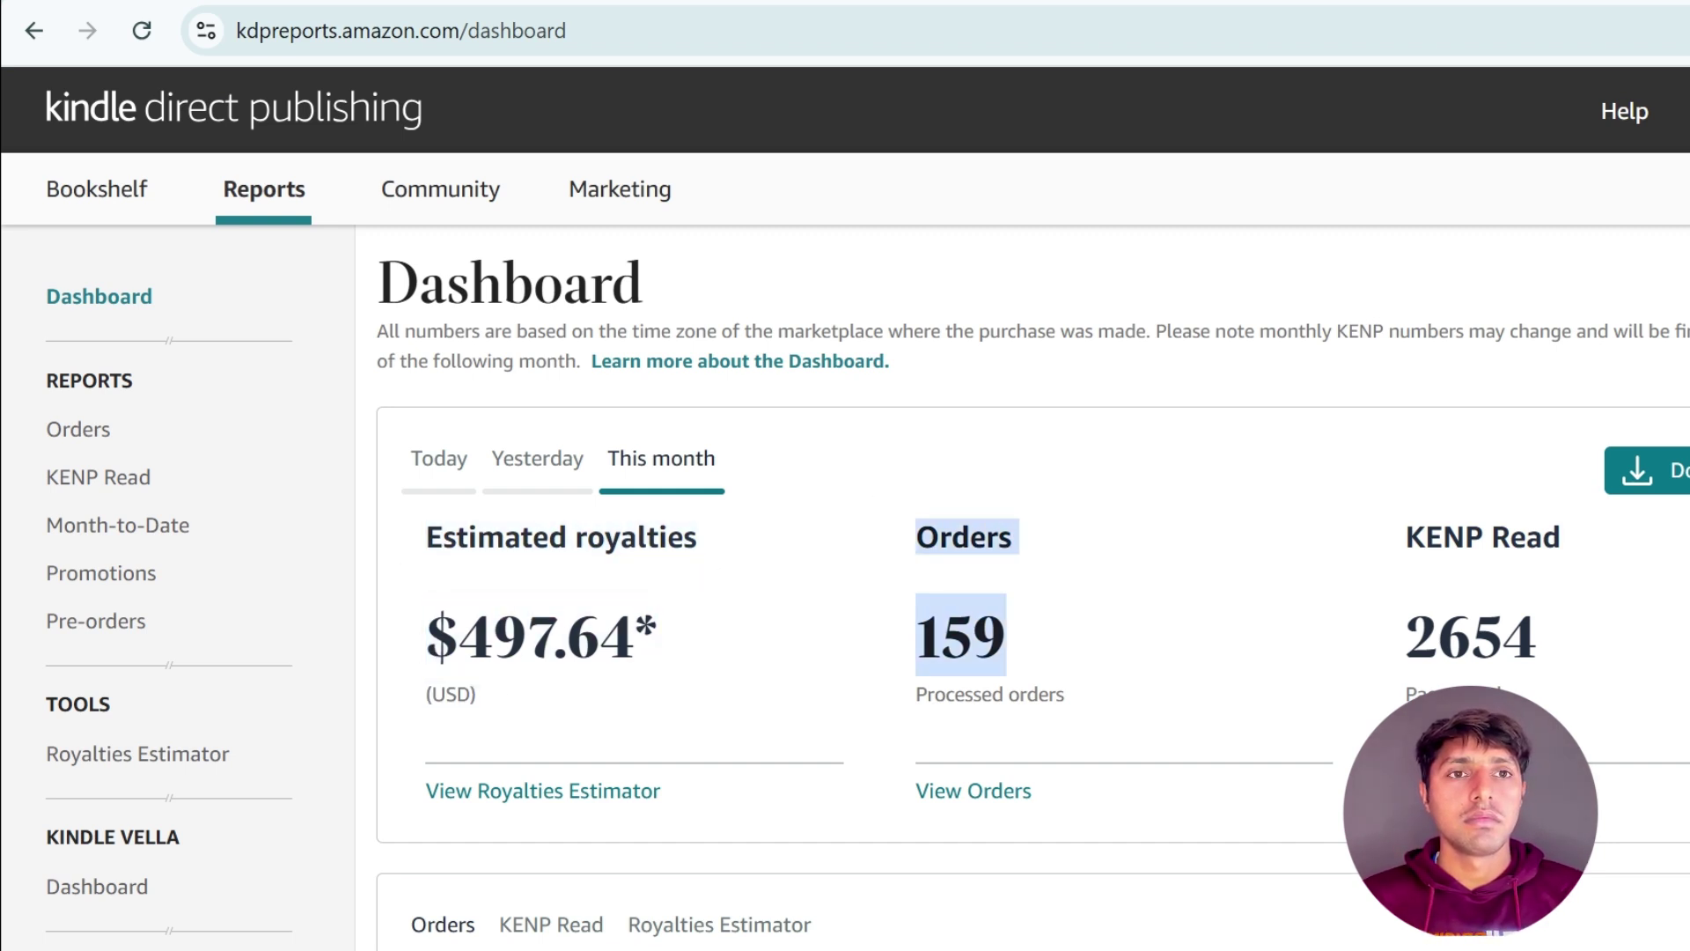
drag(915, 696, 1067, 697)
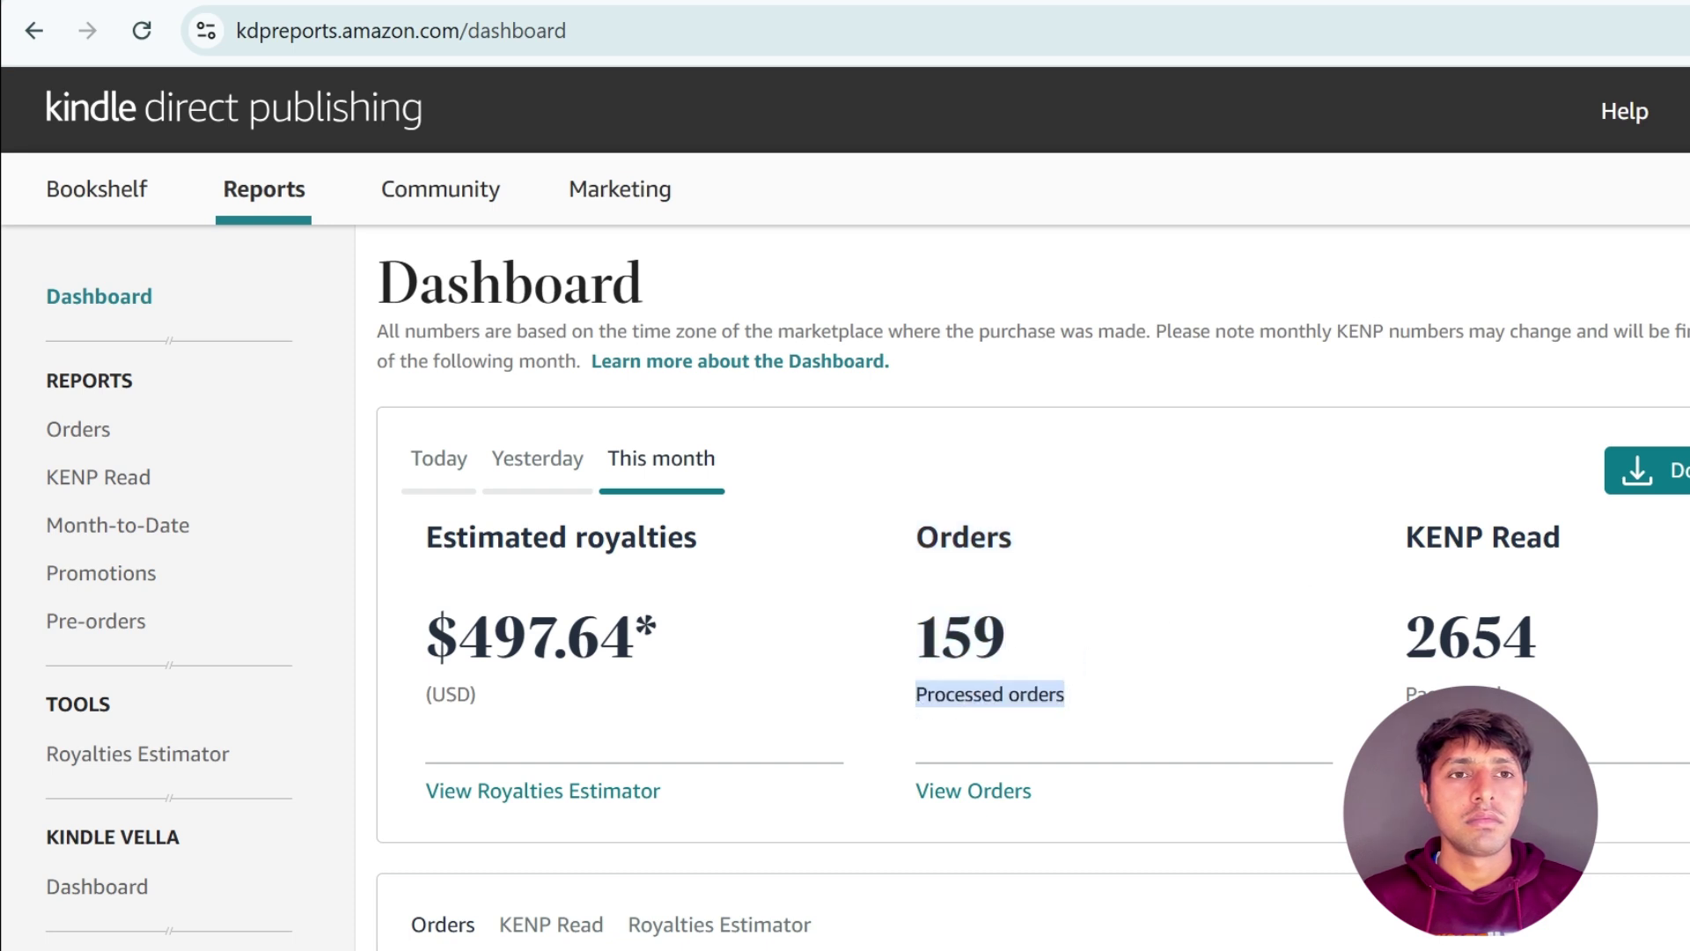
drag(1401, 537, 1562, 538)
drag(1403, 636, 1549, 637)
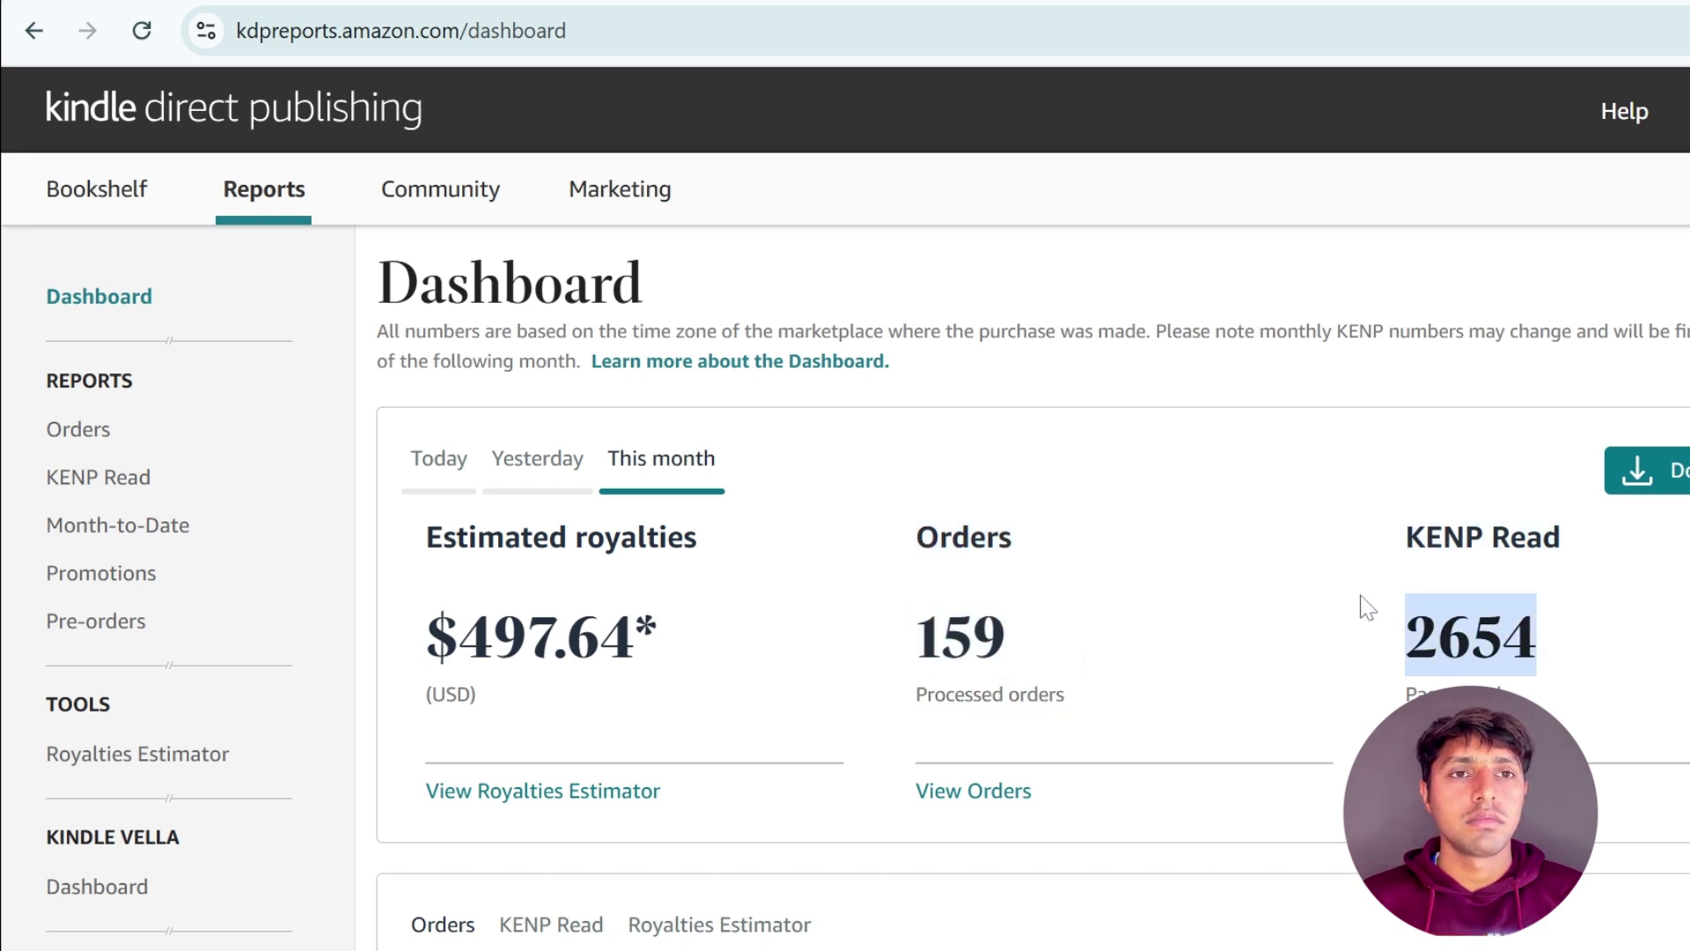
drag(414, 647, 710, 661)
click(742, 593)
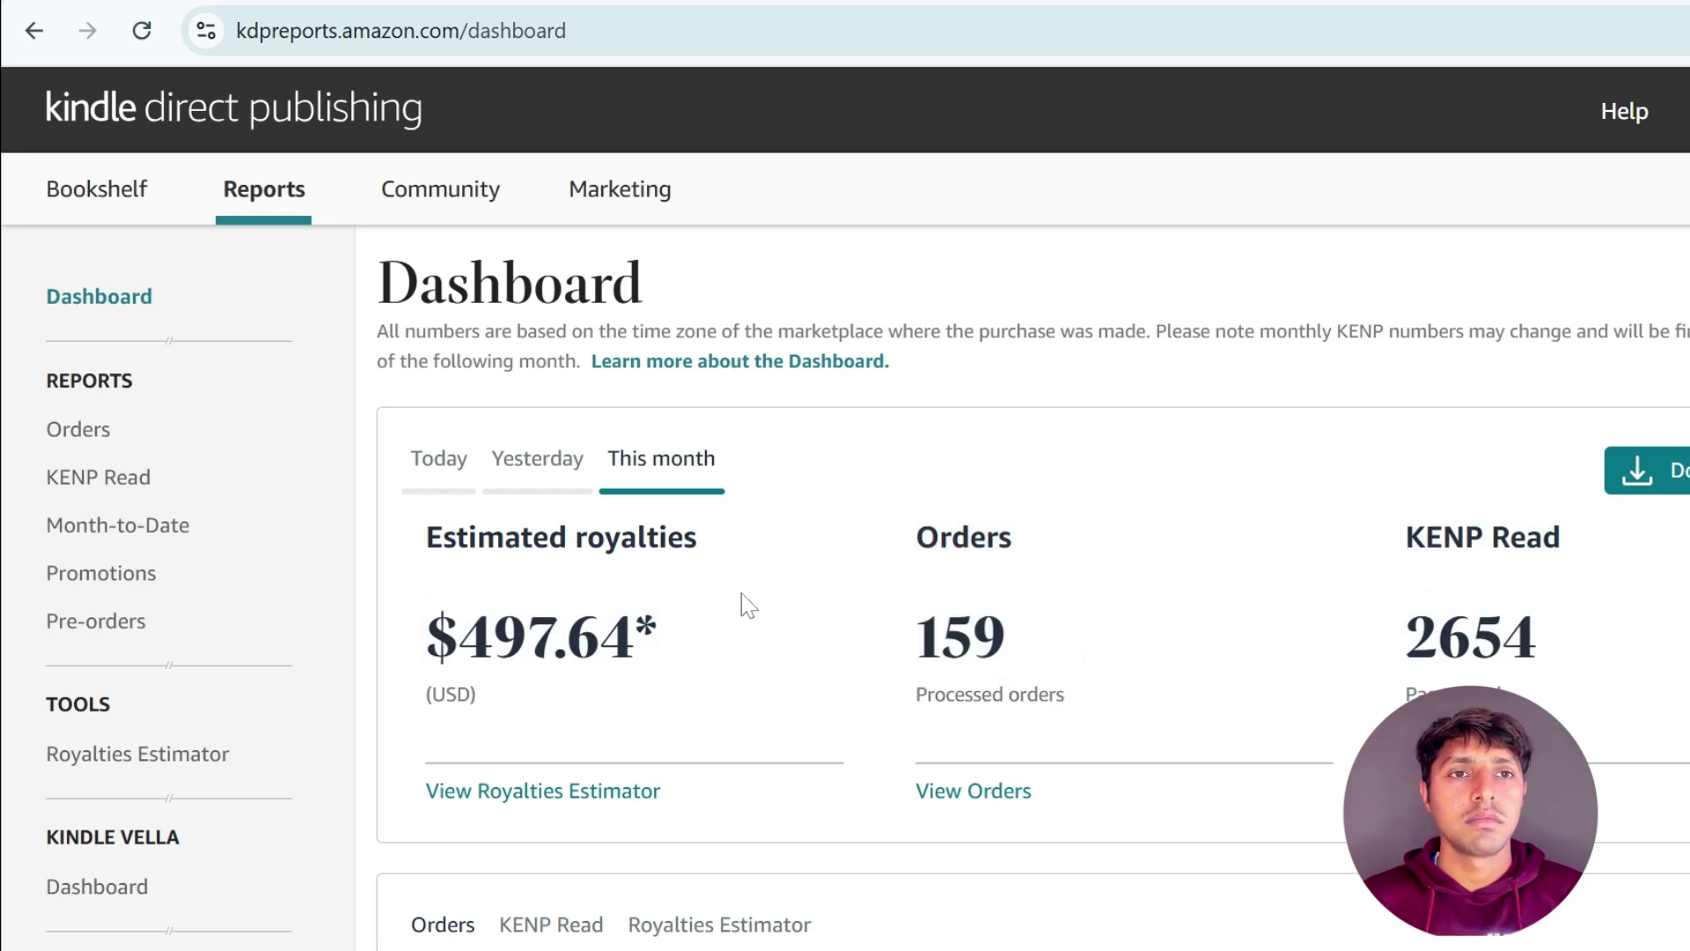
drag(420, 641, 728, 649)
click(757, 616)
scroll(794, 570, down, 5)
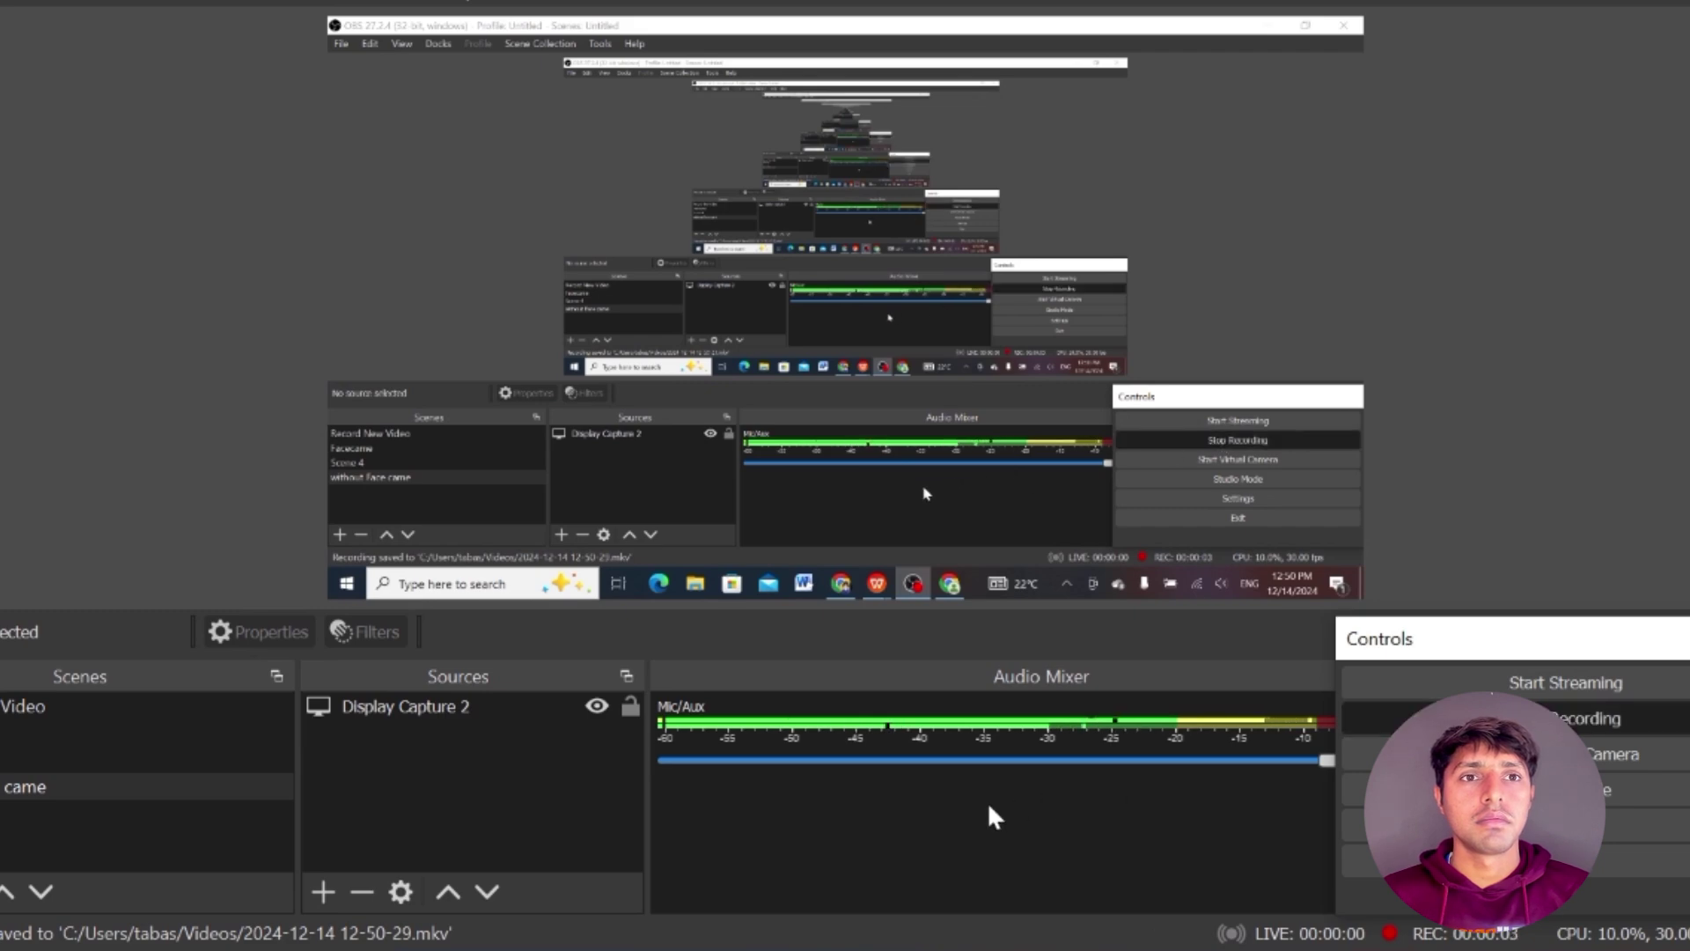
Switch to the open Amazon Kdp Paid Course document in the word processor
mouse_move(903, 950)
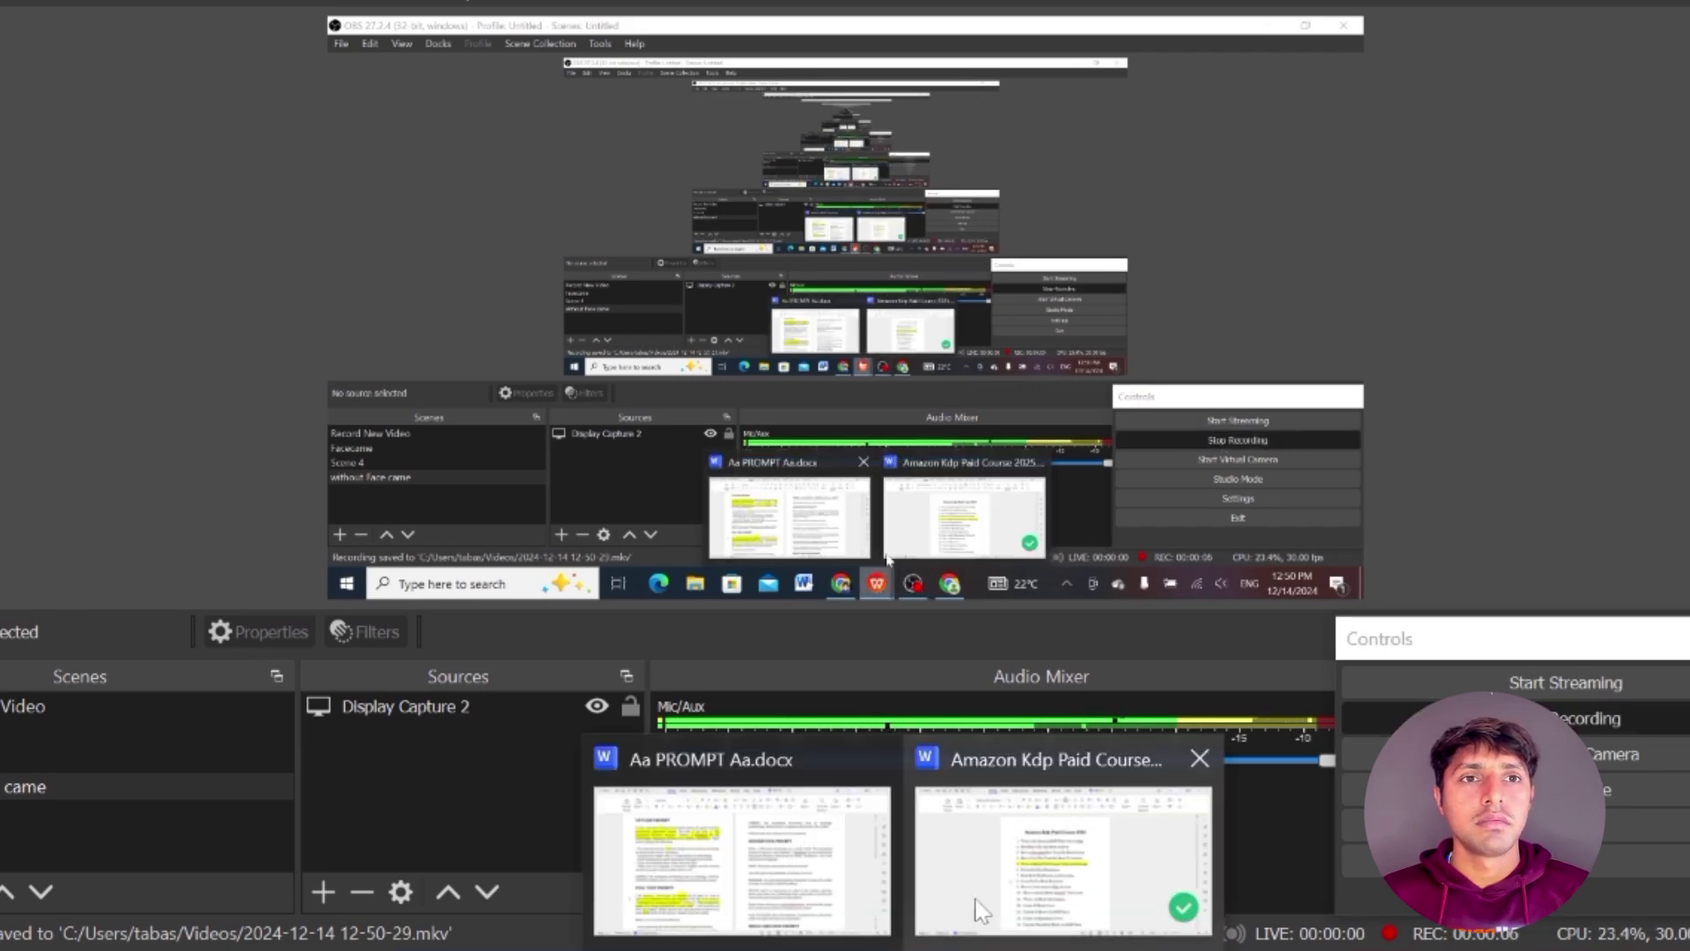
click(975, 907)
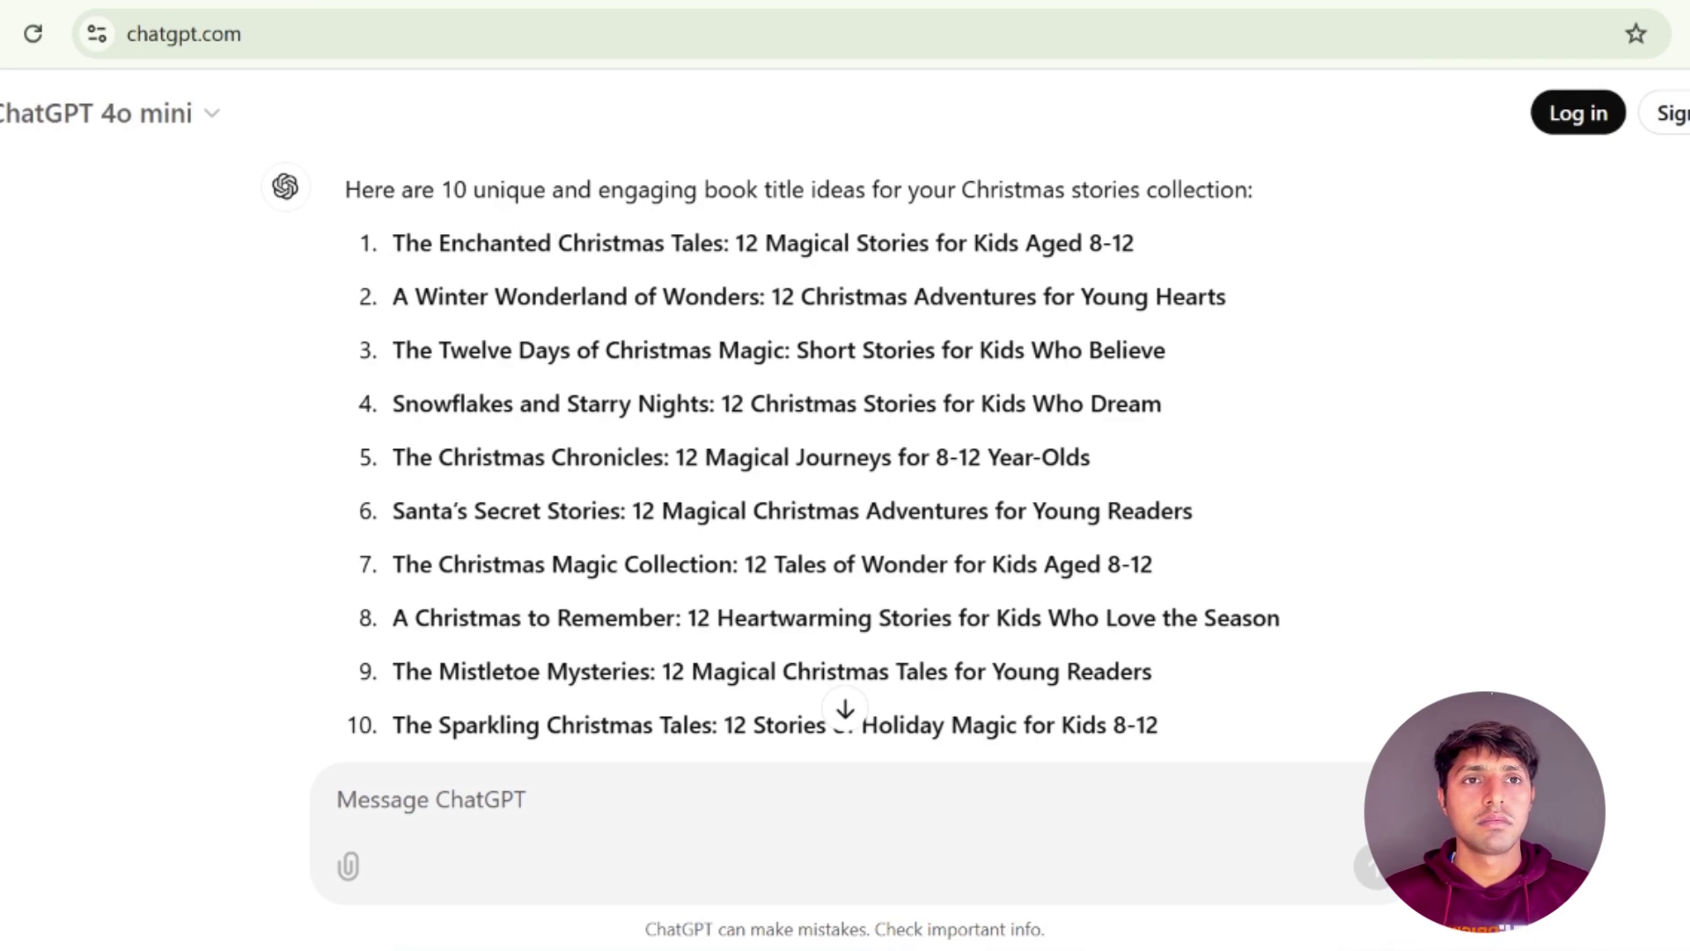
Review the ChatGPT conversation, comparing both book-title prompts for the children's Christmas book and their suggestions
scroll(836, 458, up, 5)
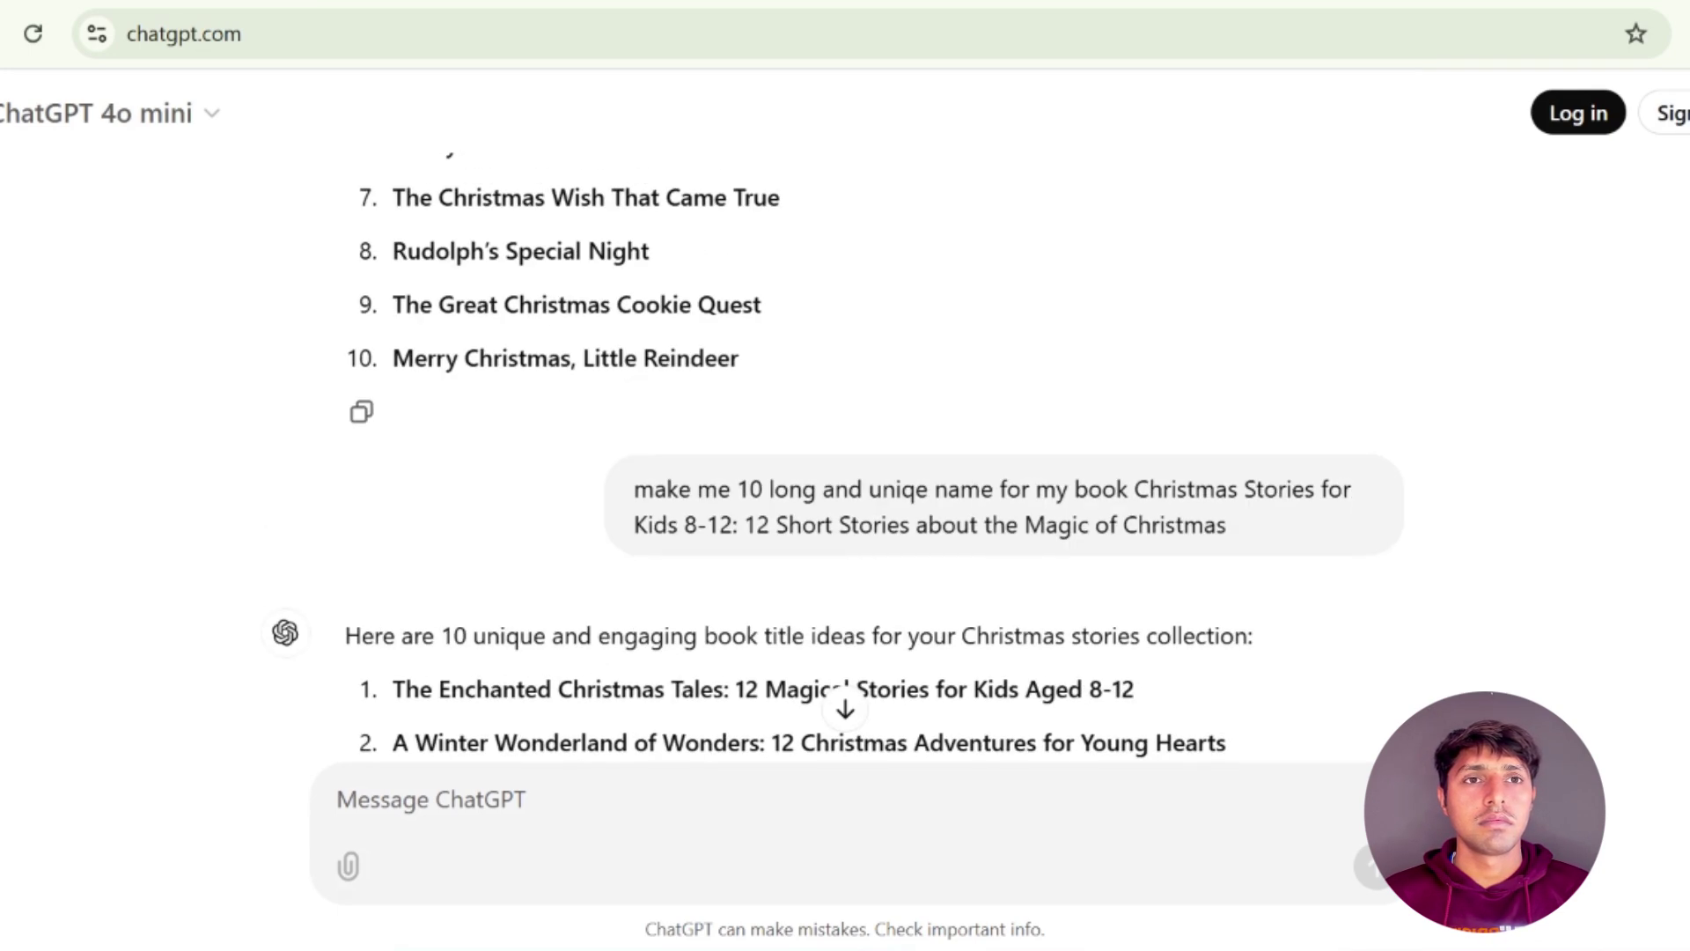
scroll(616, 346, up, 6)
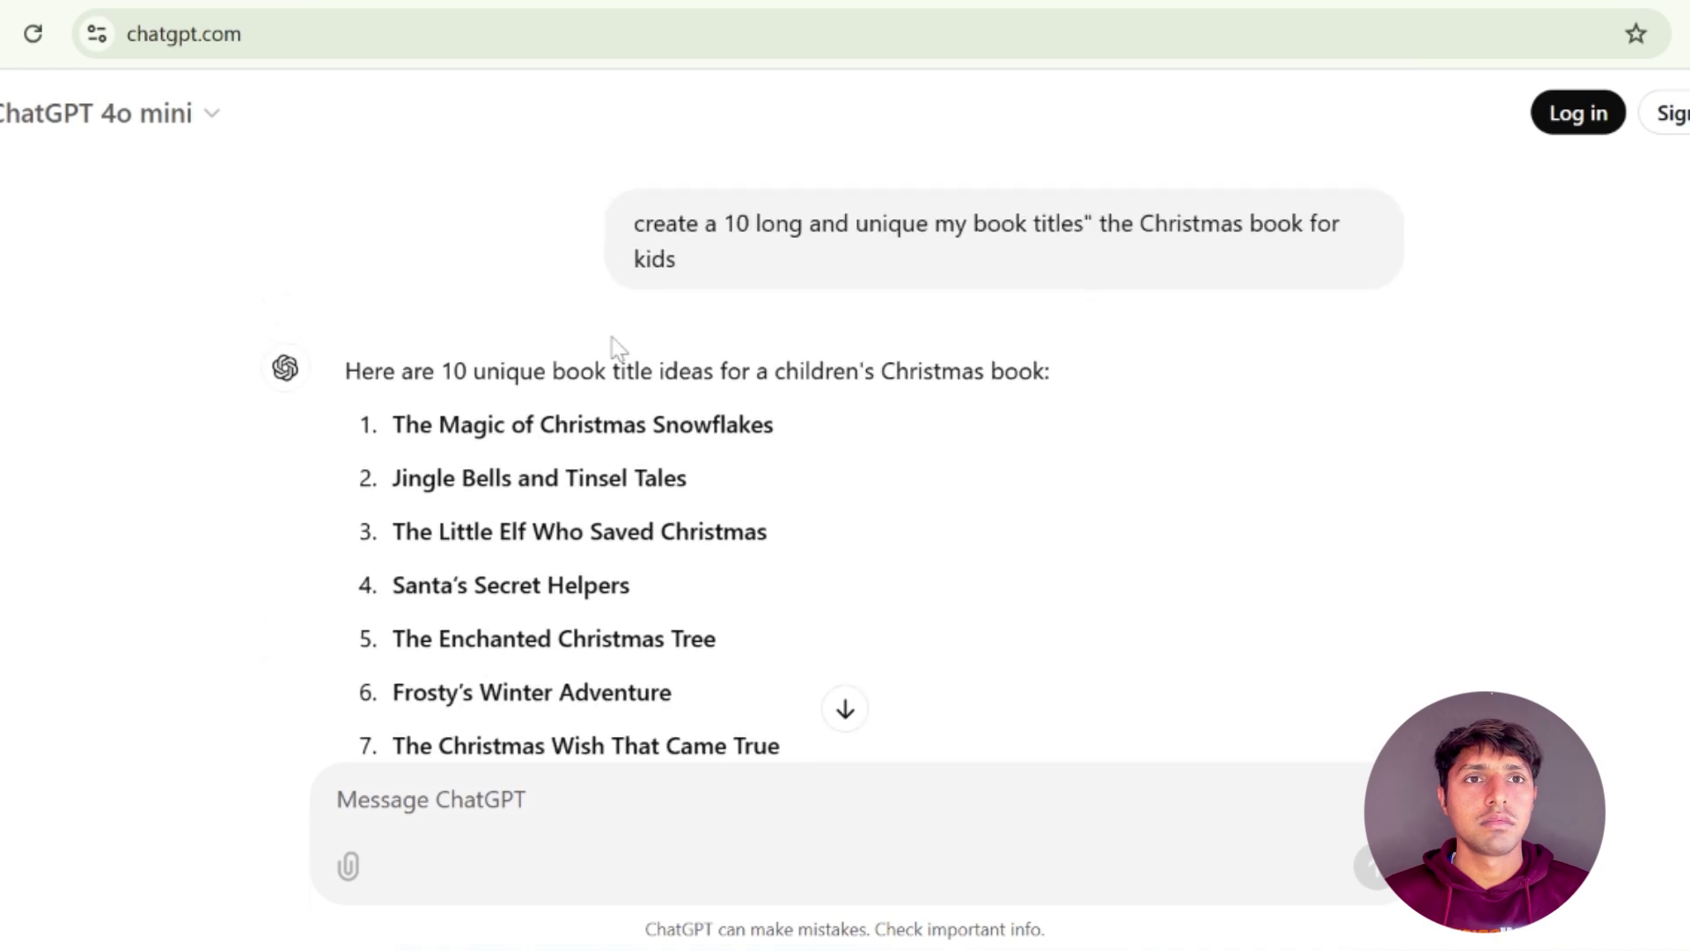
scroll(634, 356, down, 5)
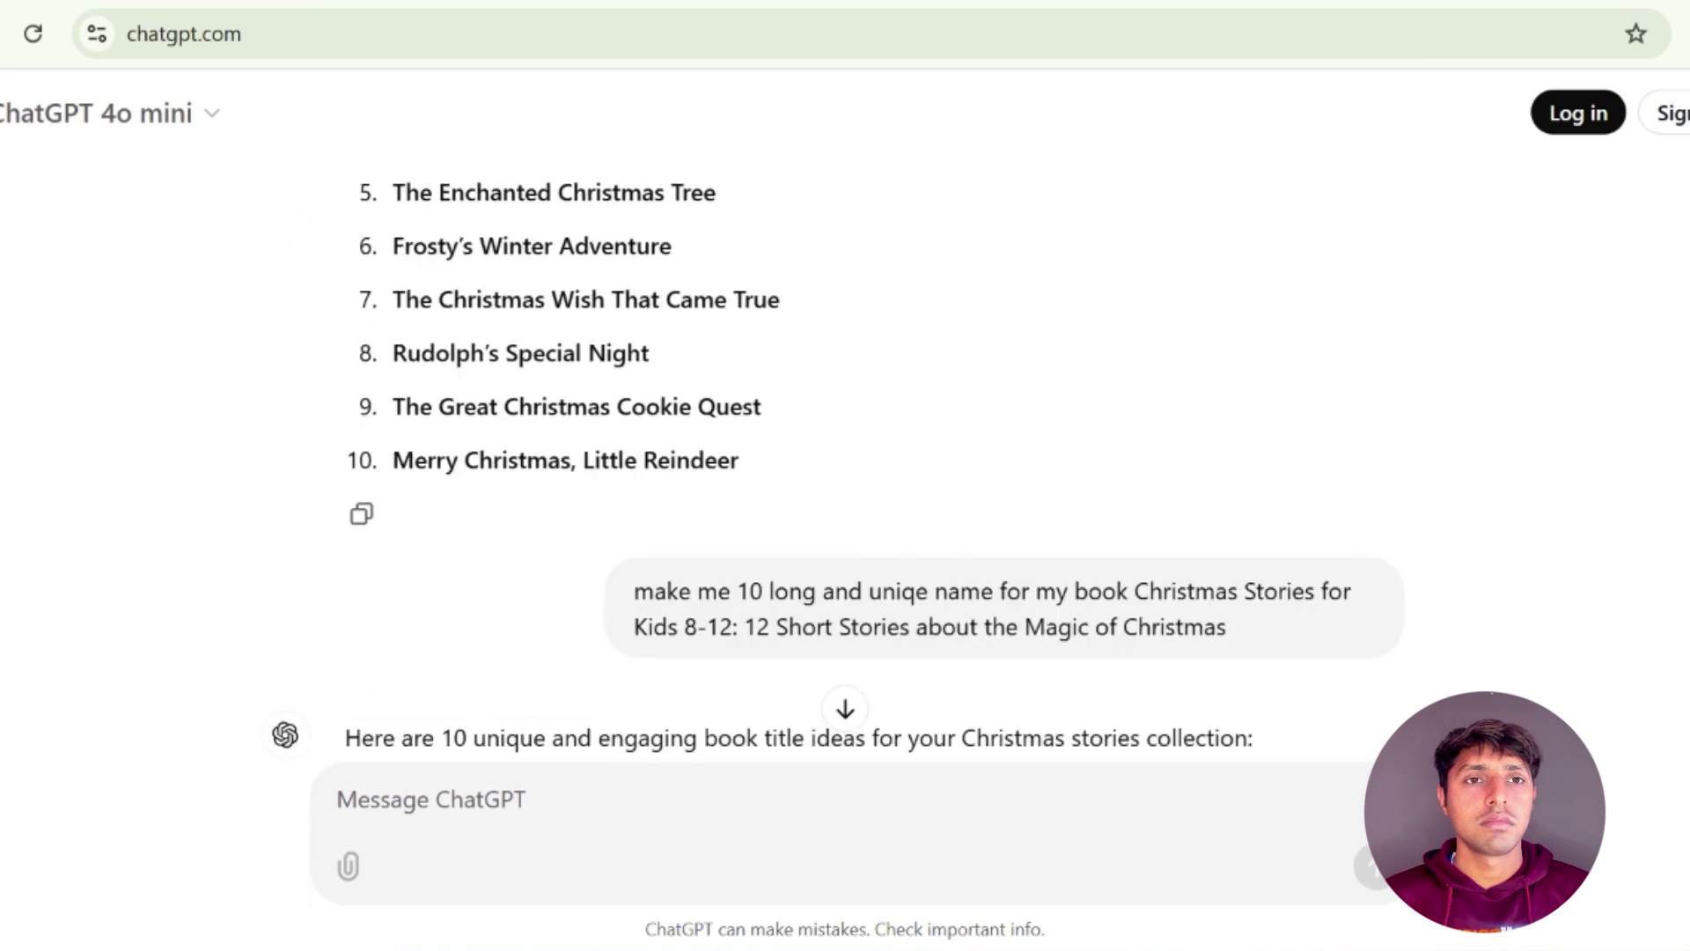
scroll(670, 357, up, 4)
scroll(664, 357, down, 4)
scroll(664, 377, down, 3)
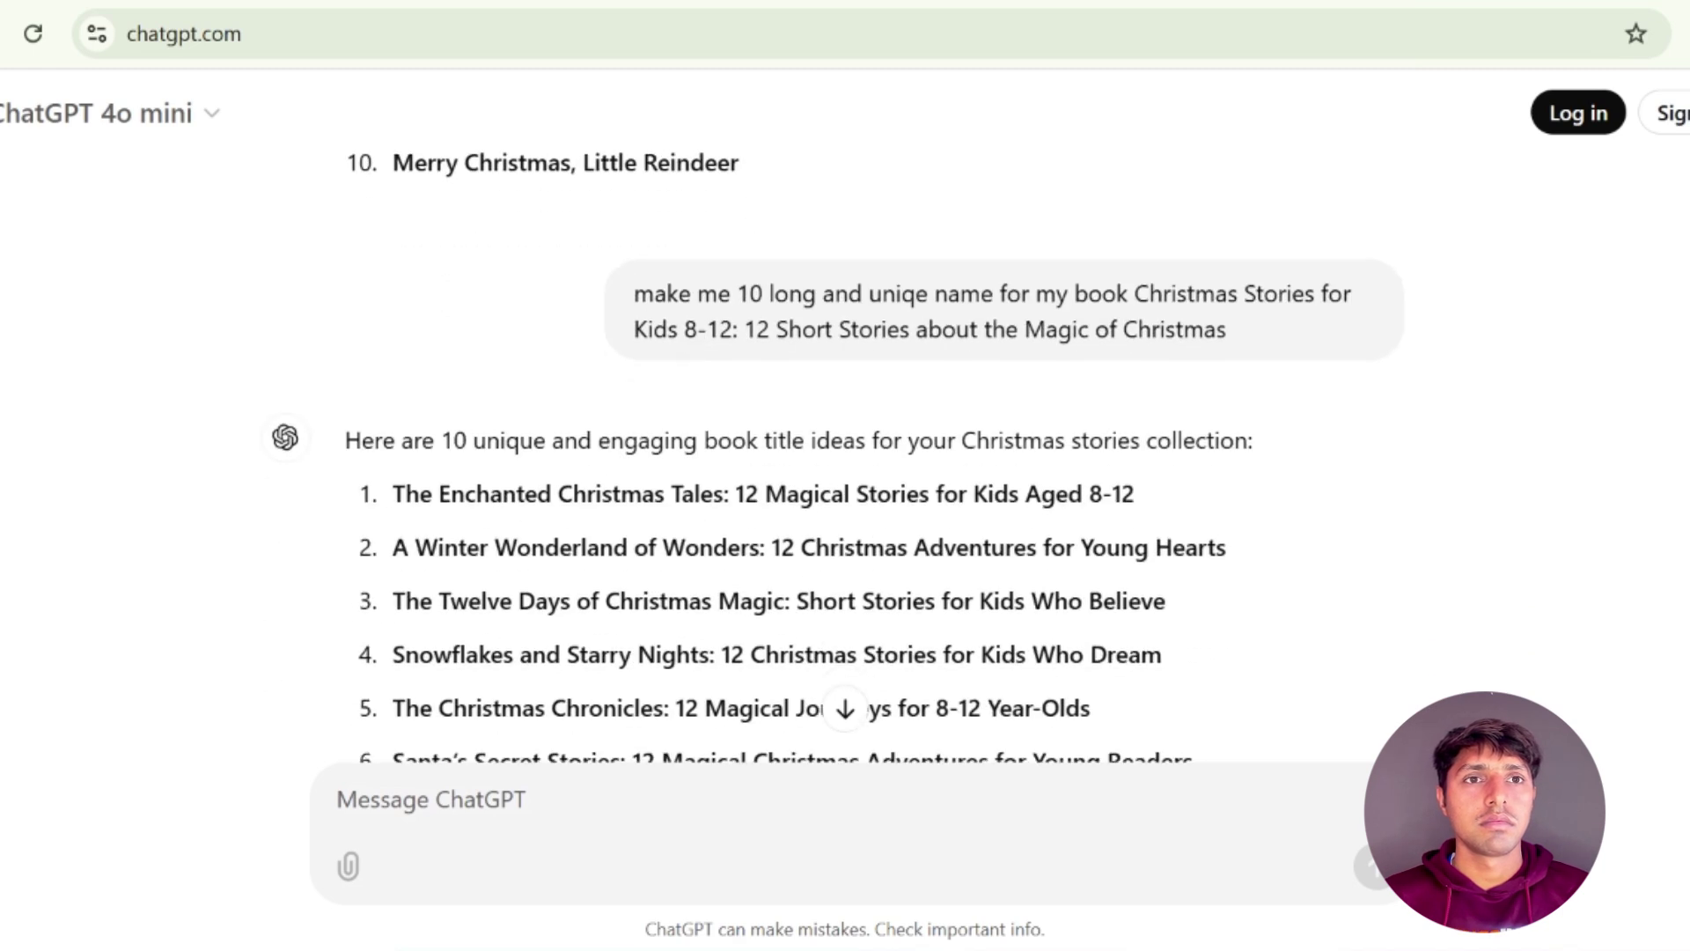
Examine the wording of the second prompt, distinguishing the request for ten long names from the Christmas Stories for Kids 8-12 title
drag(635, 293, 1486, 298)
click(1060, 242)
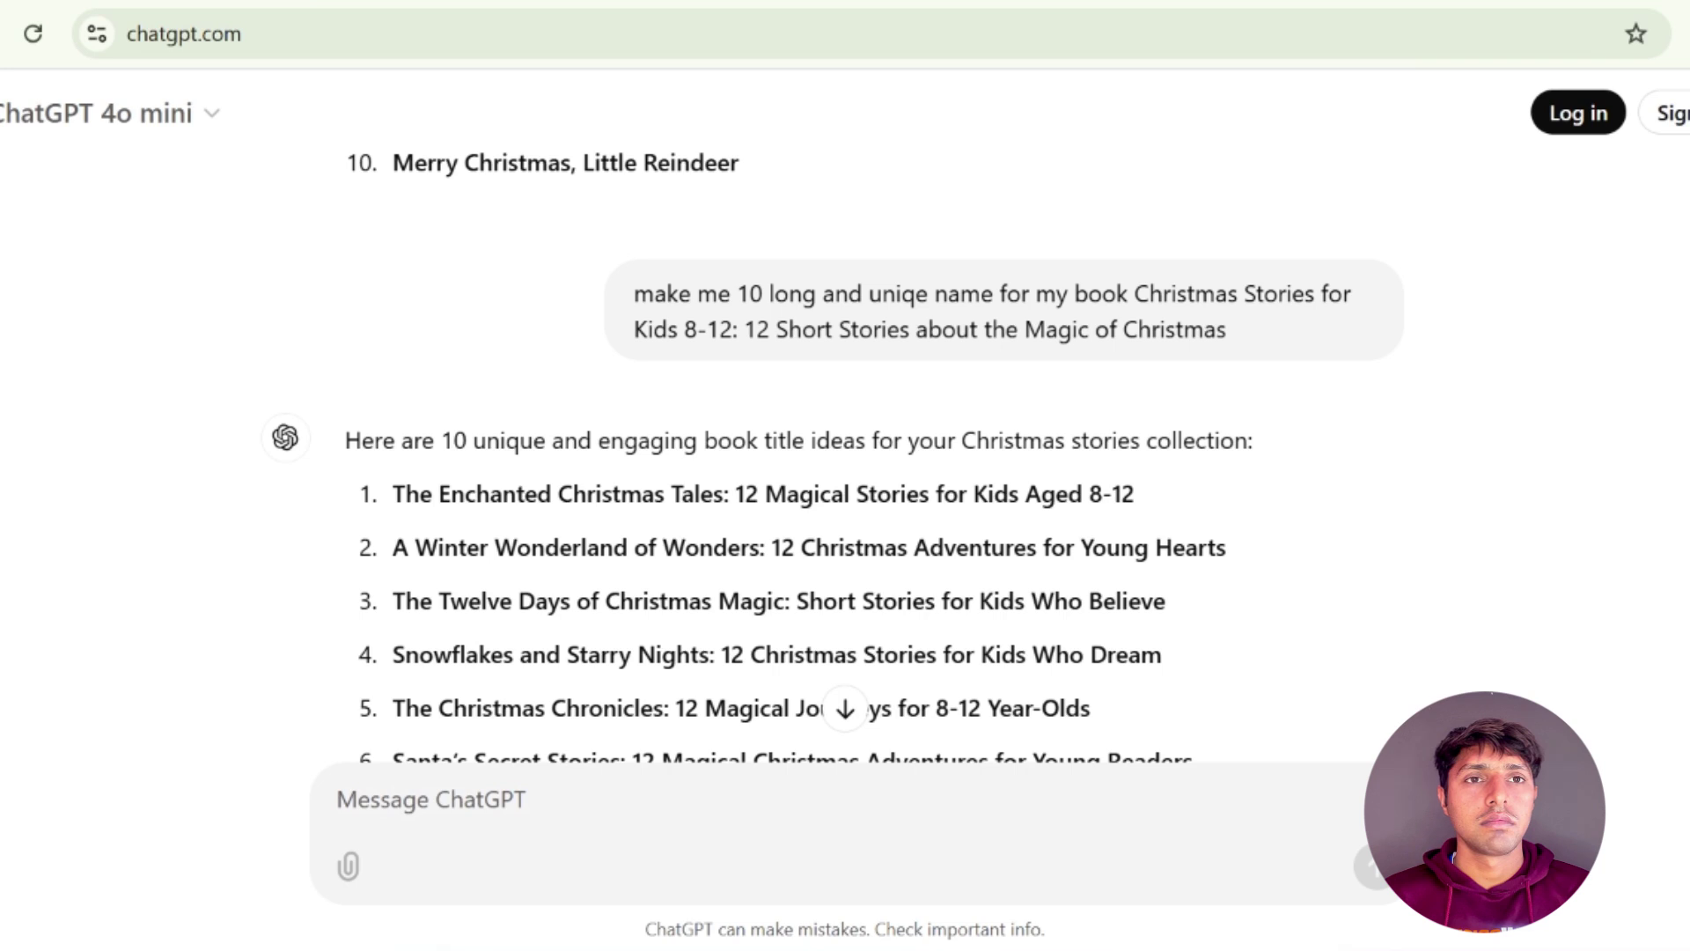
double_click(638, 296)
drag(636, 295, 1128, 294)
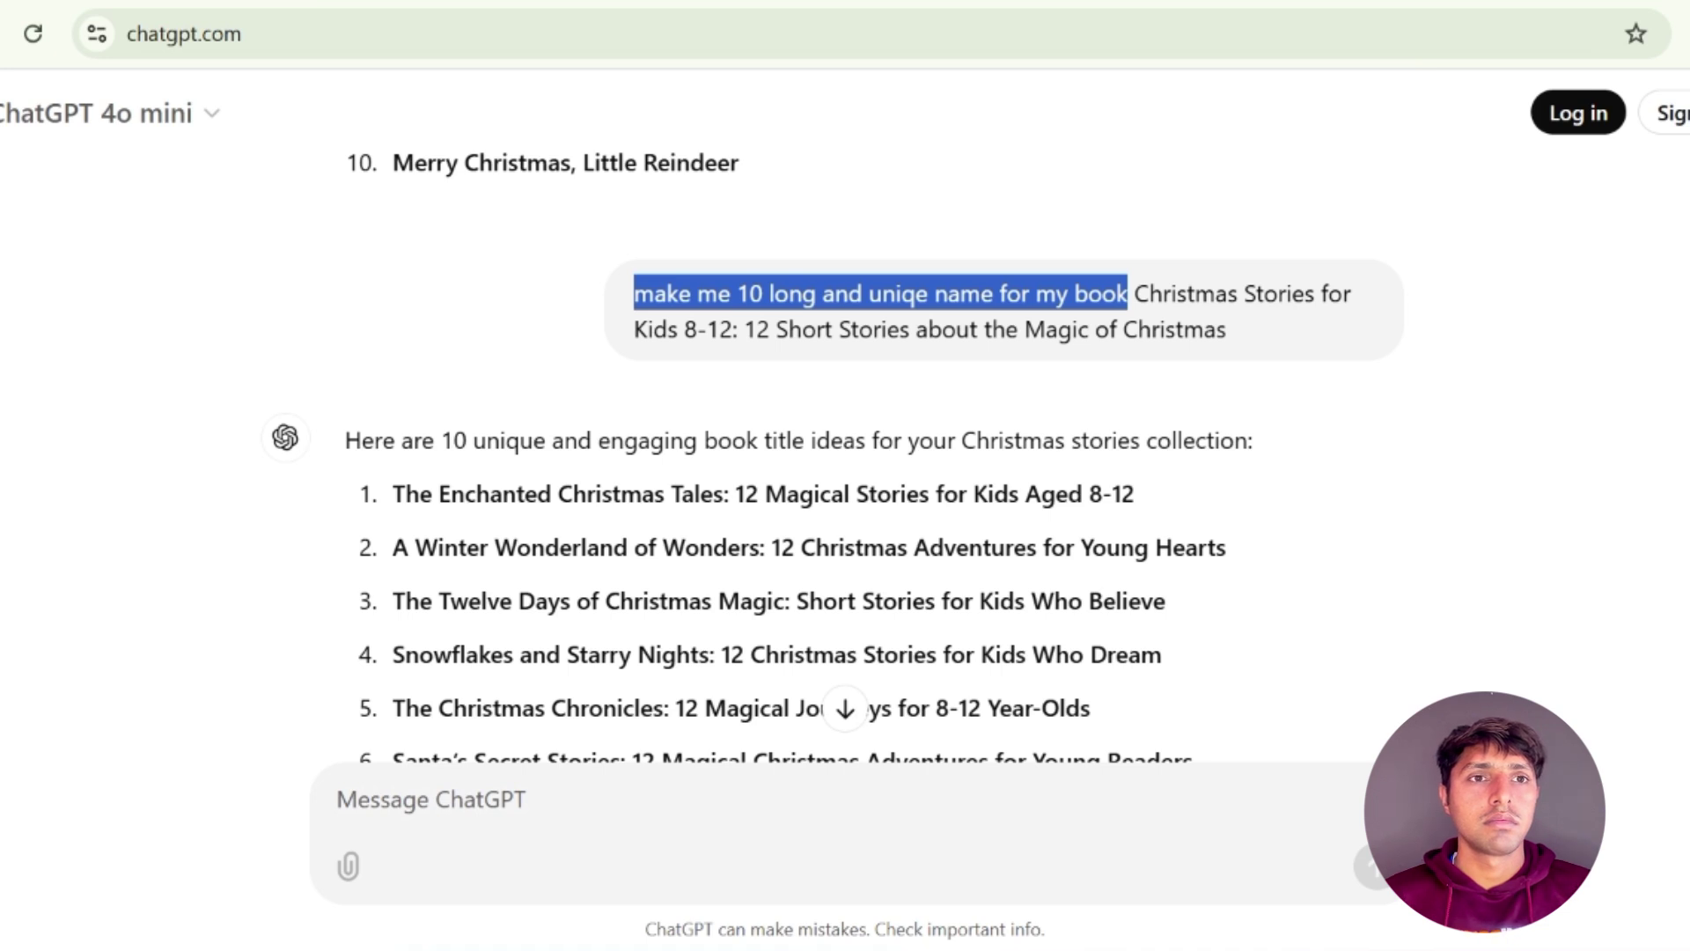
drag(1133, 294, 1233, 334)
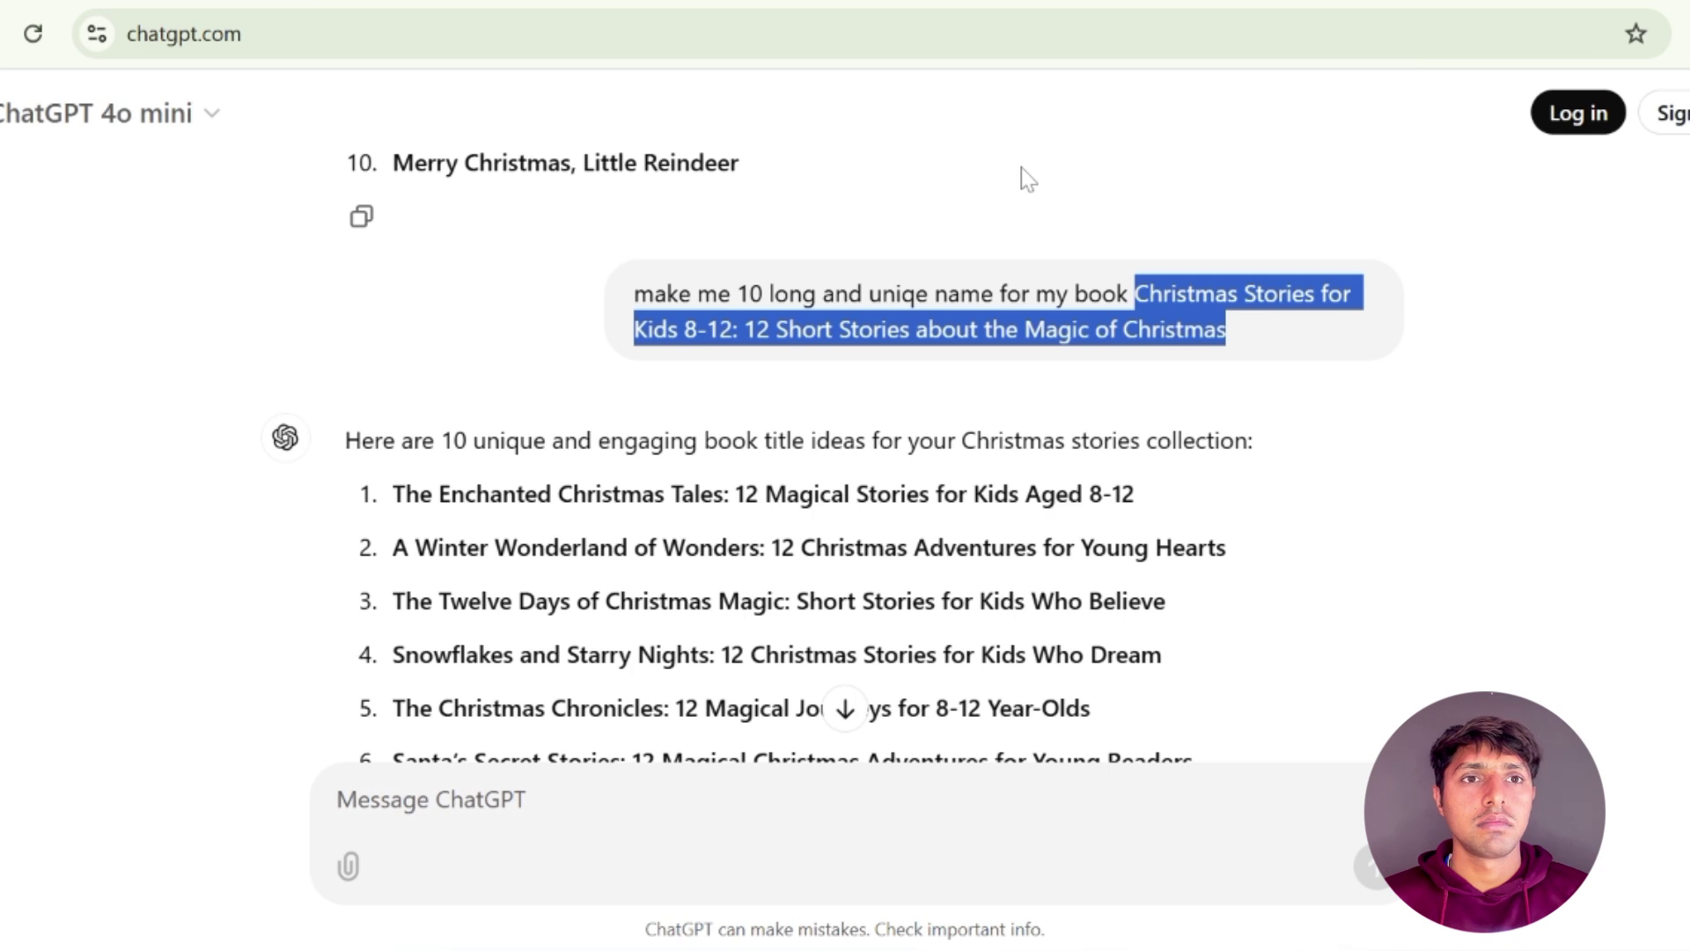
click(1080, 212)
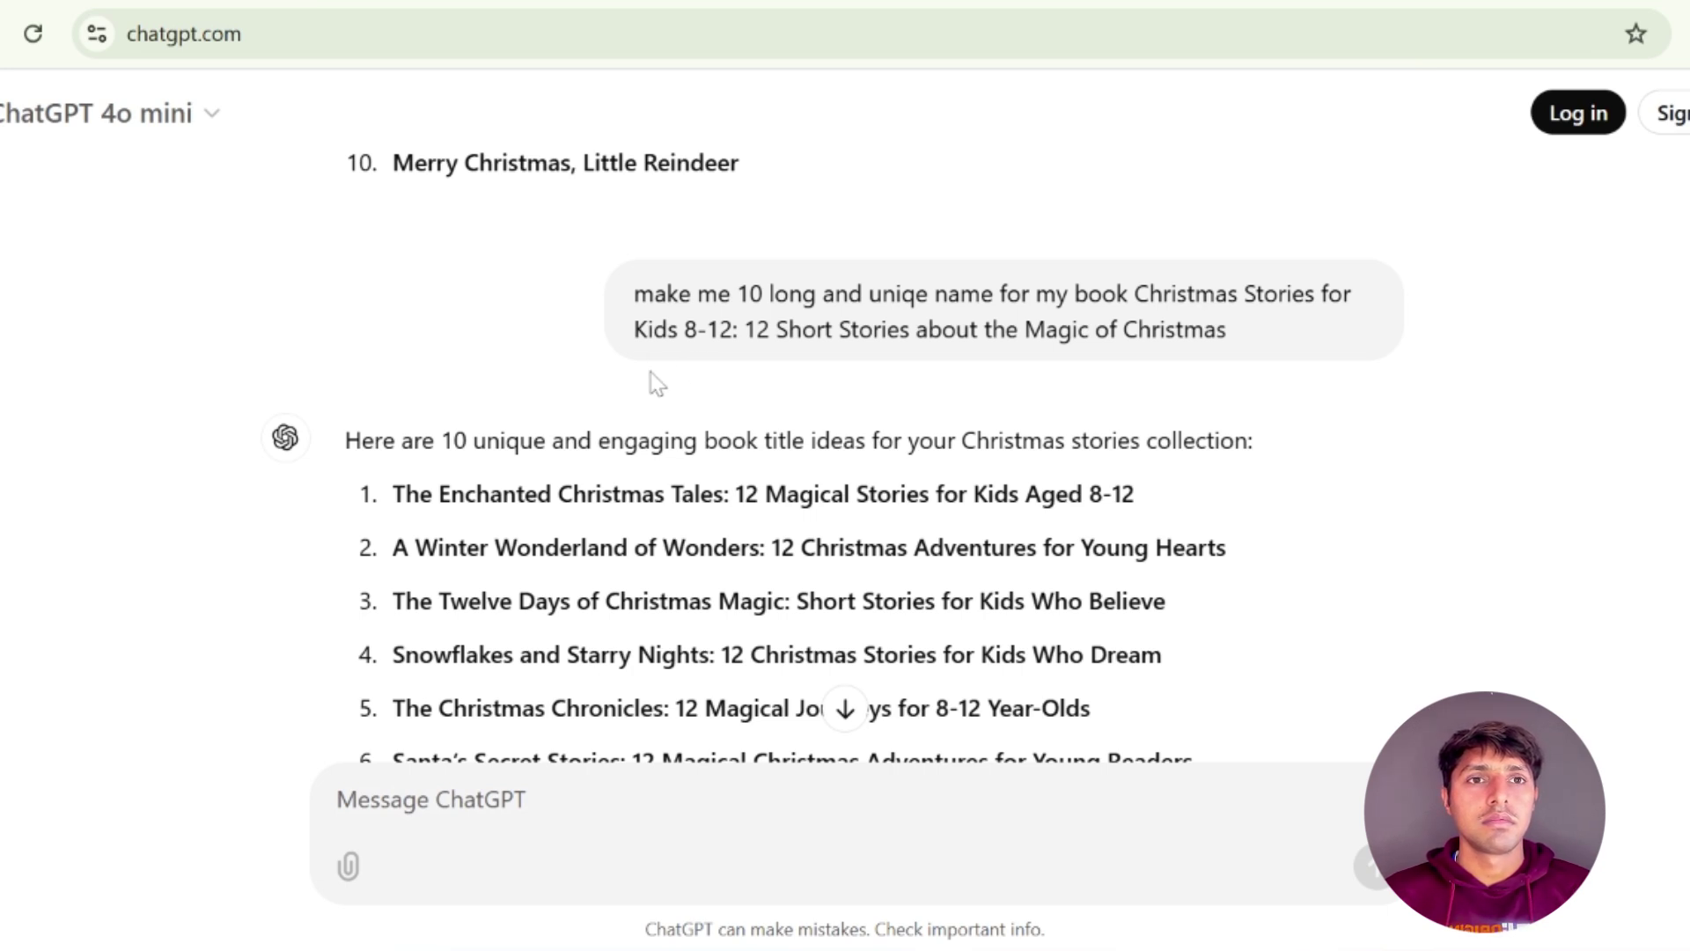
Examine the suggested titles for the Christmas stories collection and select the main title "Snowflakes and Starry Nights" in the fourth suggestion
scroll(652, 380, down, 2)
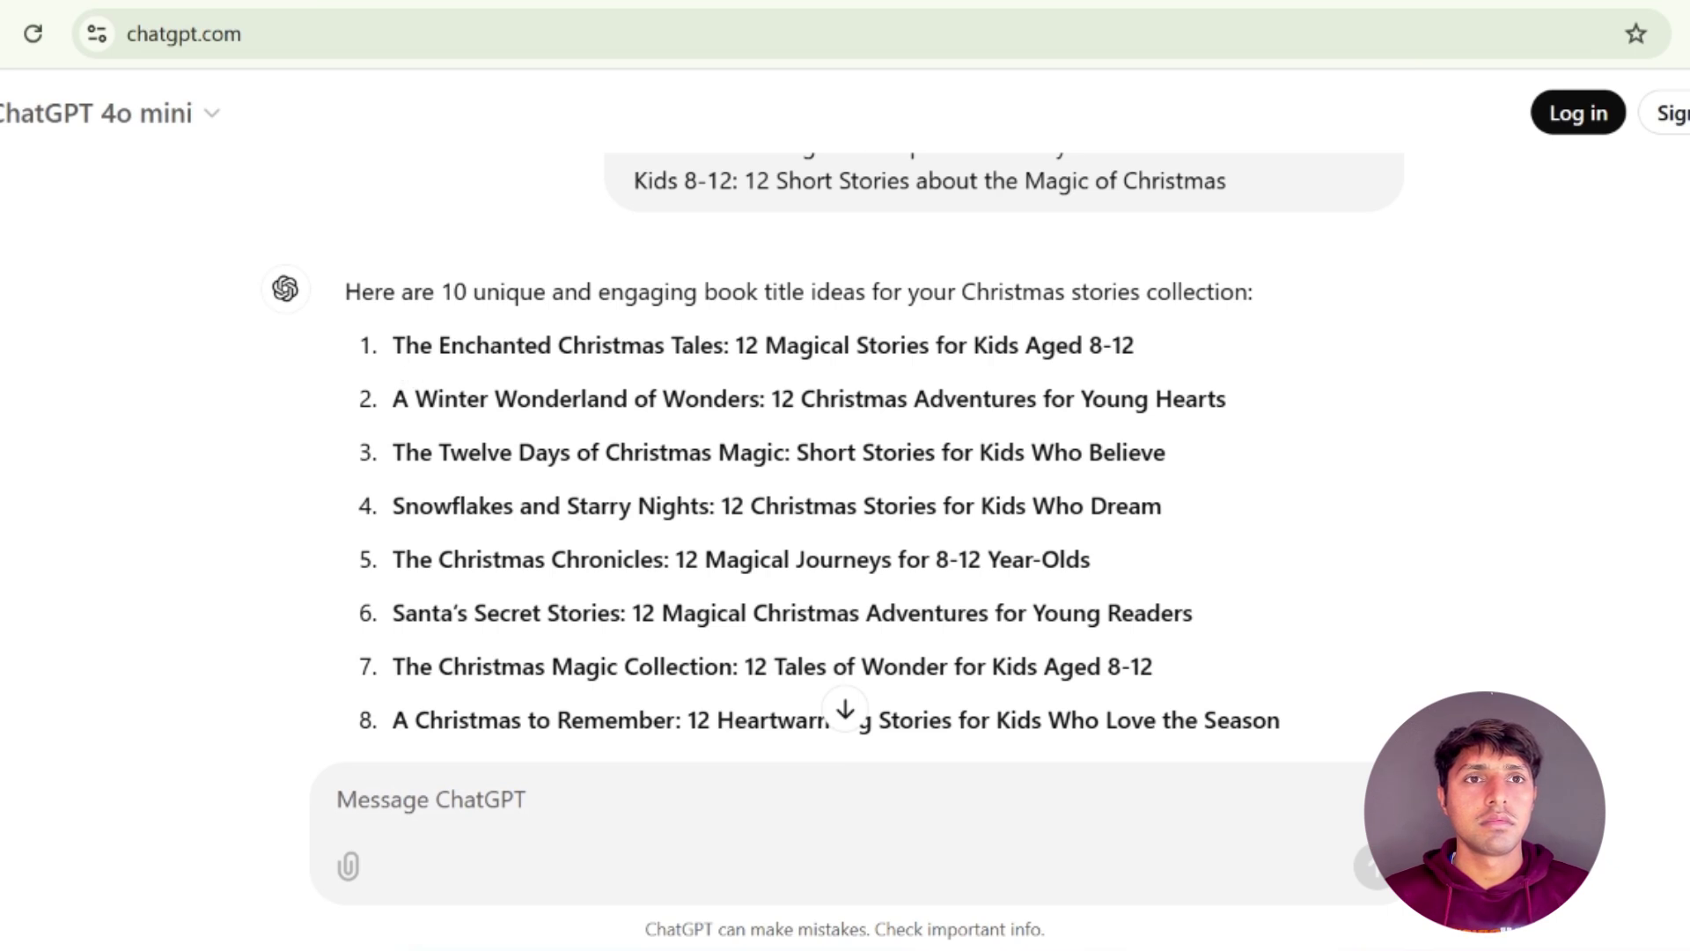
drag(393, 345, 1138, 346)
click(1154, 347)
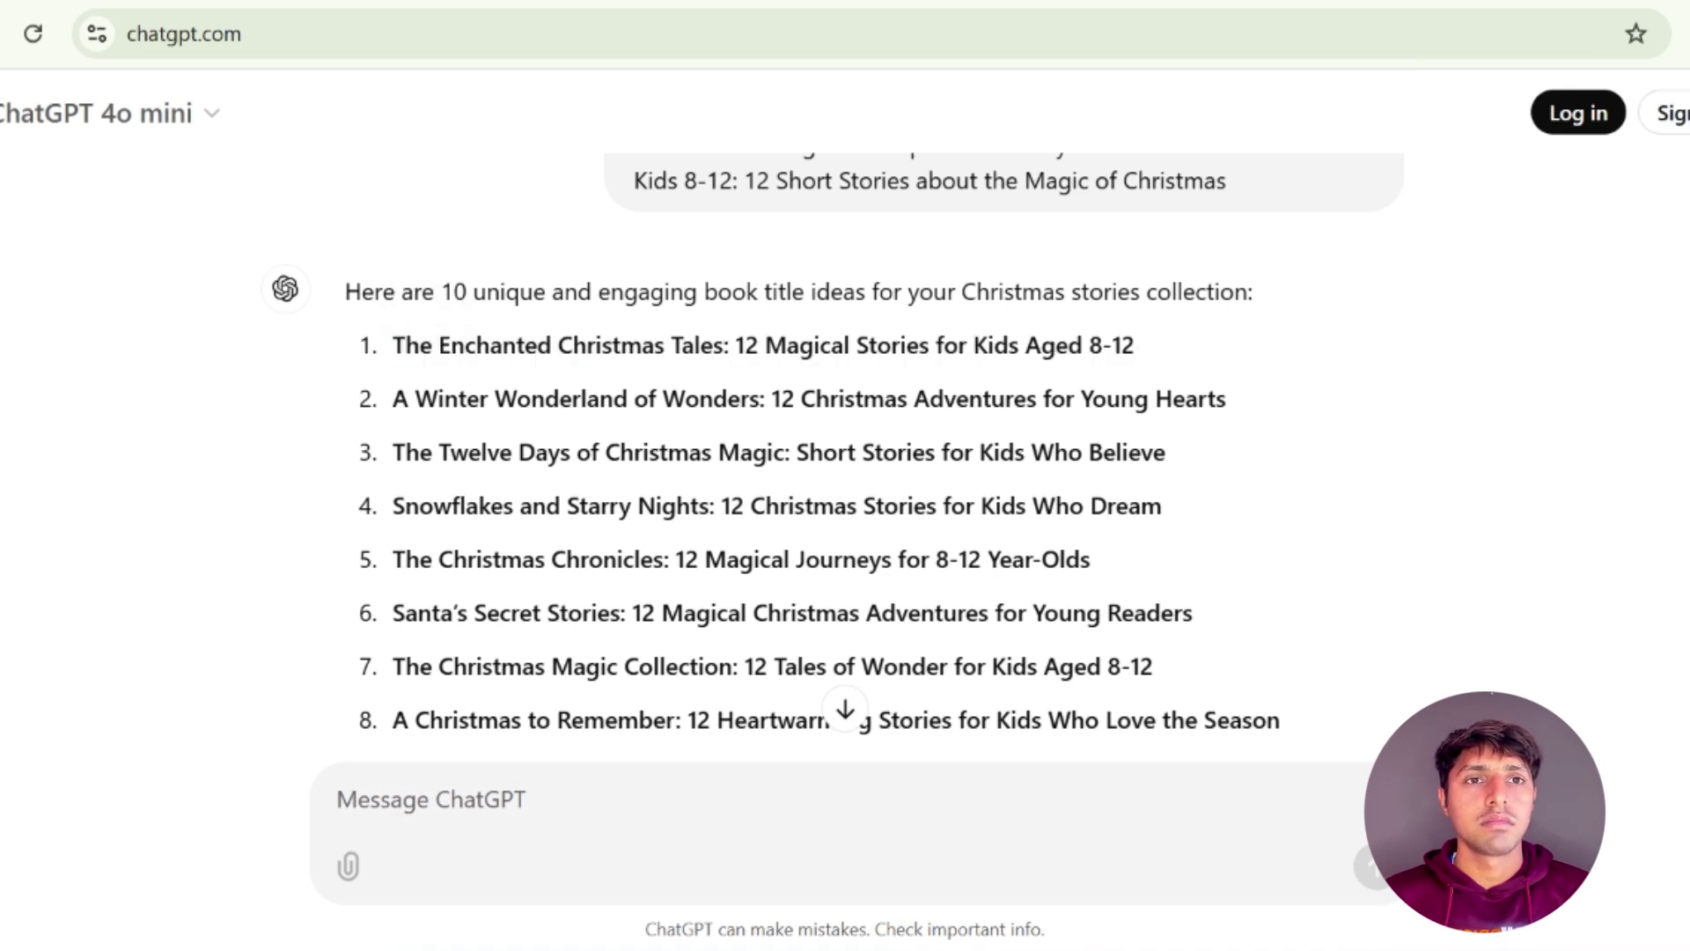
drag(393, 345, 478, 506)
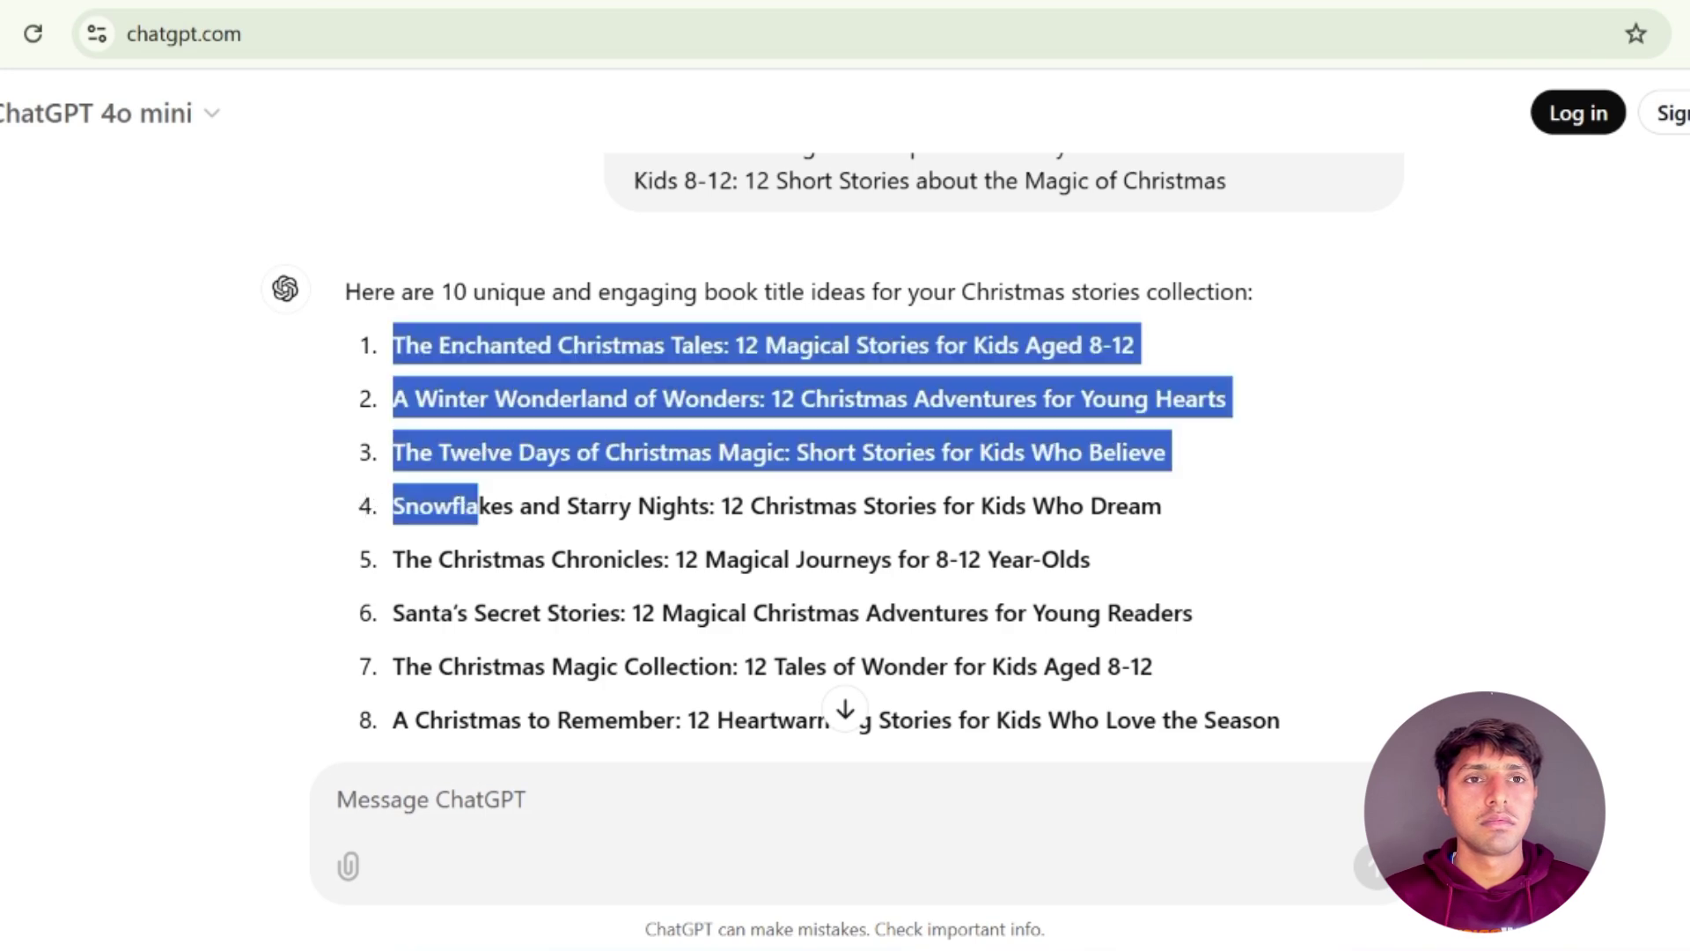
click(1215, 514)
scroll(1171, 475, down, 1)
scroll(620, 322, up, 1)
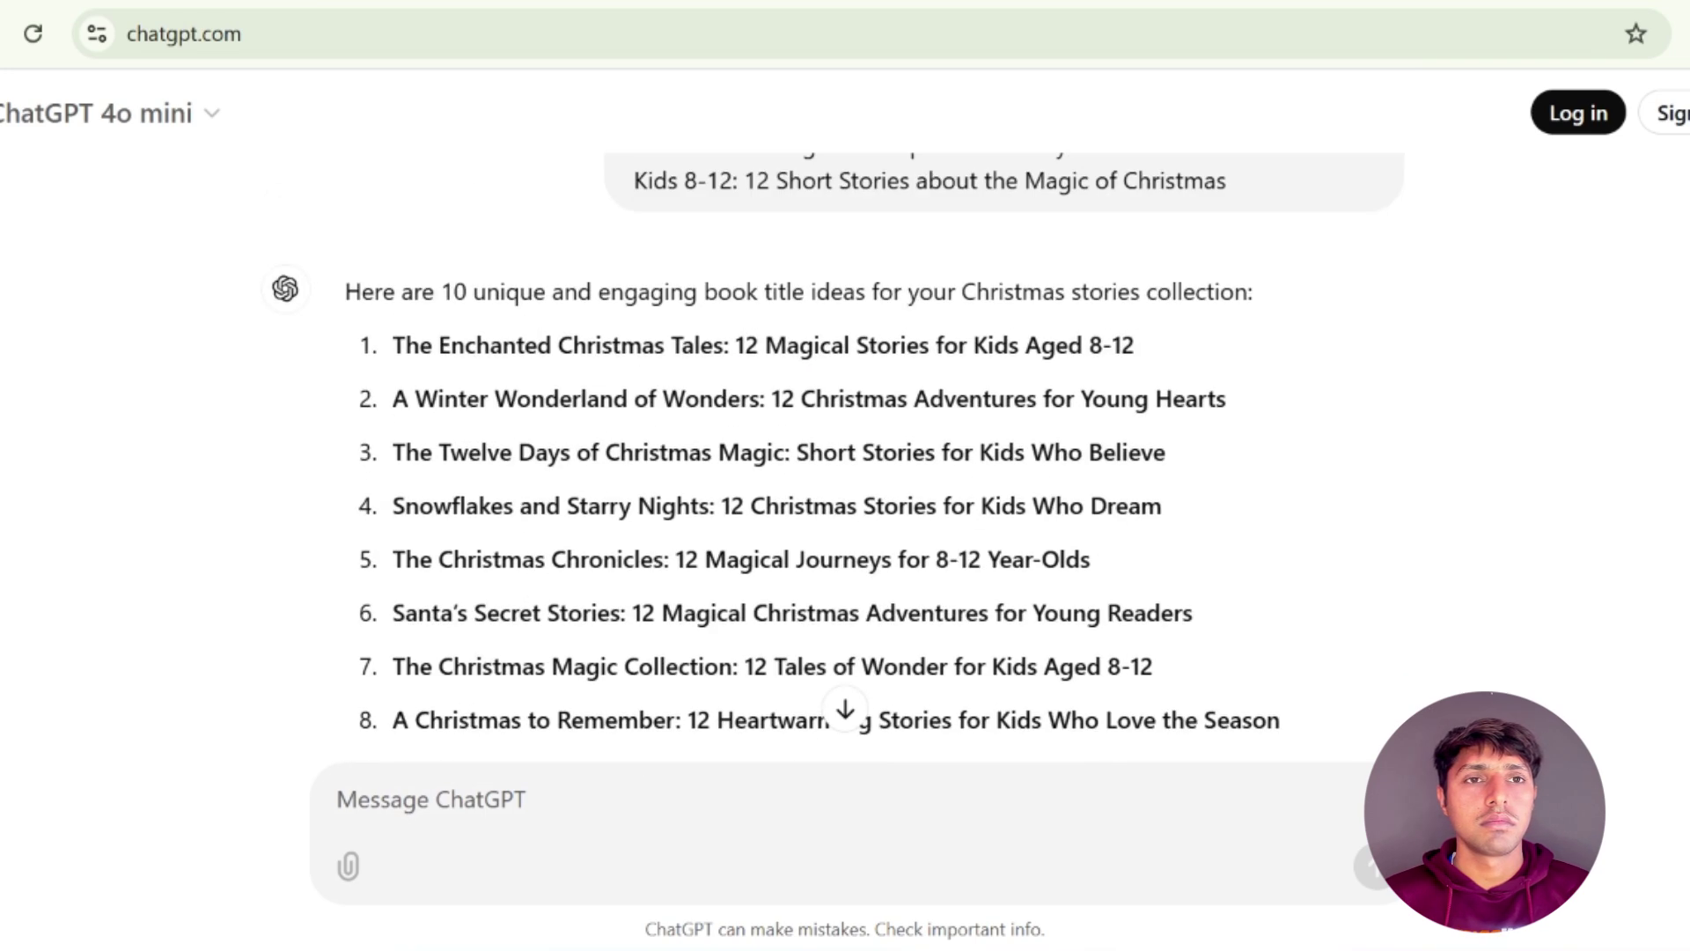
drag(393, 345, 773, 451)
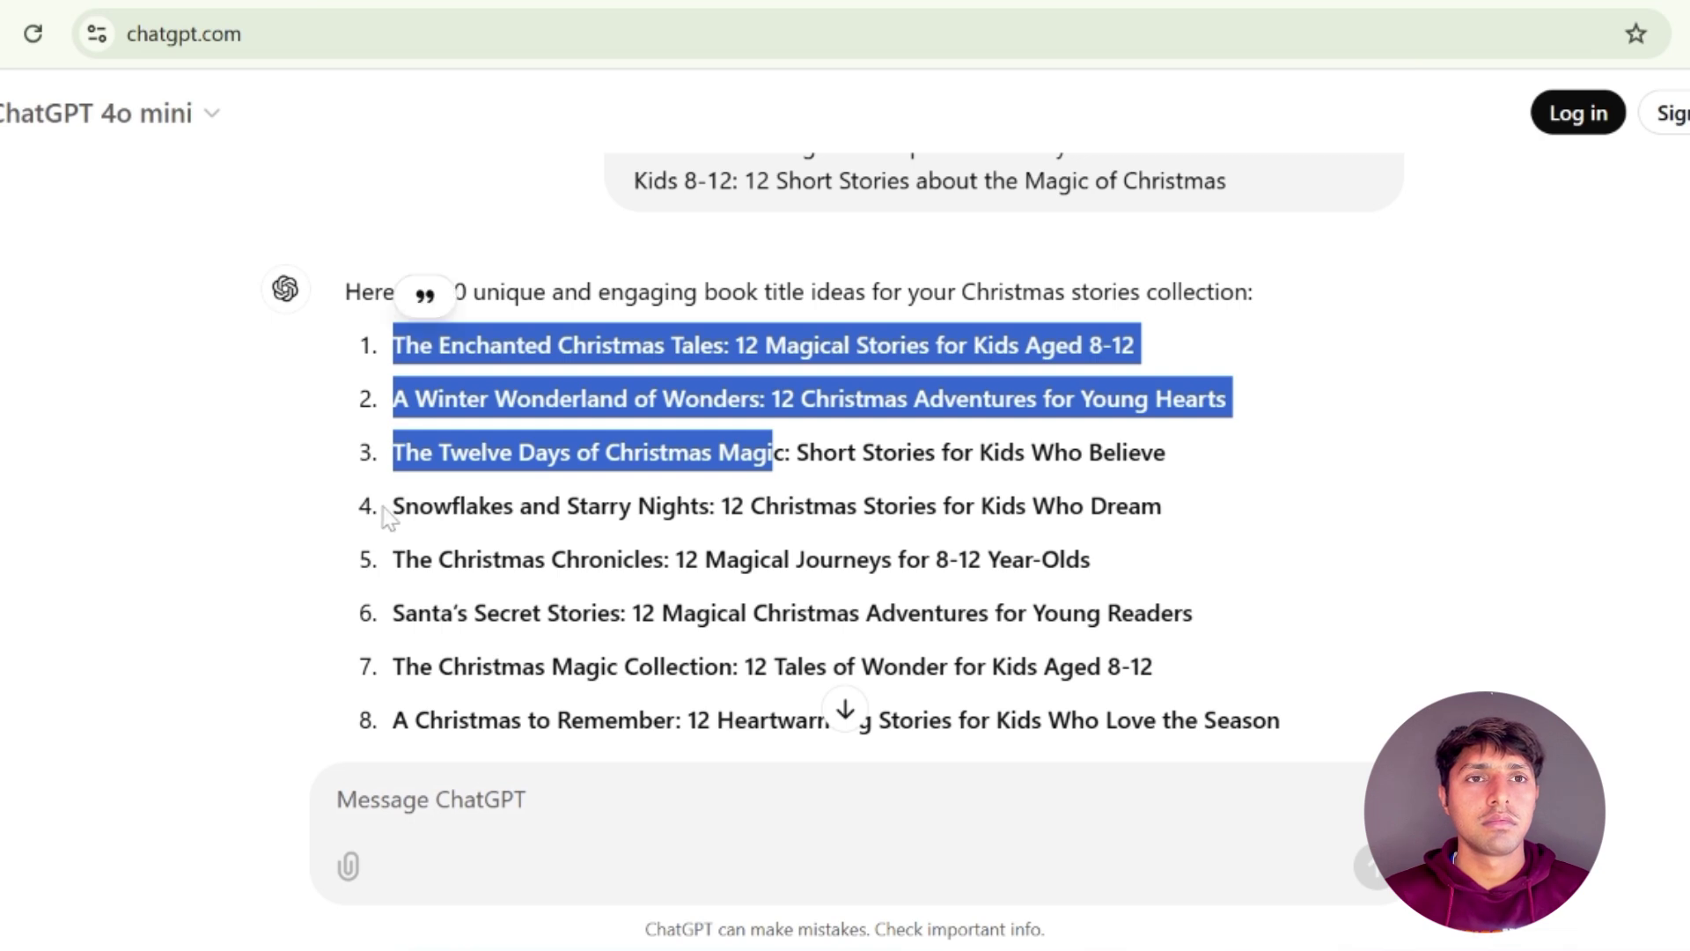
drag(393, 506, 710, 506)
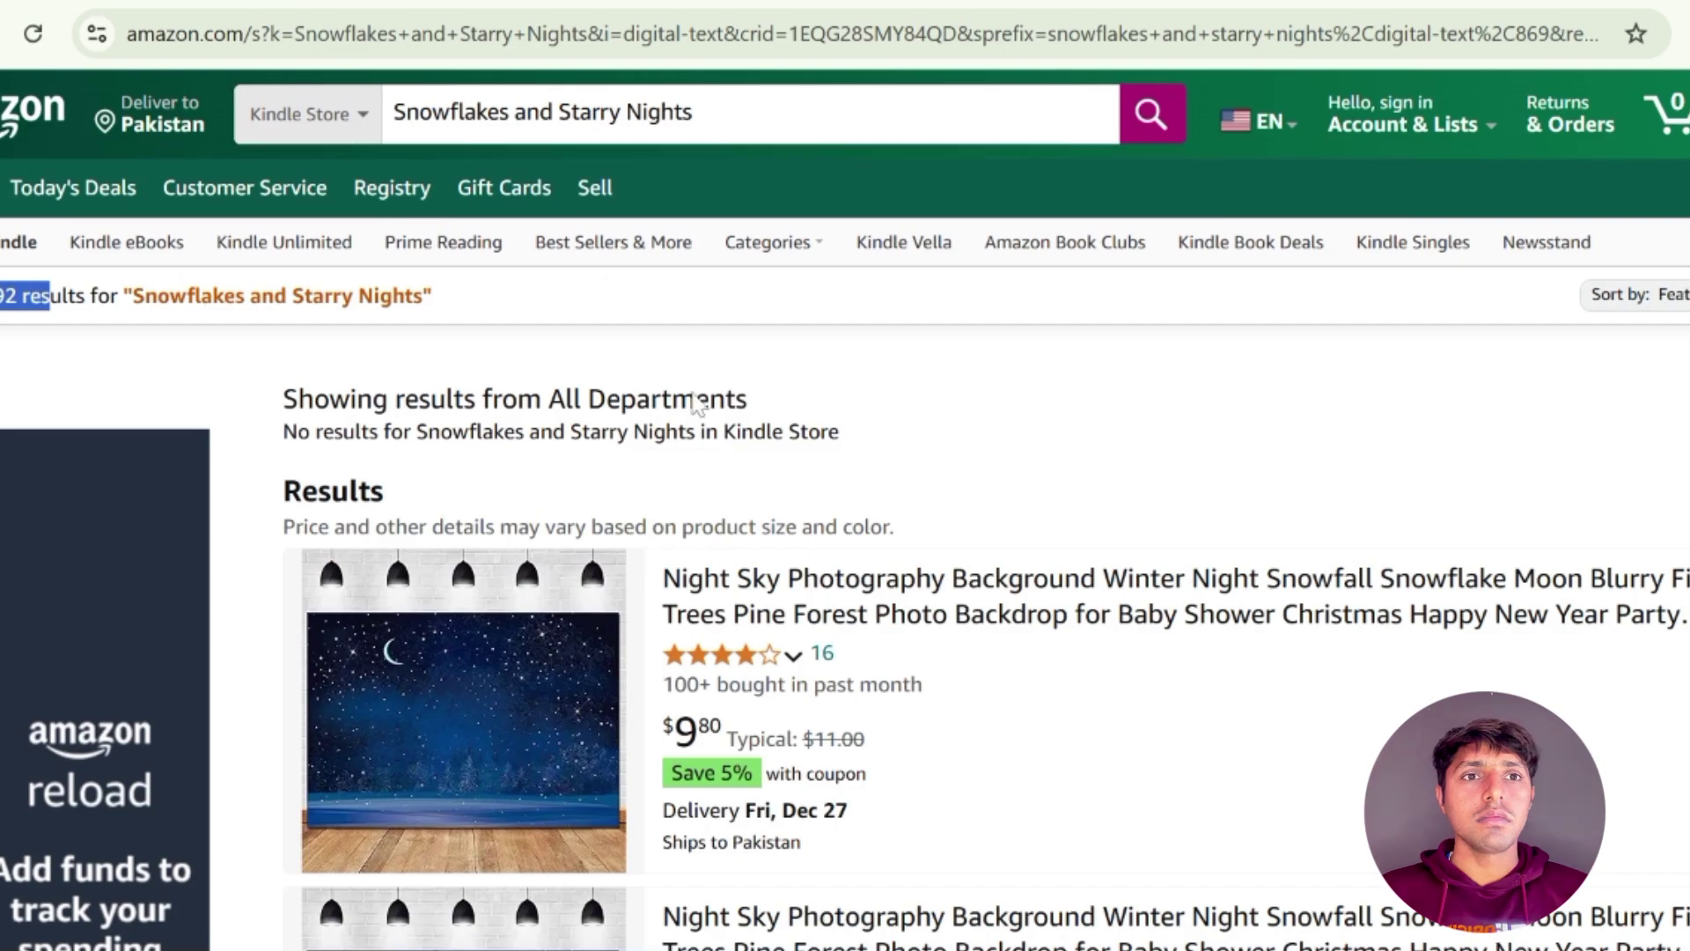
Examine the Amazon Kindle Store search results for "Snowflakes and Starry Nights" to look for competing books
scroll(804, 529, down, 10)
scroll(828, 511, down, 13)
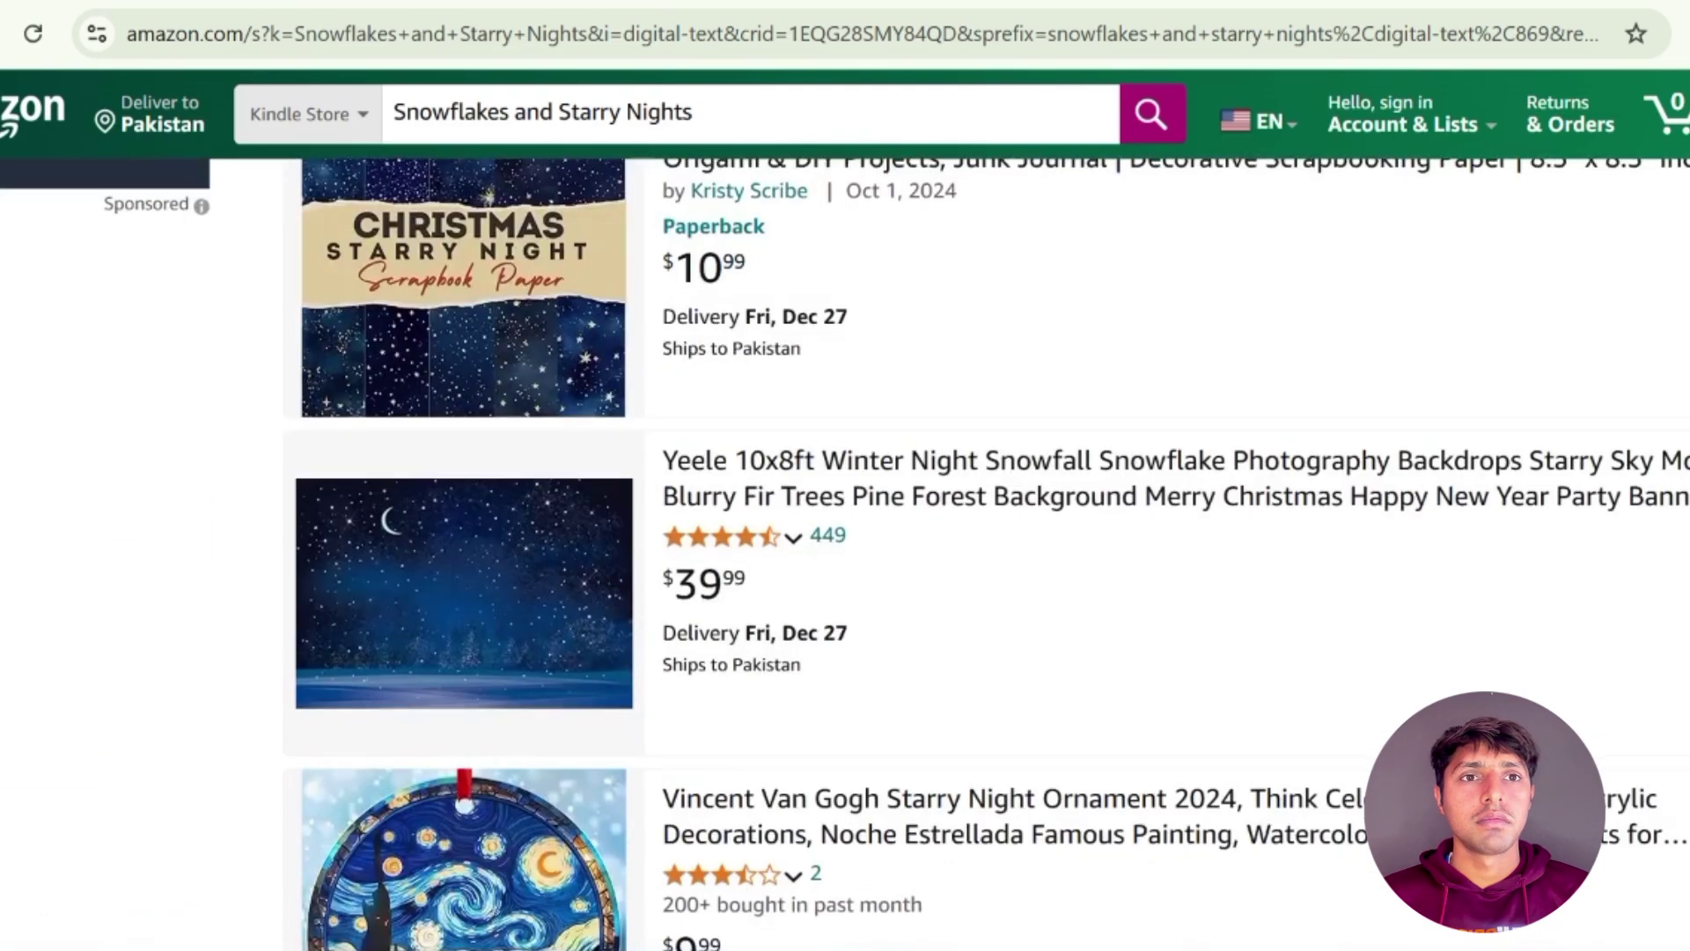
scroll(836, 511, up, 15)
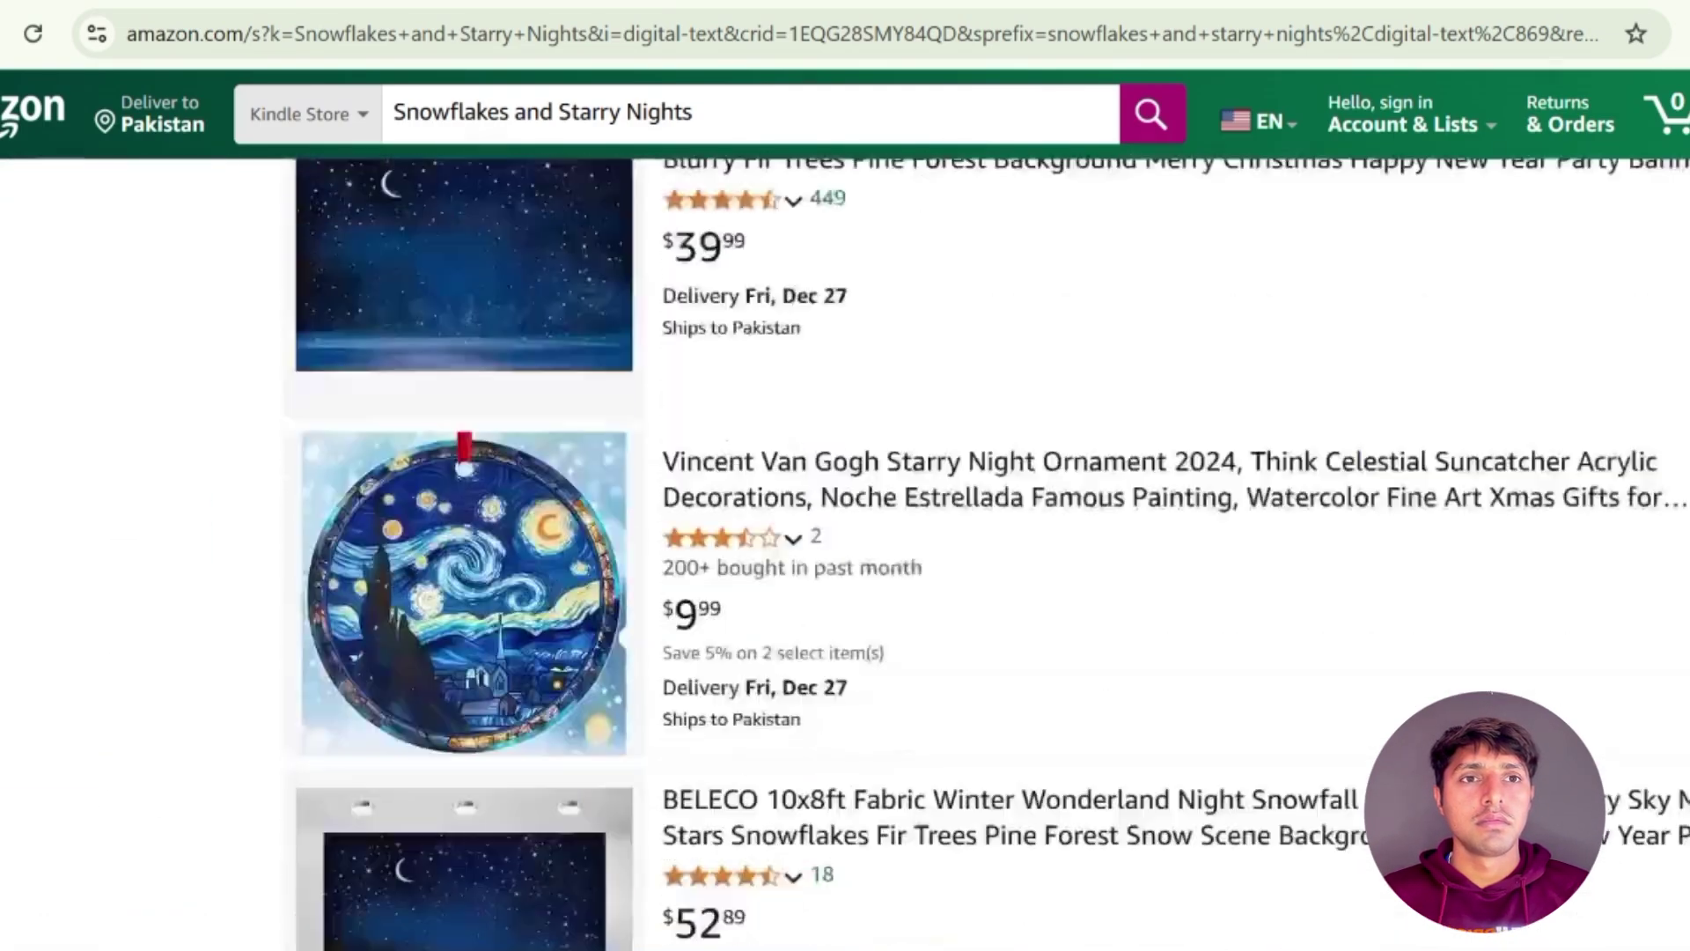
scroll(757, 361, up, 4)
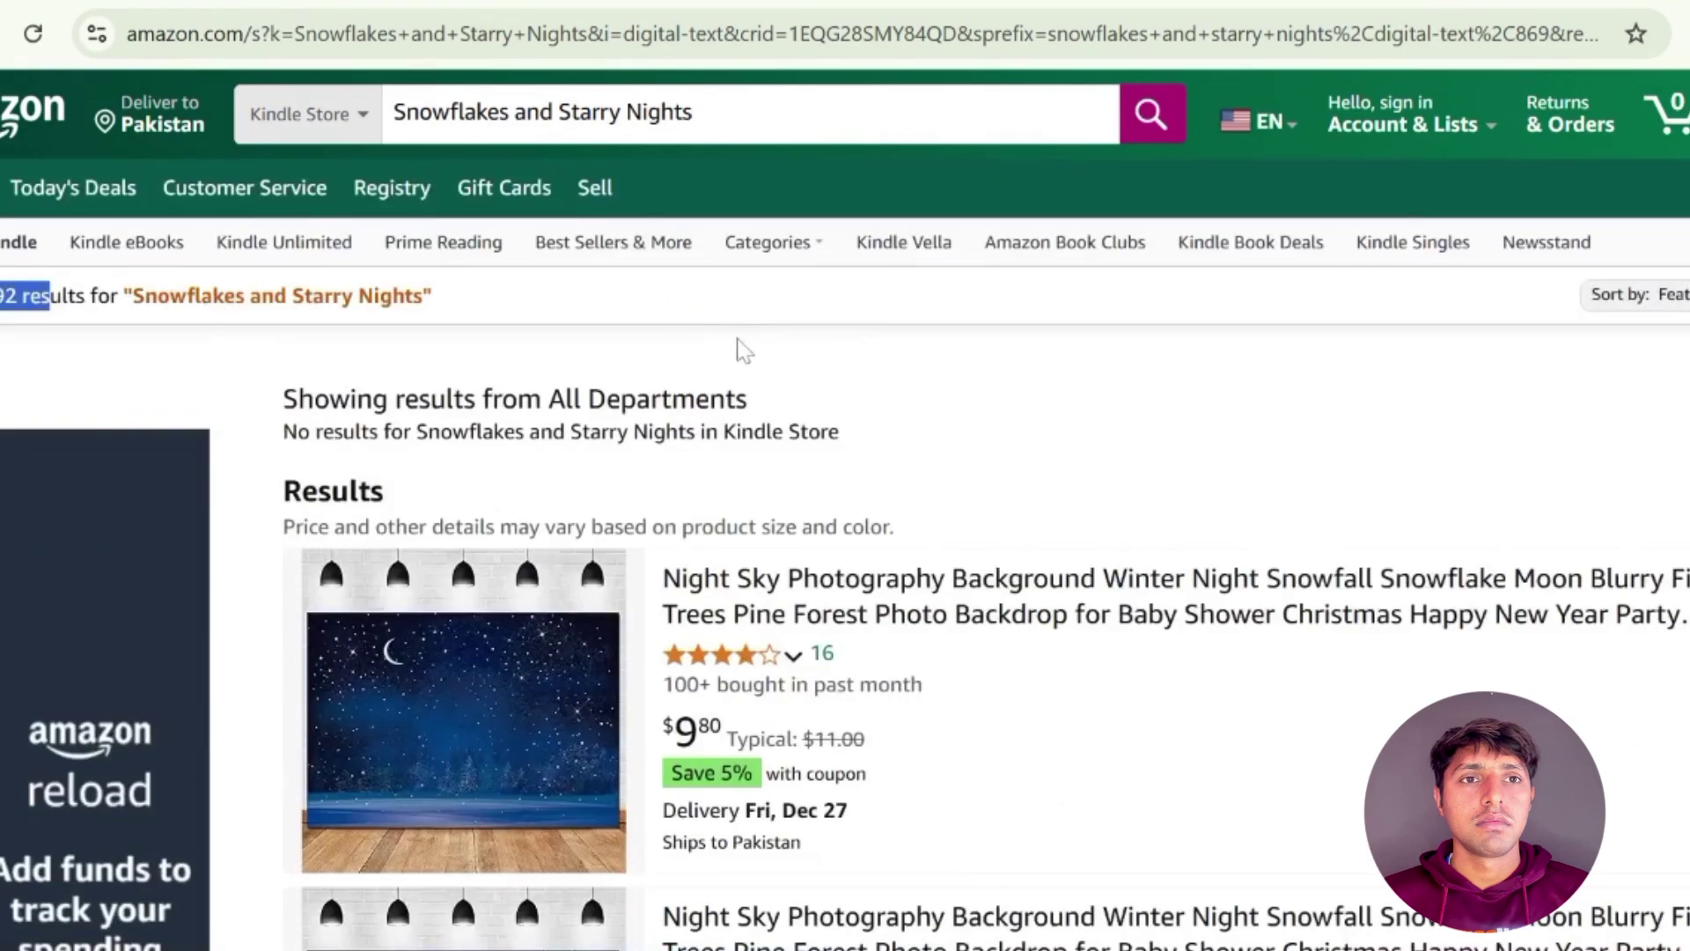
scroll(775, 546, down, 8)
scroll(792, 537, down, 6)
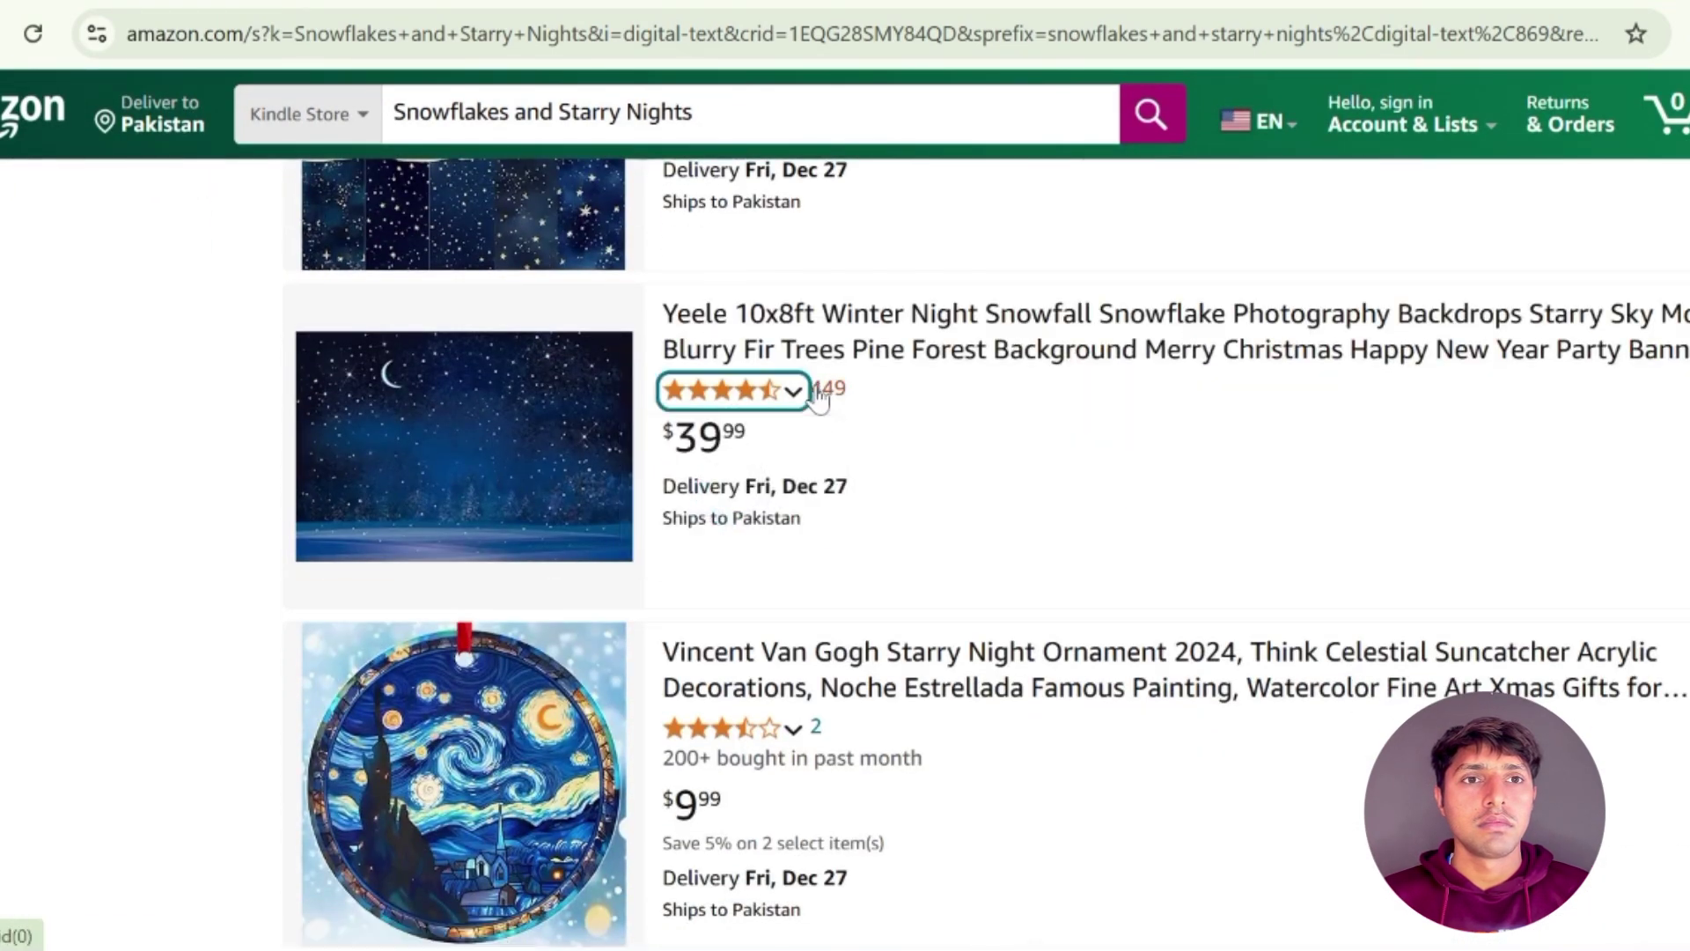
Examine the product listings for "Snowflakes and Starry Nights" to judge whether any competing children's Christmas books exist
scroll(834, 411, down, 12)
scroll(768, 509, up, 4)
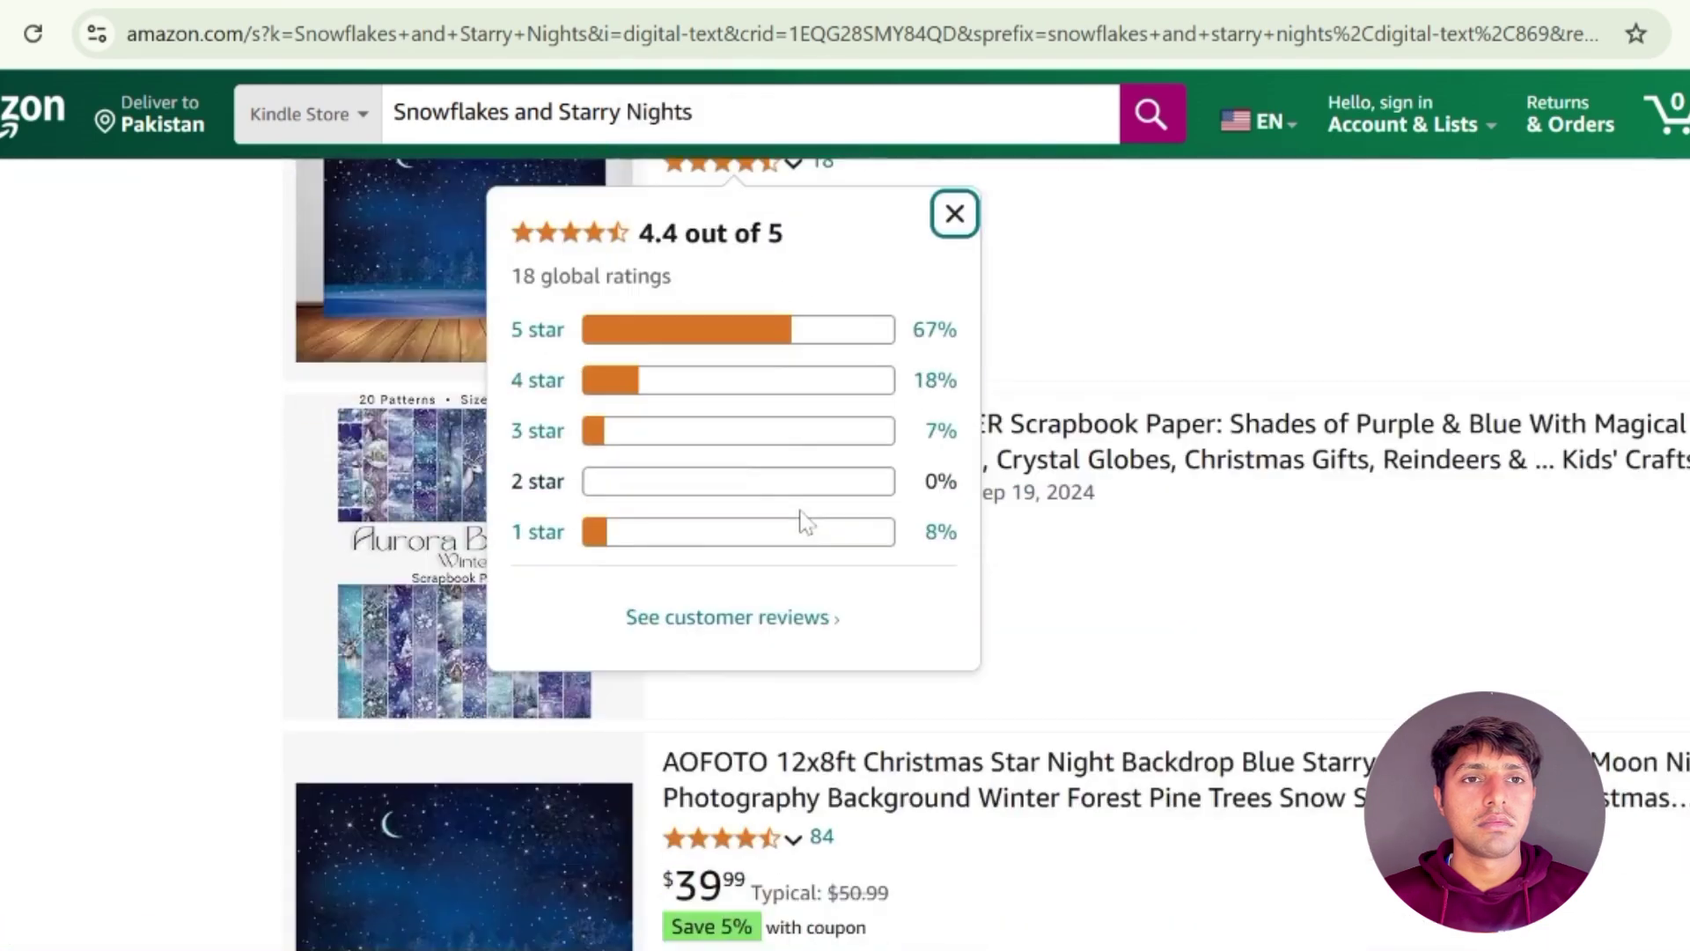
scroll(1056, 526, down, 15)
scroll(1028, 520, down, 6)
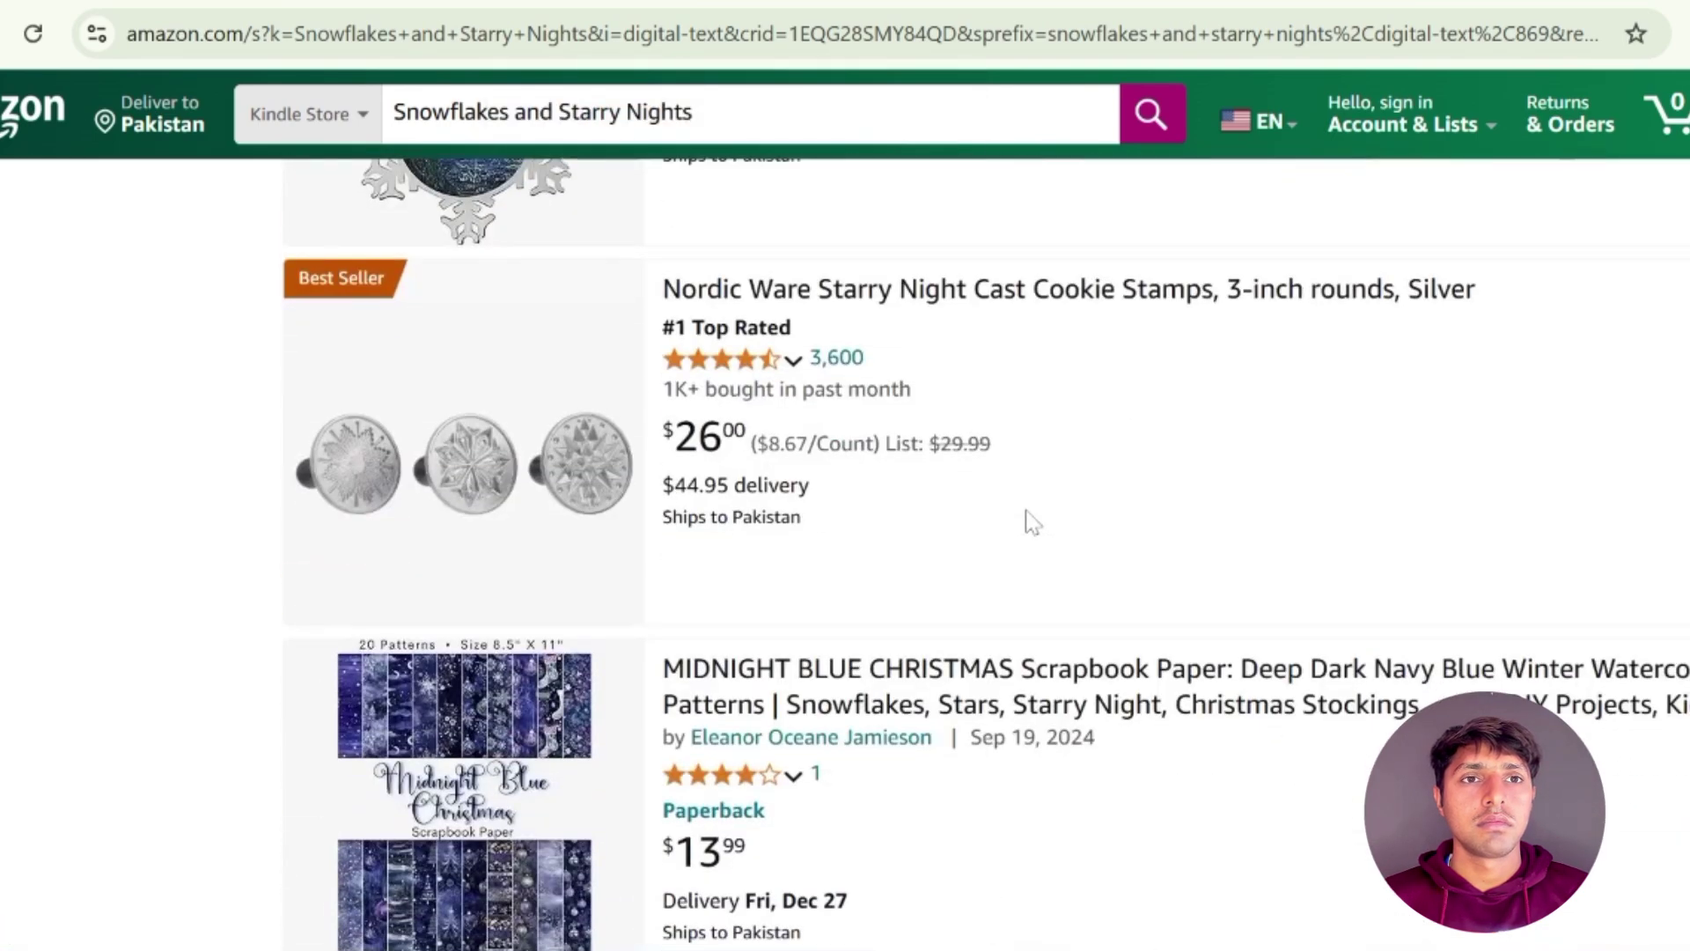
scroll(518, 206, up, 10)
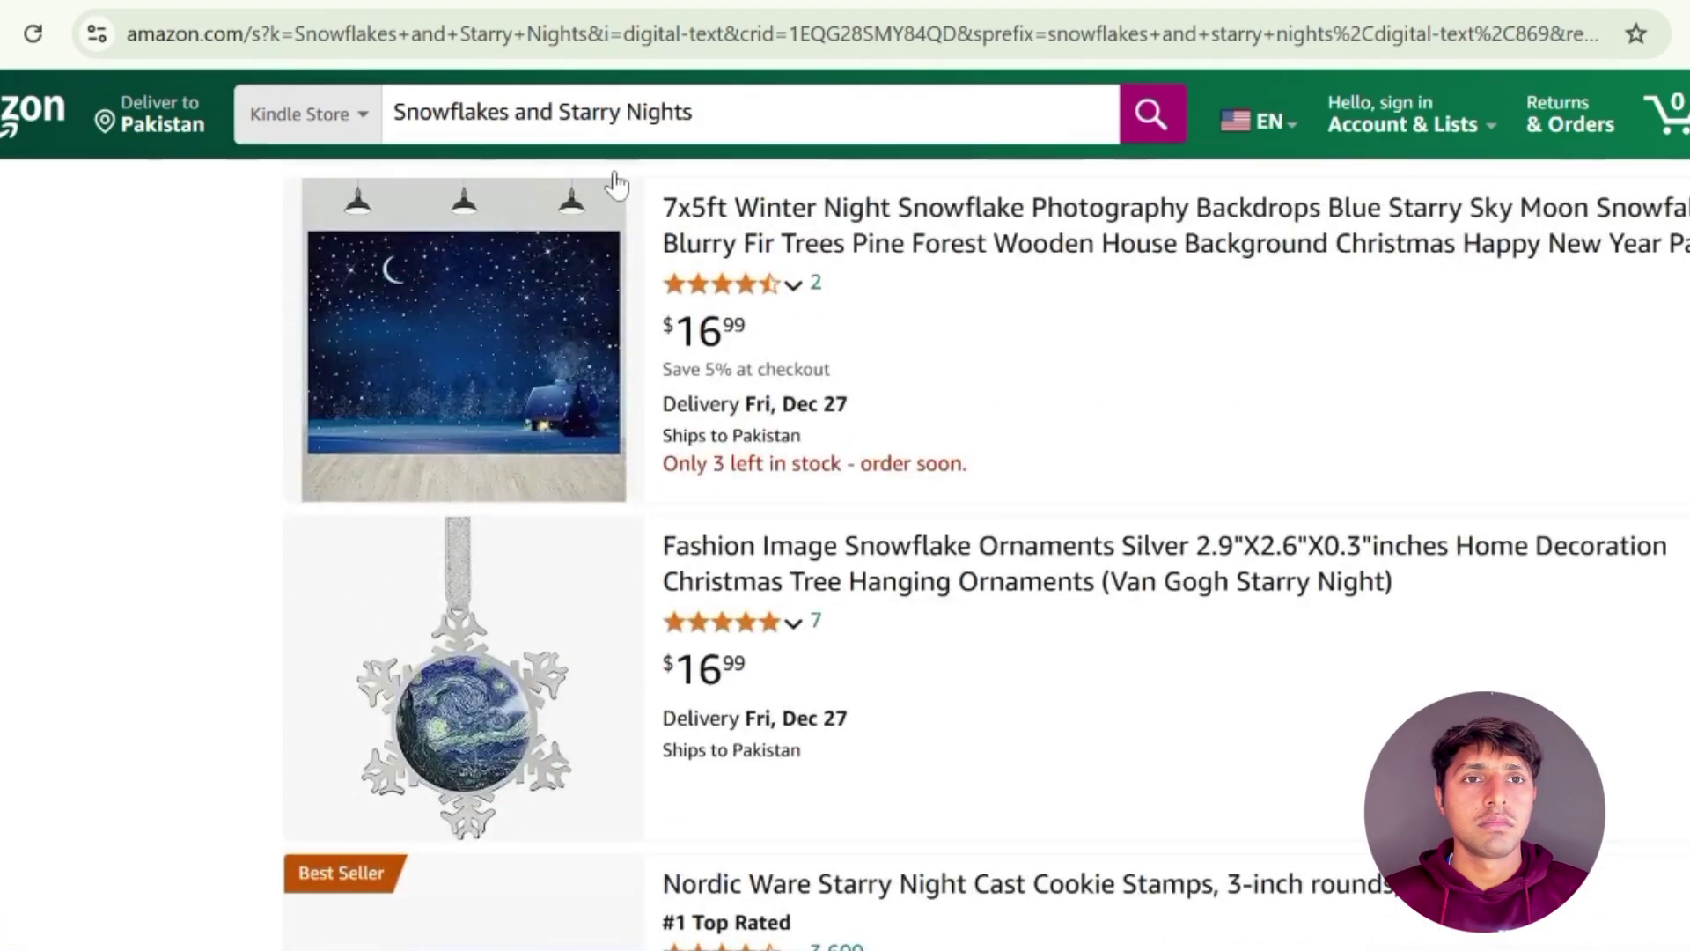
scroll(1079, 446, up, 15)
scroll(920, 383, up, 15)
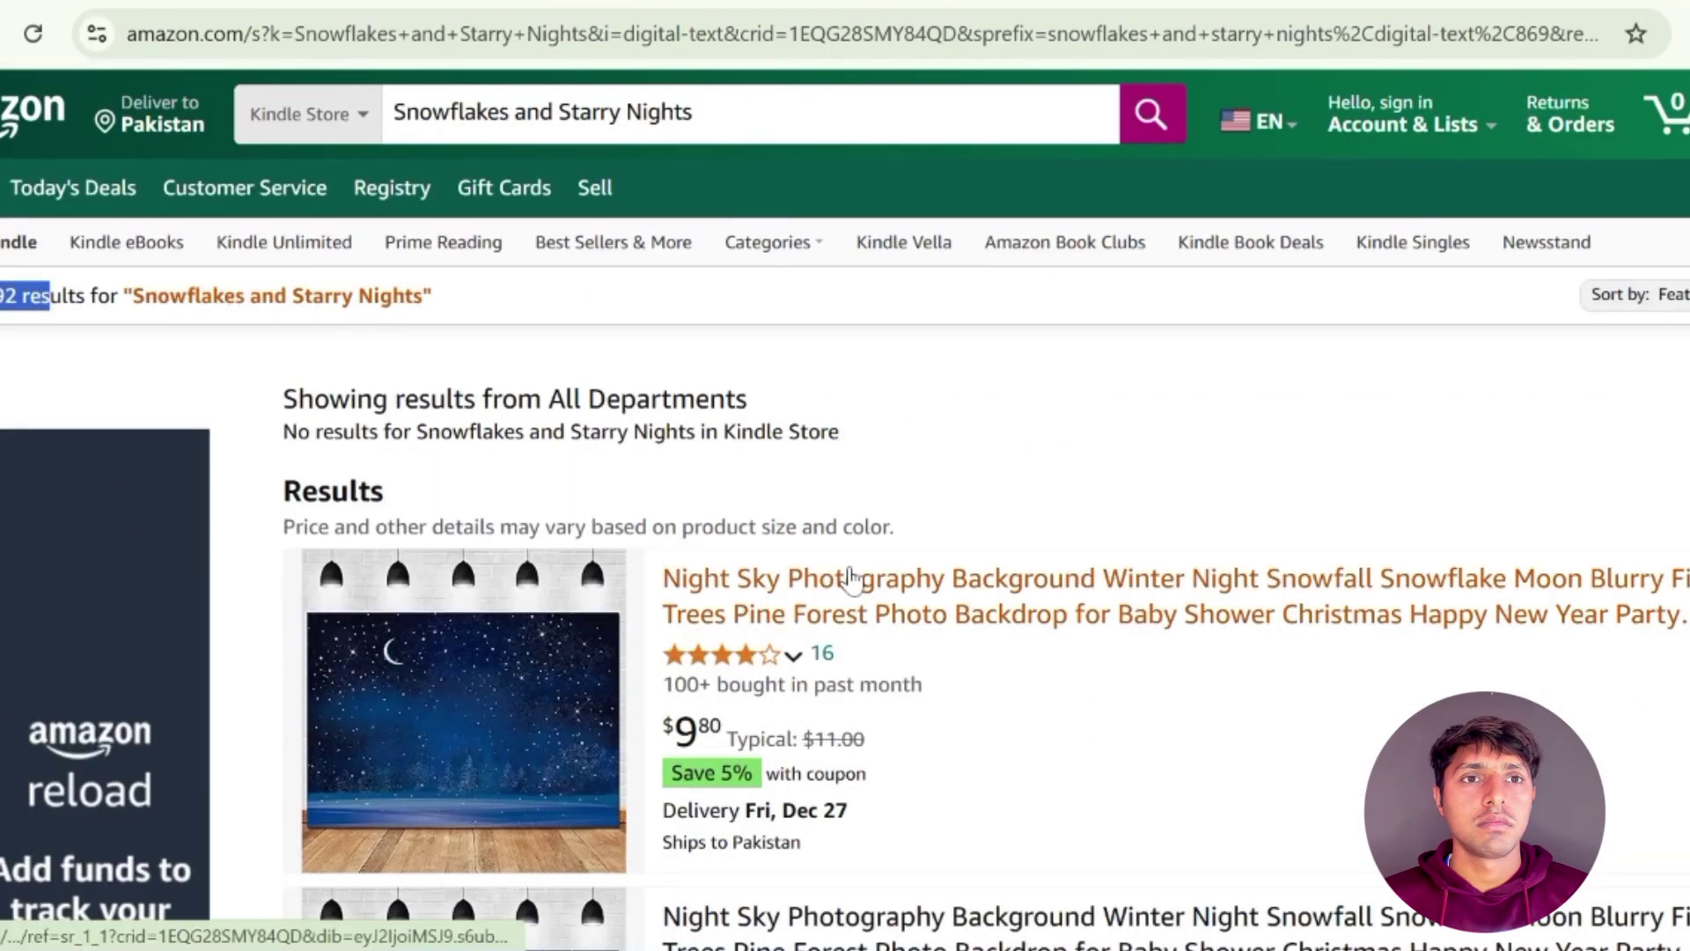
scroll(852, 579, down, 11)
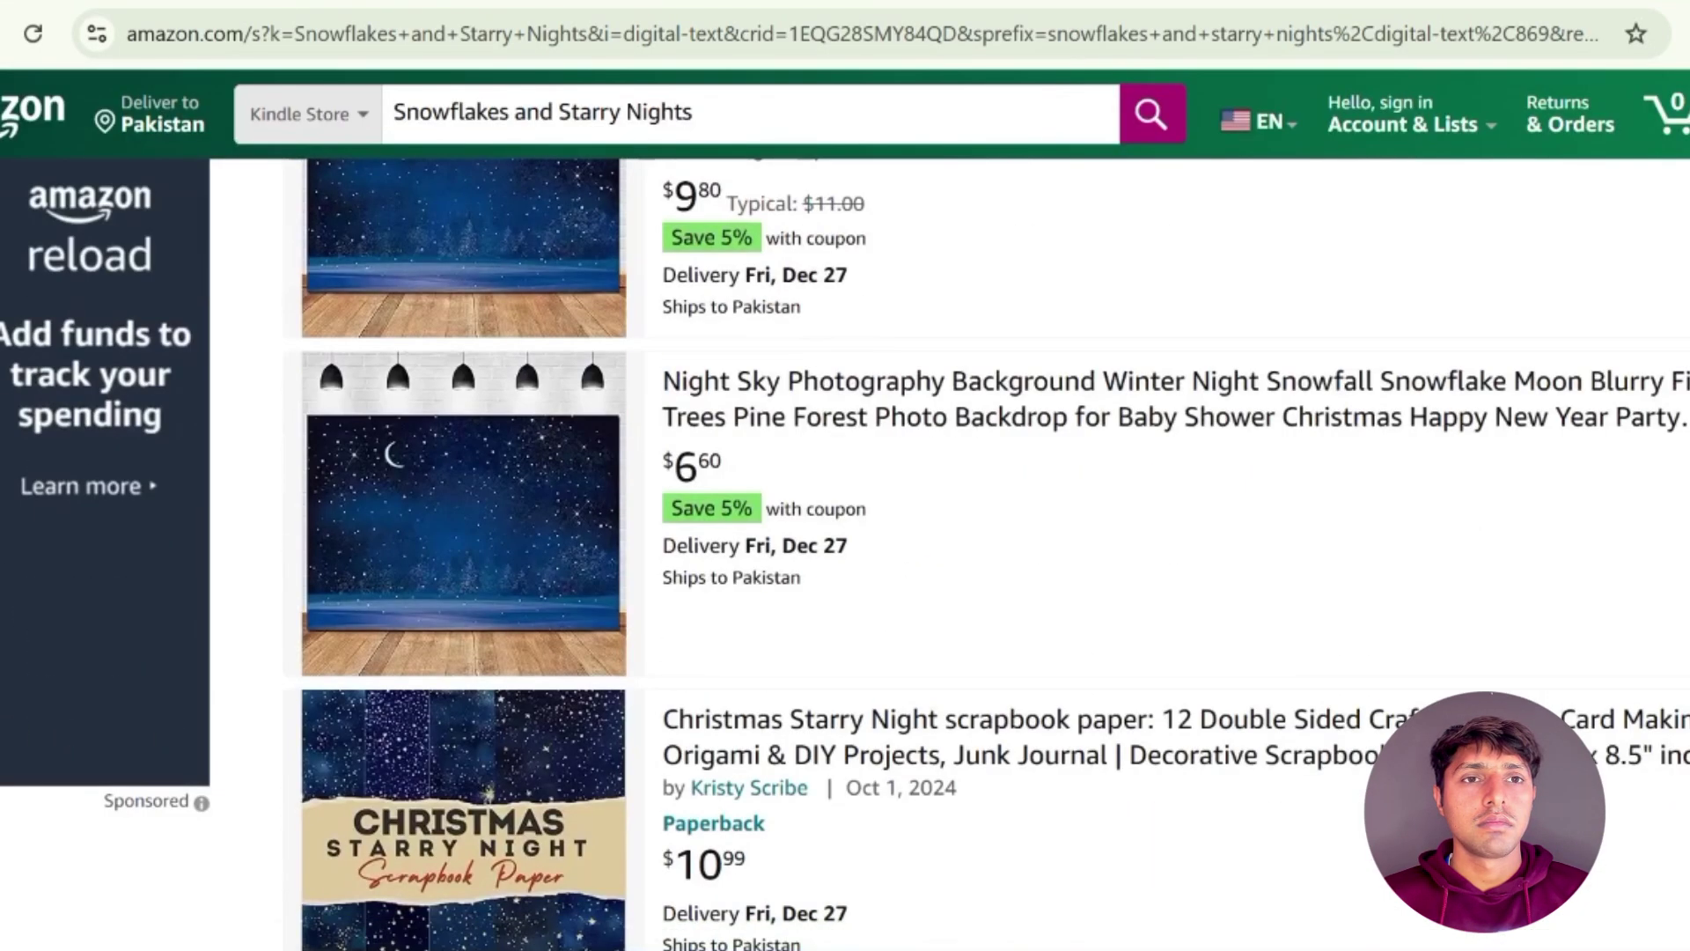
scroll(911, 572, up, 5)
scroll(911, 572, up, 2)
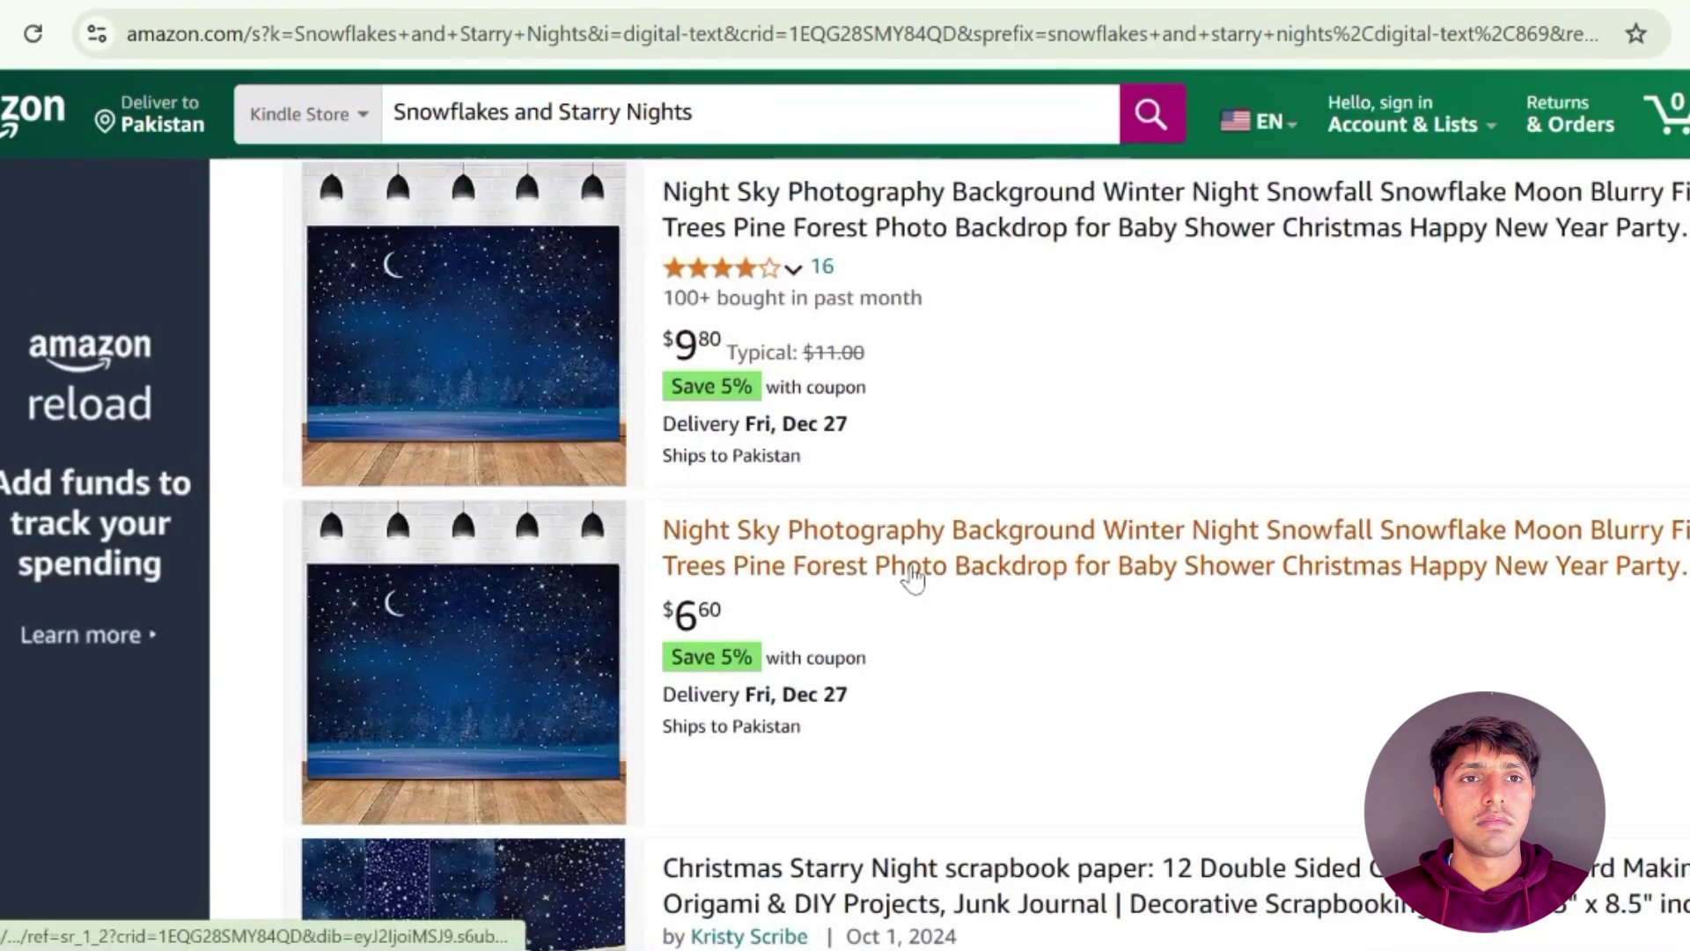
scroll(911, 572, up, 4)
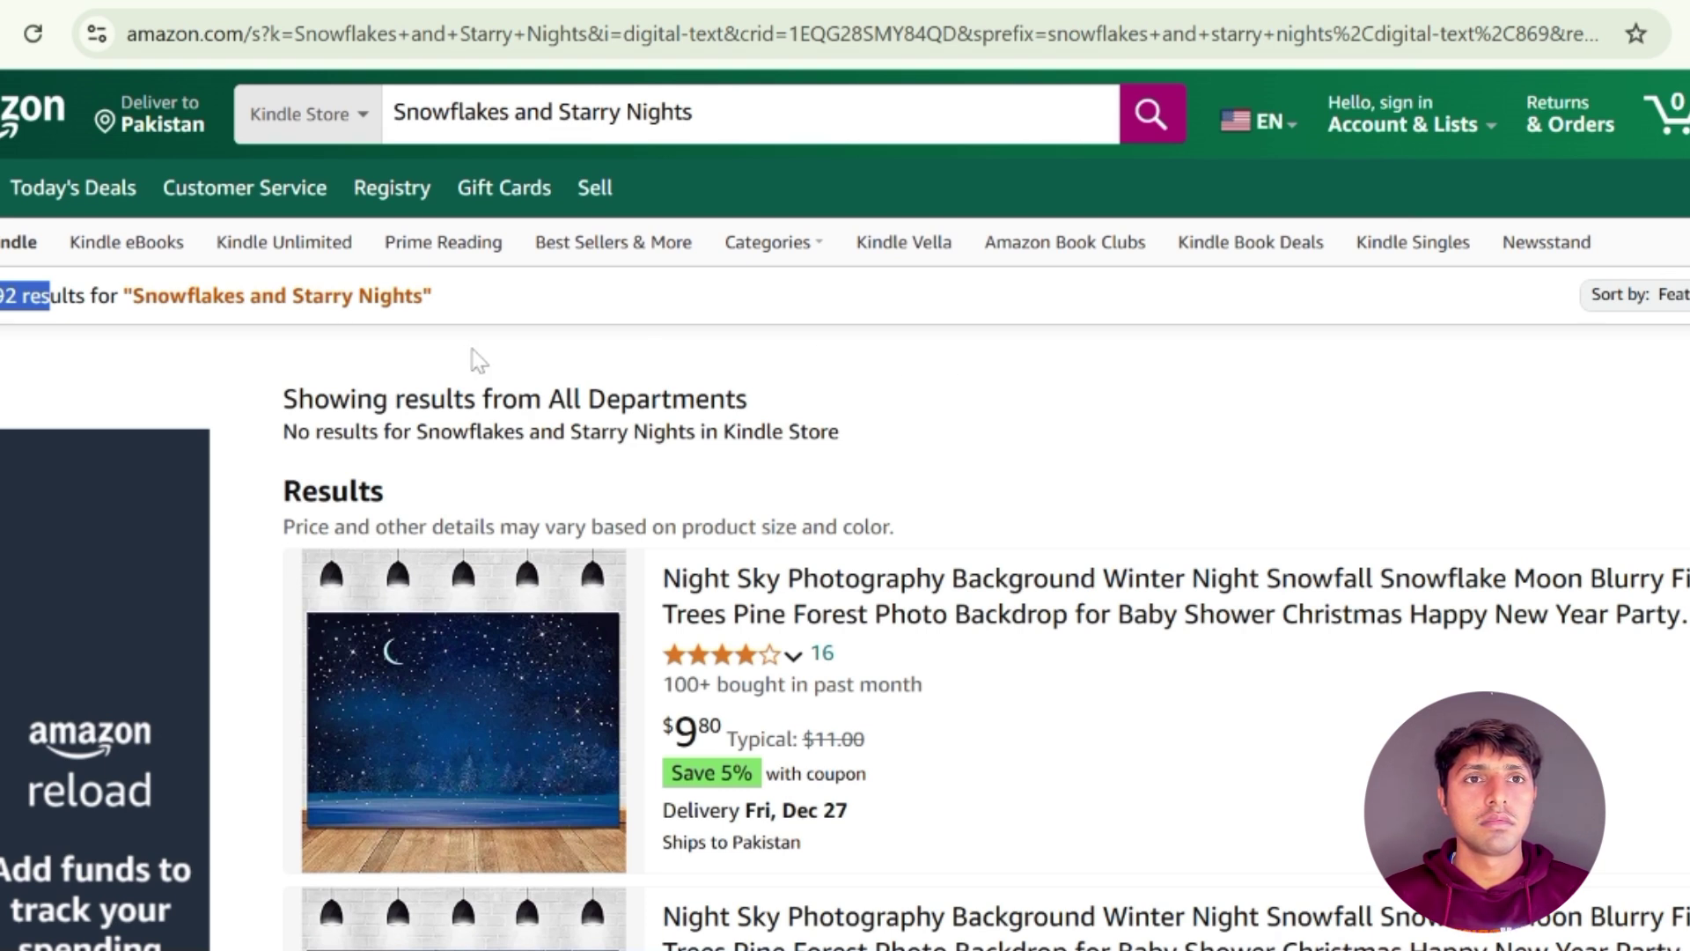
Check the number of Amazon results for "Snowflakes and Starry Nights" and compare it with the kinds of products listed
click(77, 348)
drag(1, 296, 17, 296)
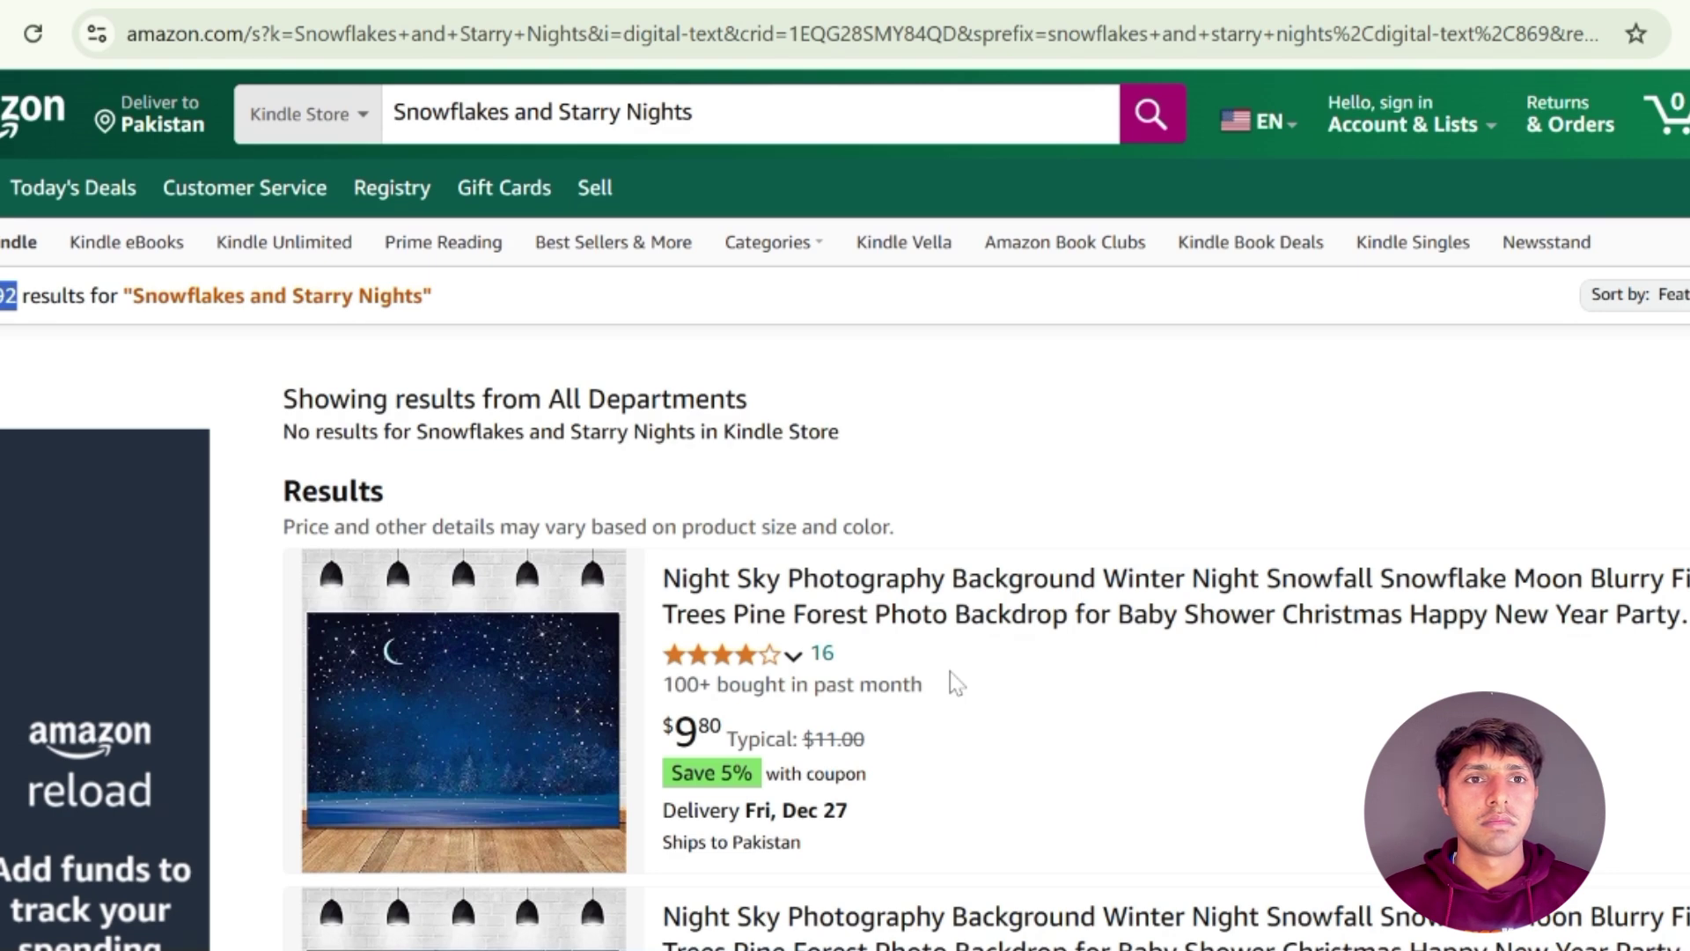
scroll(1052, 705, down, 6)
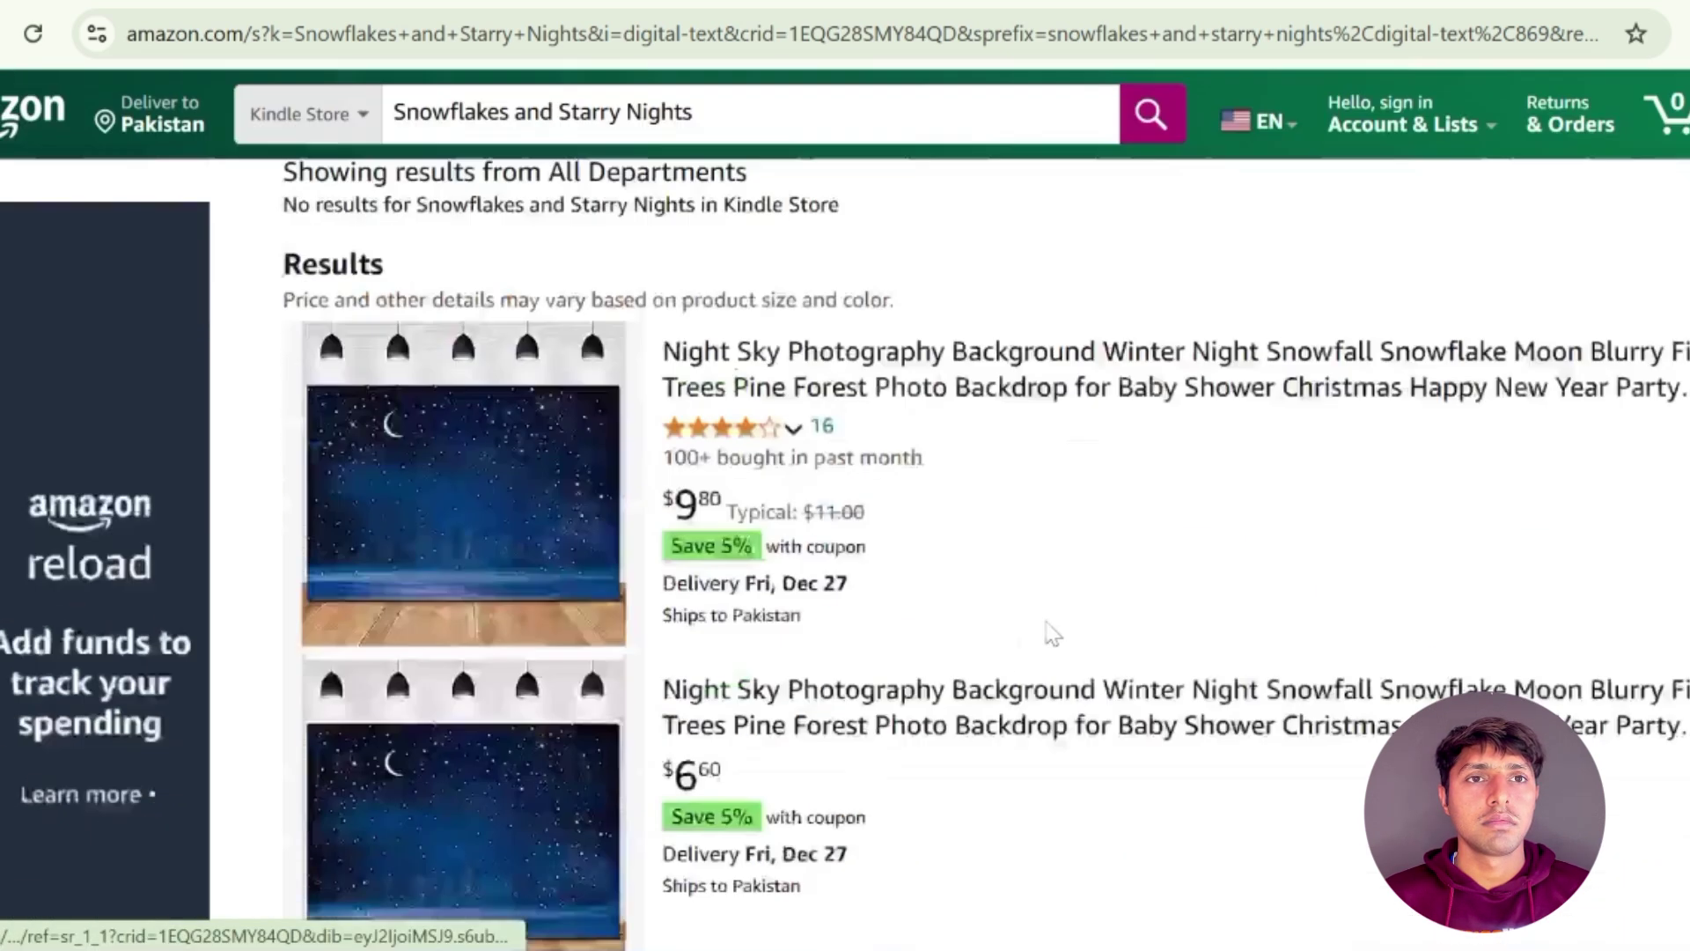
scroll(976, 579, down, 1)
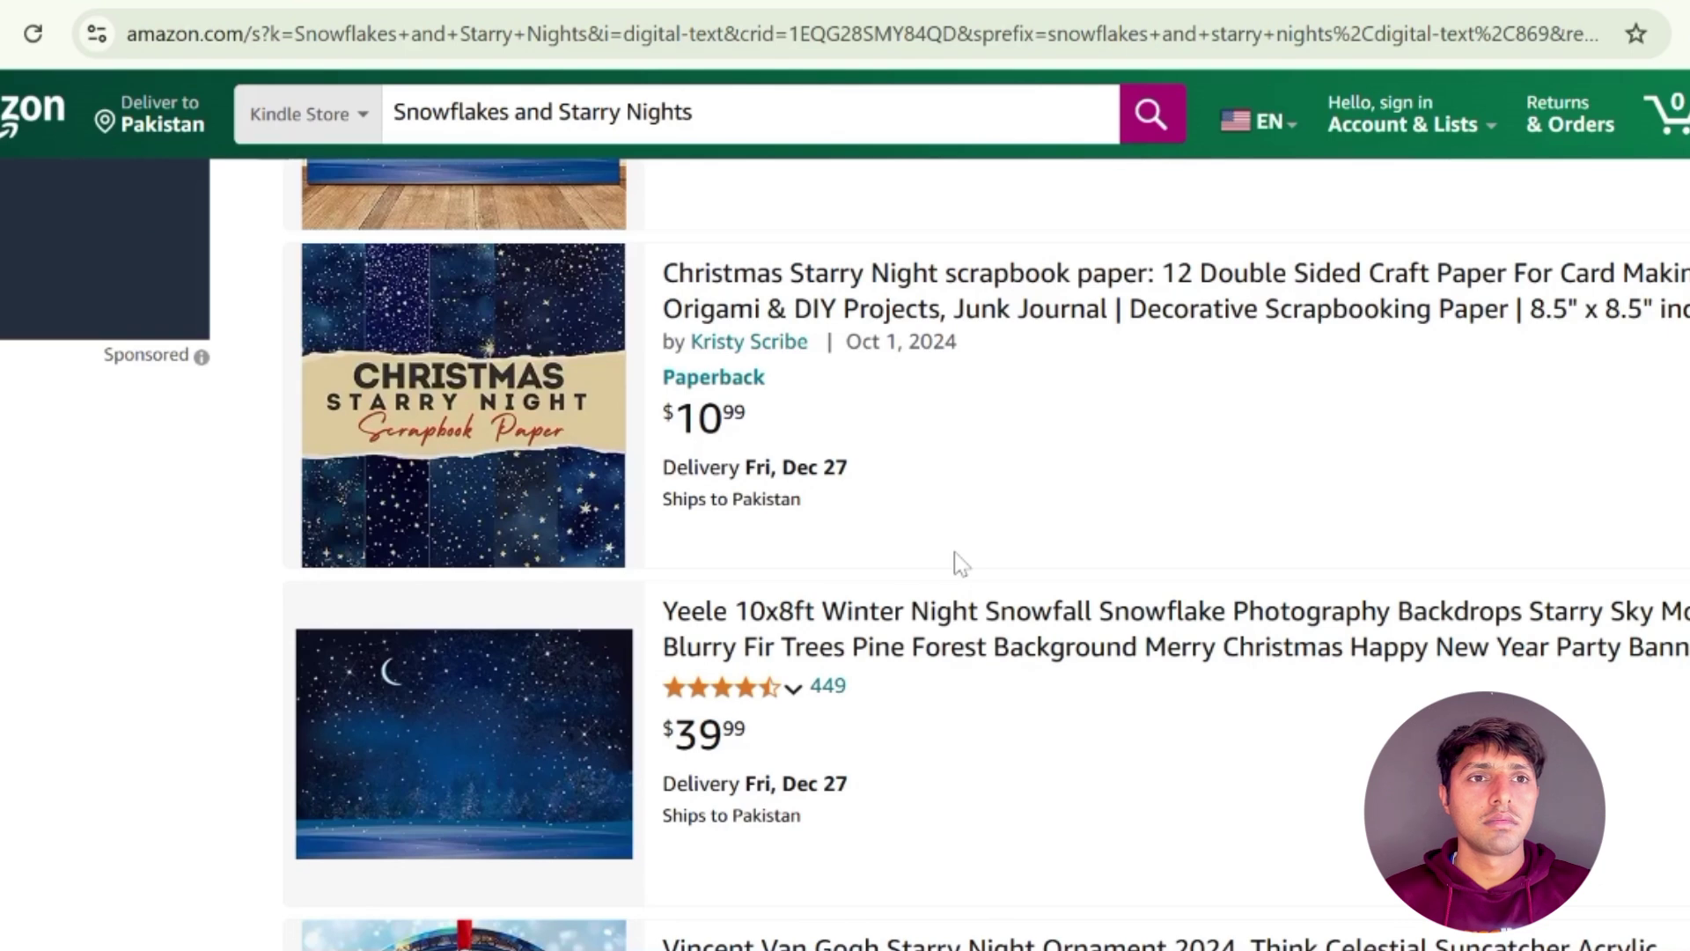
scroll(955, 568, up, 8)
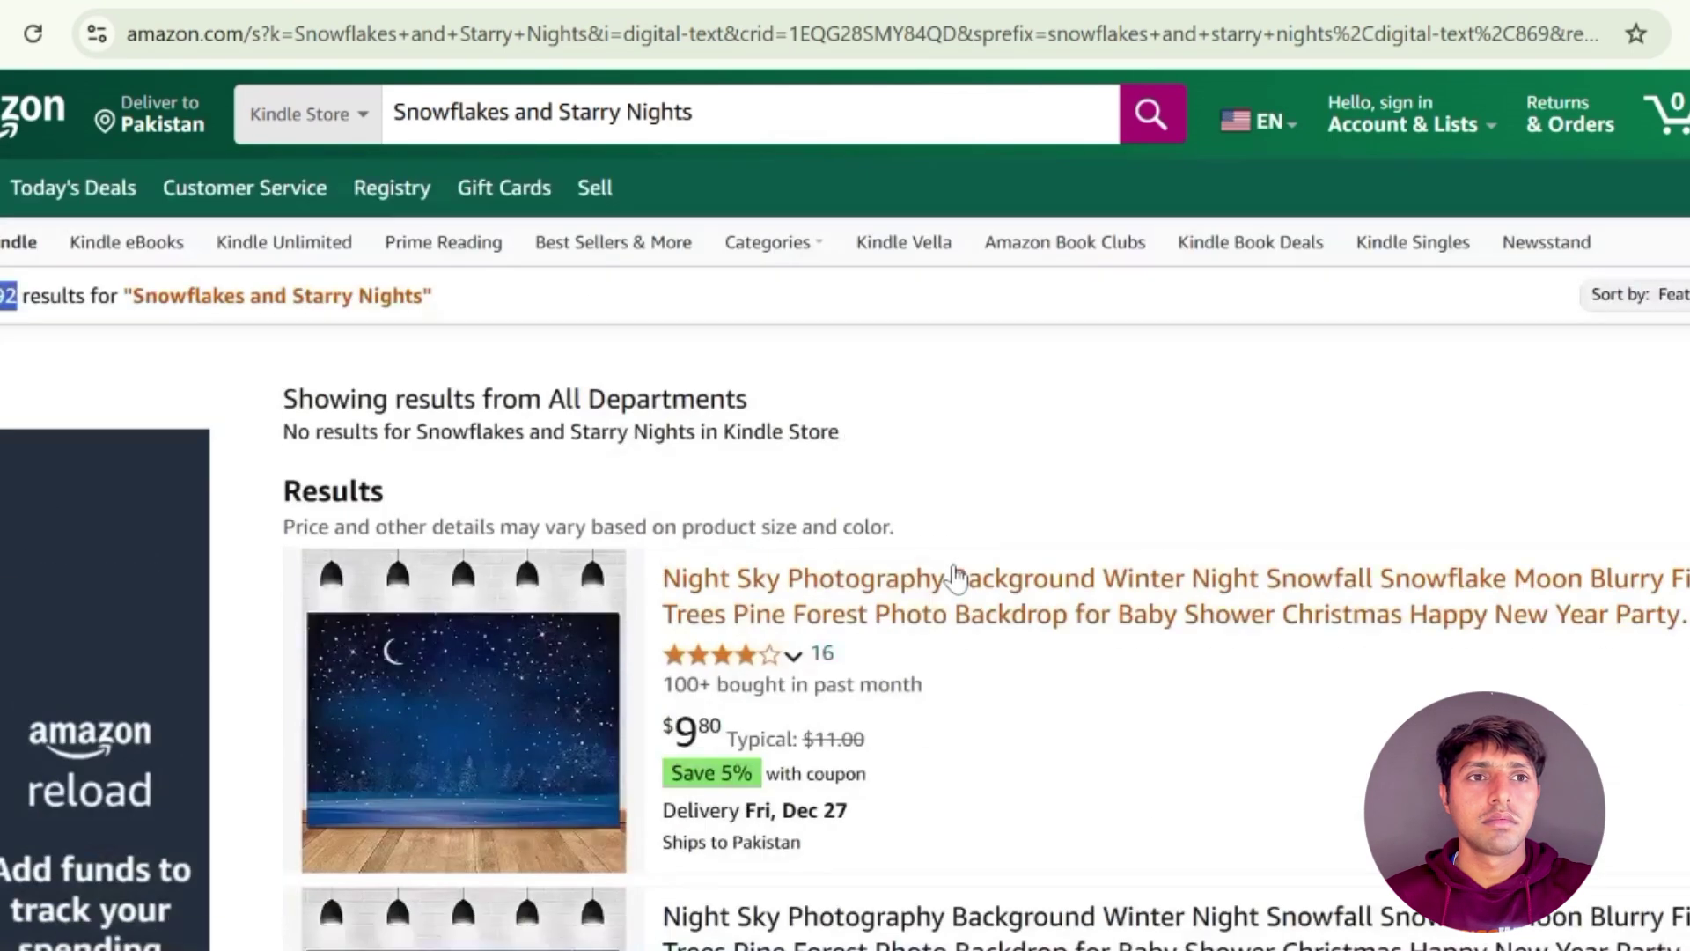
click(35, 328)
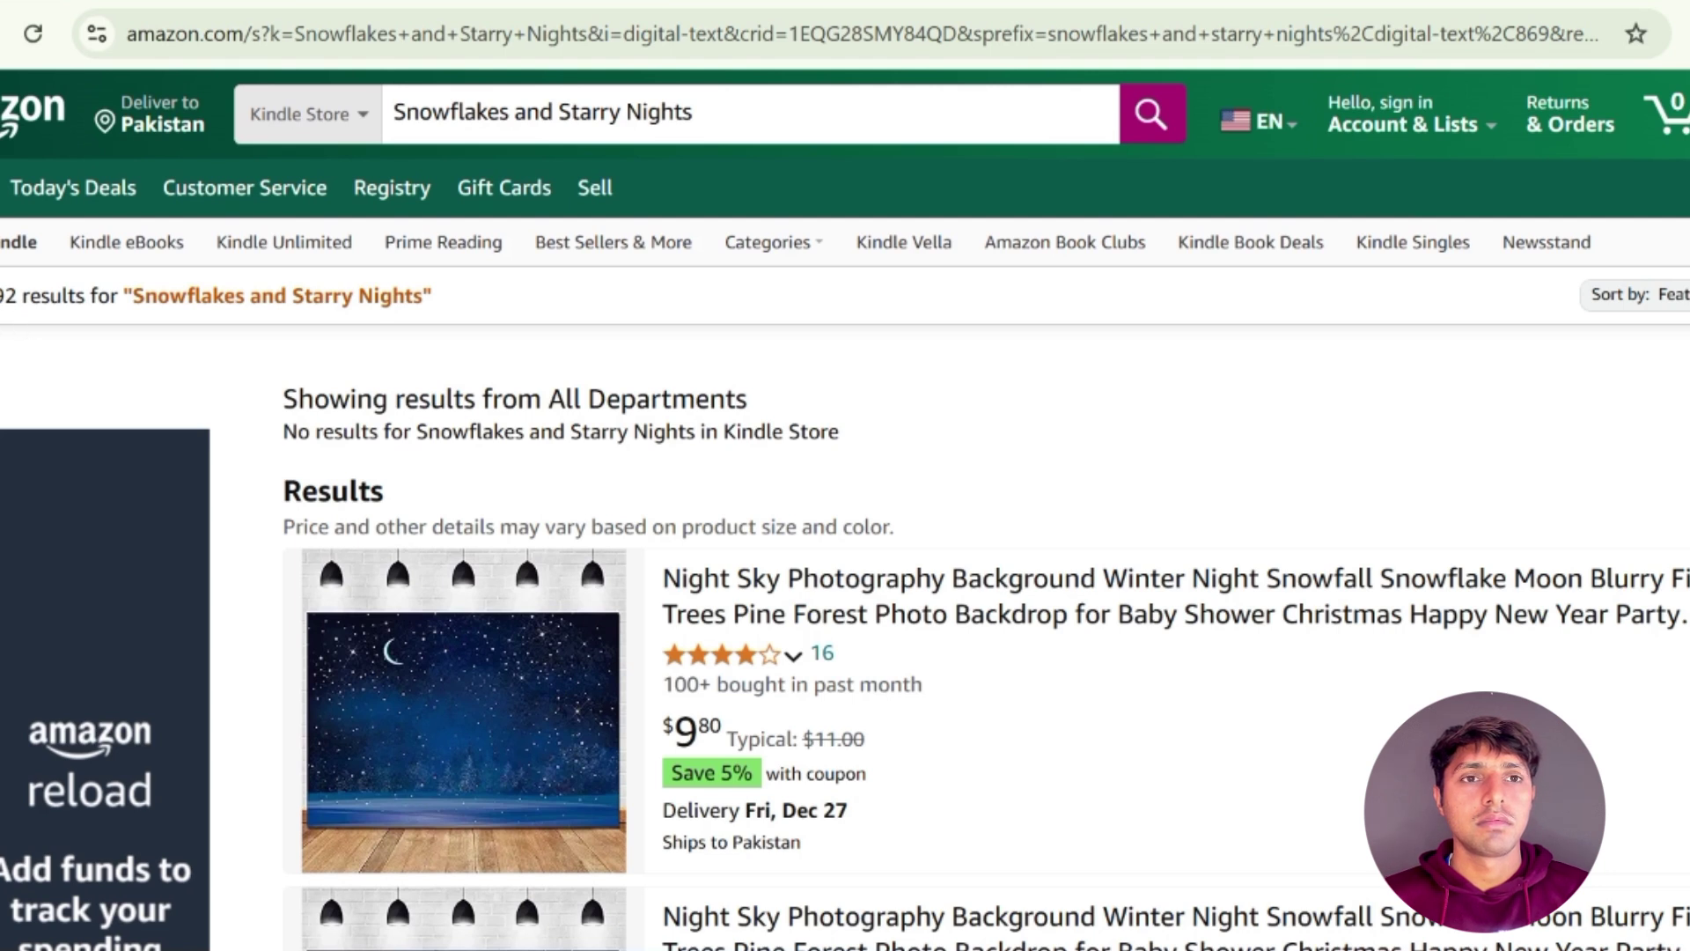
drag(22, 295, 117, 296)
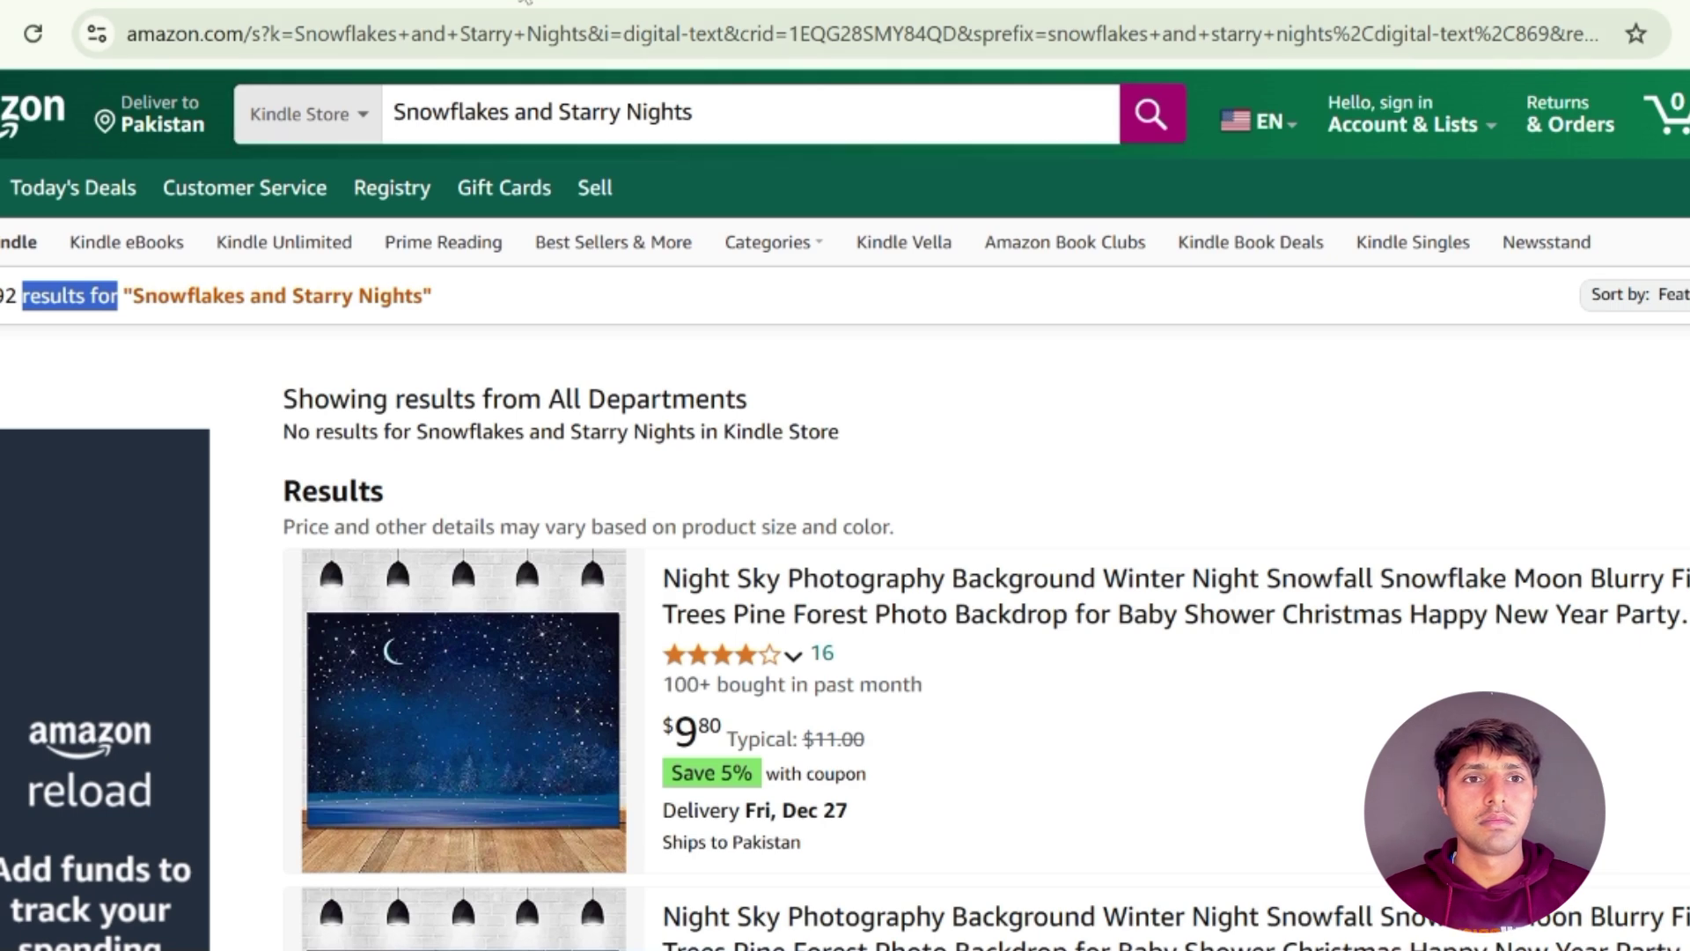
Return to the ChatGPT title suggestions and distinguish the fourth one's main title from its subtitle "12 Christmas Stories for Kids Who Dream"
click(526, 0)
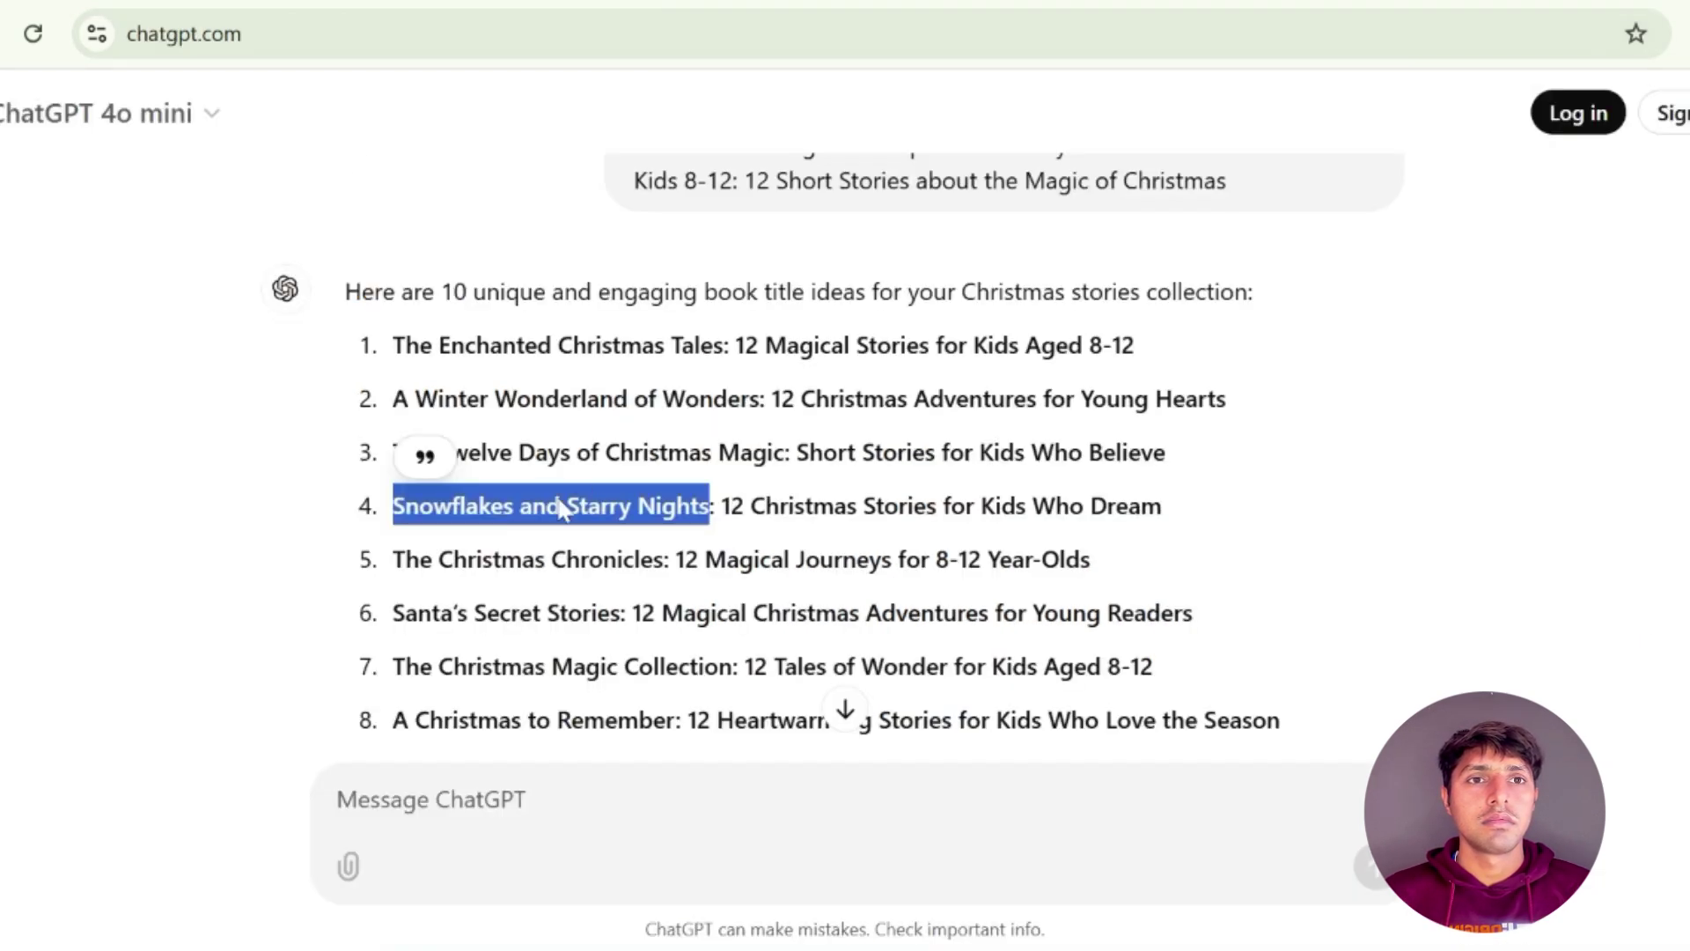
drag(722, 506, 1141, 506)
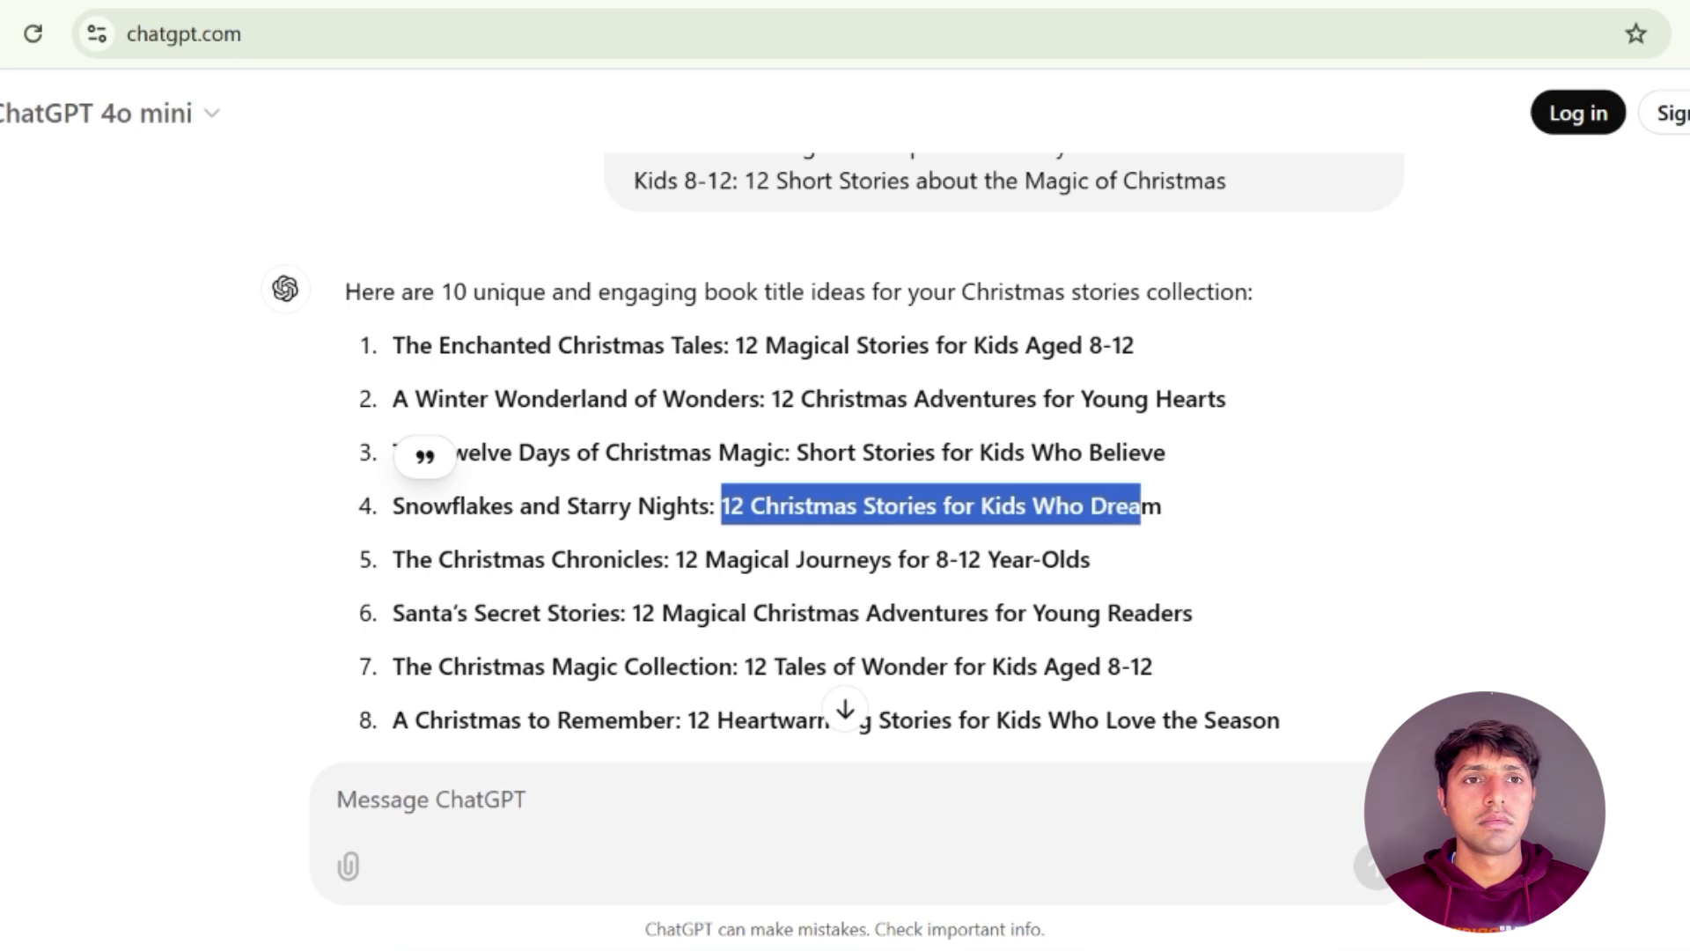
click(1203, 499)
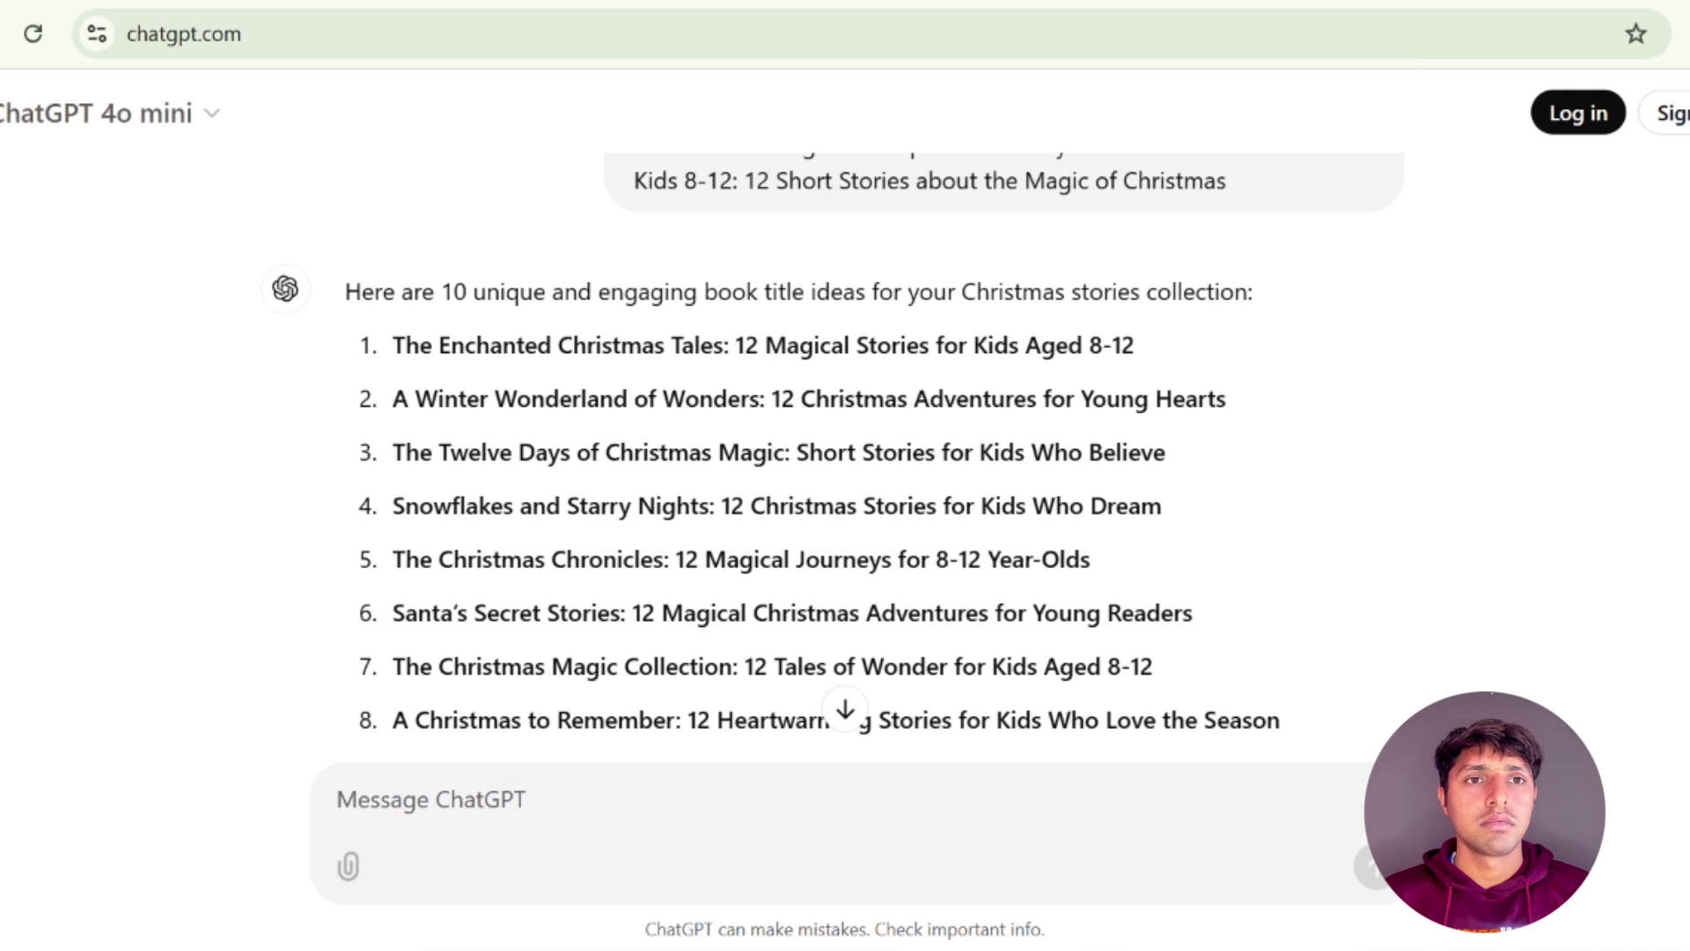
drag(393, 506, 709, 507)
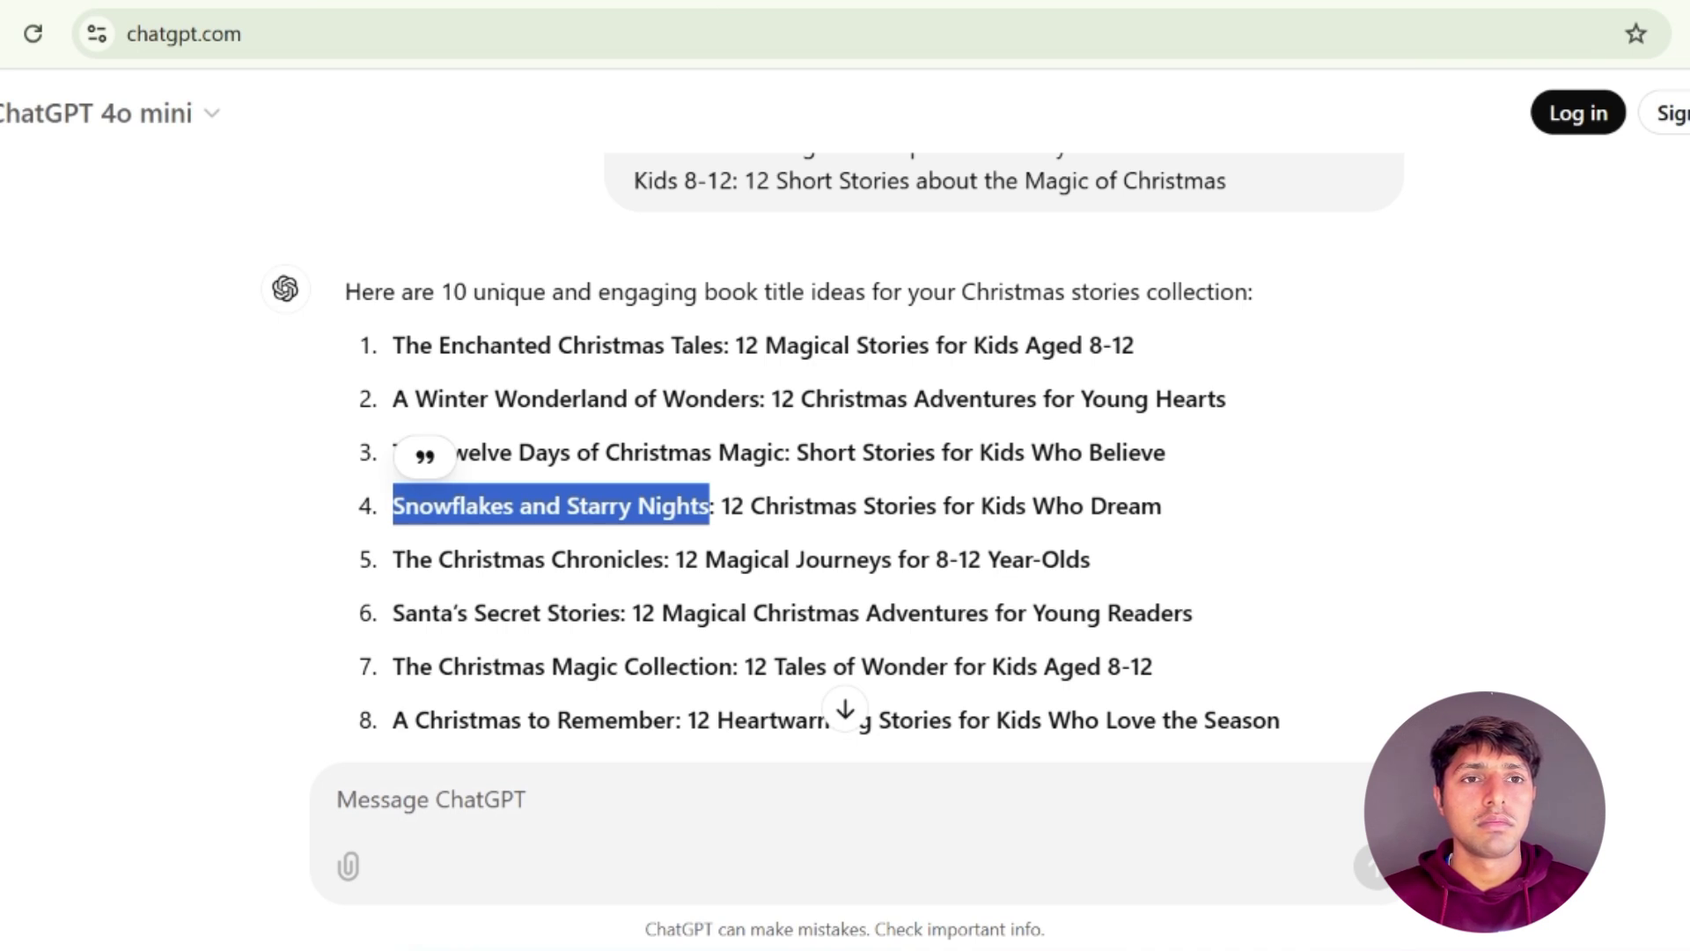
Switch to the WPS Writer document of book prompts and examine the full wording of the outline prompt
click(780, 2)
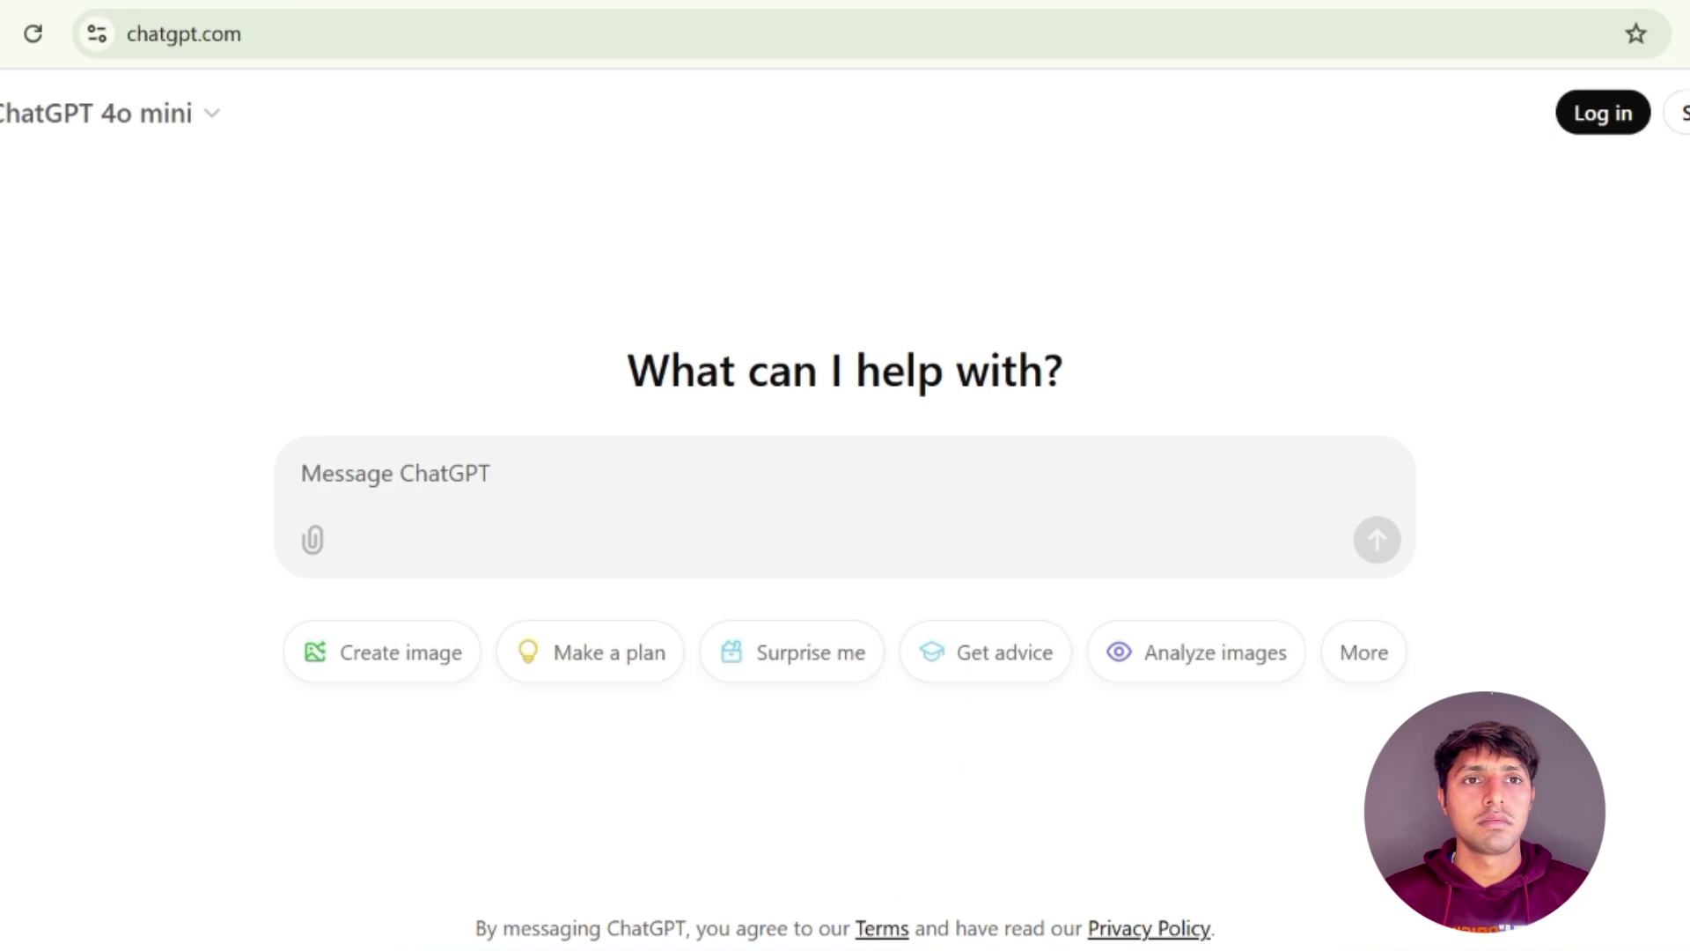
mouse_move(901, 949)
click(781, 833)
scroll(781, 819, up, 1)
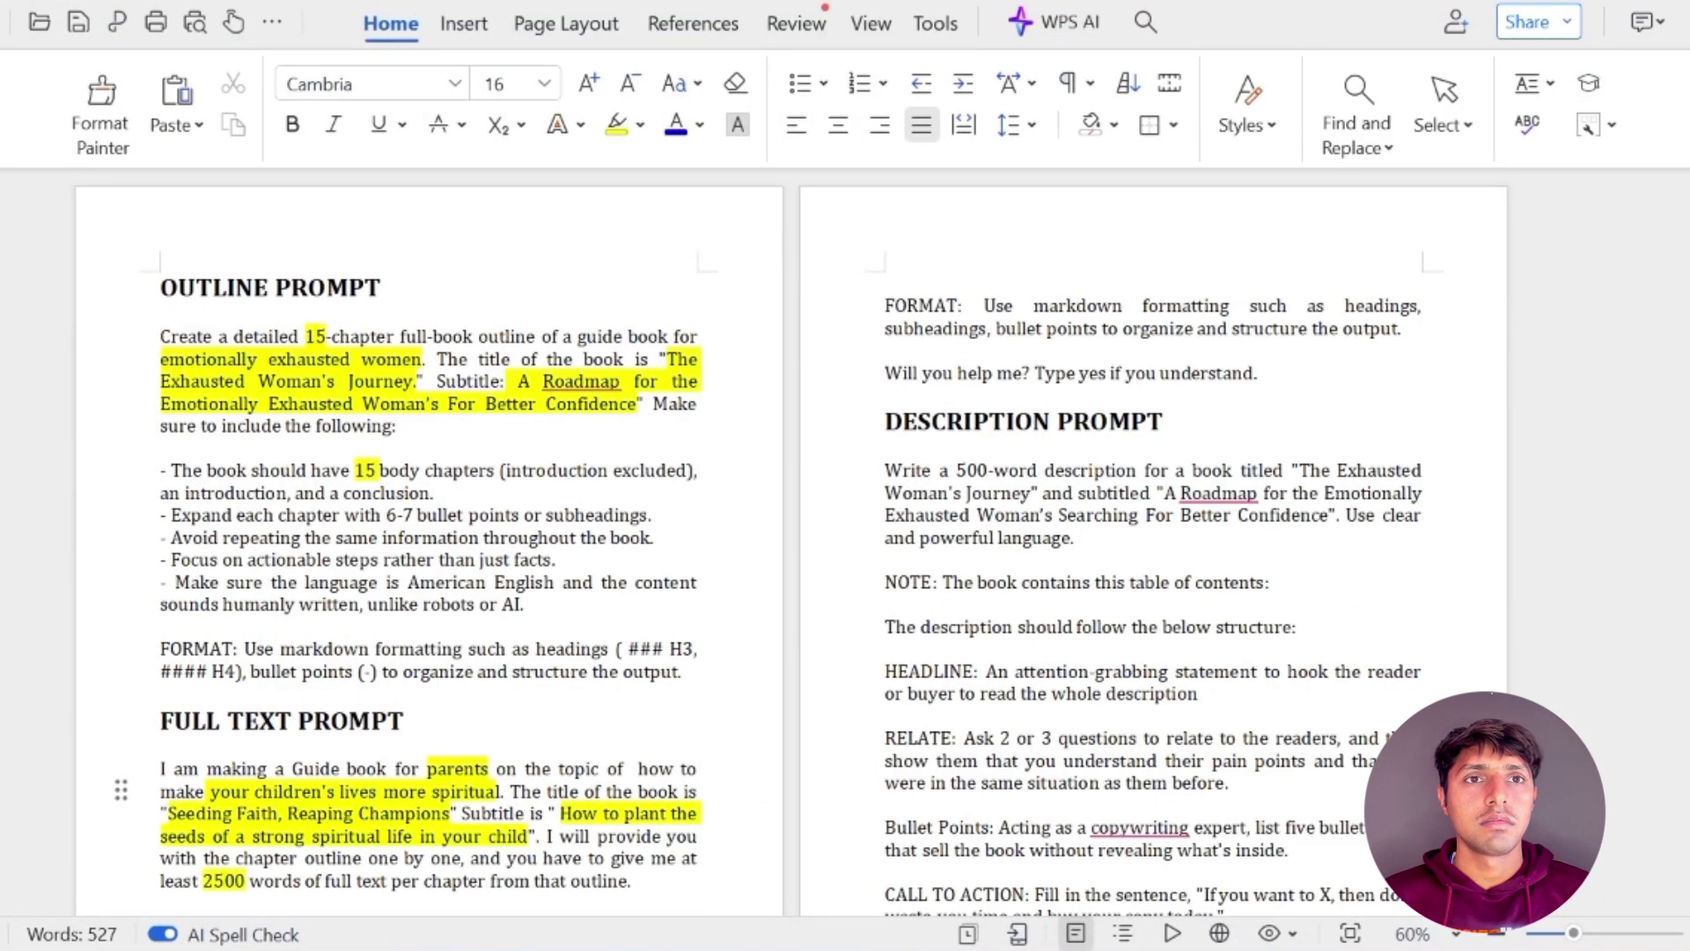
scroll(781, 541, down, 2)
scroll(780, 541, up, 2)
drag(161, 287, 328, 287)
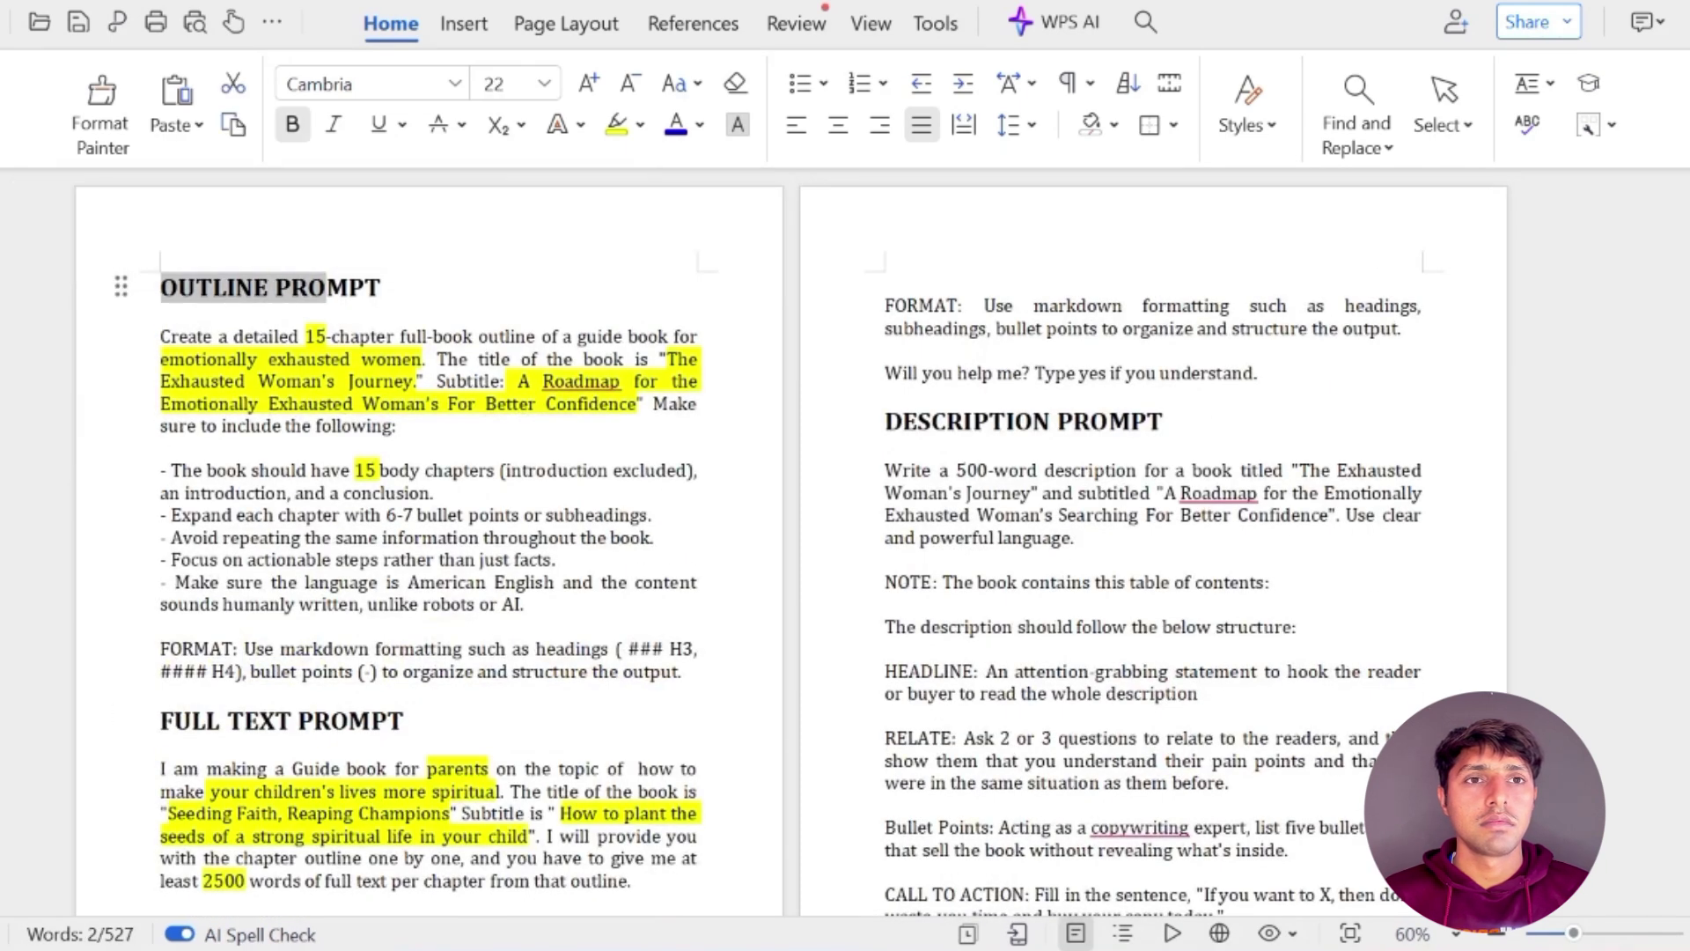
click(161, 448)
click(161, 336)
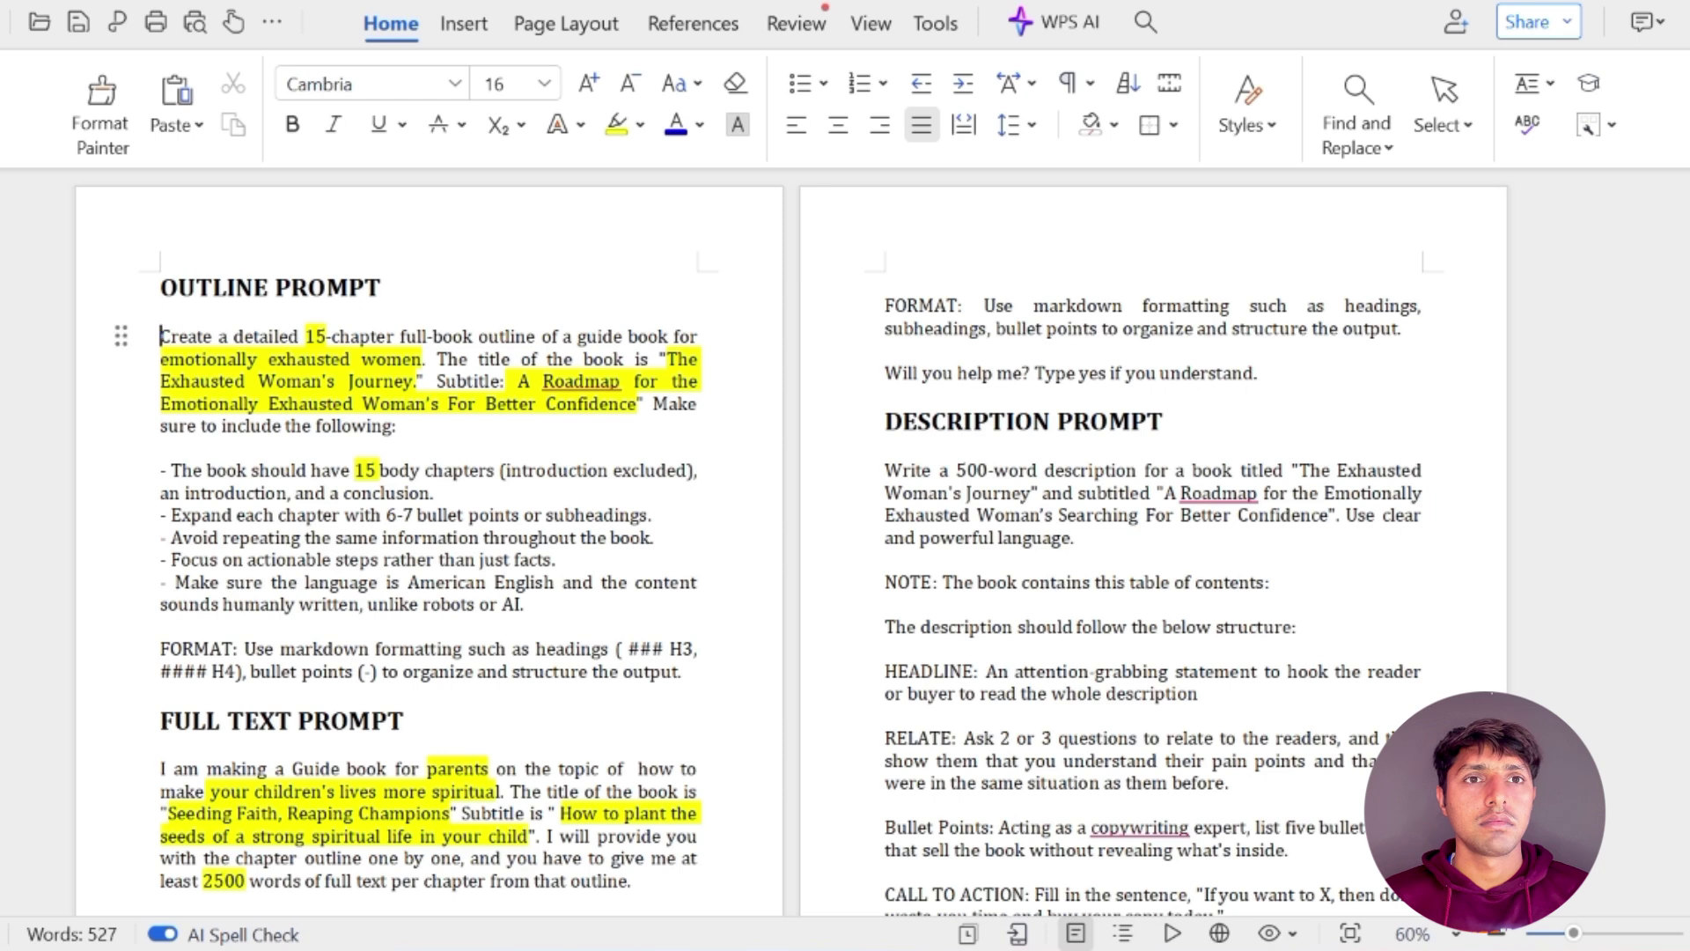
drag(160, 336, 683, 671)
scroll(682, 672, down, 1)
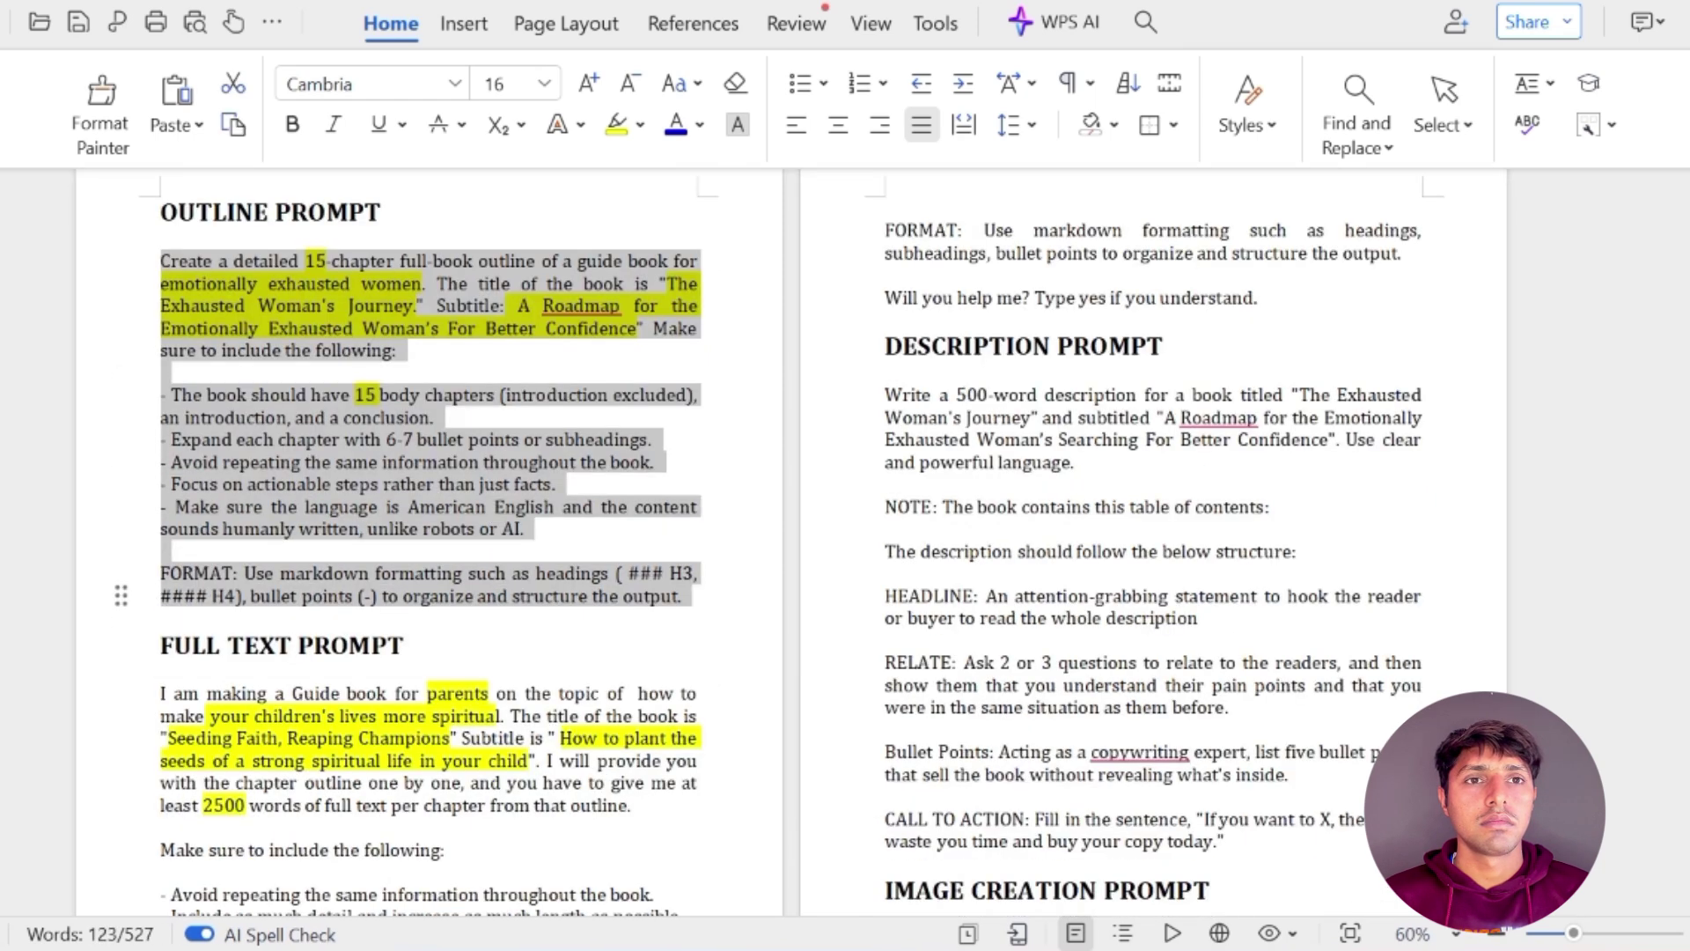
Examine the full text, description, image creation and cover prompts in the document
scroll(682, 672, down, 2)
drag(161, 546, 286, 702)
scroll(616, 623, up, 1)
scroll(617, 623, up, 1)
drag(886, 346, 1132, 346)
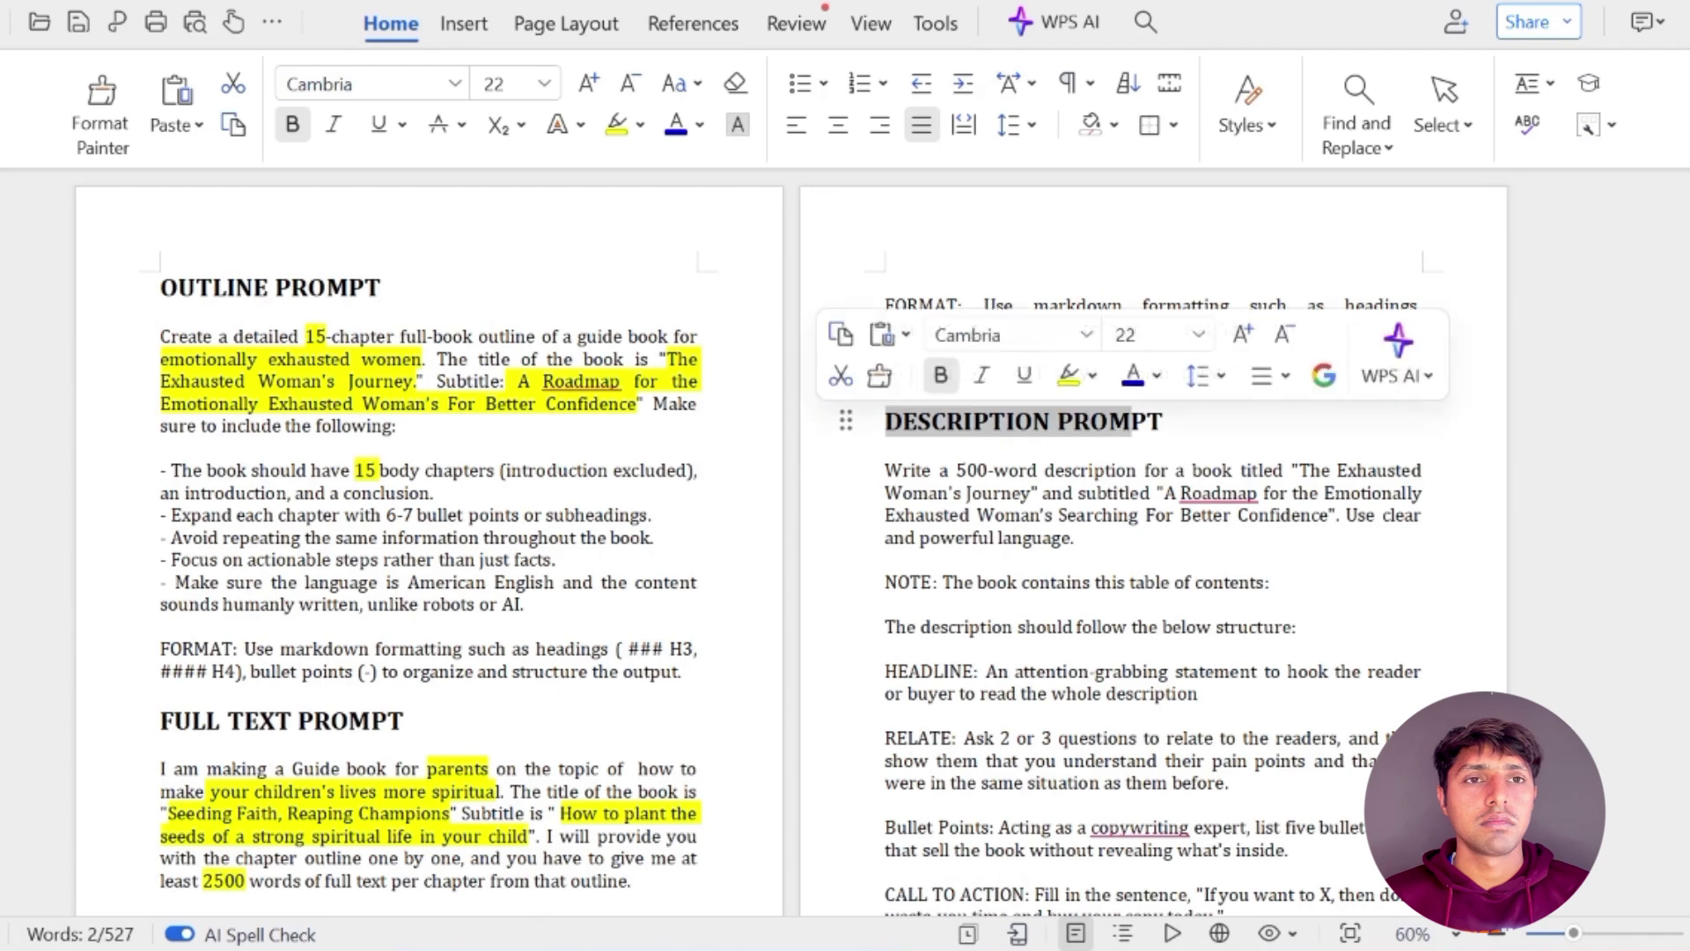
scroll(1132, 346, down, 4)
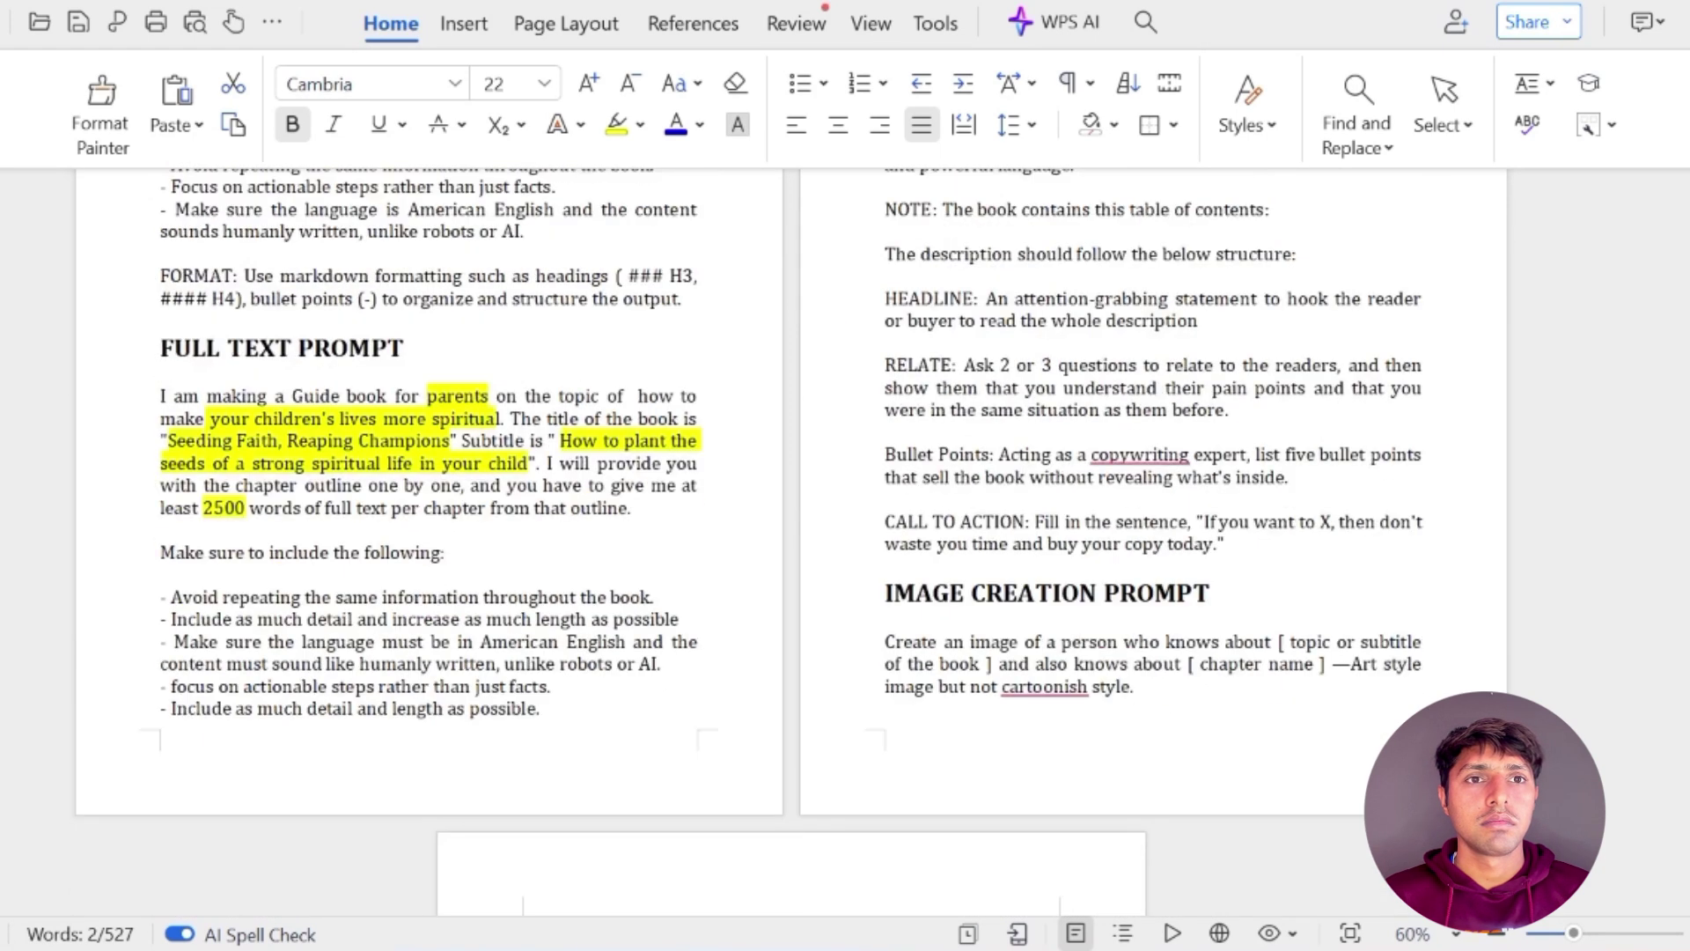
scroll(792, 541, down, 4)
drag(885, 293, 1134, 387)
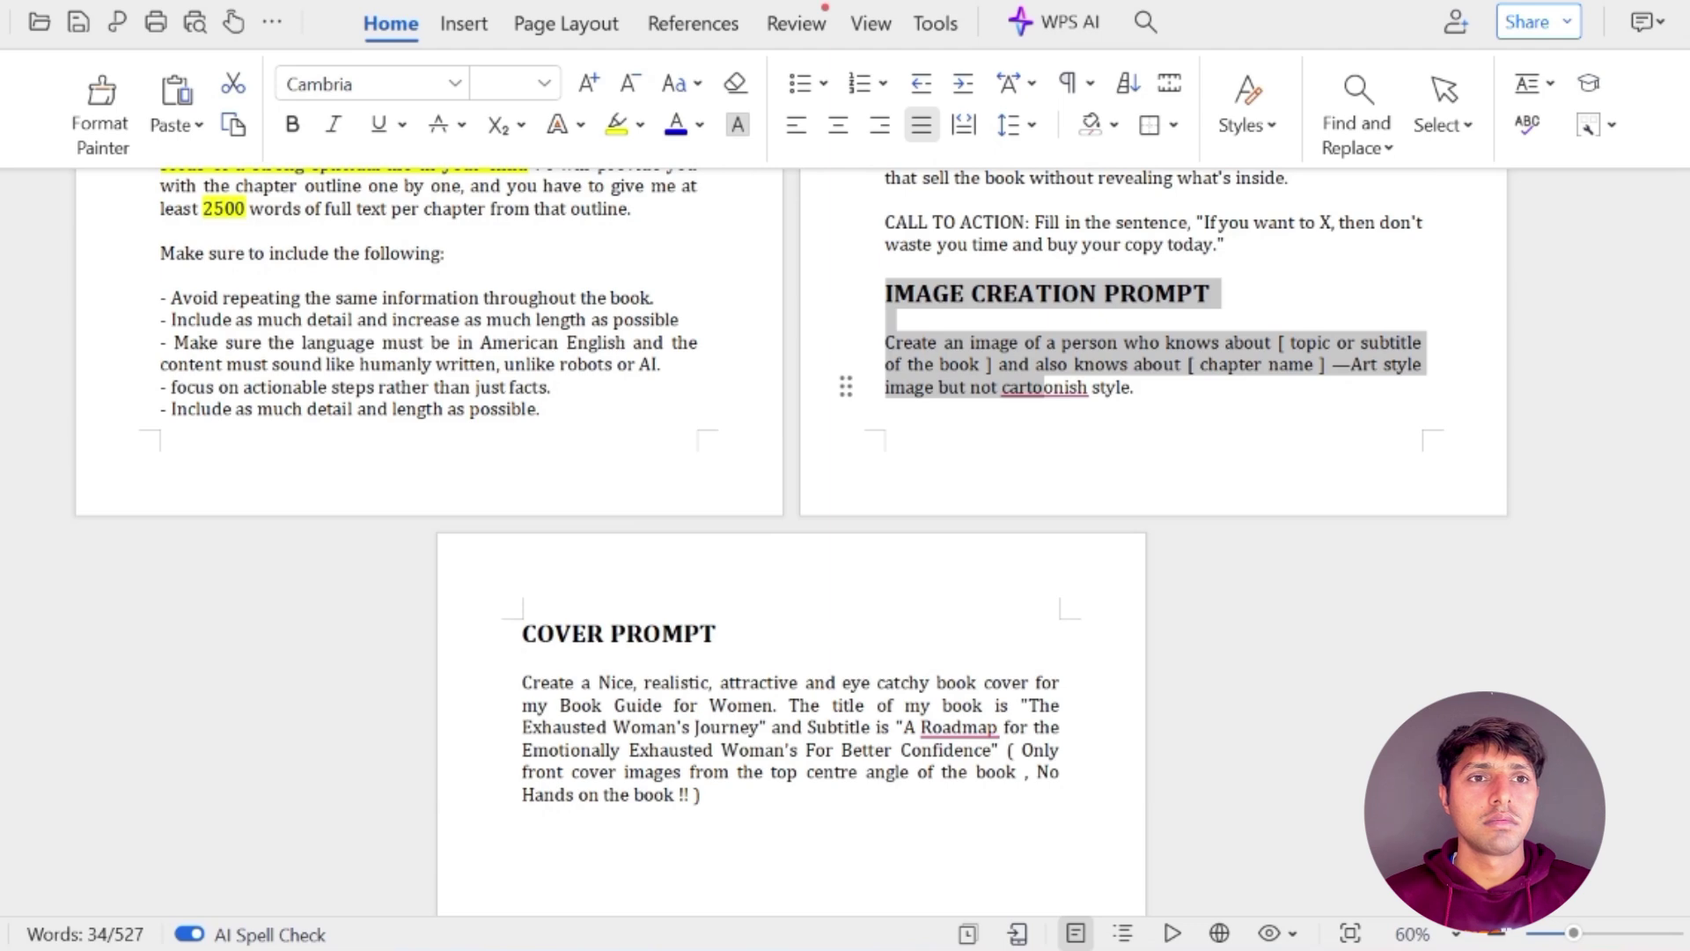
drag(522, 683, 716, 796)
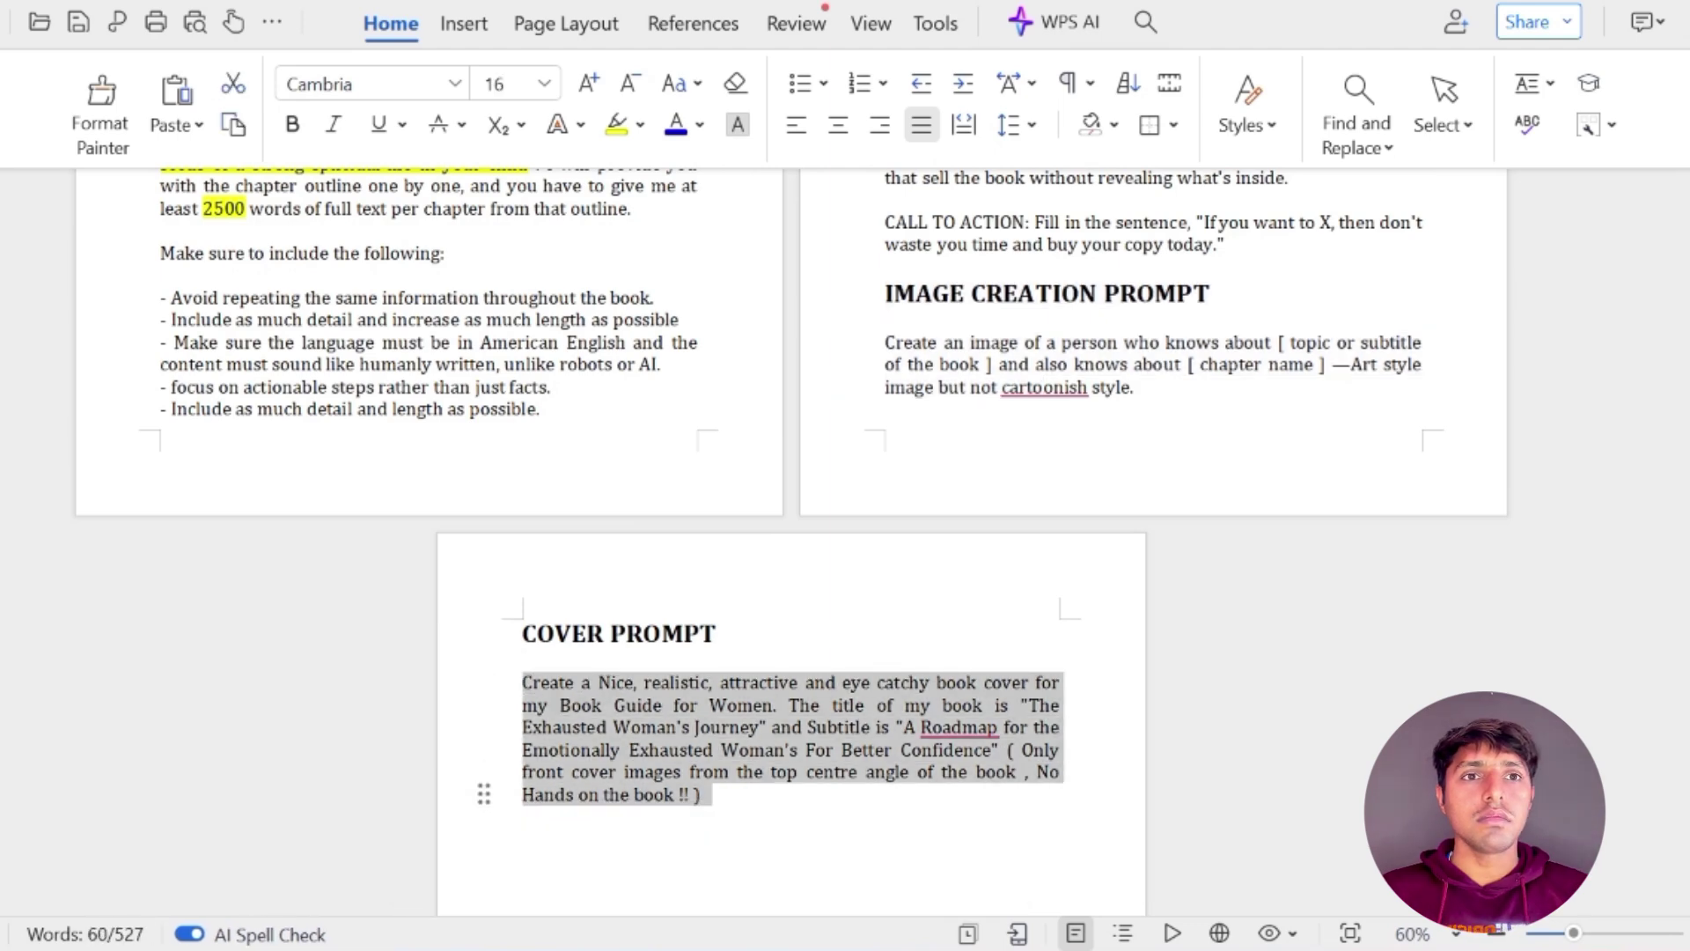
scroll(864, 633, up, 7)
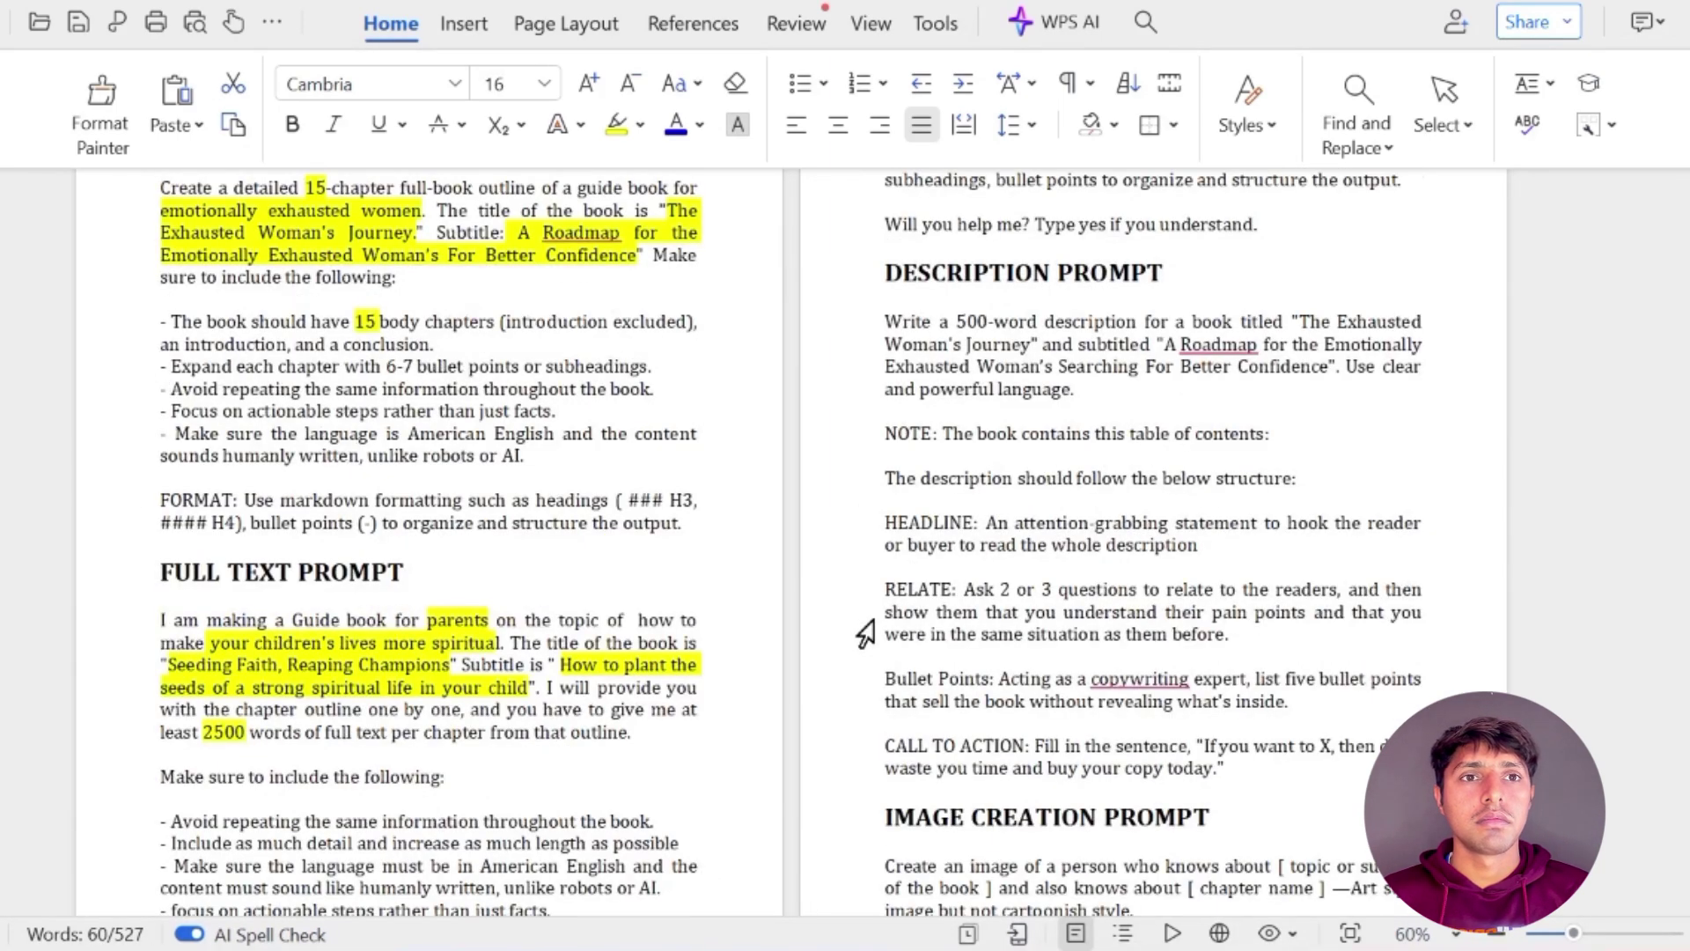
scroll(865, 632, up, 2)
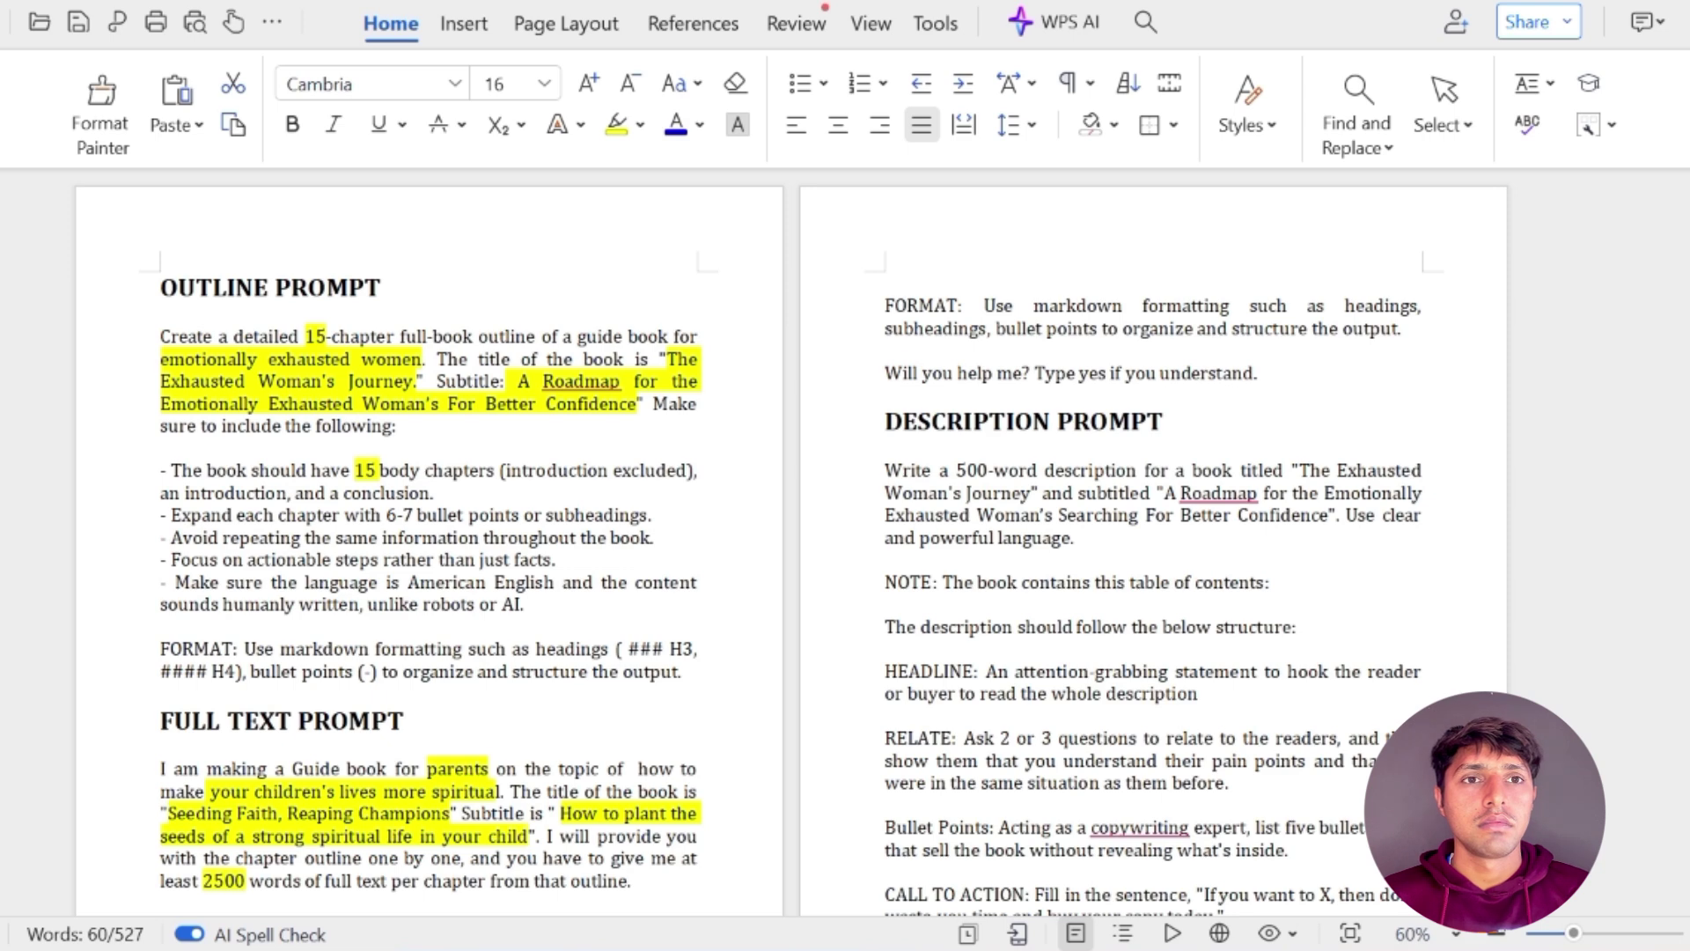
Copy the whole text under OUTLINE PROMPT into the message field of a new ChatGPT conversation
drag(160, 335, 683, 672)
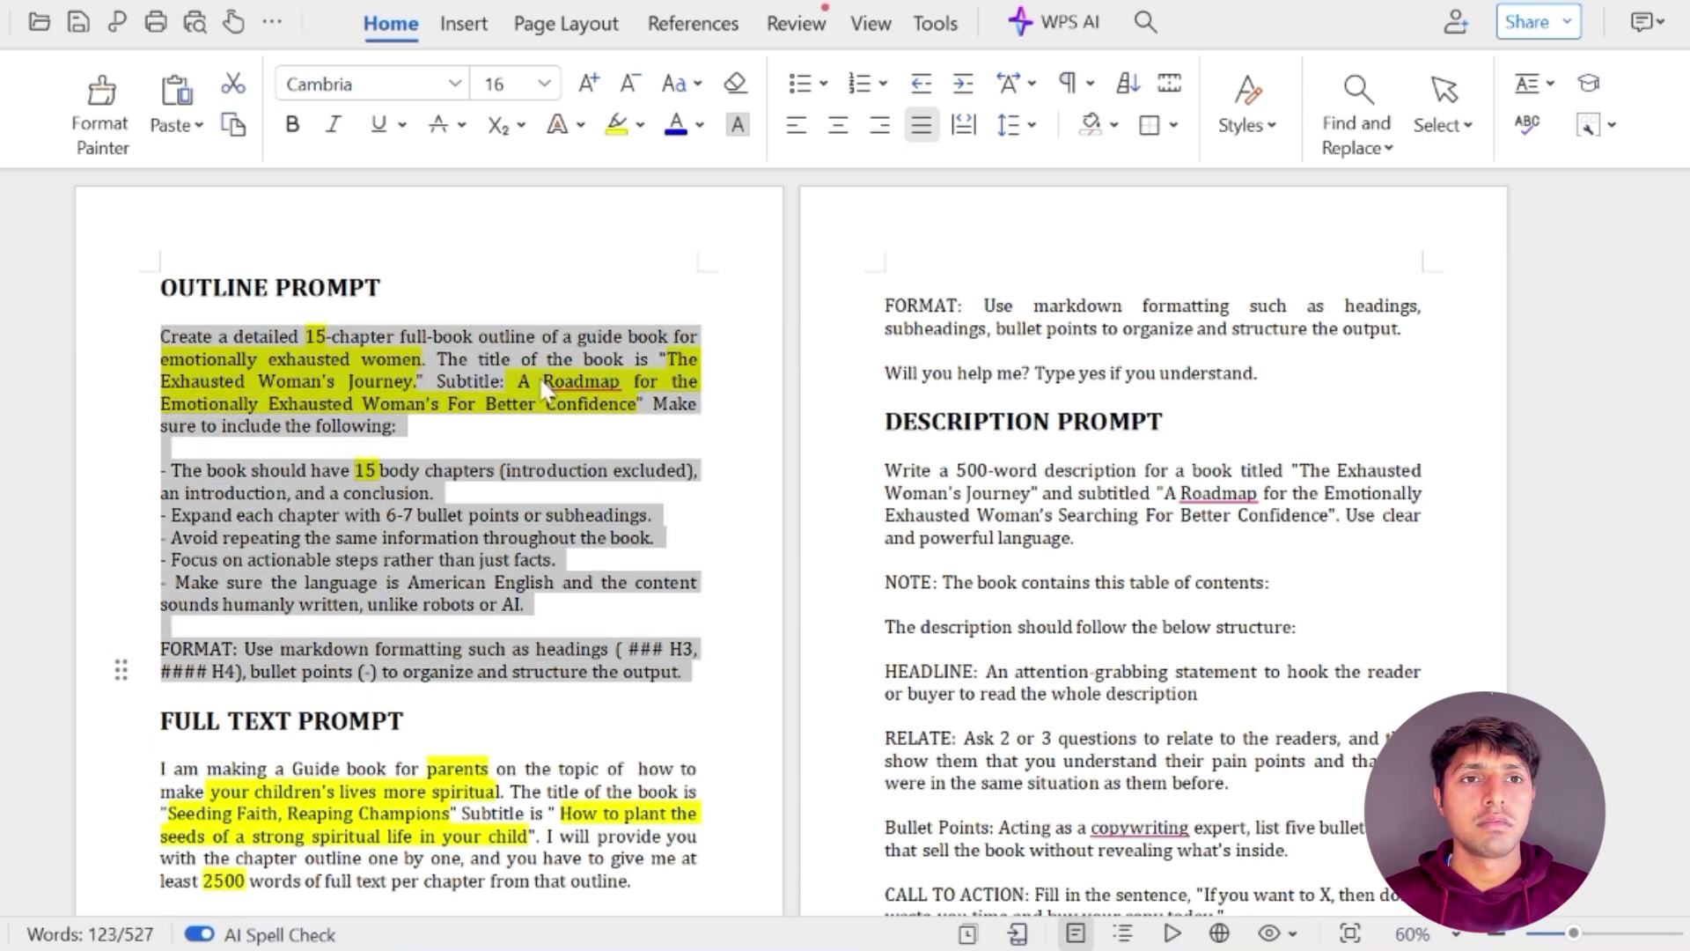
right_click(486, 381)
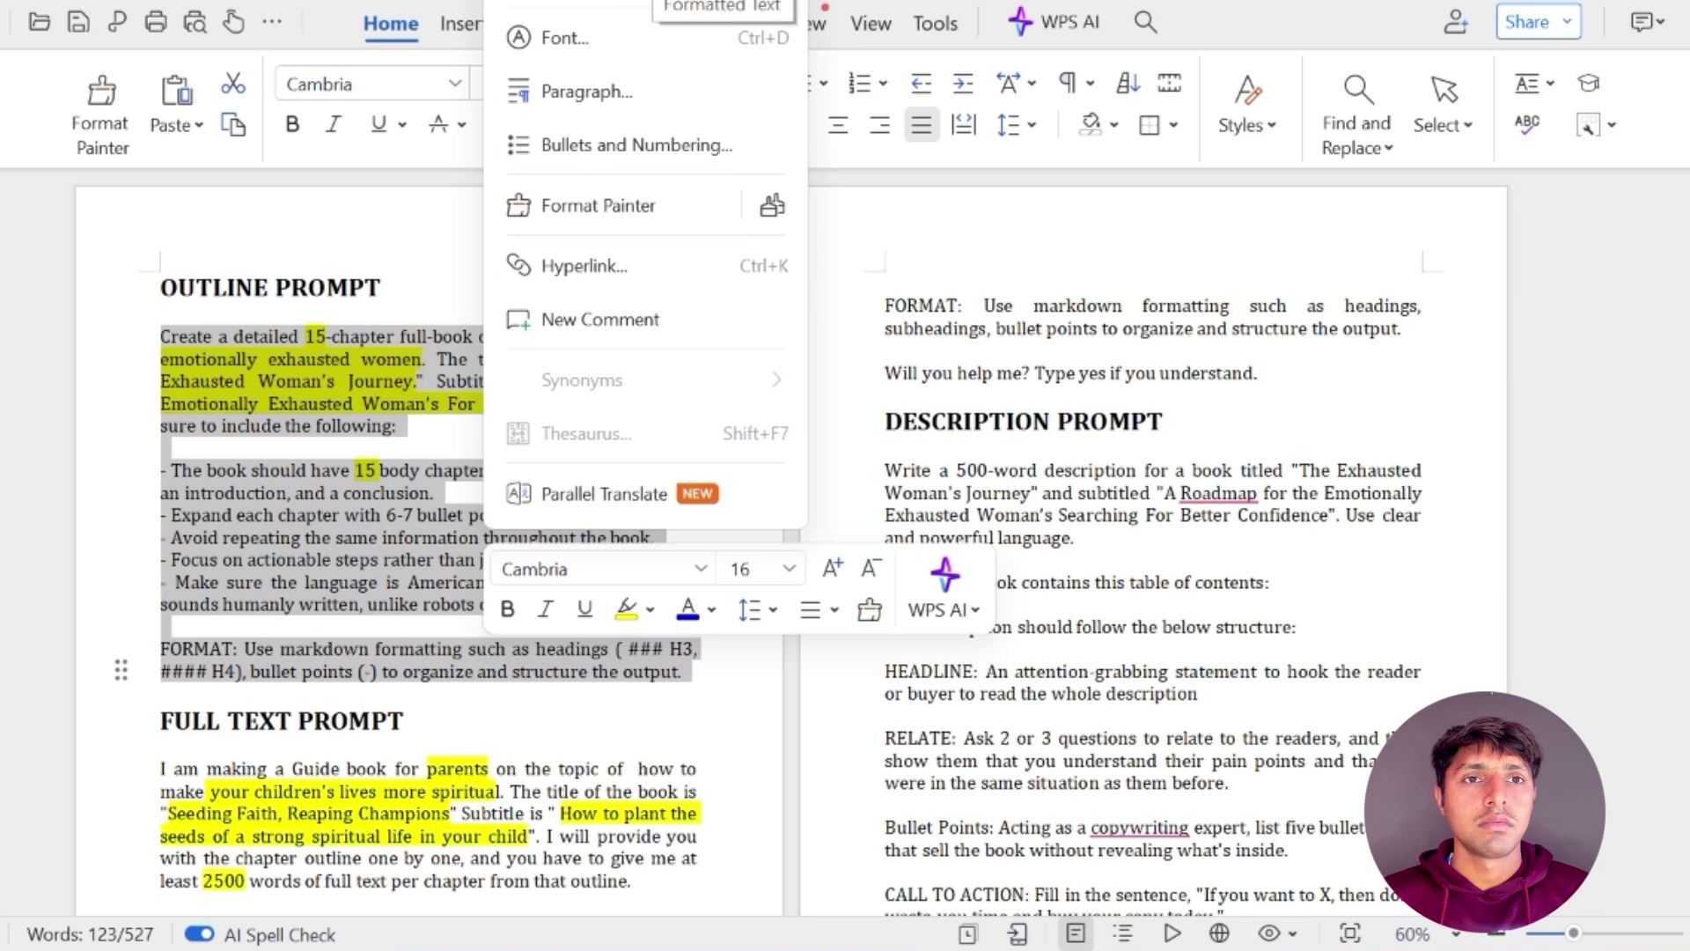
click(617, 2)
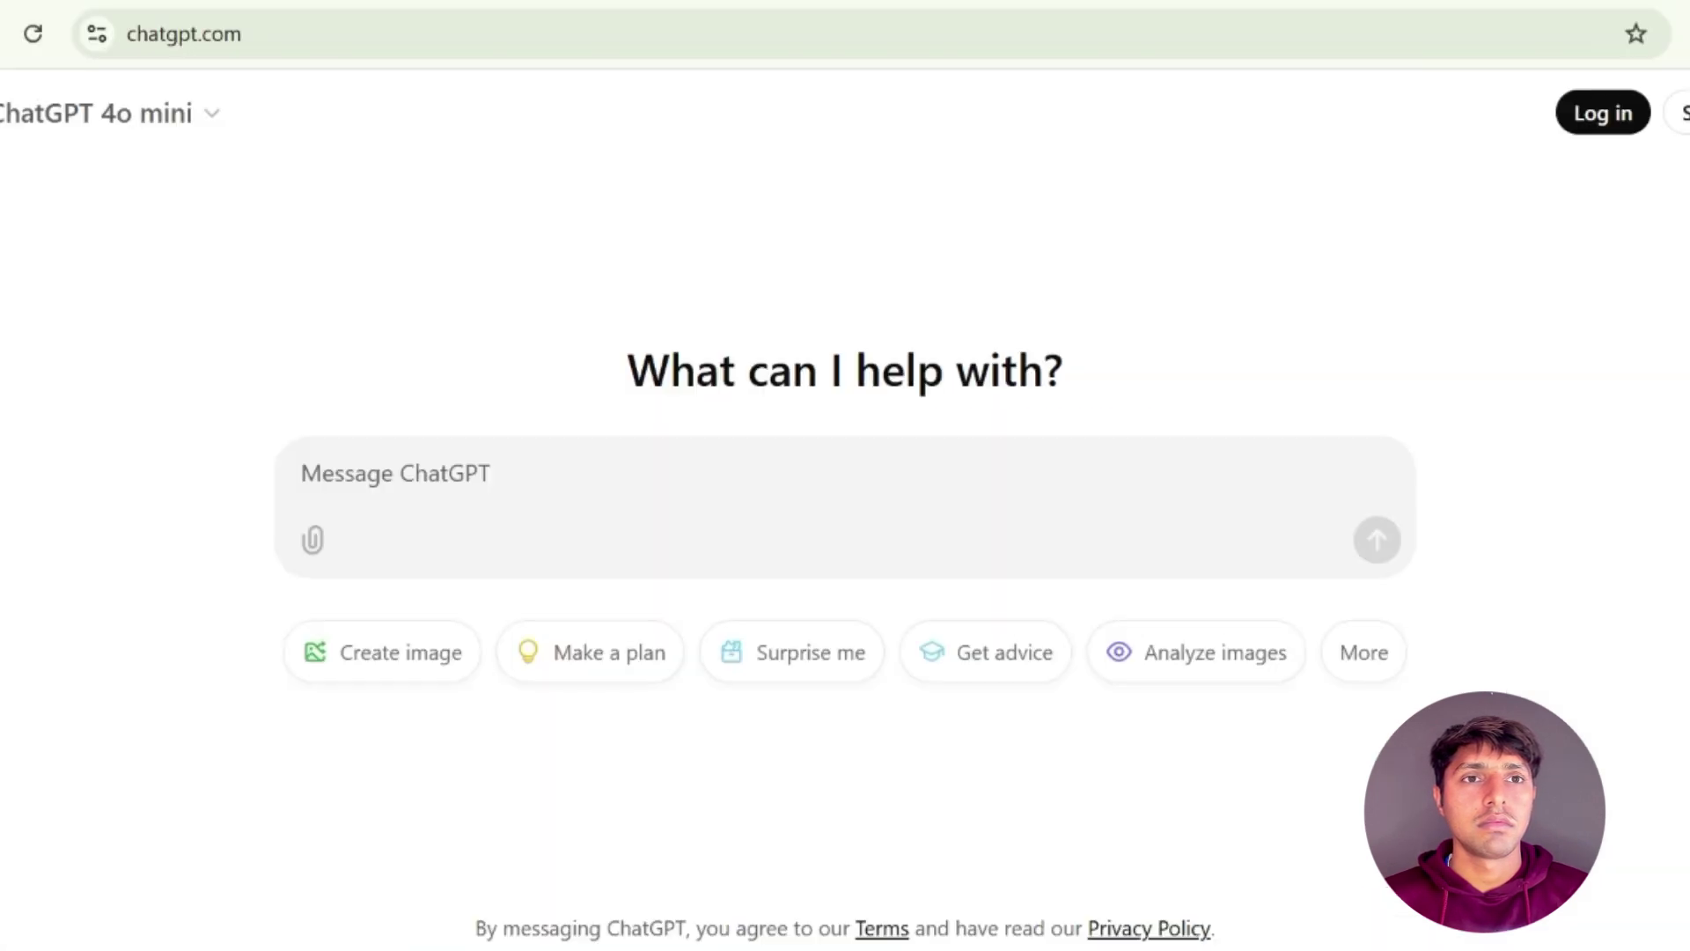
right_click(375, 486)
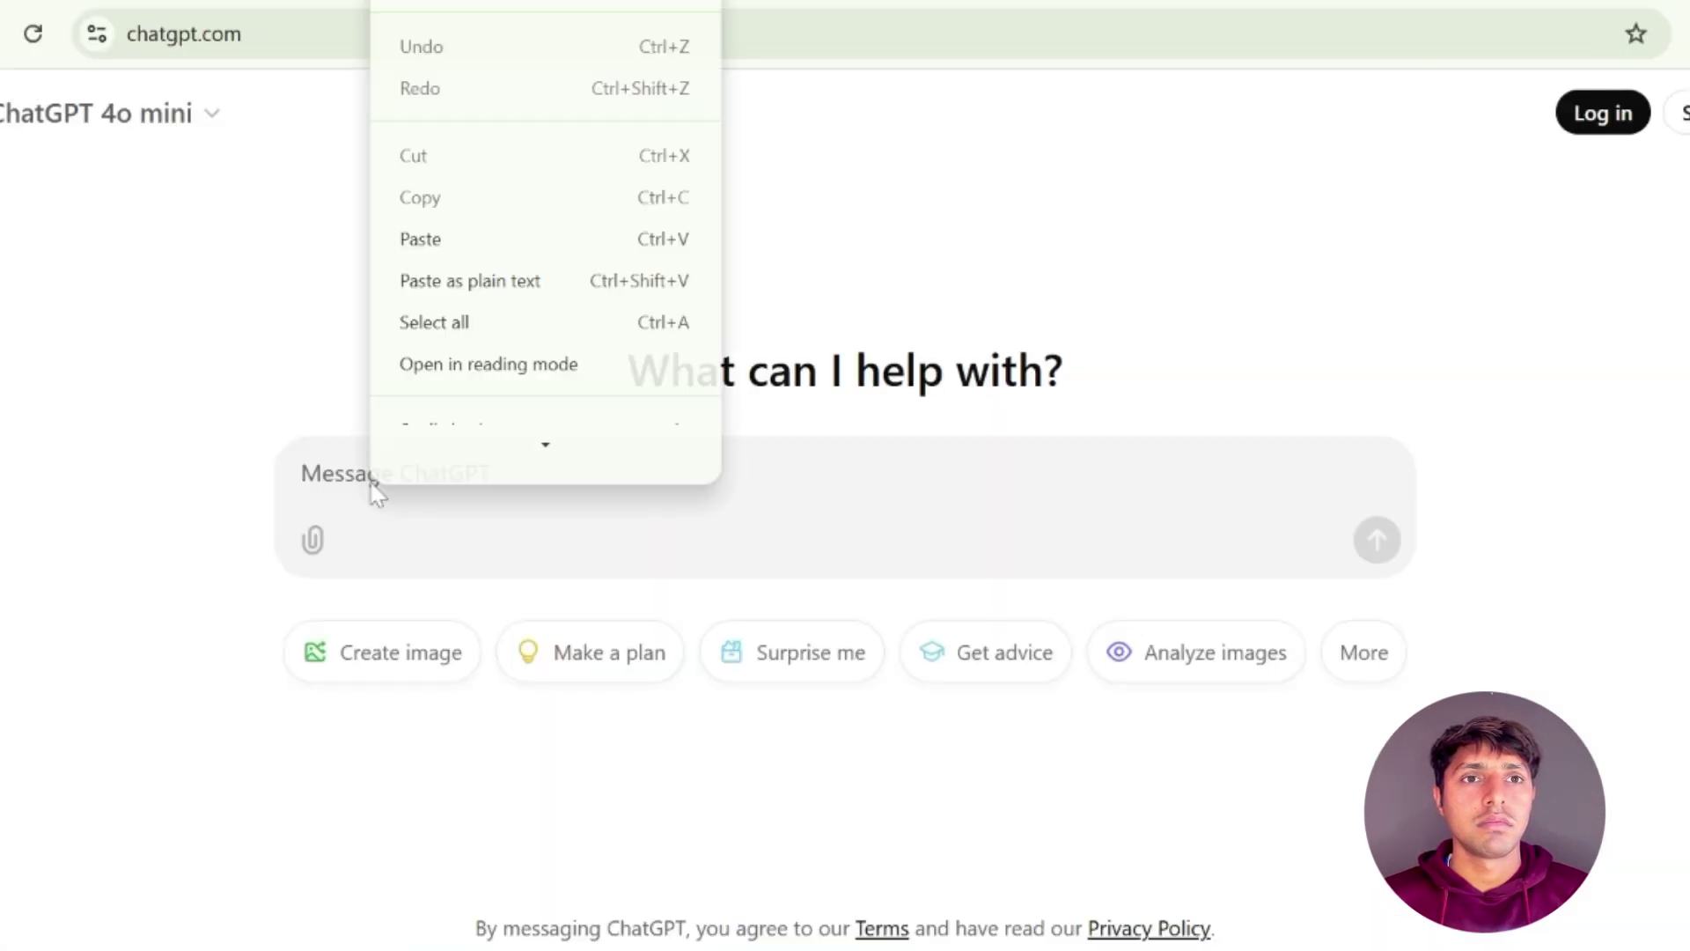
click(437, 257)
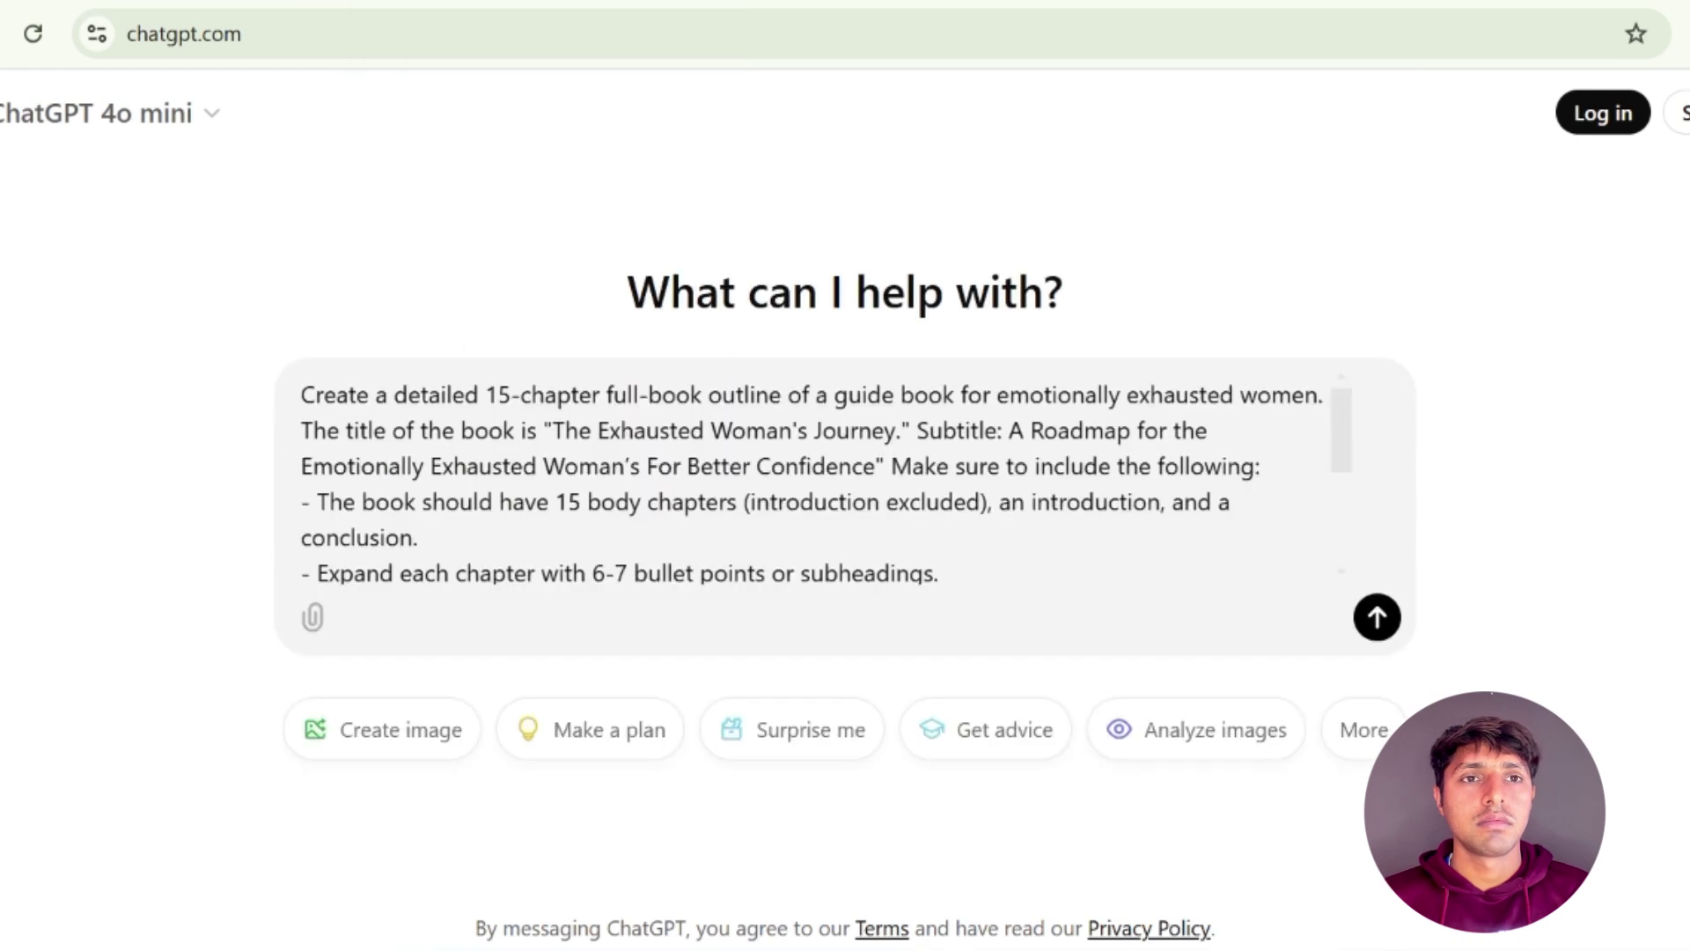
In the outline prompt's first sentence, set the chapter count to 10 and replace the book's audience with "Christmas" copied from the first title suggestion
drag(511, 394, 485, 394)
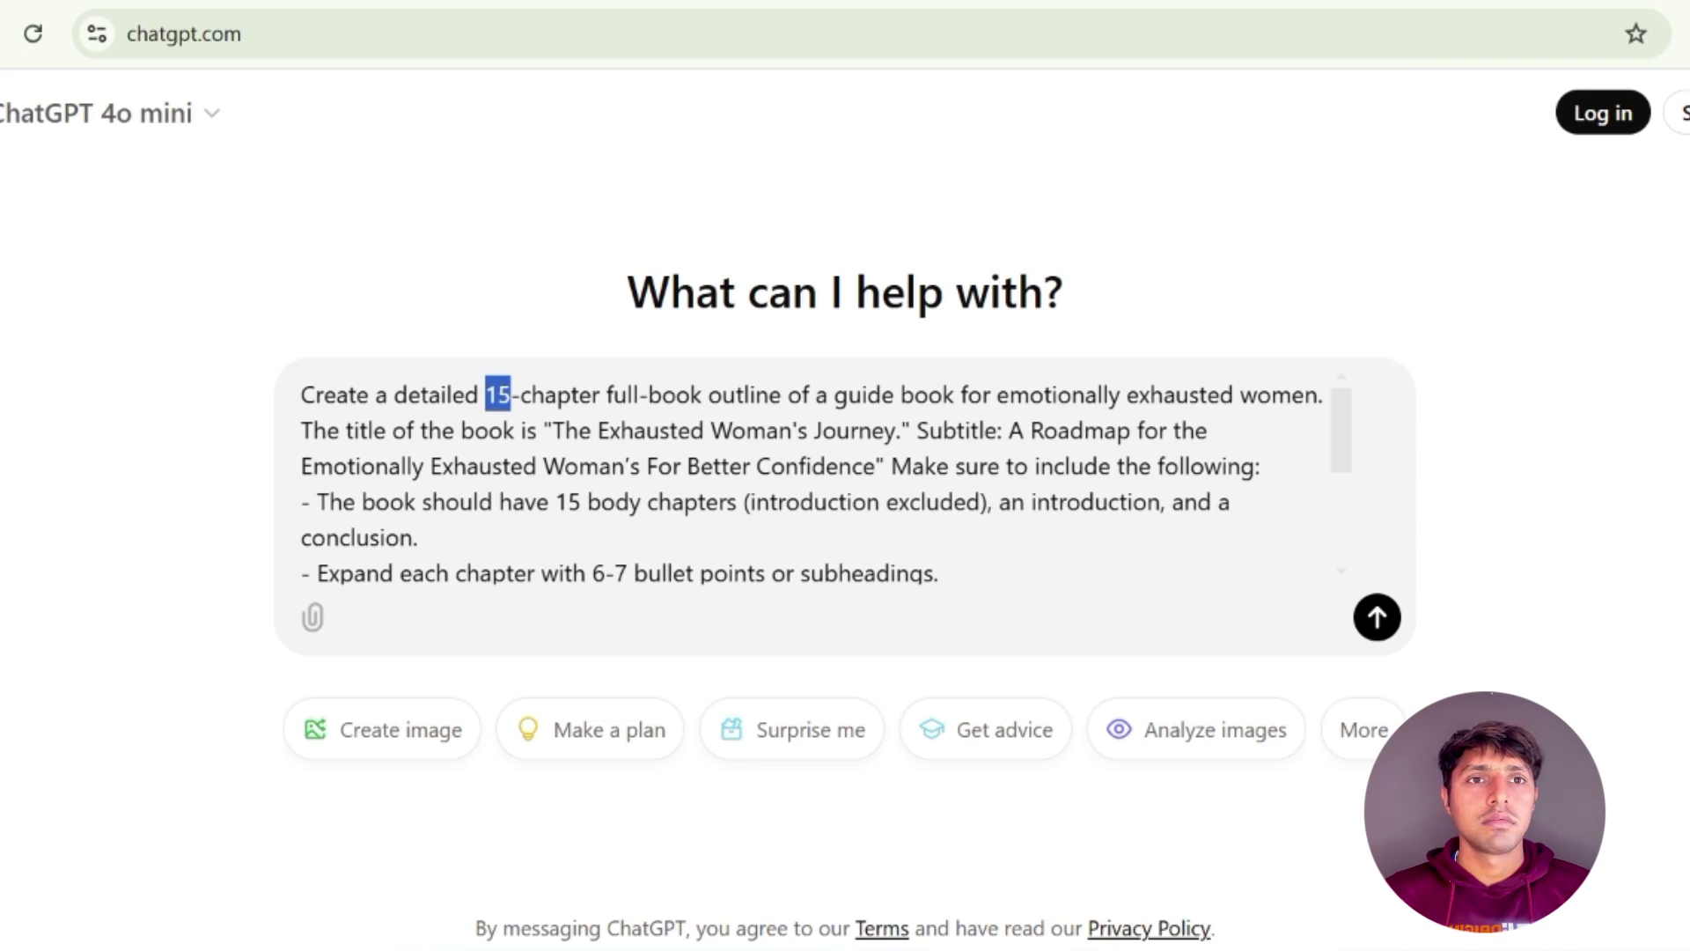
text(10)
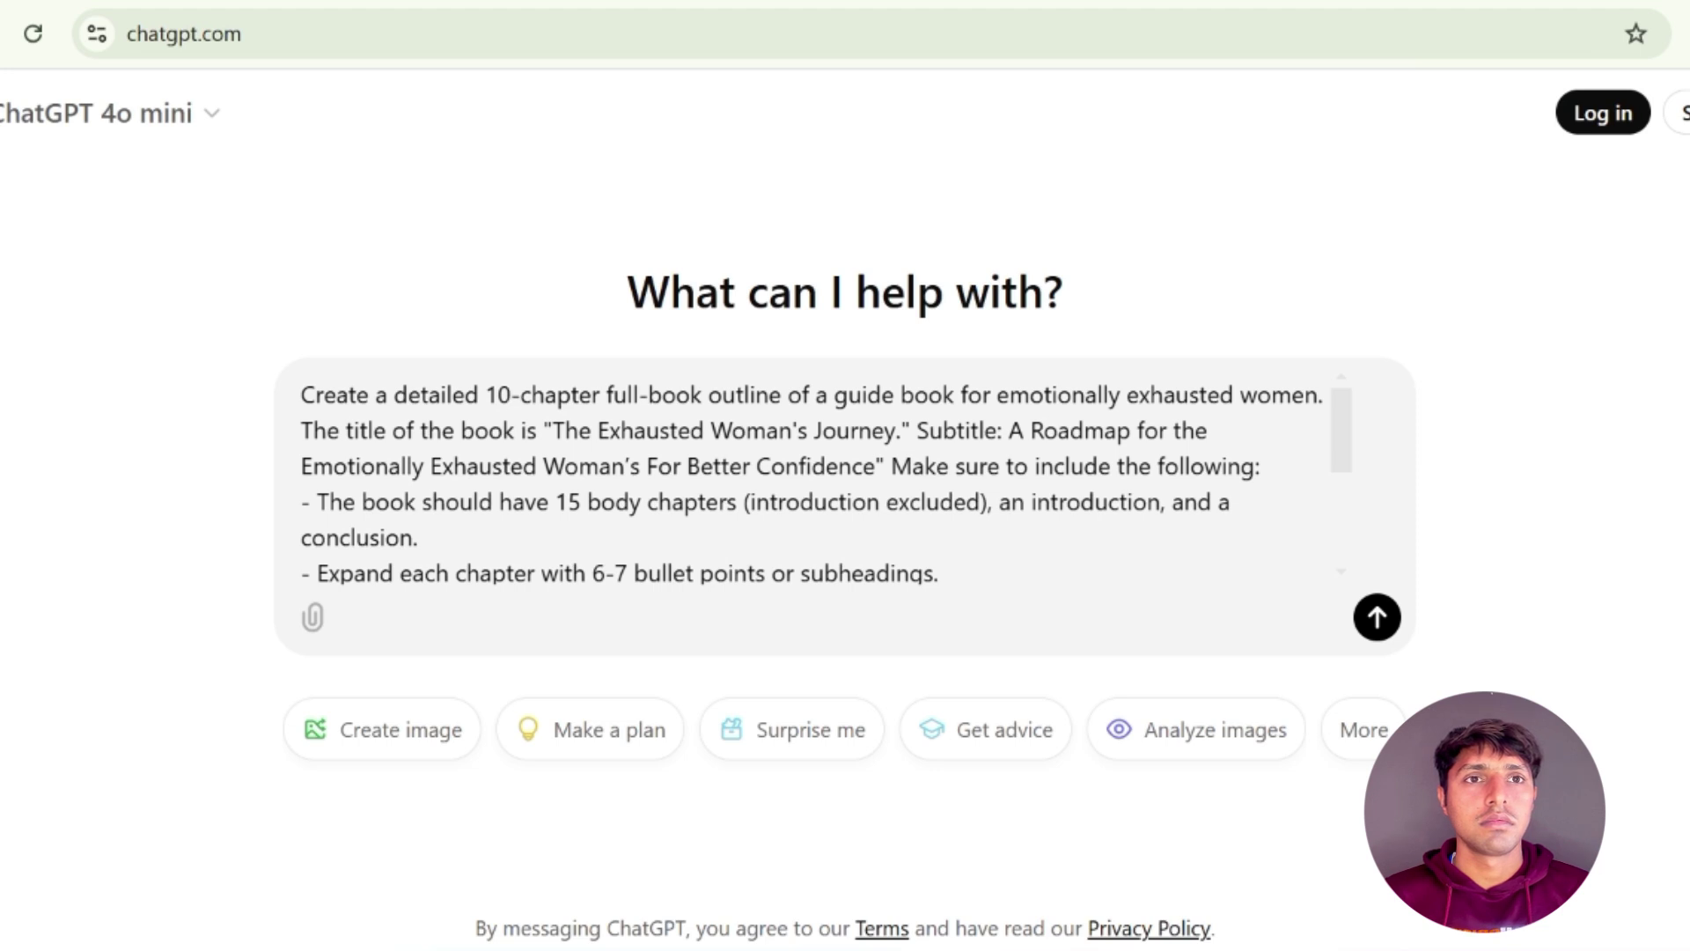
drag(992, 394, 1318, 394)
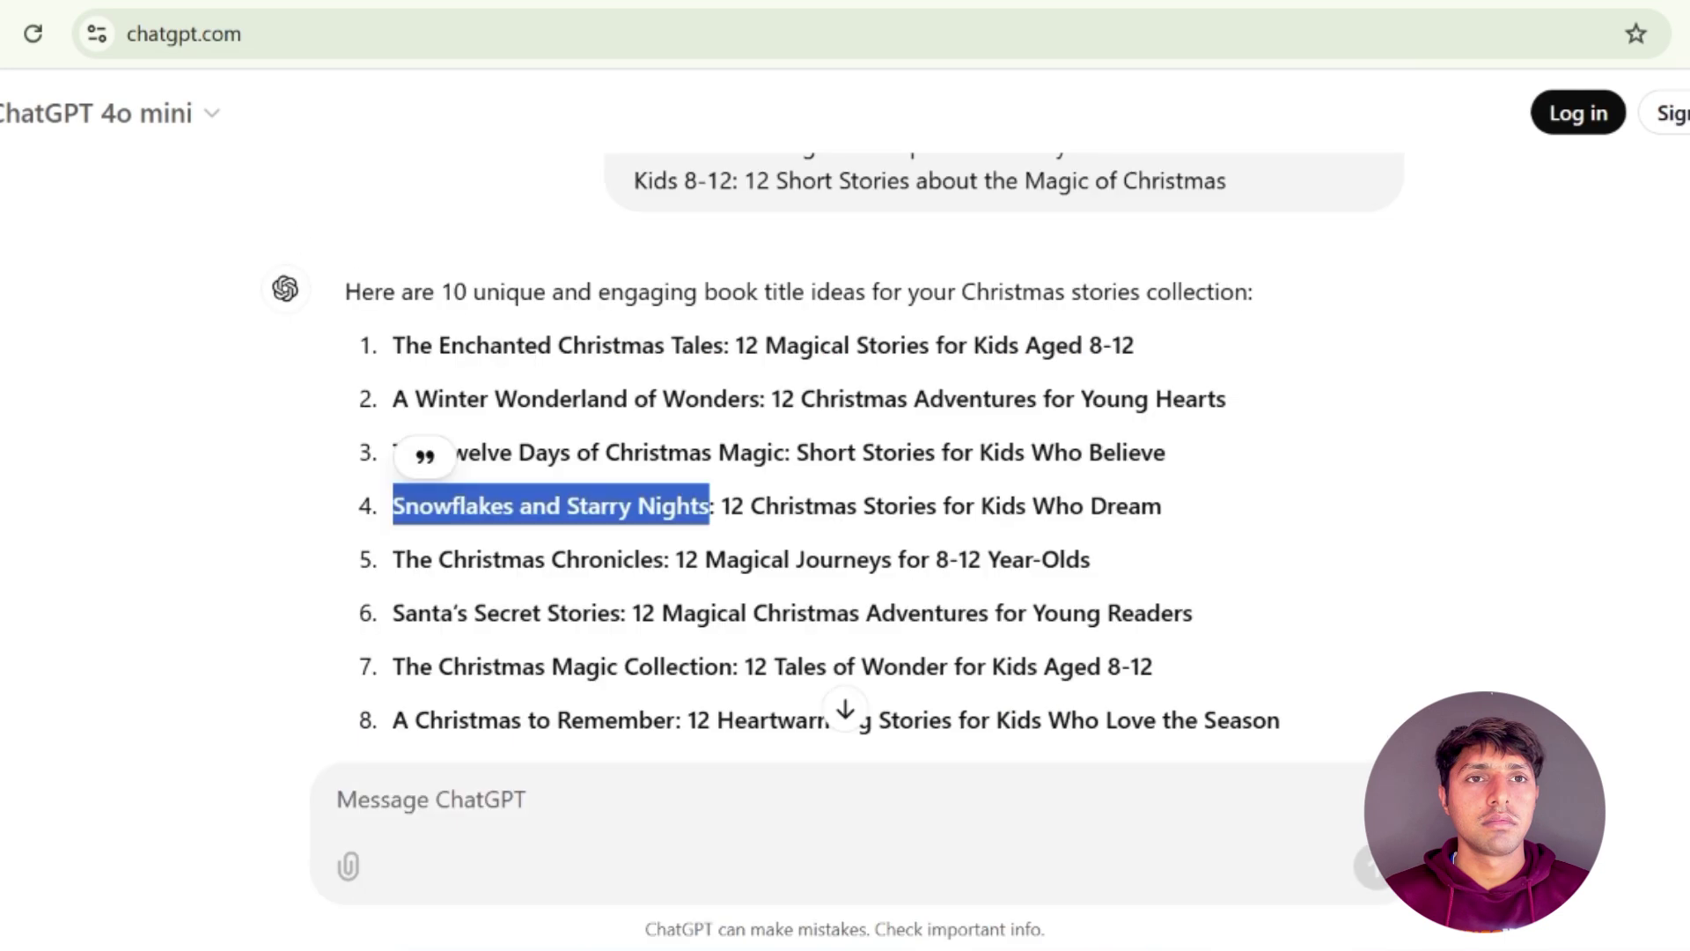
click(196, 314)
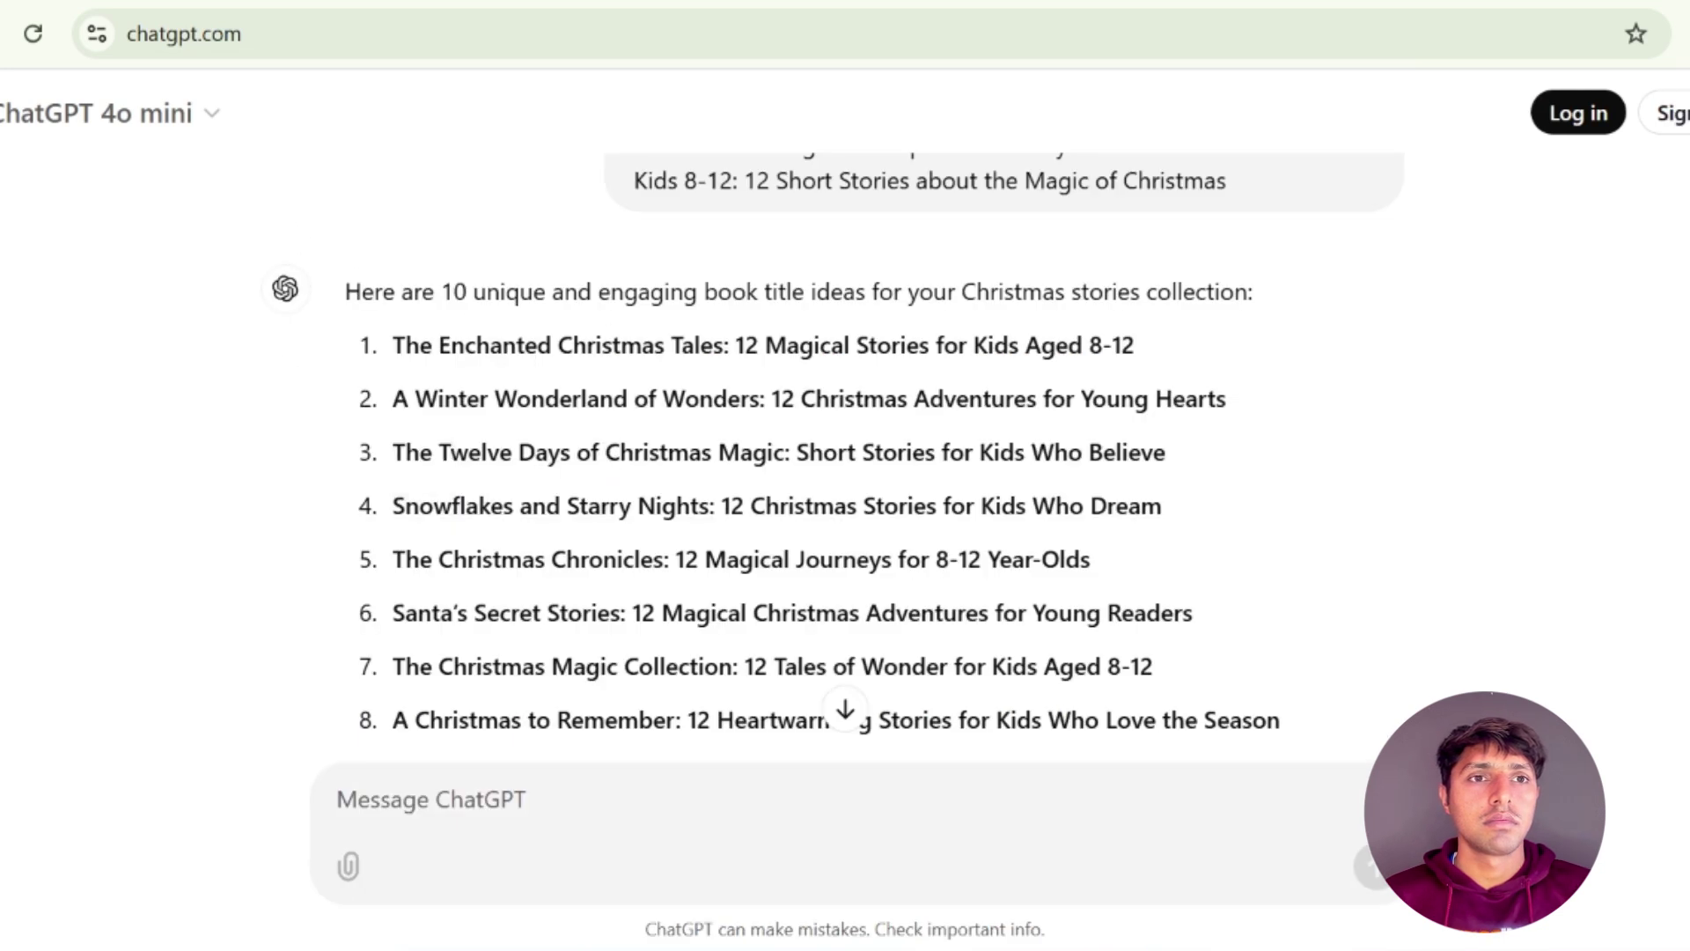
drag(559, 345, 665, 347)
right_click(656, 379)
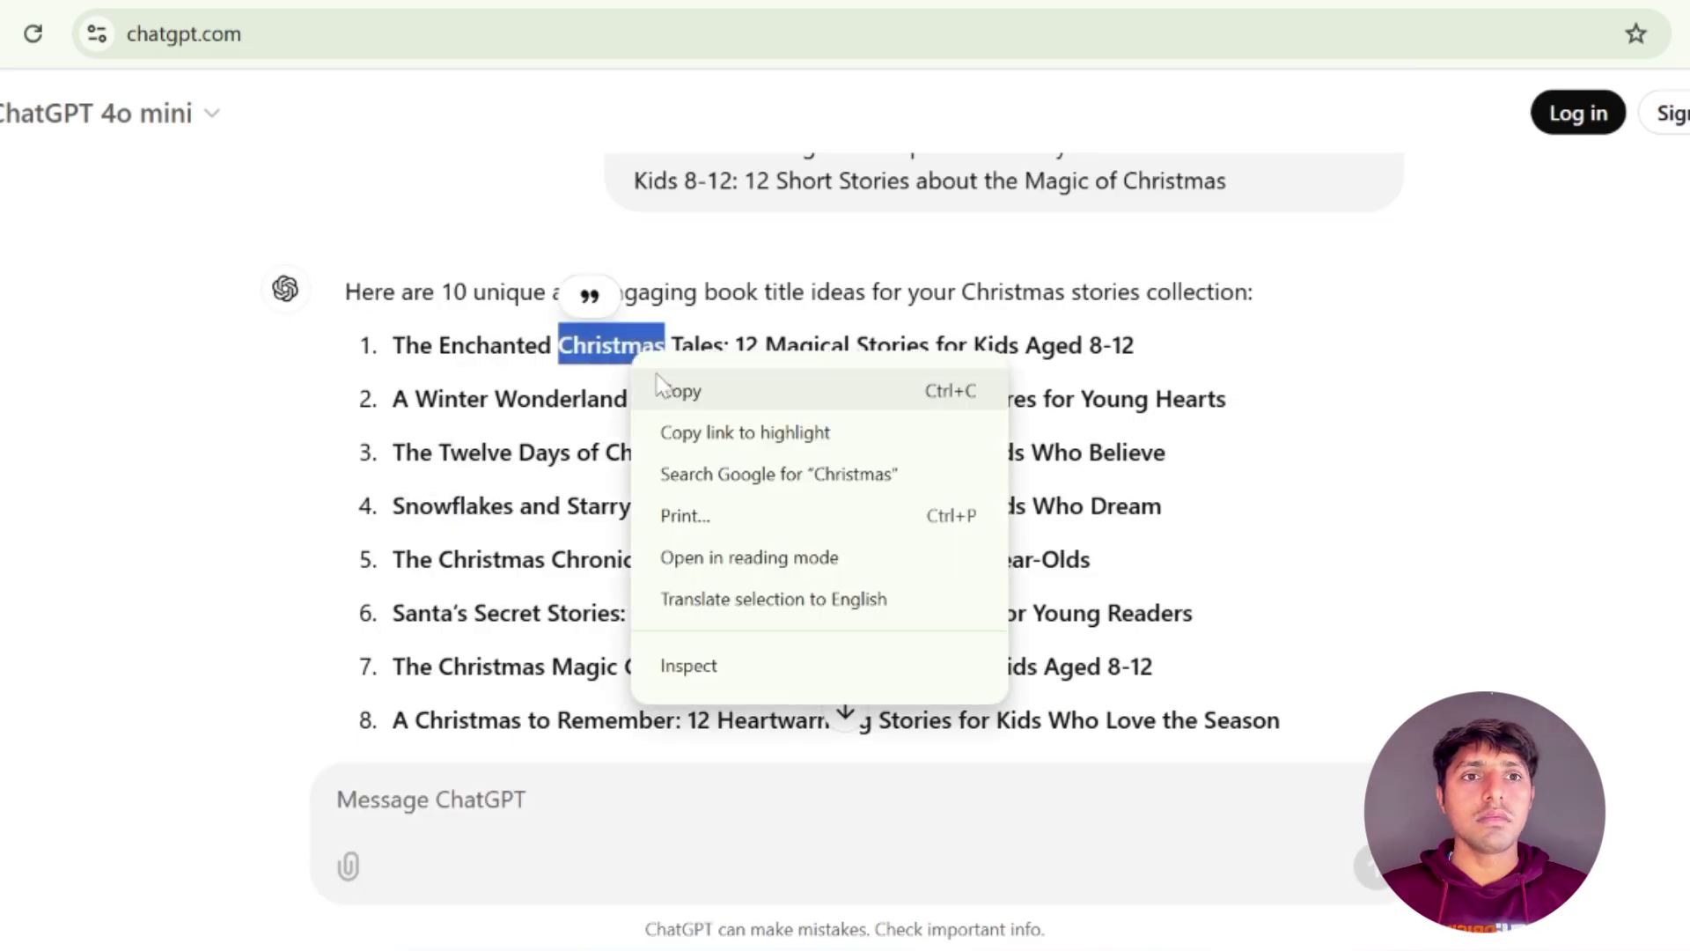
click(662, 389)
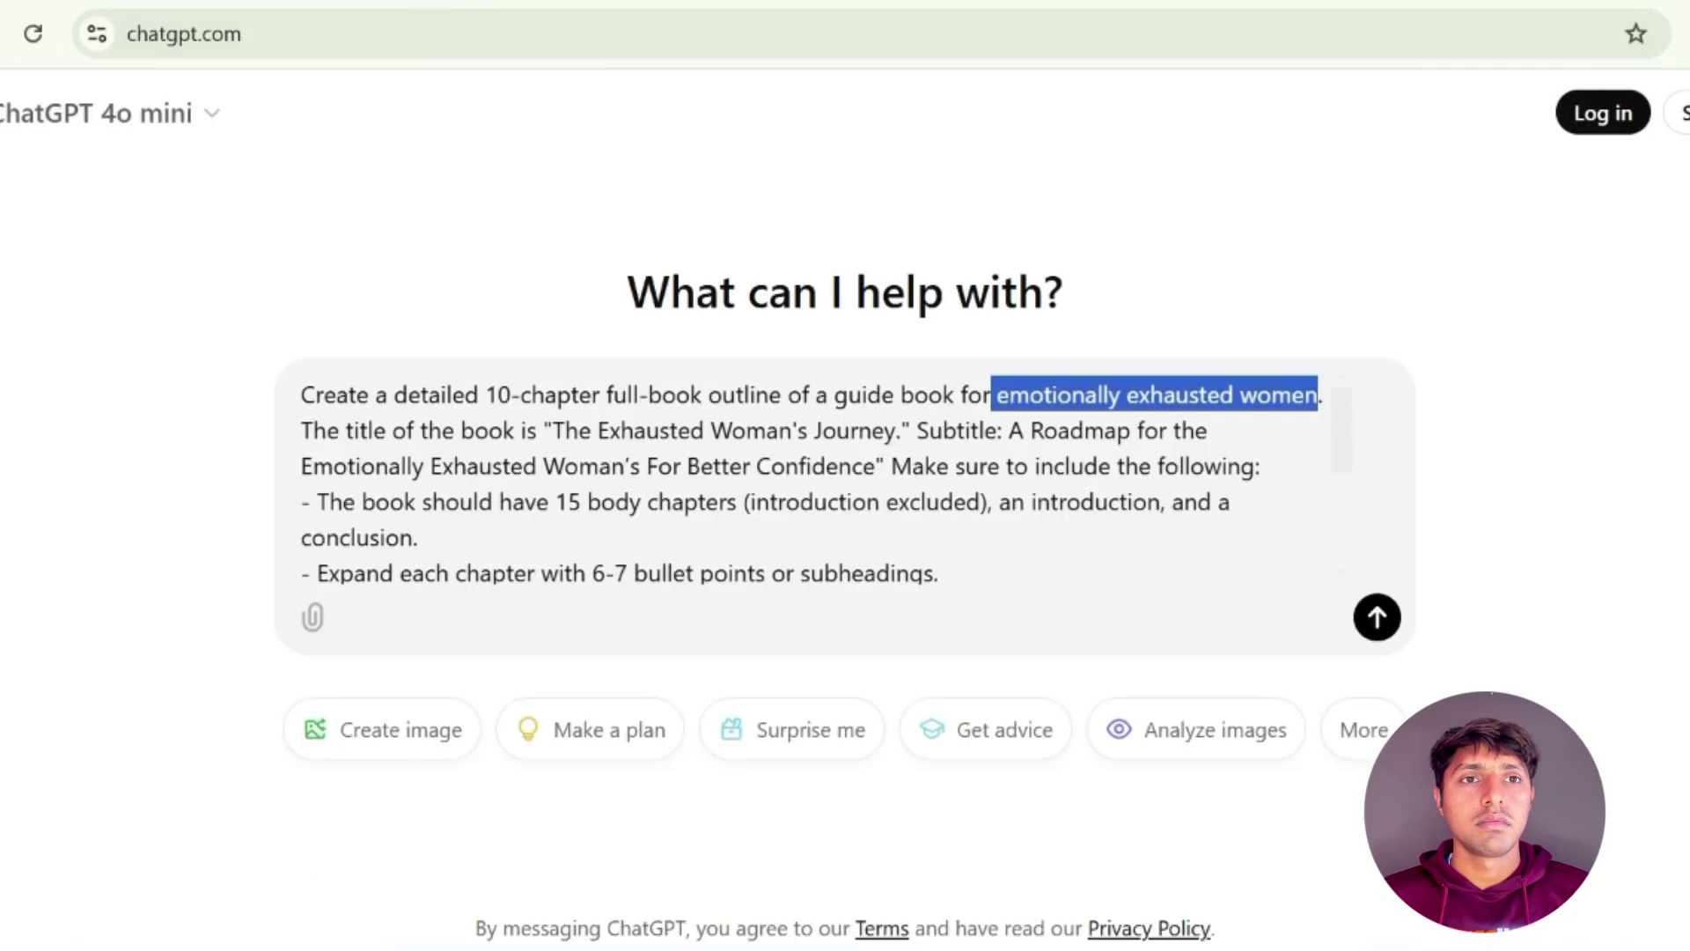
right_click(1070, 409)
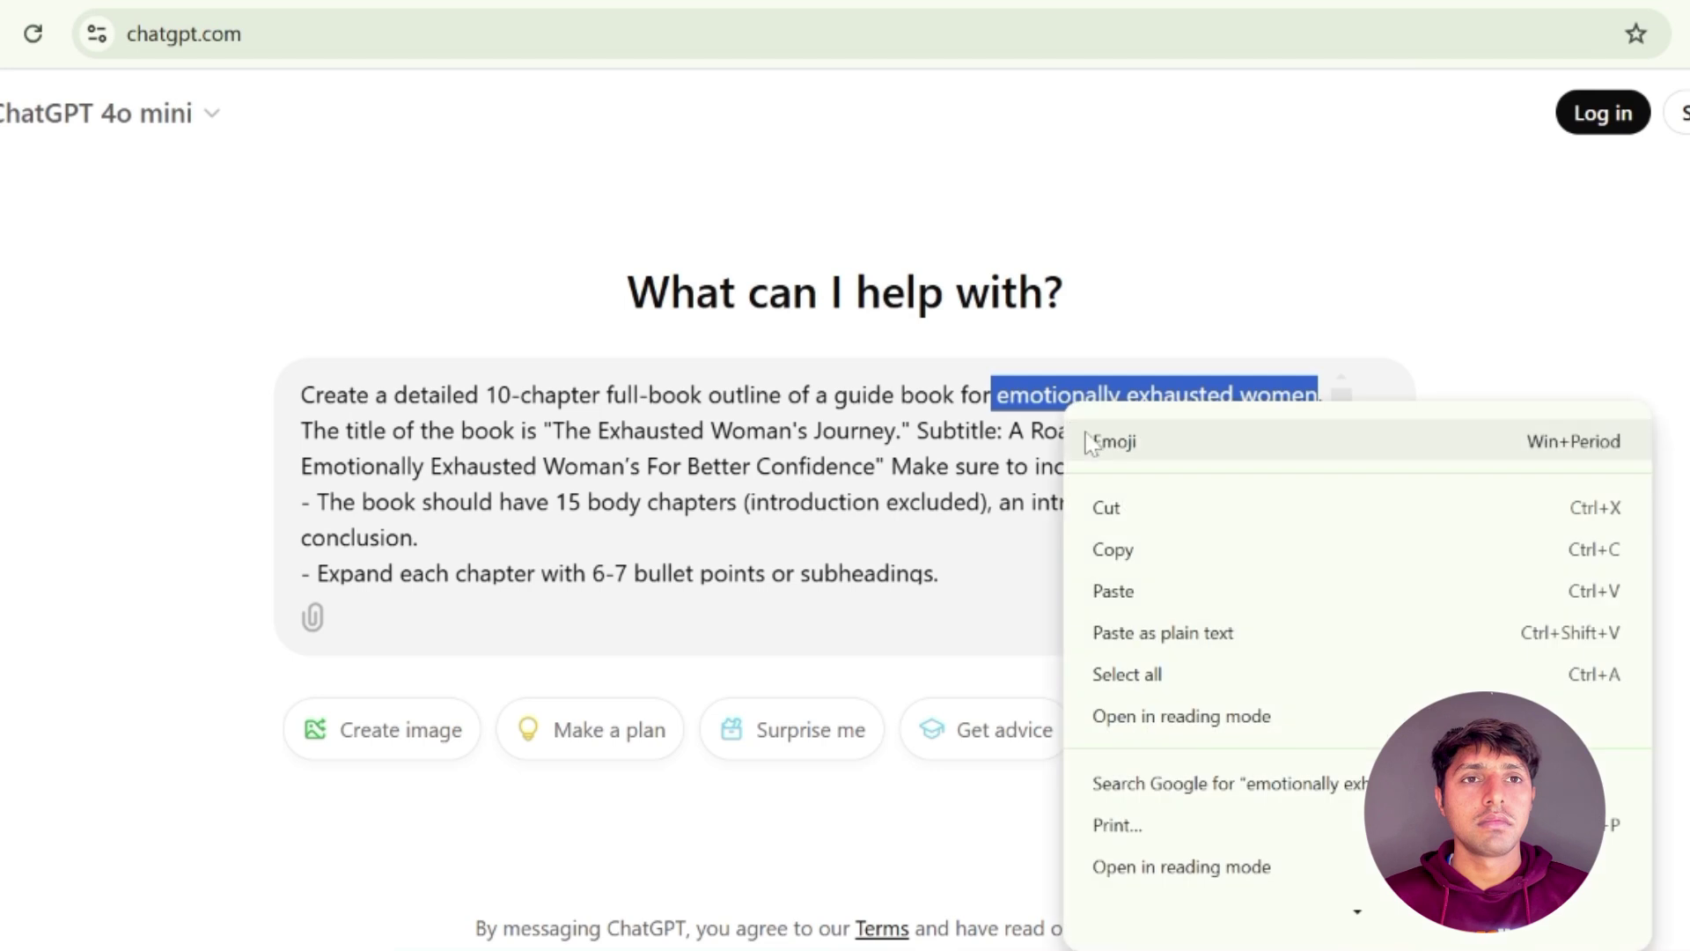
click(1116, 592)
click(991, 396)
text(Christmas)
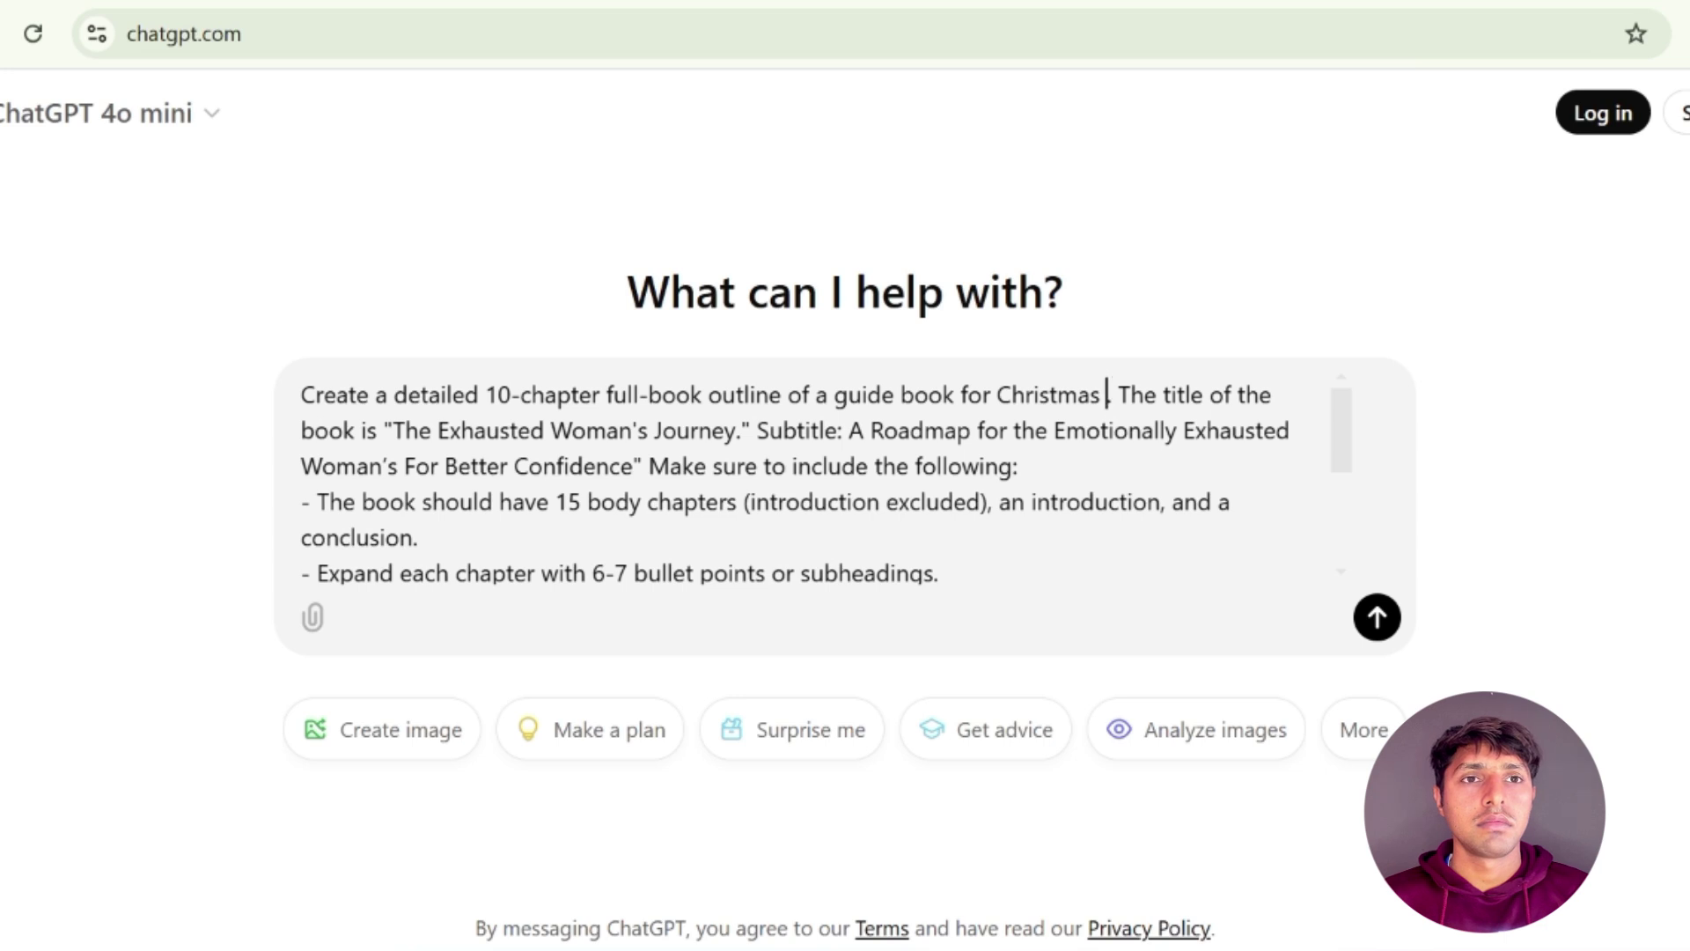
Extend the book's topic in the outline prompt's first sentence so it reads "Christmas For Kids"
text( F)
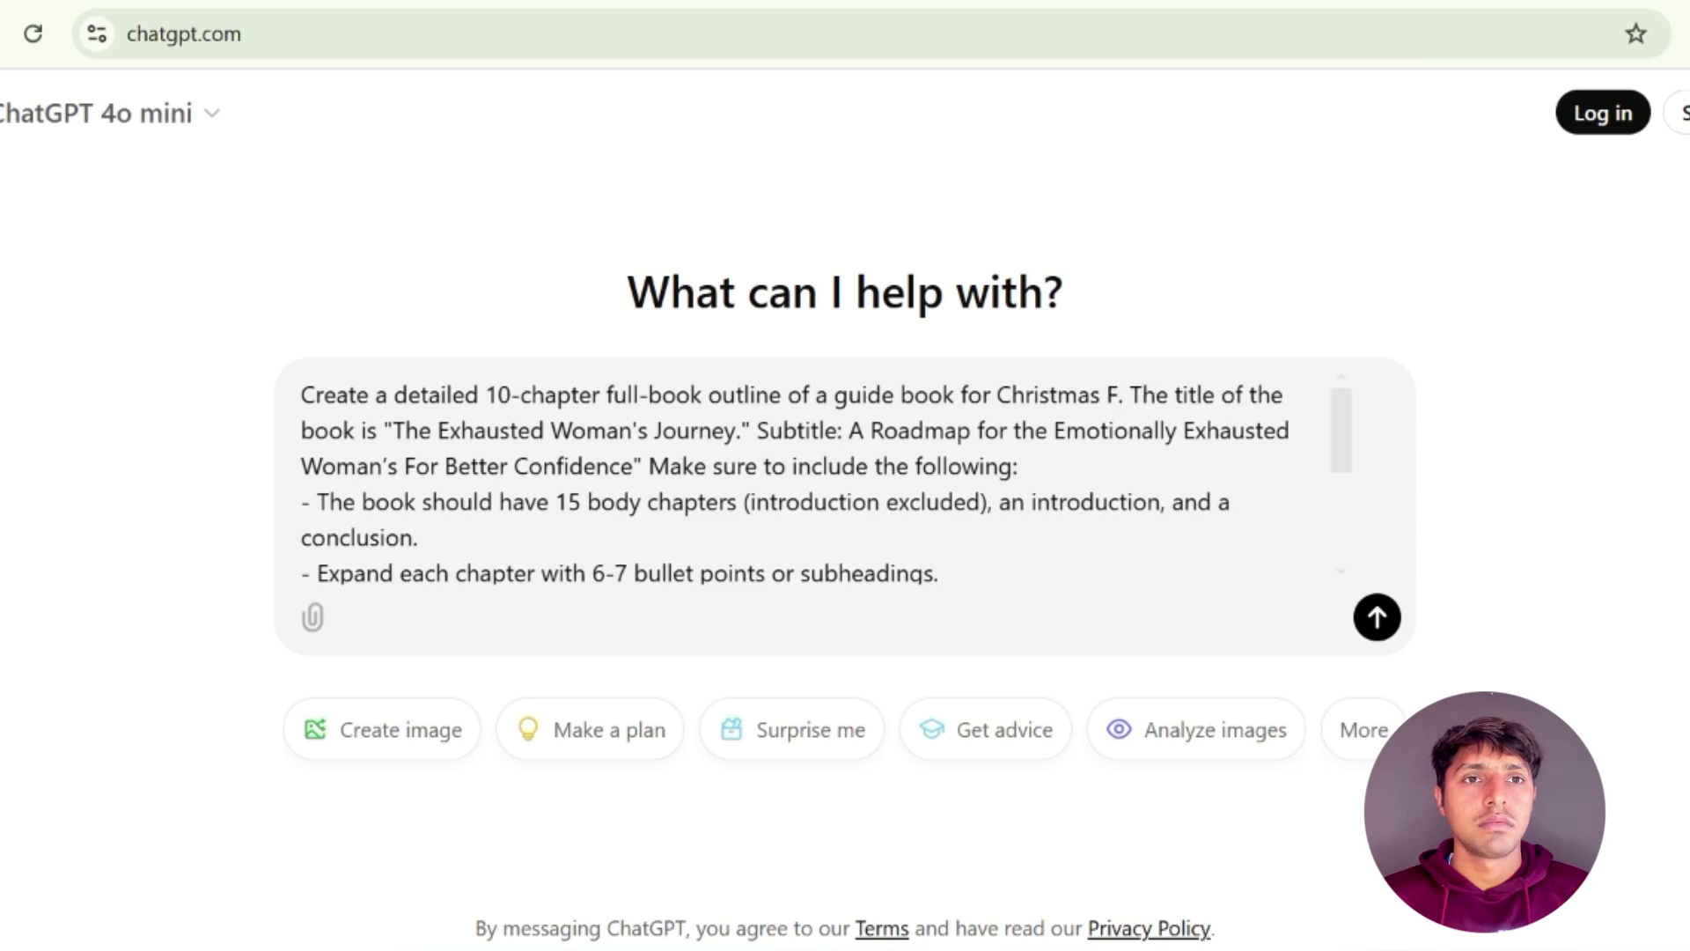
text(or )
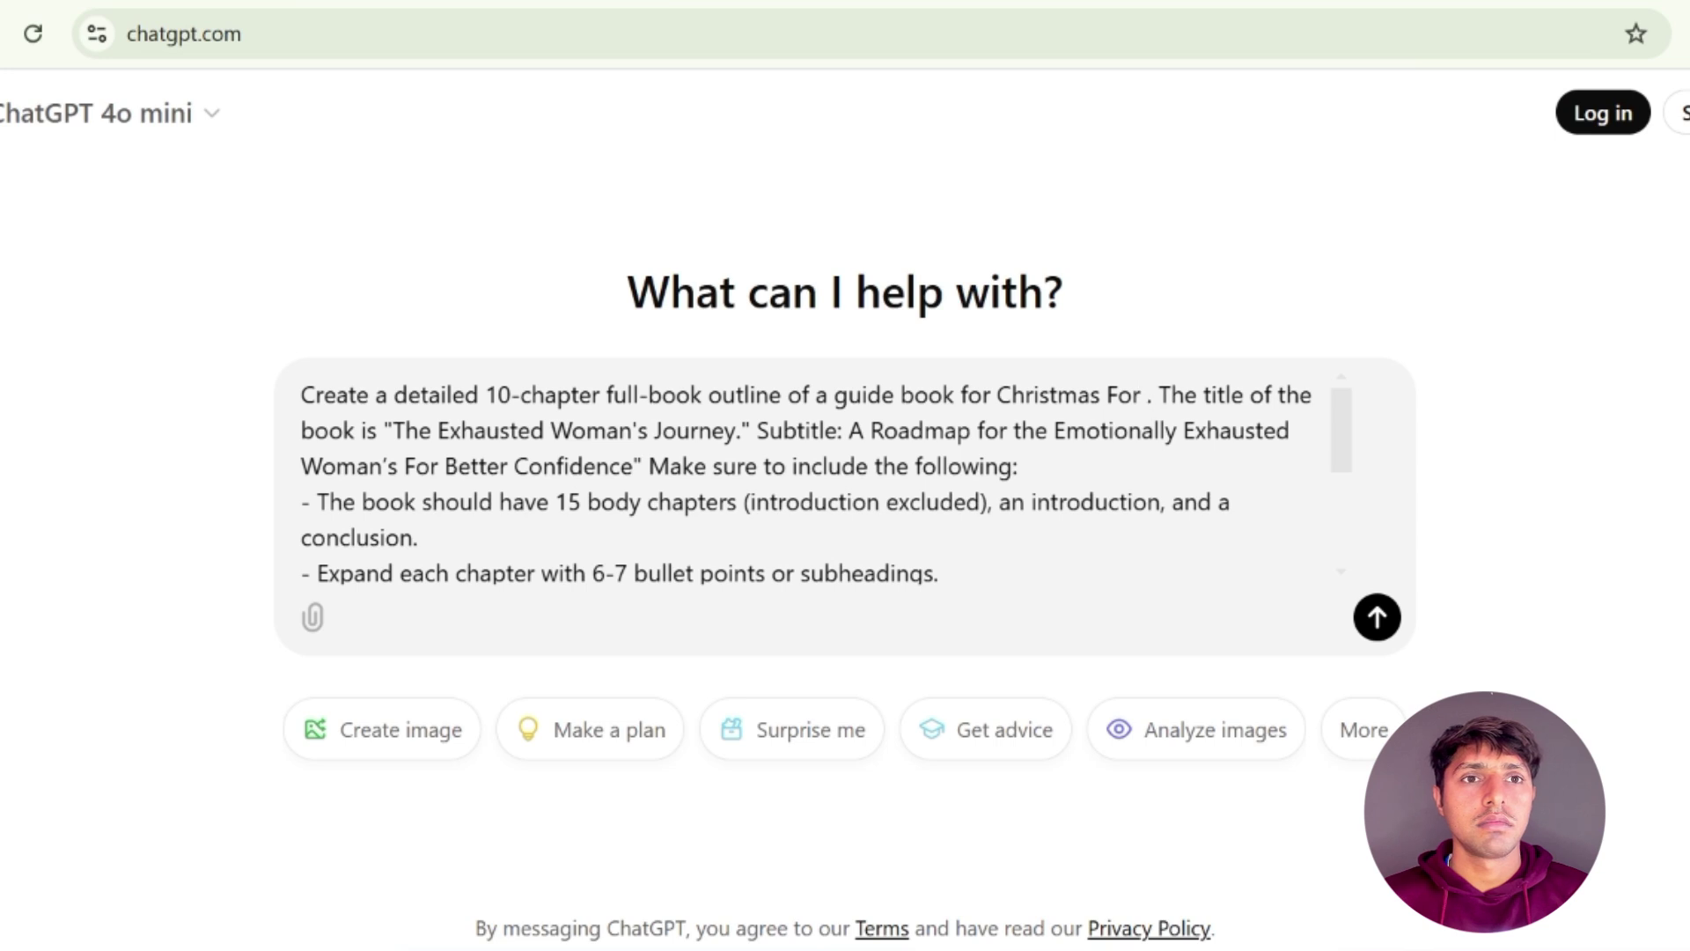
text(Kids)
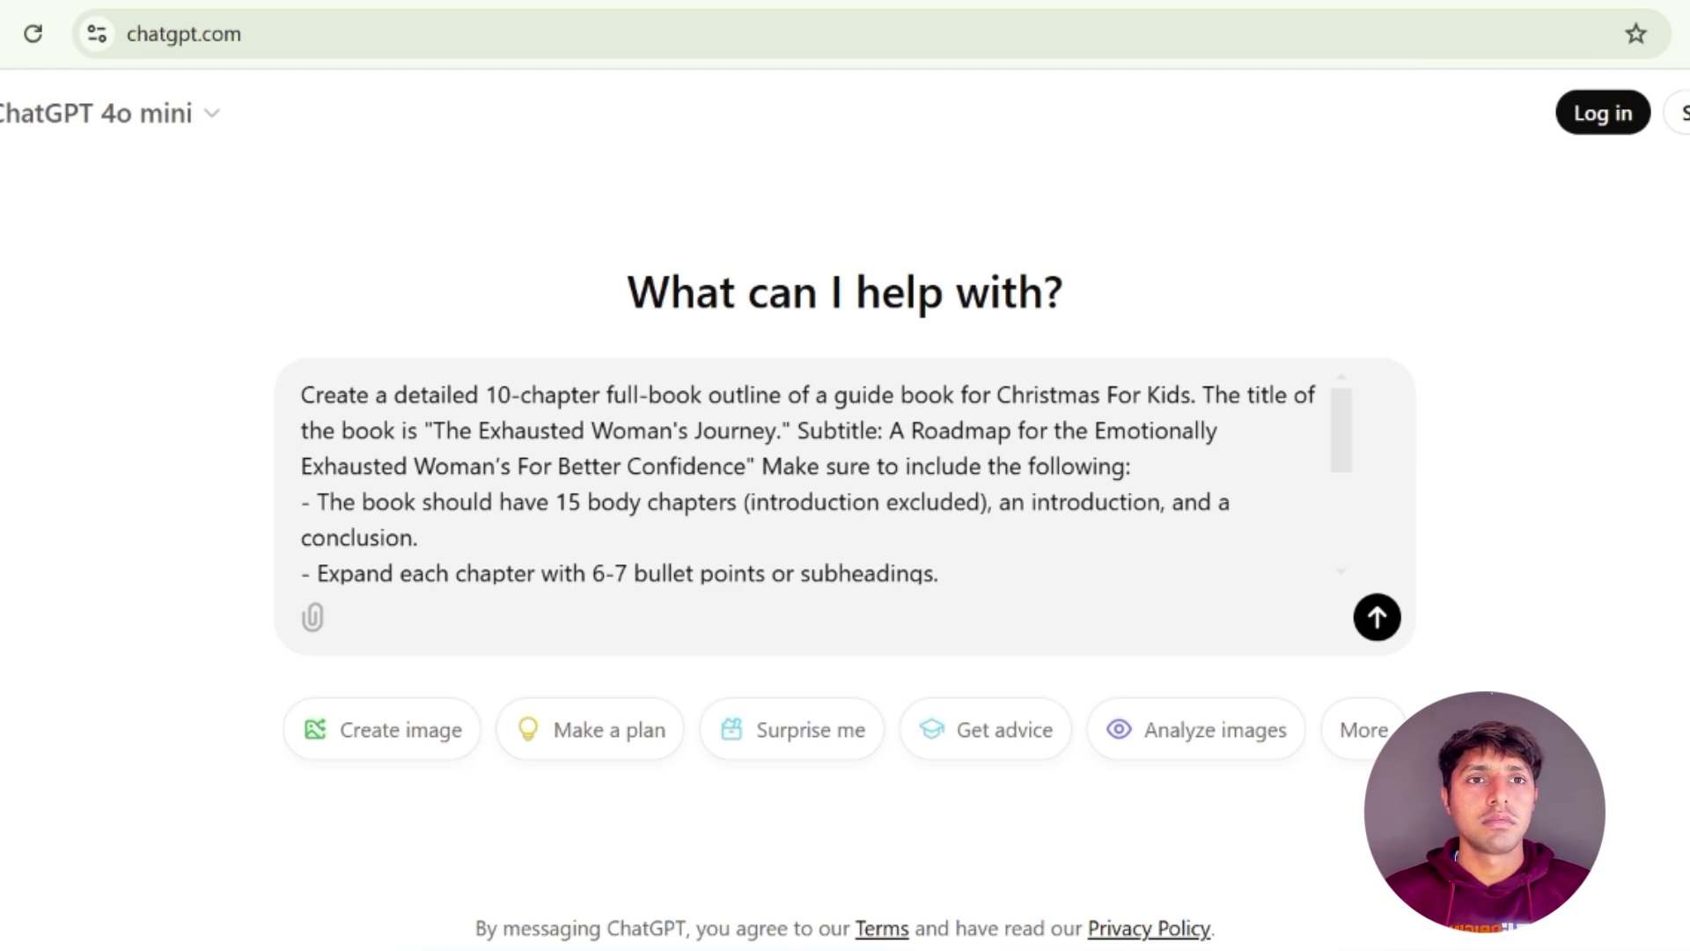
Replace the book title in the outline prompt with "Snowflakes and Starry Nights", copied from the fourth title suggestion
drag(1203, 395, 778, 431)
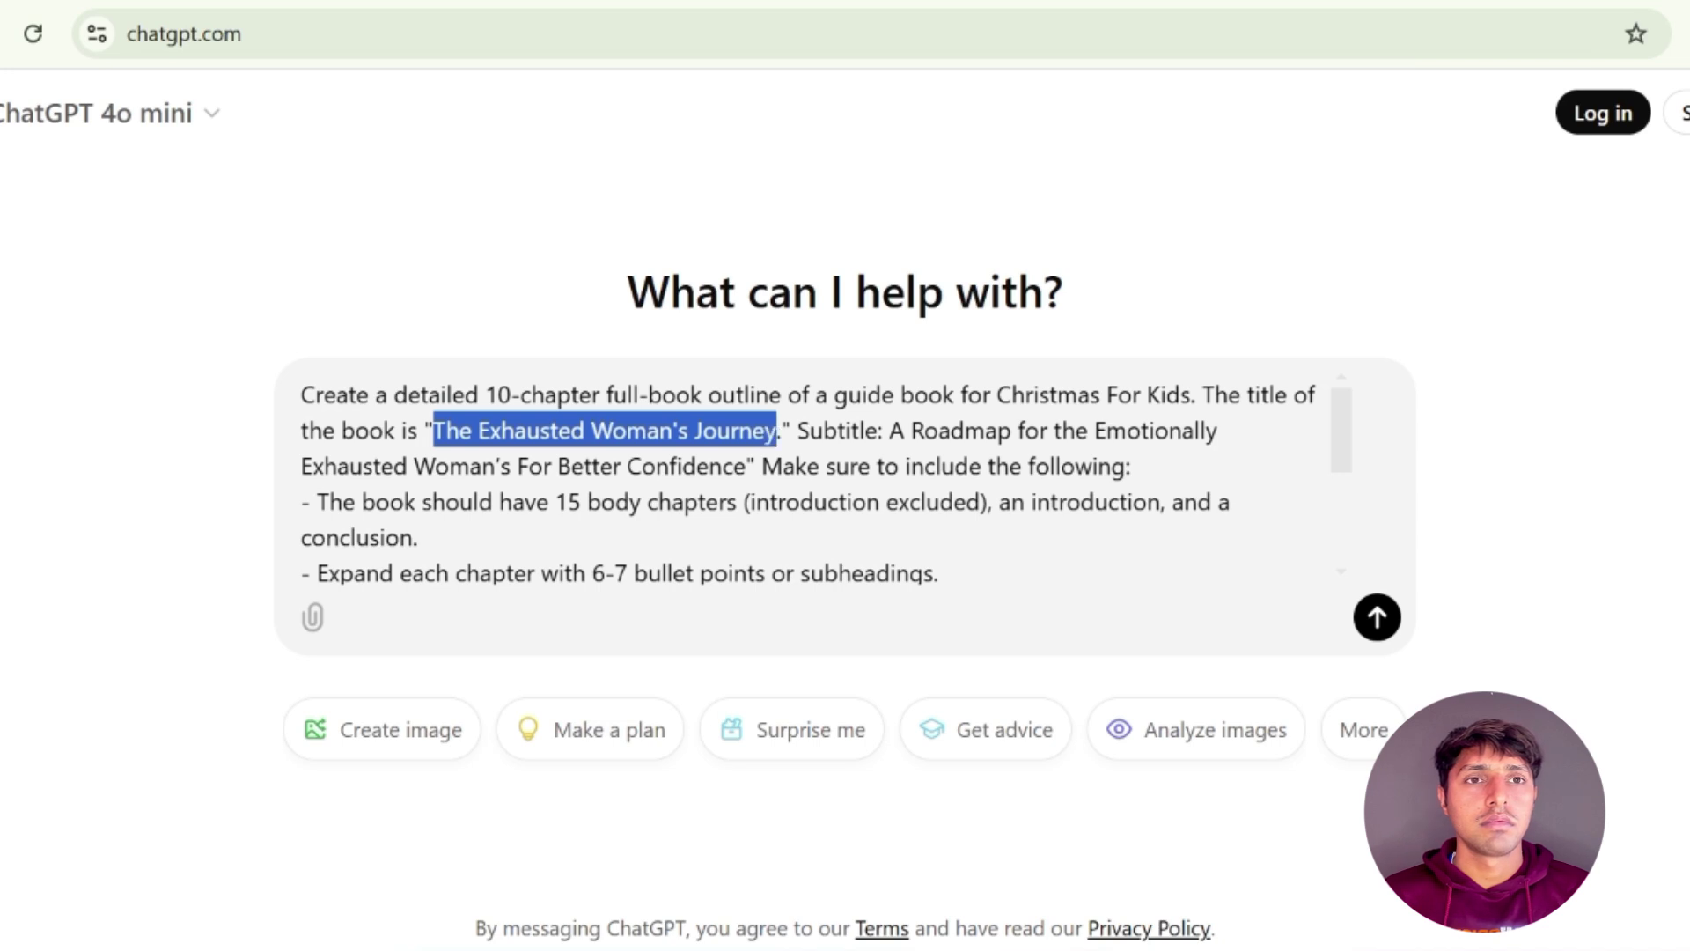
click(790, 430)
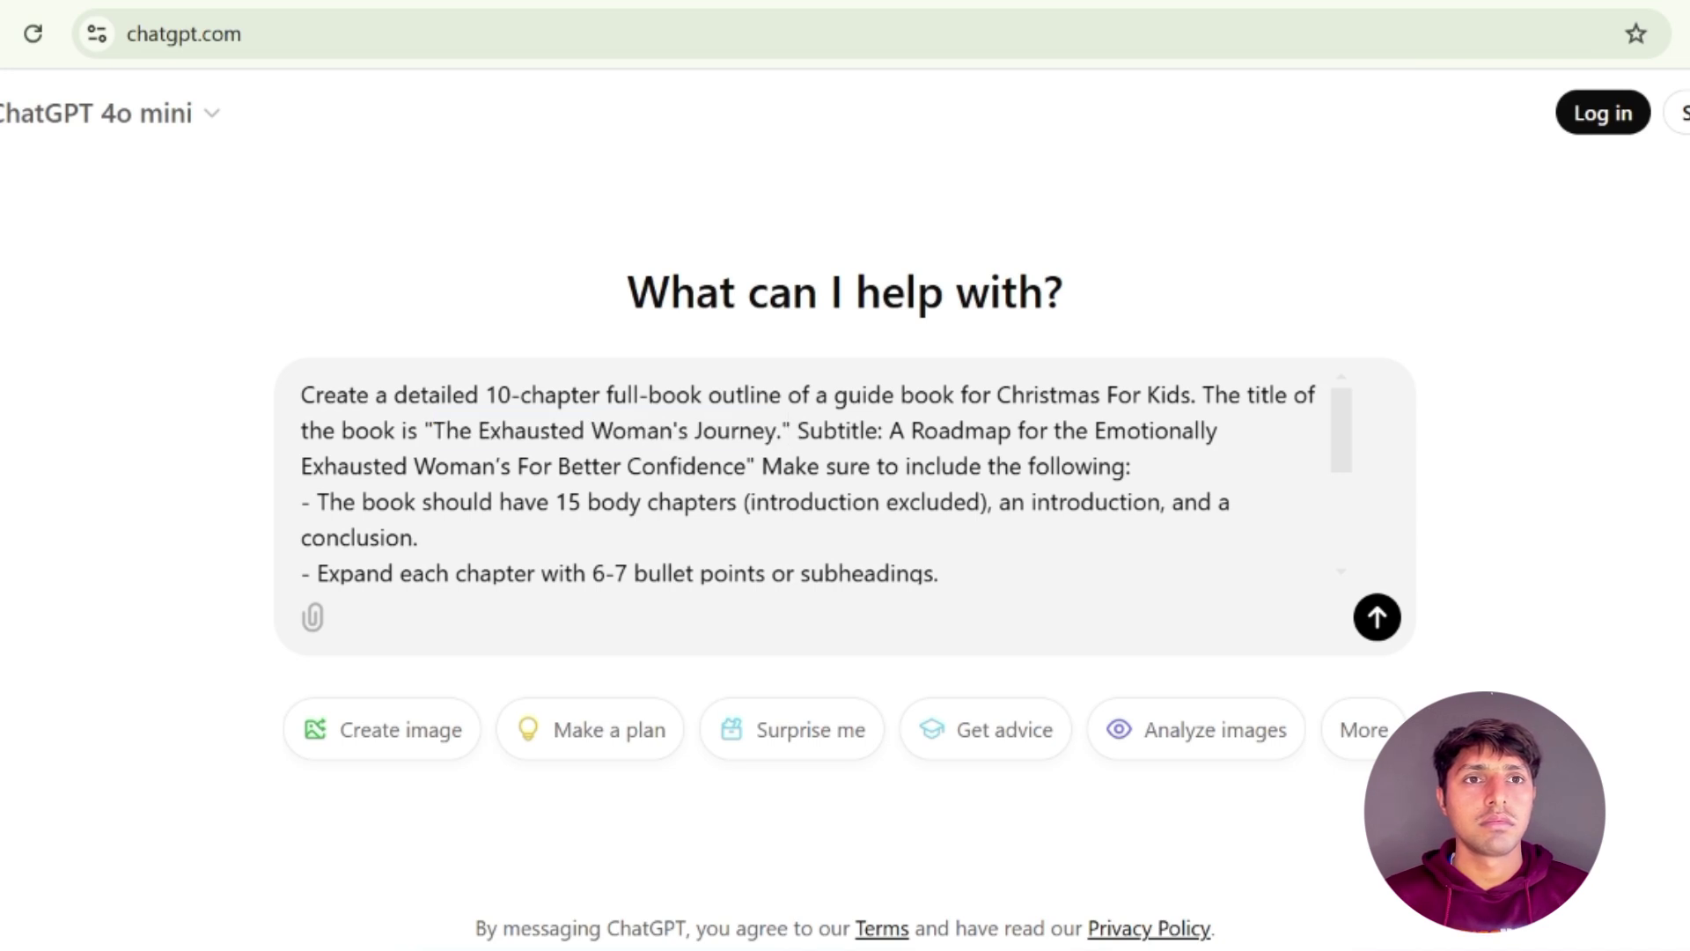
drag(778, 430, 433, 430)
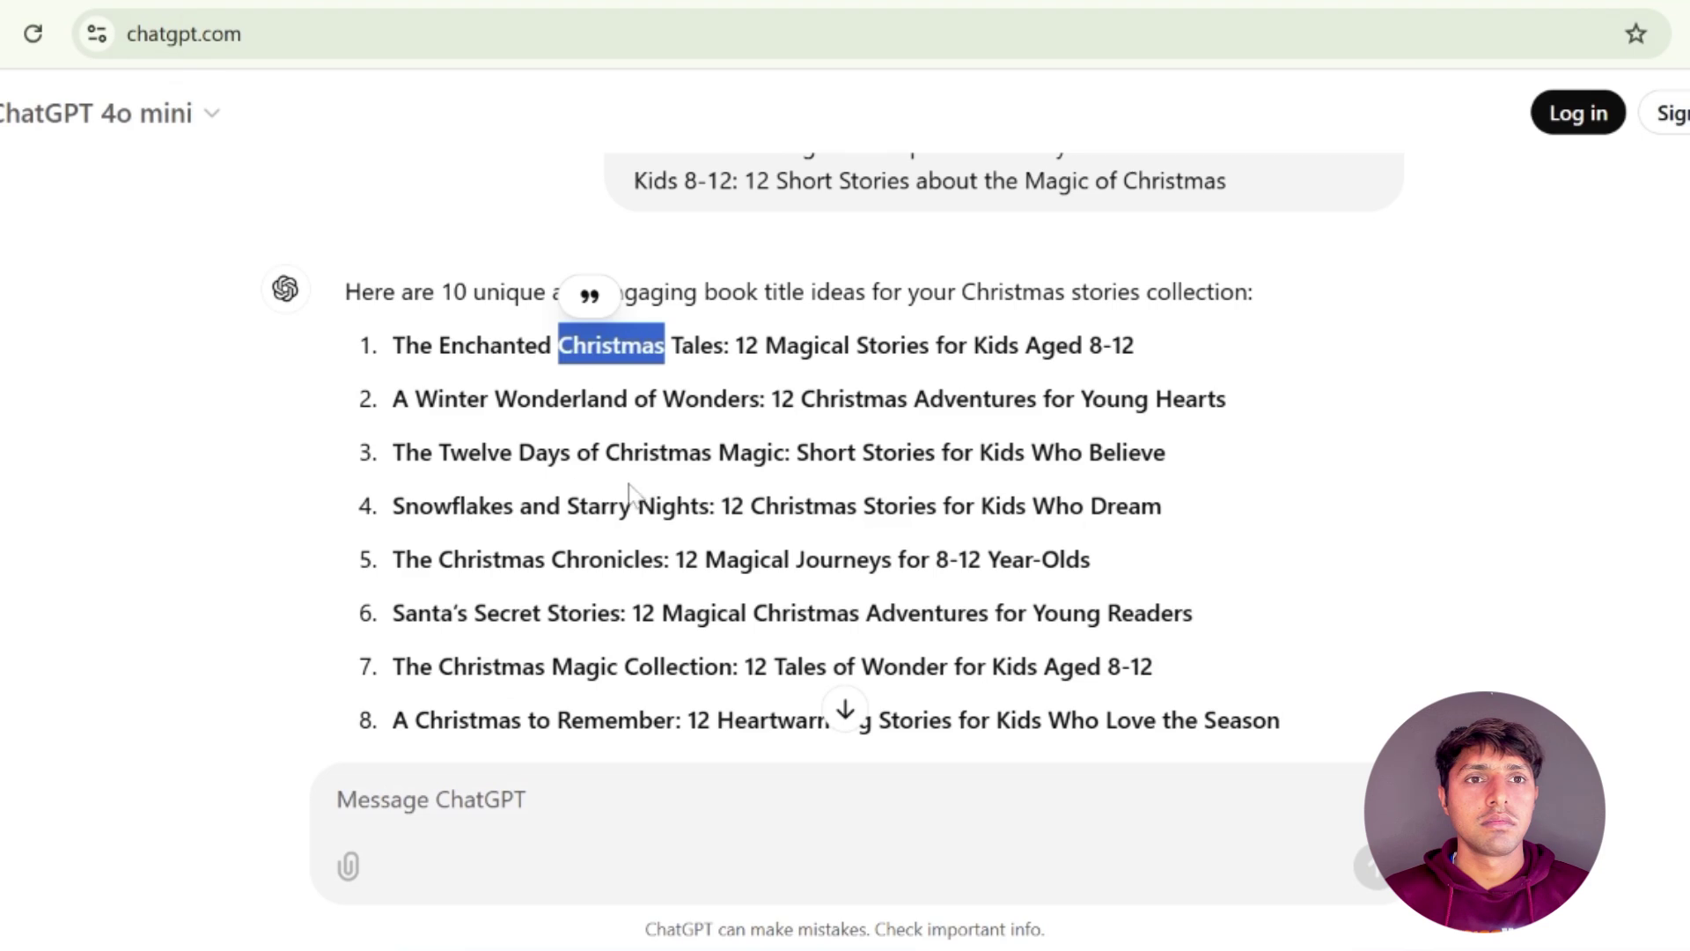
drag(393, 505, 711, 505)
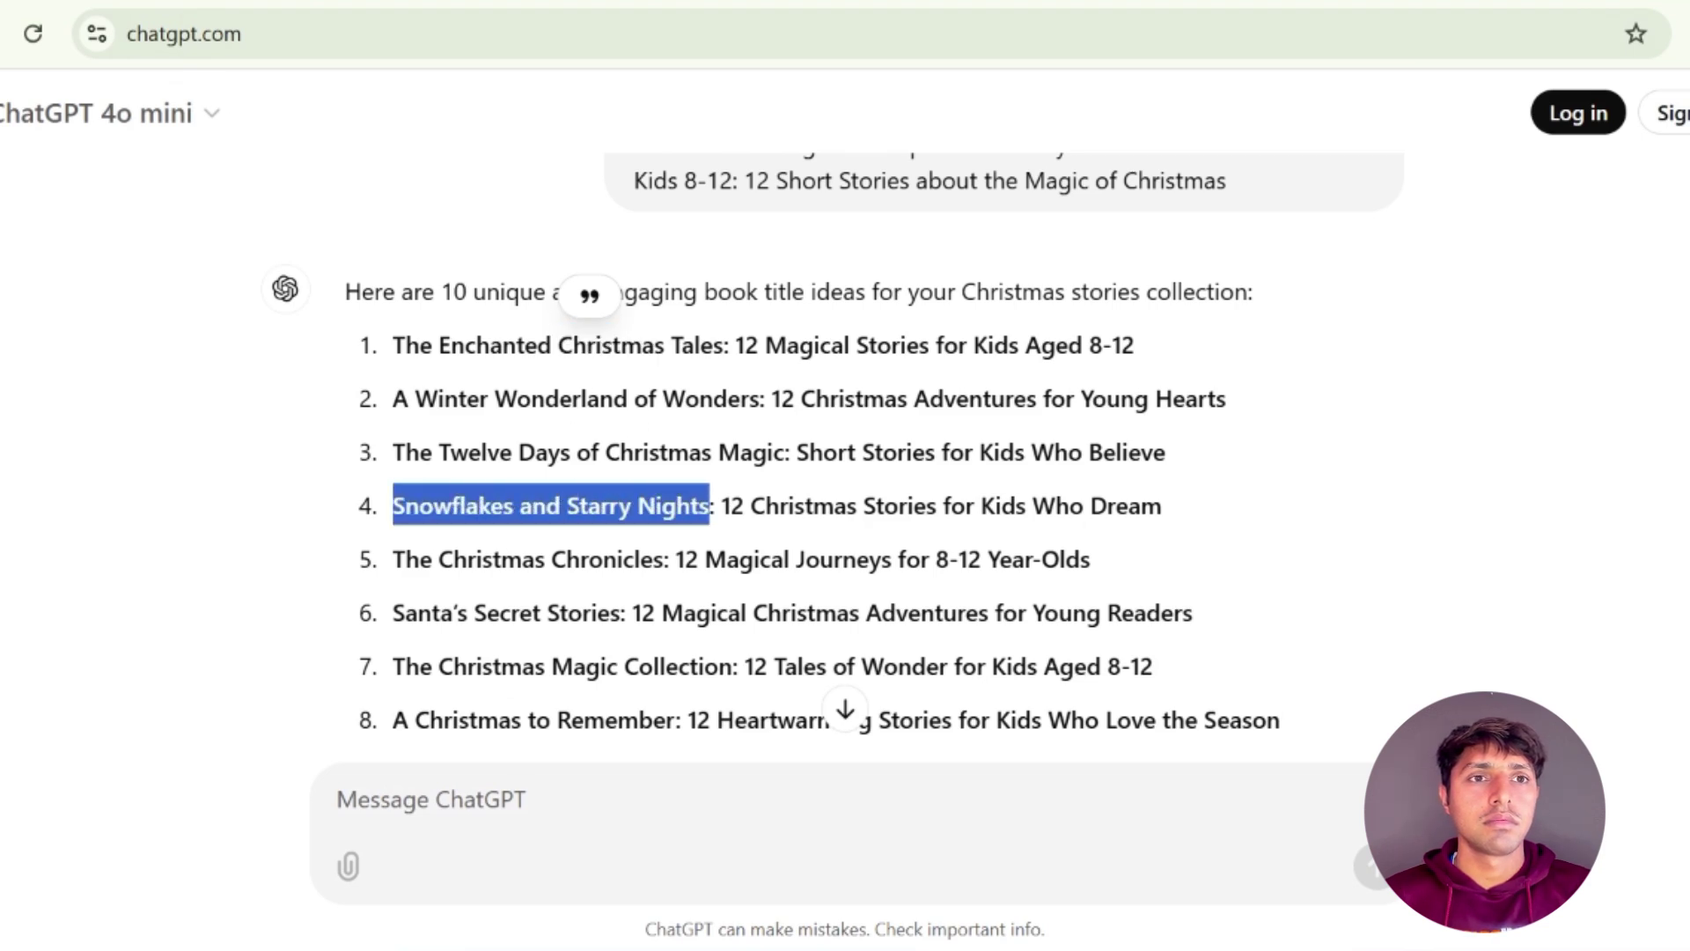
right_click(678, 510)
click(738, 551)
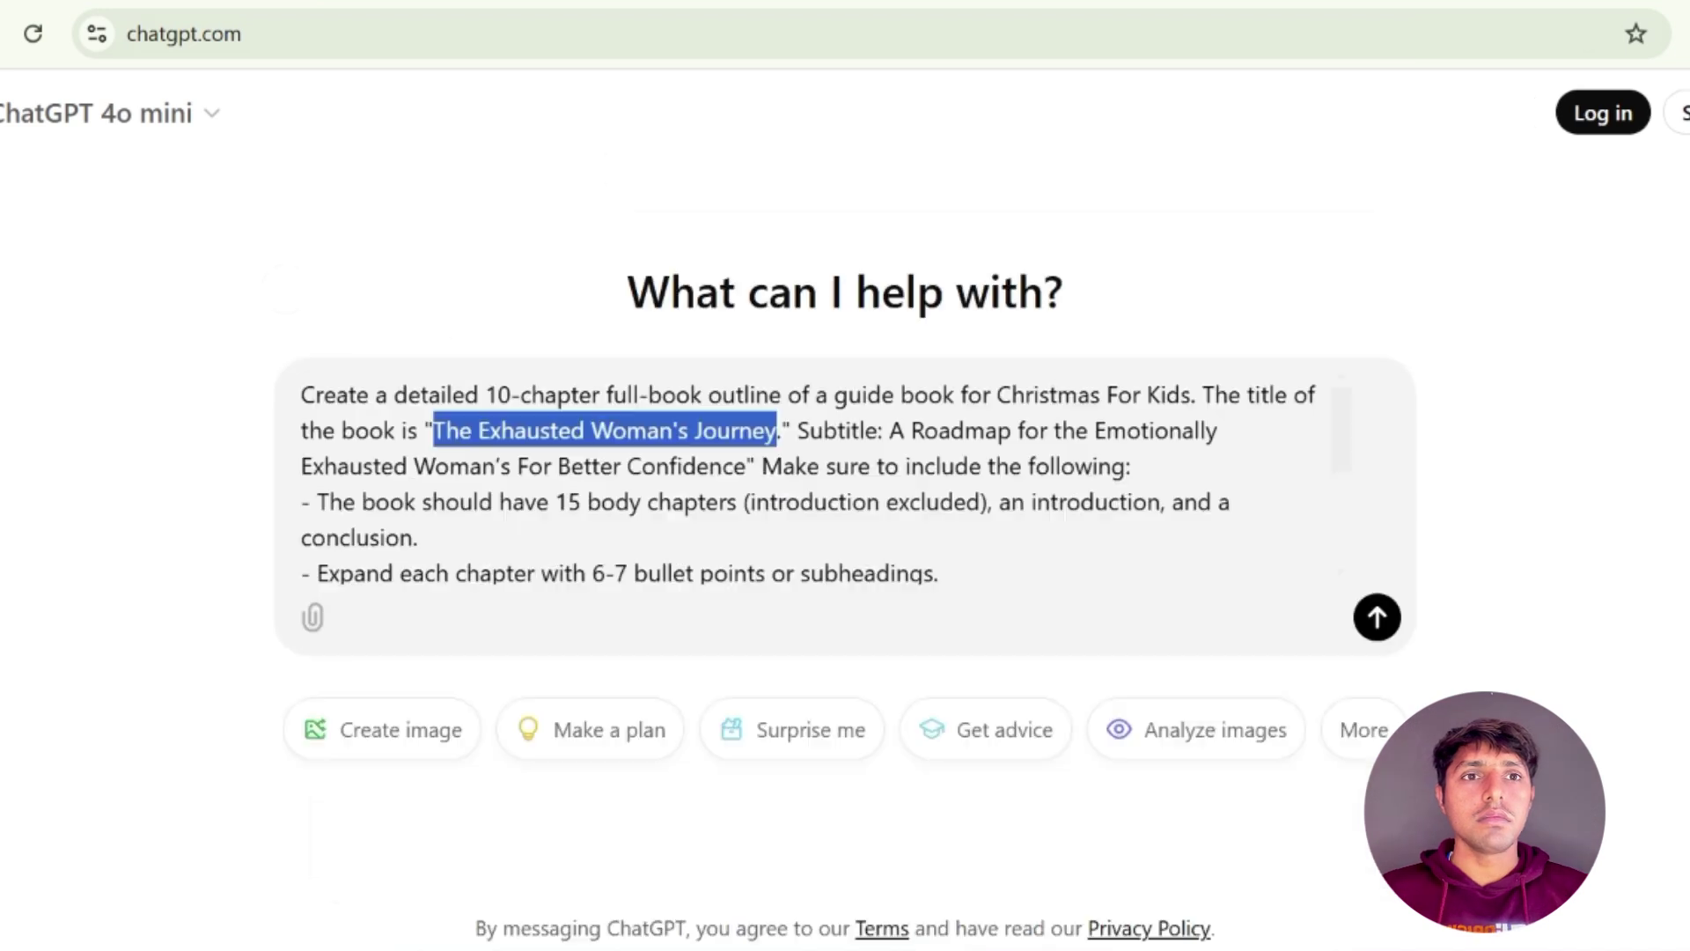
right_click(571, 431)
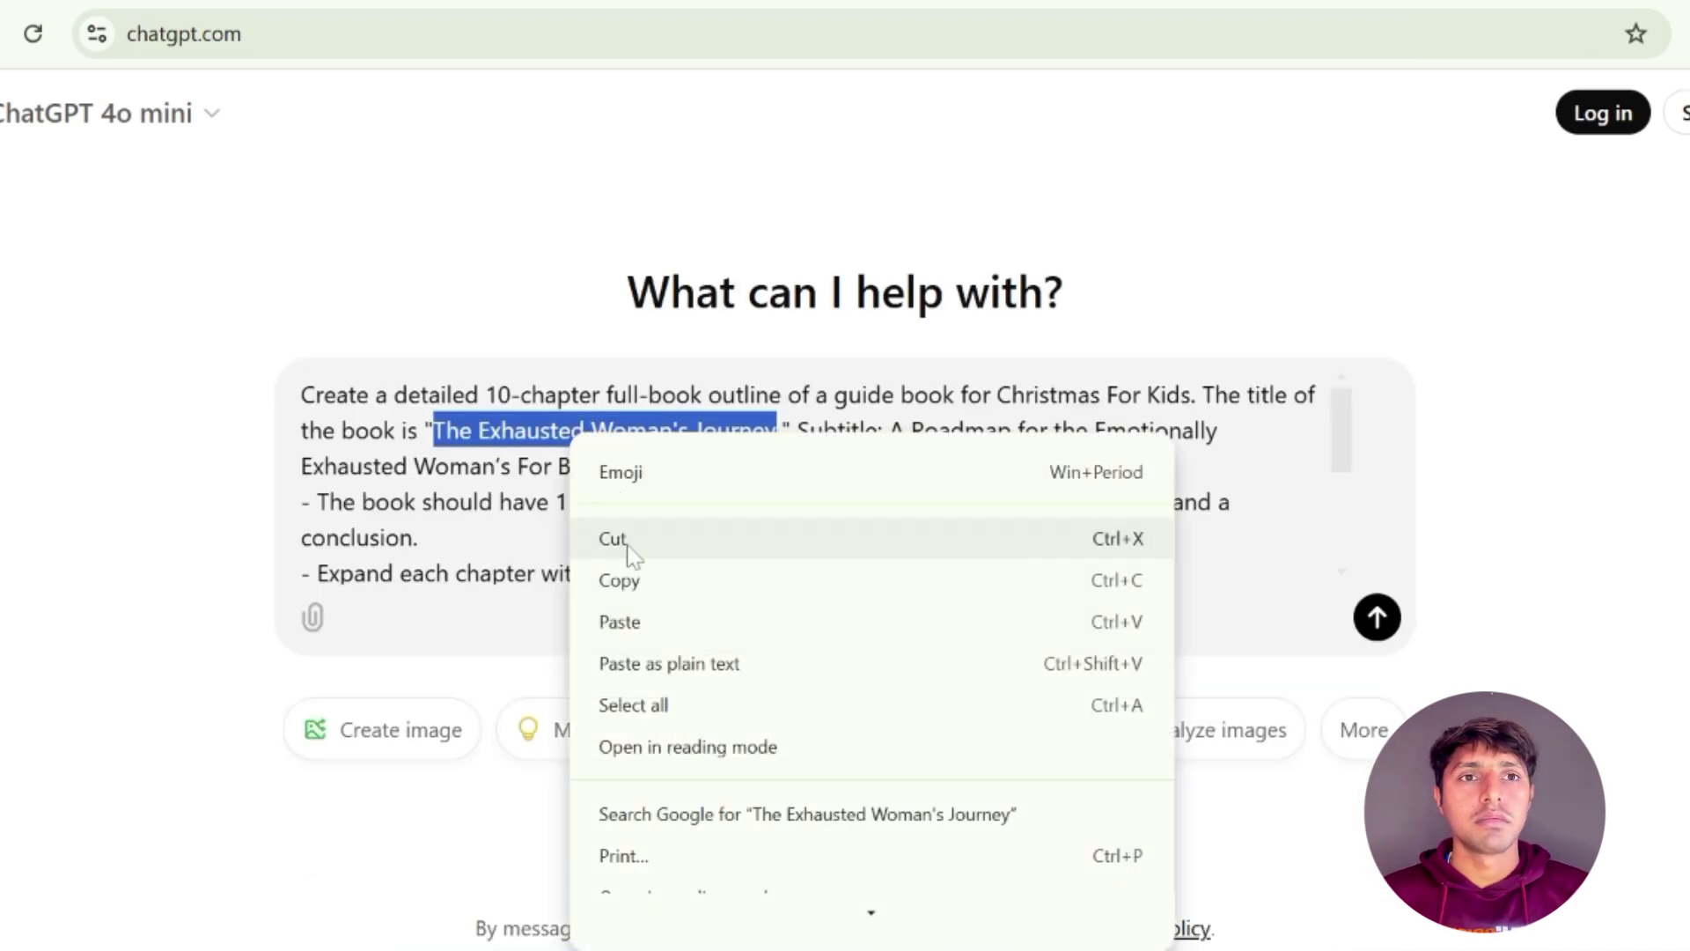
click(642, 626)
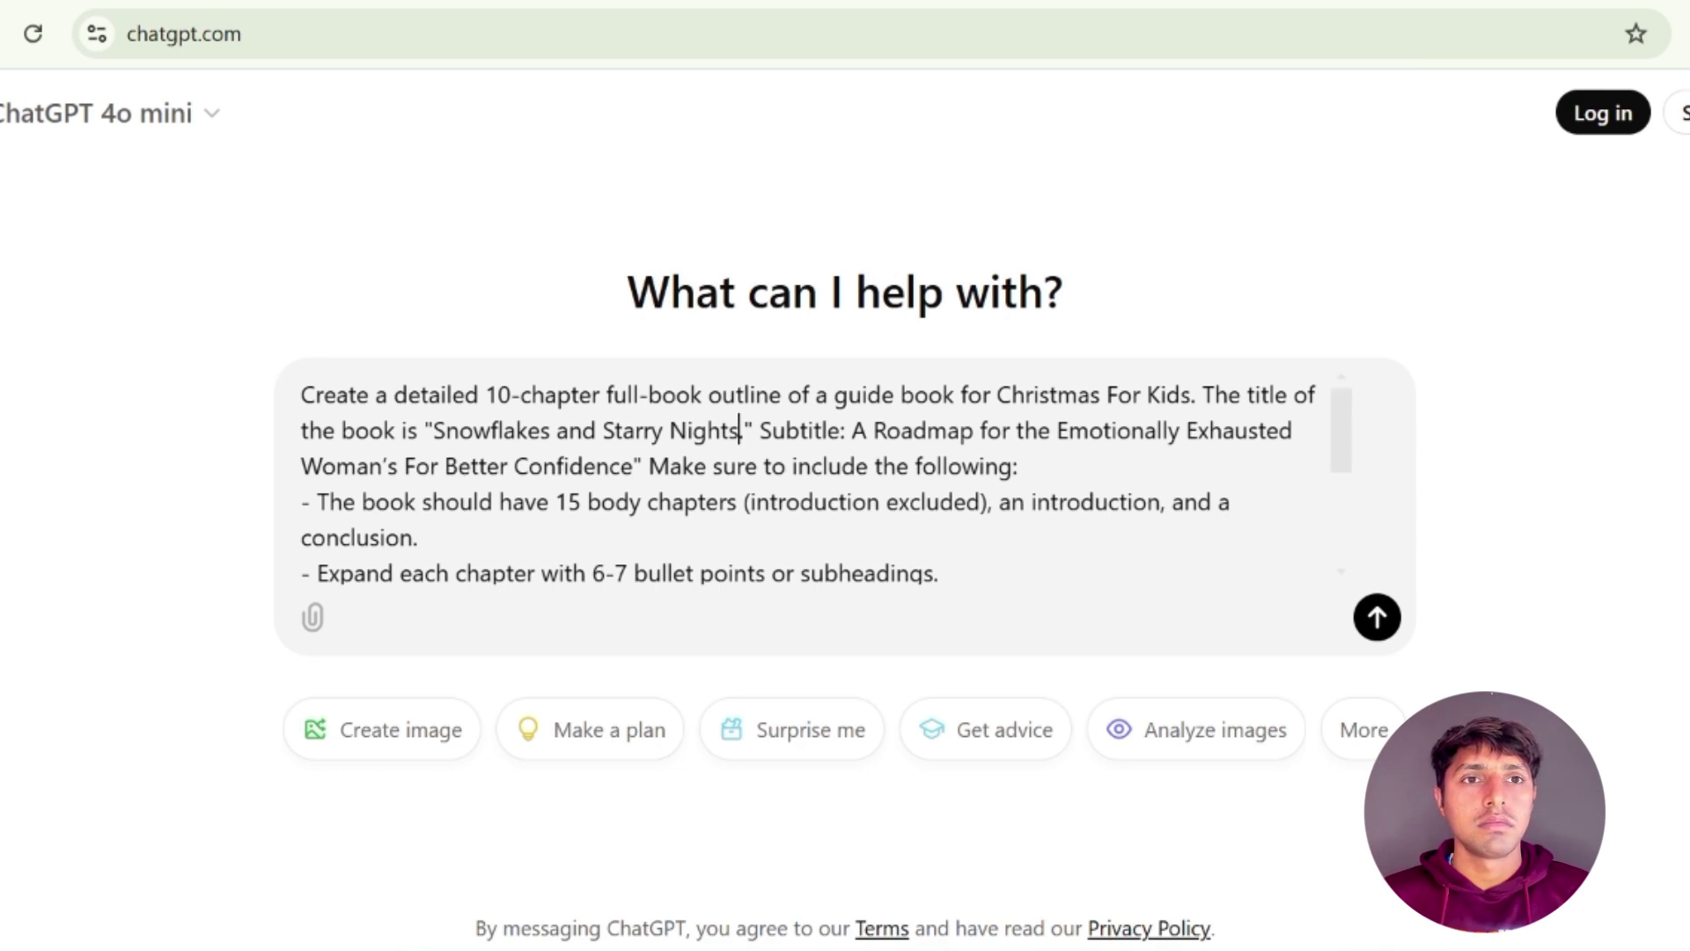
Replace the subtitle in the outline prompt with "12 Christmas Stories for Kids Who Dream", copied from the fourth suggestion after comparing it with the other suggestions
key(Right)
key(Right)
key(Right)
key(shift+Right)
key(shift+Right)
key(shift+Right)
key(shift+Right)
key(shift+Right)
key(shift+Right)
key(shift+Right)
key(shift+Right)
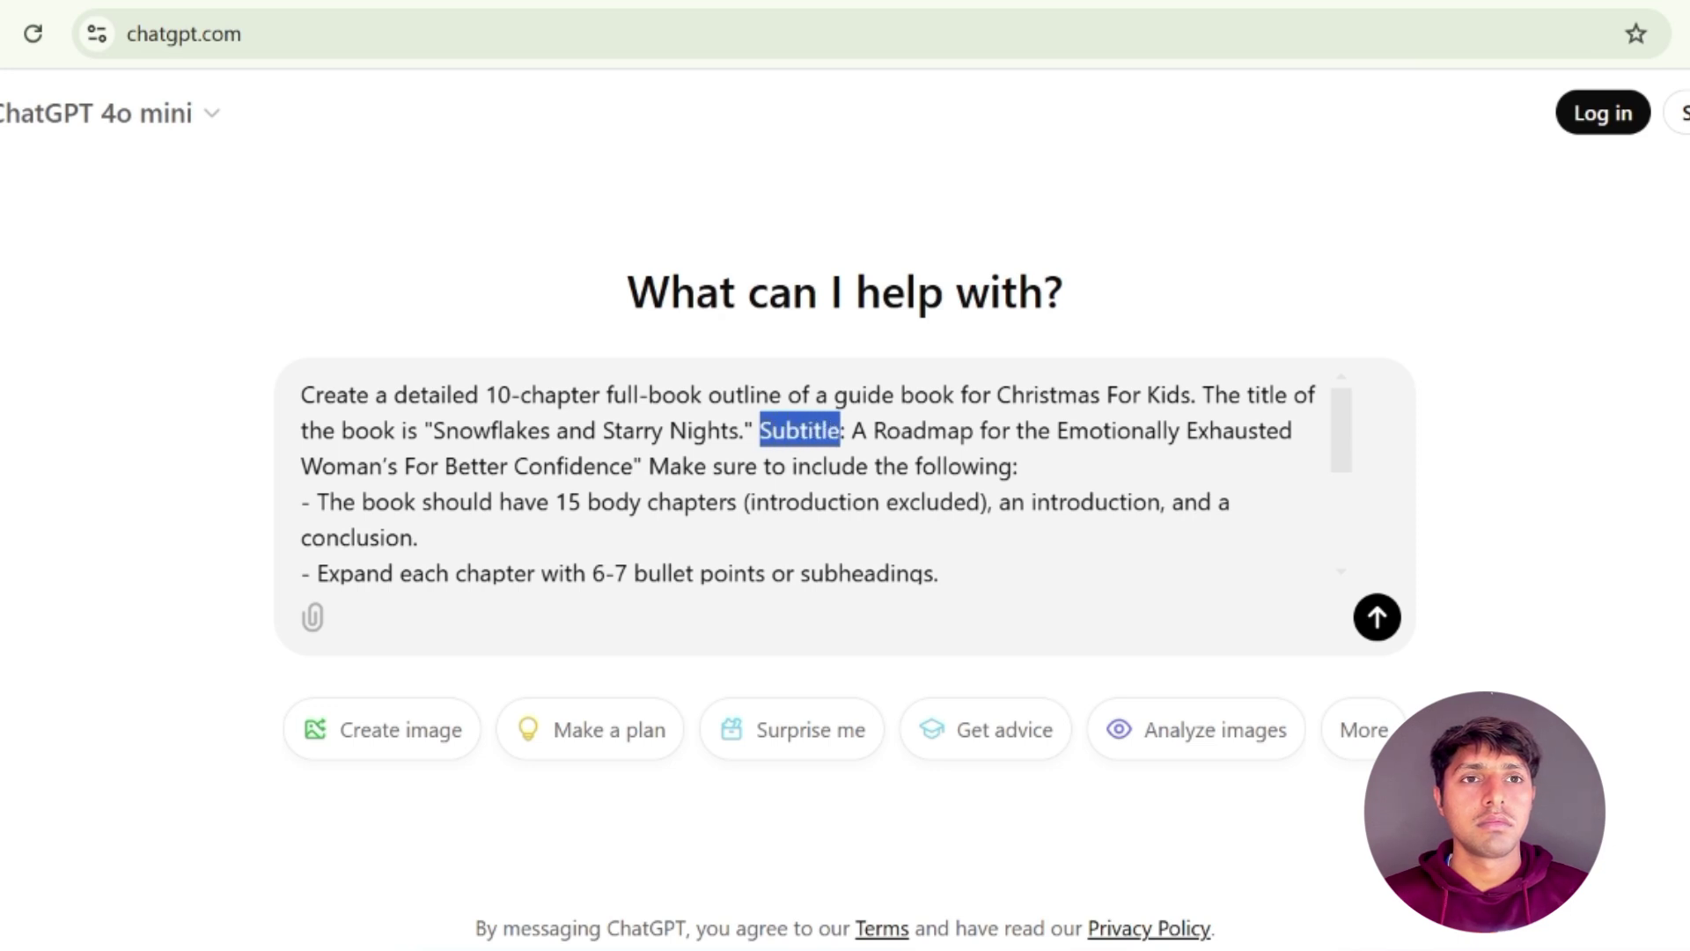
key(Right)
key(Right)
key(Right)
key(shift+Right)
key(shift+Right)
key(shift+Right)
key(shift+Right)
key(shift+Right)
key(shift+Right)
key(shift+Right)
key(shift+Right)
key(shift+Right)
key(shift+Right)
key(shift+Right)
key(shift+Right)
key(shift+Right)
key(shift+Right)
key(shift+Right)
key(shift+Right)
key(shift+Right)
key(shift+Right)
key(shift+Right)
key(shift+Right)
key(shift+Left)
key(shift+Left)
key(shift+Left)
key(shift+Left)
key(shift+Left)
key(shift+Left)
key(shift+Left)
key(shift+Left)
key(shift+Left)
key(shift+Left)
key(shift+Left)
key(shift+Left)
key(shift+Left)
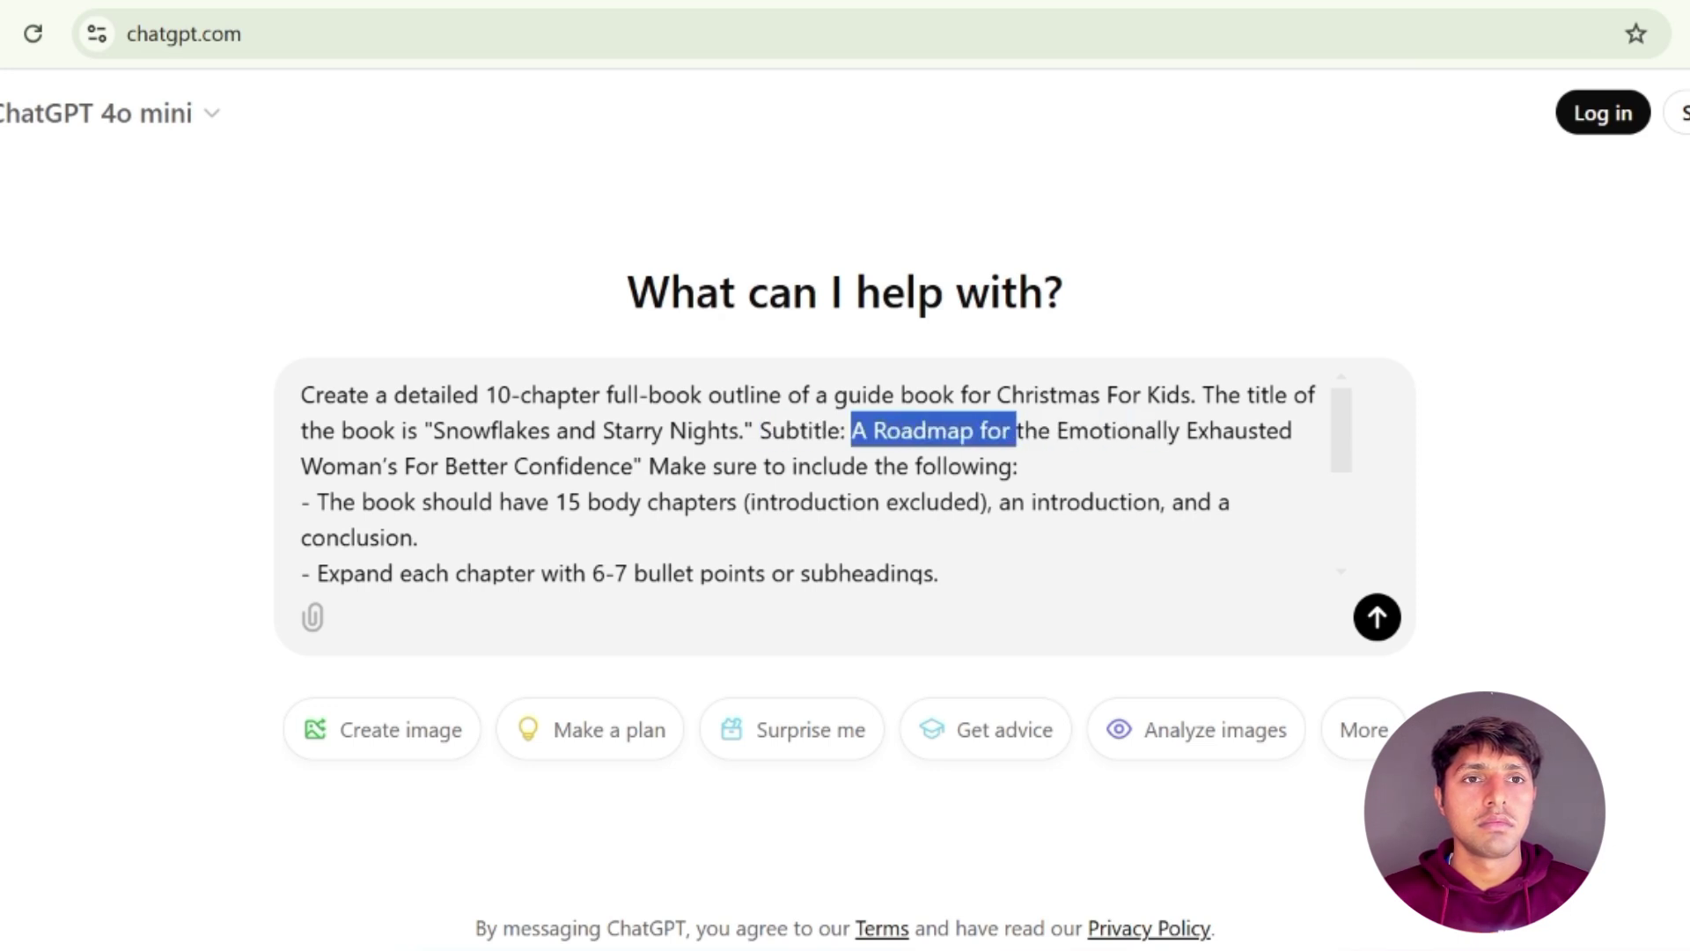
key(shift+Right)
key(shift+Right)
key(shift+Right)
key(shift+Right)
key(shift+Right)
key(shift+Right)
key(shift+Right)
drag(1089, 431, 621, 466)
key(shift+Right)
key(shift+Left)
key(shift+Right)
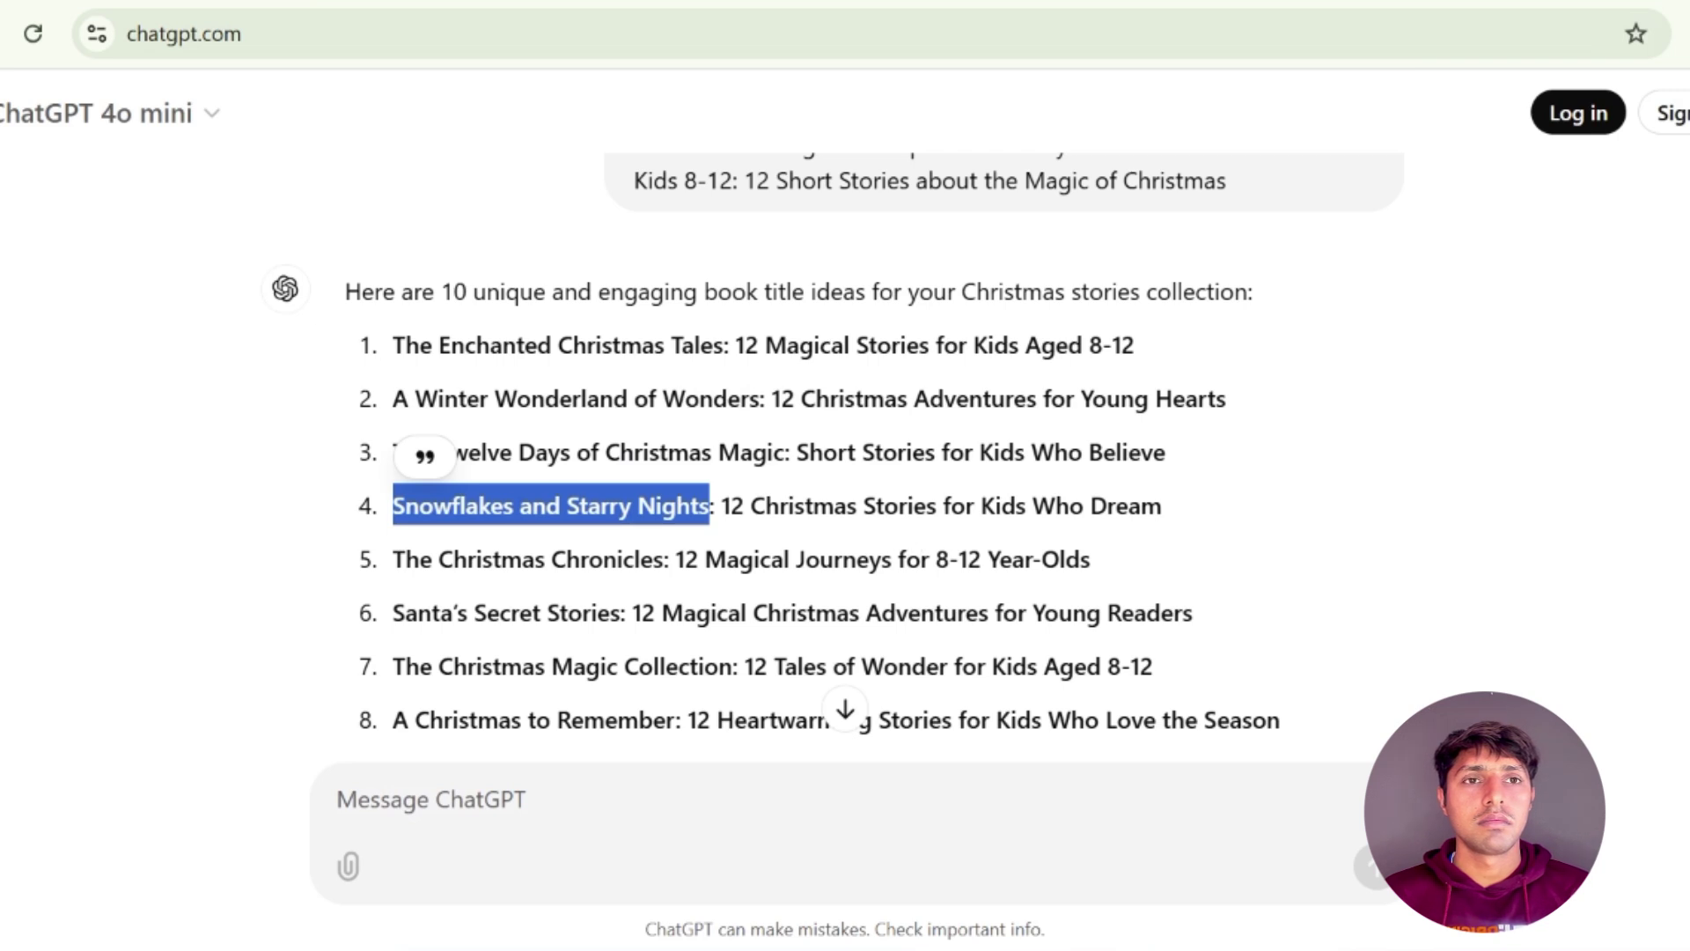
click(1166, 538)
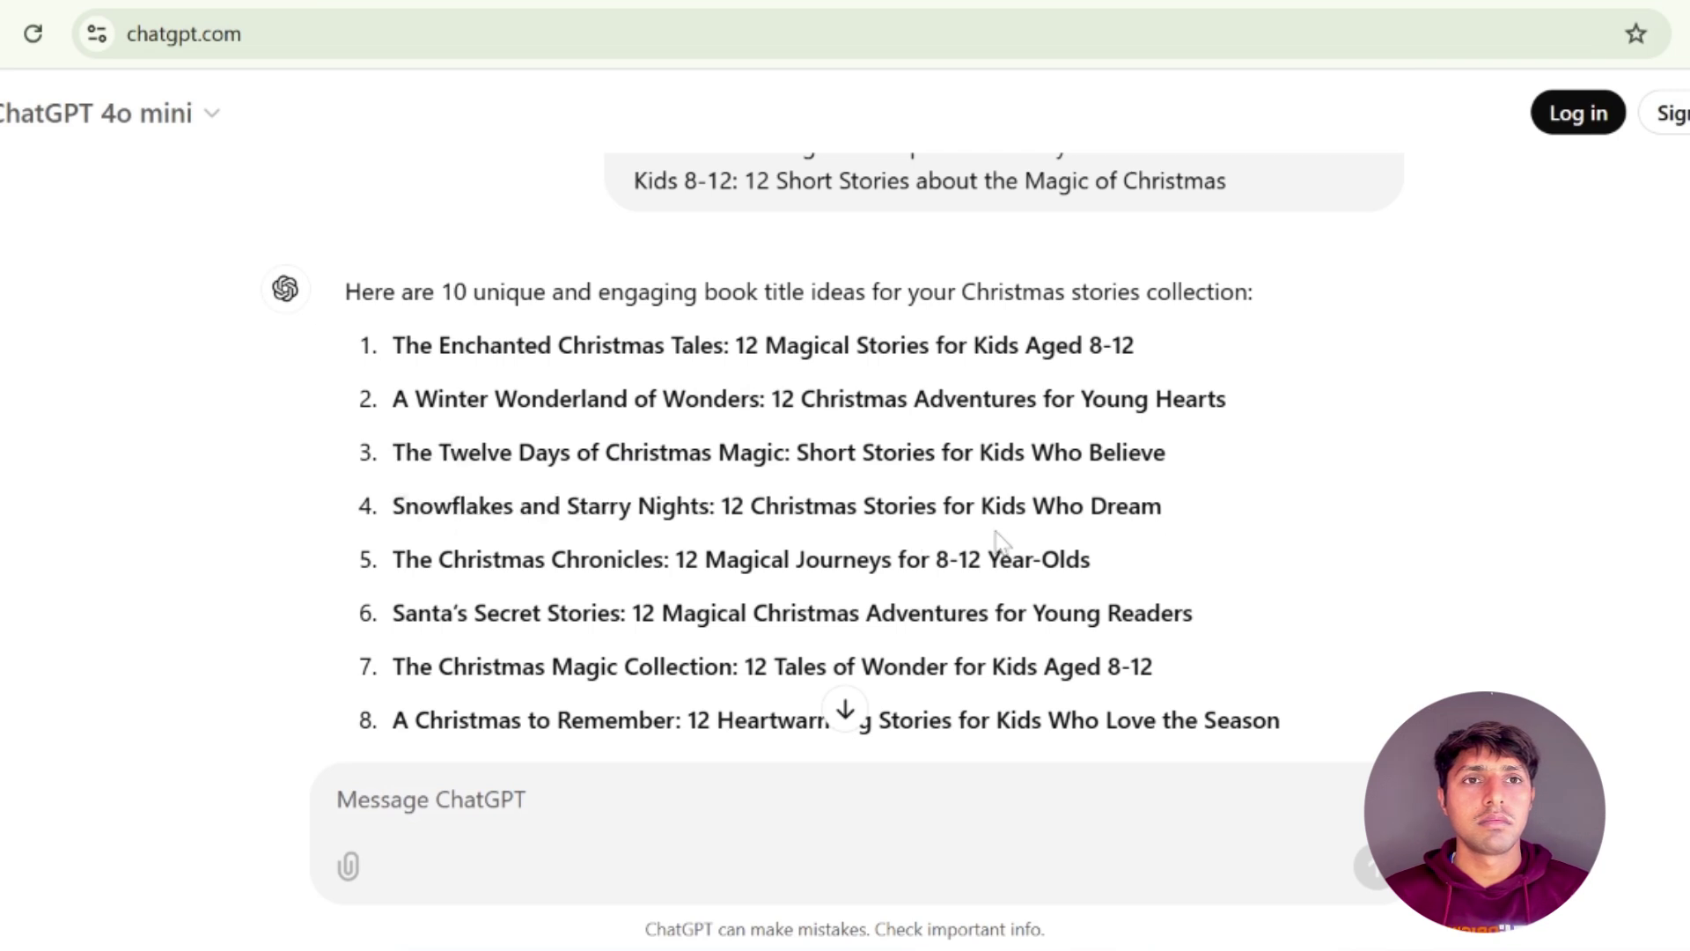
drag(722, 506, 1182, 513)
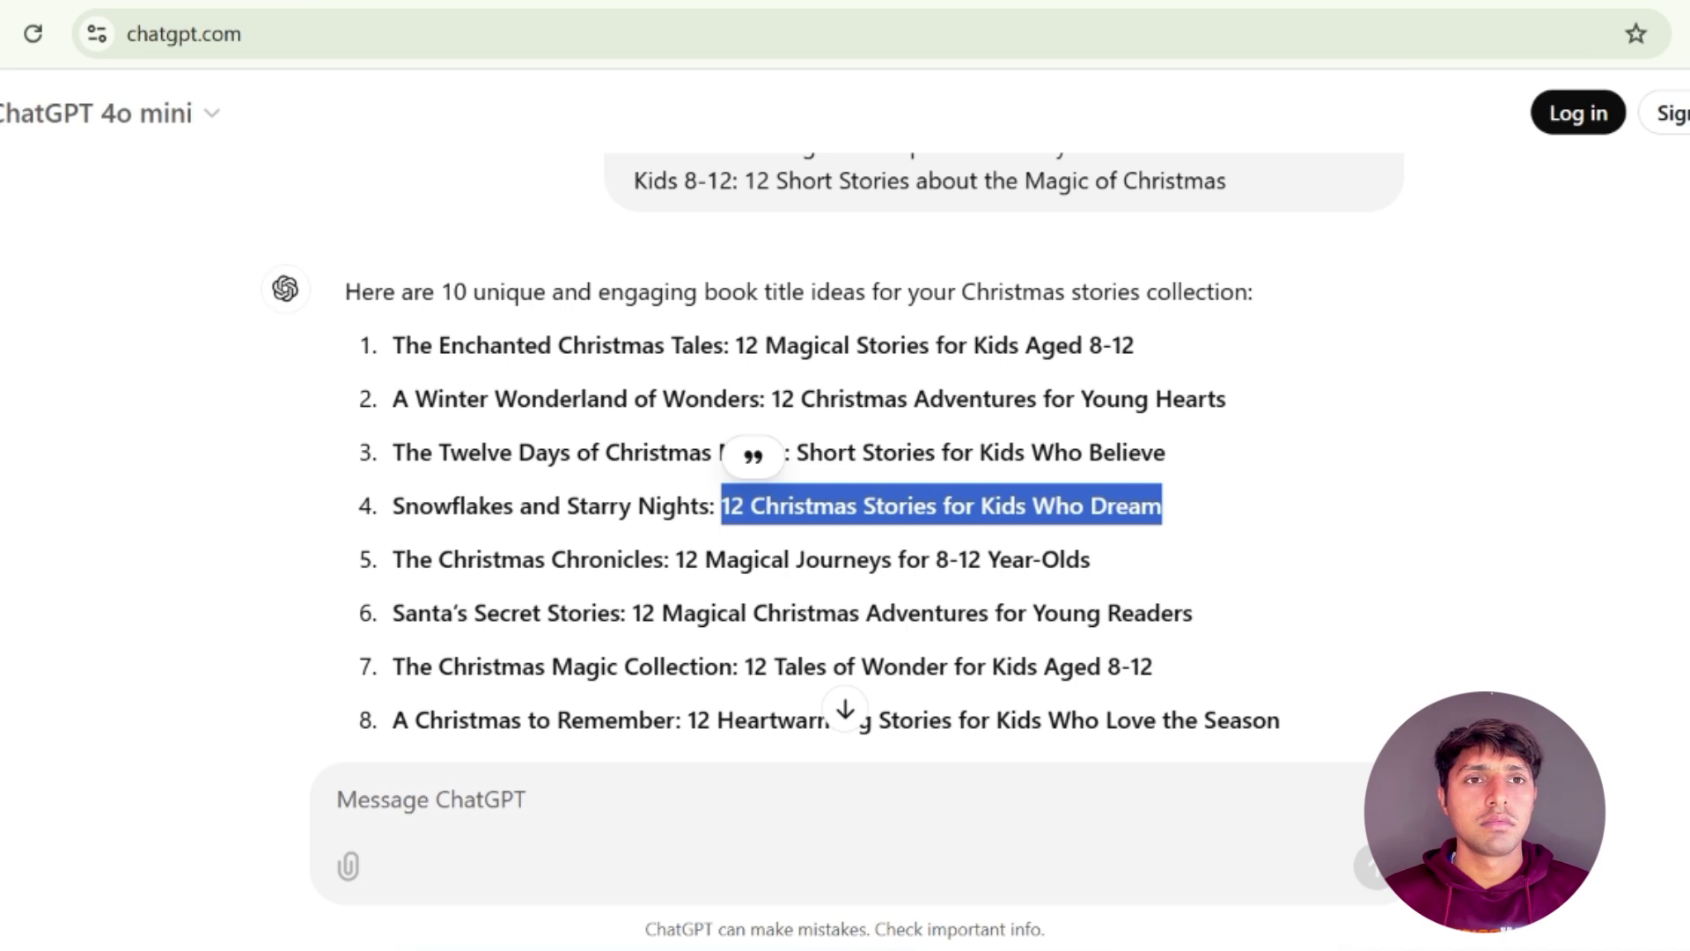
scroll(846, 441, down, 3)
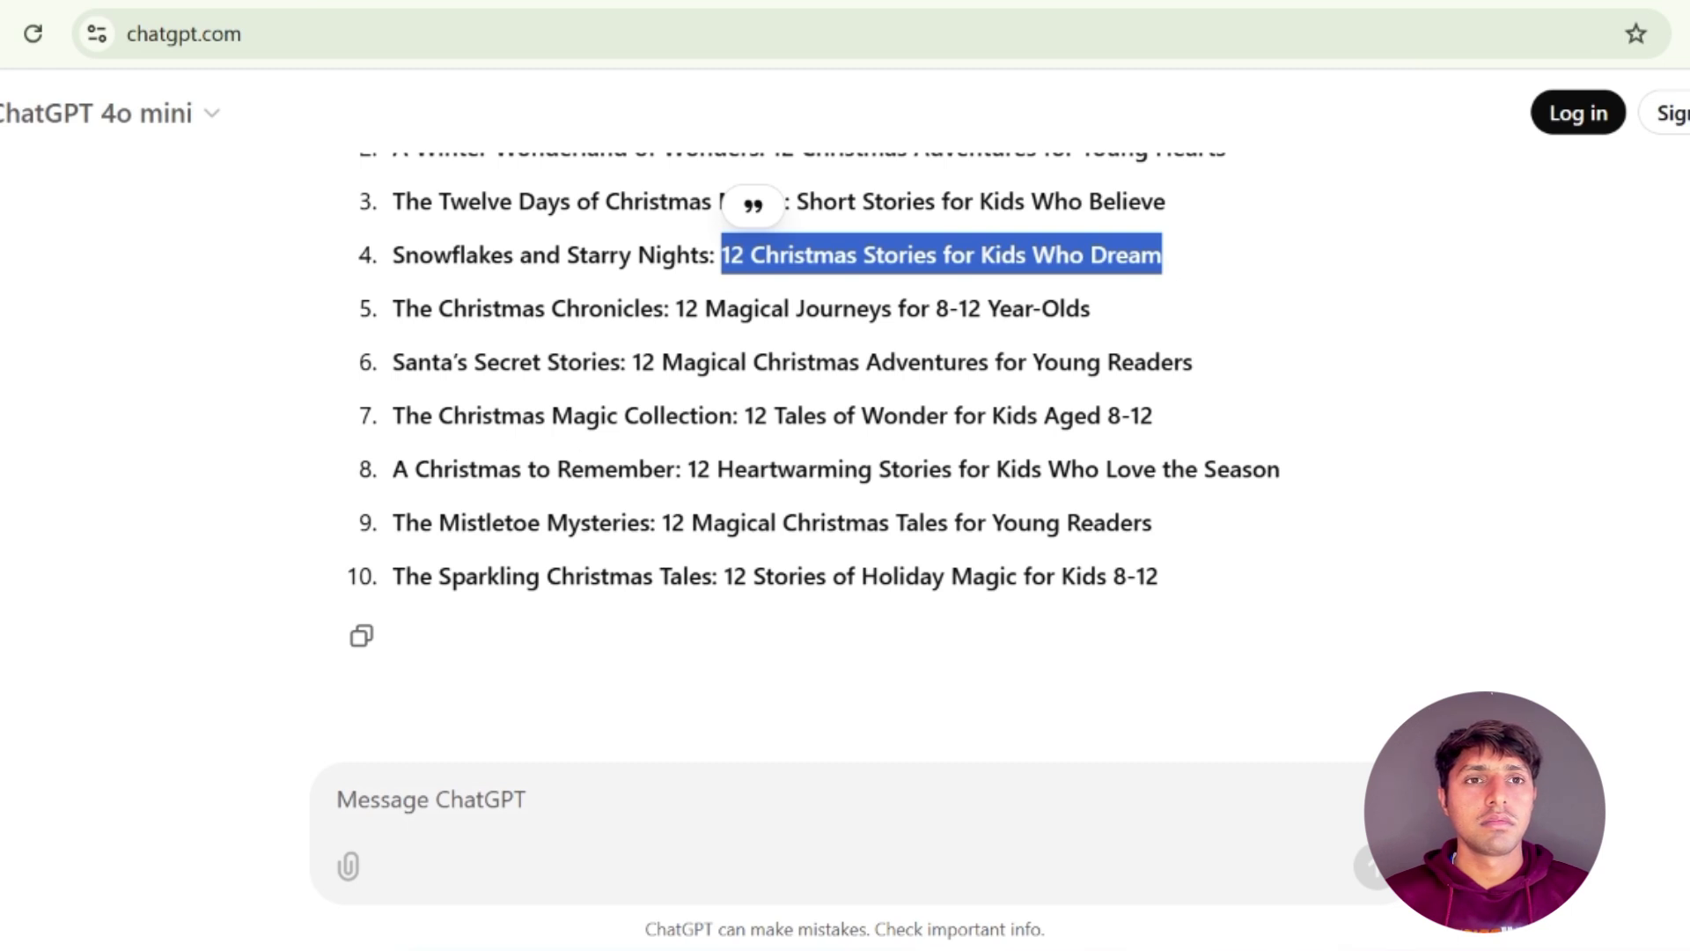
drag(393, 522, 1220, 538)
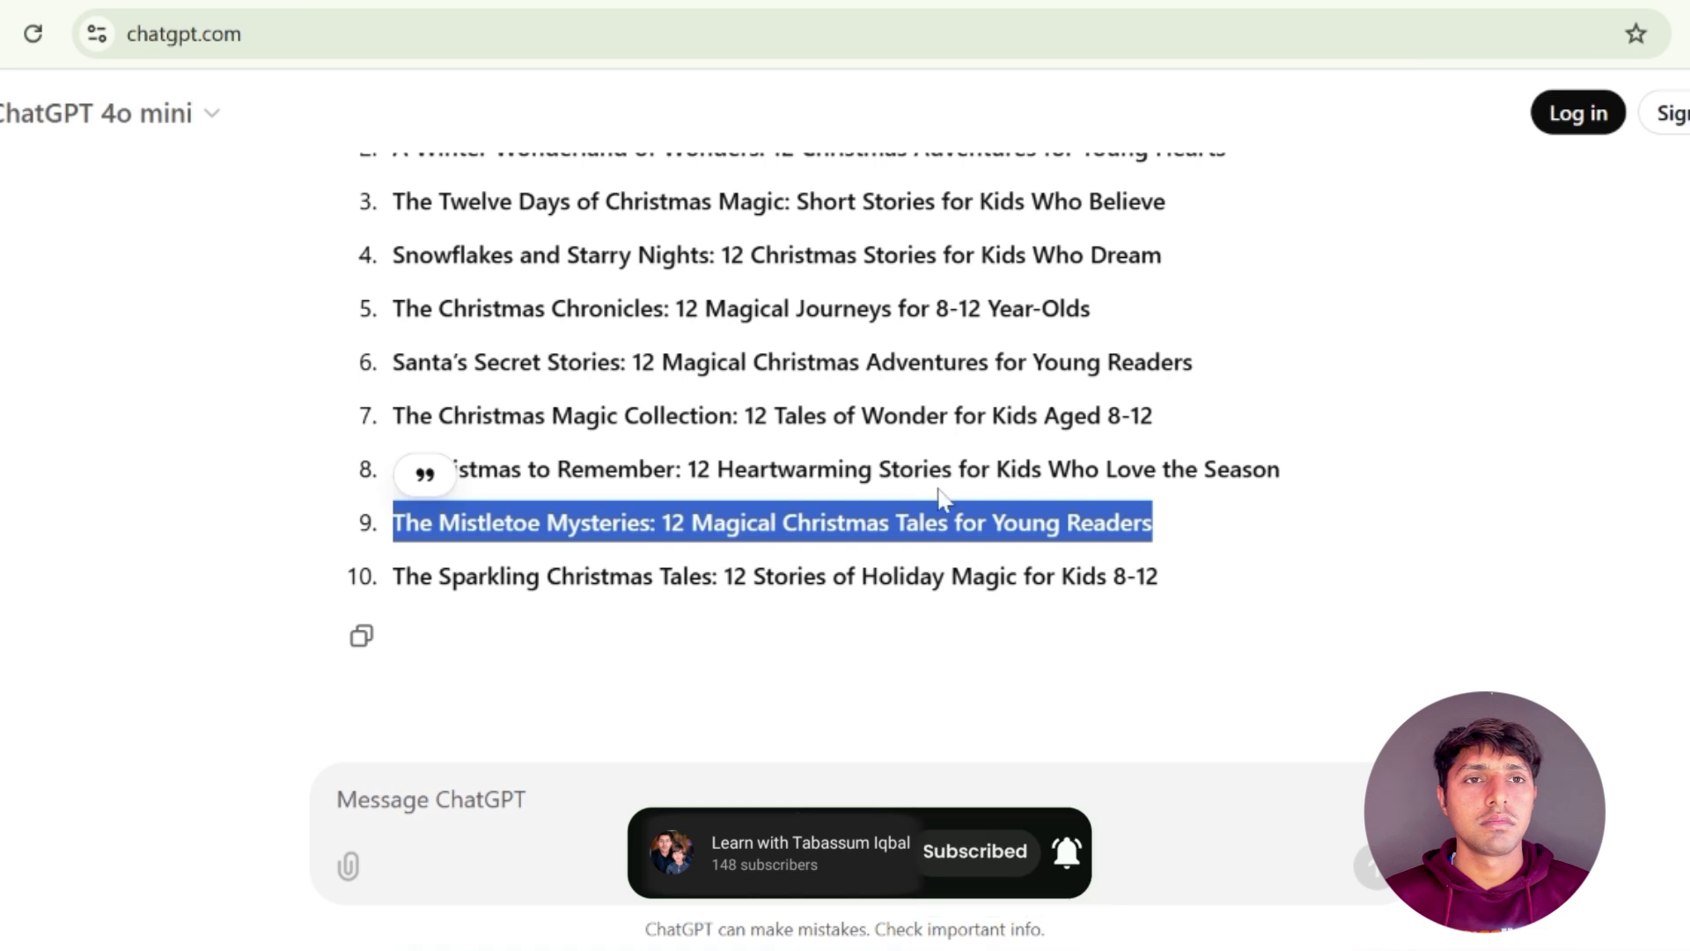
scroll(940, 496, up, 2)
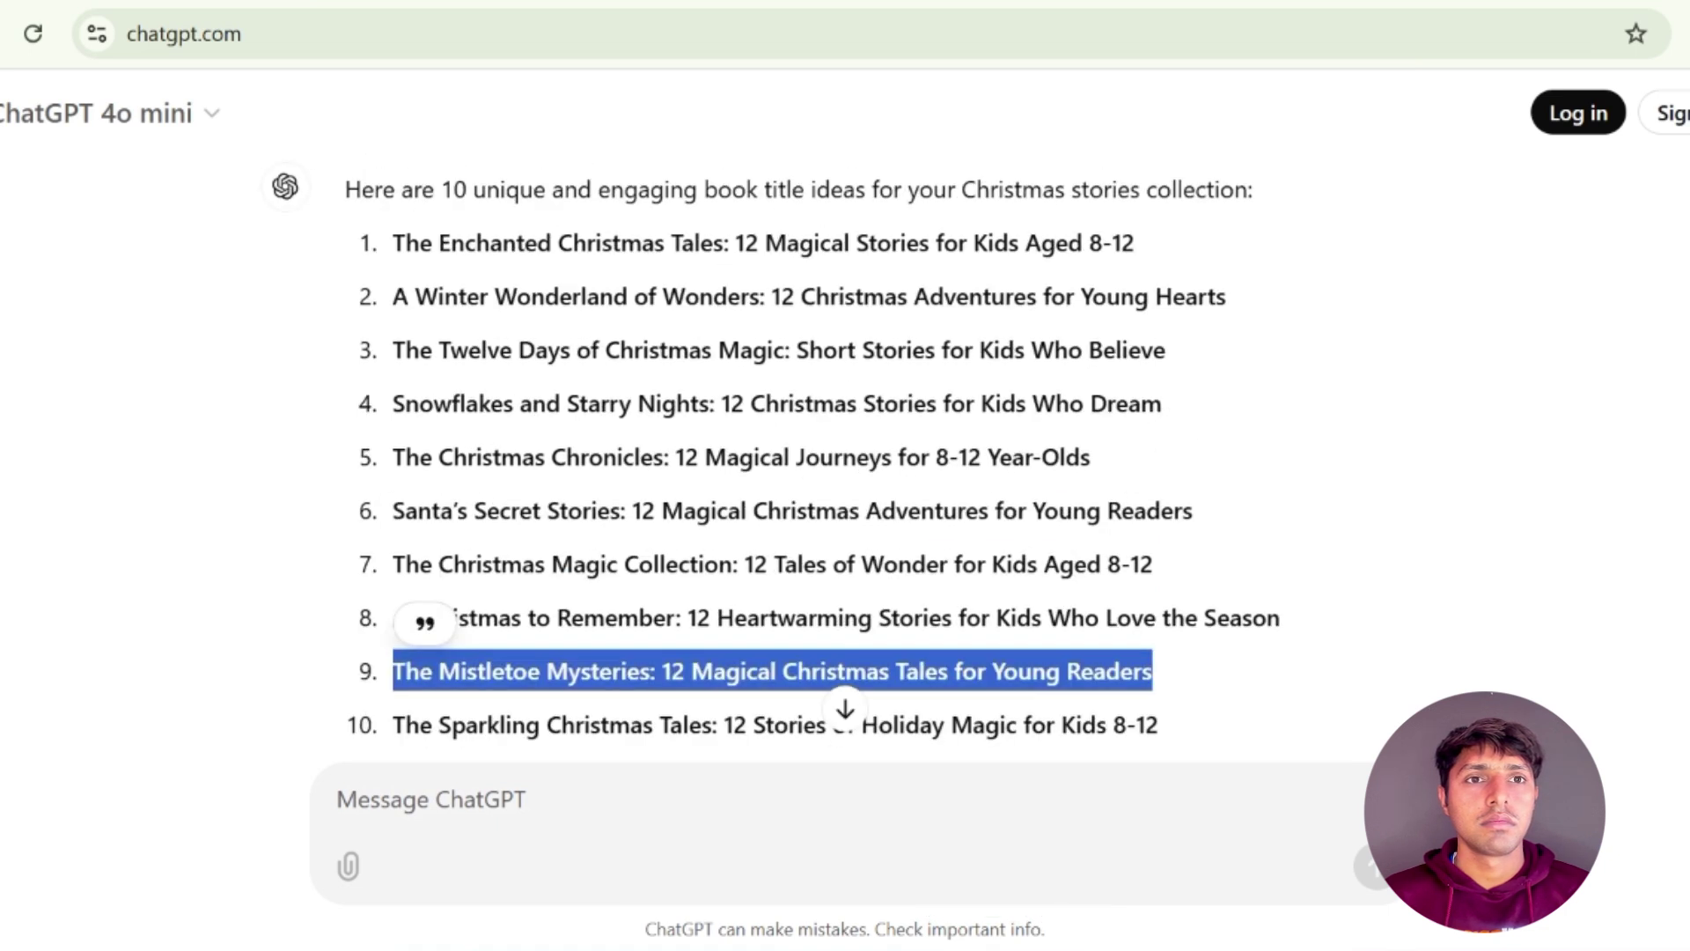
drag(745, 563, 1172, 540)
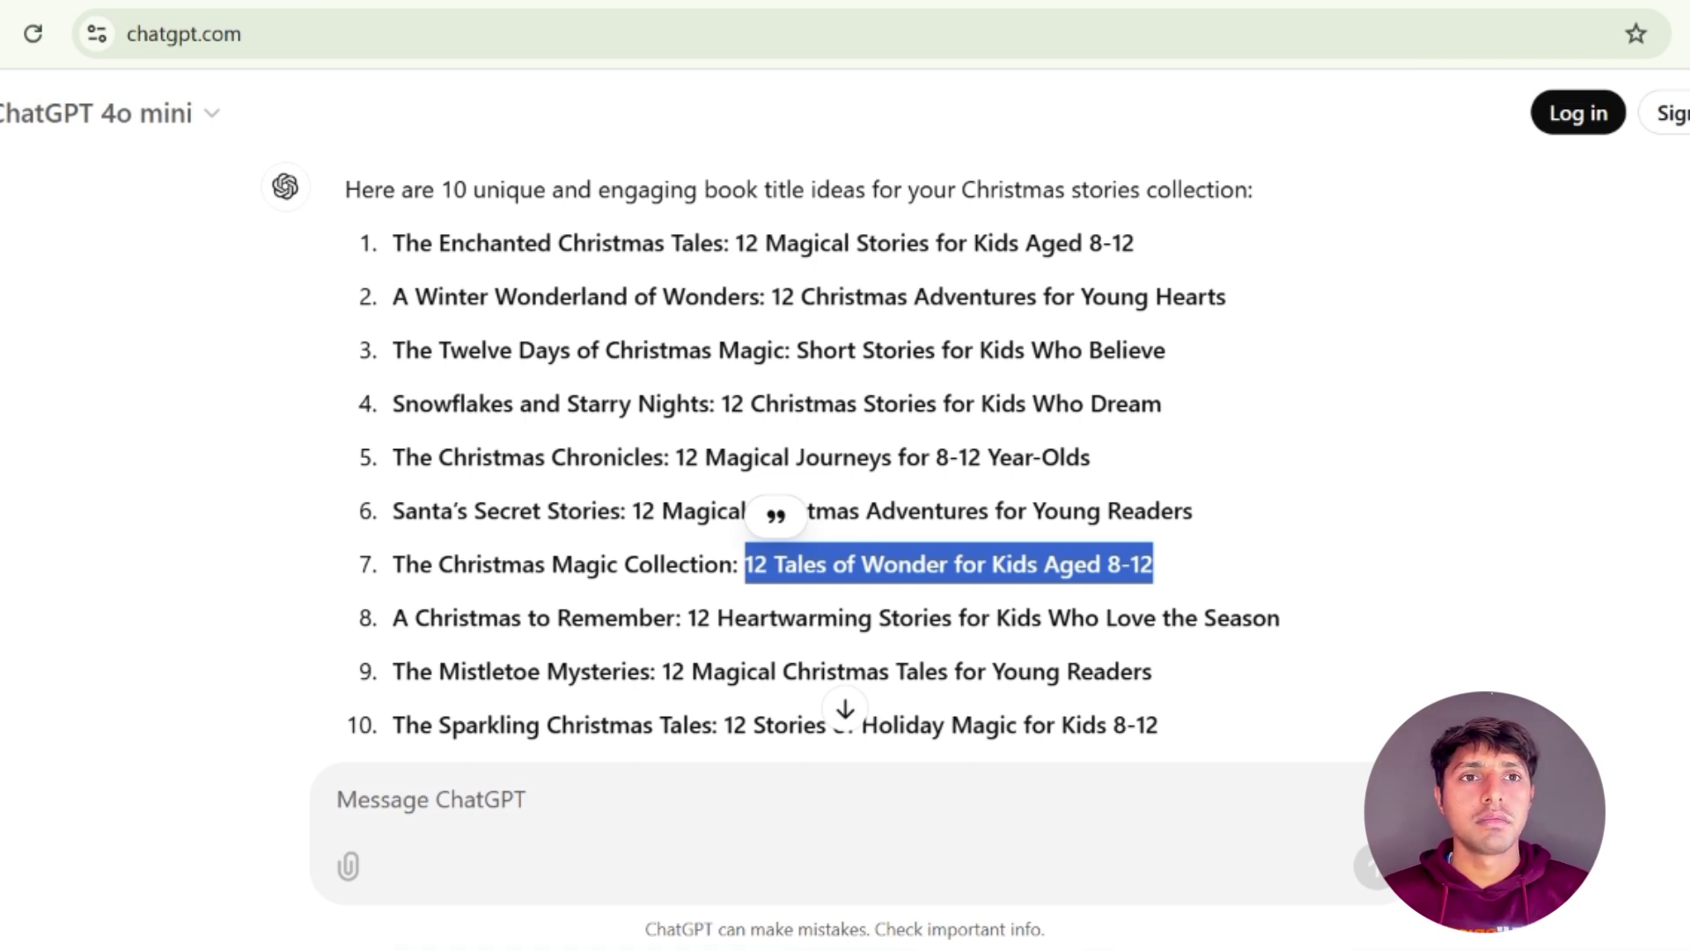
drag(772, 296, 1226, 297)
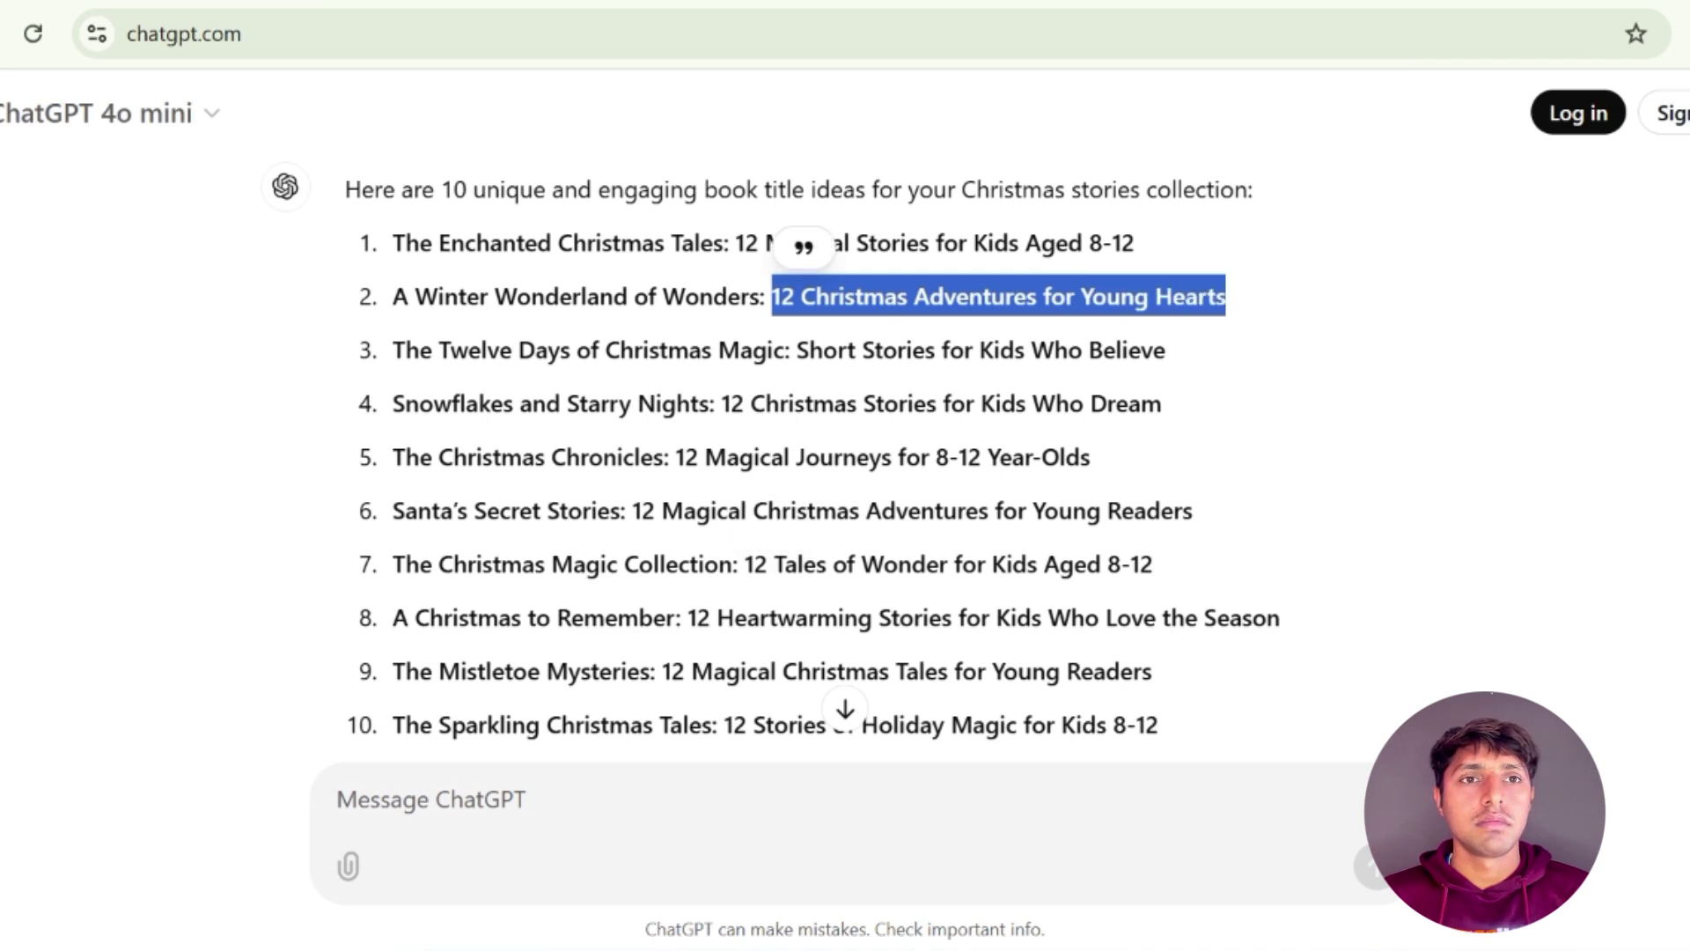
drag(722, 403, 1169, 418)
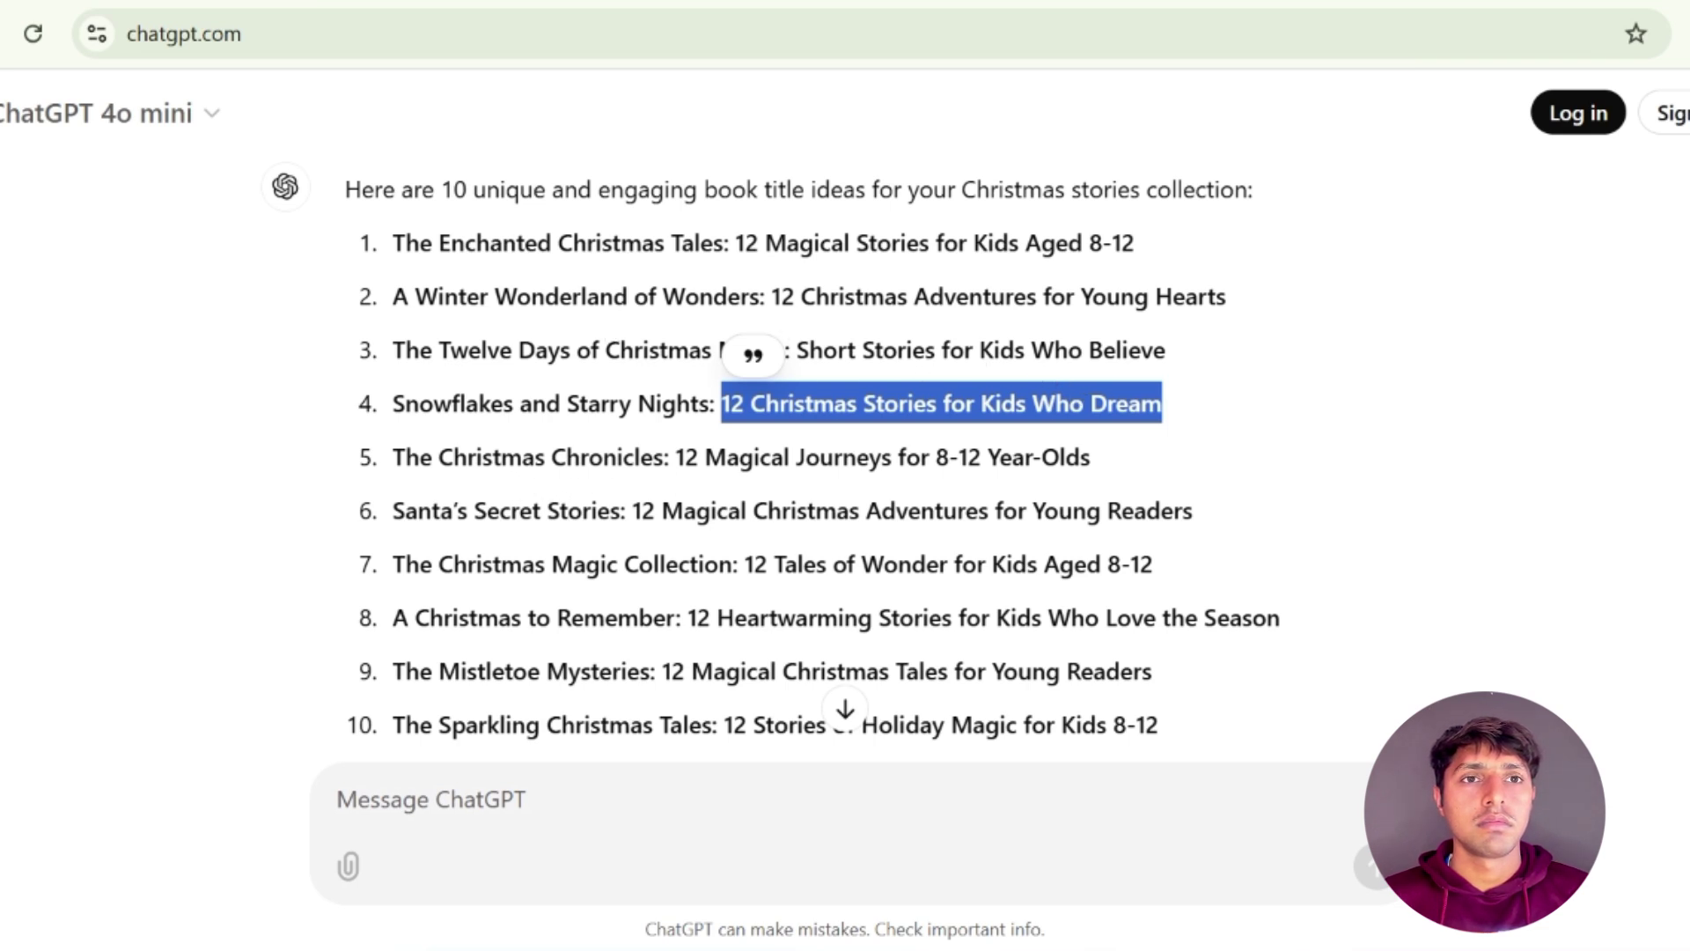
right_click(838, 412)
click(872, 445)
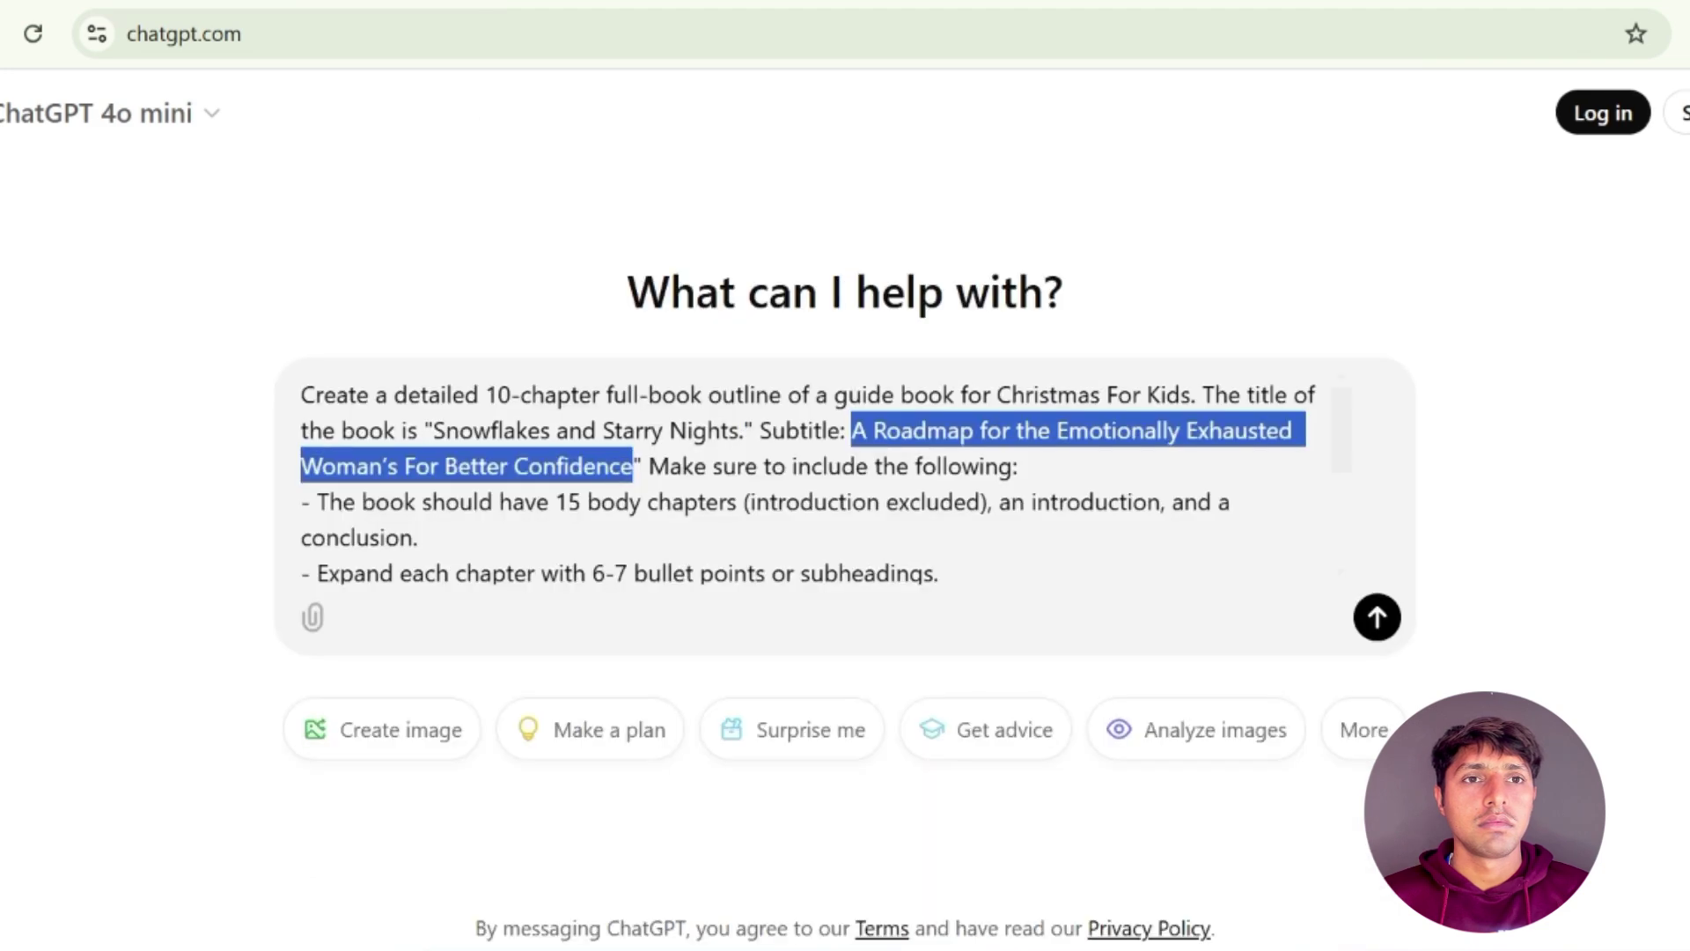
right_click(576, 467)
scroll(678, 176, down, 1)
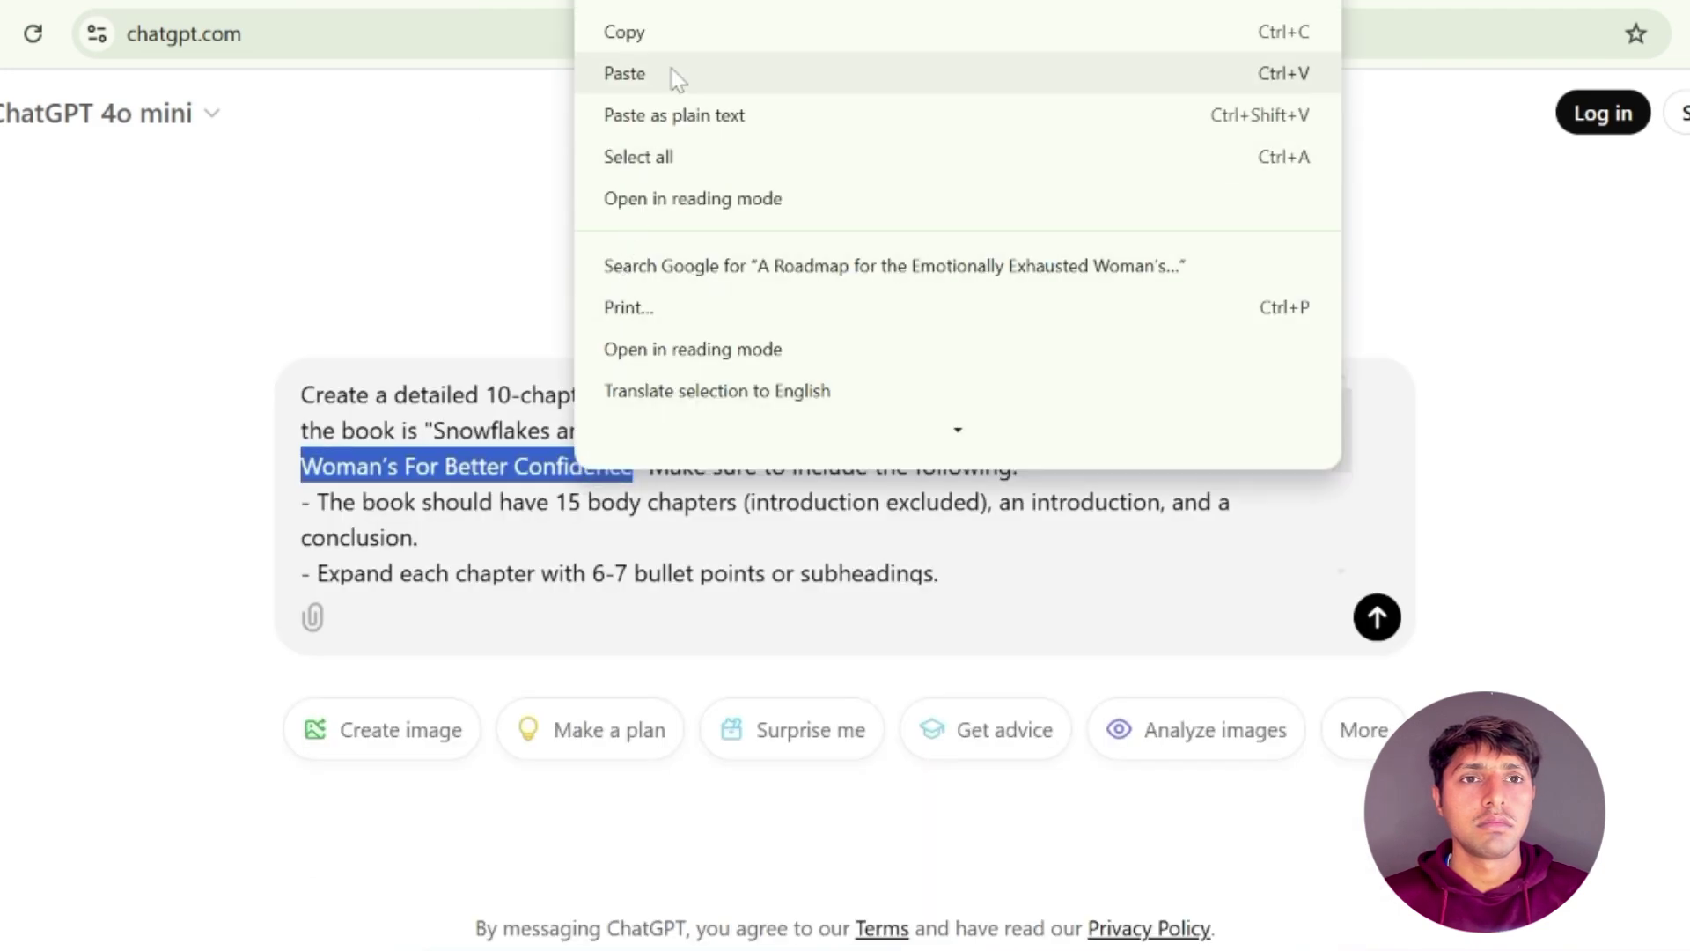
click(625, 74)
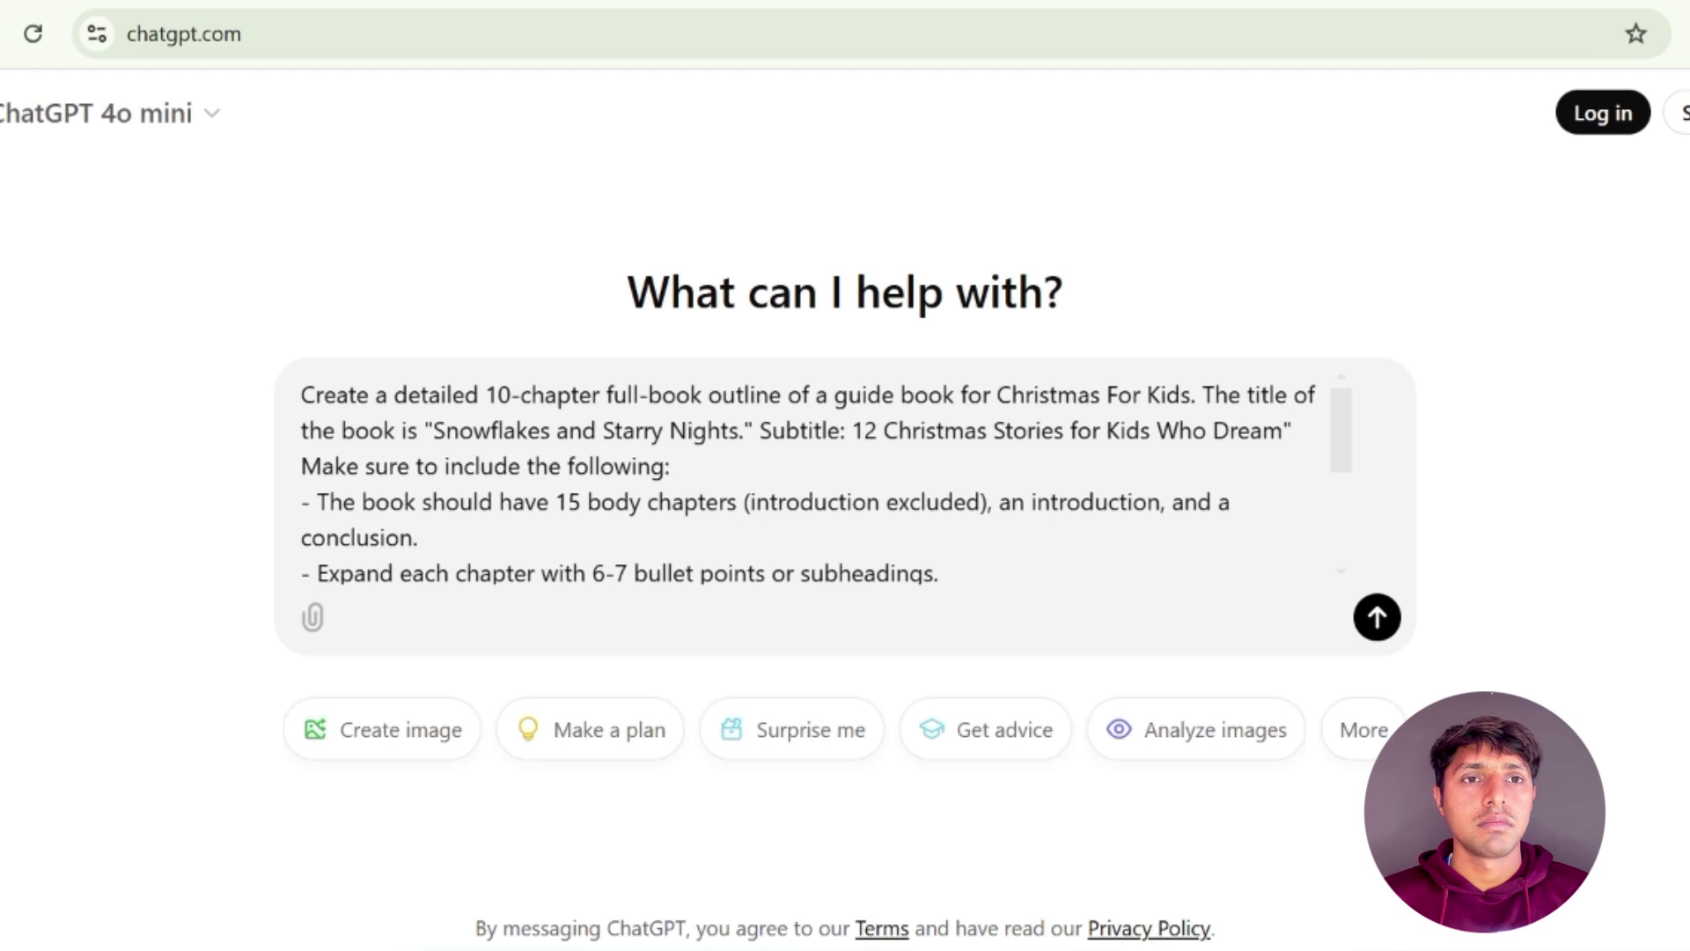
Set the number of body chapters in the outline prompt's first requirement to 10
drag(852, 429, 1283, 429)
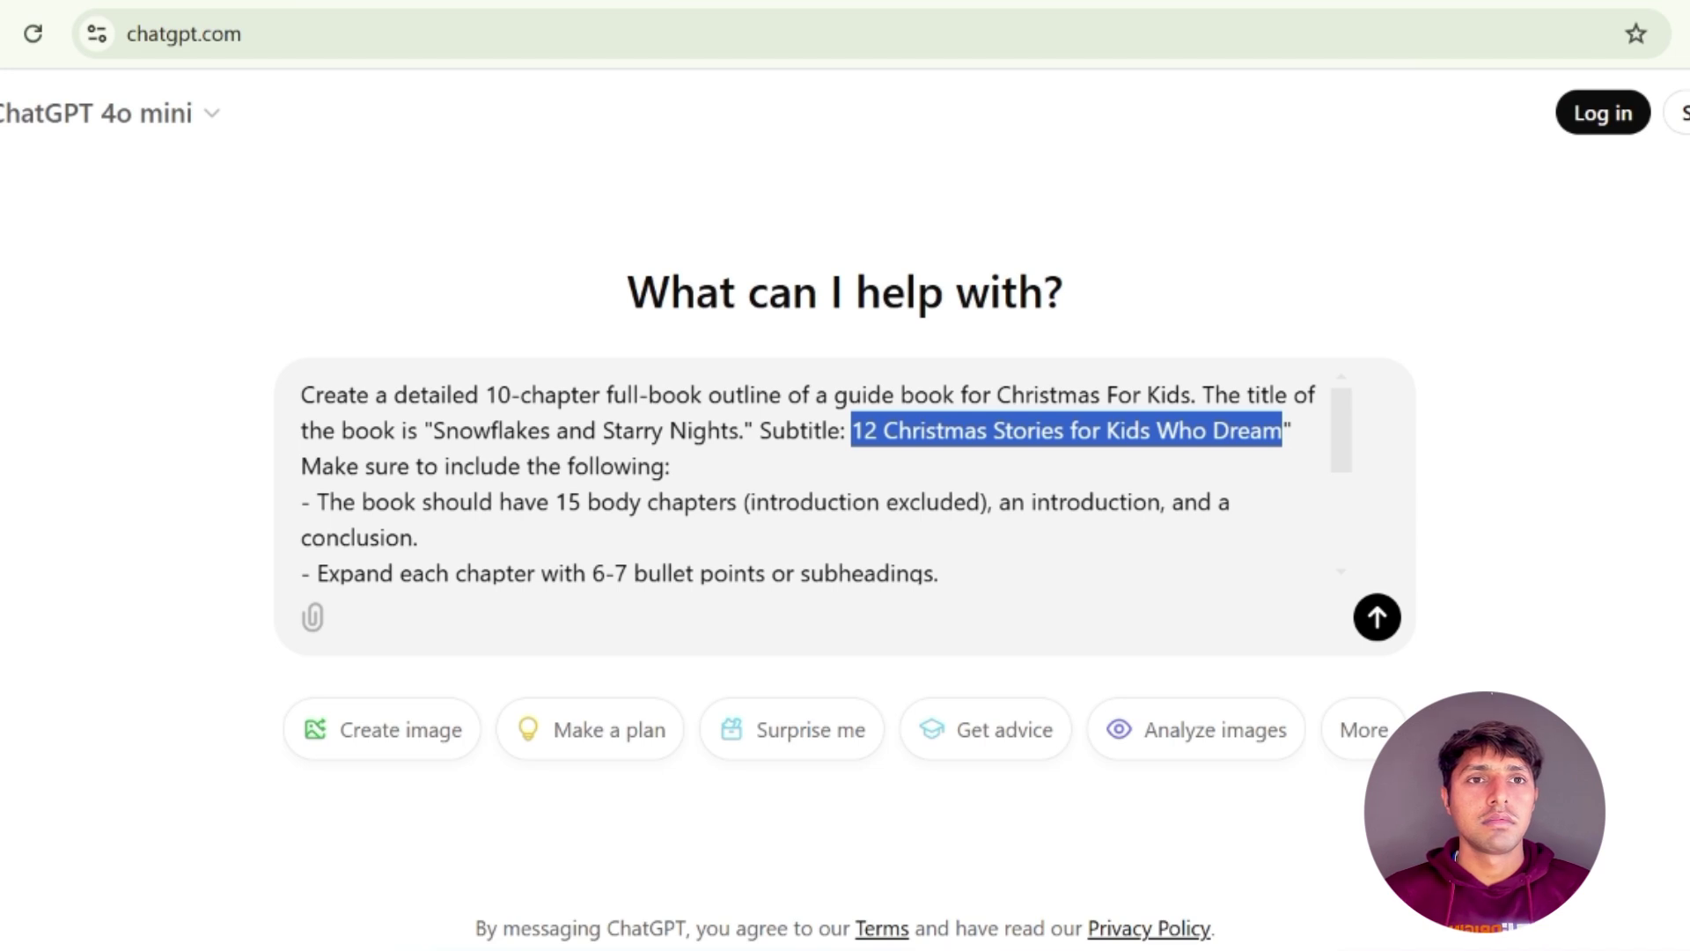
drag(581, 502, 556, 502)
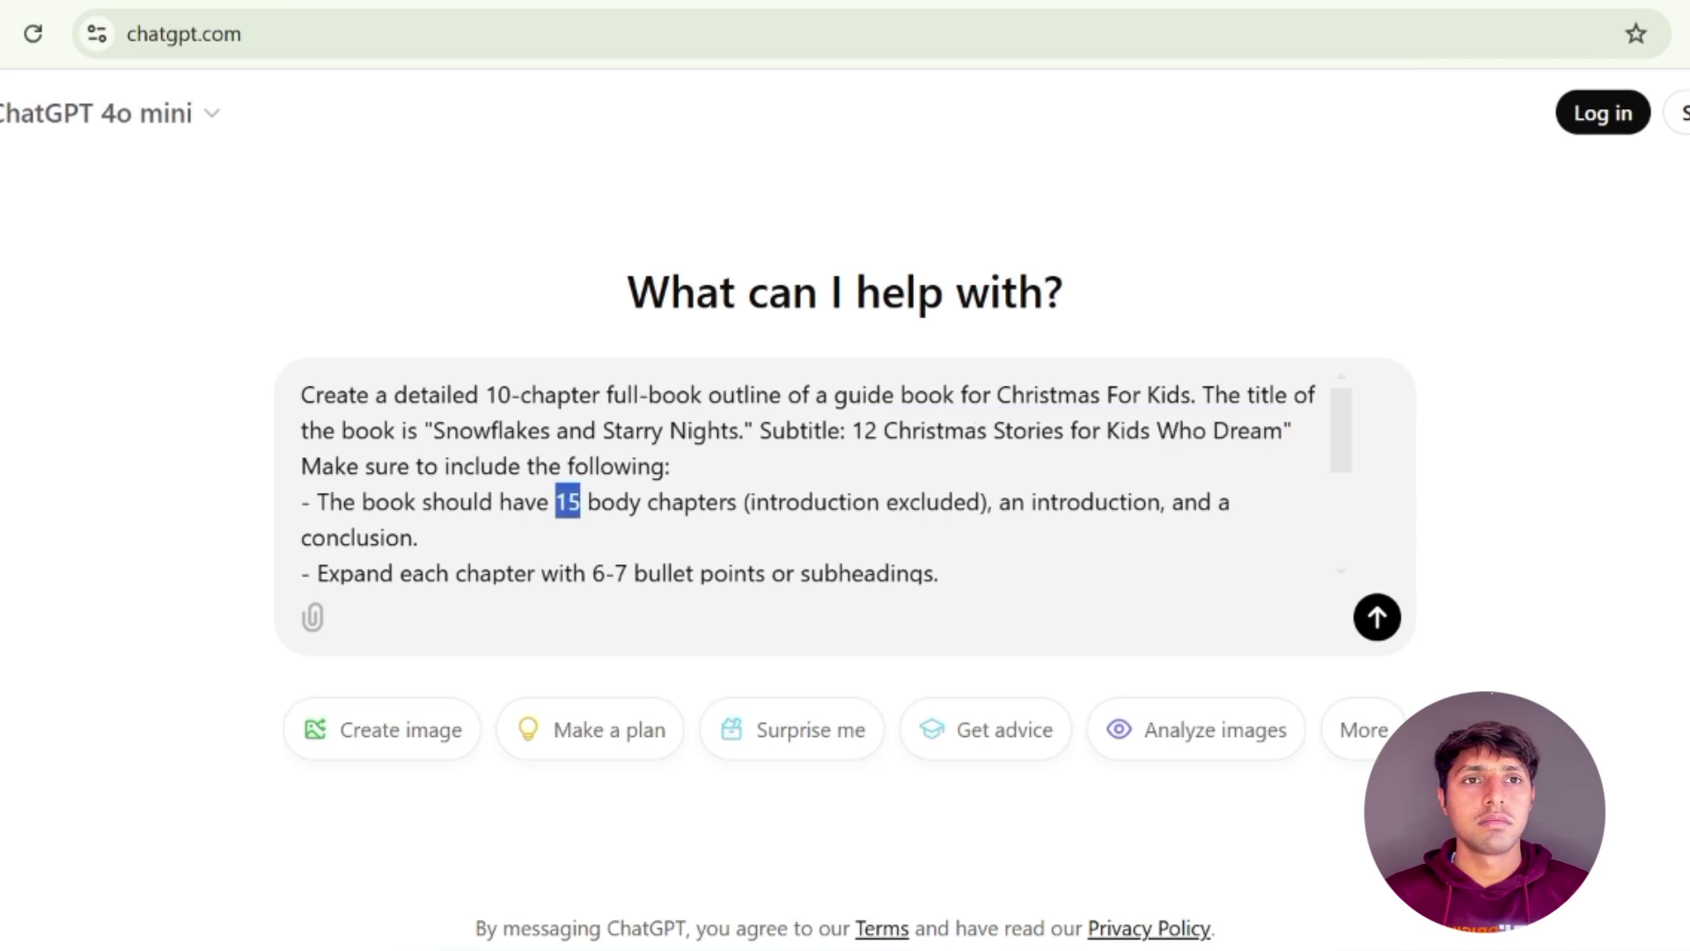
text(10)
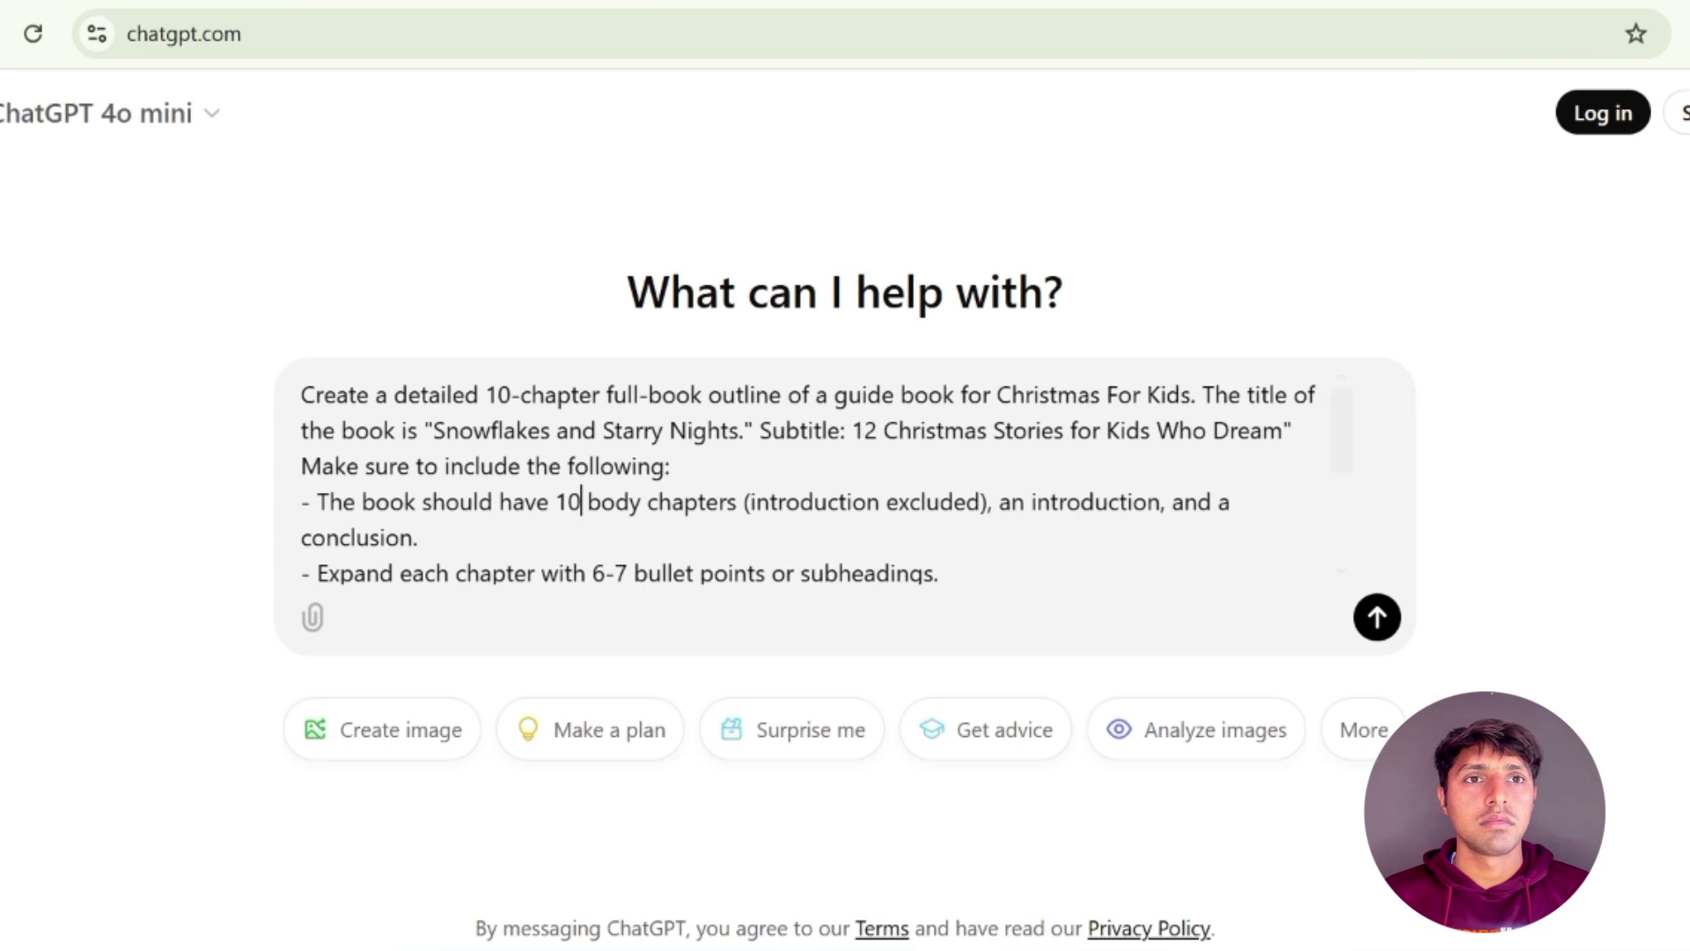
Submit the completed outline prompt after checking its remaining requirements, and review the generated outline from the conclusion back to the beginning
scroll(810, 480, down, 2)
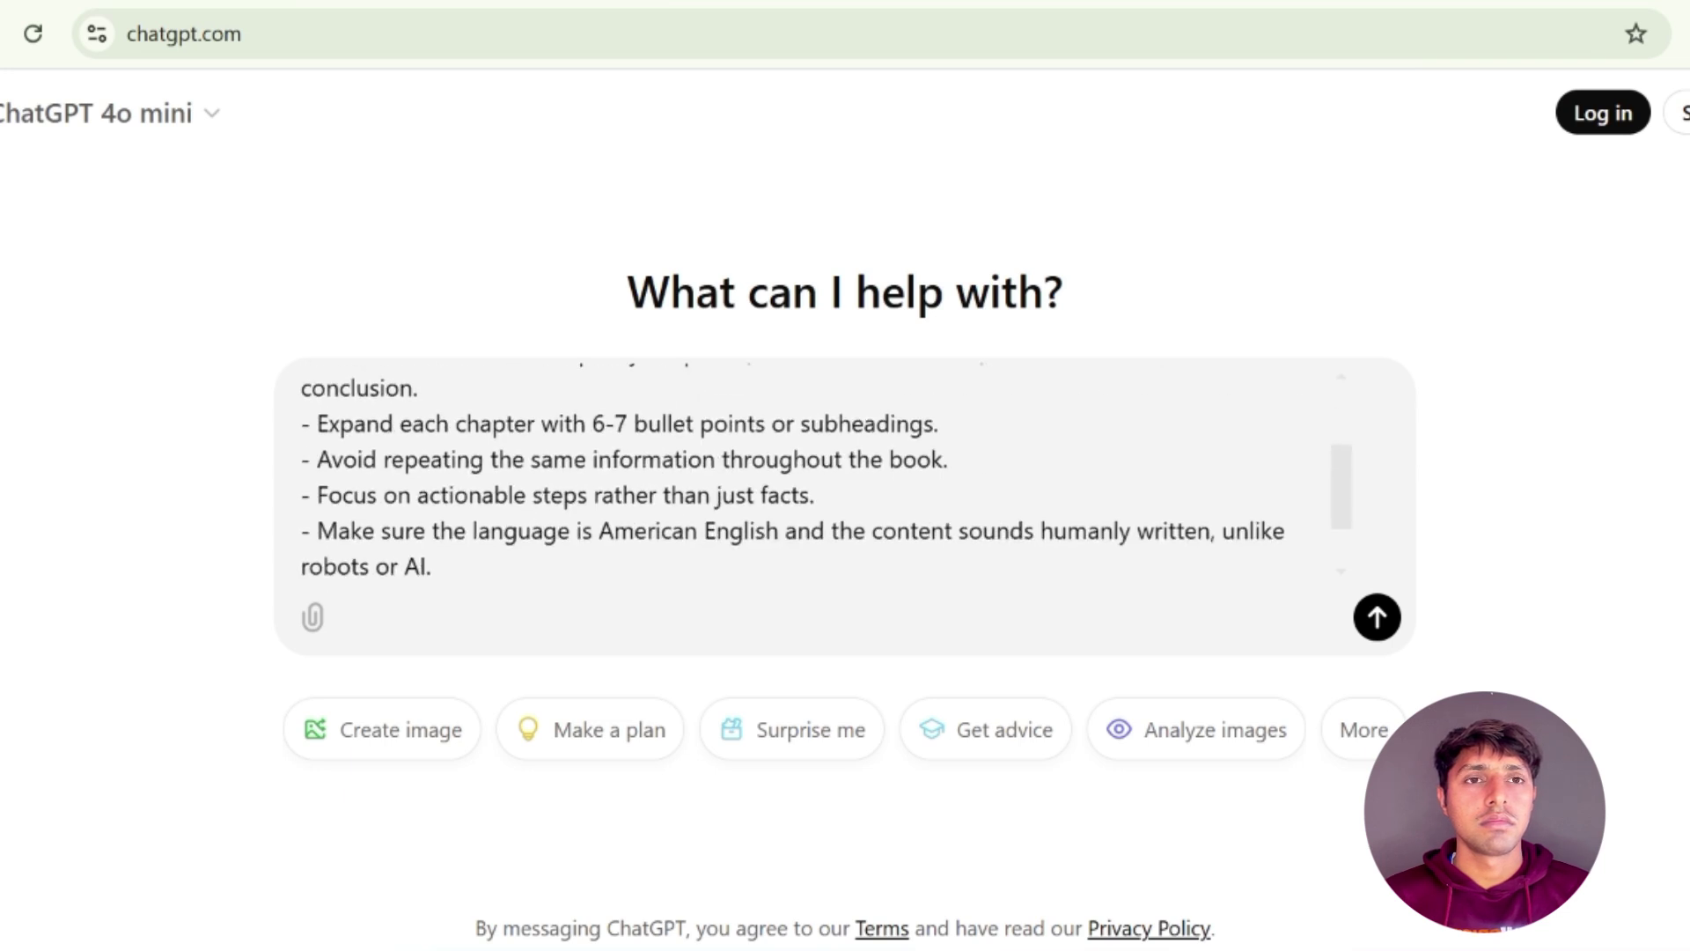
scroll(826, 468, down, 1)
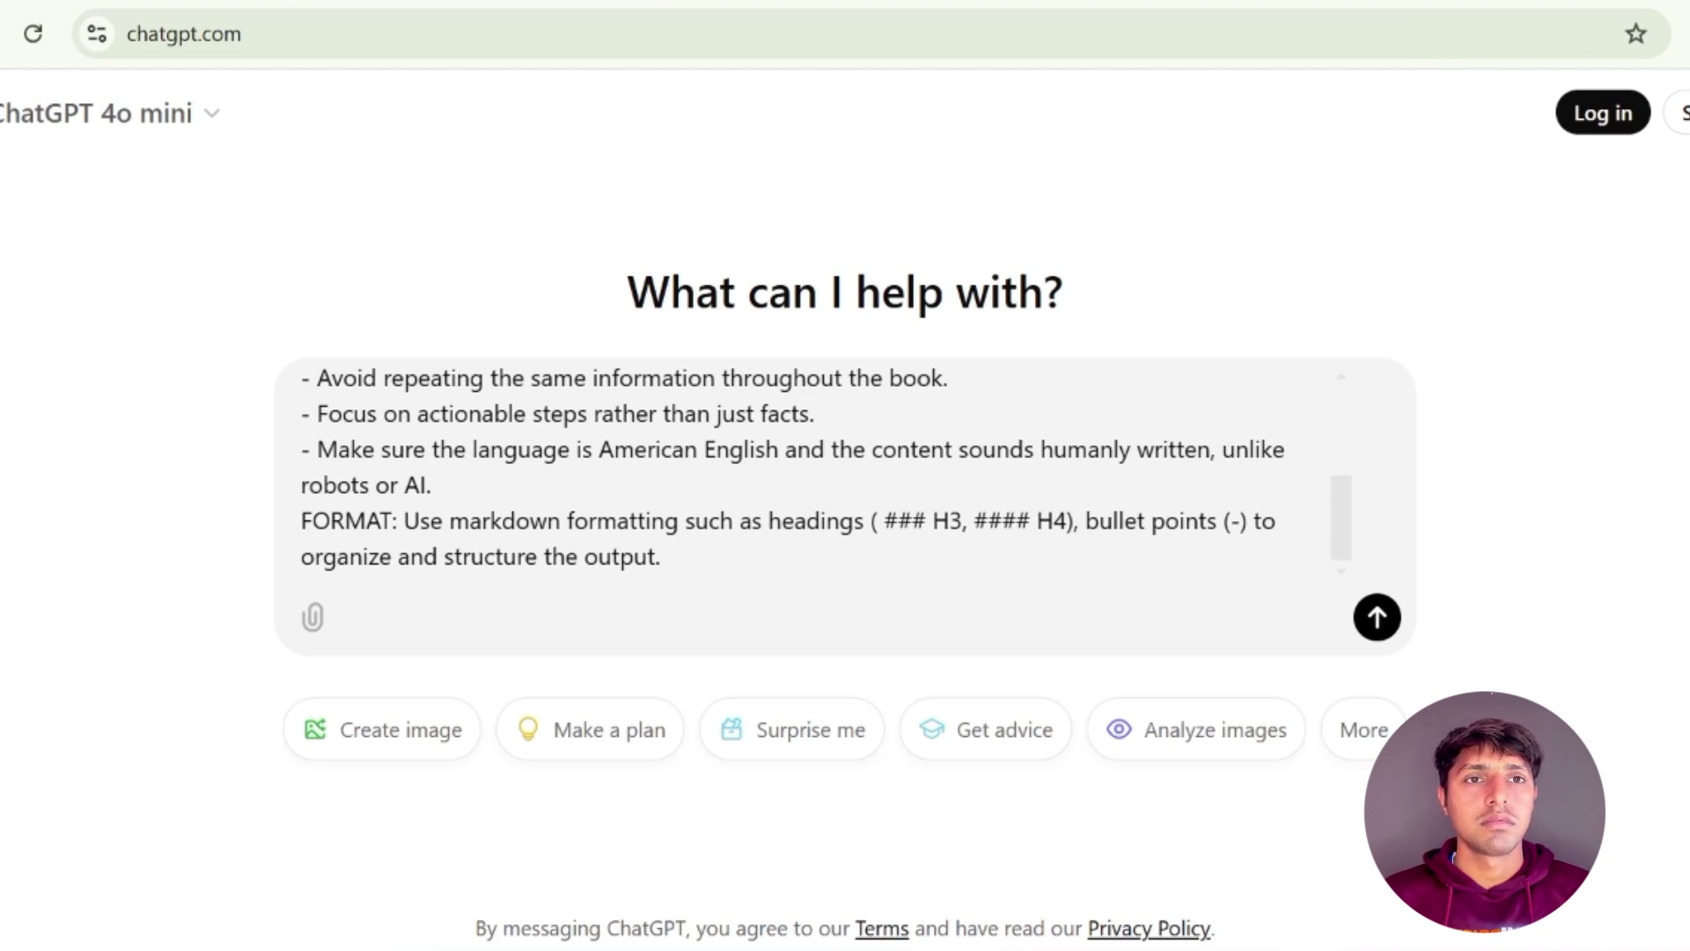
scroll(827, 468, up, 5)
click(581, 502)
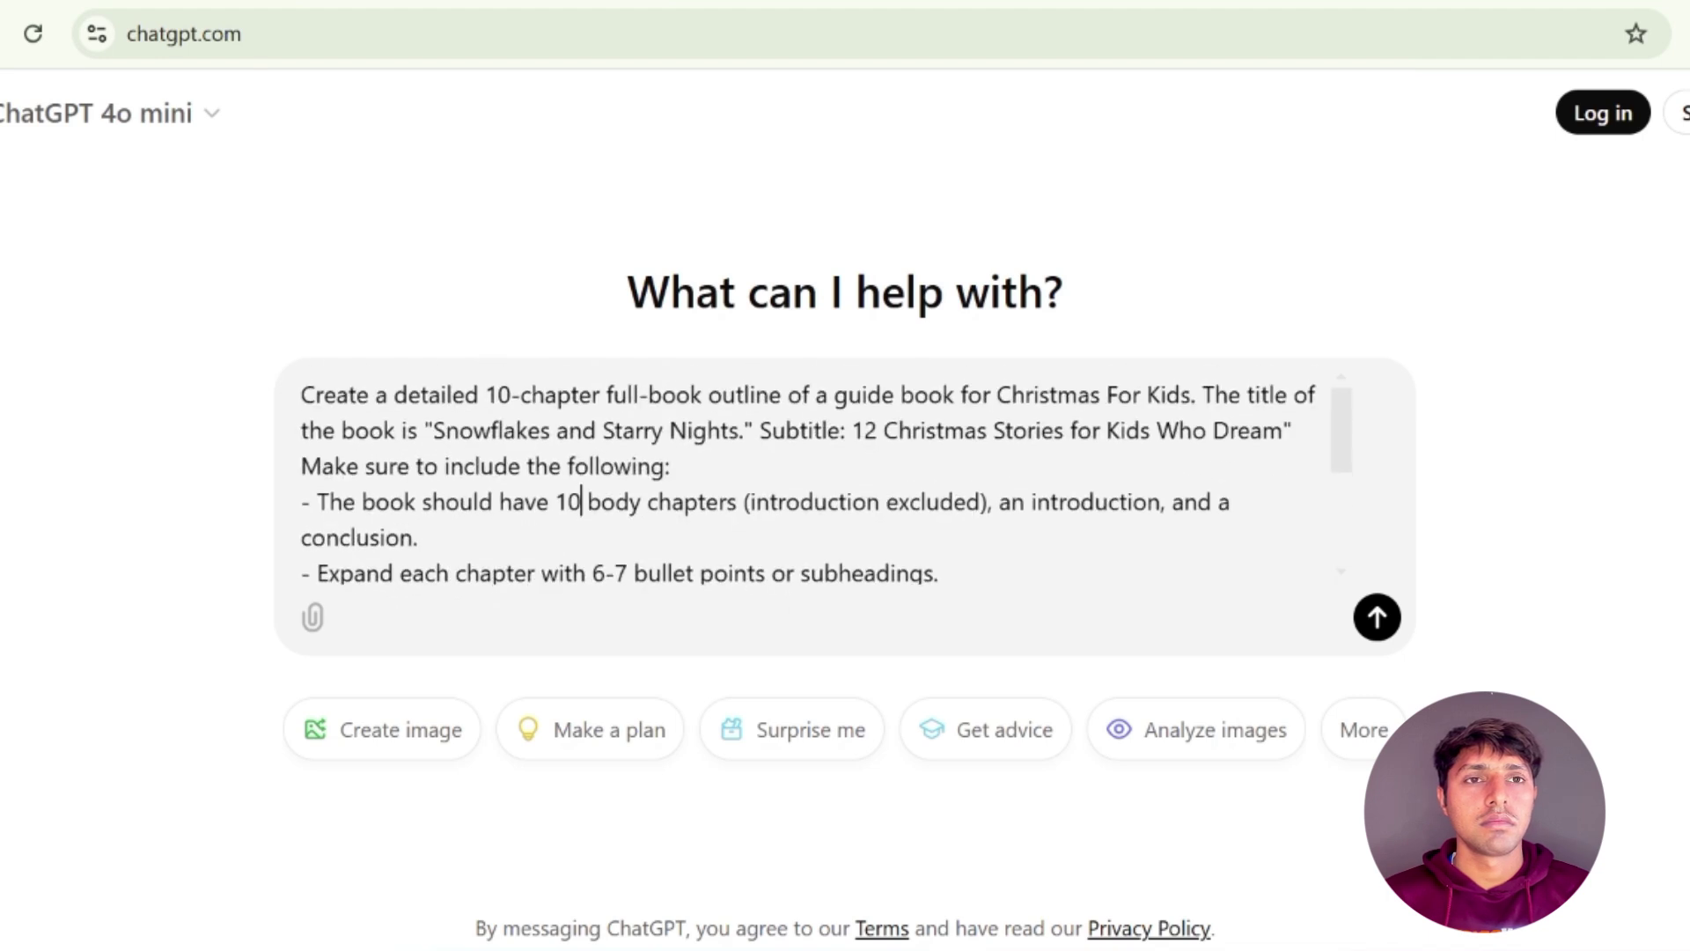
scroll(827, 468, down, 5)
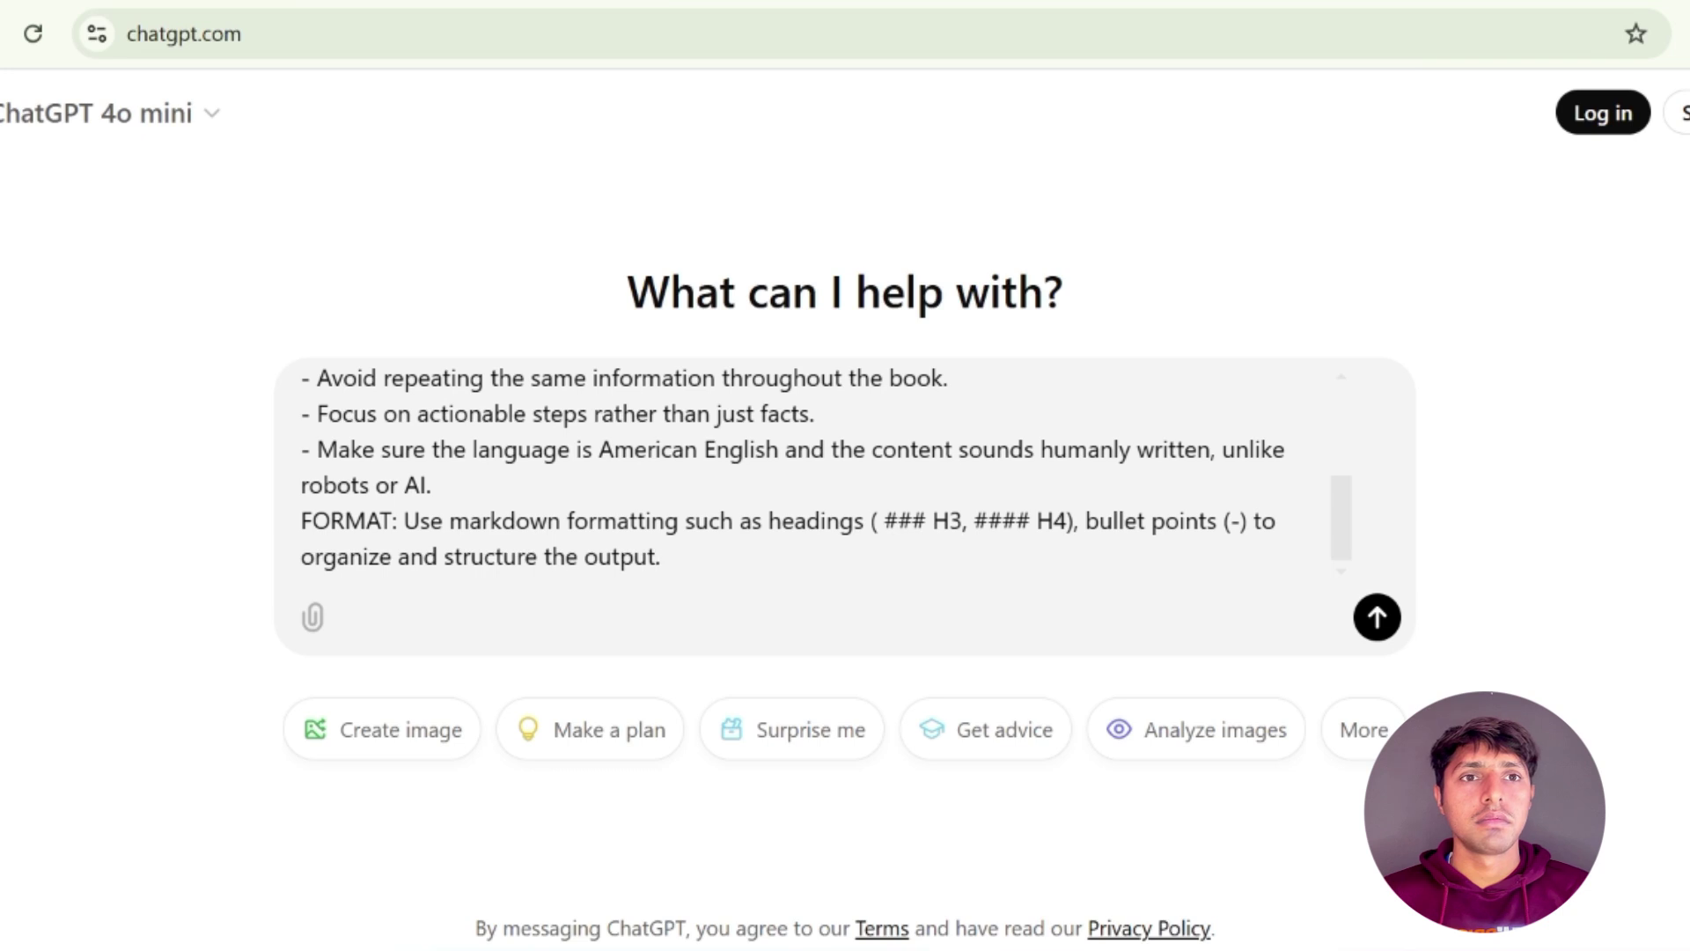
click(1376, 621)
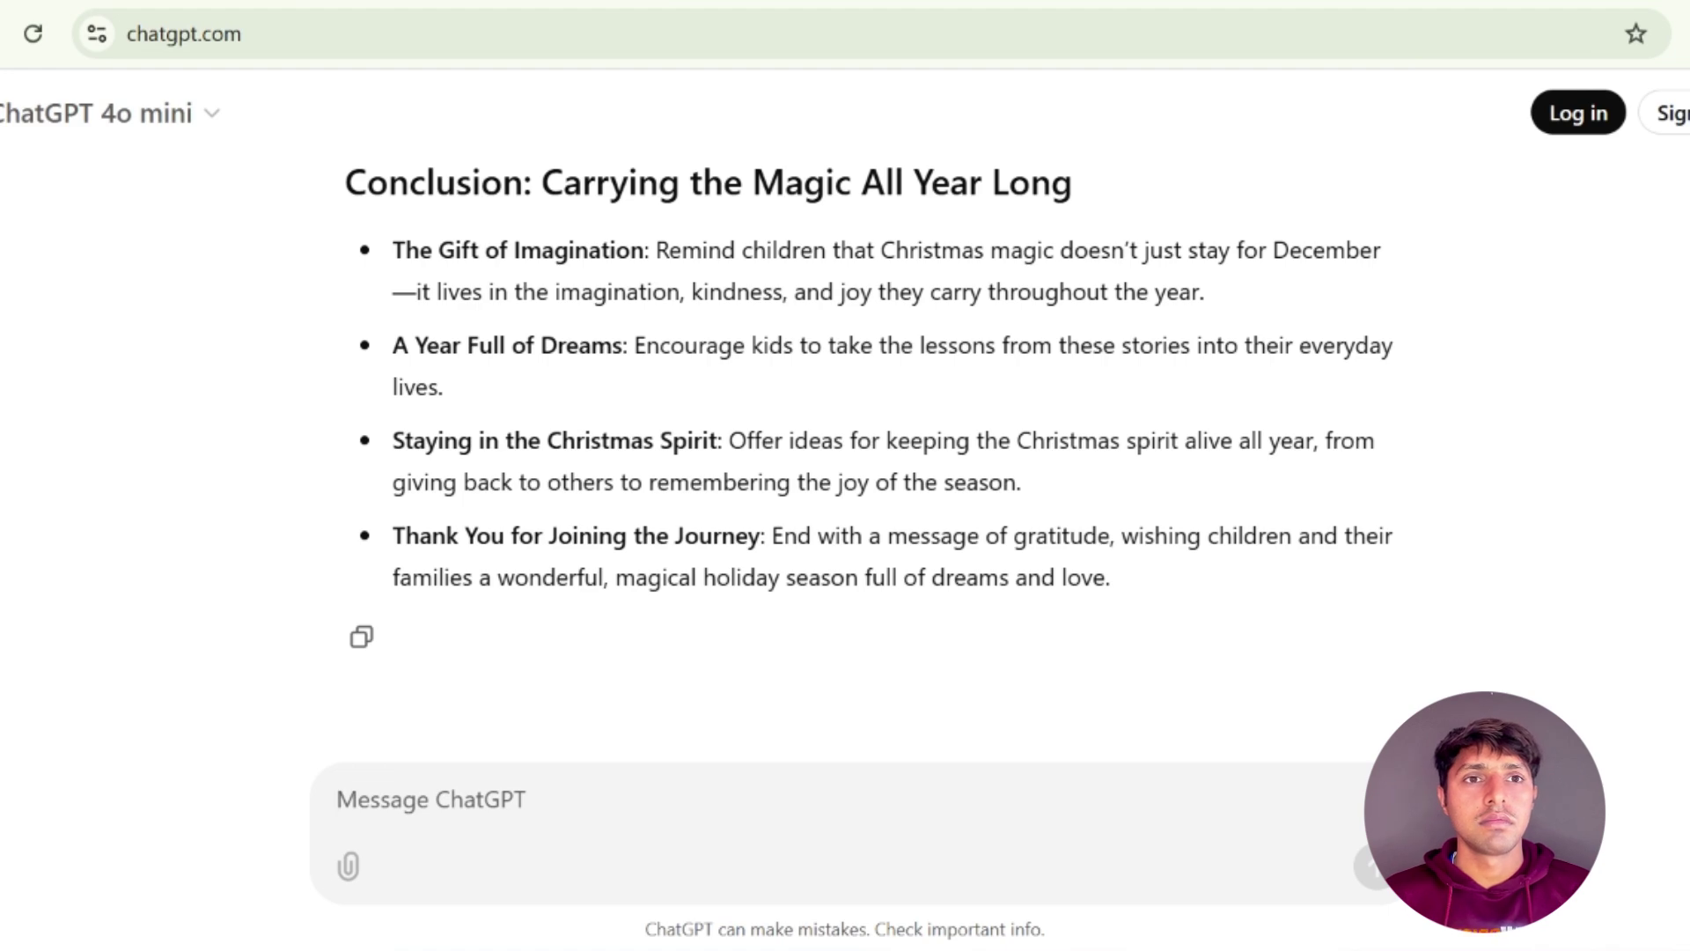
scroll(711, 323, up, 10)
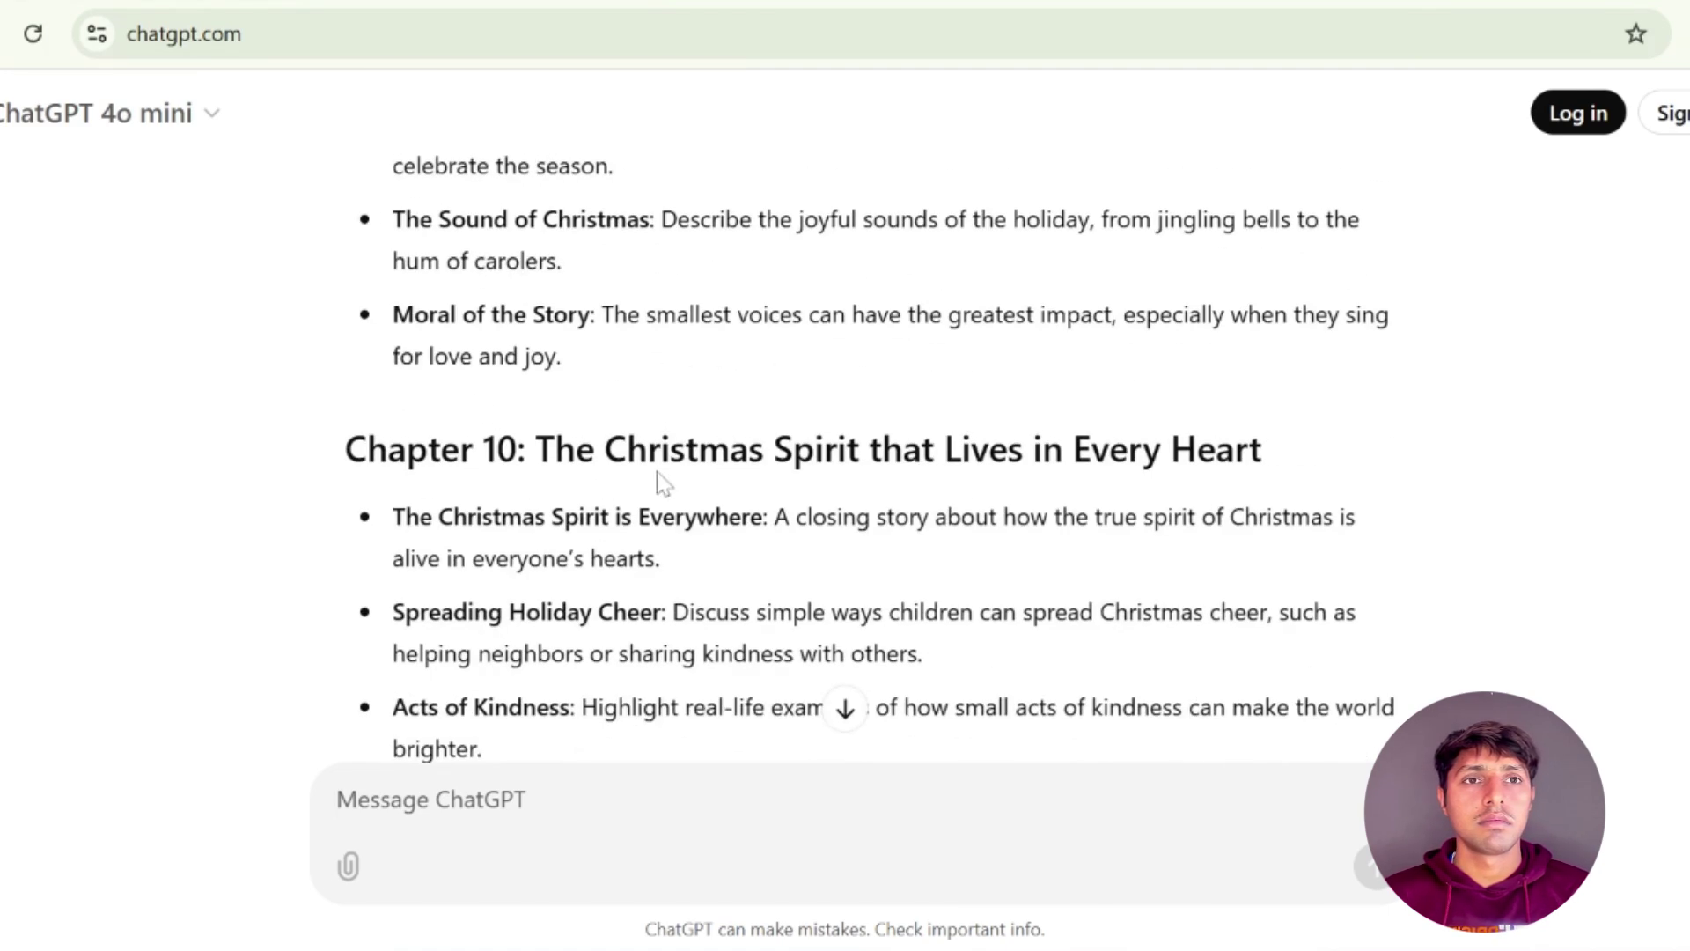
scroll(672, 483, up, 15)
scroll(675, 483, up, 15)
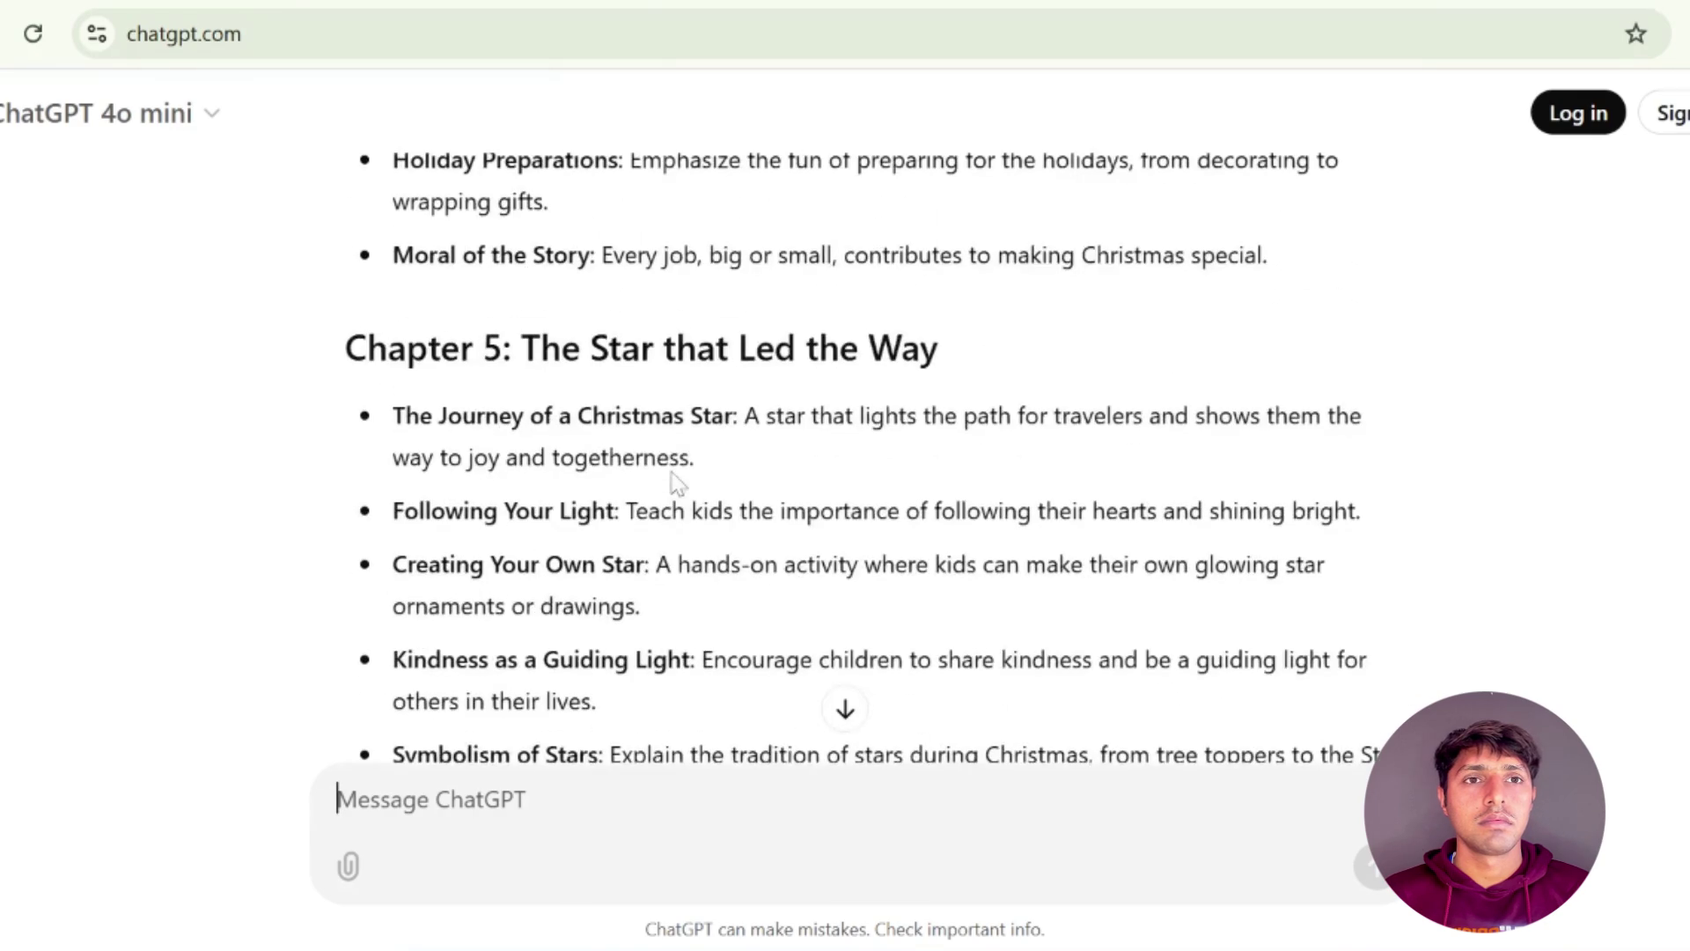
scroll(674, 484, up, 12)
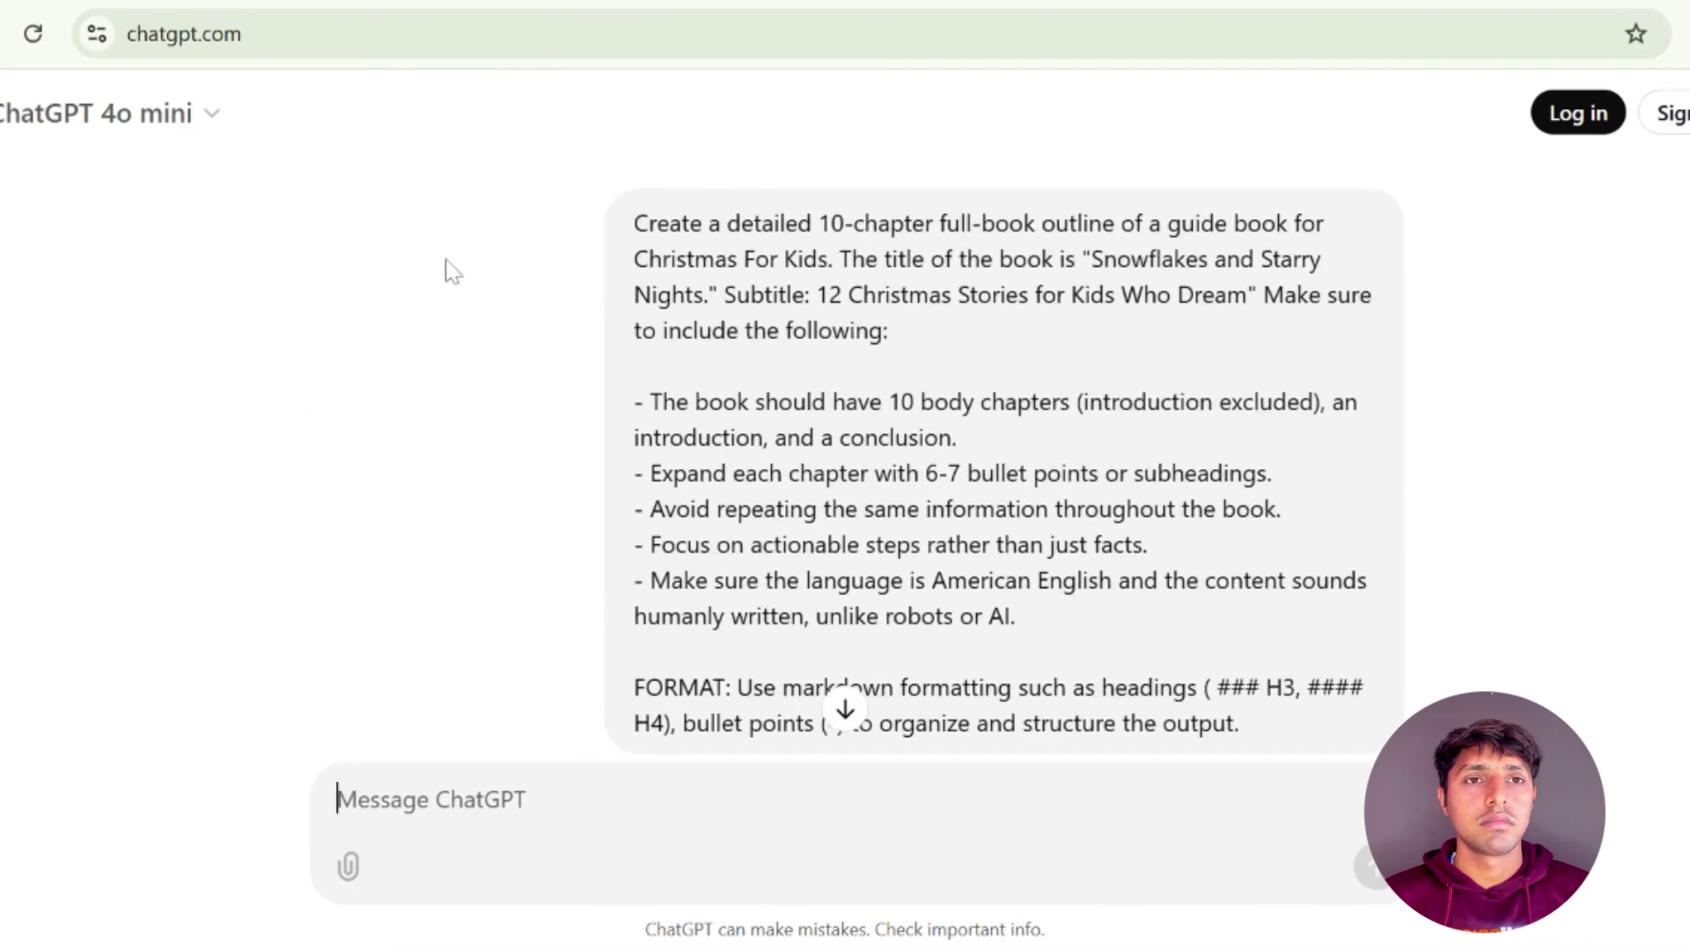
Open a second ChatGPT session in a new browser tab through a Google search for chatgpt, staying logged out
key(ctrl+t)
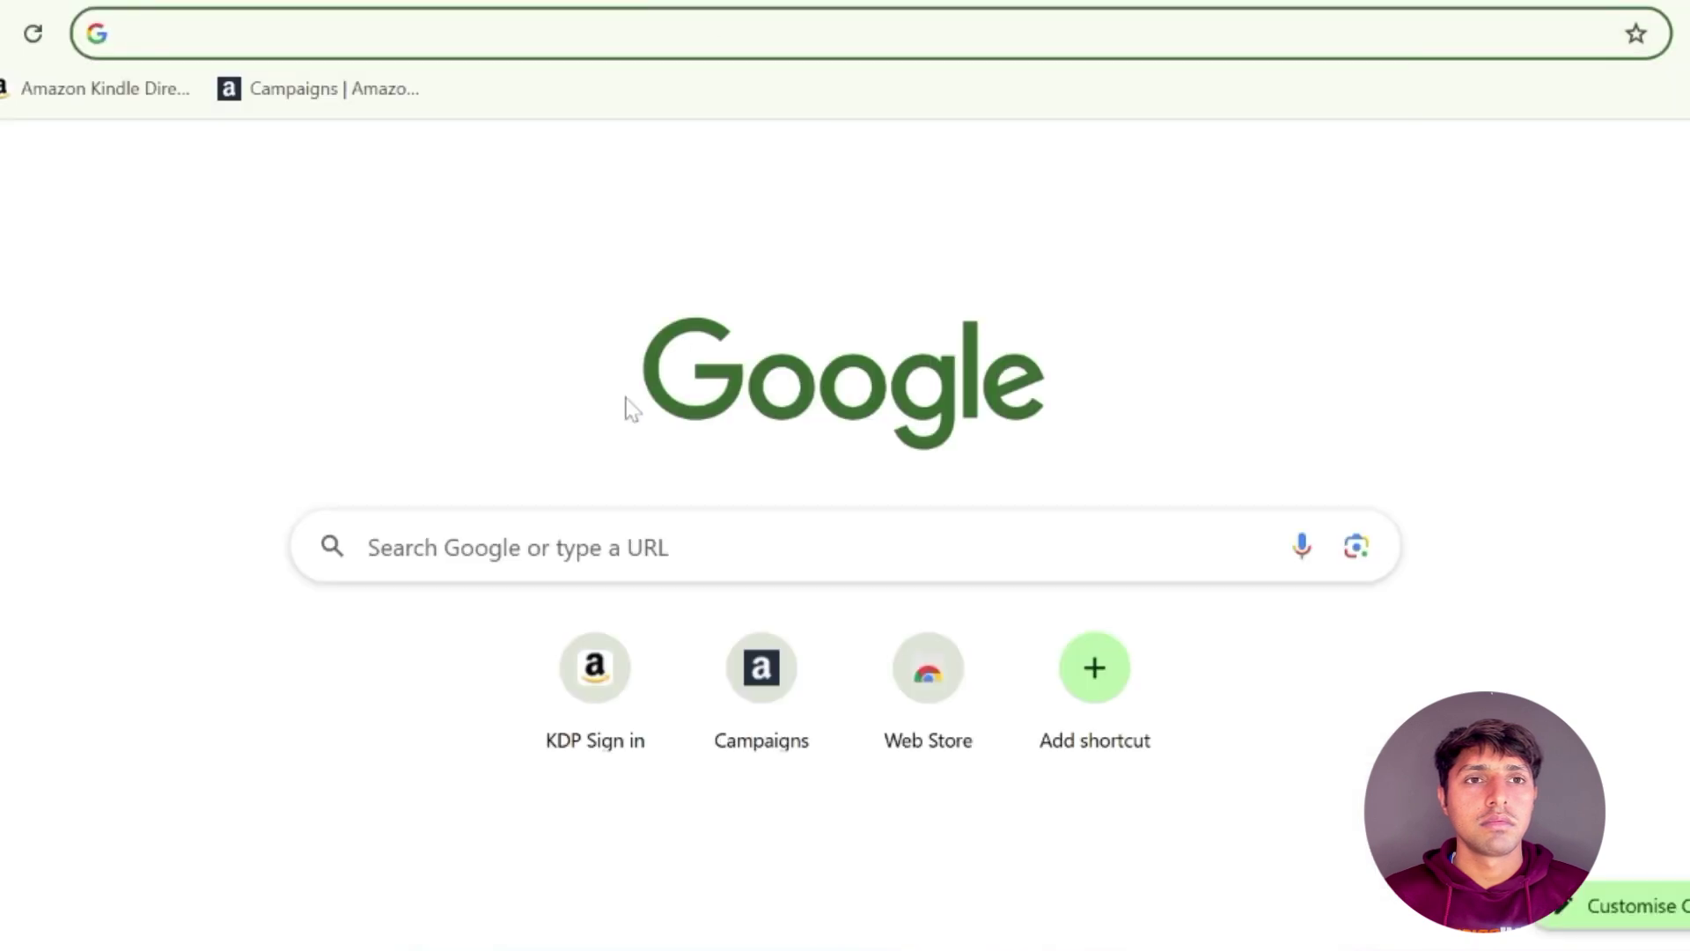
click(599, 546)
click(402, 614)
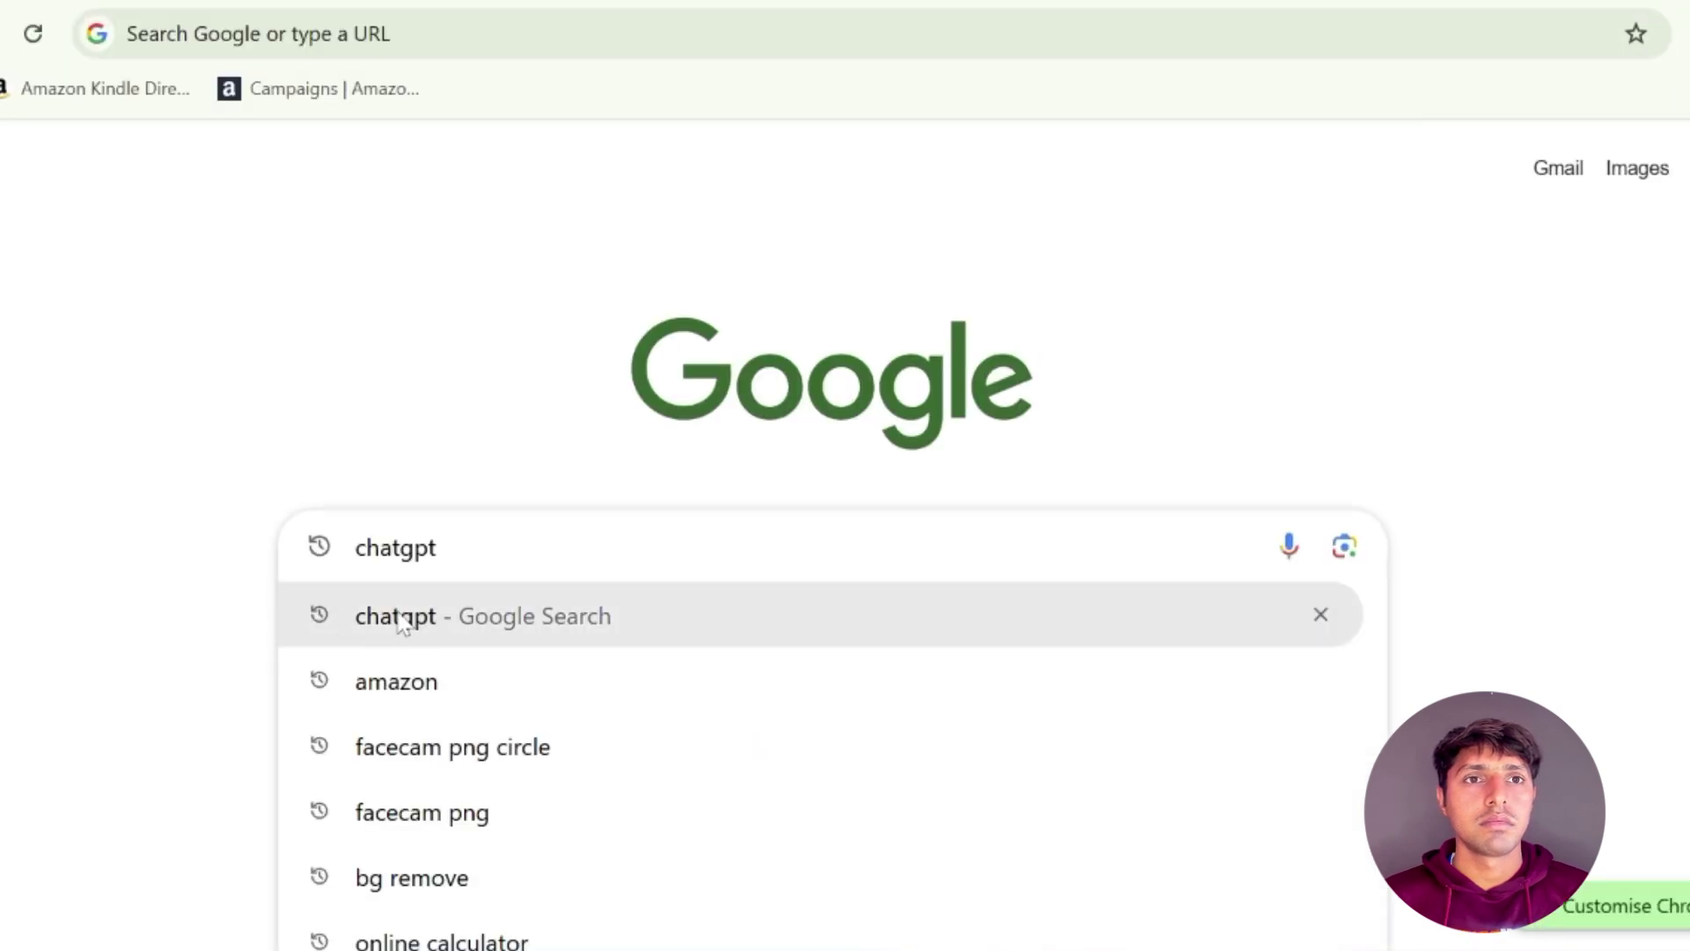
scroll(331, 502, down, 5)
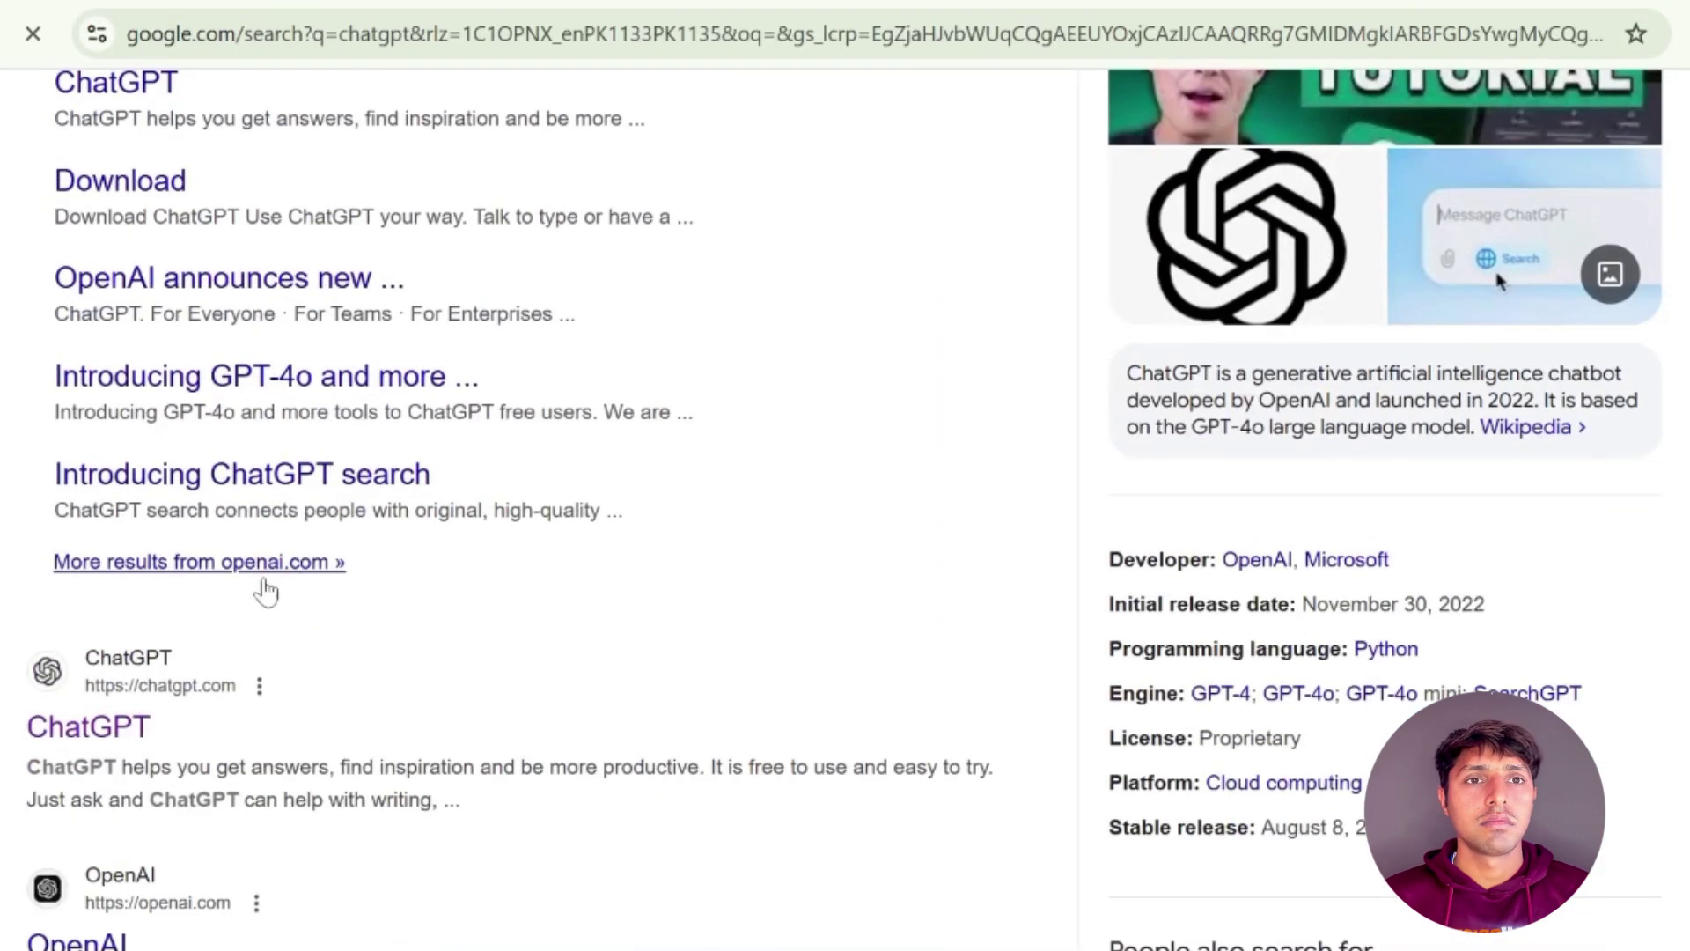
click(79, 729)
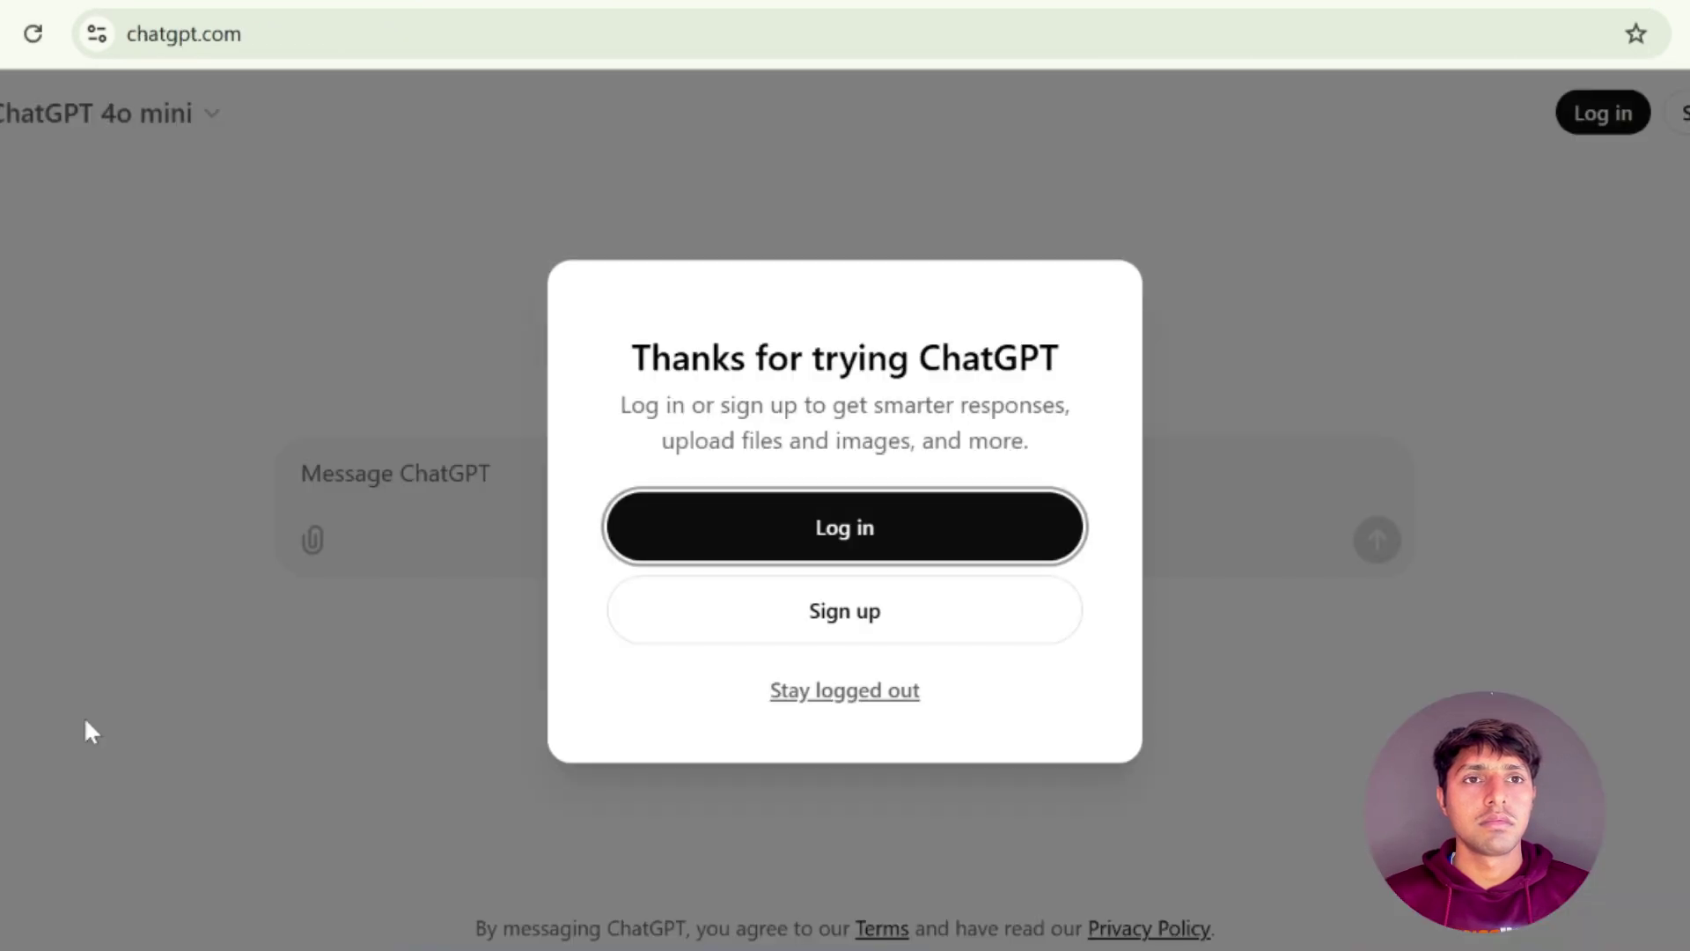
click(848, 693)
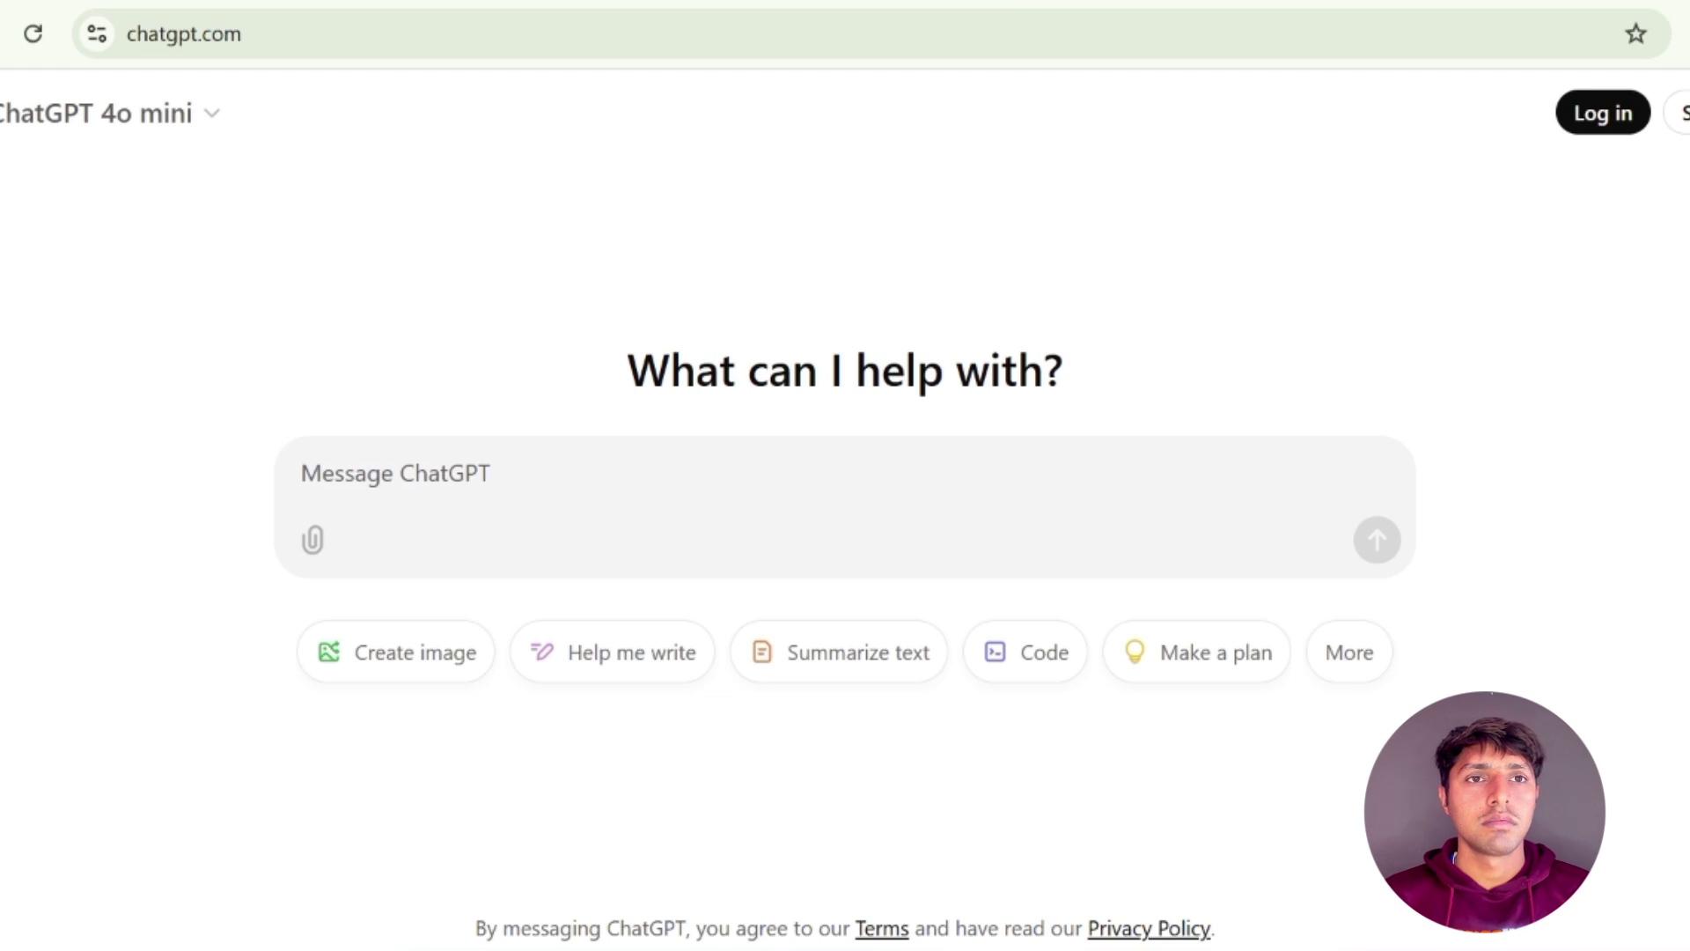
key(ctrl+v)
key(Return)
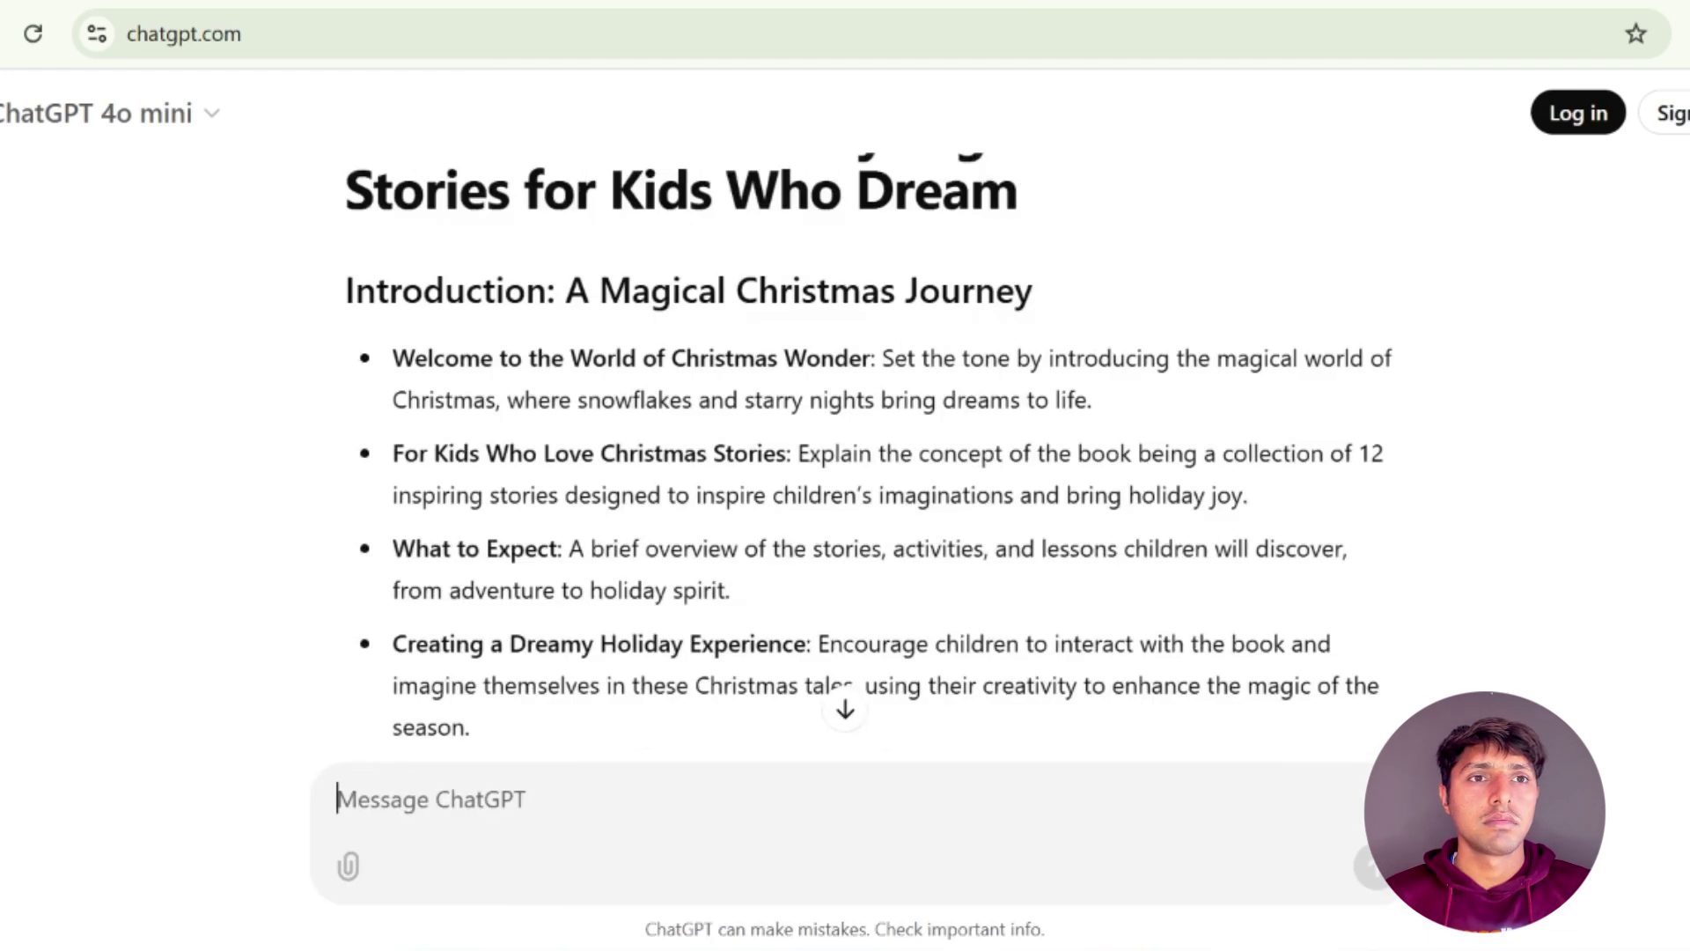
scroll(793, 351, up, 3)
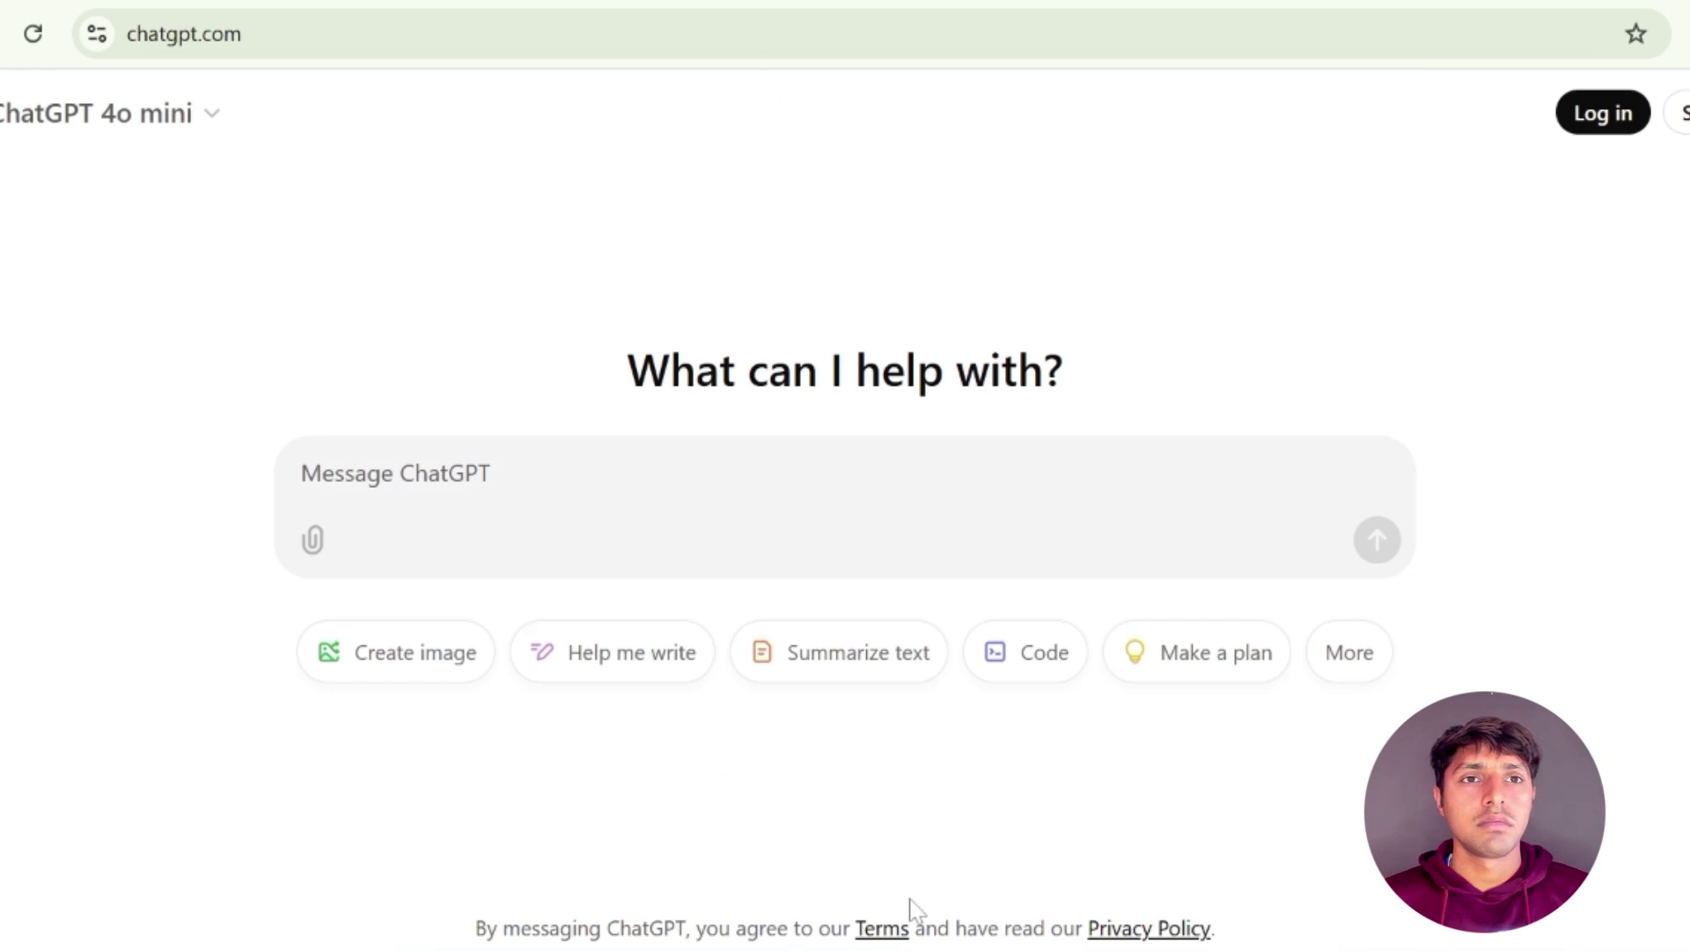
Copy the entire full text prompt from Aa PROMPT Aa.docx in WPS and paste it into the new ChatGPT chat's message
mouse_move(902, 950)
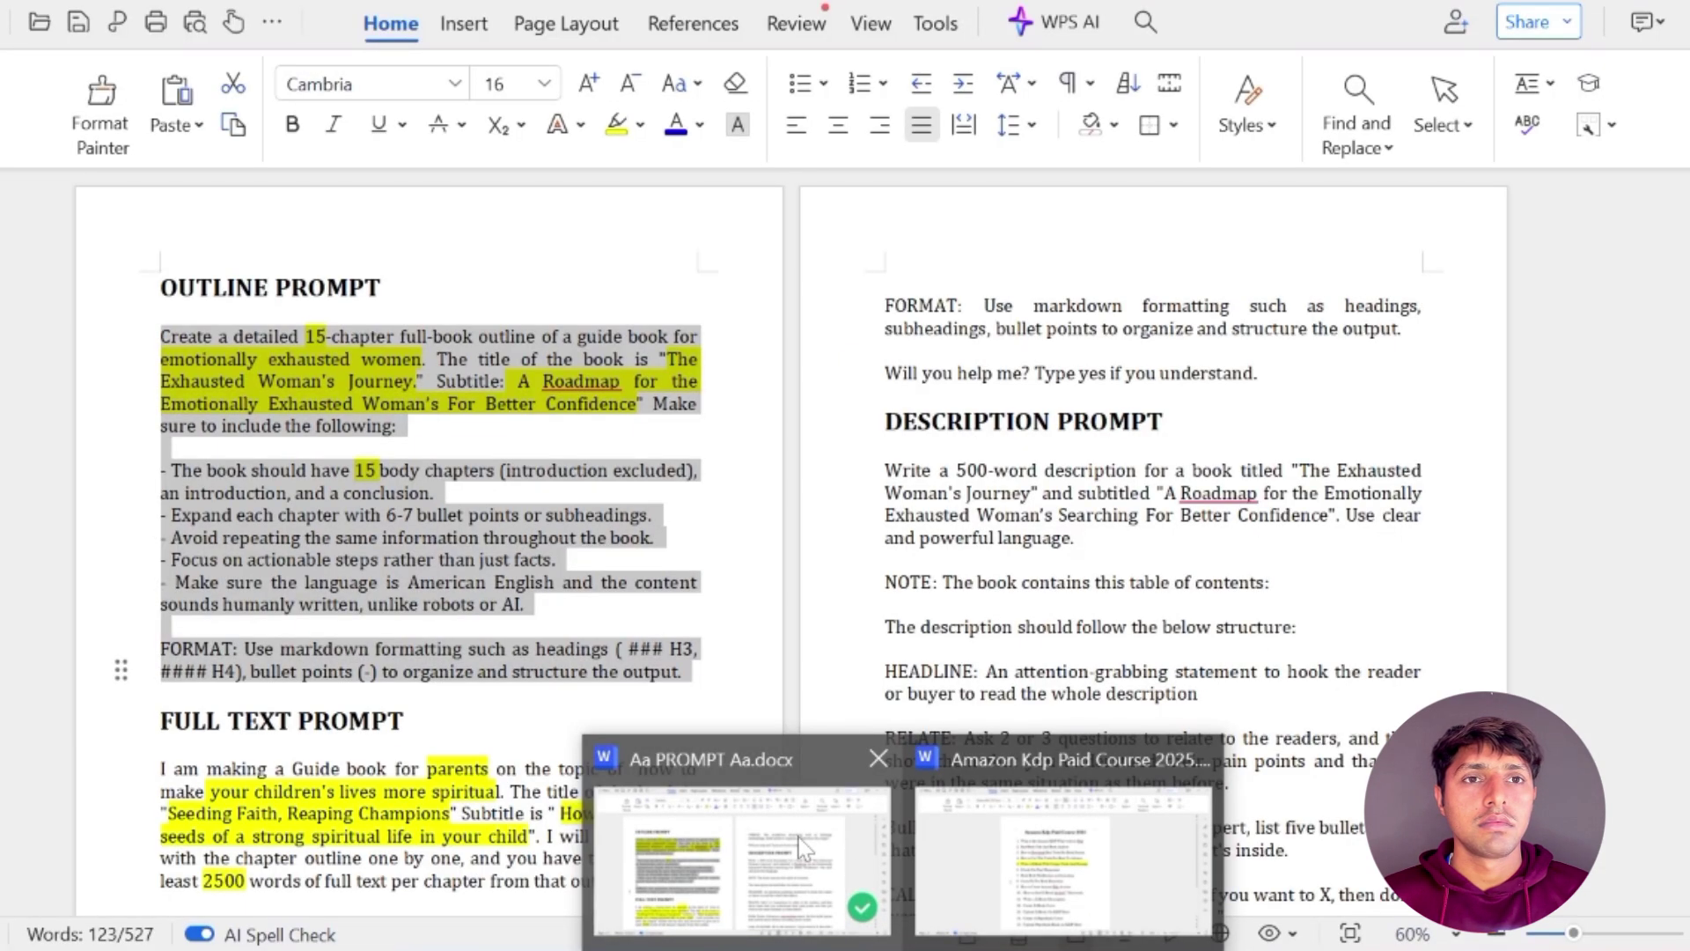
click(742, 858)
scroll(792, 542, down, 3)
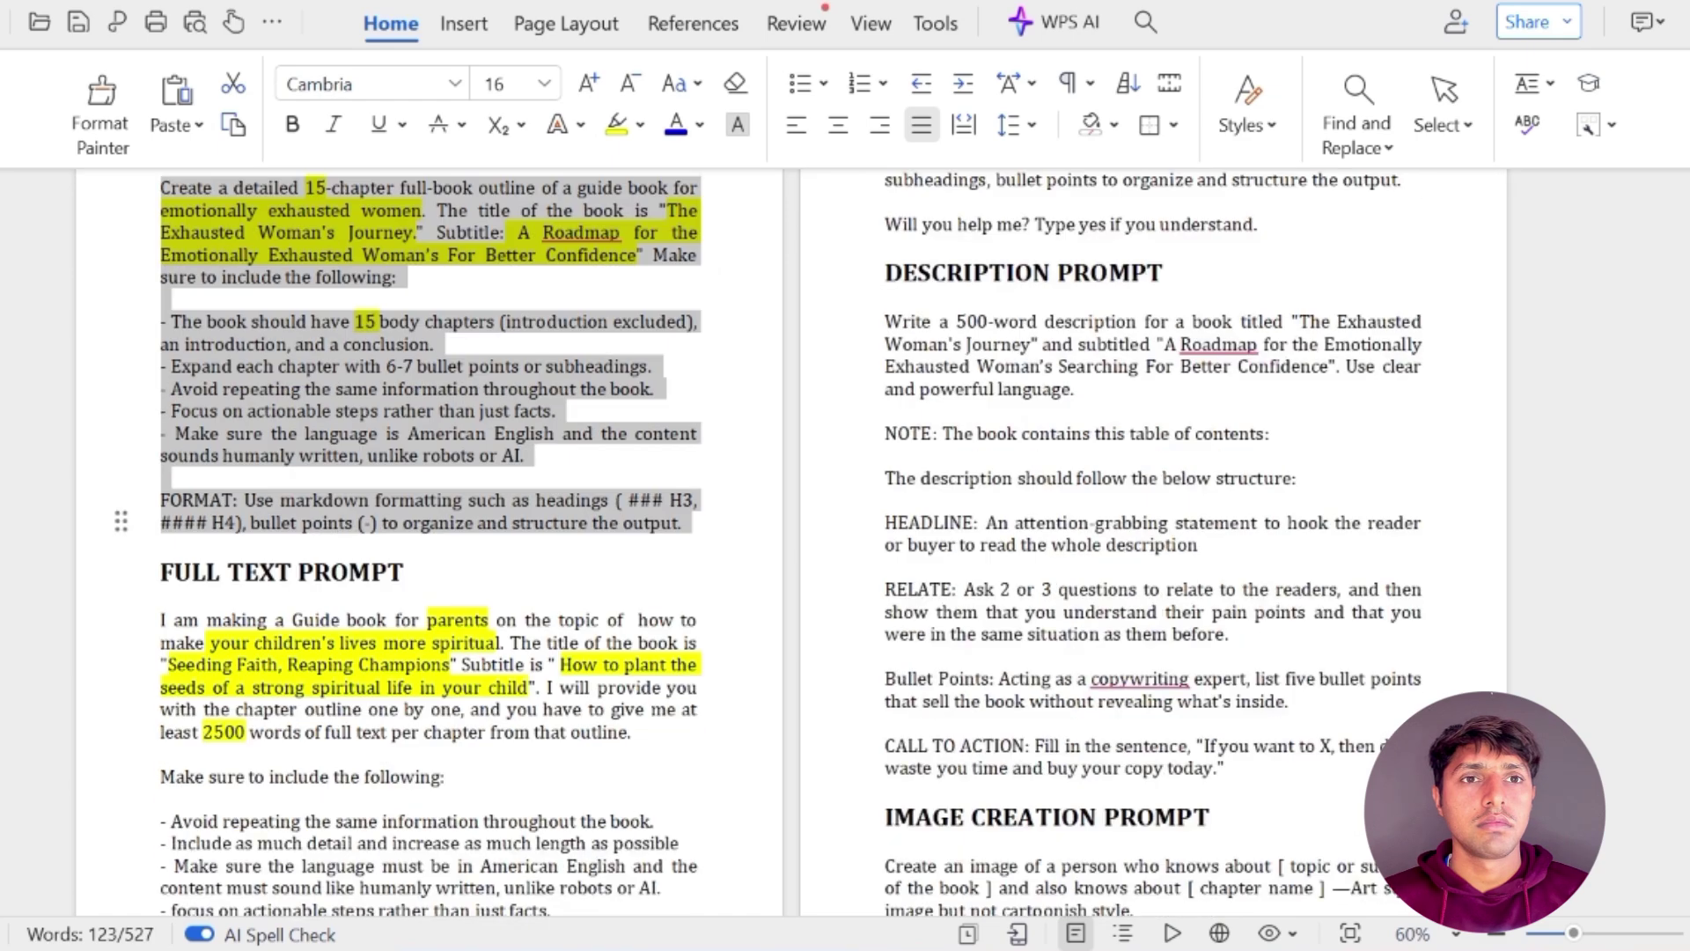
drag(160, 572, 276, 573)
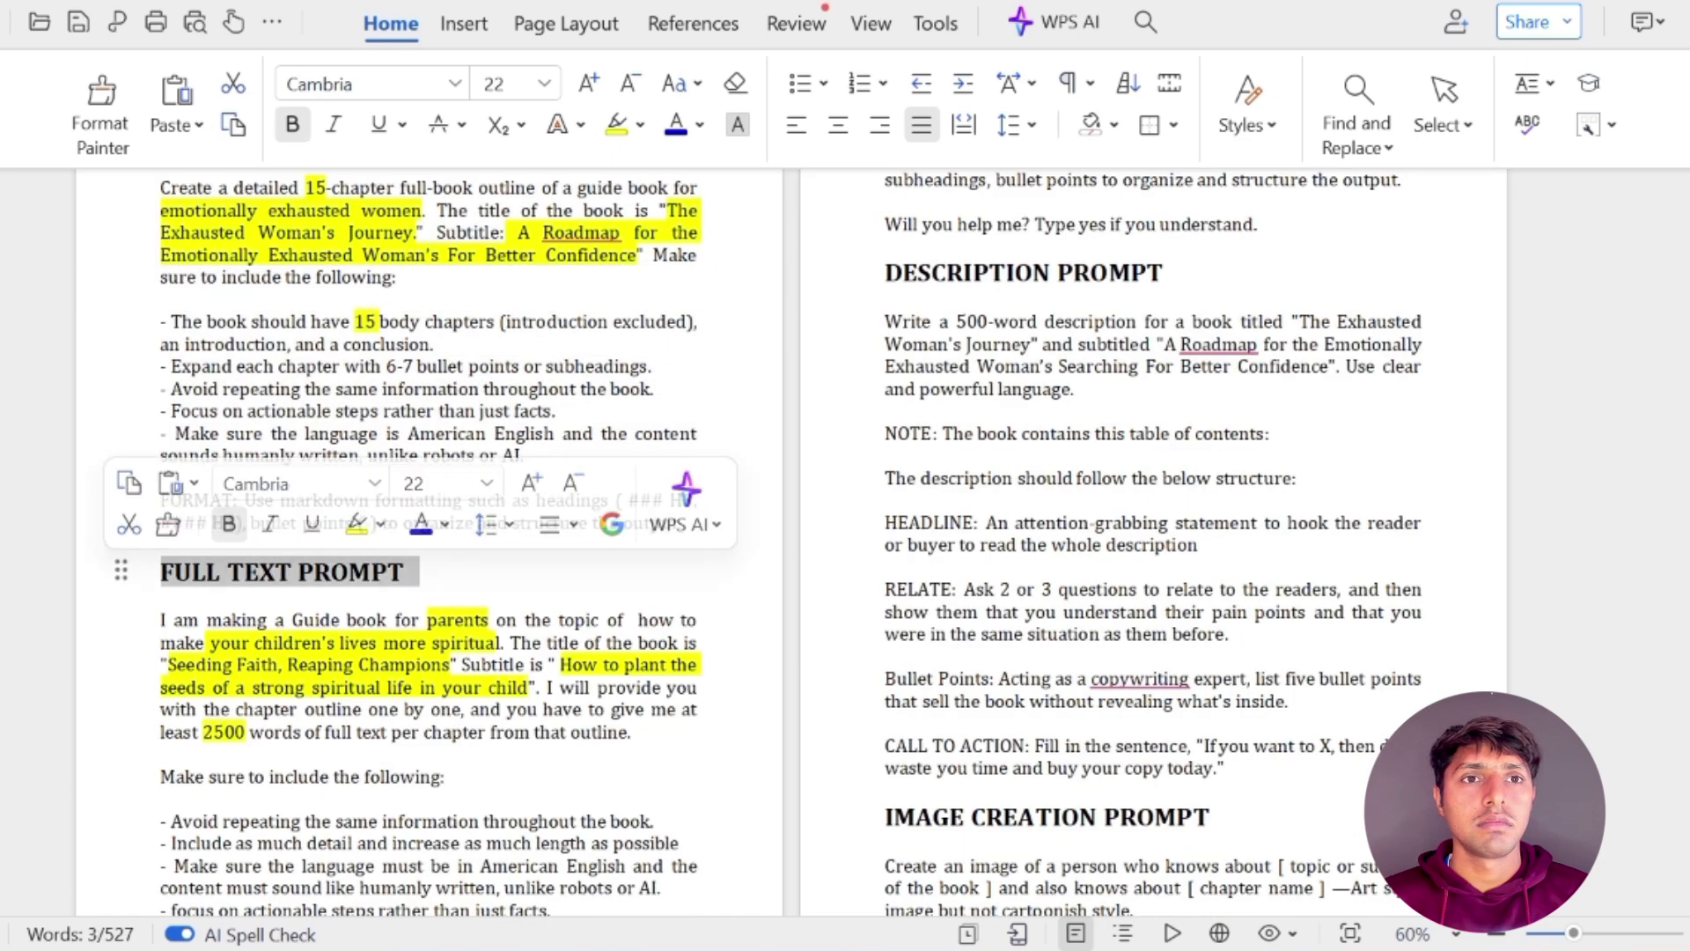
click(161, 597)
scroll(161, 597, down, 3)
scroll(792, 542, up, 7)
scroll(792, 543, down, 6)
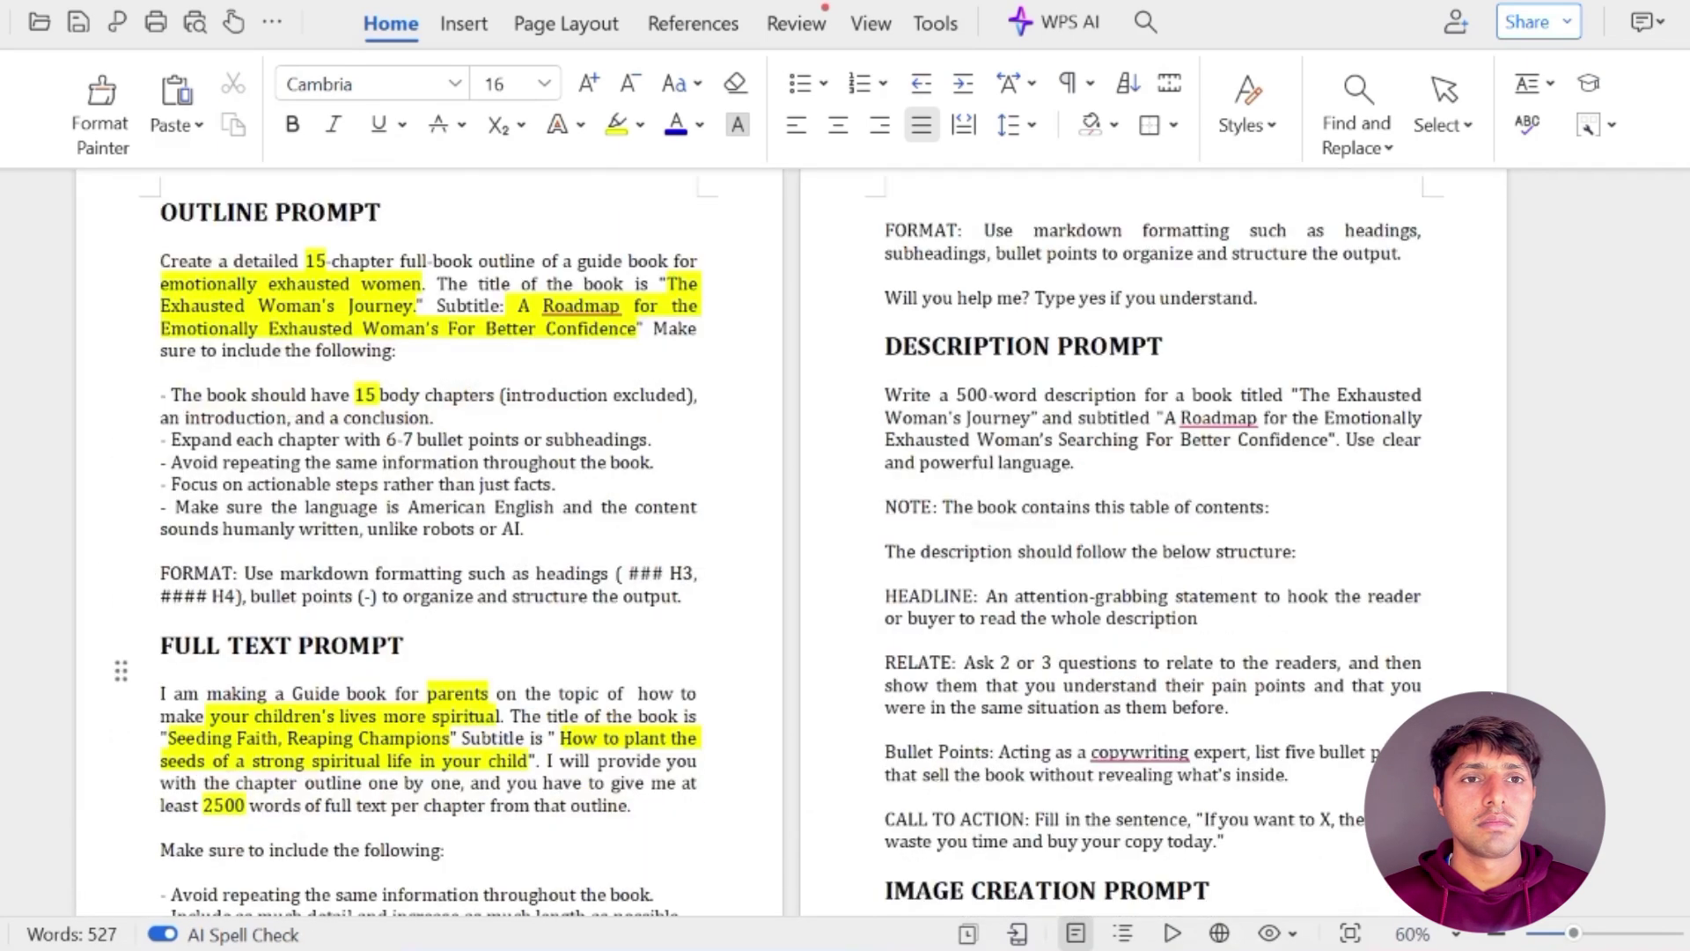
drag(172, 678, 1268, 371)
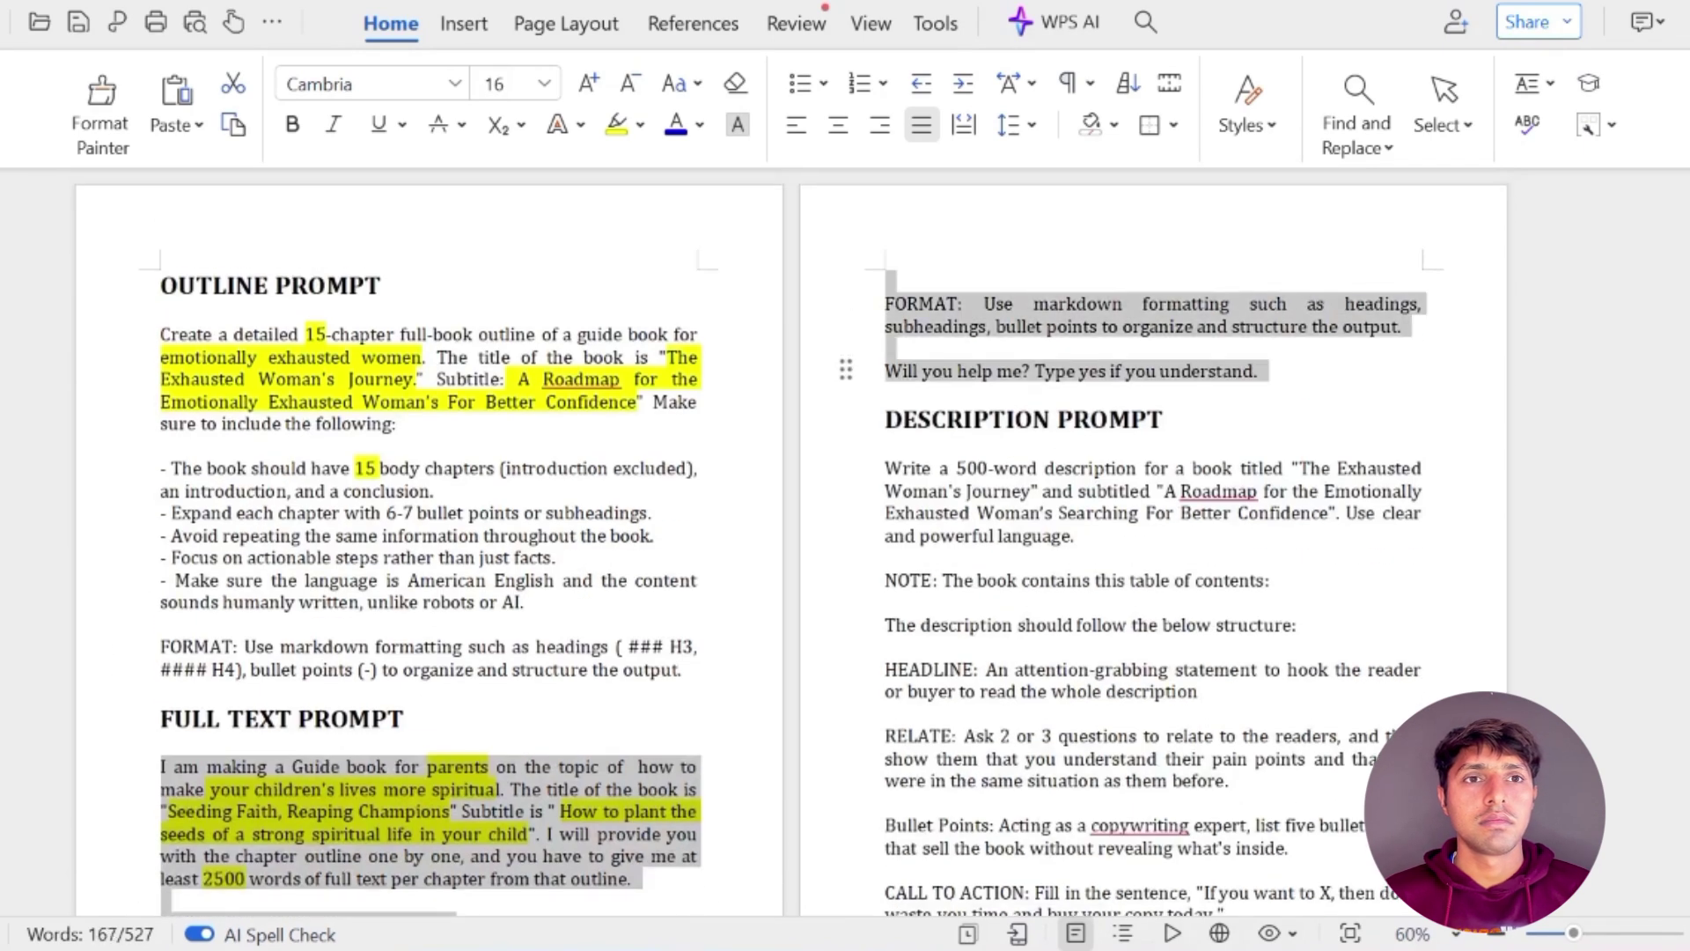
right_click(1182, 329)
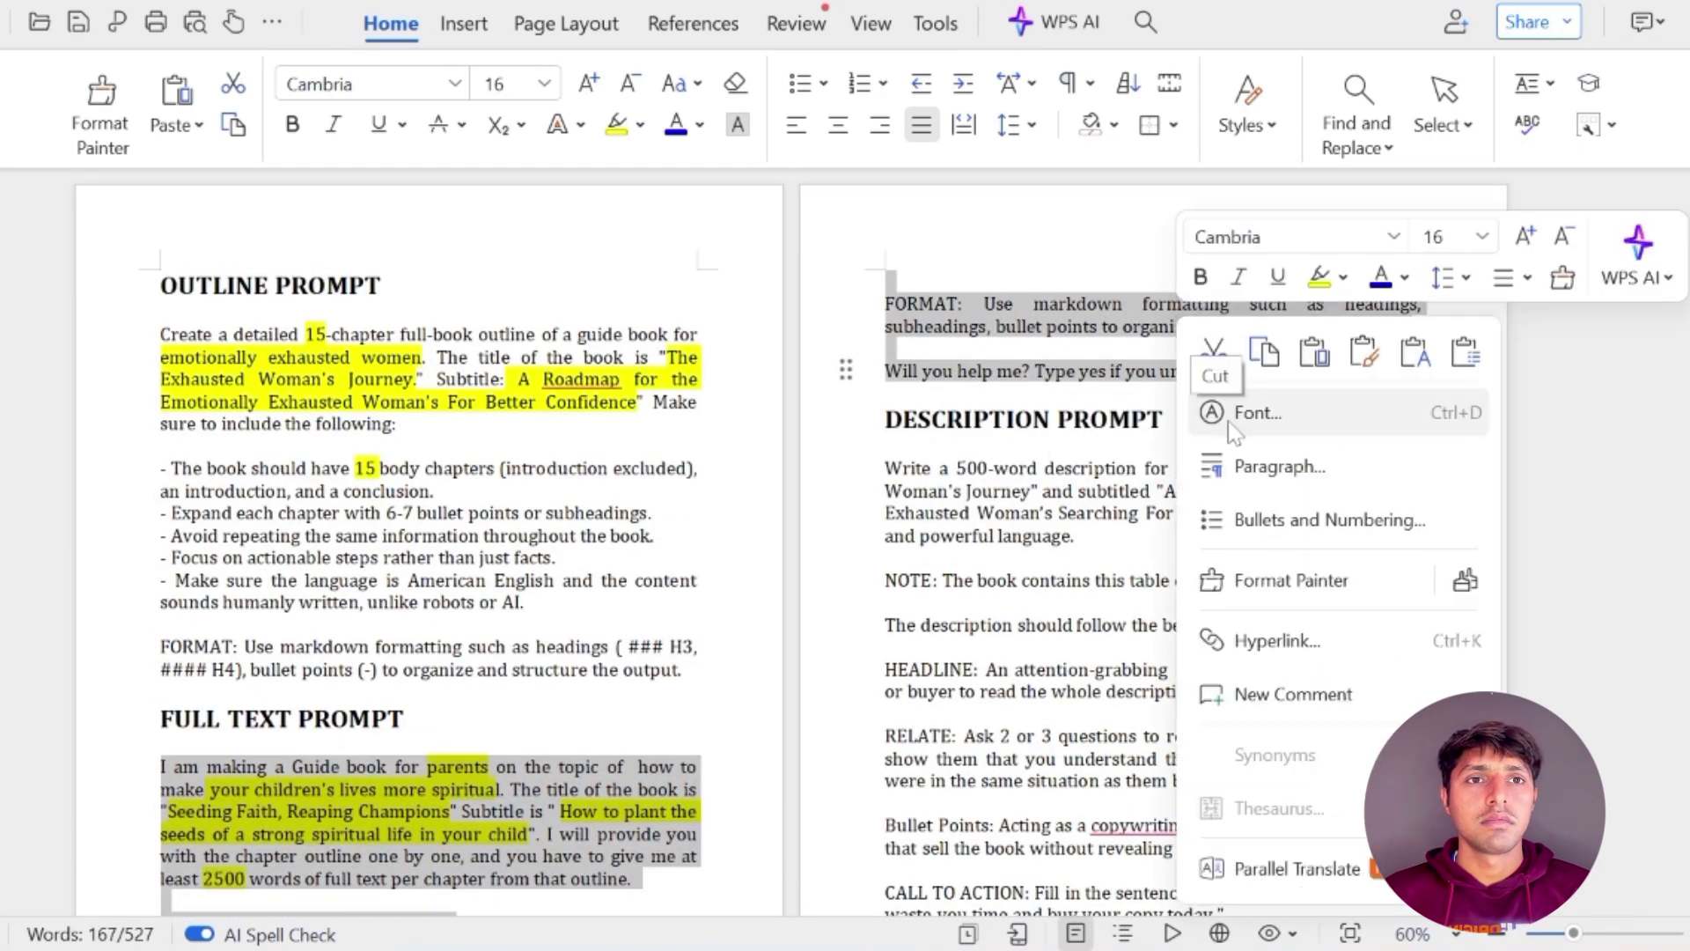
click(1266, 354)
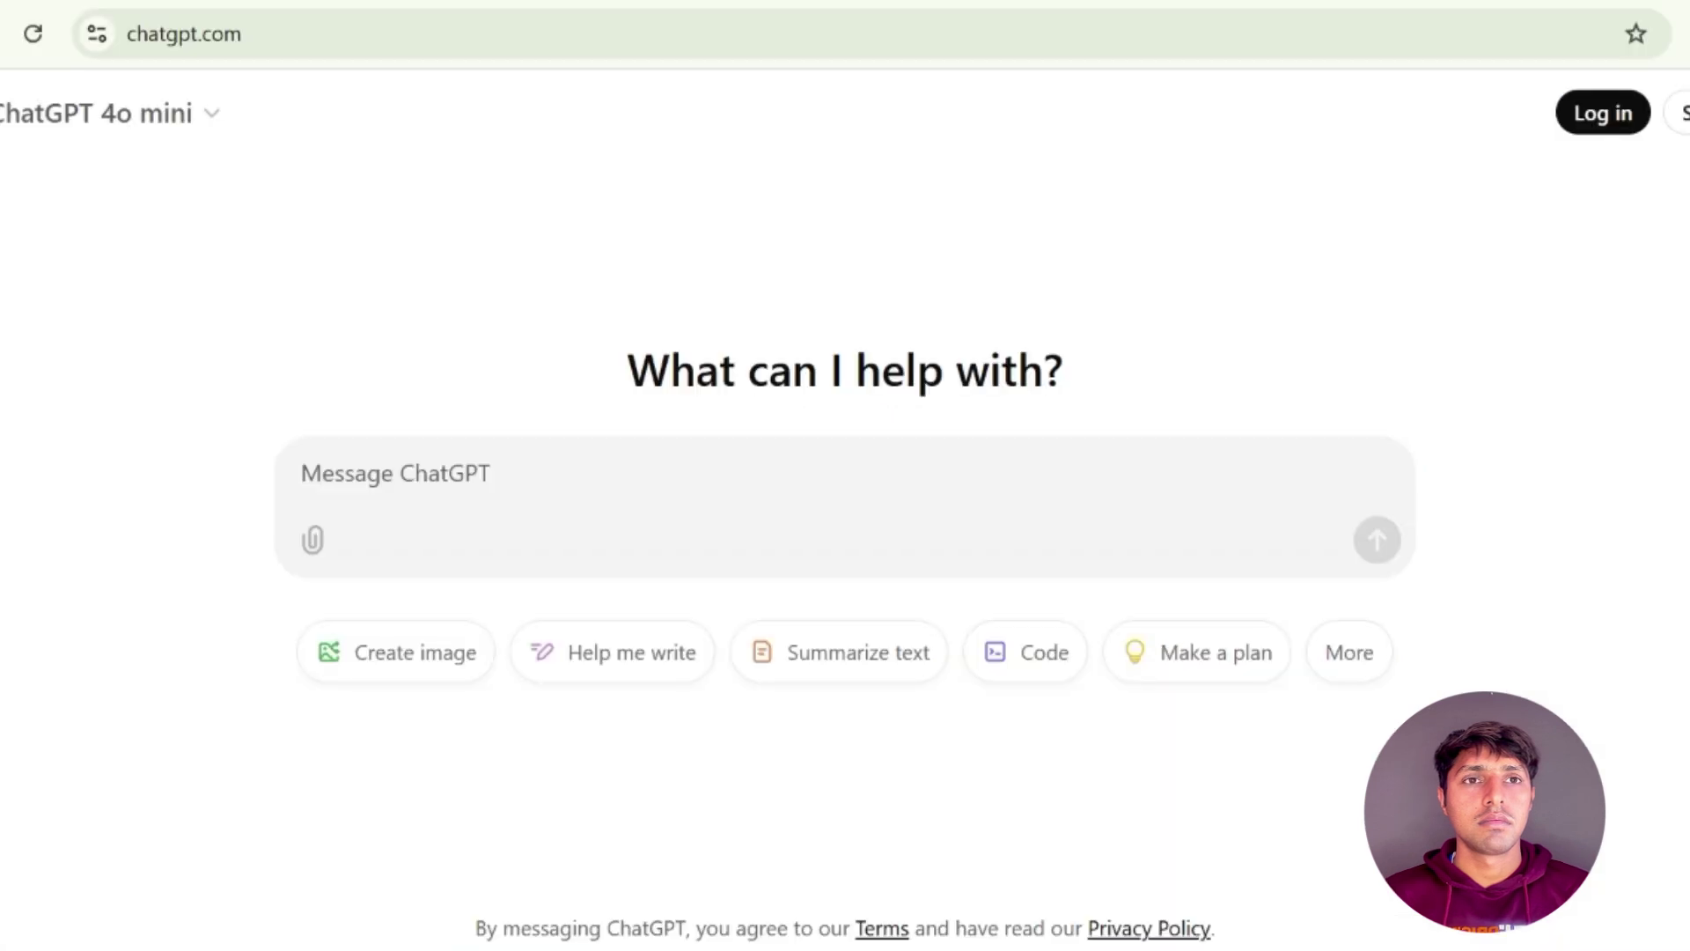
right_click(374, 479)
click(419, 217)
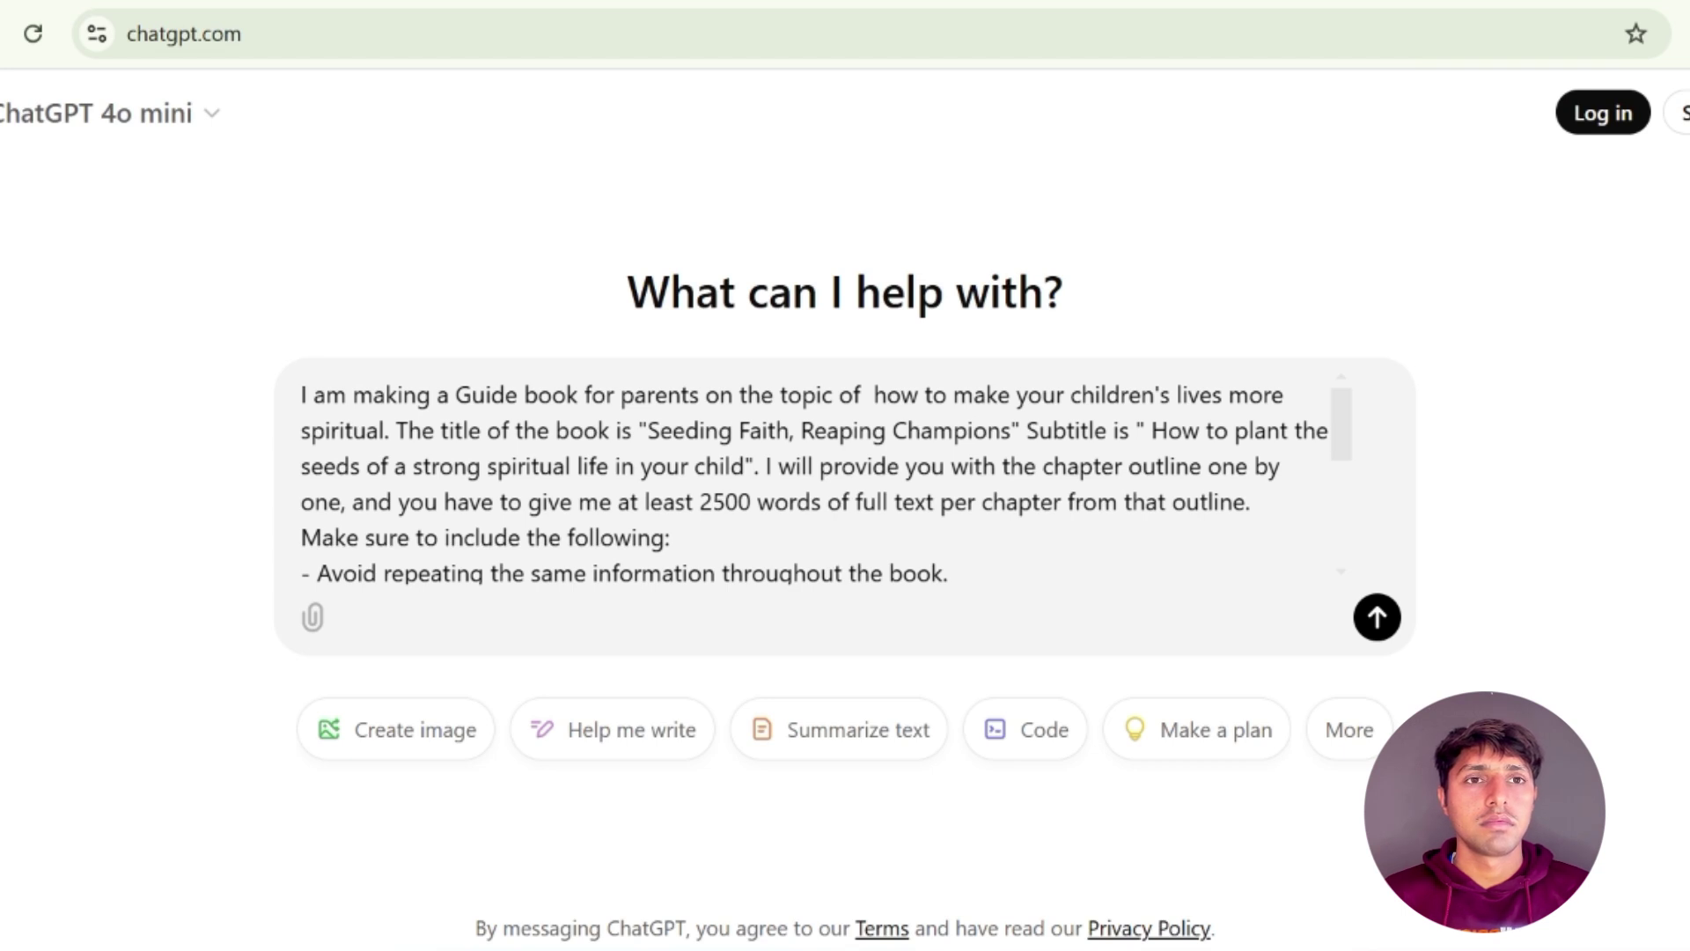
Replace "parents" in the full text prompt with "Christmas For Kids", copied from the outline prompt in the other ChatGPT chat
drag(701, 394, 621, 394)
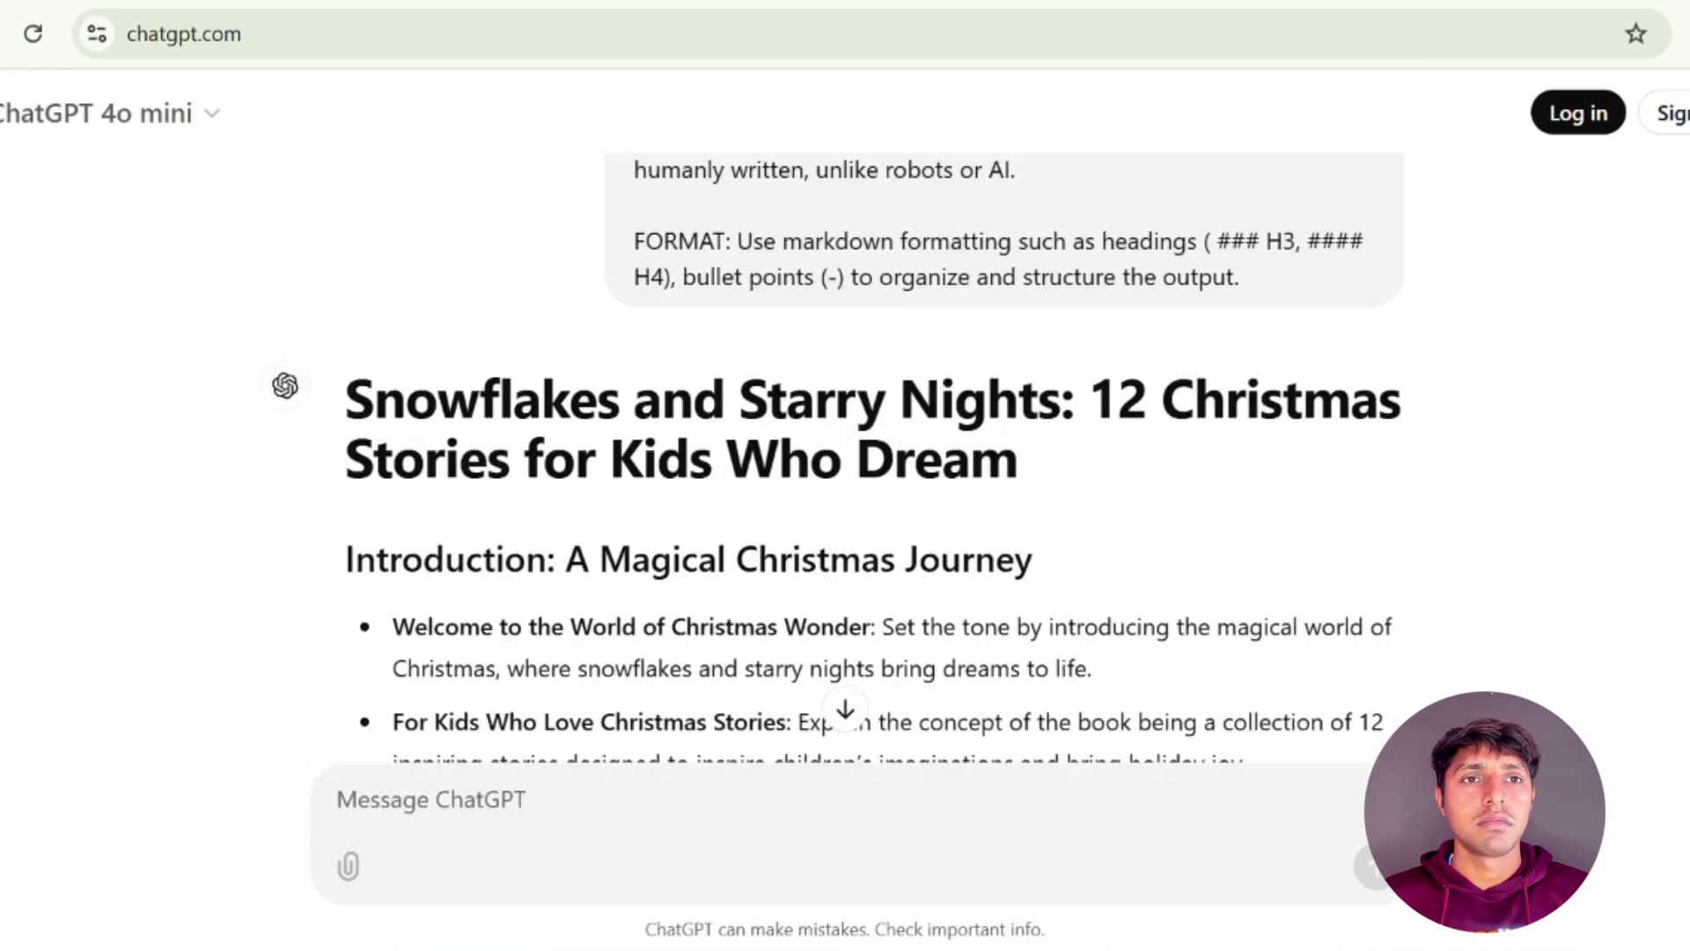
scroll(669, 500, up, 5)
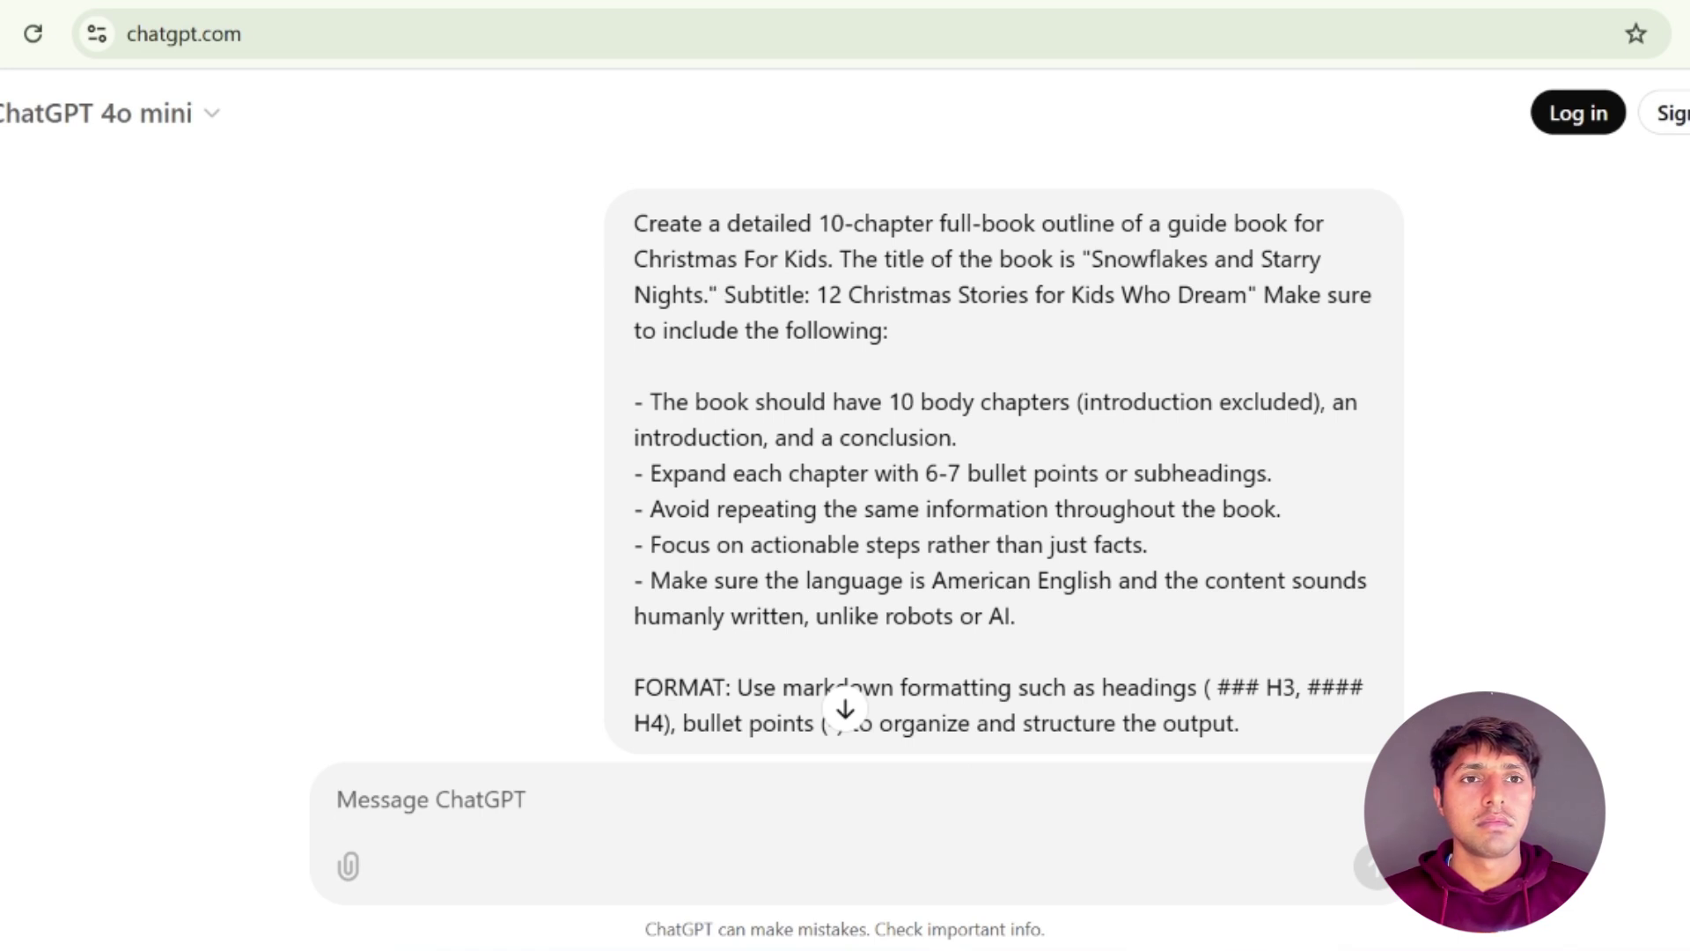
drag(633, 259, 828, 259)
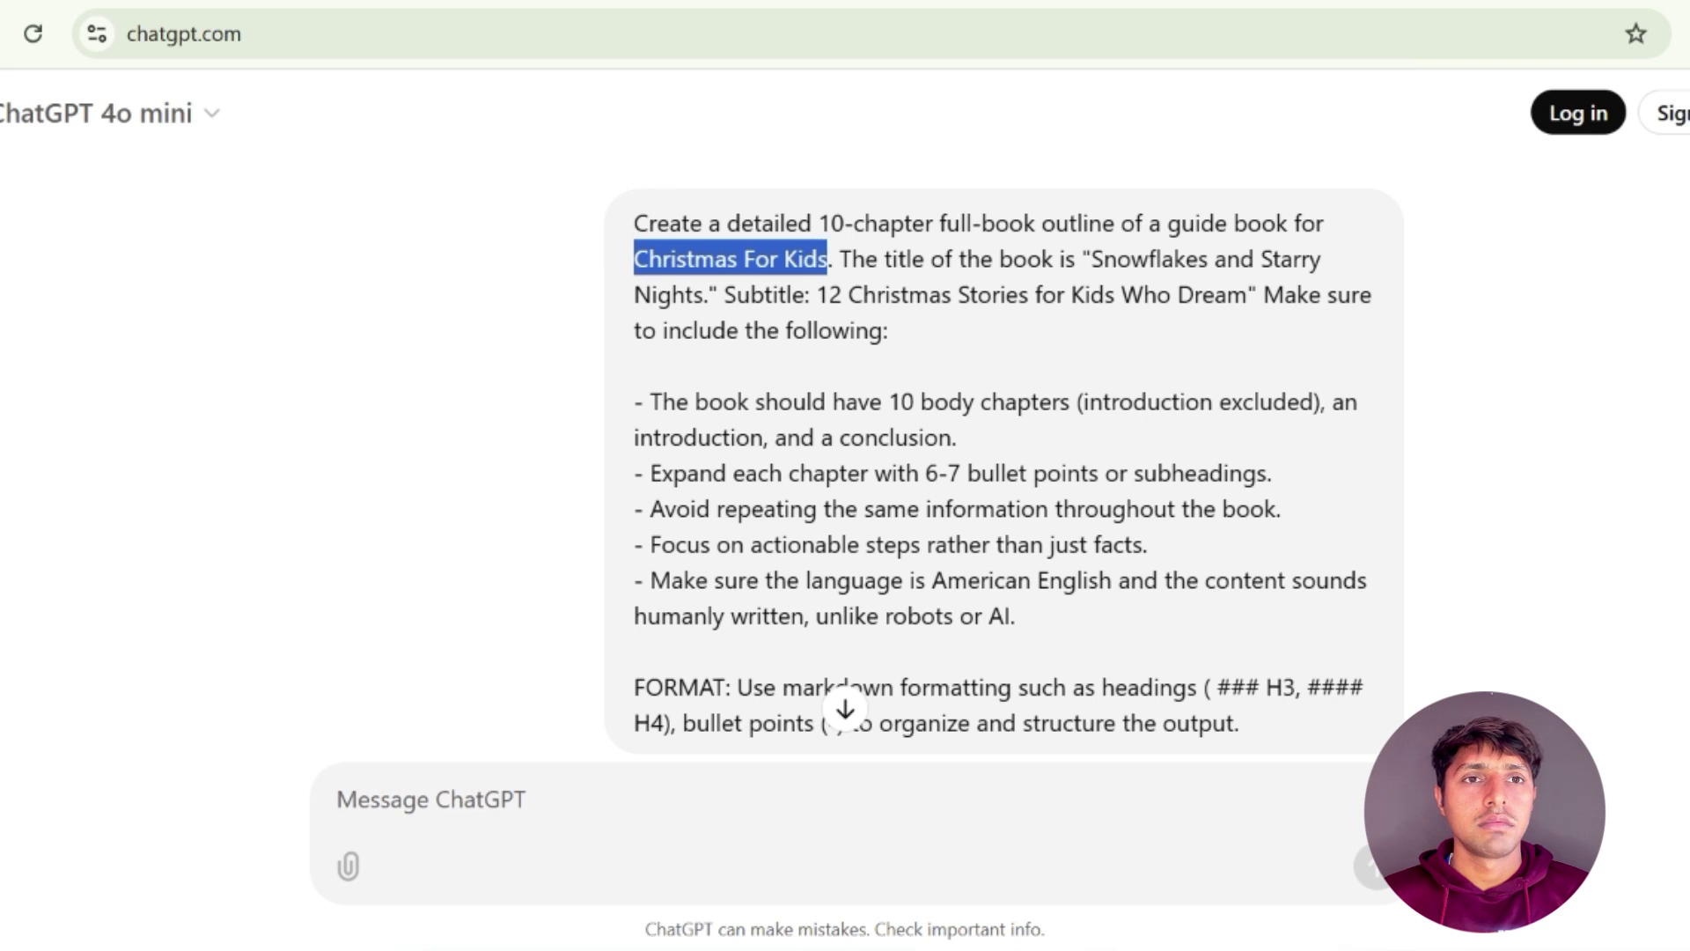
right_click(795, 276)
click(832, 302)
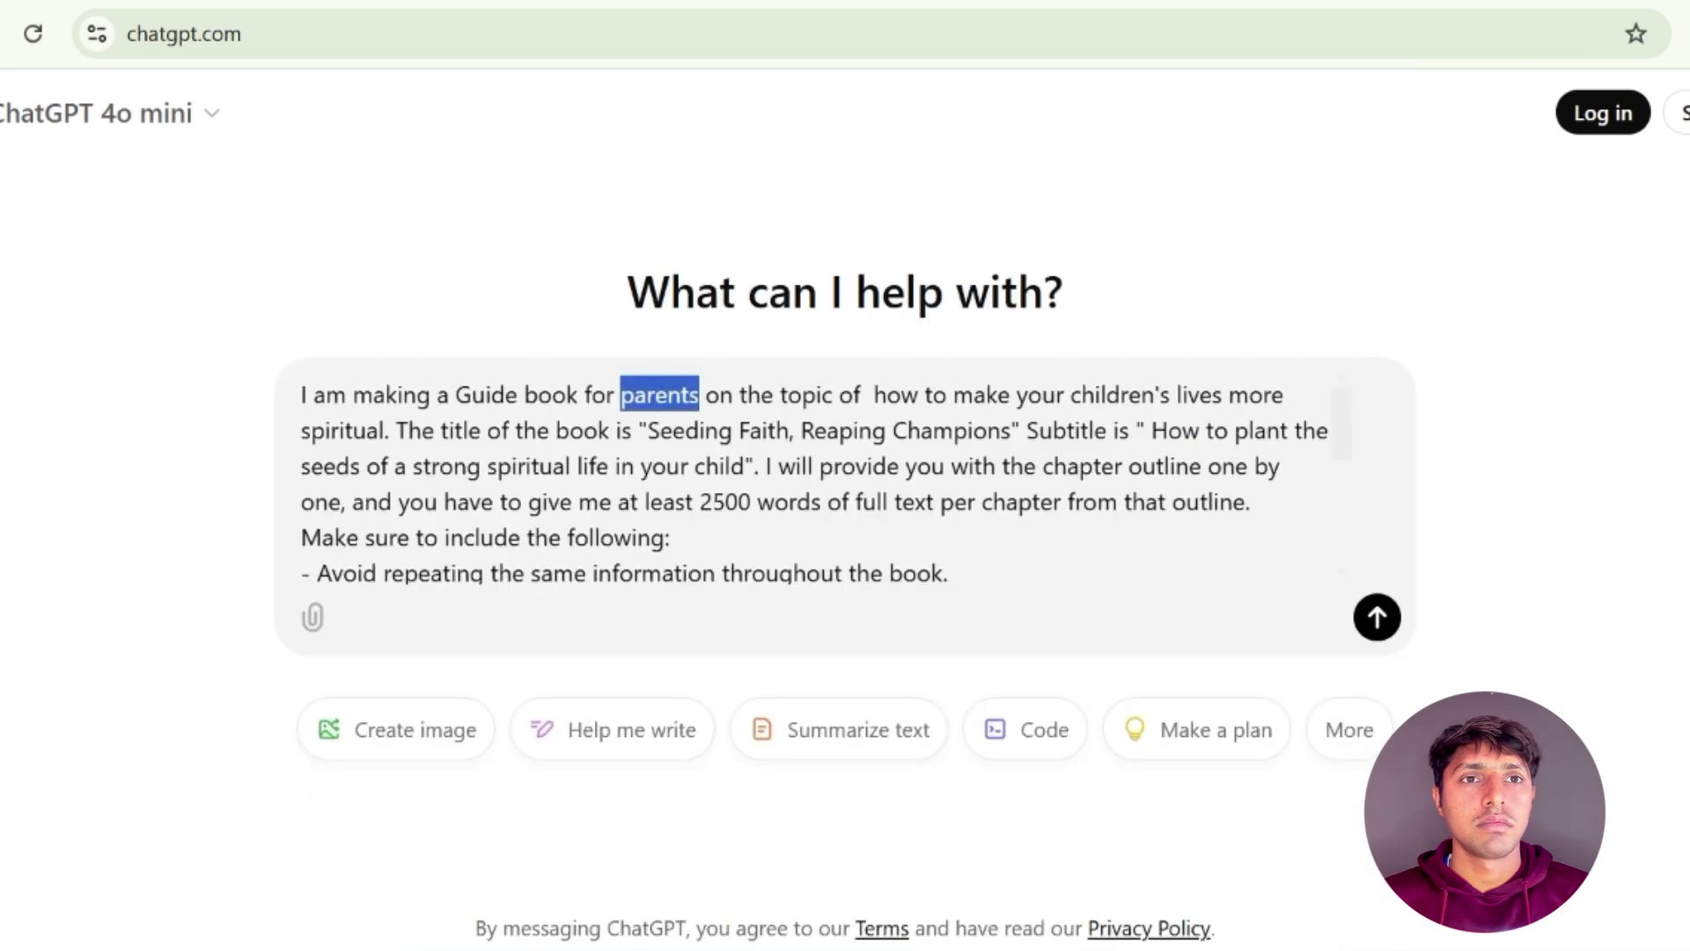
right_click(665, 403)
click(728, 588)
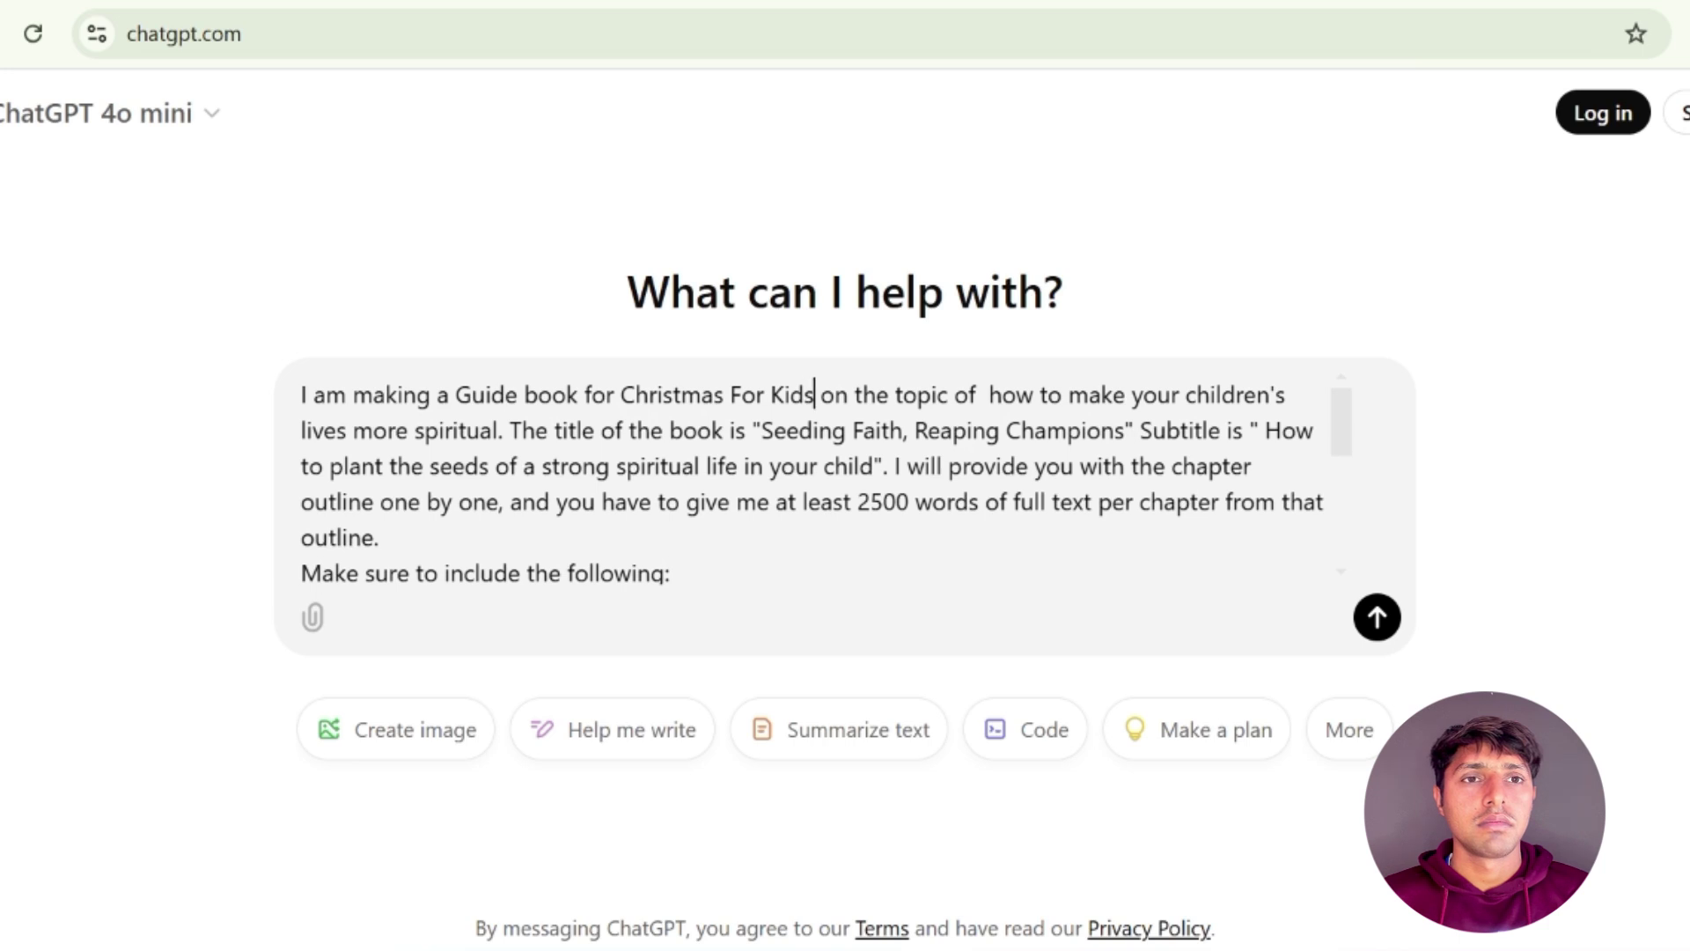
text(Boo)
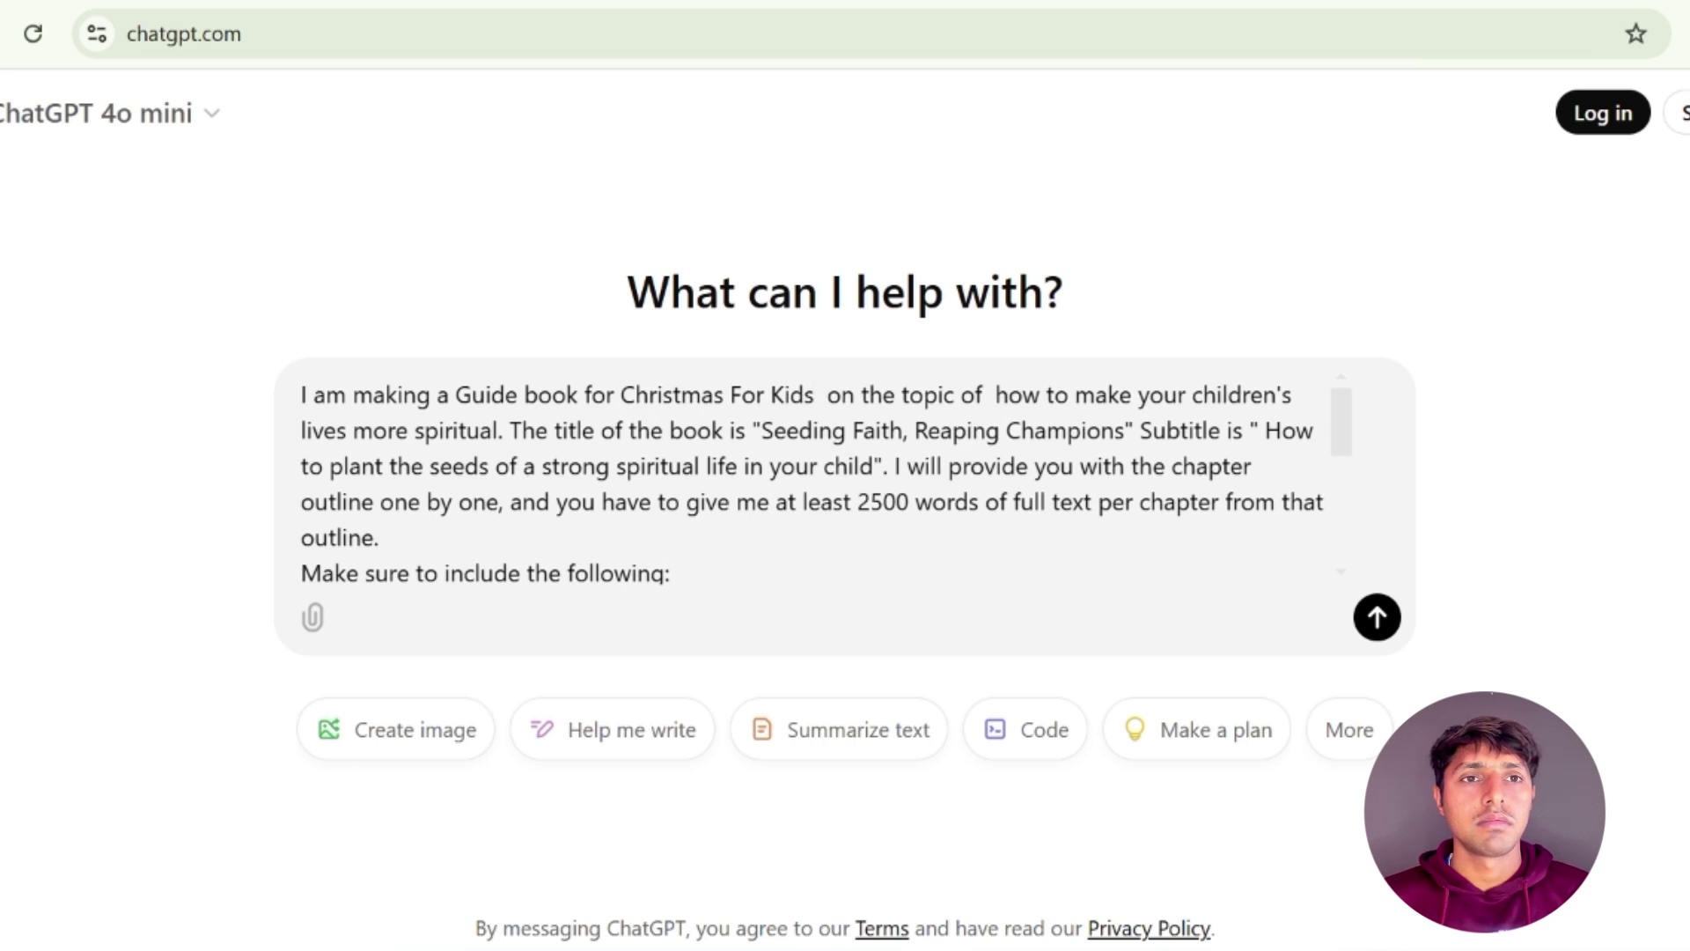
text(k)
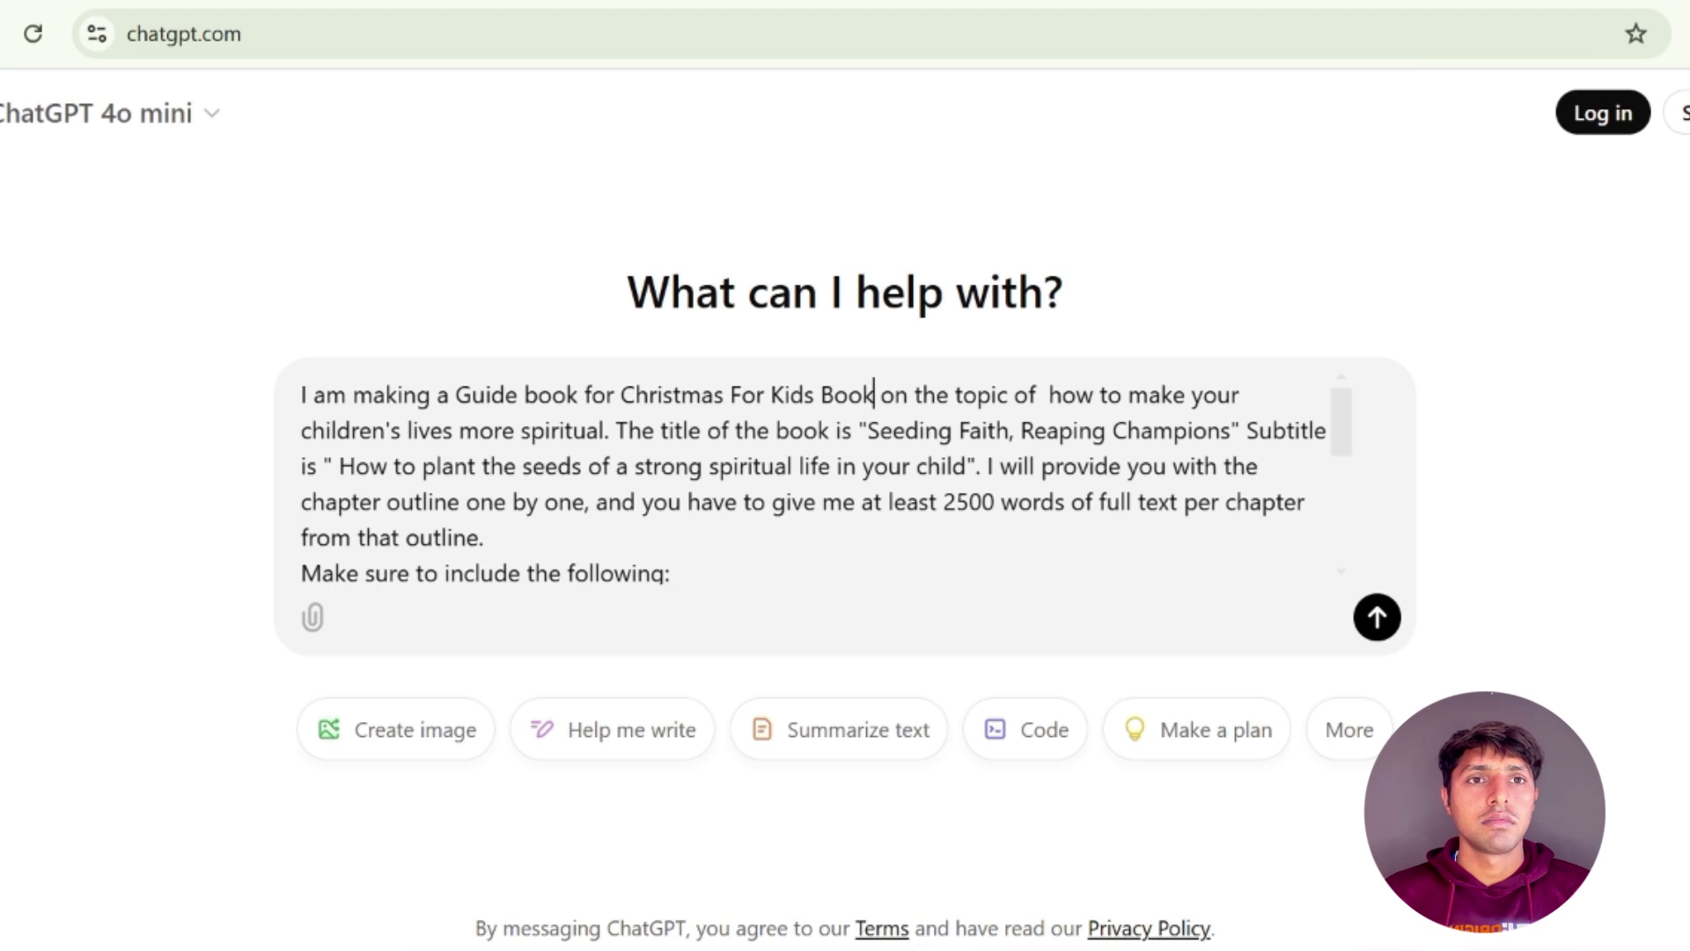
key(BackSpace)
key(BackSpace)
key(BackSpace)
key(BackSpace)
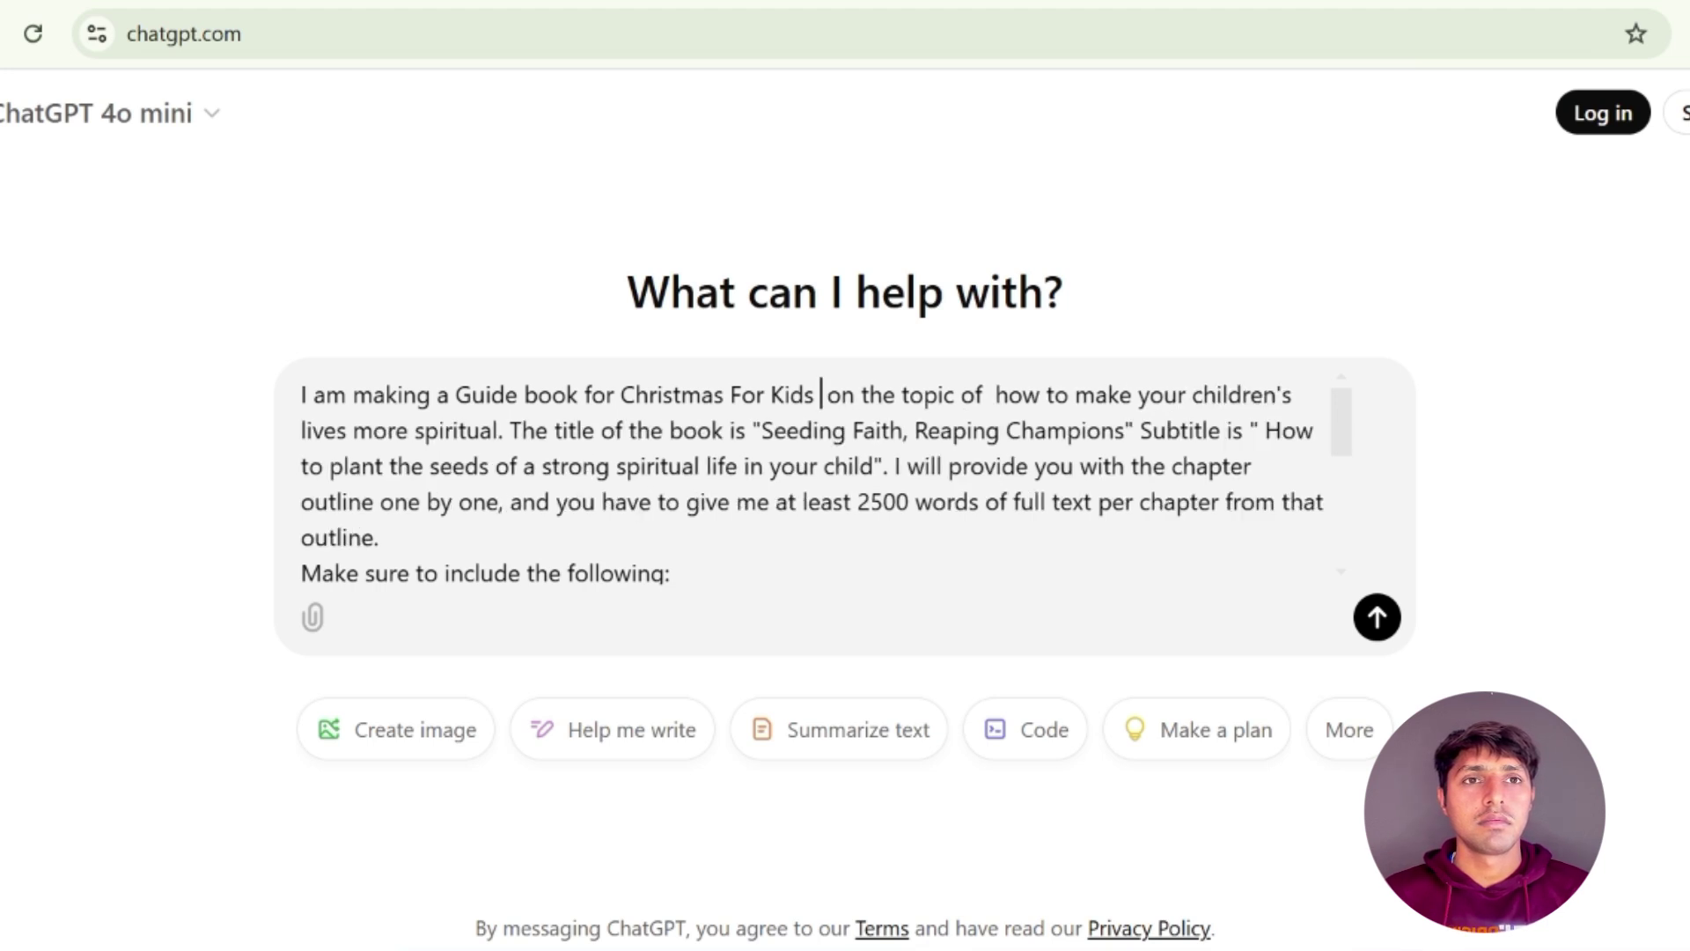
Remove "For Kids" from the full text prompt's first sentence so it reads "Guide book for Christmas"
key(BackSpace)
key(BackSpace)
key(BackSpace)
key(BackSpace)
key(BackSpace)
key(BackSpace)
key(BackSpace)
key(BackSpace)
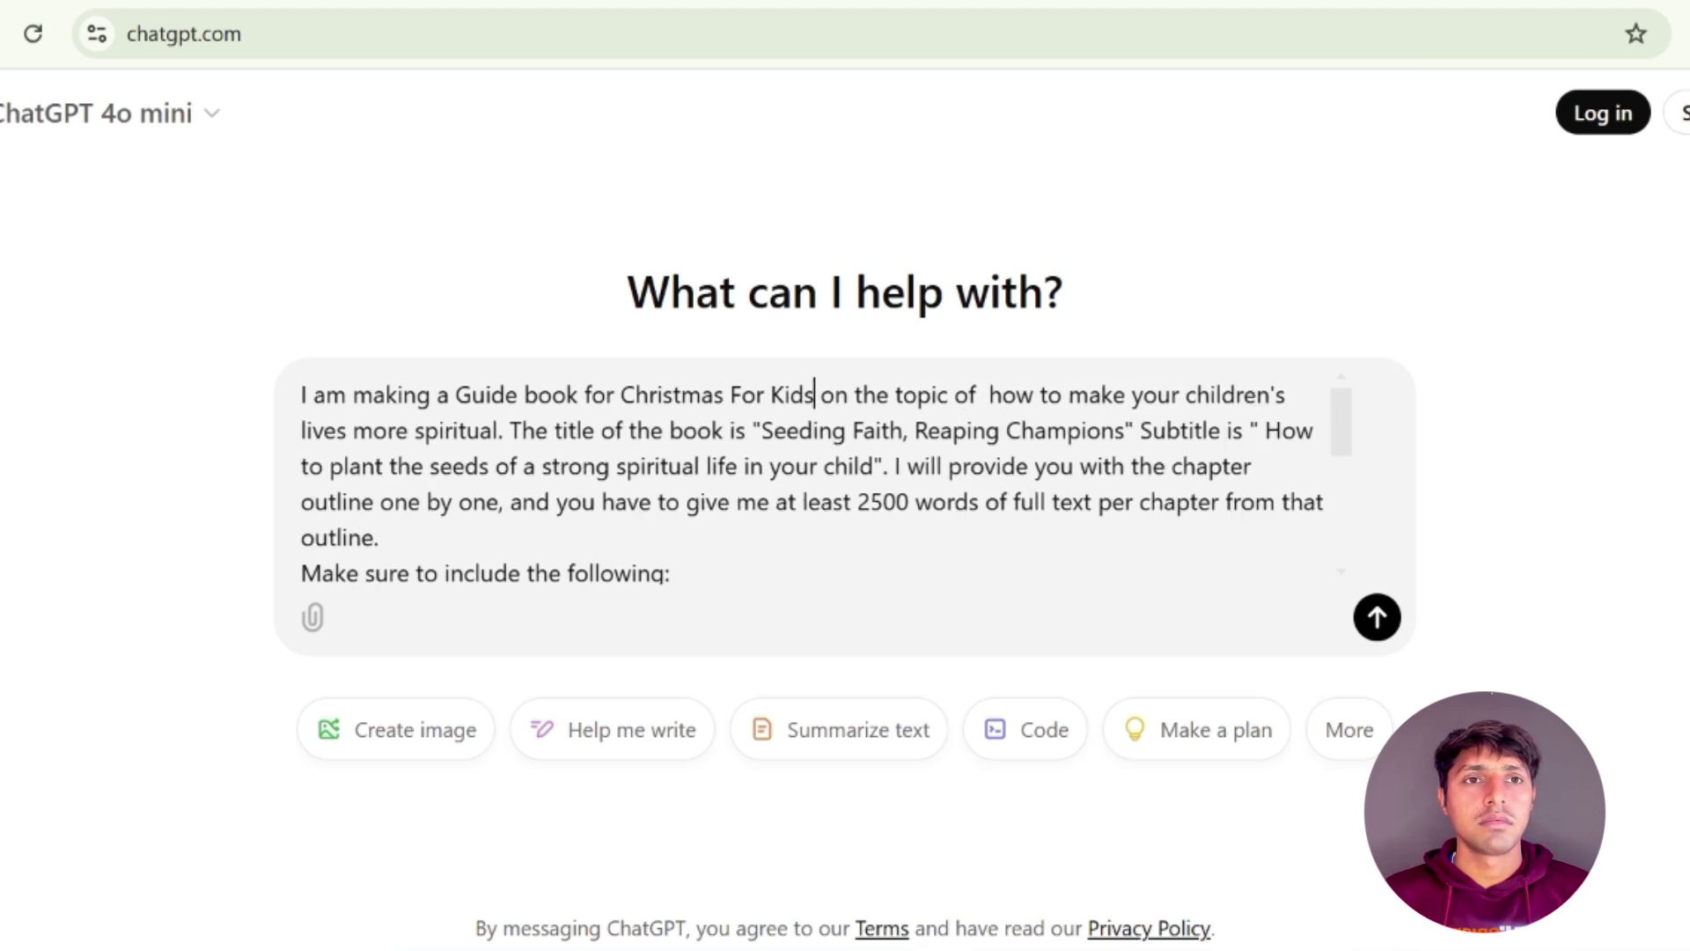
key(BackSpace)
key(BackSpace)
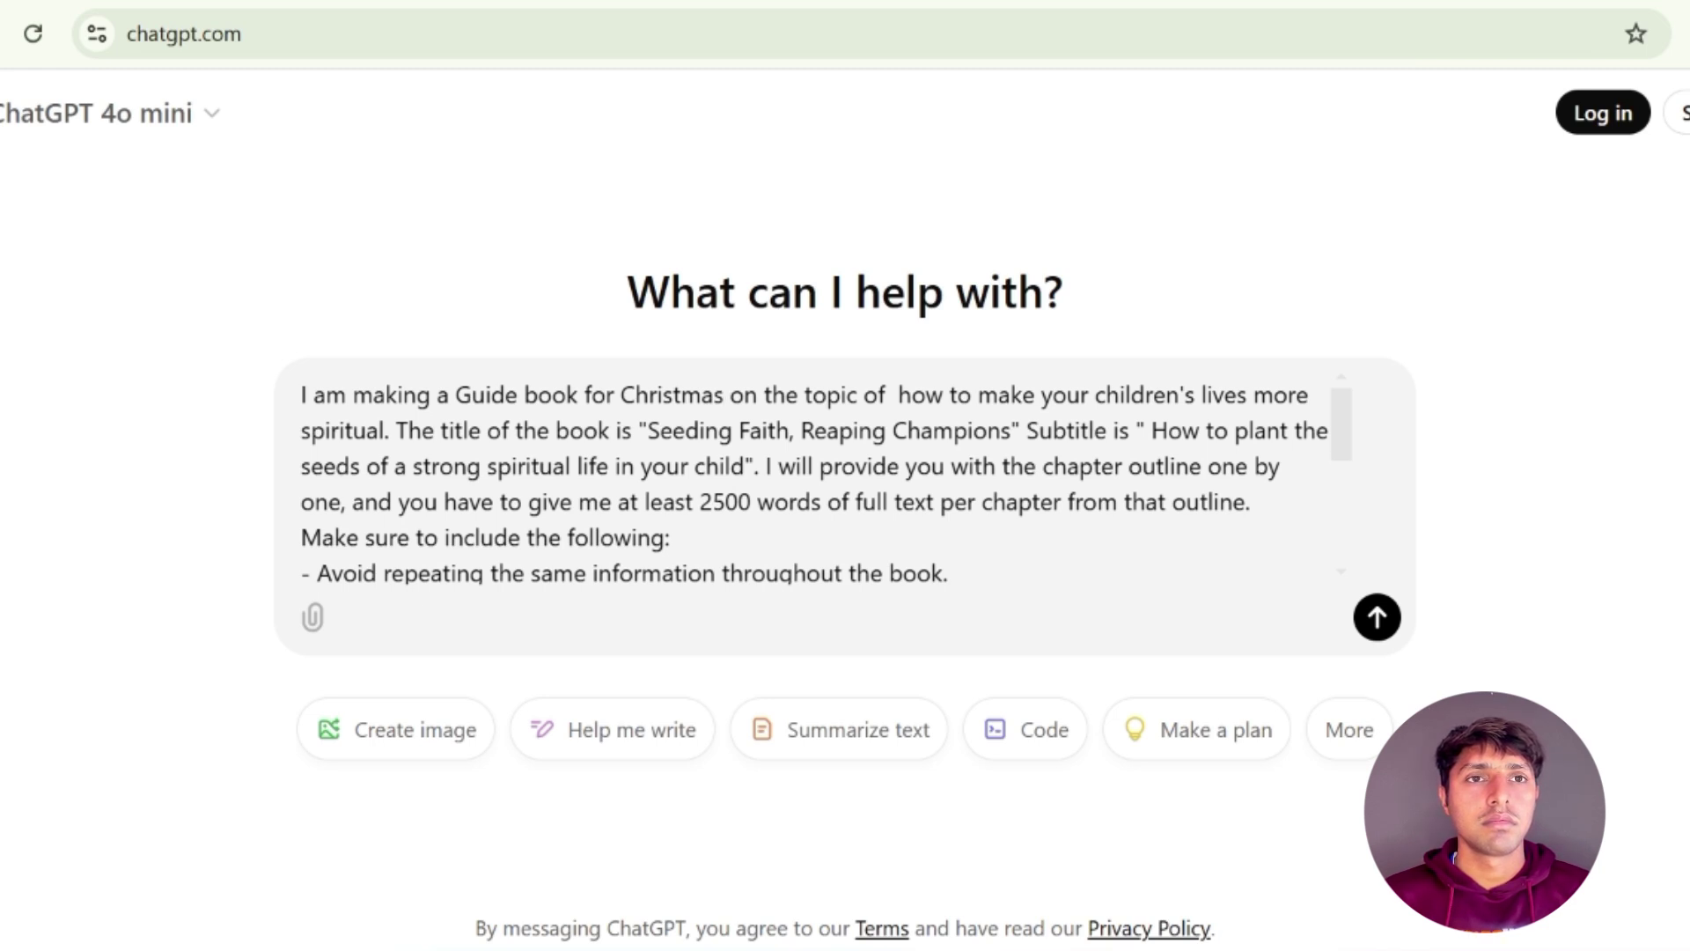
drag(1095, 394, 385, 430)
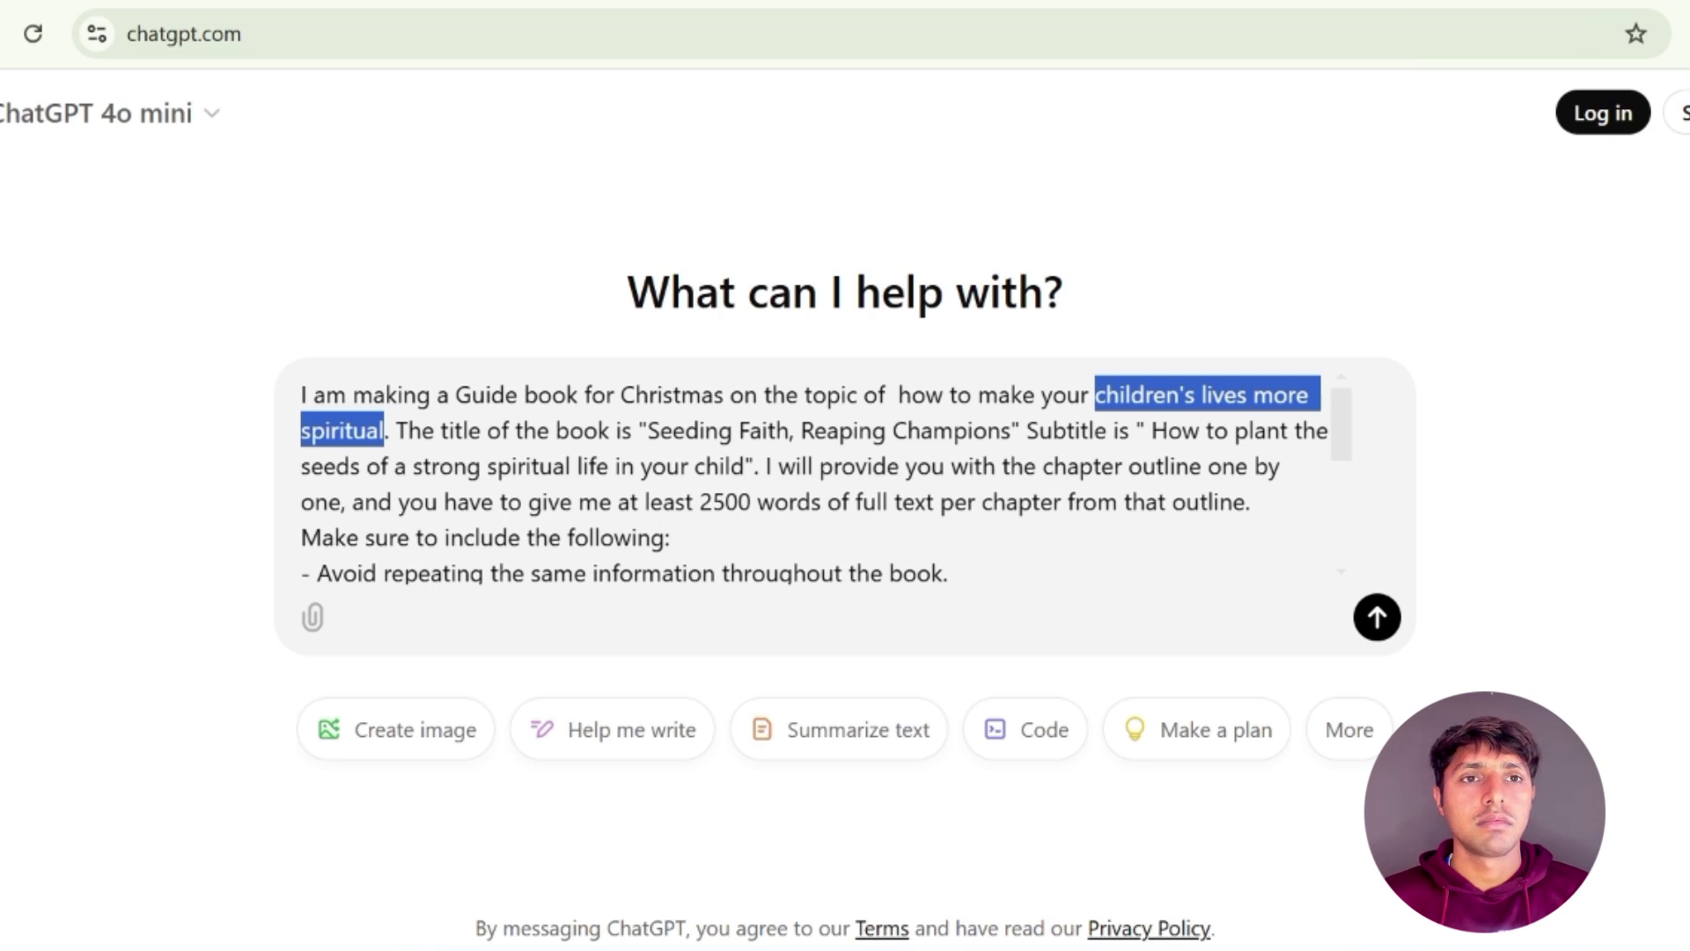
click(1498, 419)
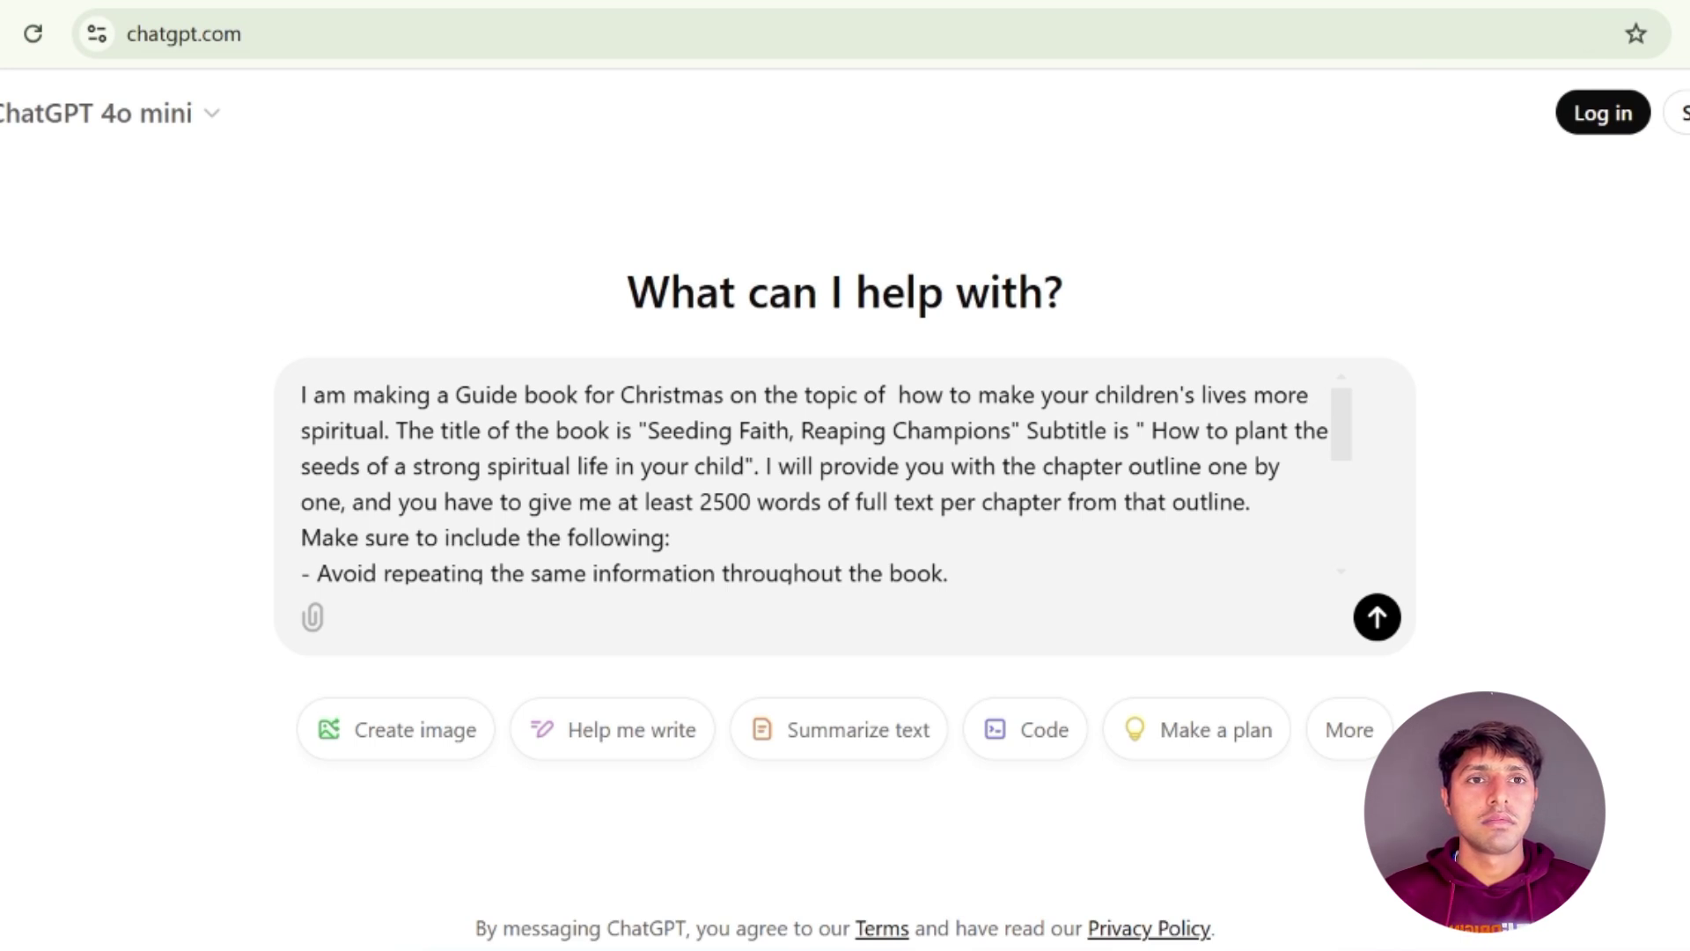
Replace the book title in the full text prompt with "Snowflakes and Starry Nights", copied from the outline prompt in the other ChatGPT chat
drag(396, 431, 632, 431)
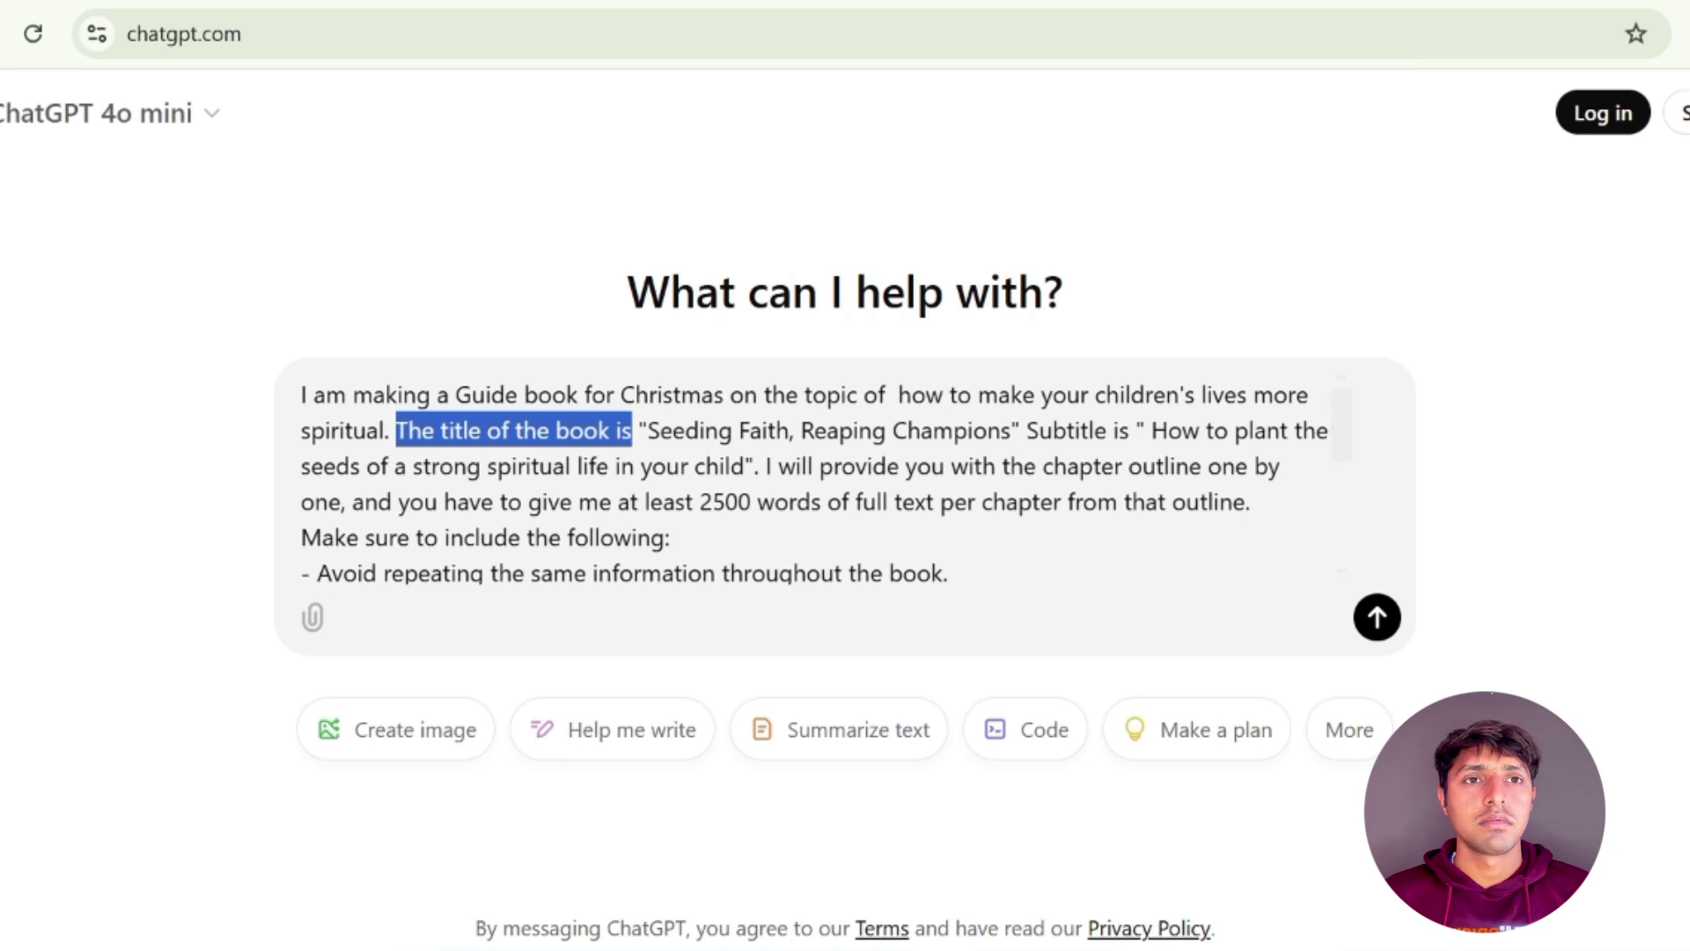
click(1011, 430)
drag(1011, 431, 647, 431)
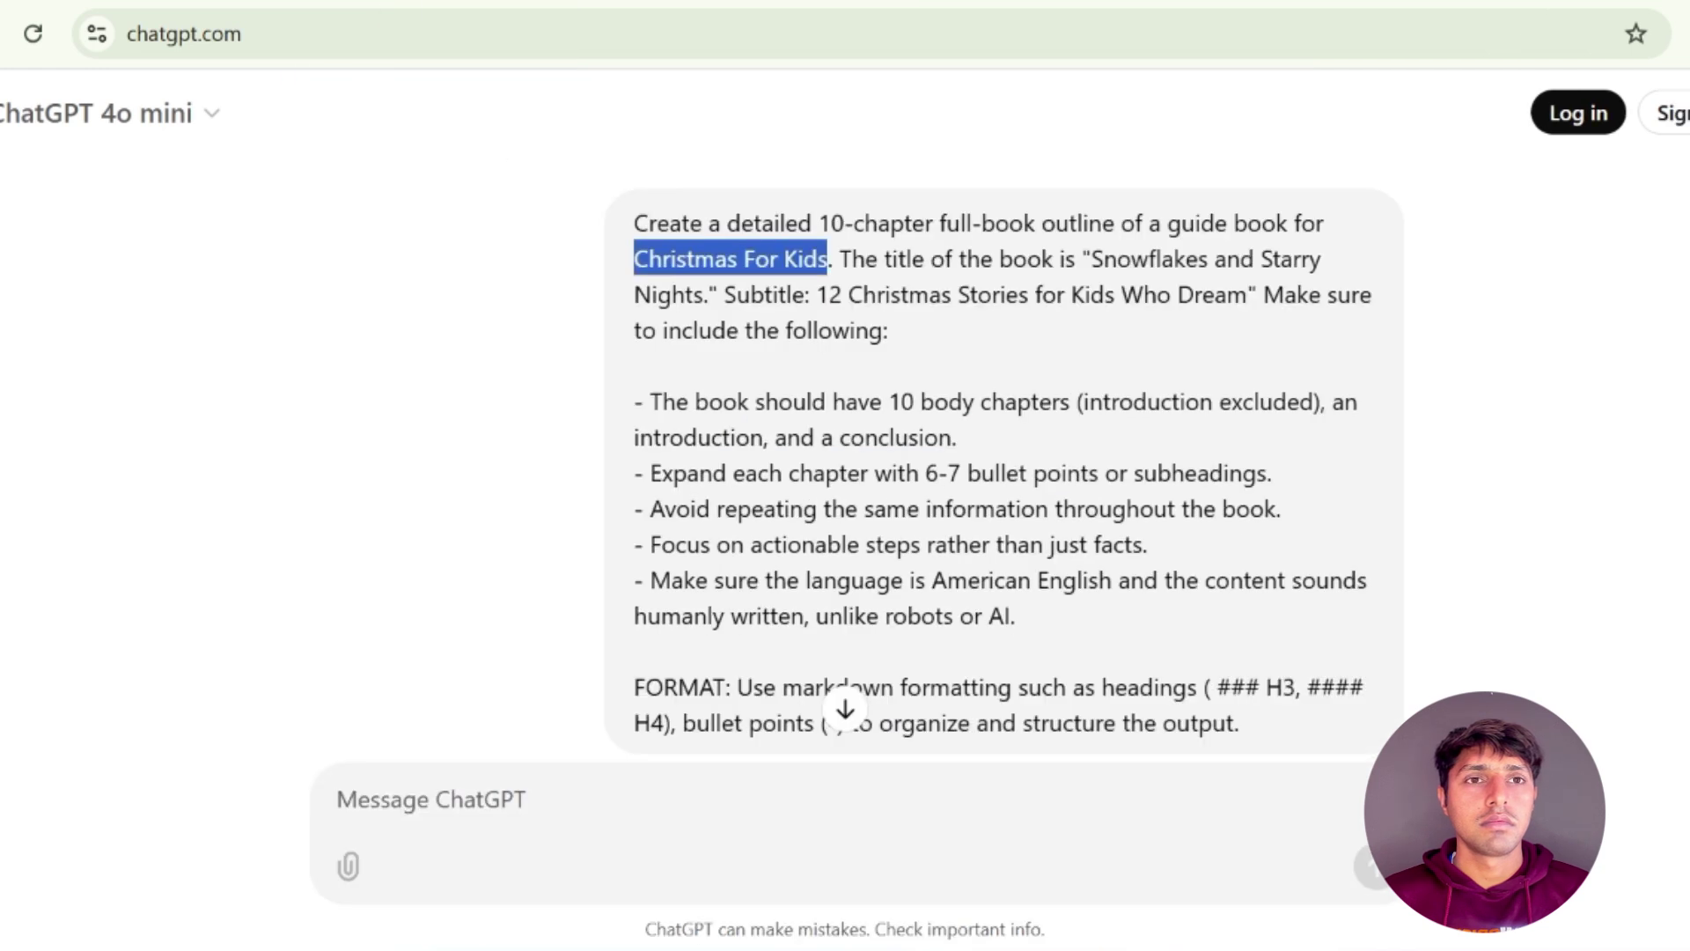
drag(839, 259, 947, 259)
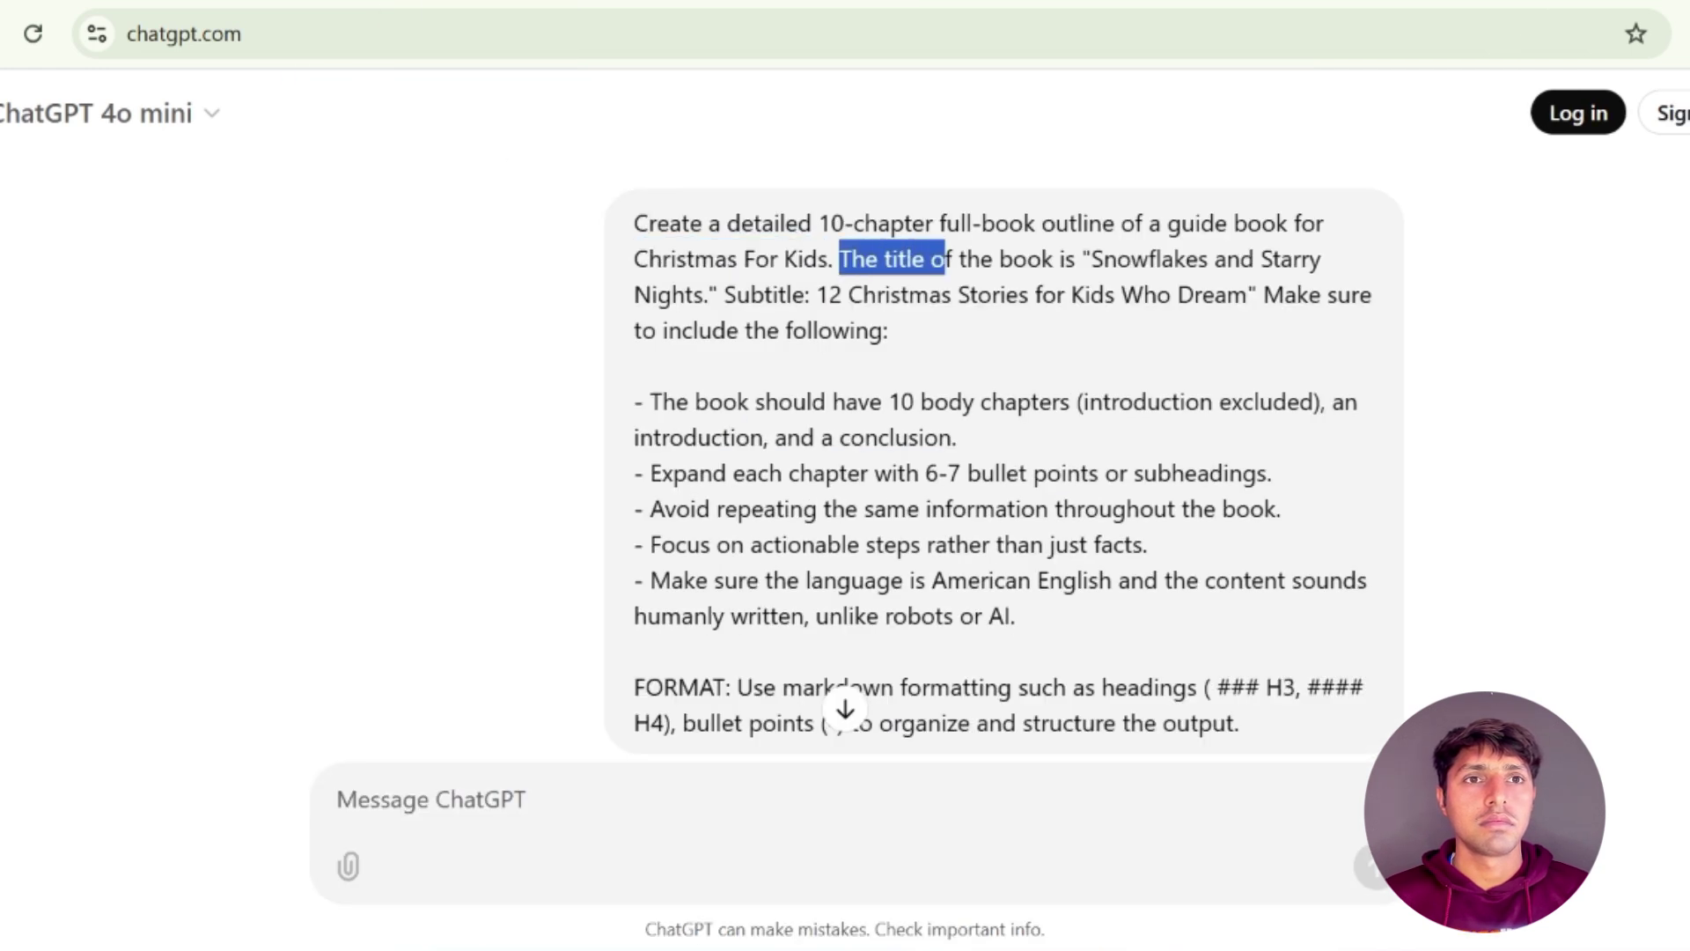
drag(1091, 259, 704, 294)
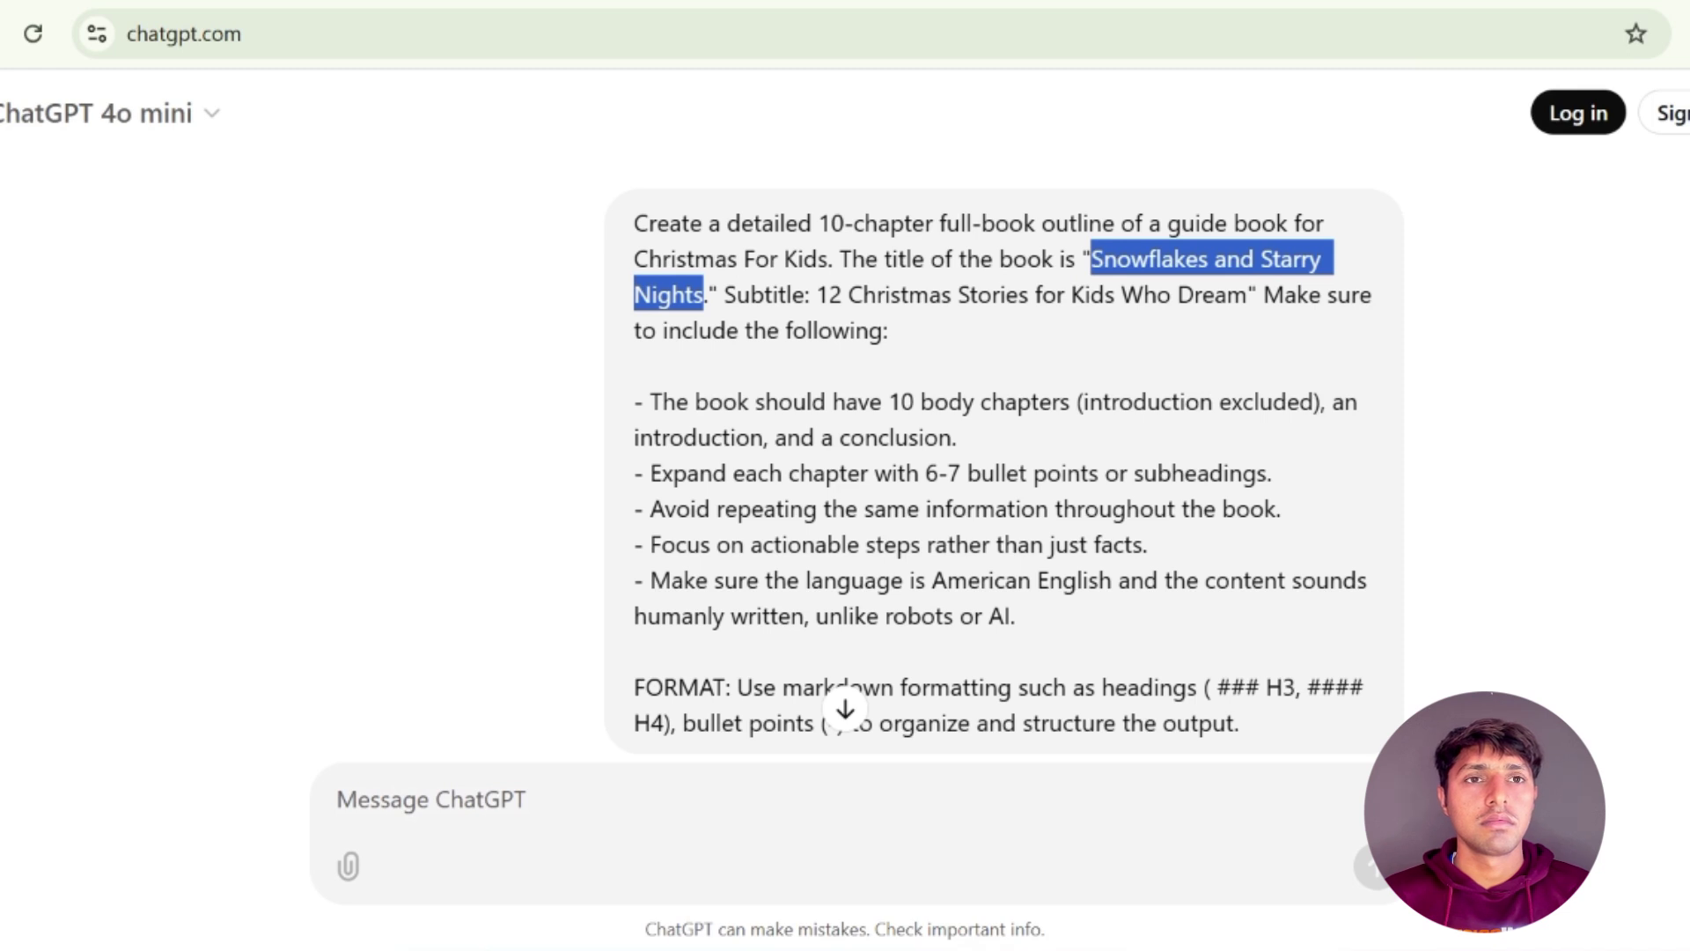
right_click(683, 298)
click(715, 332)
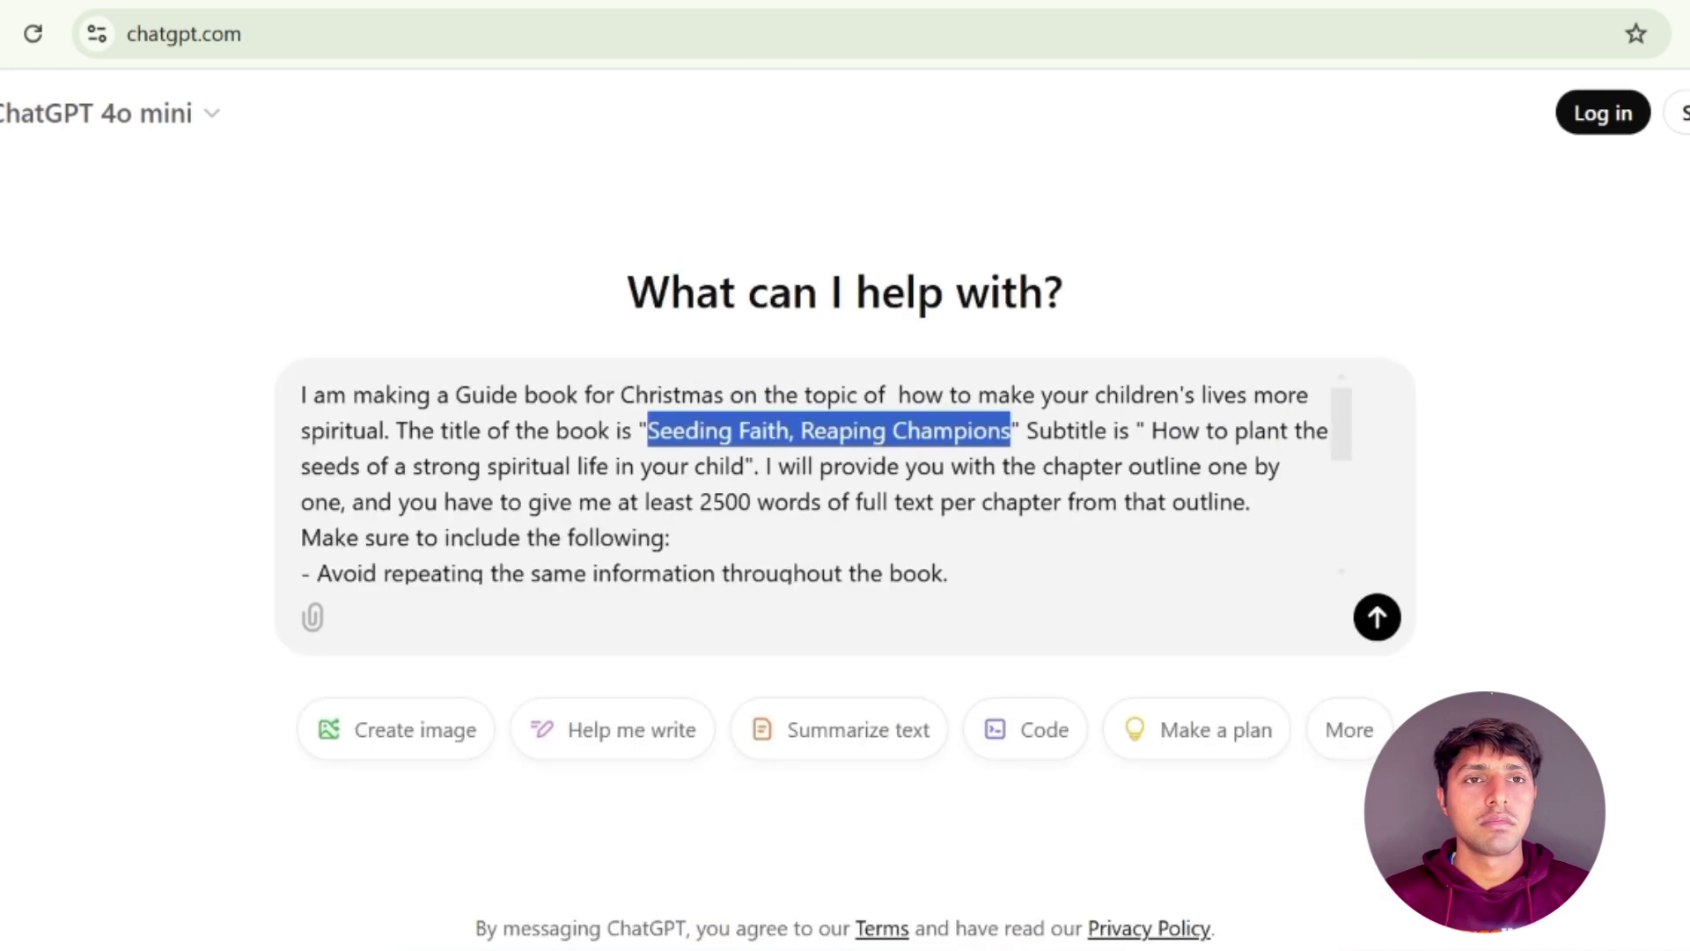
right_click(764, 437)
click(822, 627)
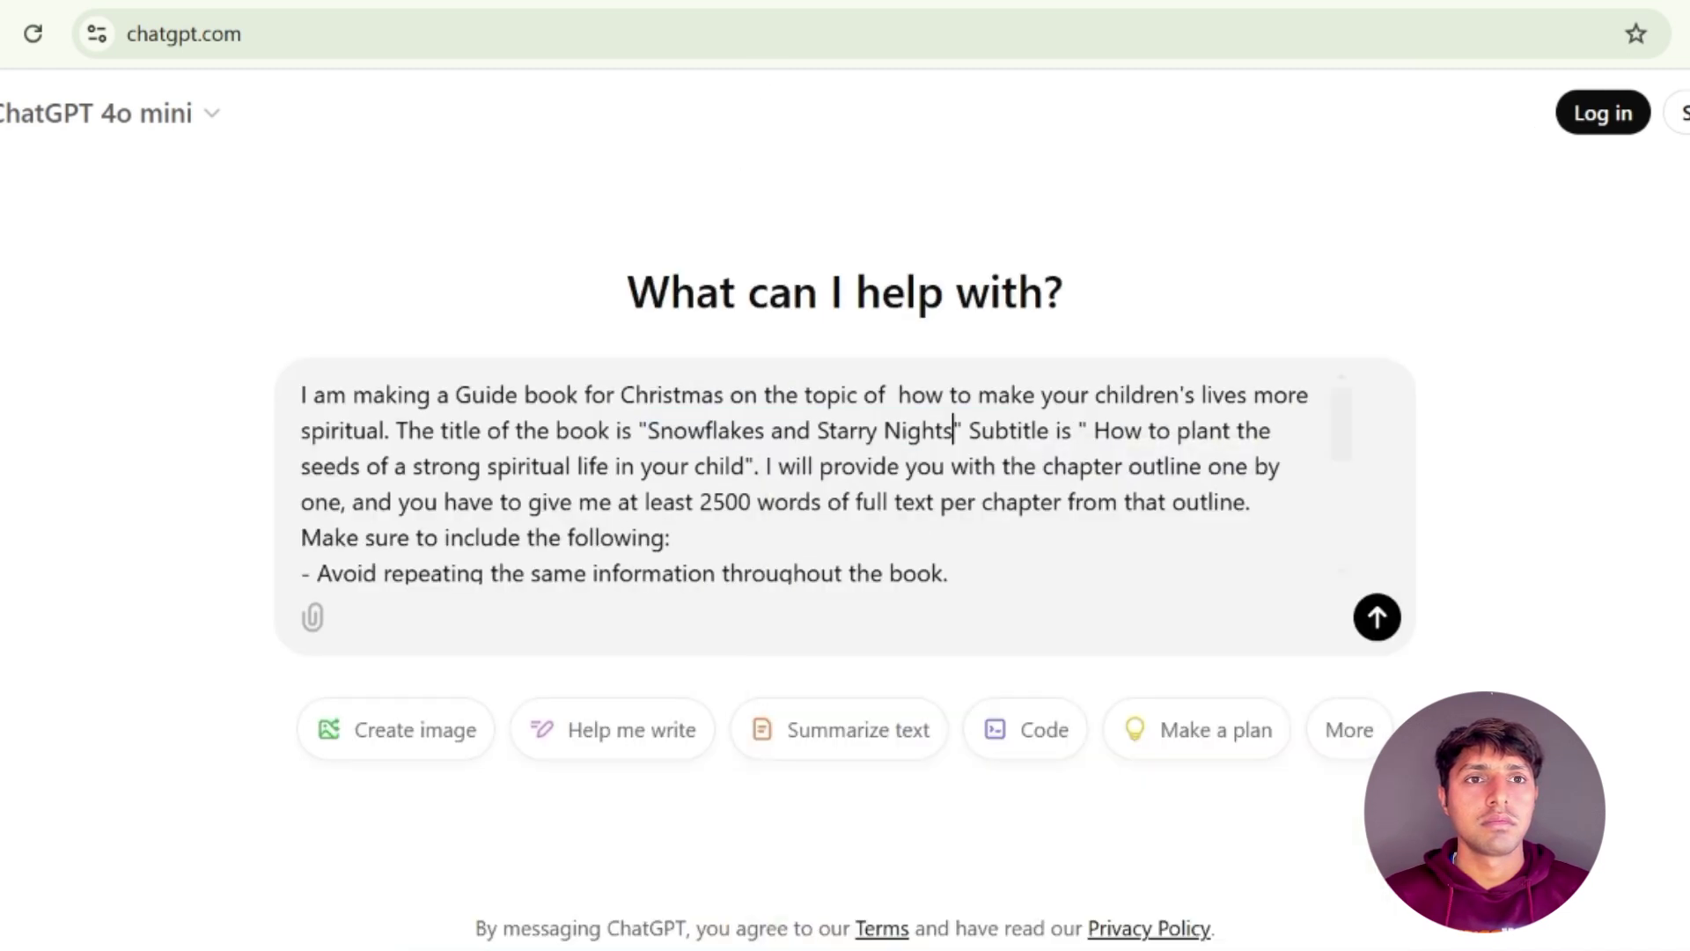
Replace the subtitle in the full text prompt with "12 Christmas Stories for Kids Who Dream", copied from the outline prompt in the other chat
drag(968, 431, 1072, 431)
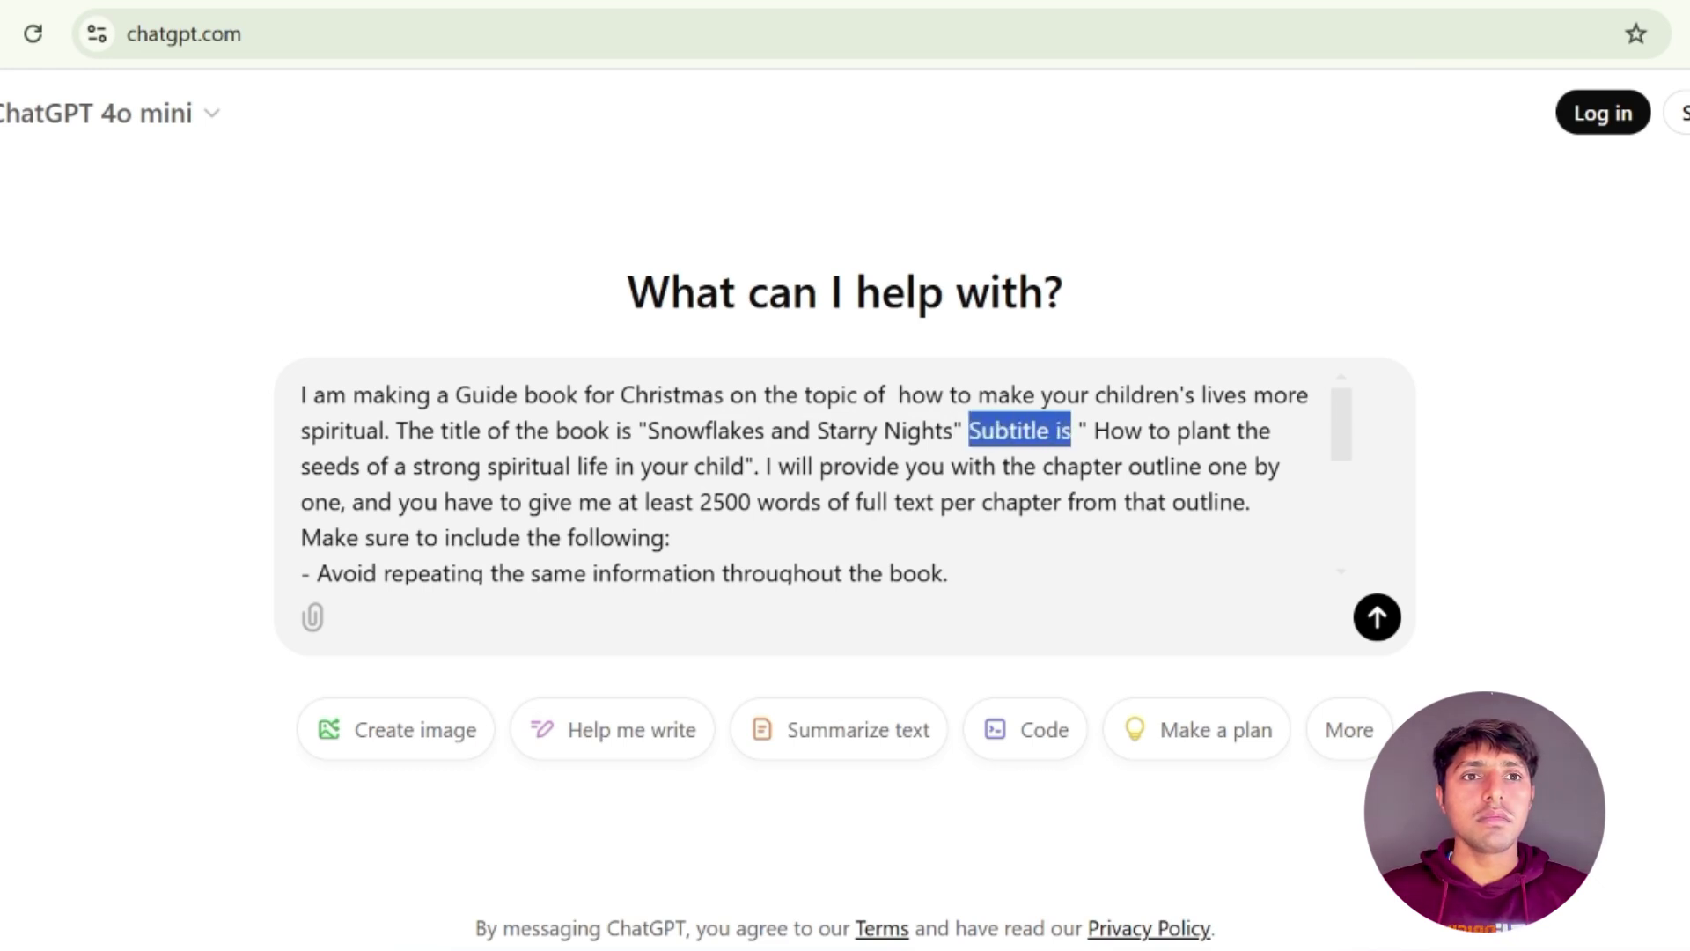
drag(1094, 430, 744, 465)
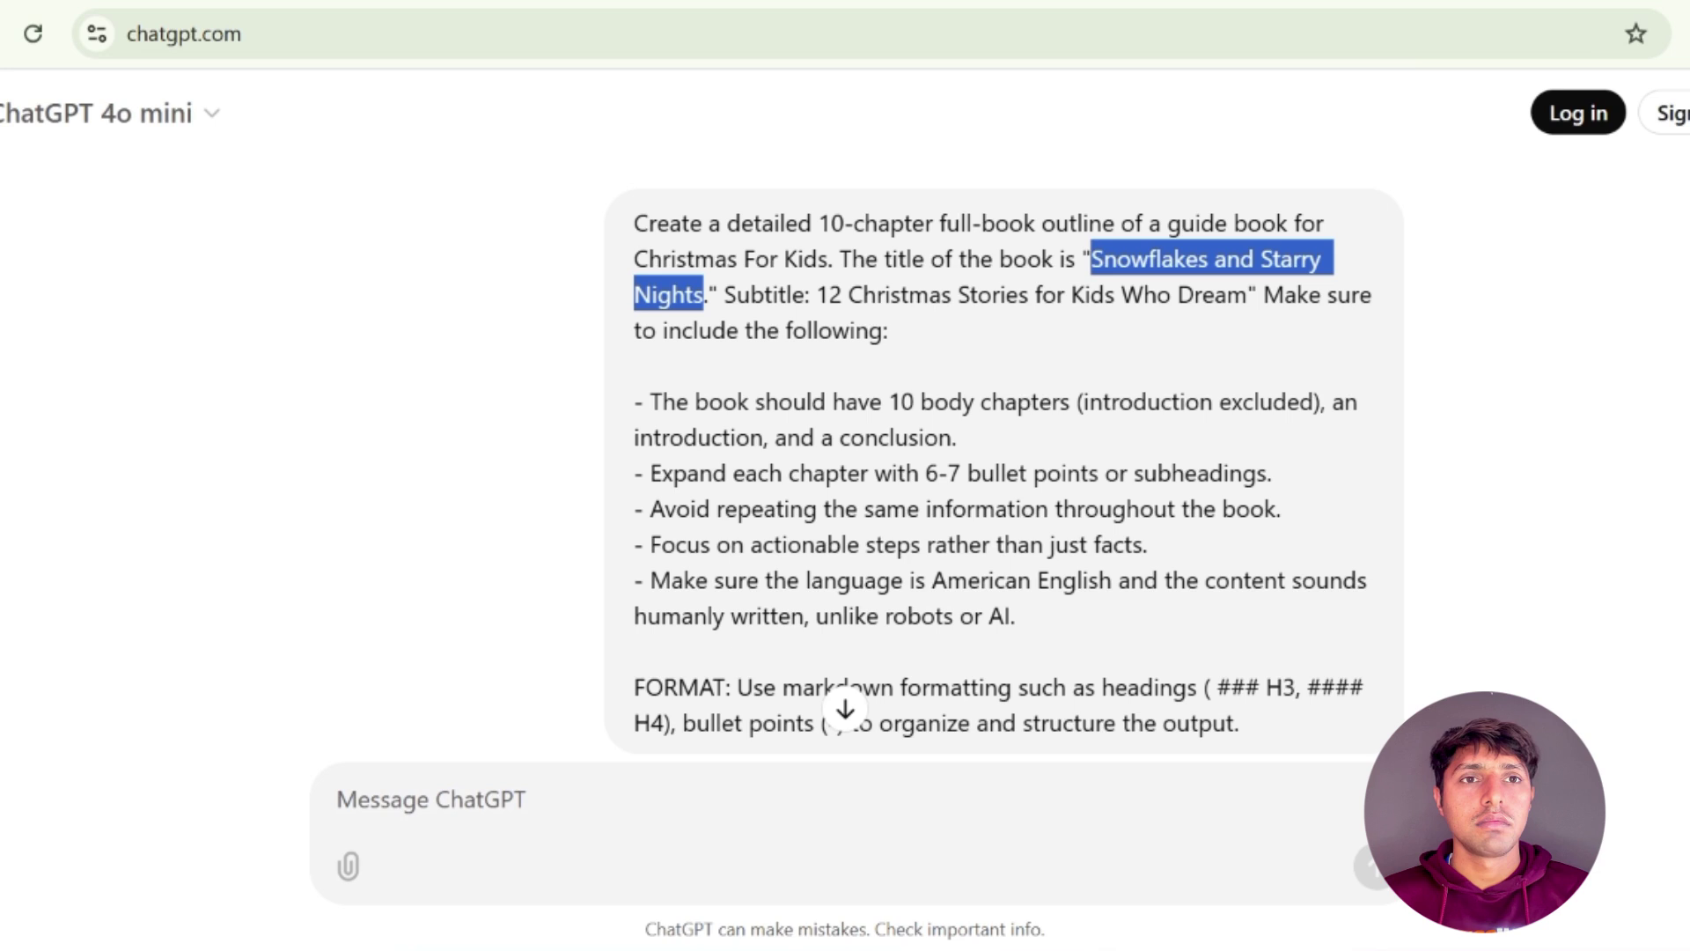
drag(809, 294, 1247, 294)
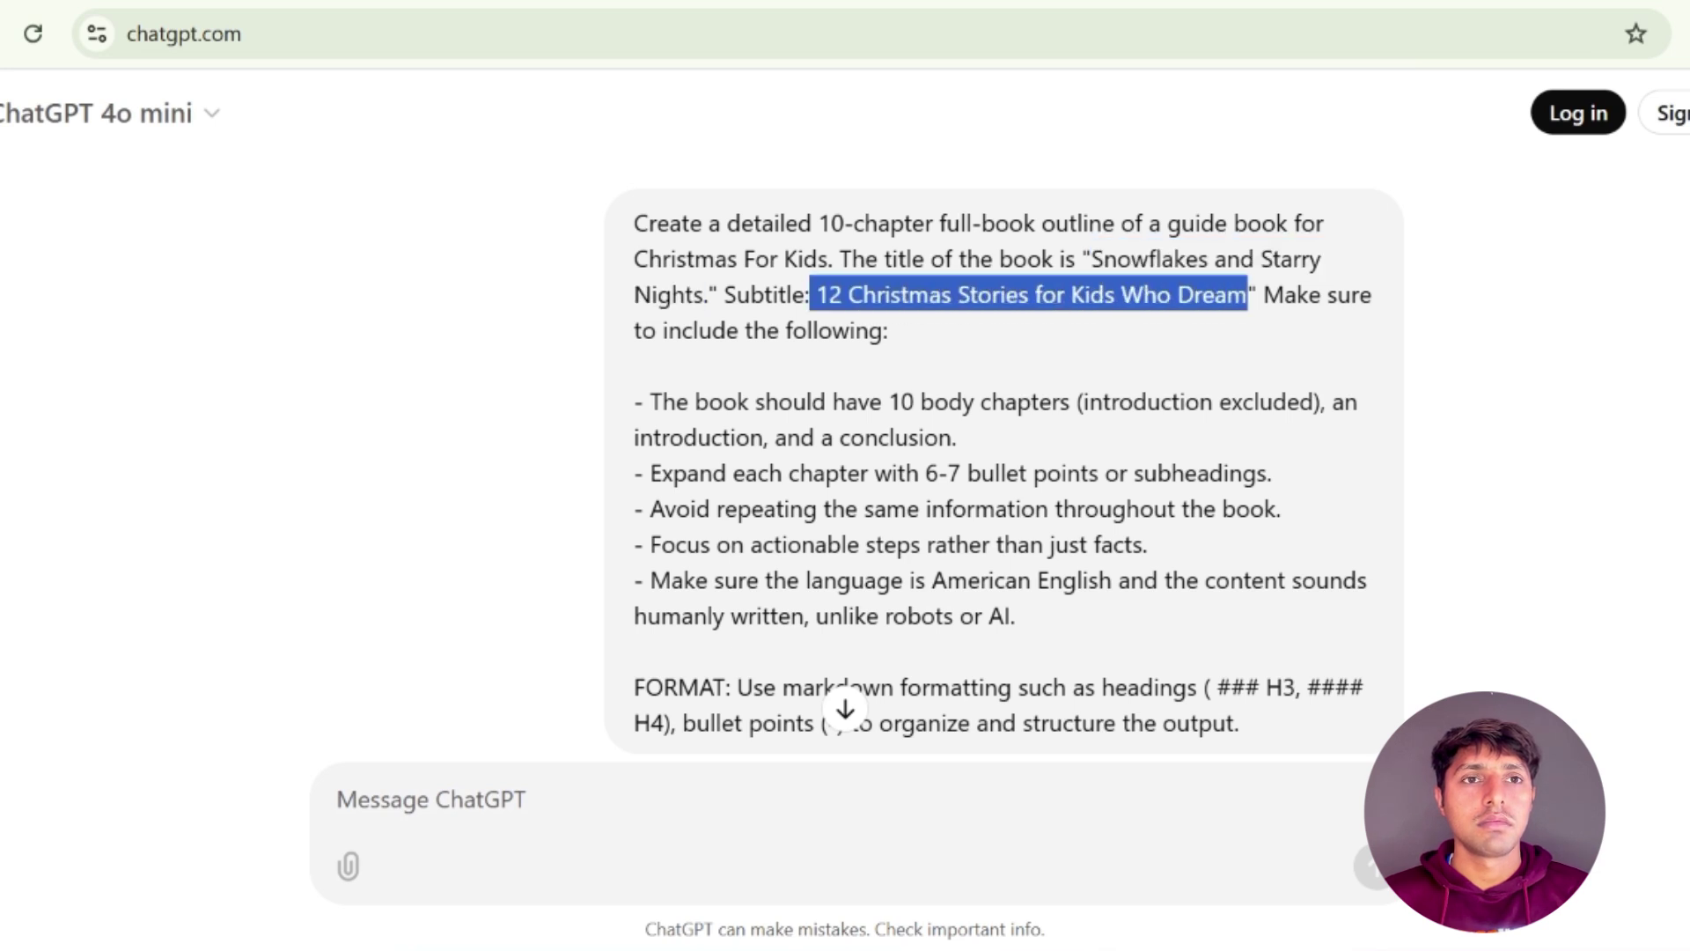
right_click(579, 315)
click(828, 339)
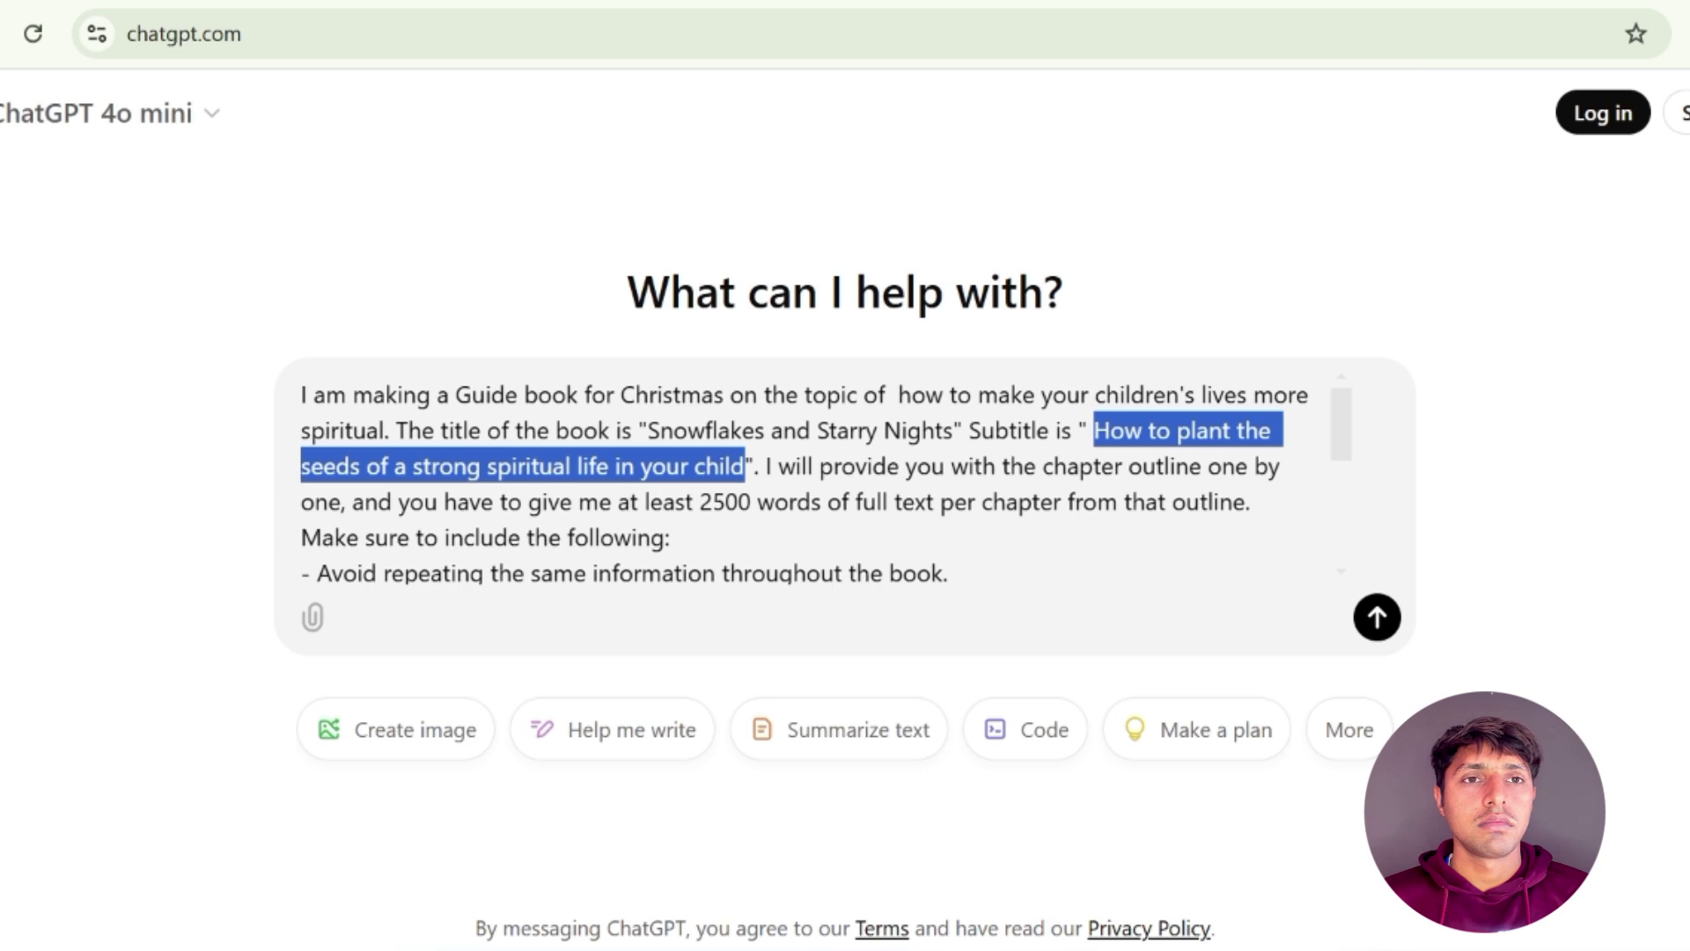
right_click(661, 454)
click(754, 71)
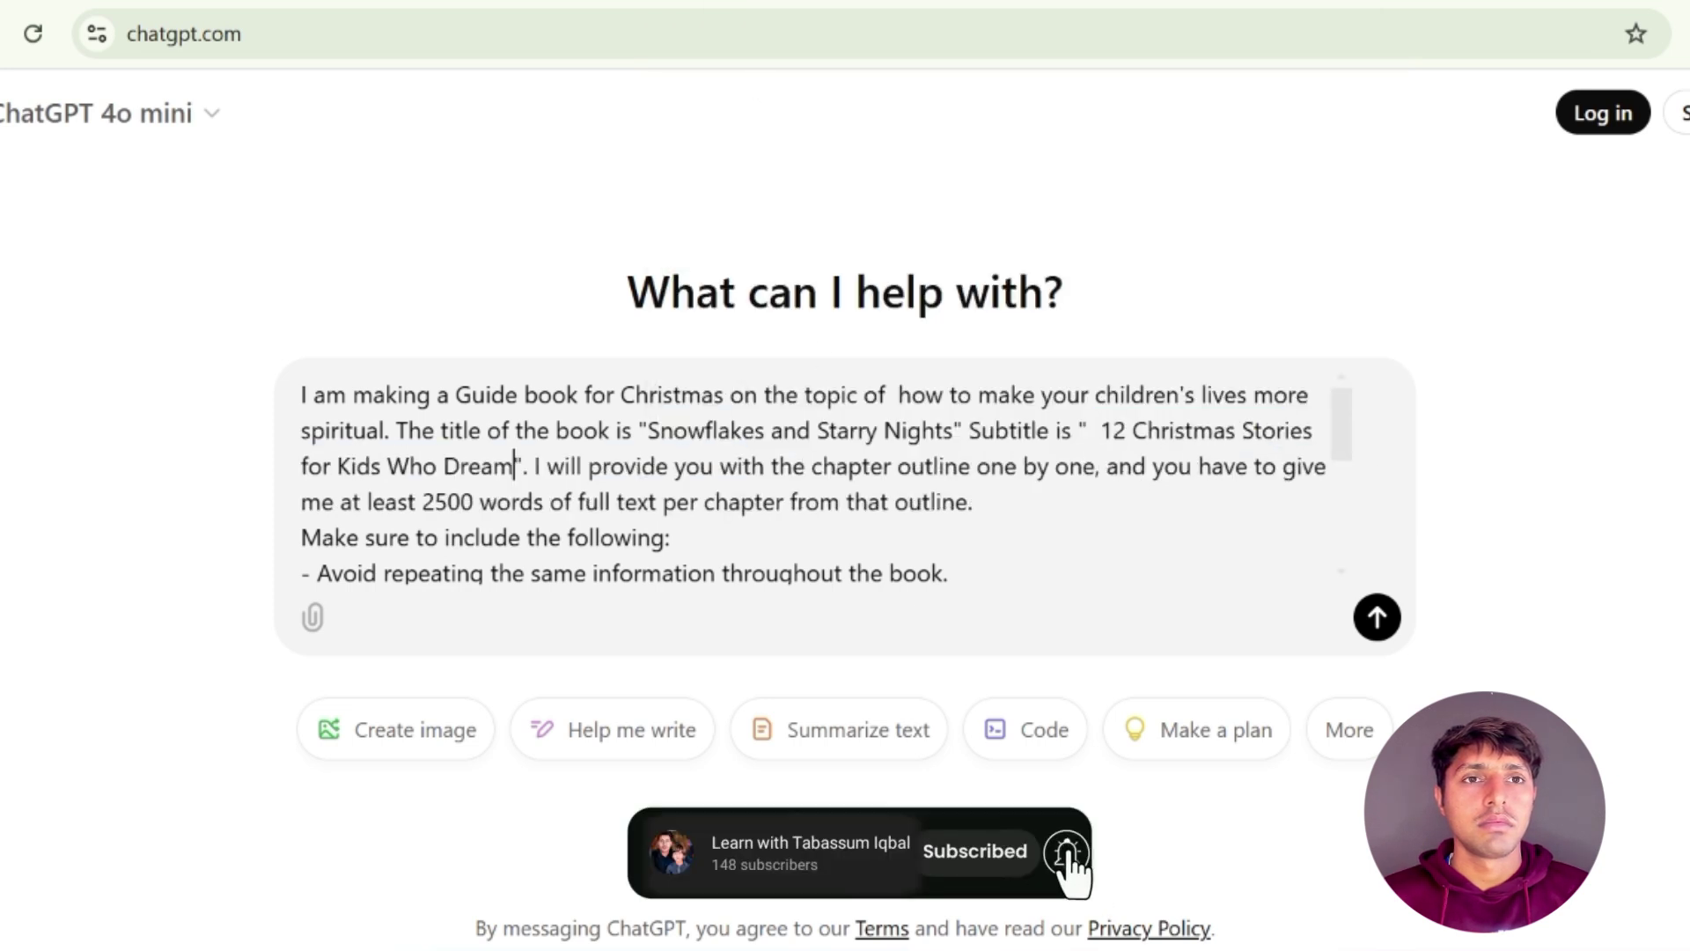
Review the adapted full text prompt through its closing question and send it to ChatGPT
scroll(819, 475, down, 4)
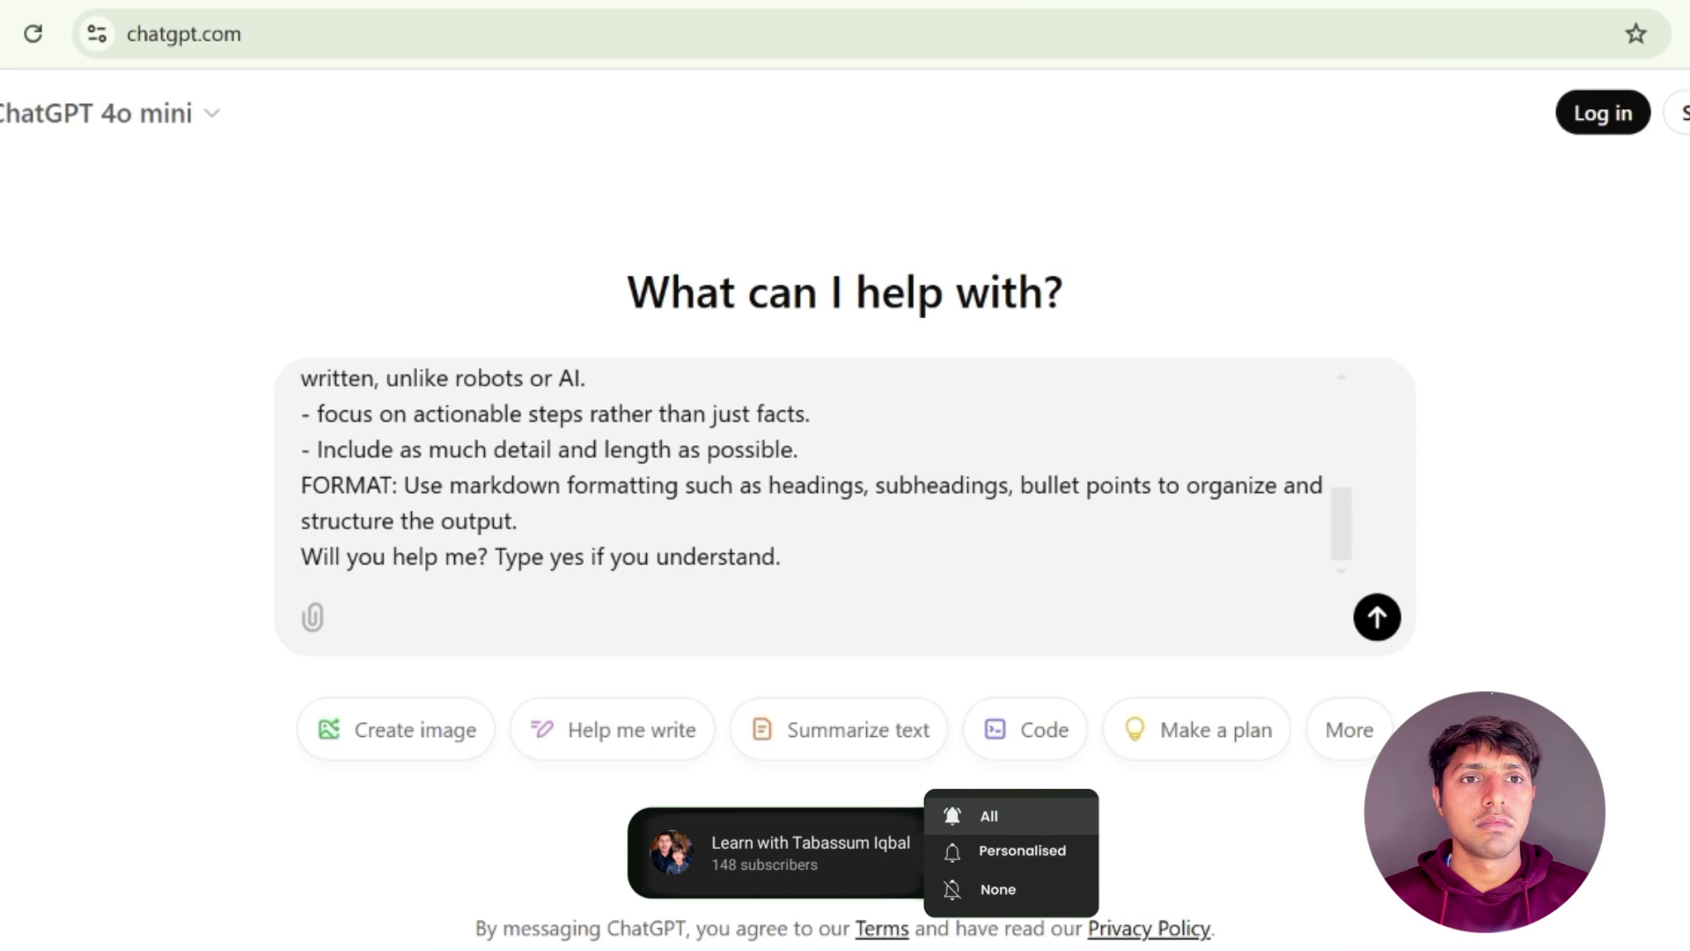
scroll(819, 475, up, 5)
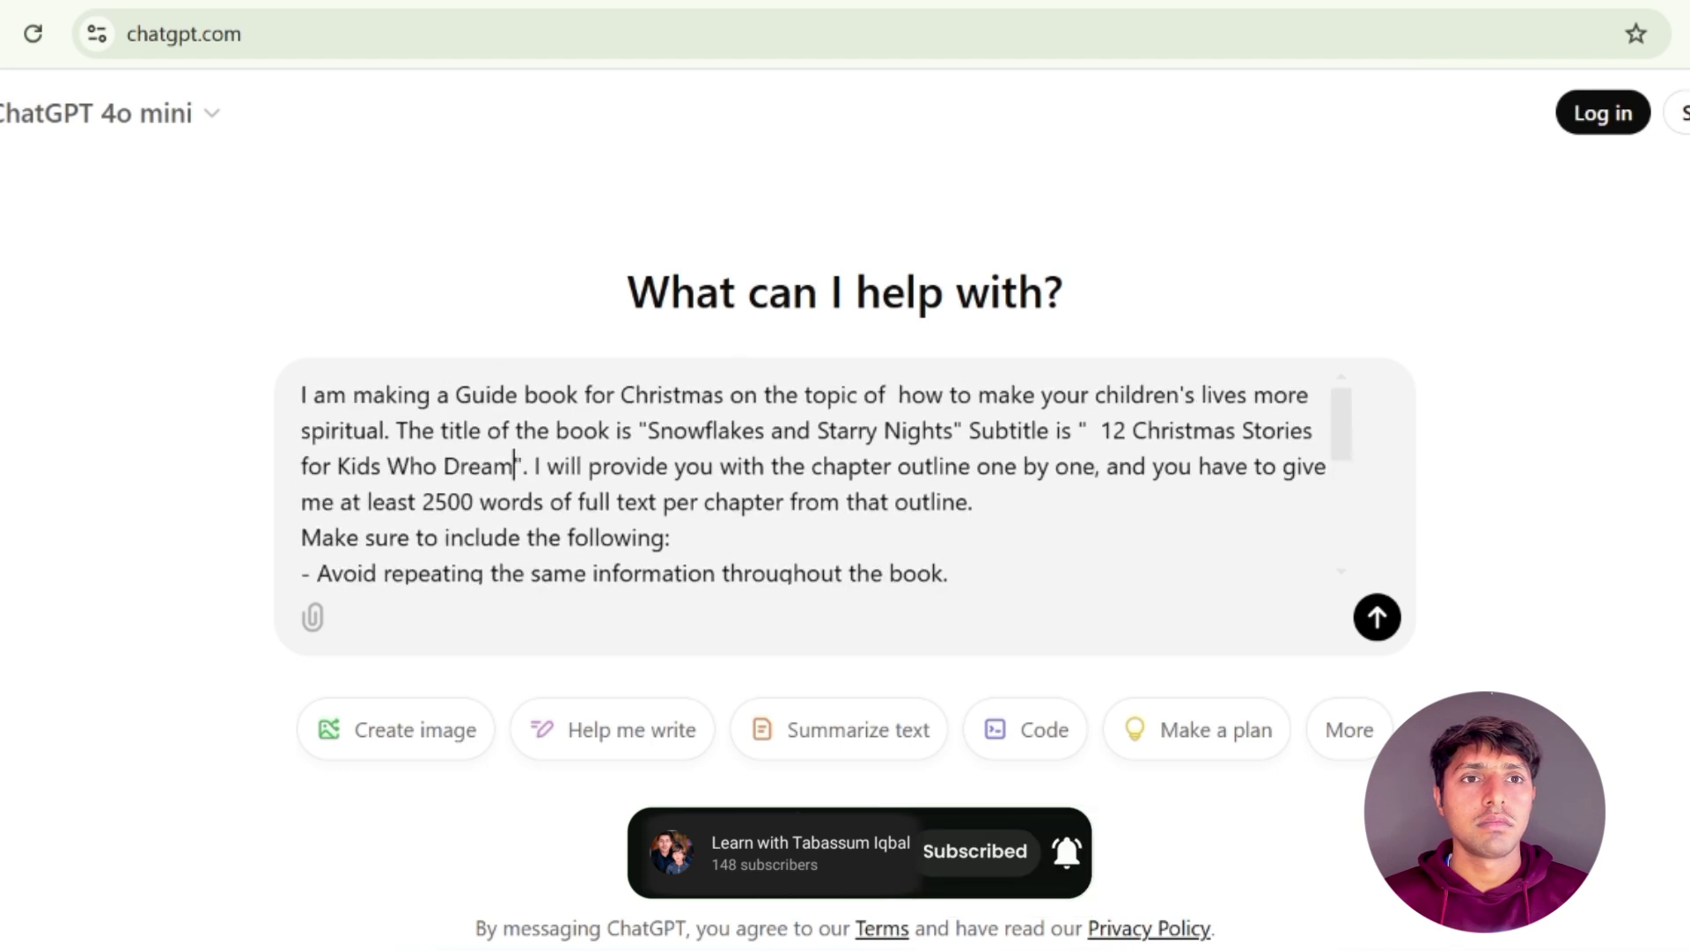
click(1378, 616)
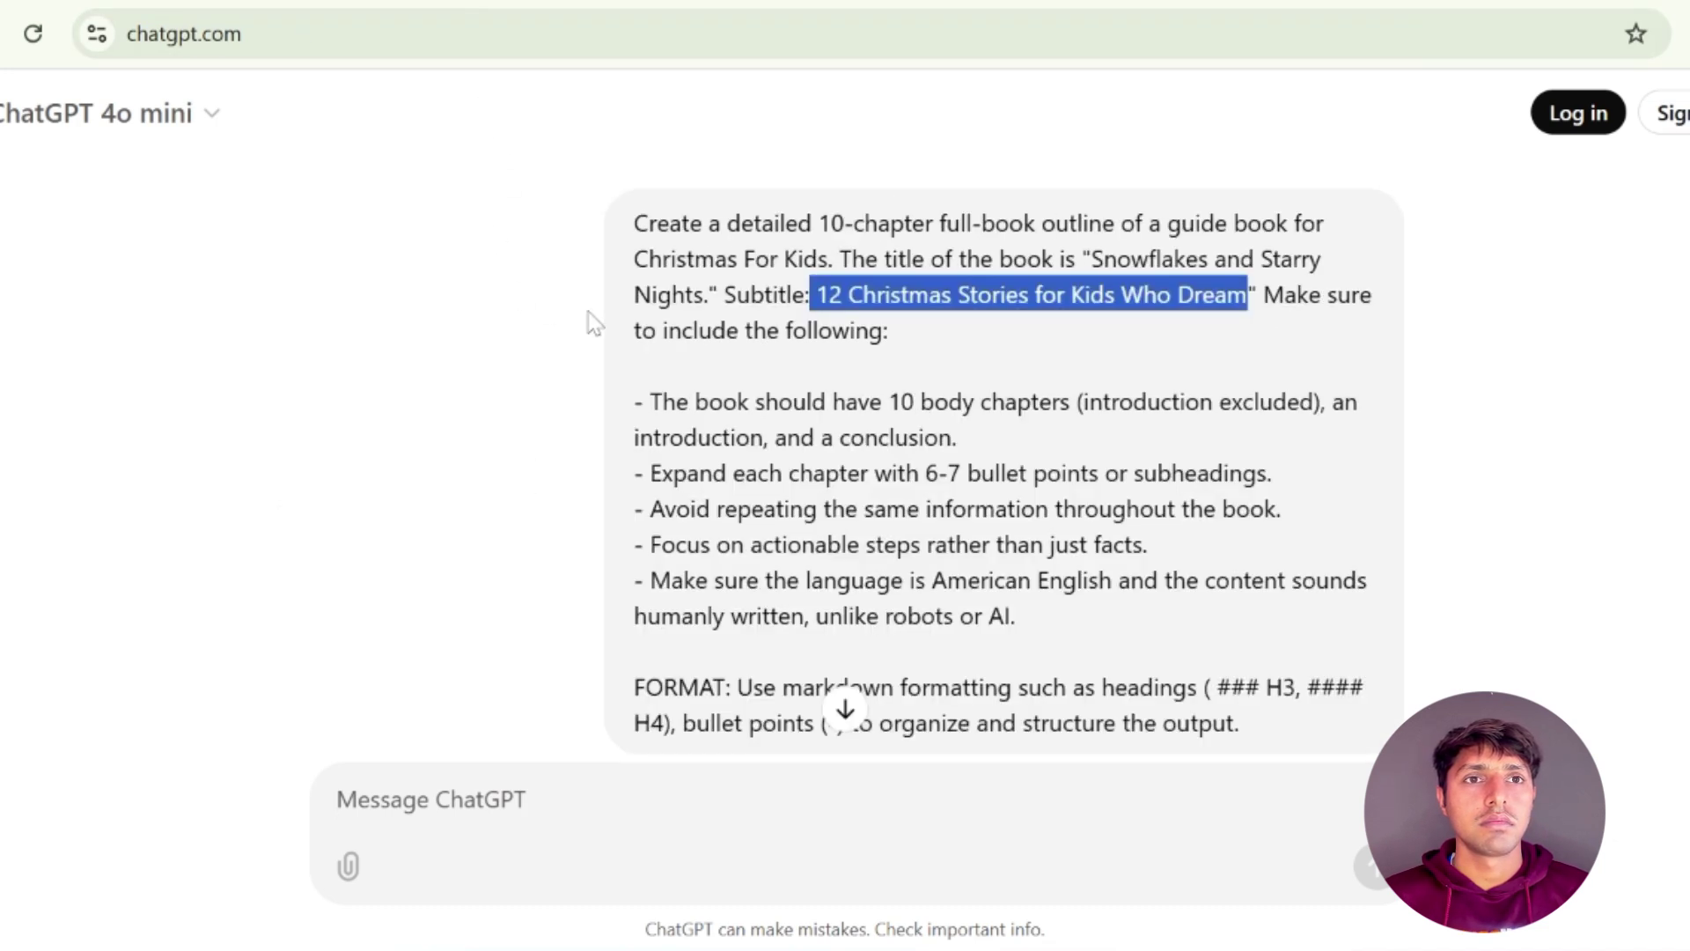
Examine the title and Introduction section at the start of the generated outline in the other chat
scroll(589, 320, down, 5)
scroll(846, 440, down, 3)
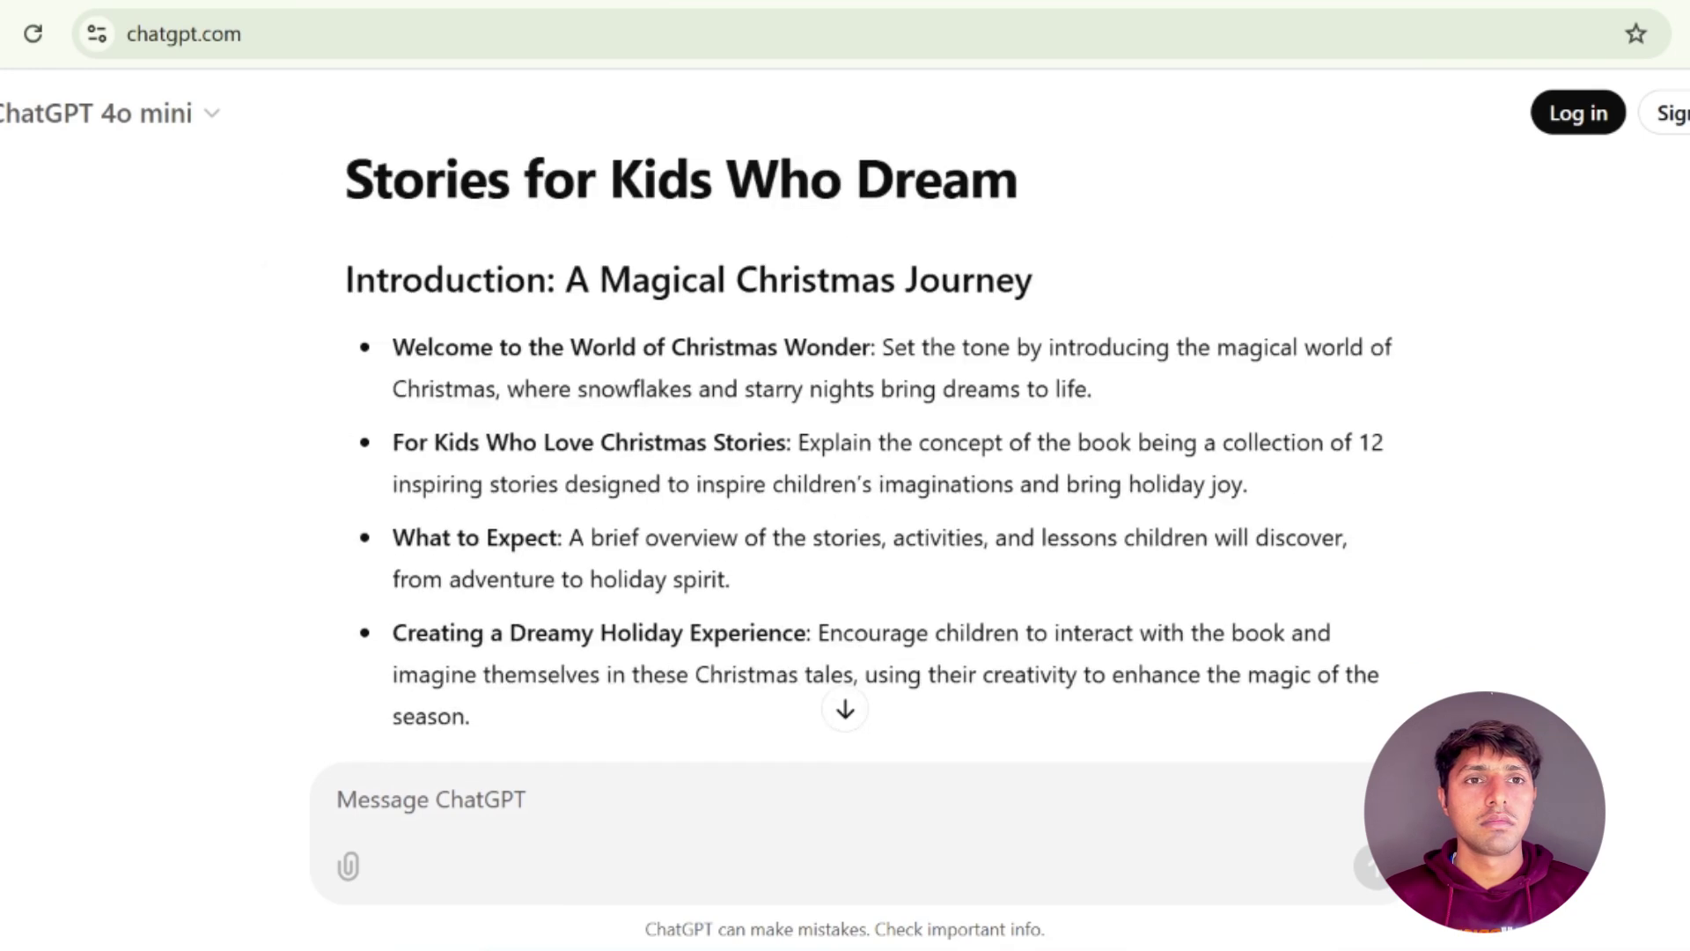
scroll(845, 440, up, 3)
scroll(845, 440, down, 3)
scroll(541, 531, up, 3)
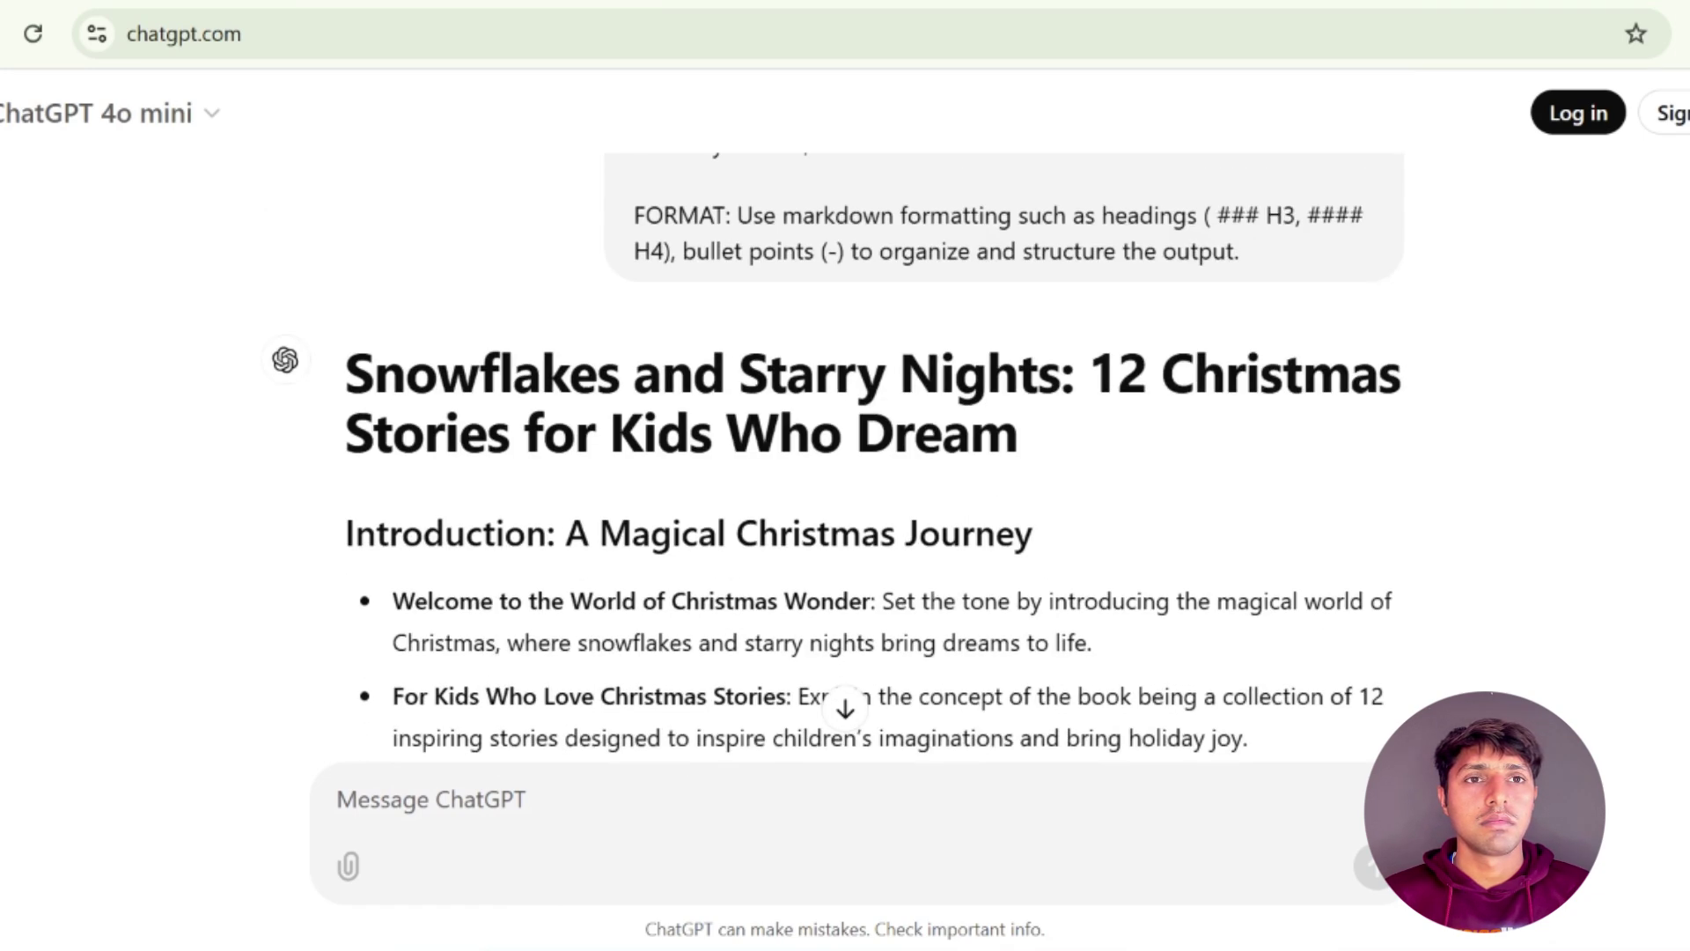
scroll(541, 531, down, 3)
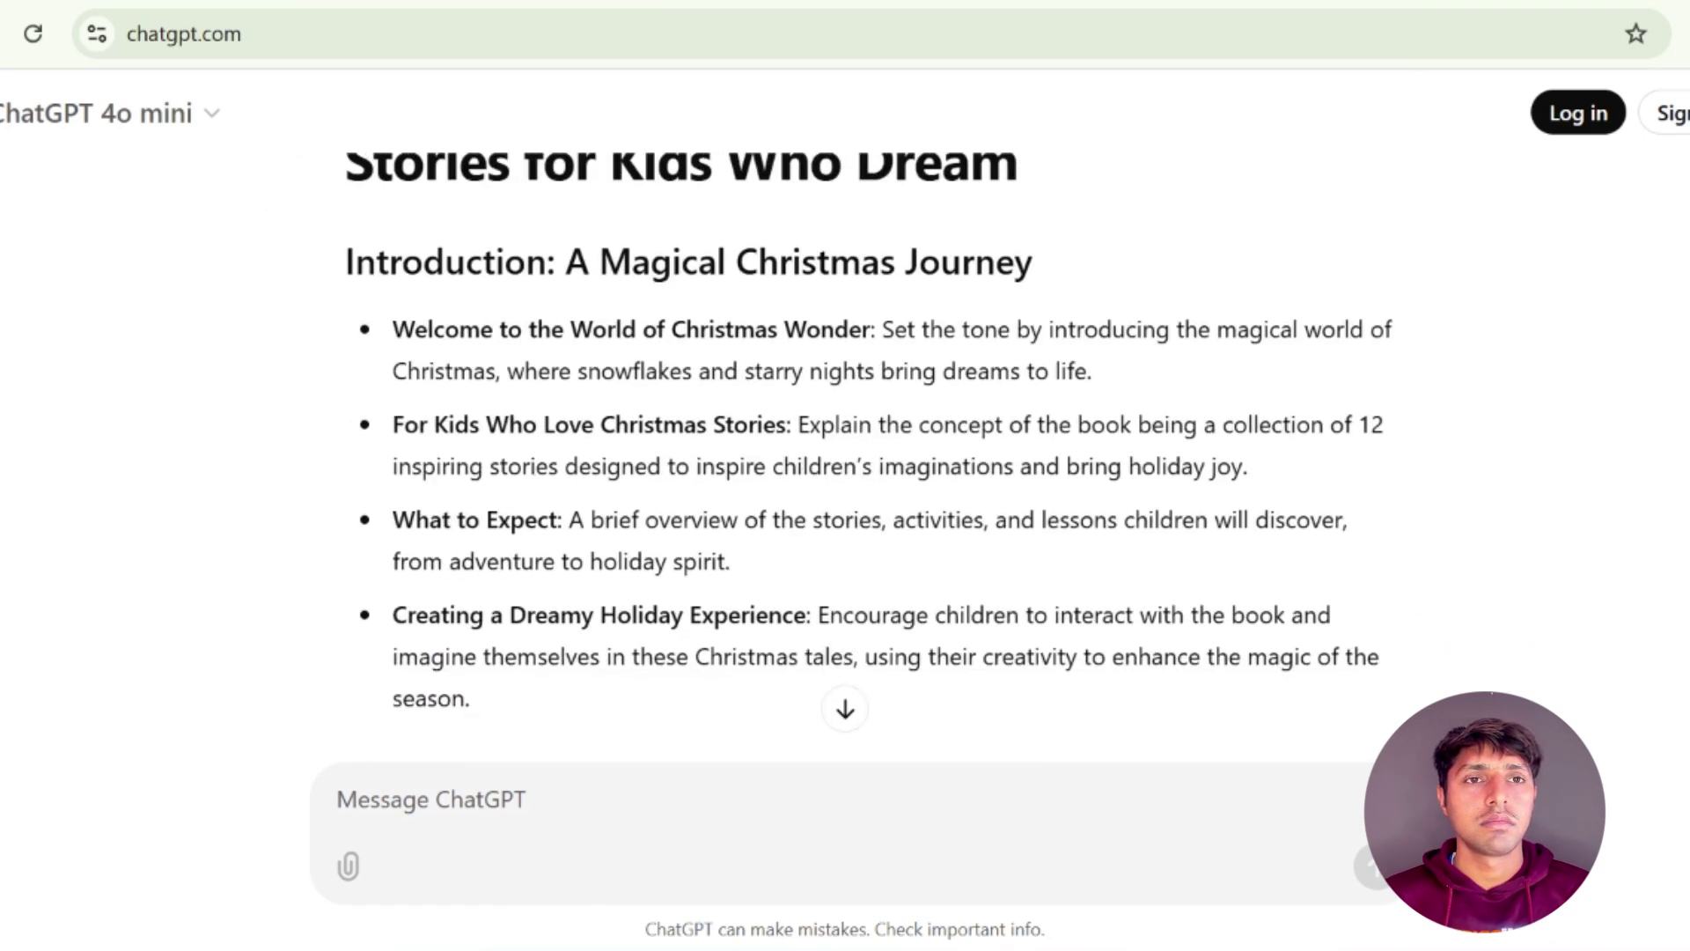
scroll(493, 335, up, 3)
scroll(441, 333, down, 3)
scroll(393, 333, up, 3)
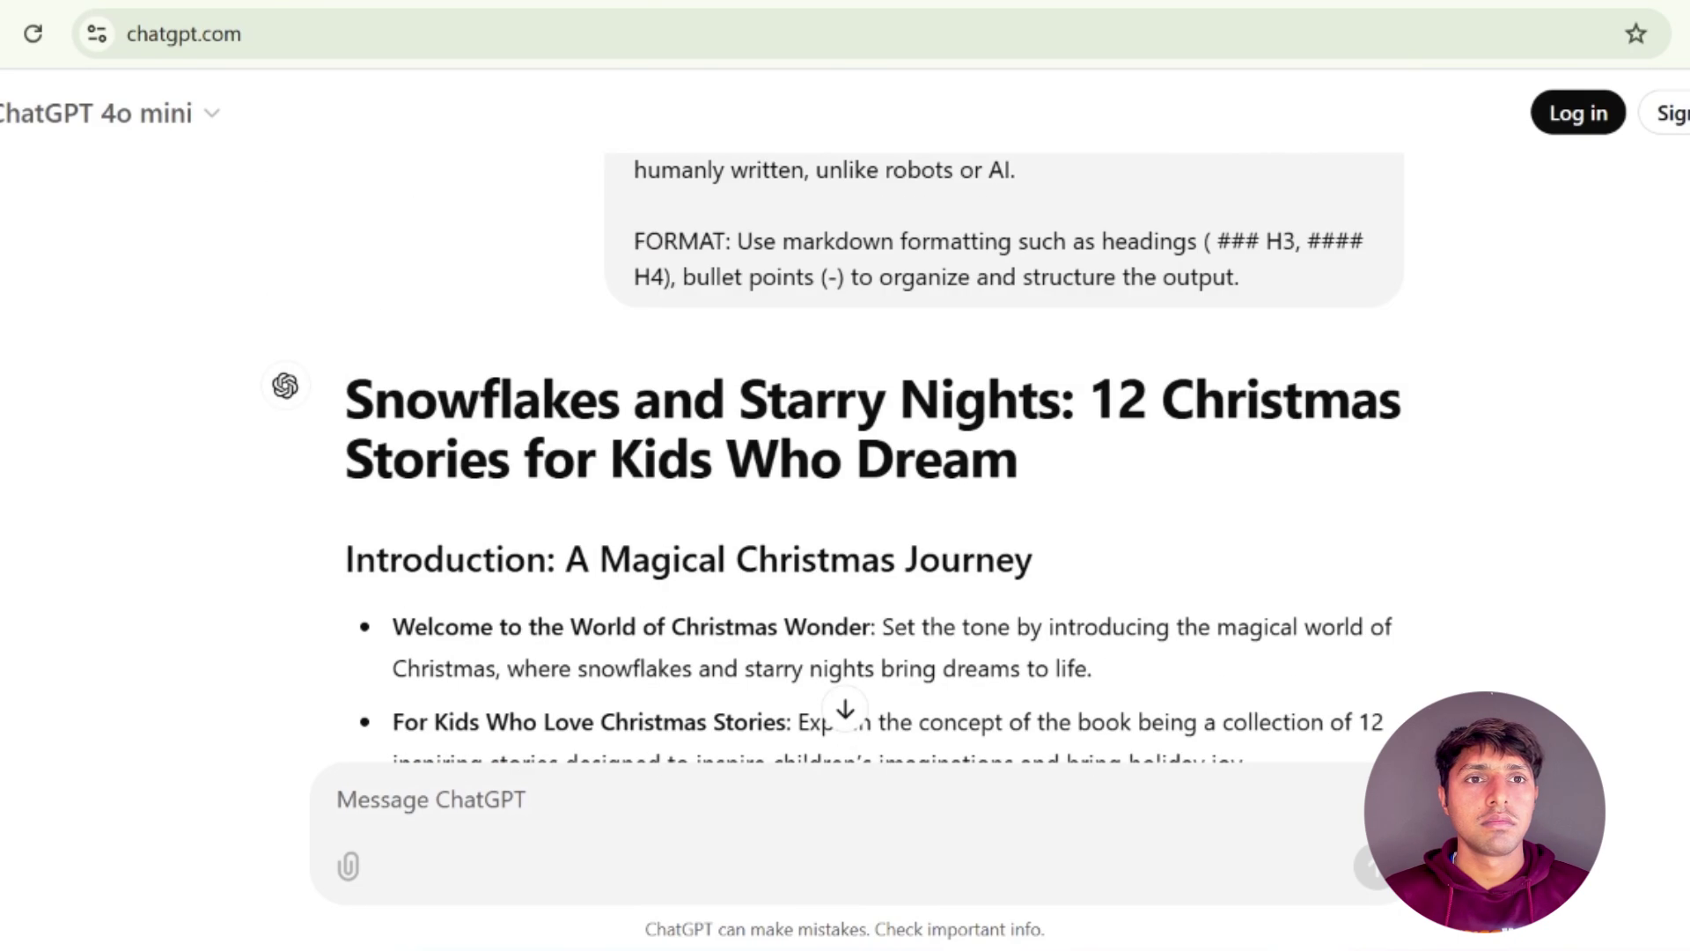
Copy only the "Introduction: A Magical Christmas Journey" section of the generated outline, without the book title
drag(345, 398, 818, 365)
scroll(819, 365, up, 5)
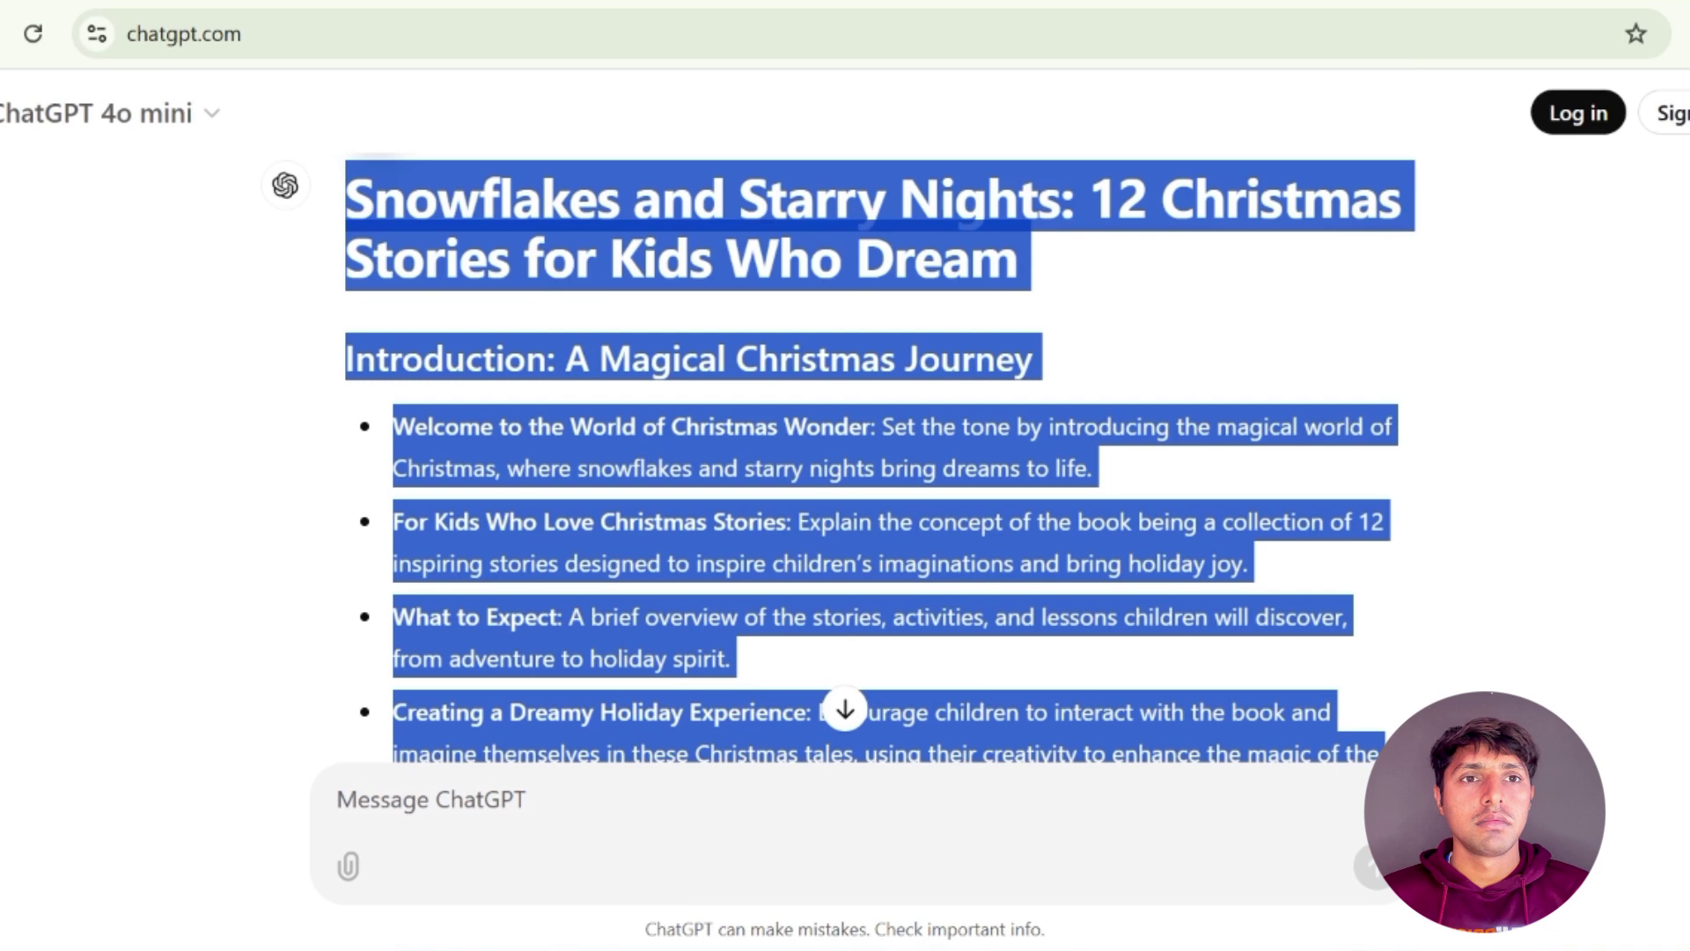
click(1200, 359)
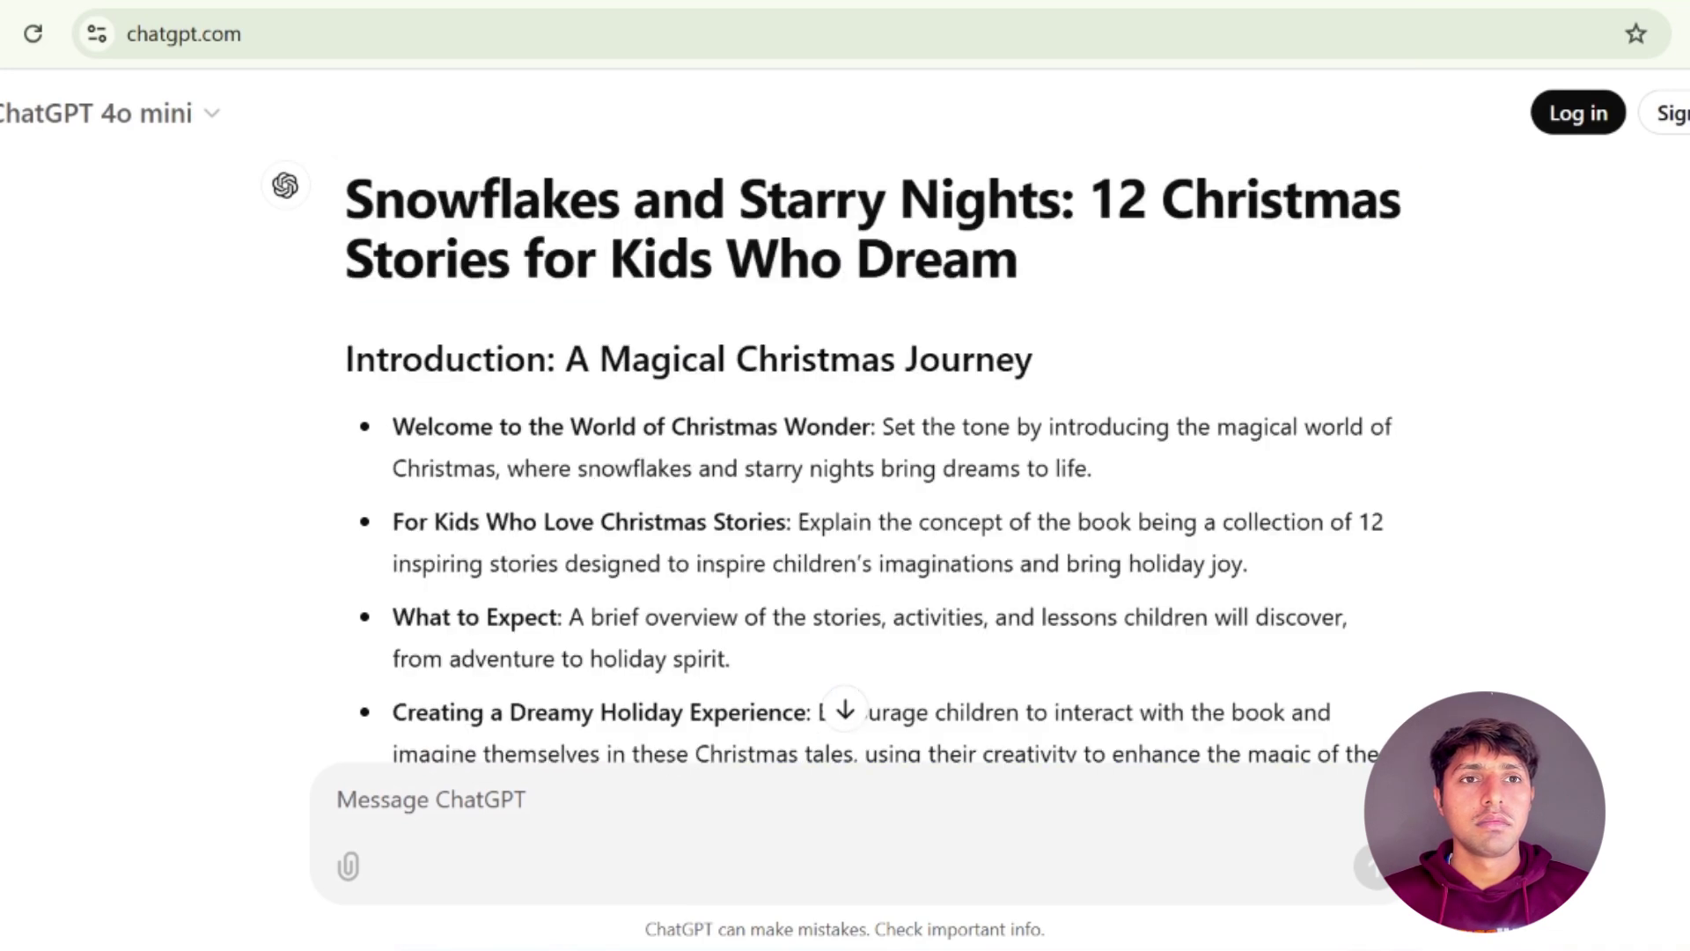
drag(344, 358, 634, 691)
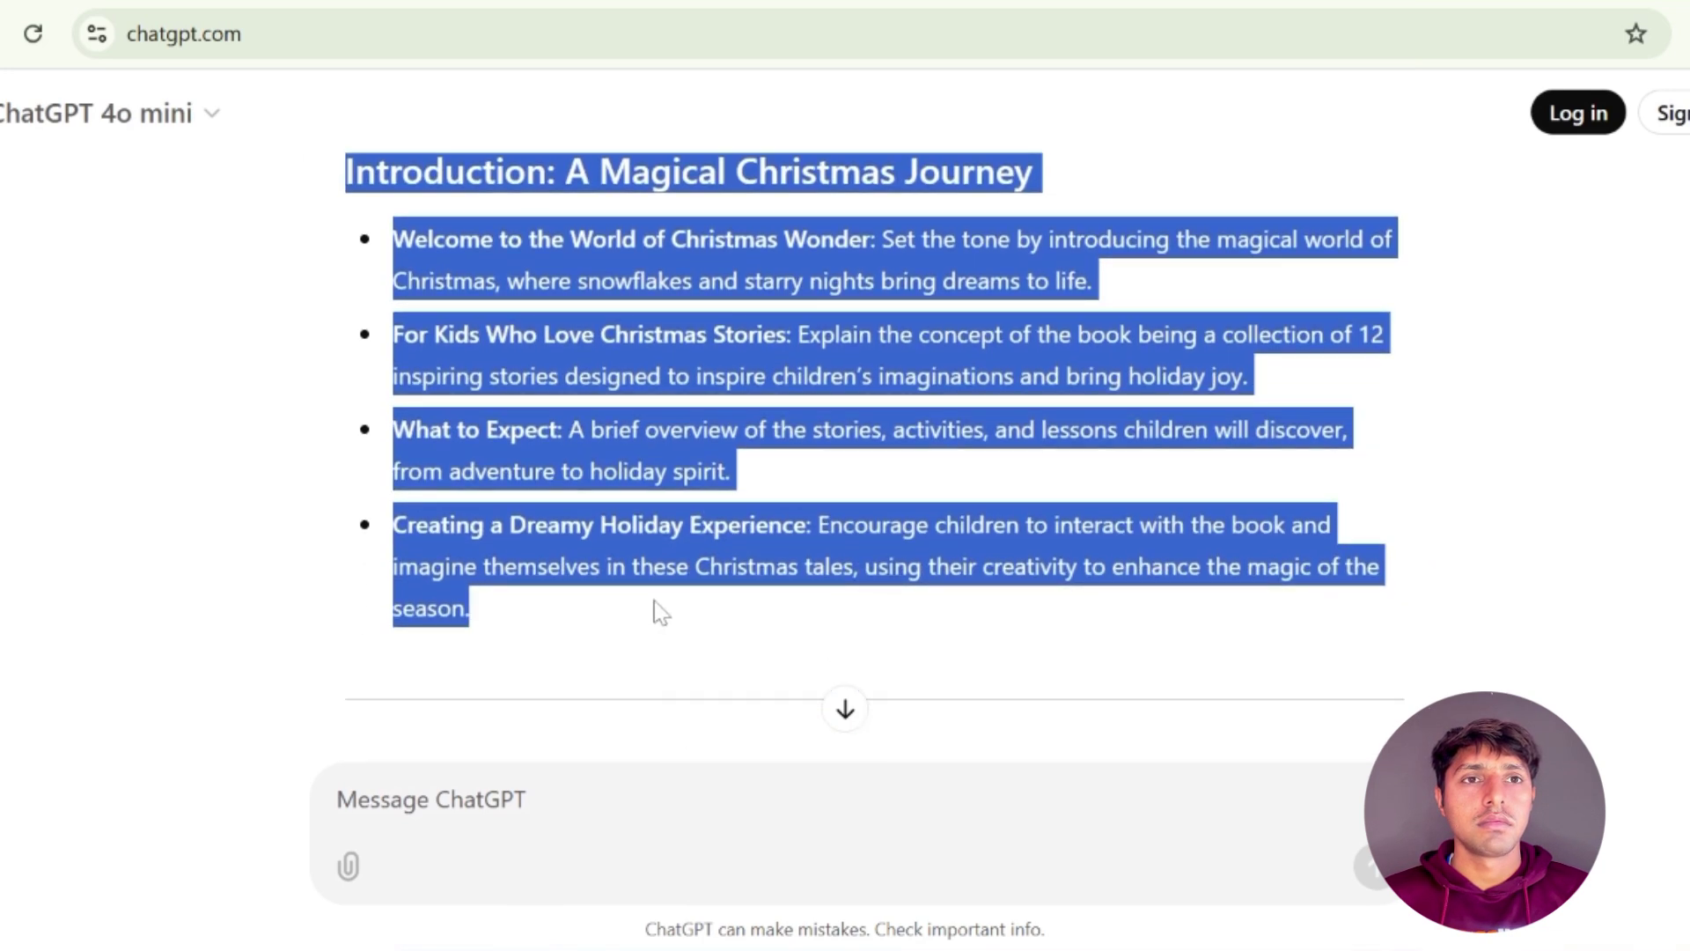
right_click(653, 268)
click(696, 304)
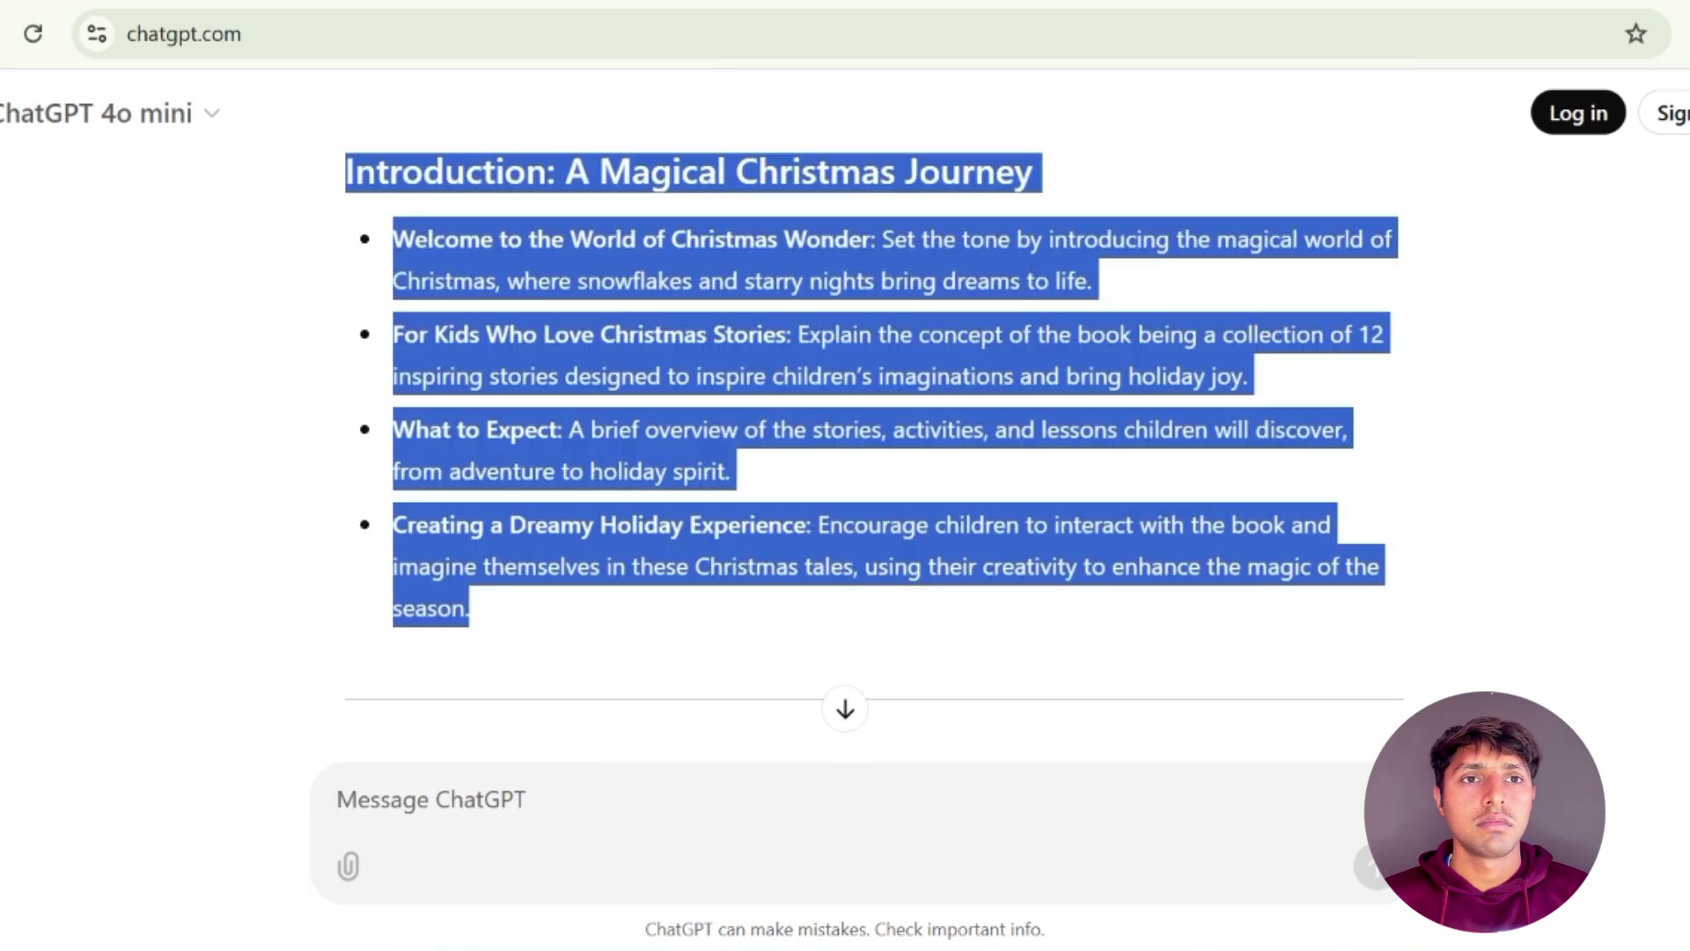
Copy the outline's book title together with the whole "Introduction: A Magical Christmas Journey" section, ending before Chapter 1
scroll(845, 396, up, 6)
click(405, 431)
scroll(404, 528, down, 3)
drag(348, 324, 614, 429)
right_click(604, 301)
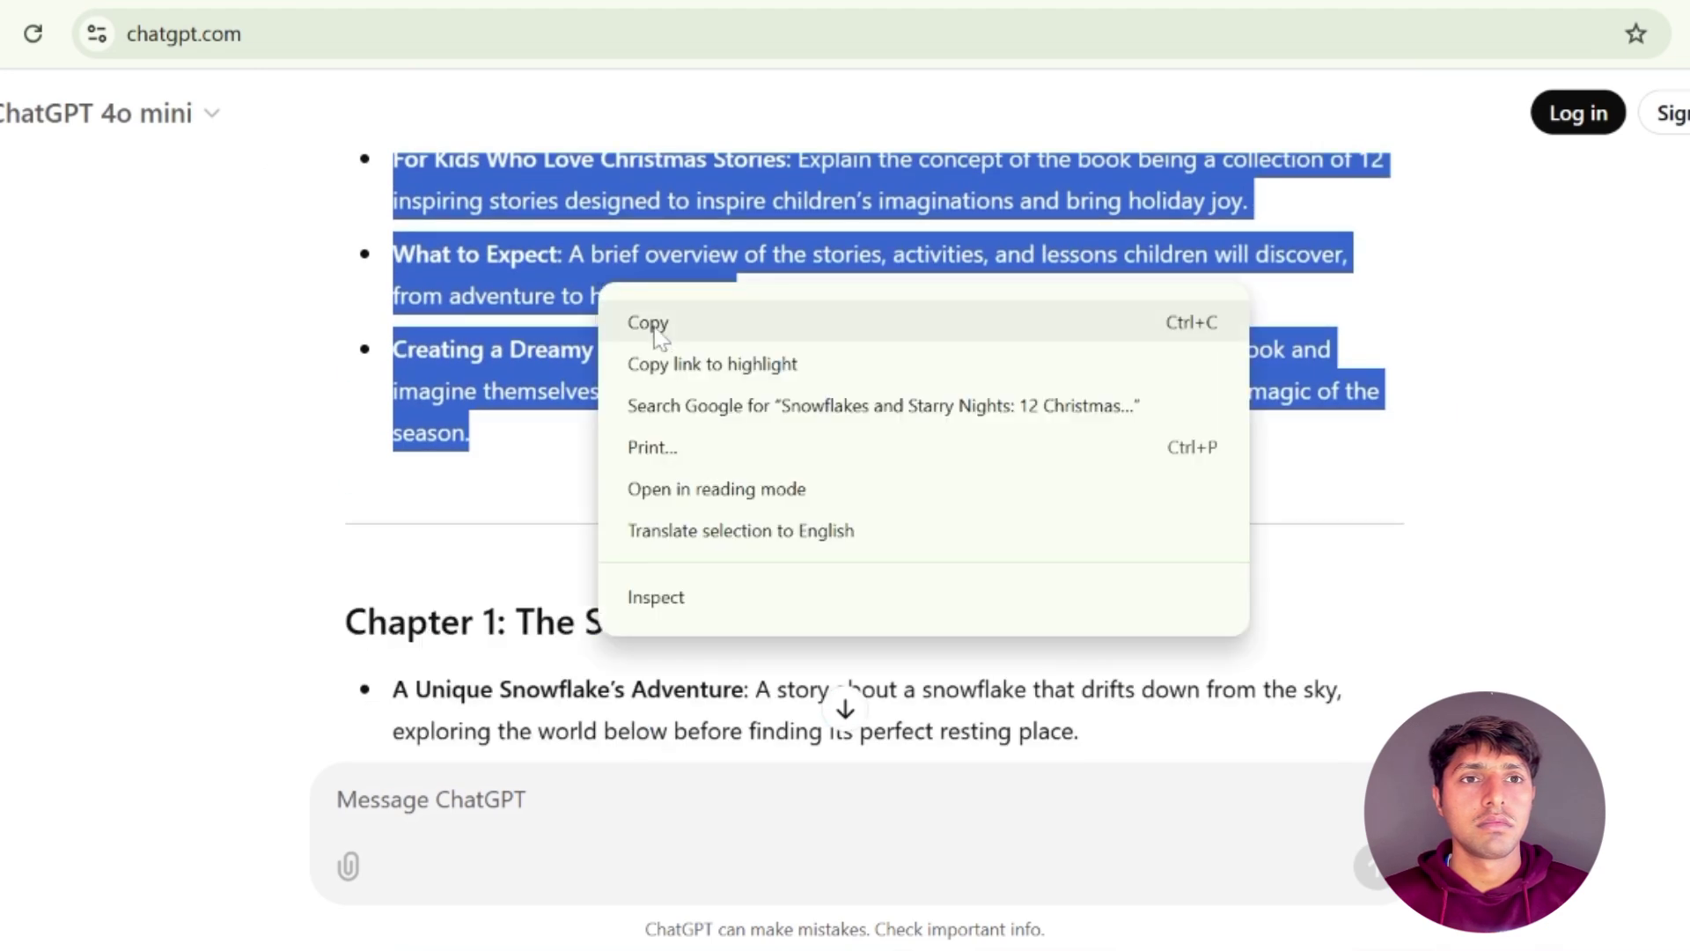
click(659, 327)
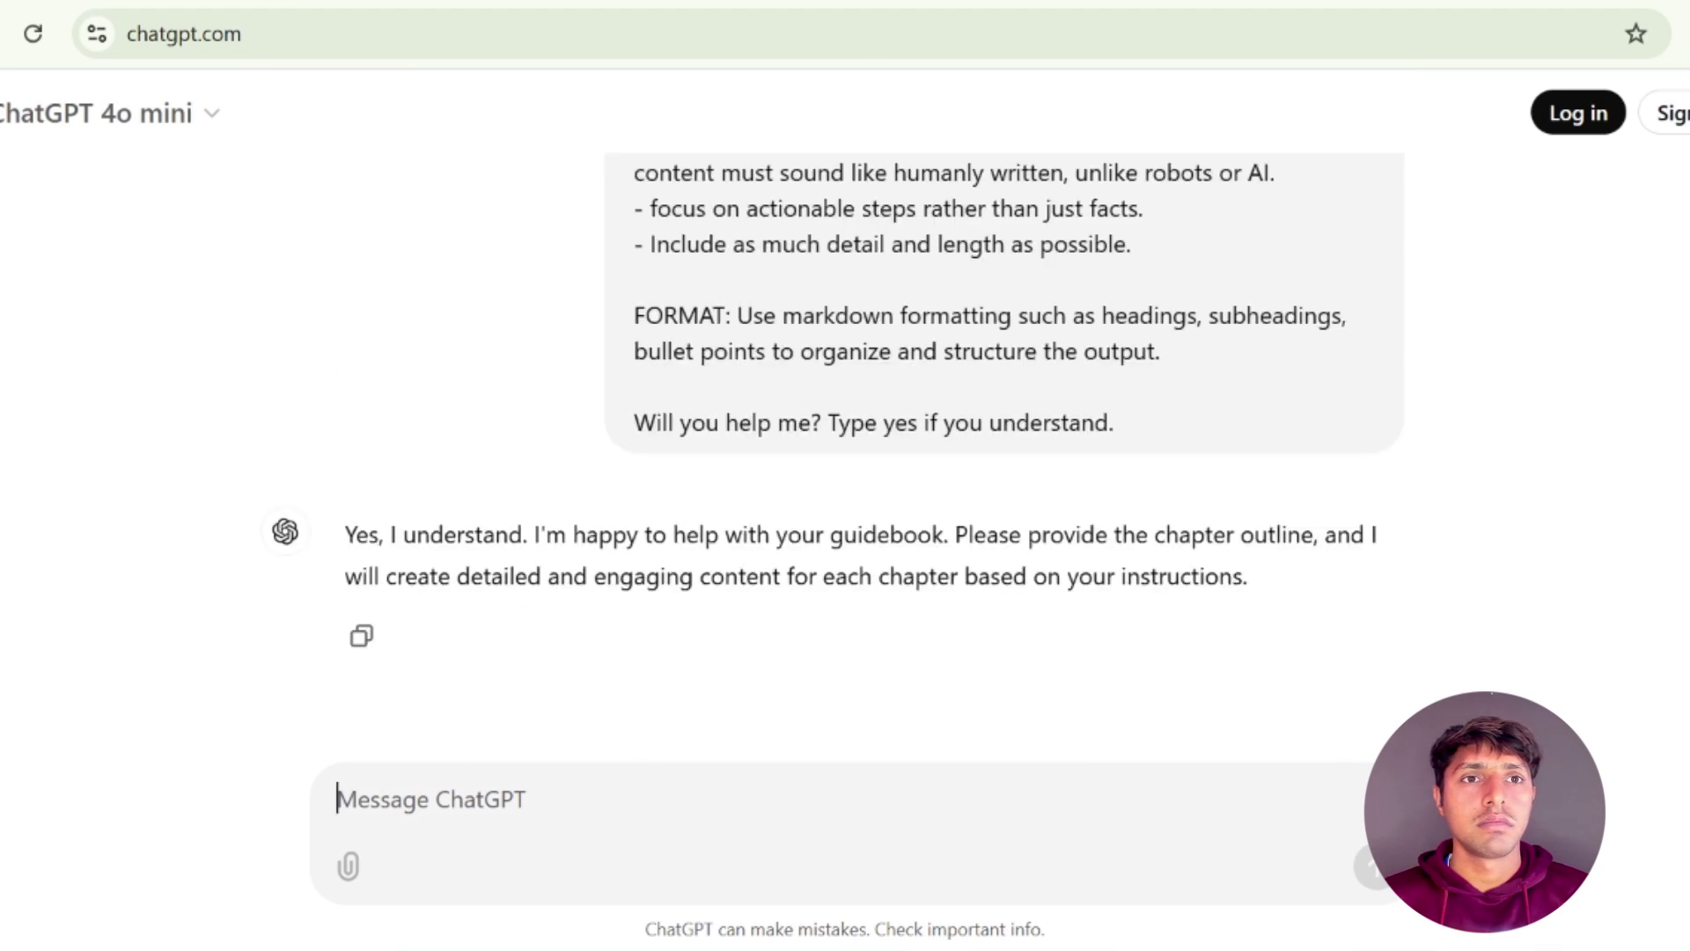
Paste the copied title and Introduction outline into the full text chat's message and send it to generate the introduction's text
right_click(432, 801)
click(491, 468)
scroll(413, 827, down, 2)
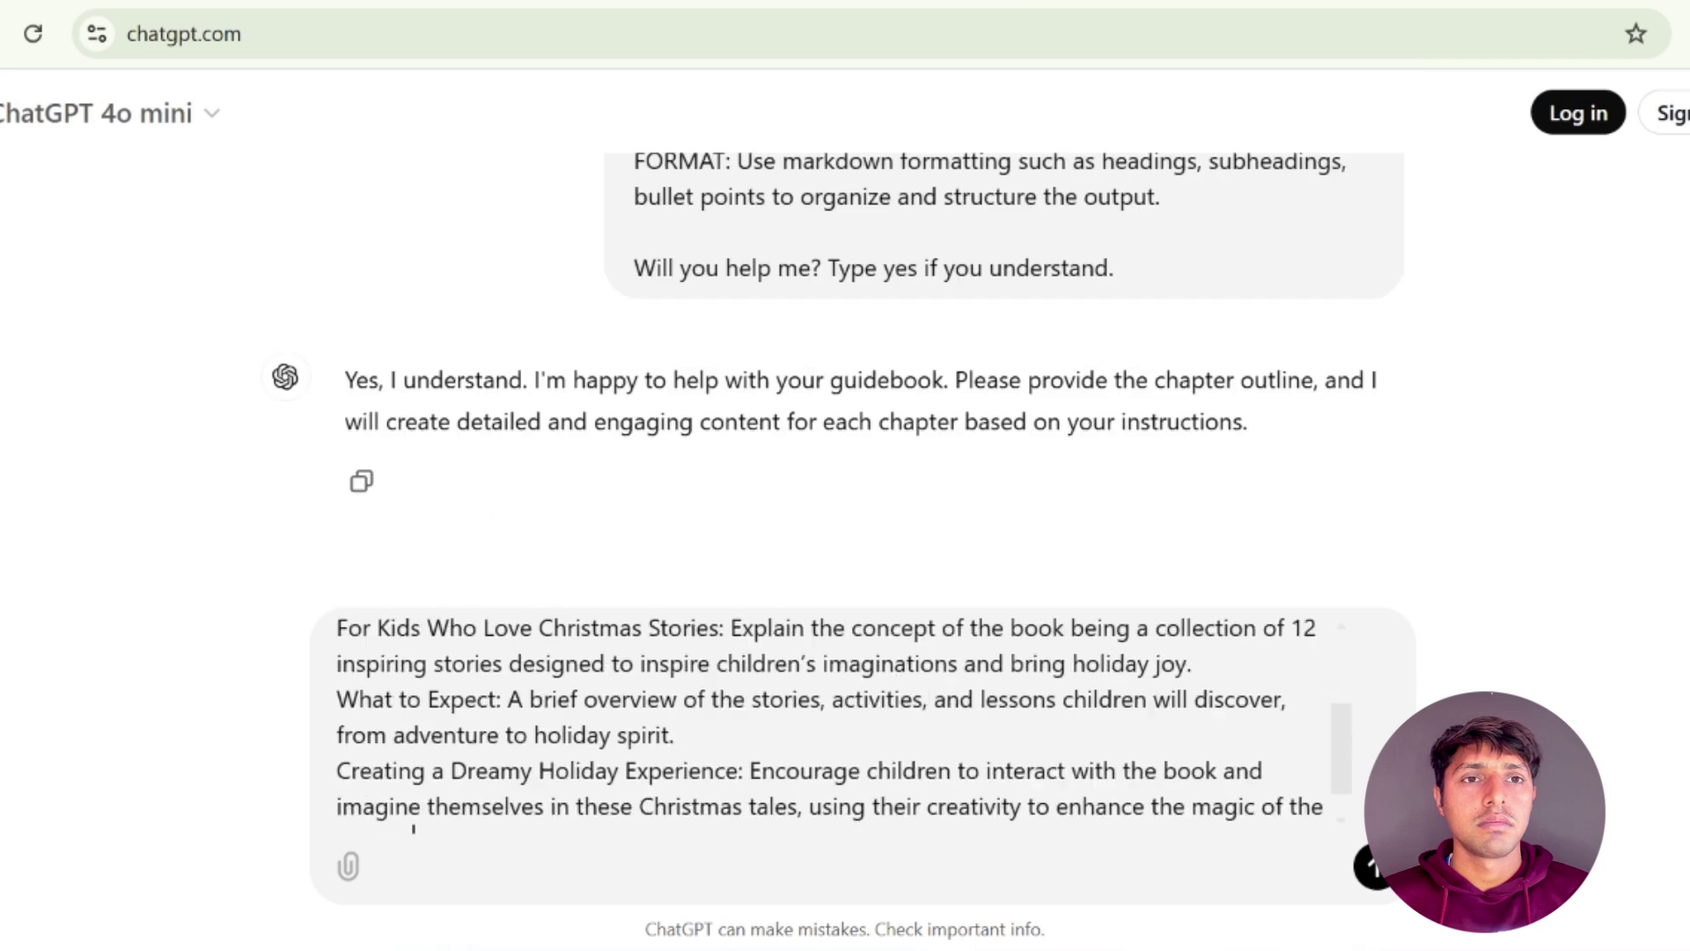
scroll(413, 827, down, 1)
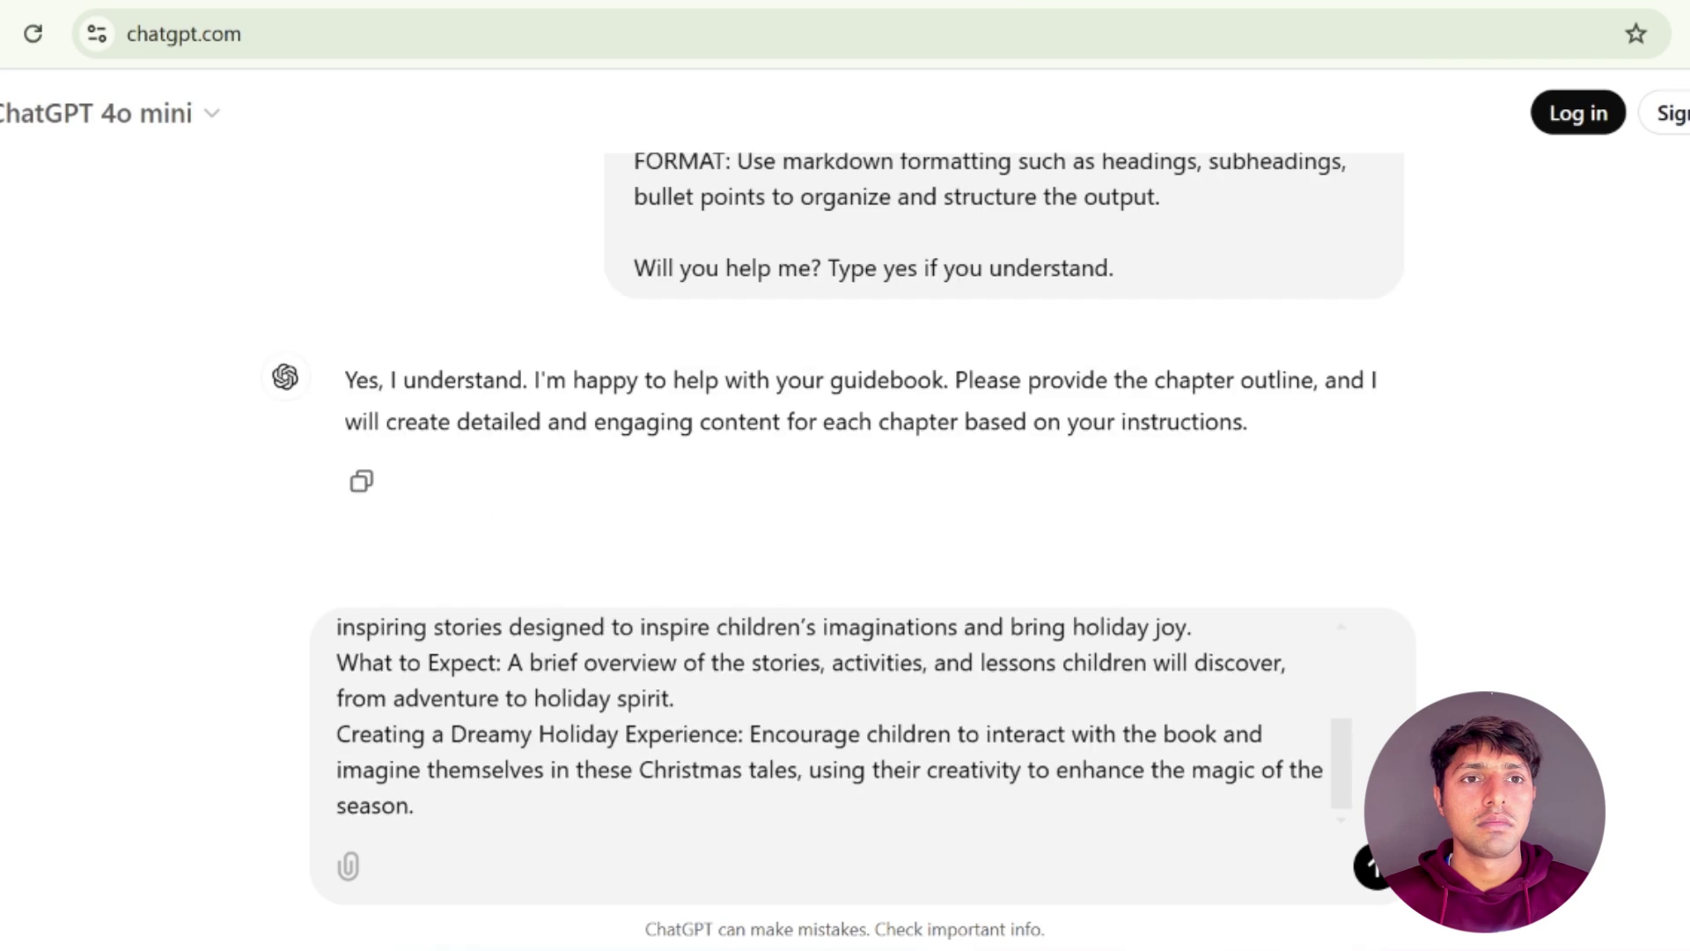
click(1374, 868)
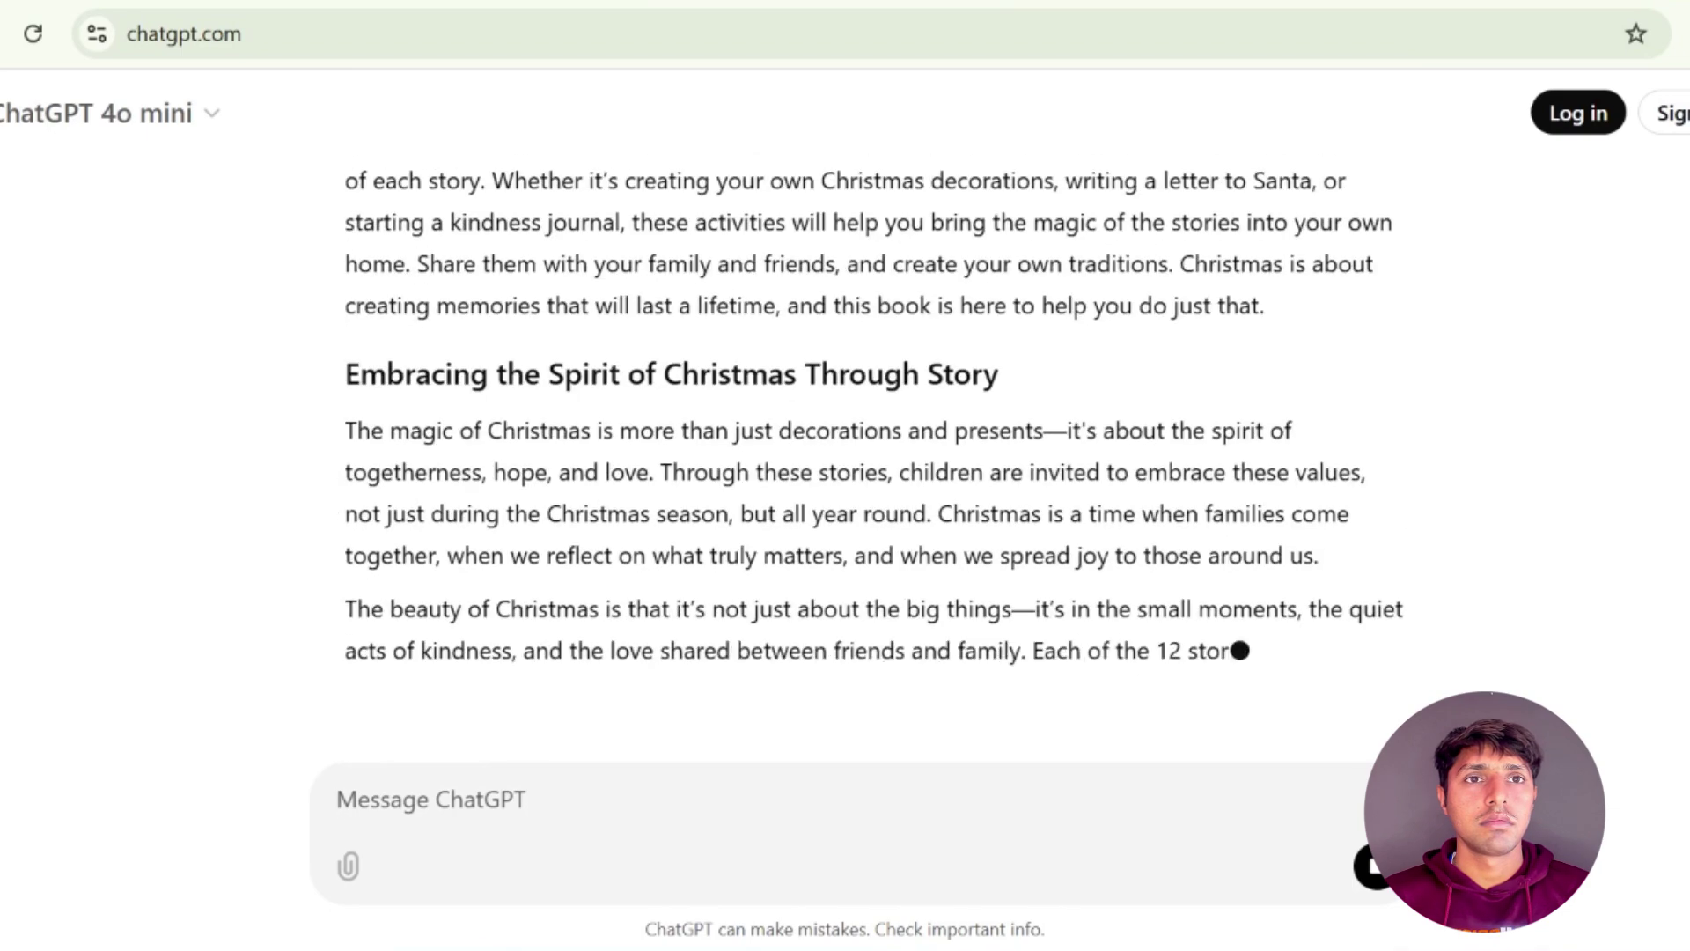
Examine the generated introduction text against the outline and the 2500-word requirement in the full text prompt
scroll(845, 441, up, 2)
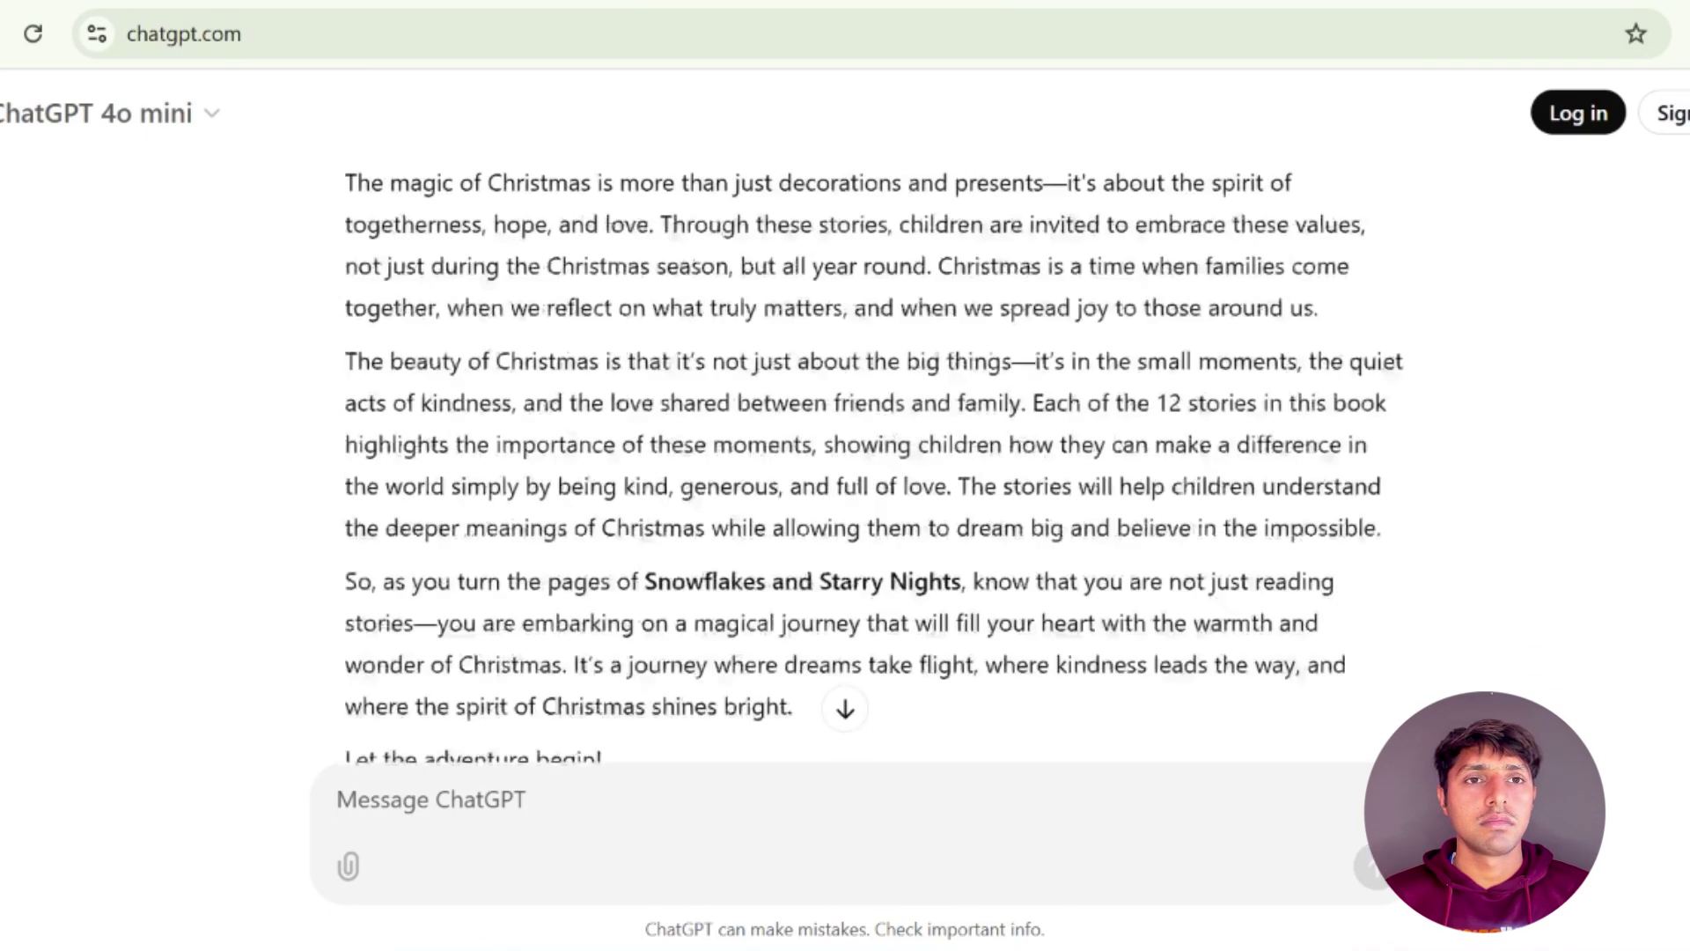
scroll(952, 487, up, 10)
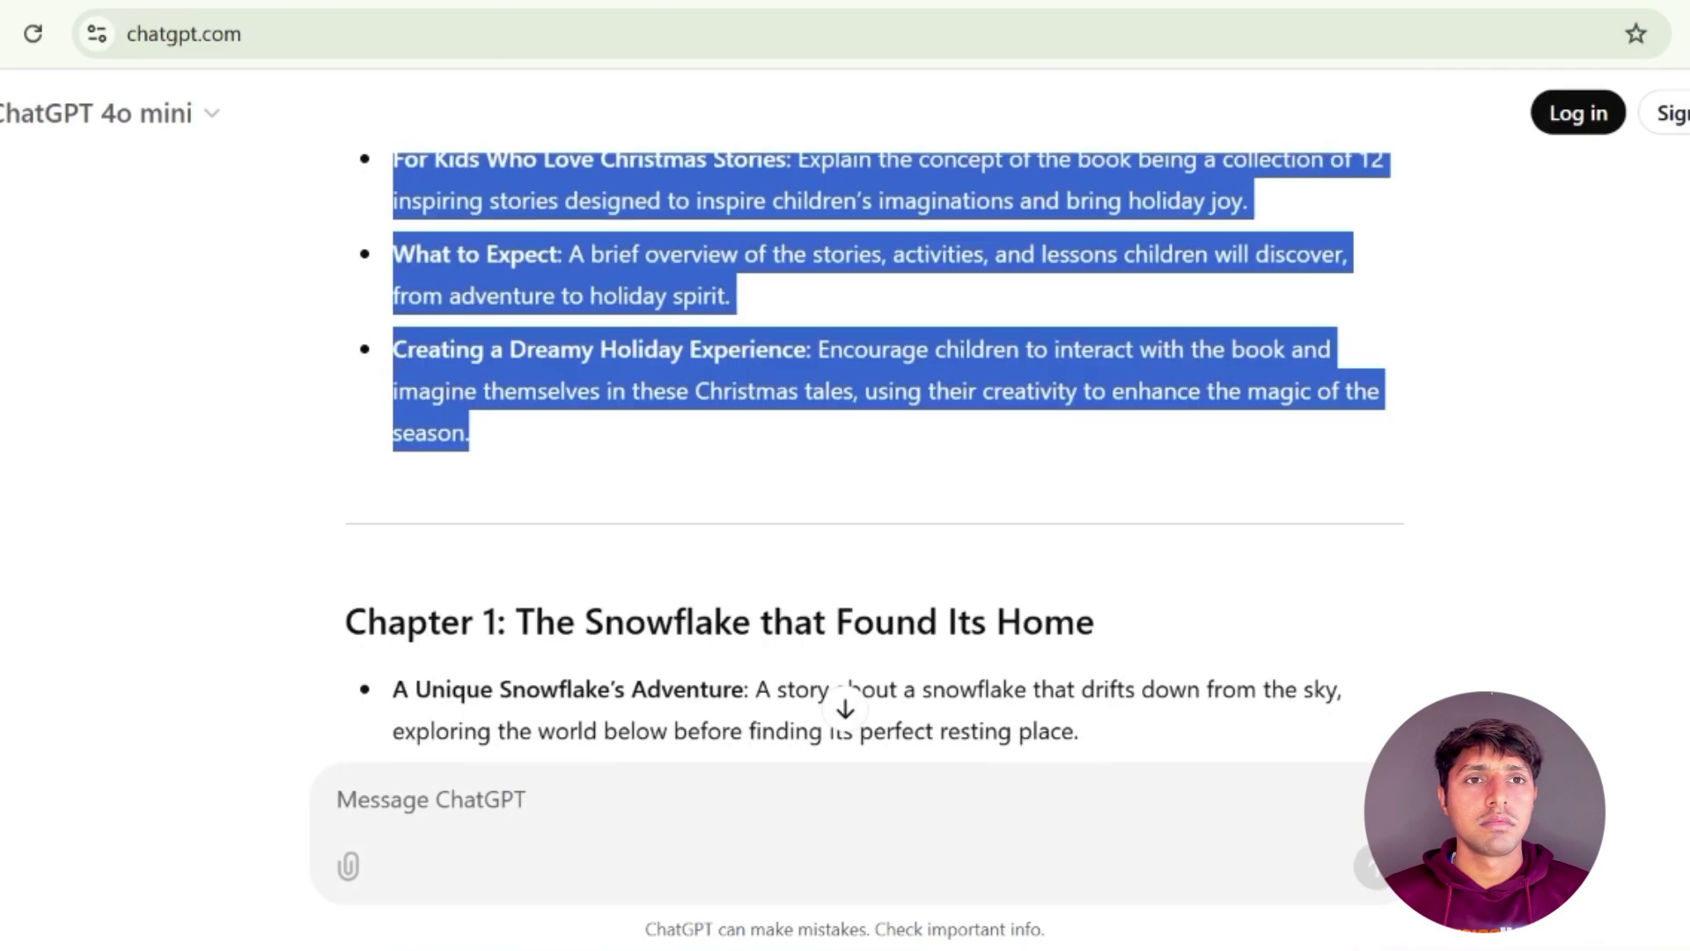
scroll(898, 468, up, 10)
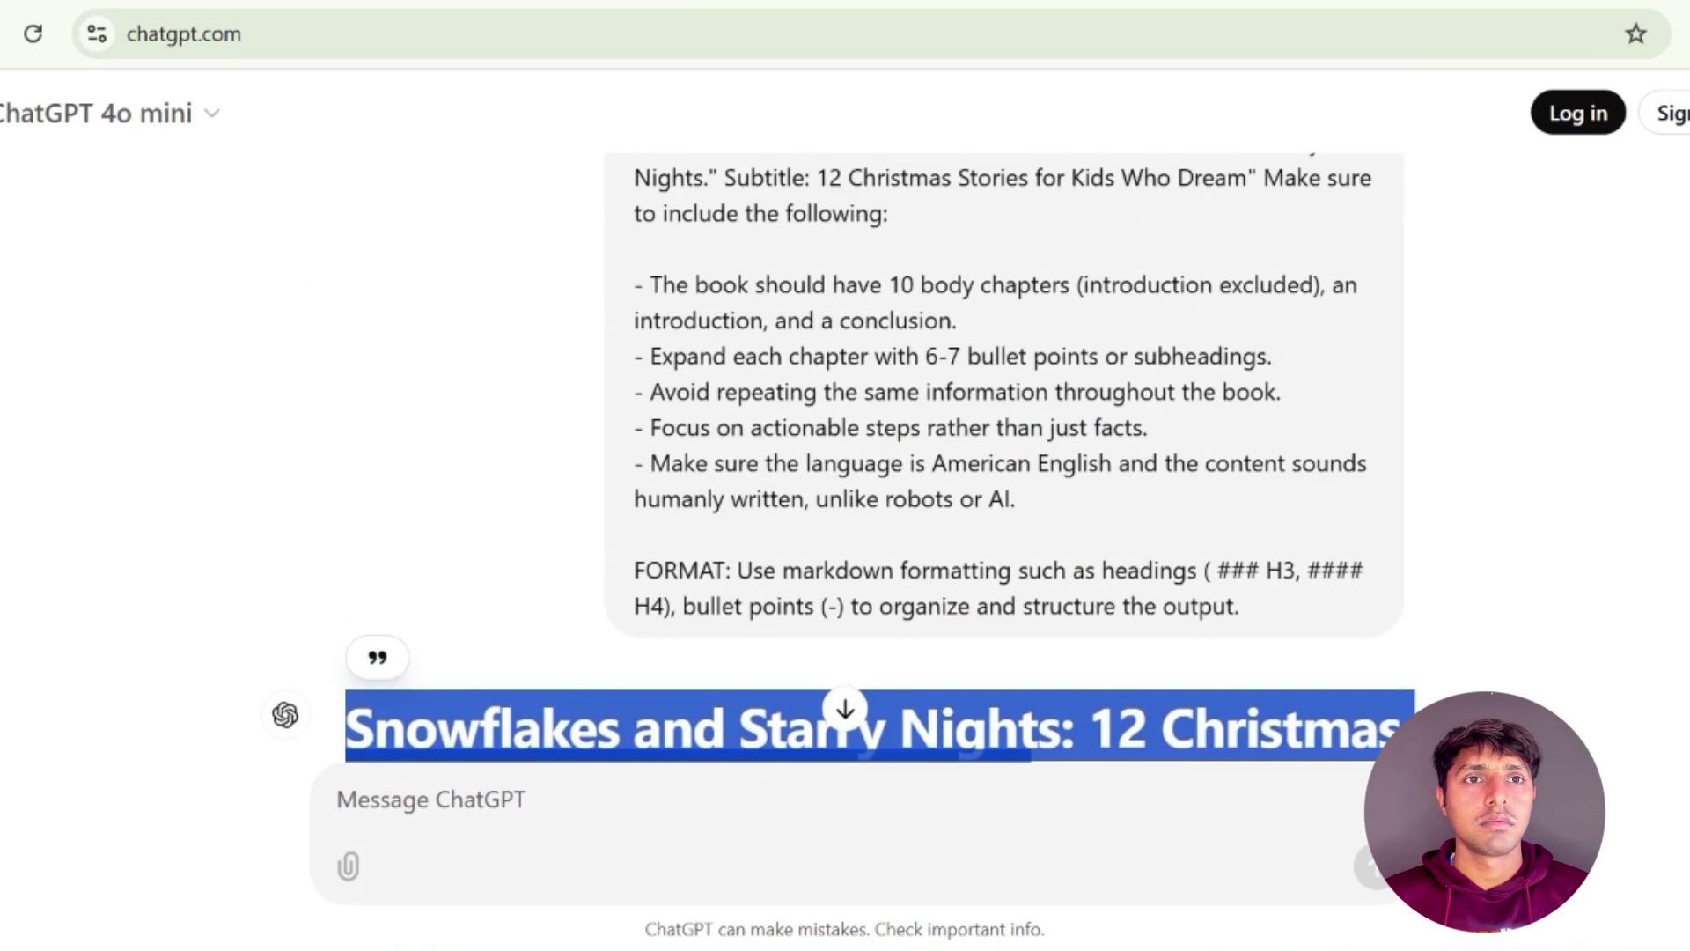
scroll(845, 440, up, 2)
scroll(845, 440, down, 2)
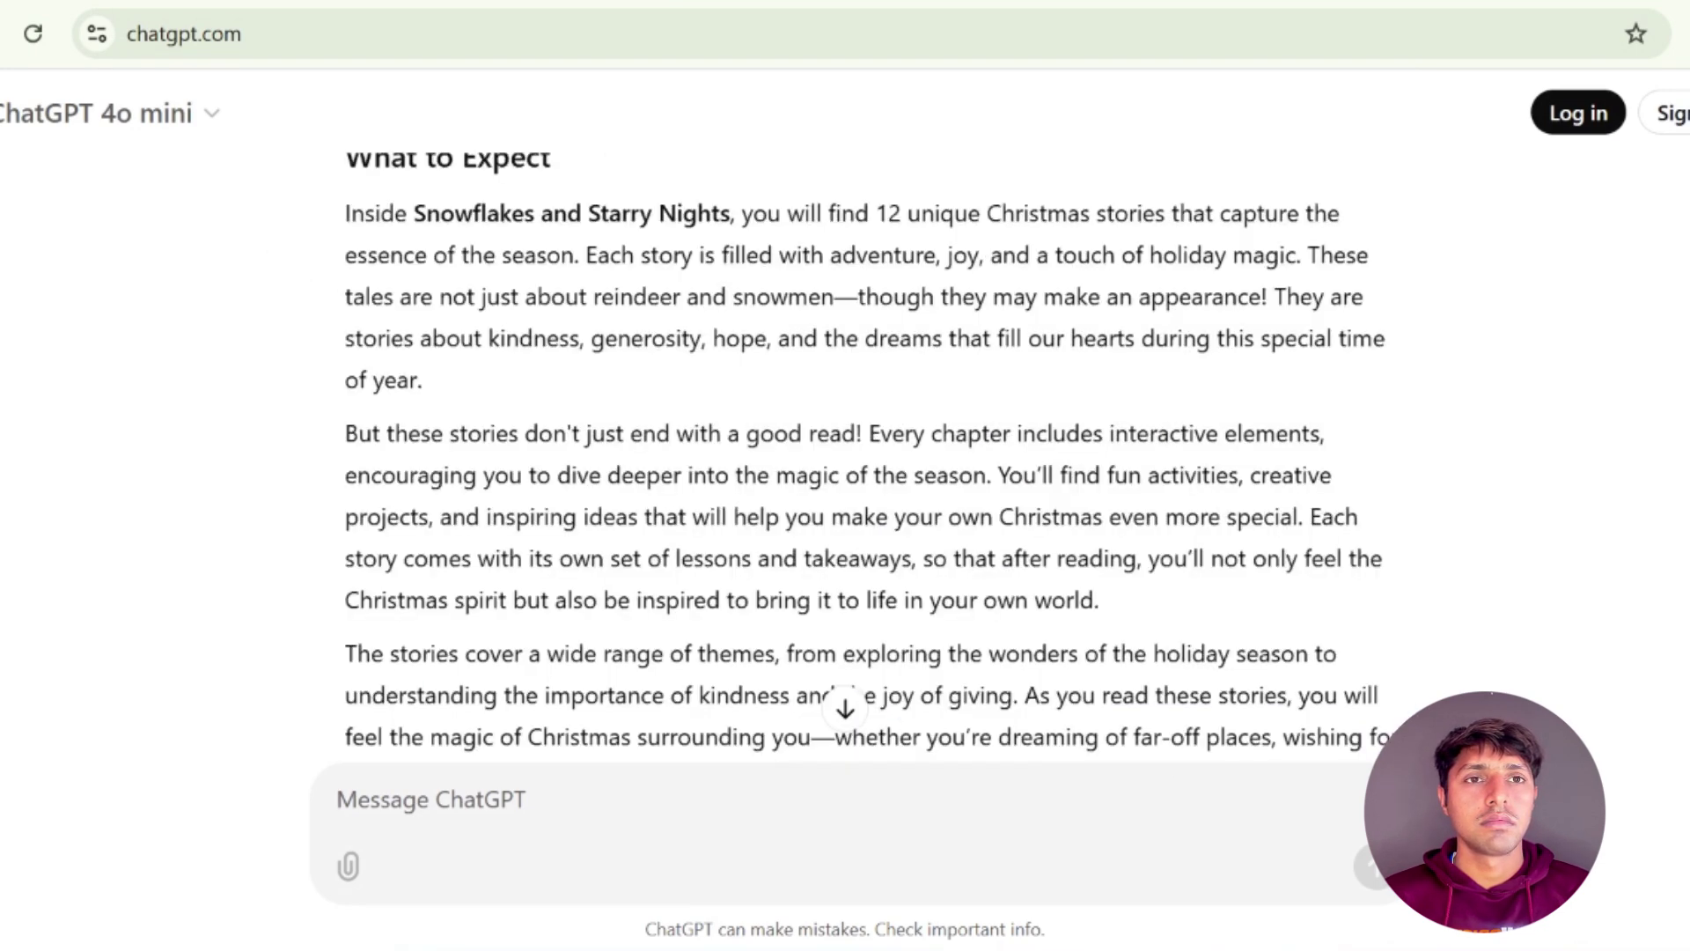
scroll(910, 354, up, 15)
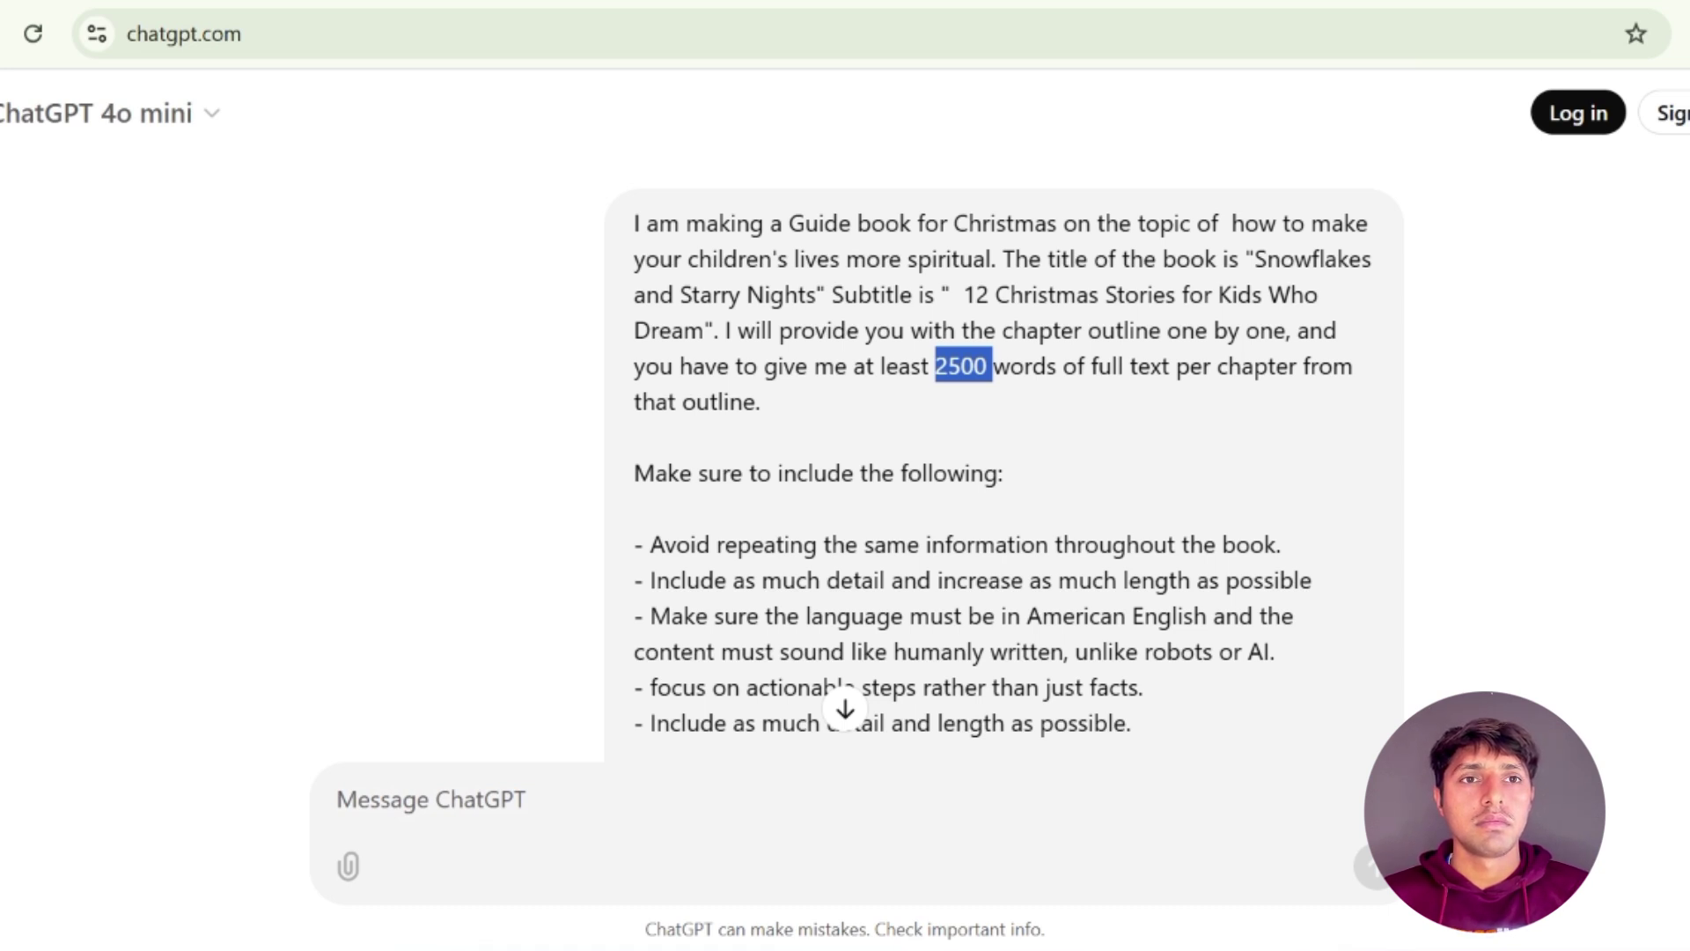
scroll(961, 394, down, 3)
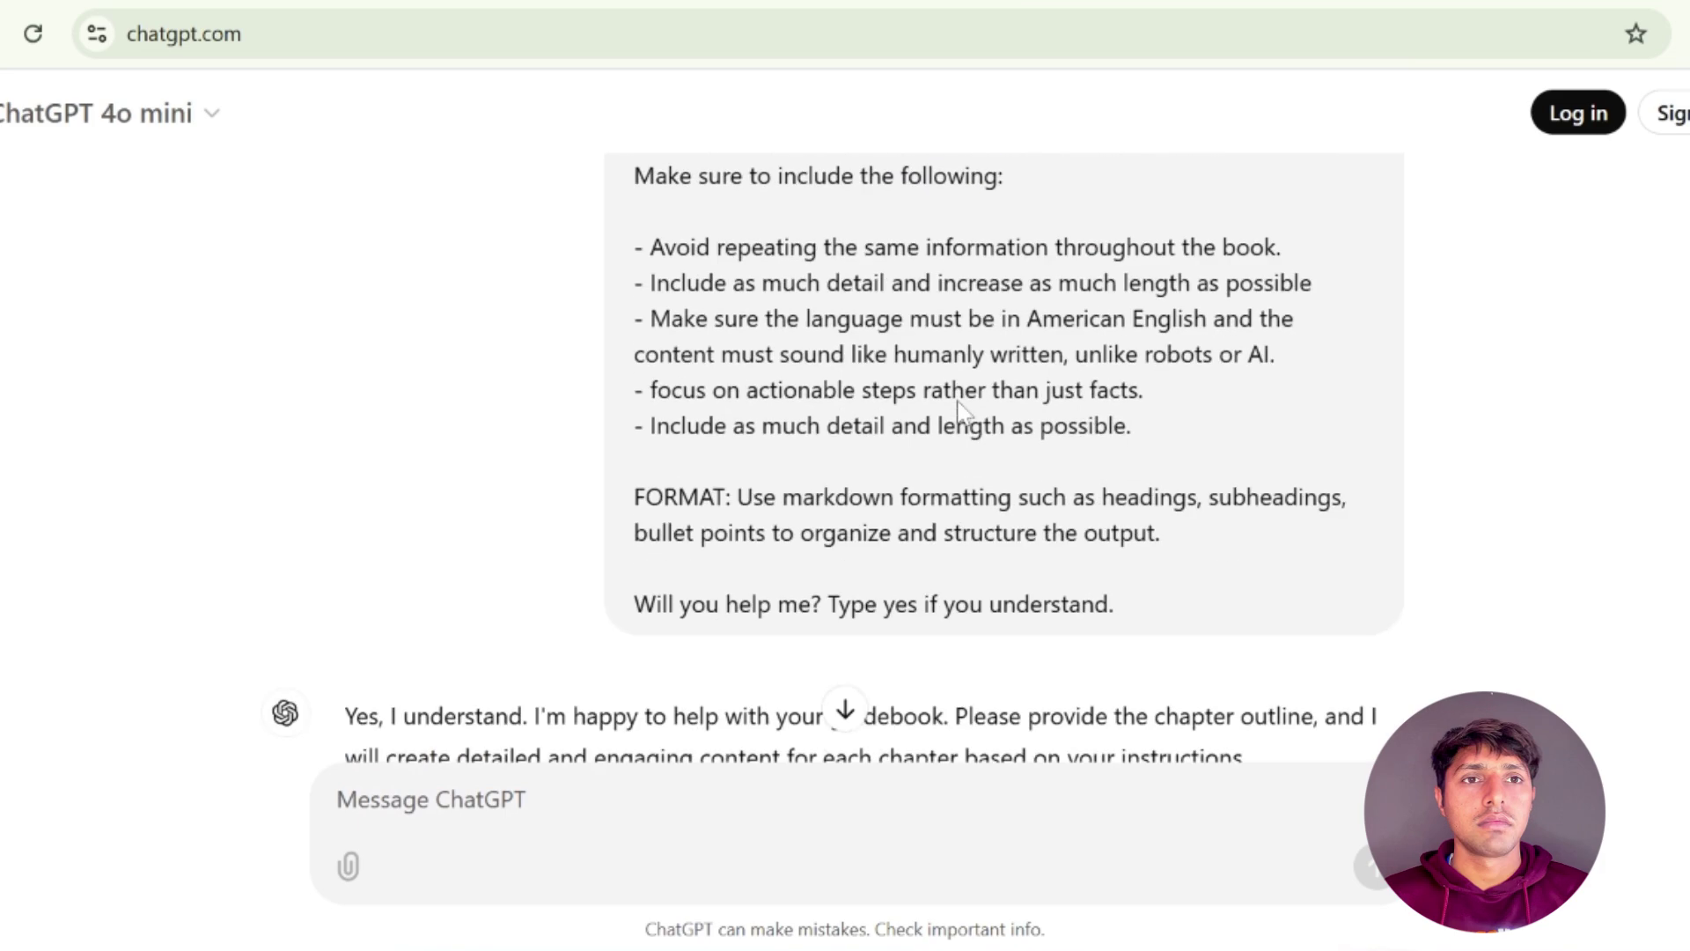
scroll(962, 394, down, 10)
scroll(845, 458, down, 15)
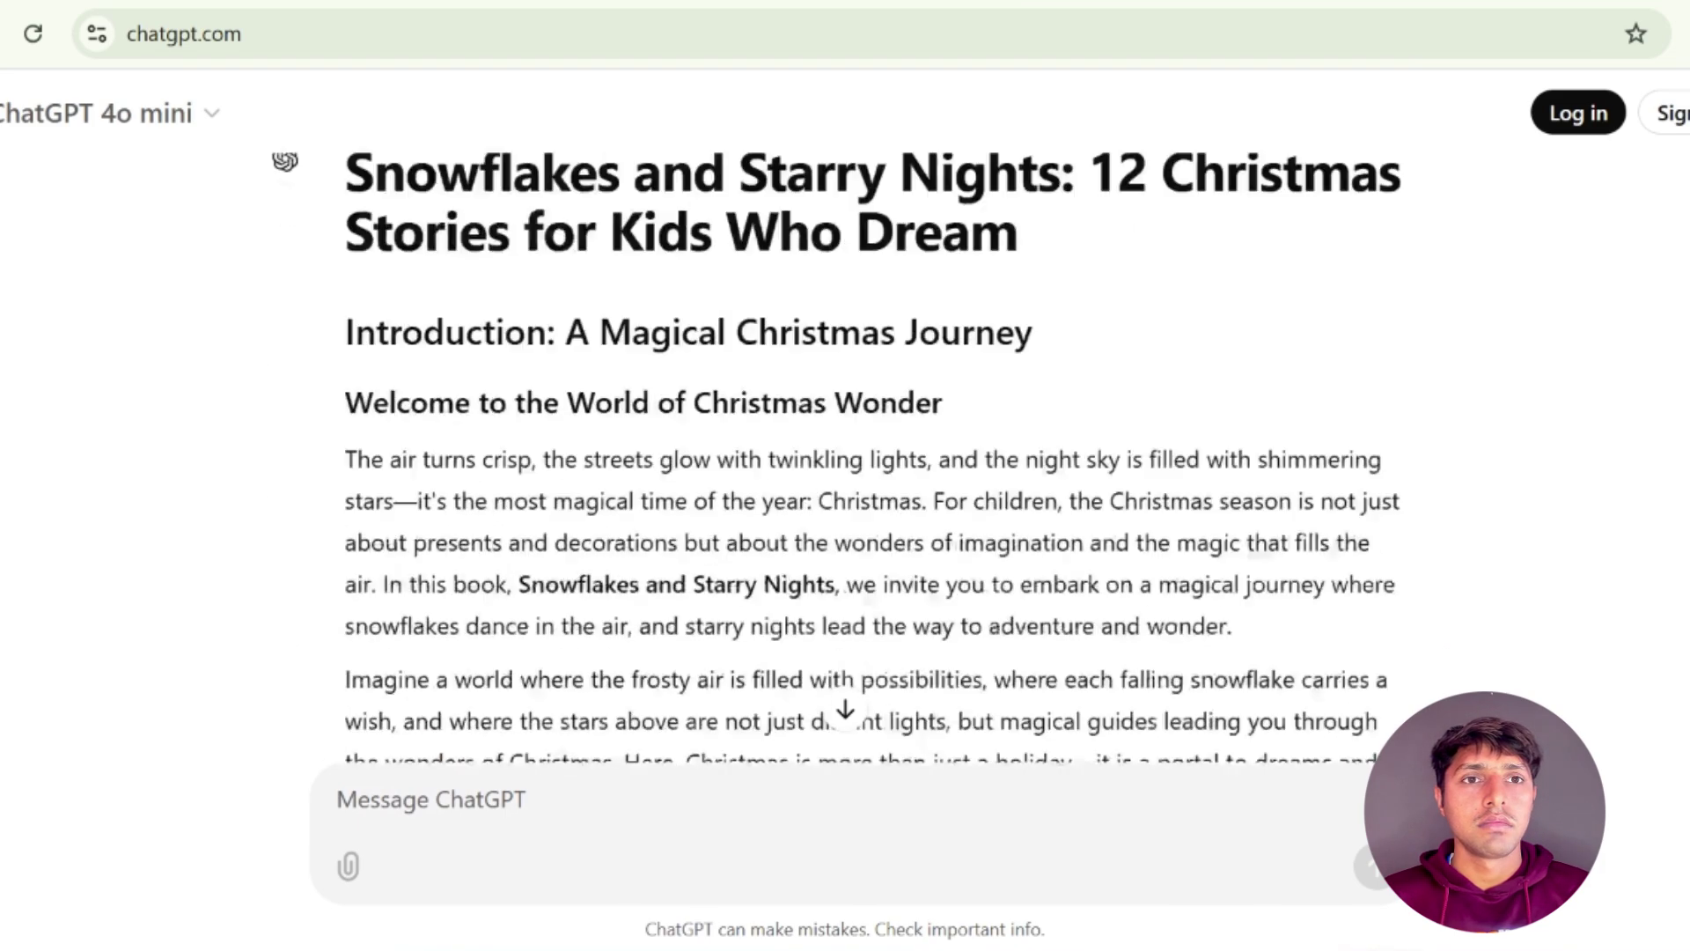
scroll(874, 440, up, 20)
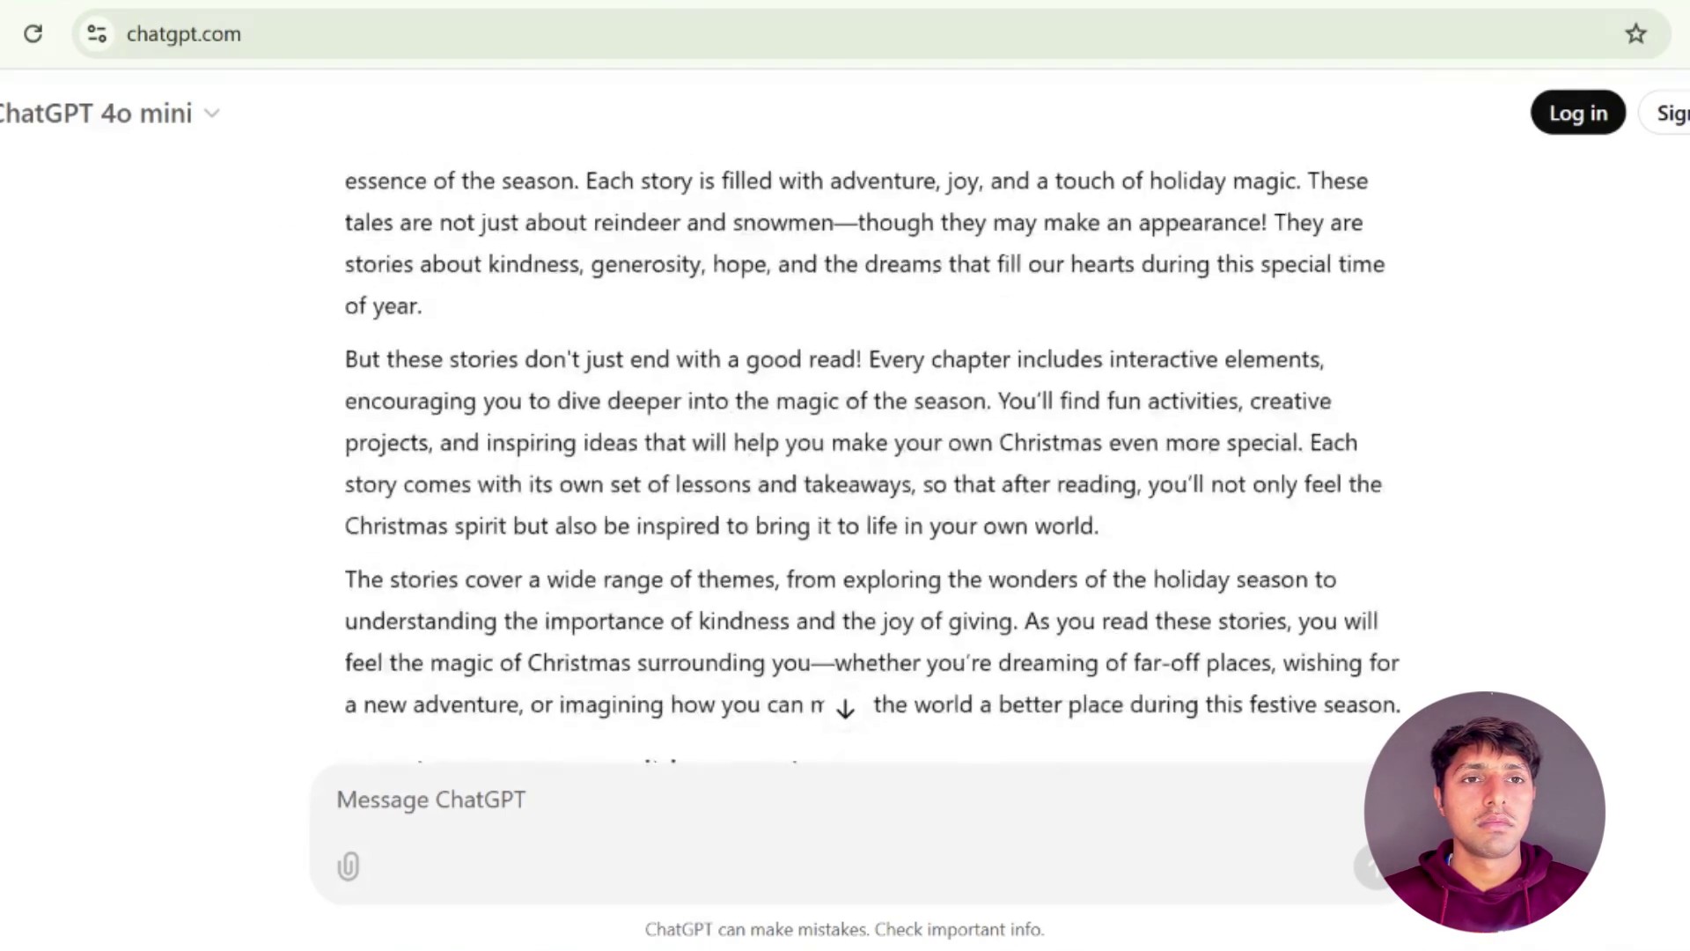
Copy the "Chapter 1: The Snowflake that Found Its Home" section with all its bullet points from the generated outline
scroll(874, 440, down, 4)
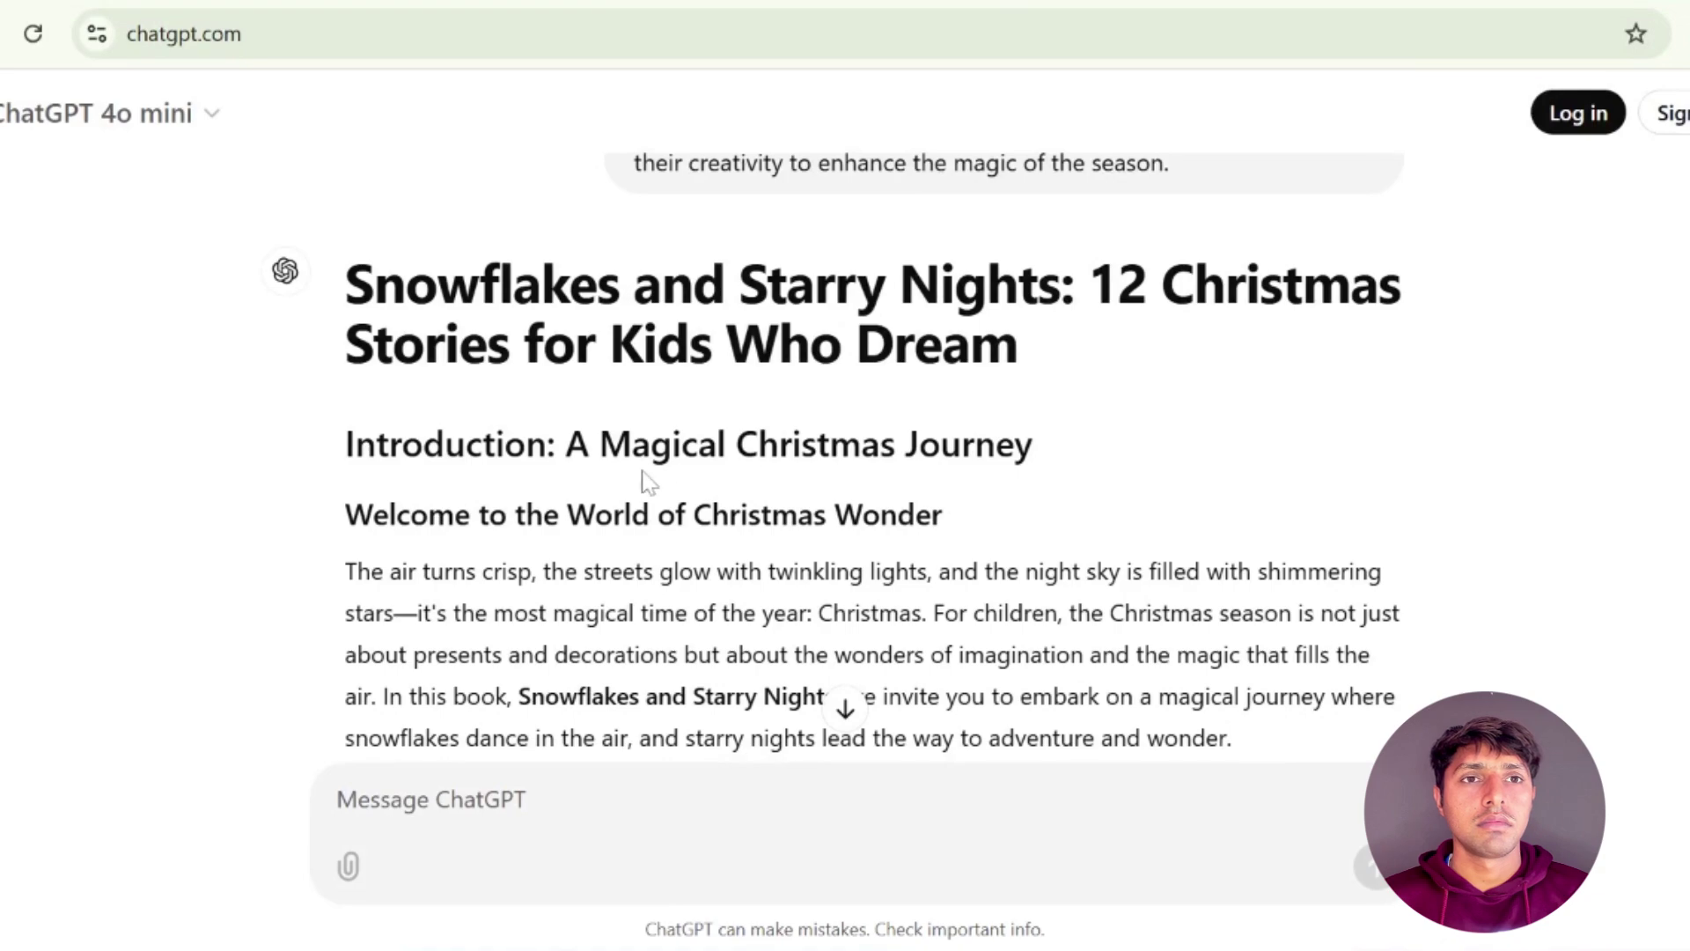
scroll(645, 480, down, 15)
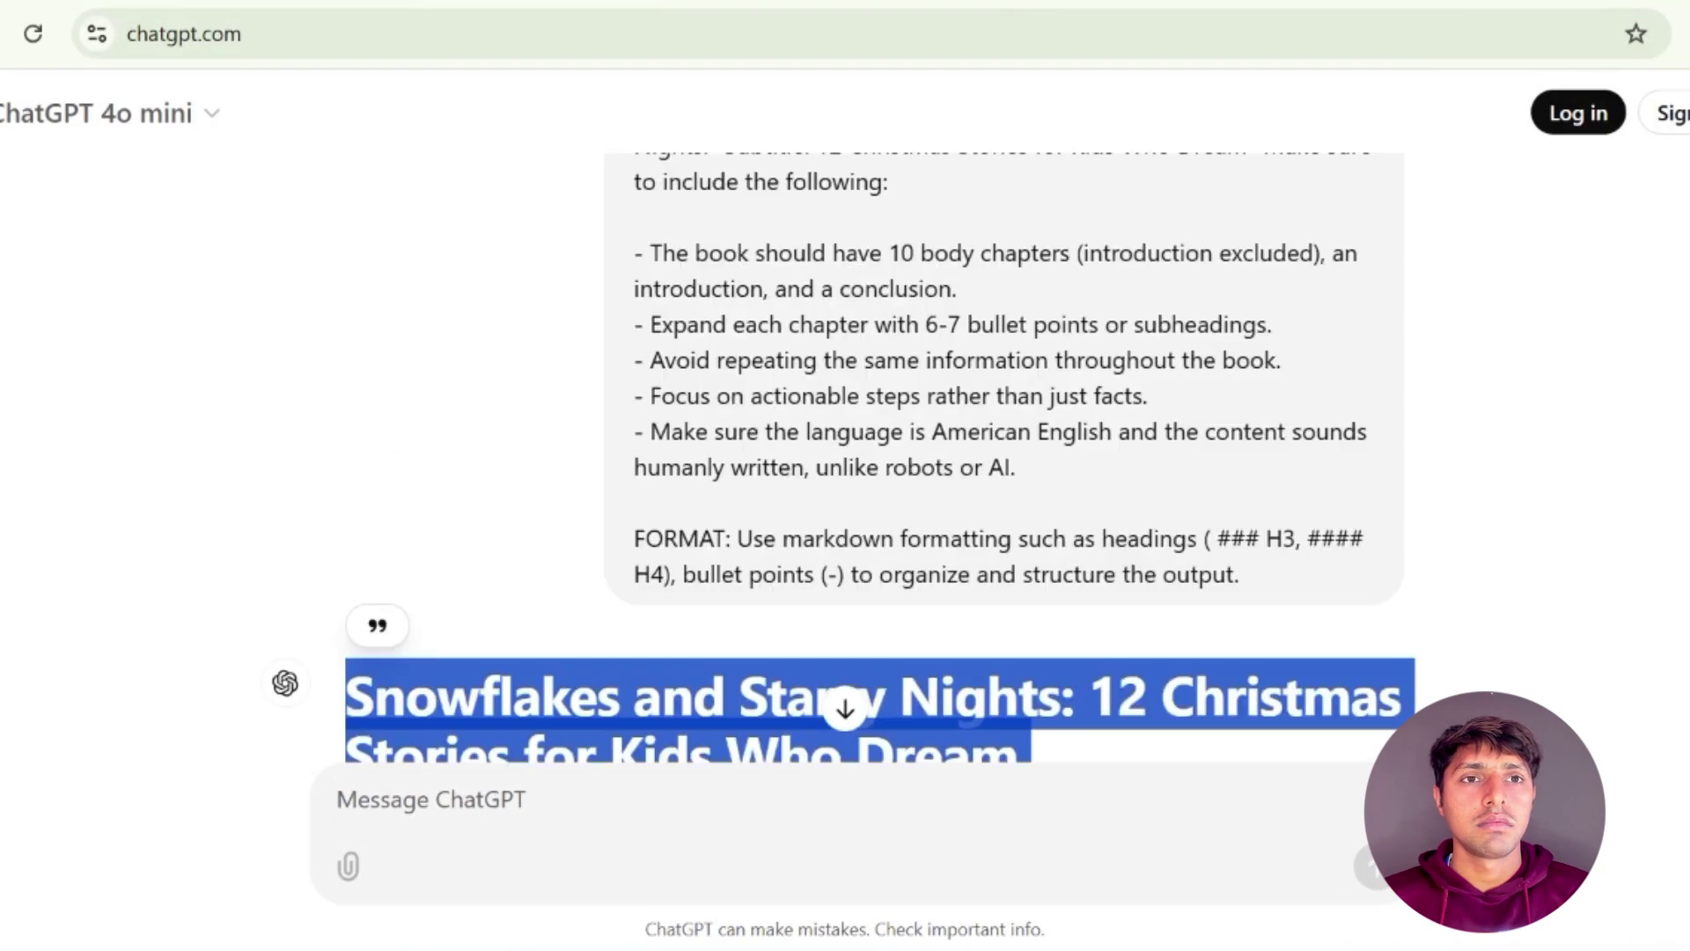
scroll(774, 537, down, 10)
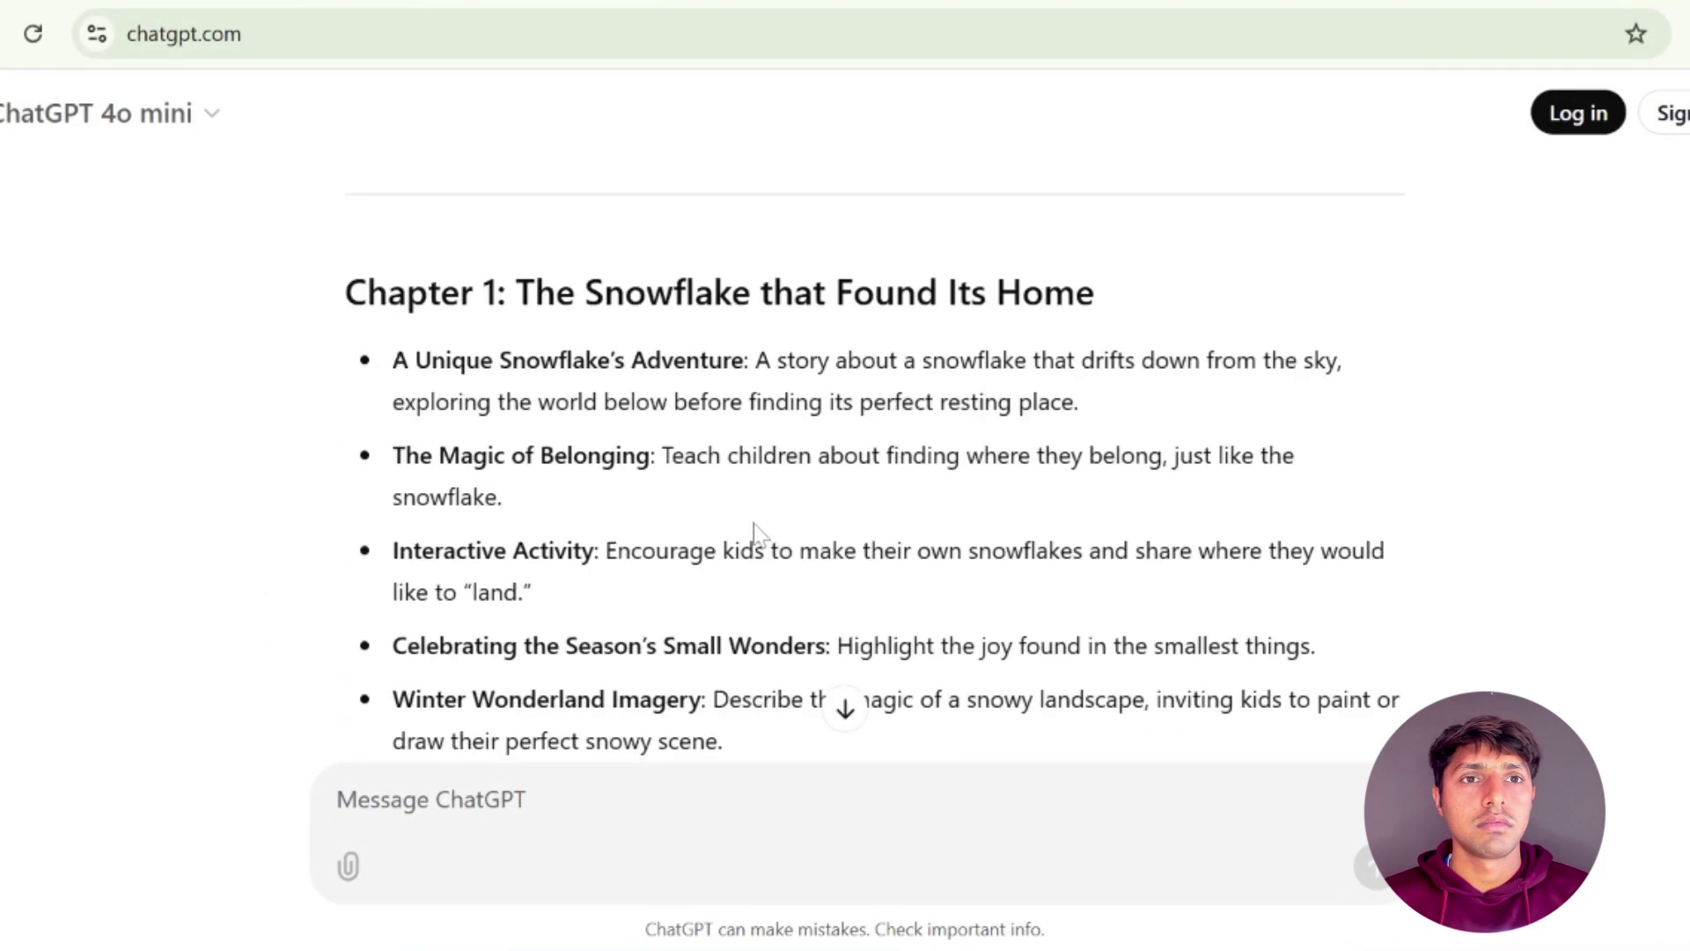
drag(345, 292, 654, 427)
right_click(621, 240)
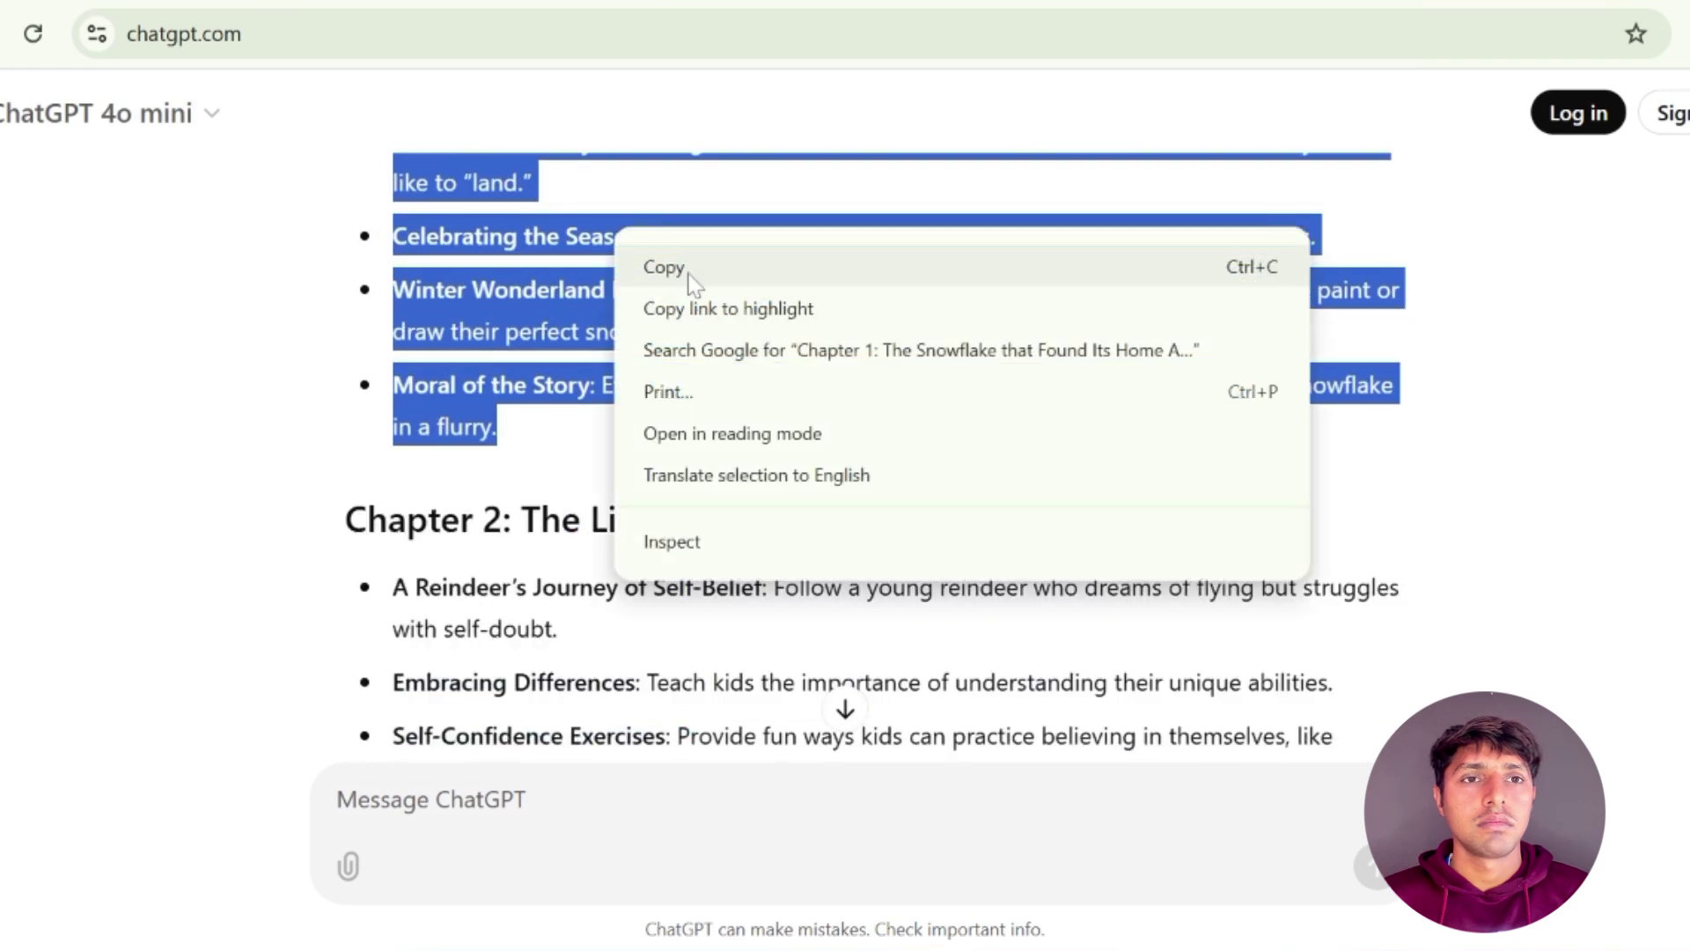
click(669, 268)
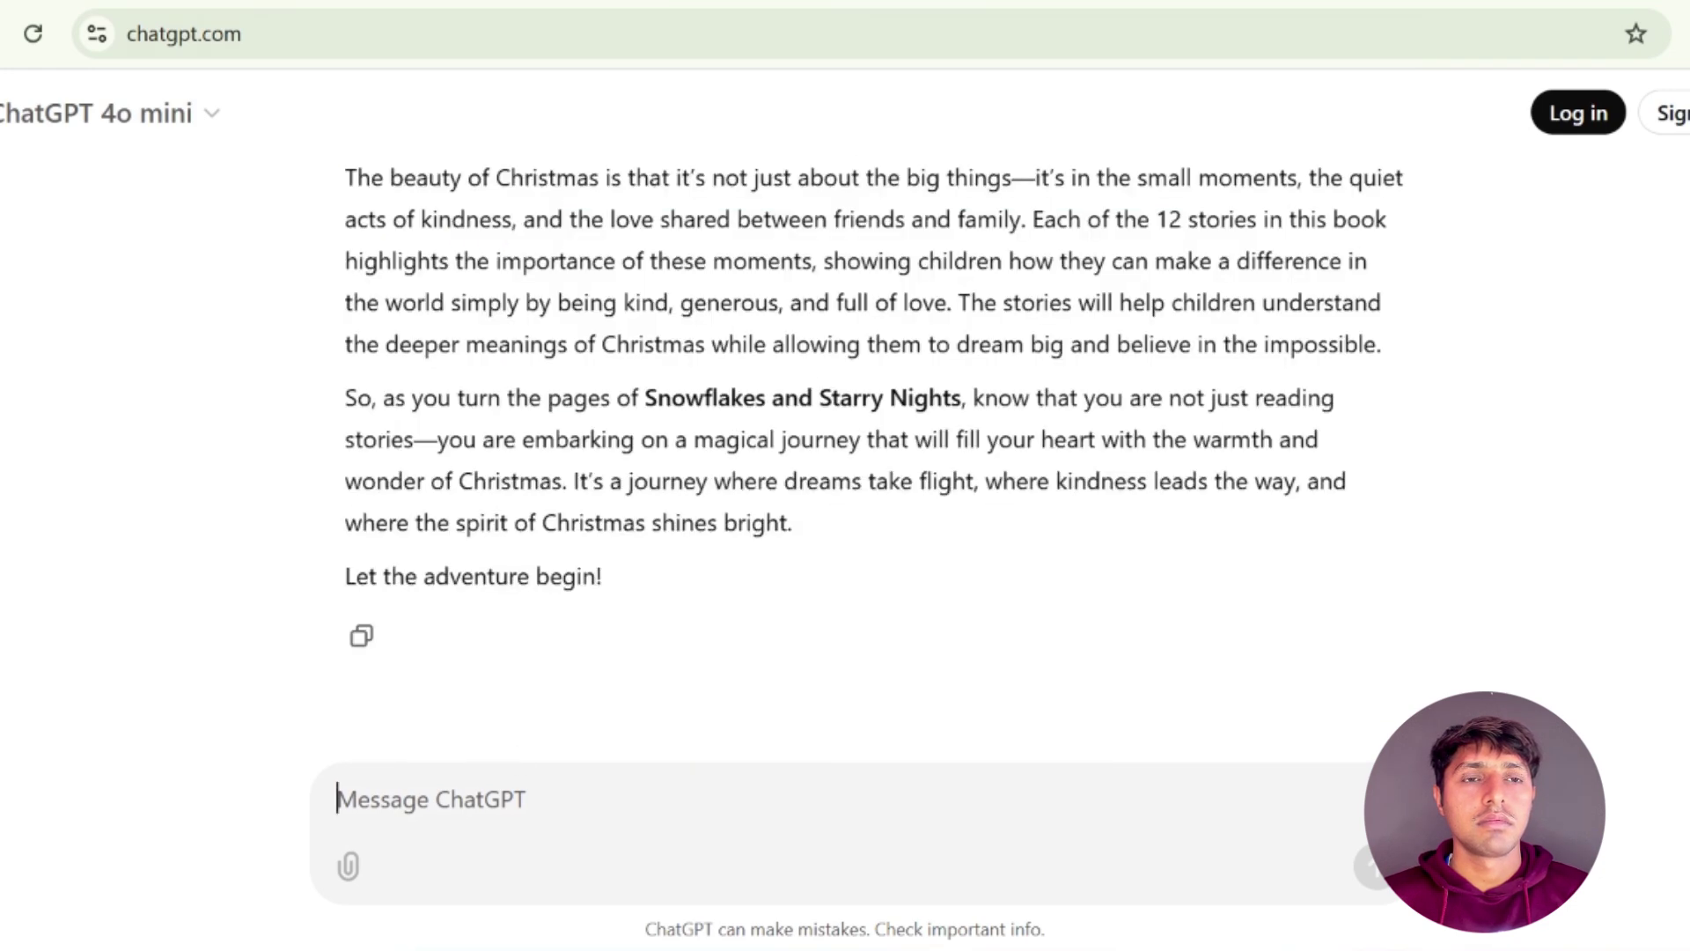
Paste the copied Chapter 1 outline into the full text chat's message and send it to generate the chapter's text
right_click(434, 799)
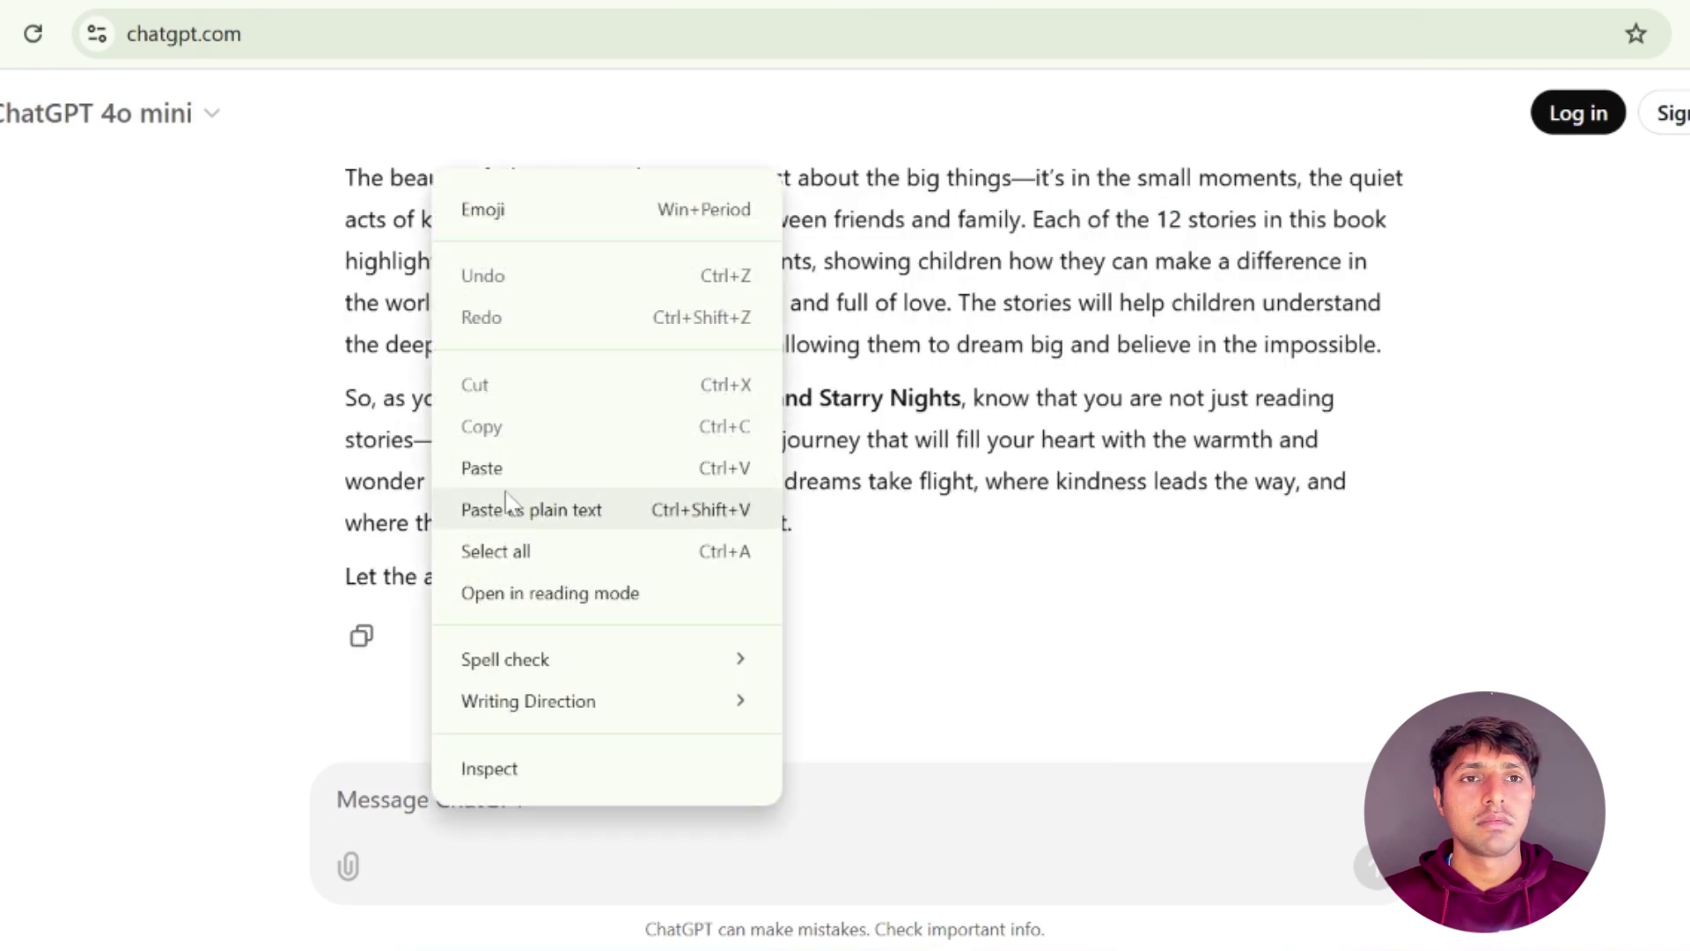
click(509, 505)
click(1375, 877)
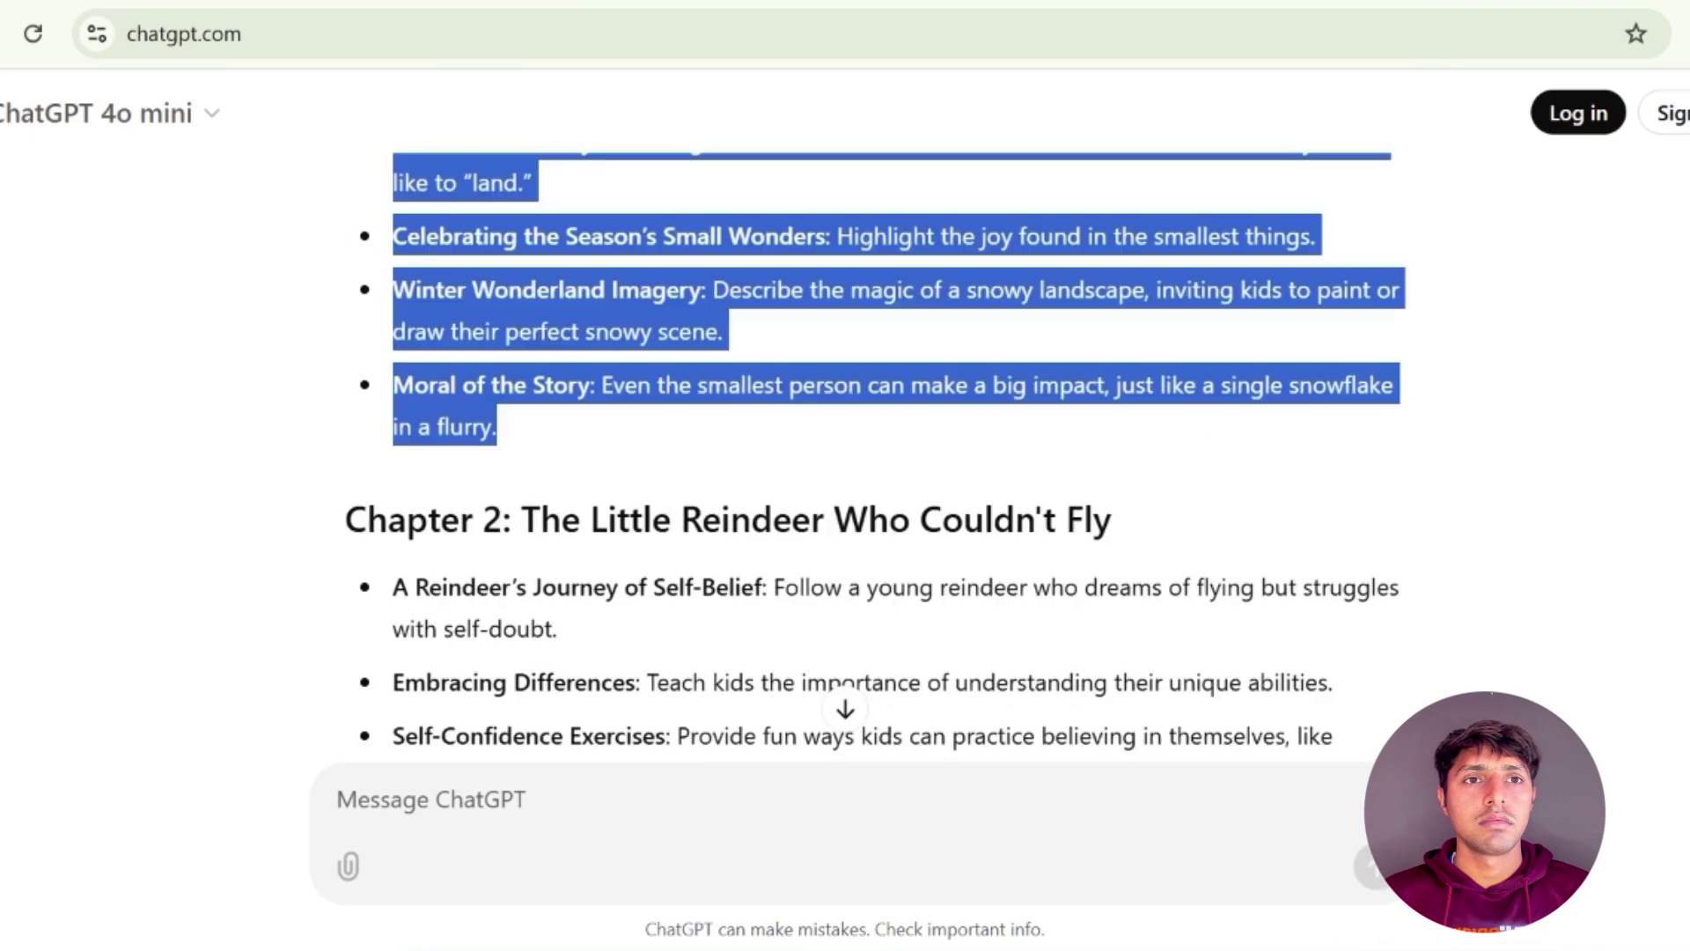
Copy the outline's "Chapter 2: The Little Reindeer Who Couldn't Fly" section, from its heading through Moral of the Story
scroll(845, 440, down, 5)
scroll(845, 440, up, 3)
drag(346, 371, 1282, 388)
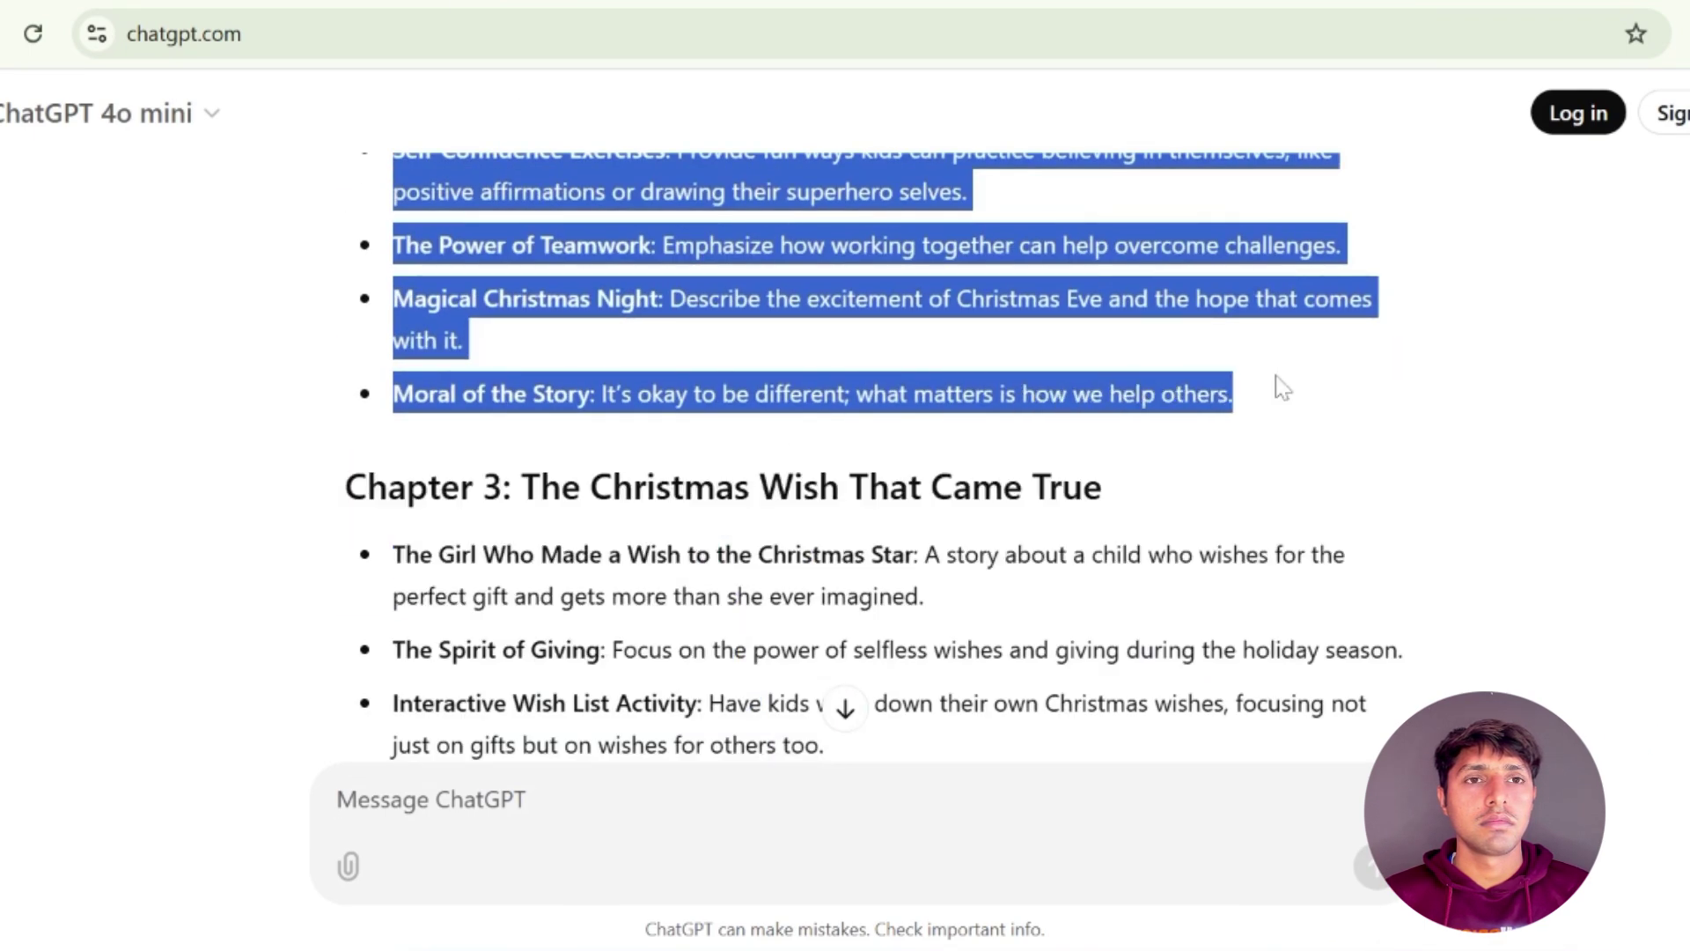
right_click(794, 300)
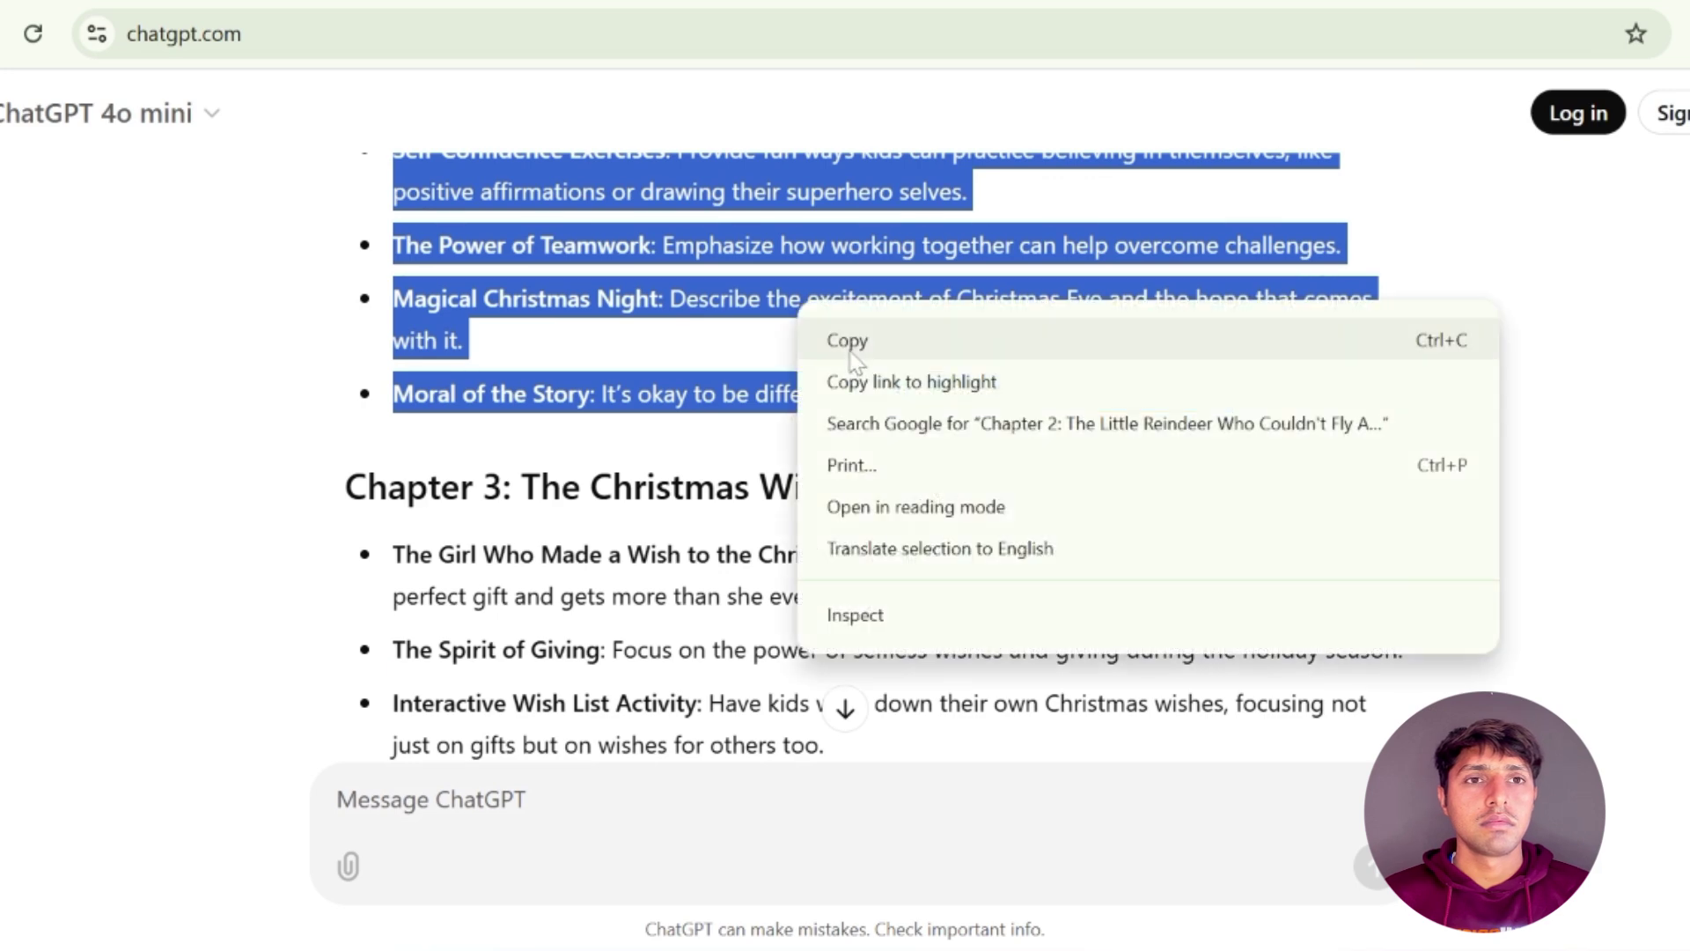
click(850, 341)
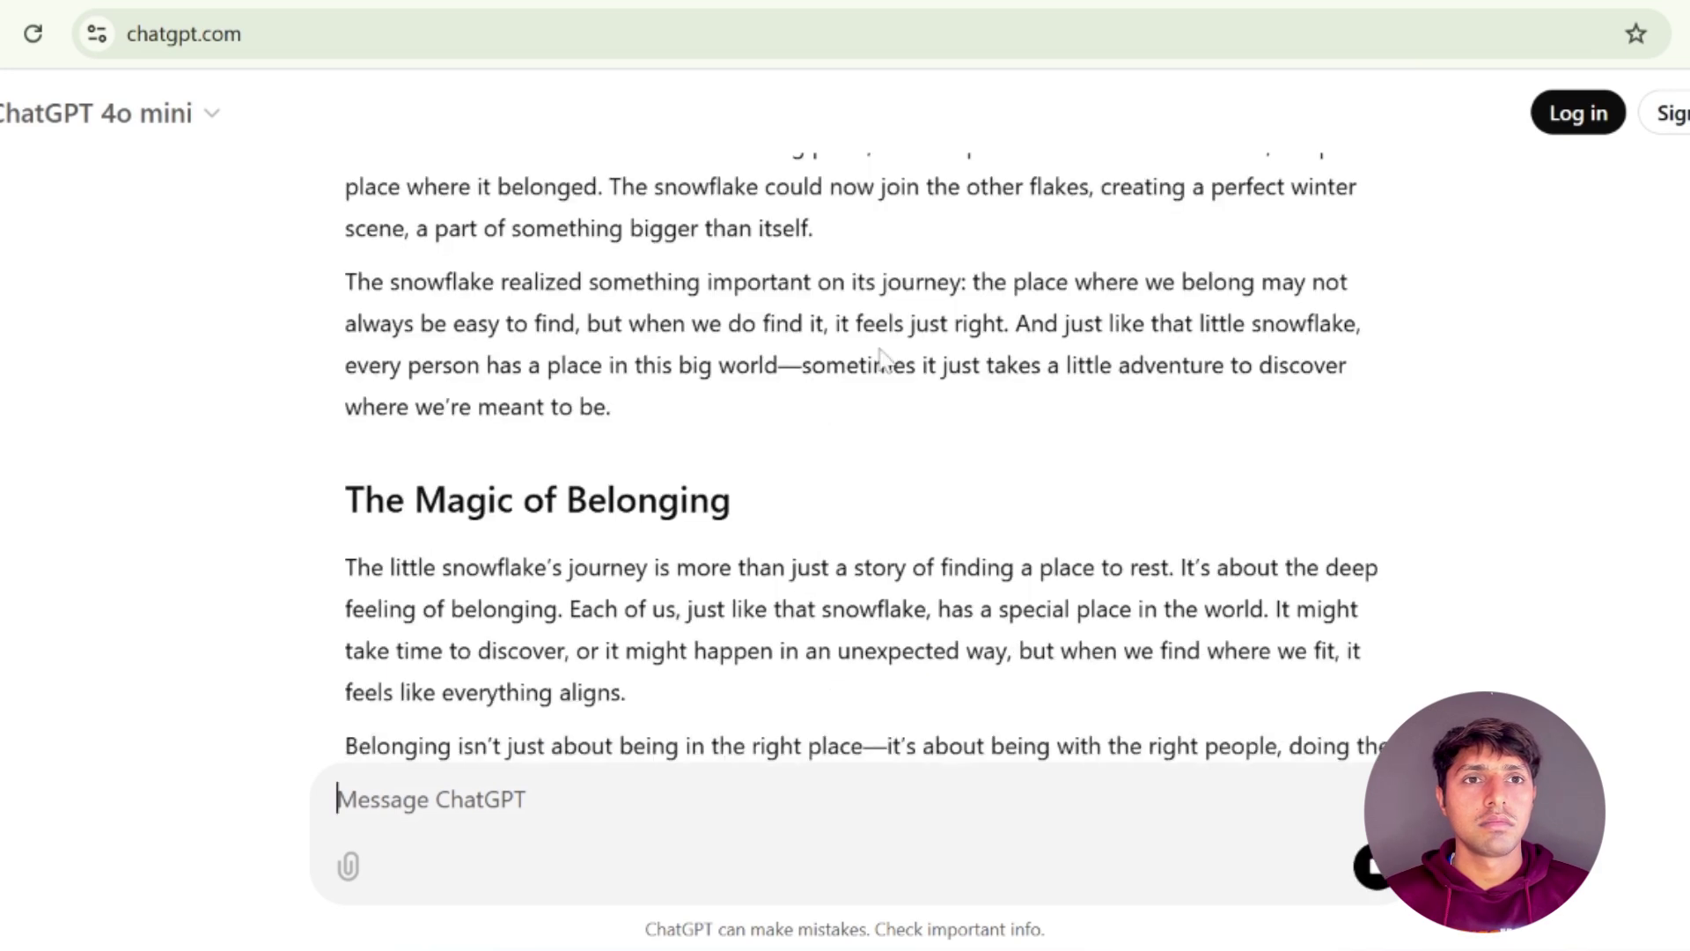
Paste the copied Chapter 2 outline into the full text chat's message and send it to generate the chapter's text
scroll(880, 356, down, 15)
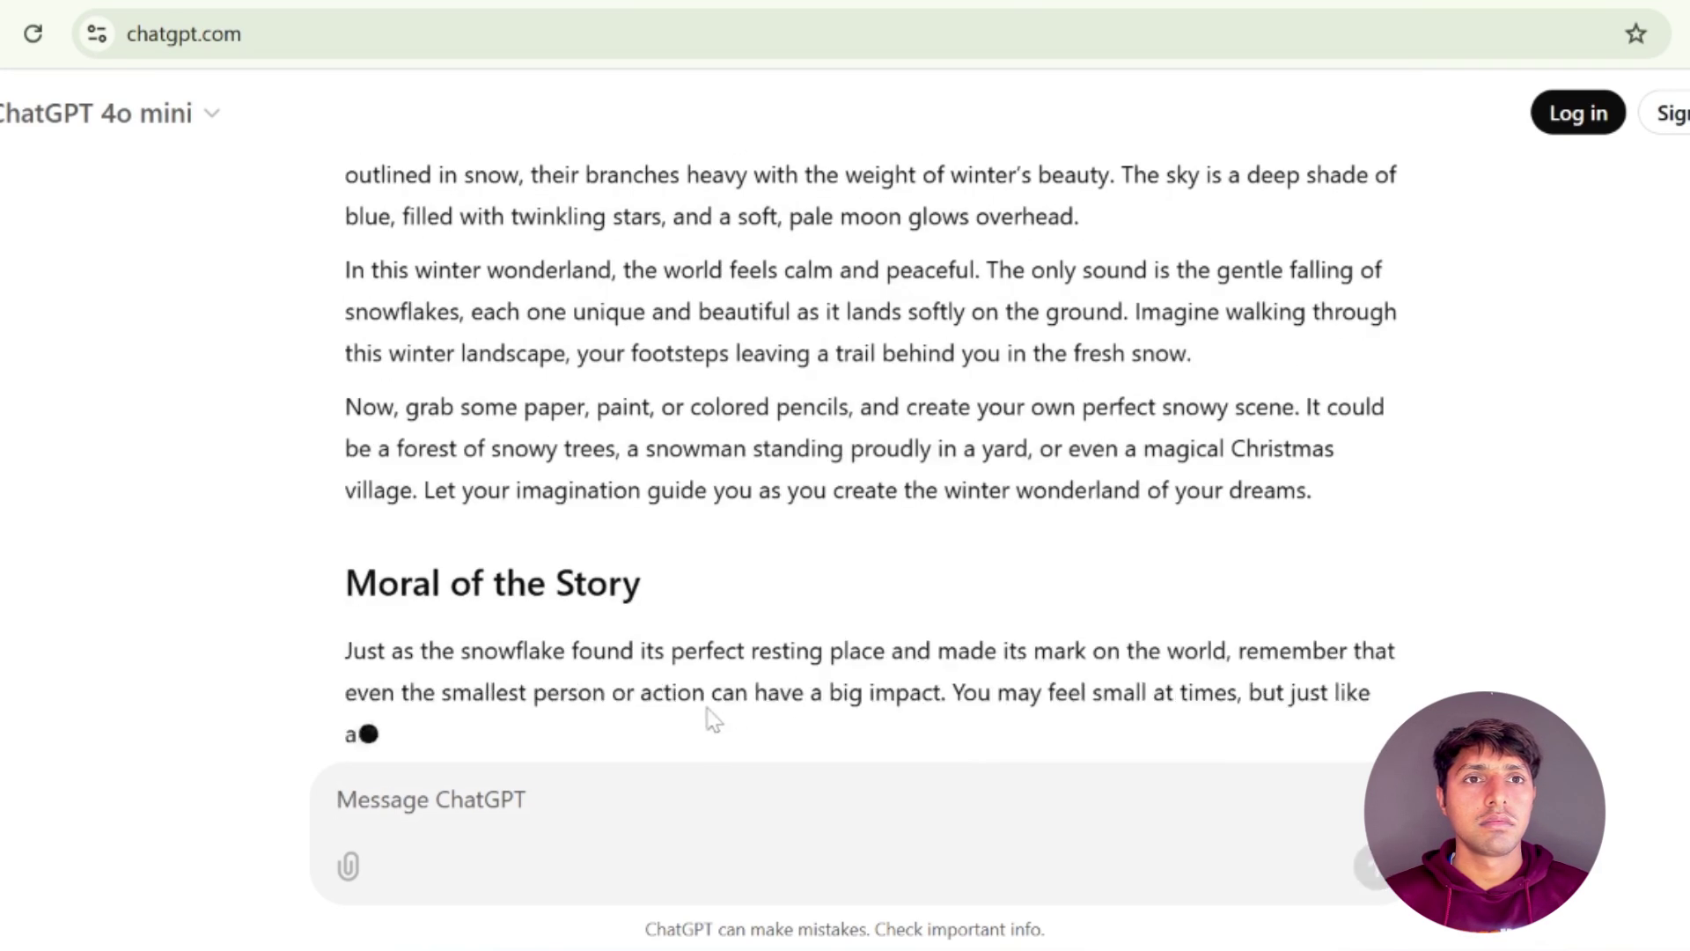
right_click(404, 804)
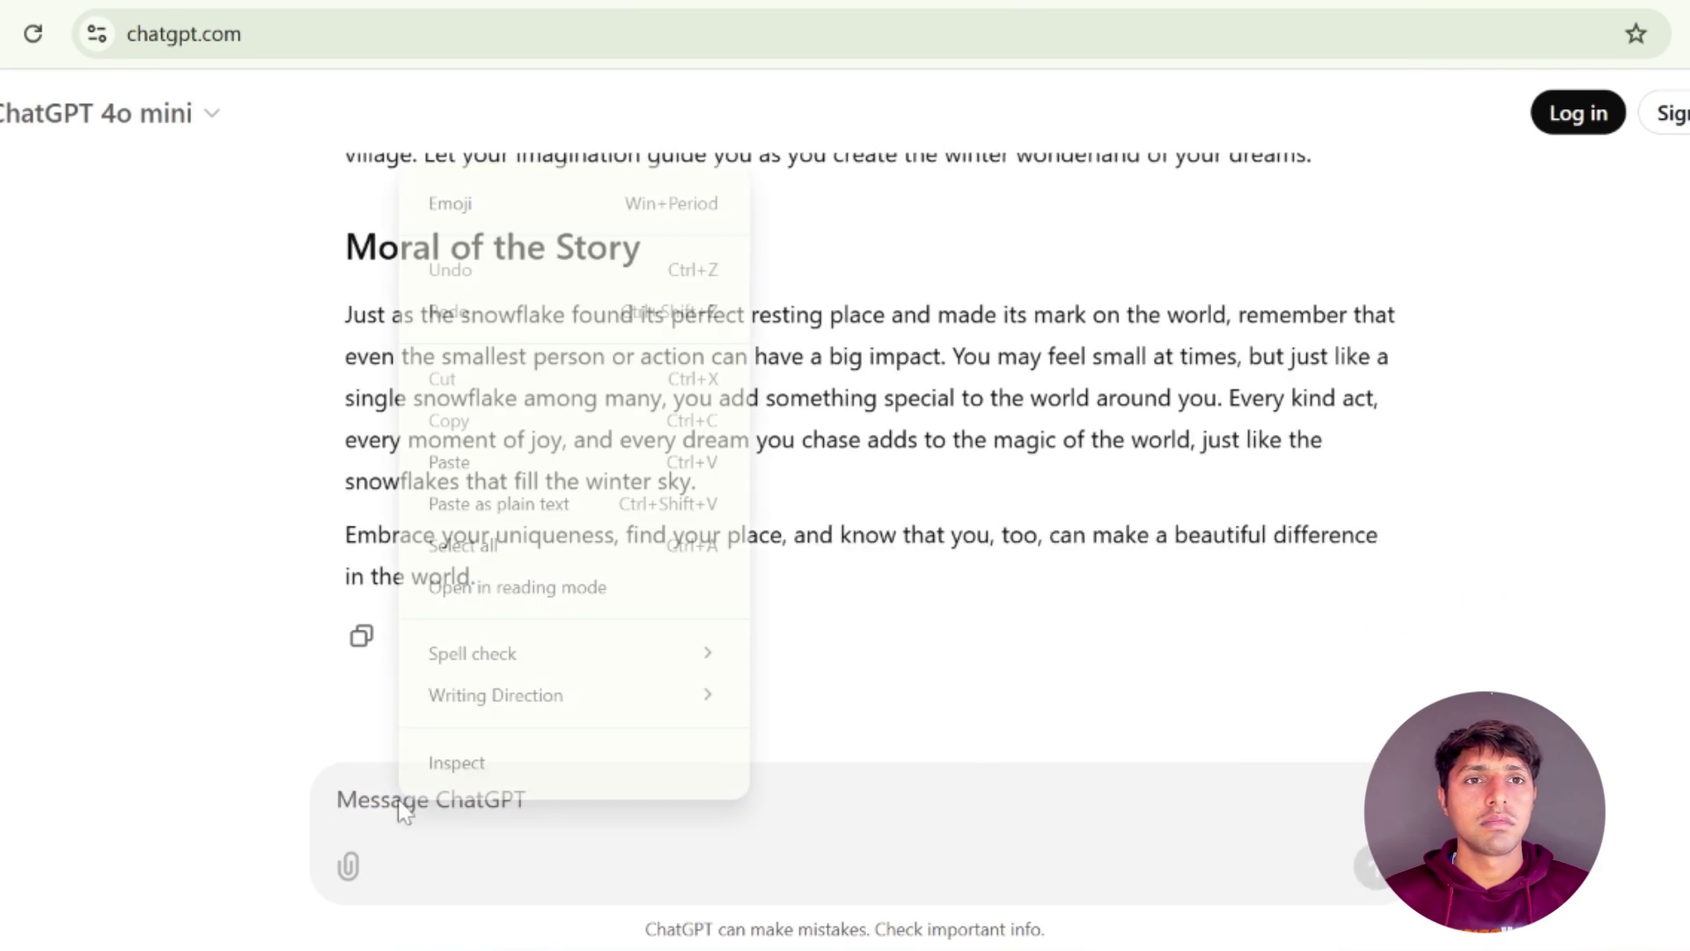
click(494, 461)
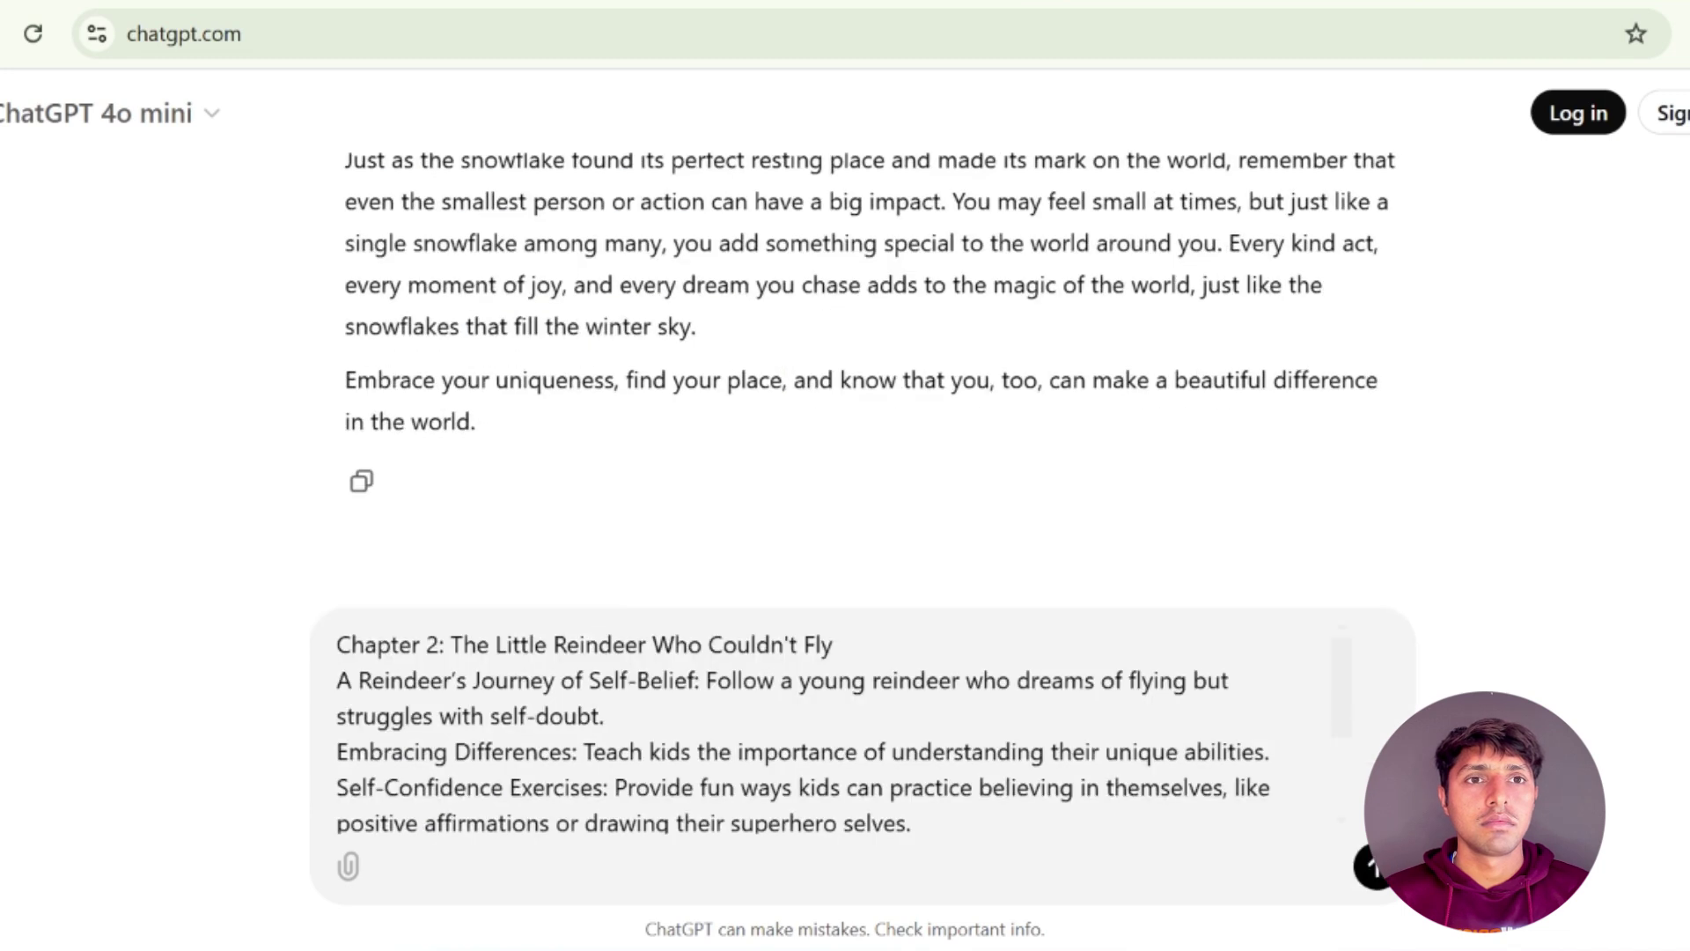
click(1371, 872)
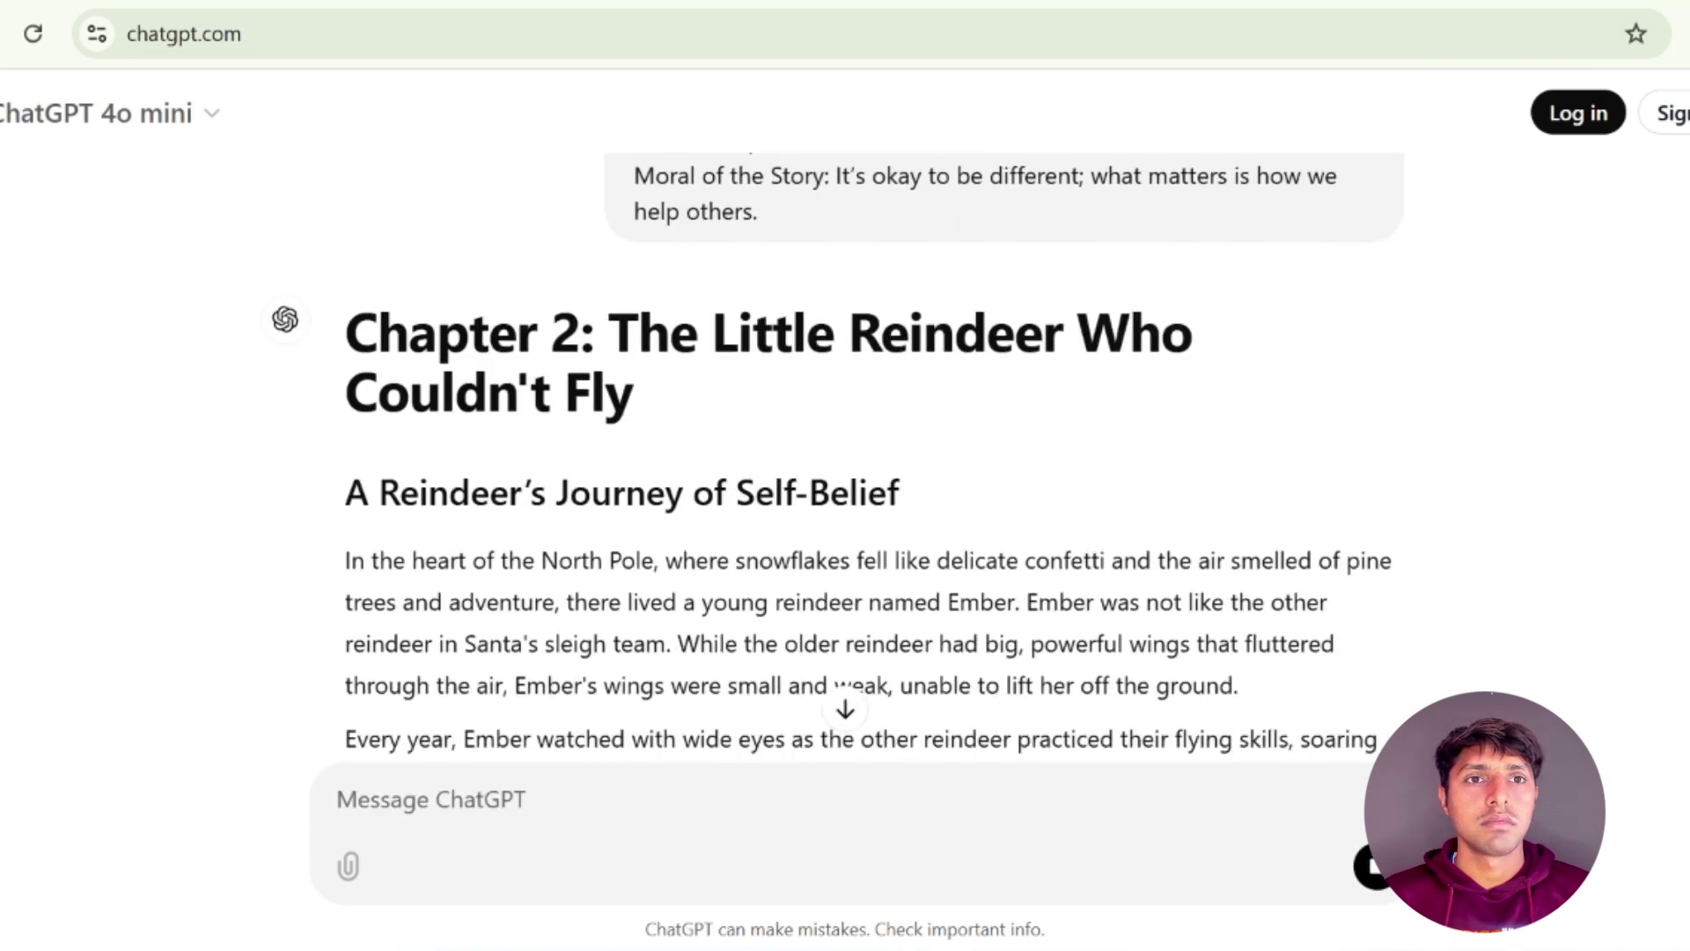
Skim the generated Chapter 2 text and copy the outline's "Chapter 3: The Christmas Wish That Came True" section with all its bullet points
scroll(1152, 545, down, 8)
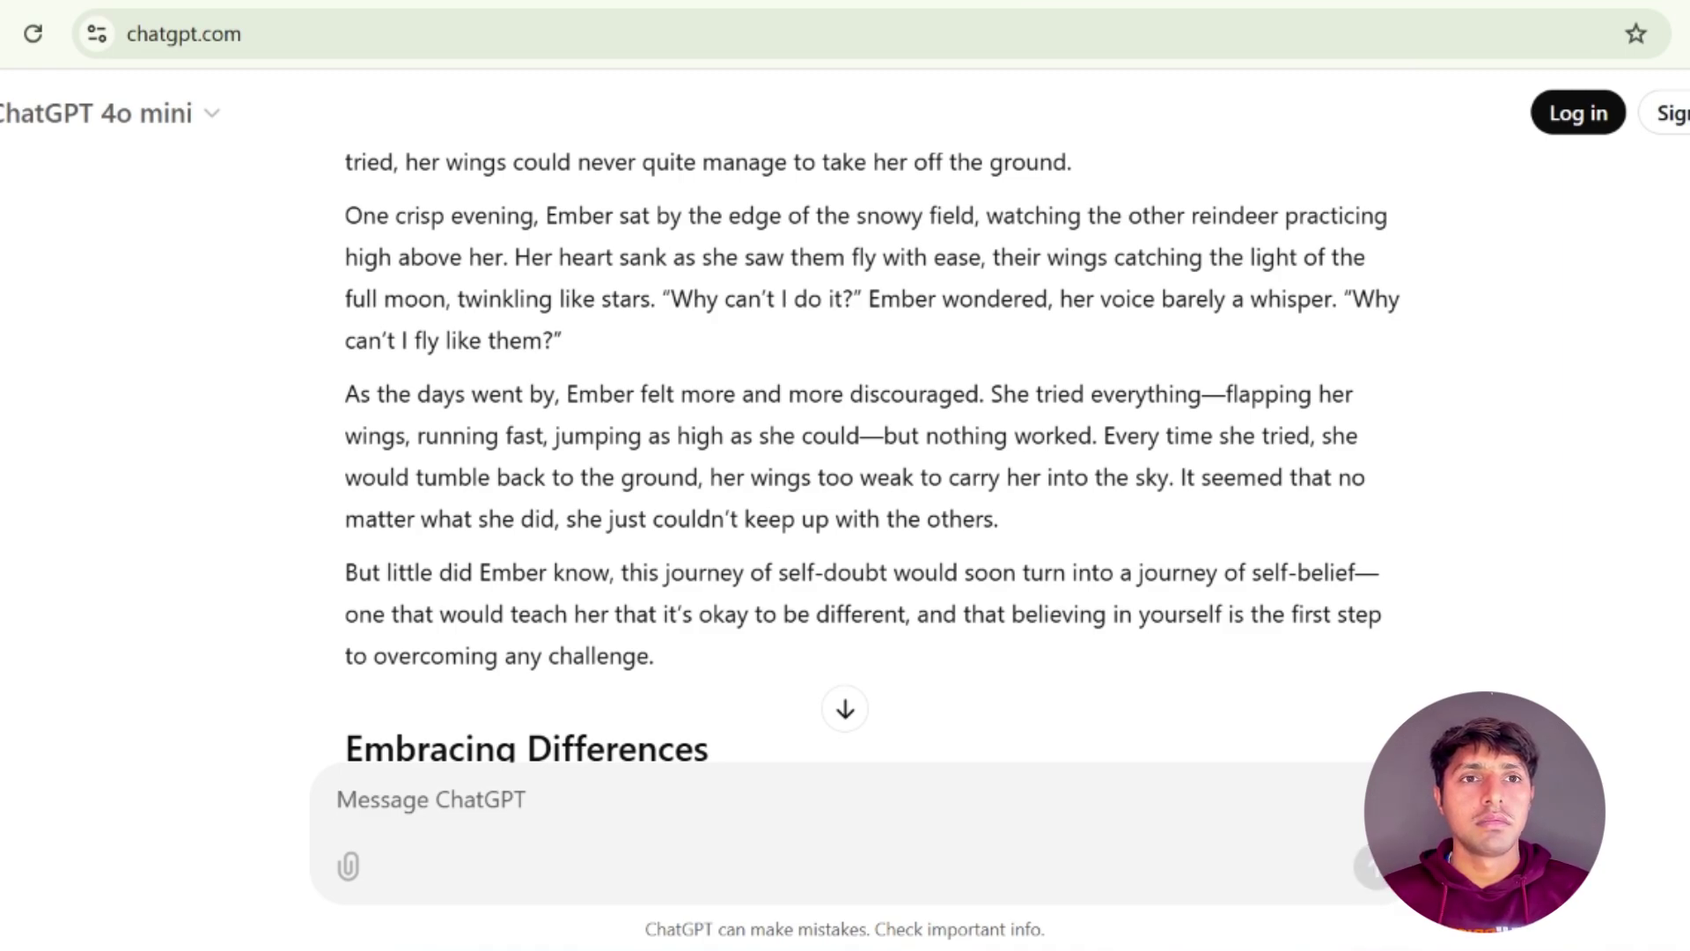
scroll(845, 458, down, 20)
scroll(845, 458, up, 20)
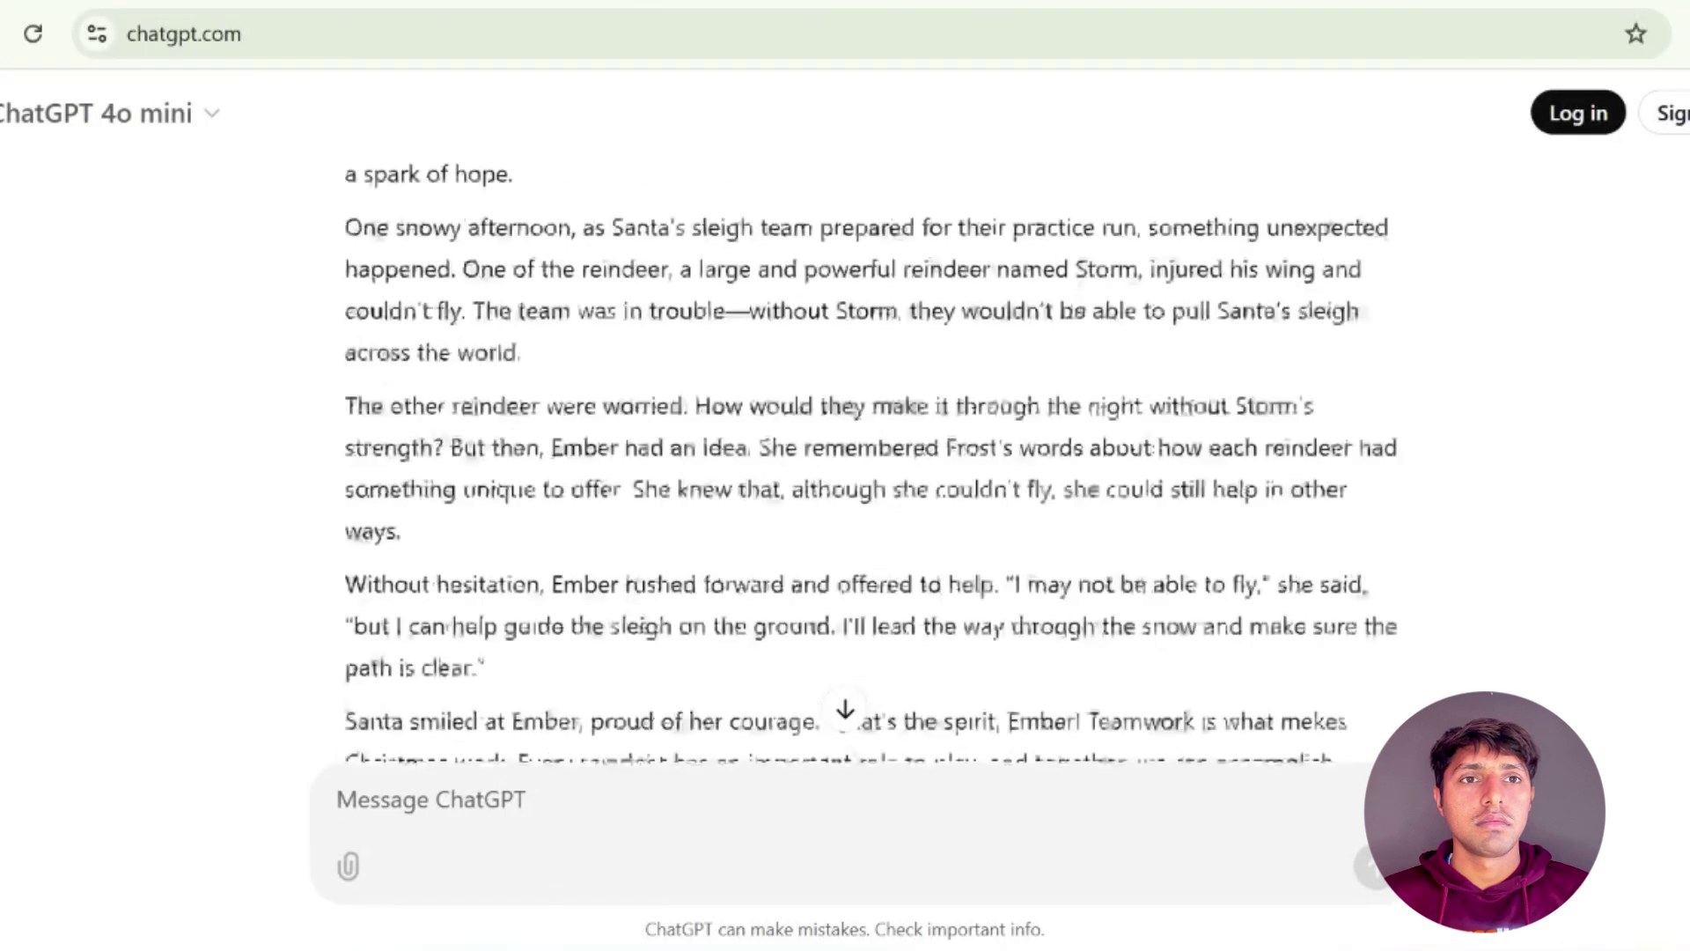
scroll(845, 458, down, 20)
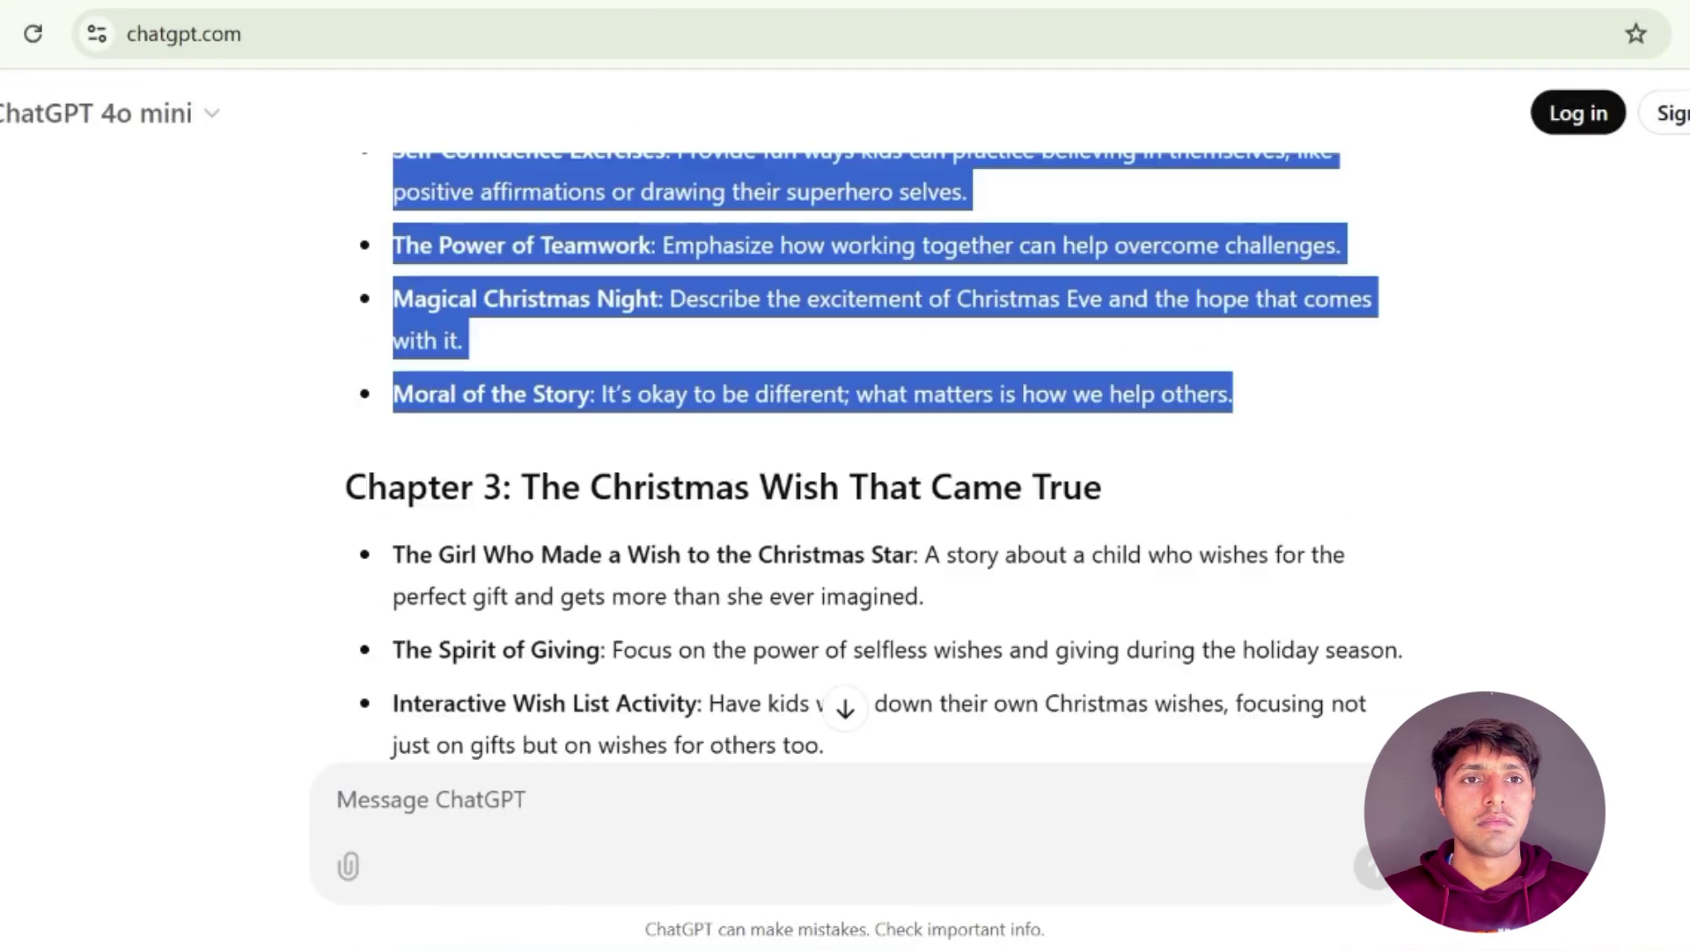
drag(347, 487, 624, 287)
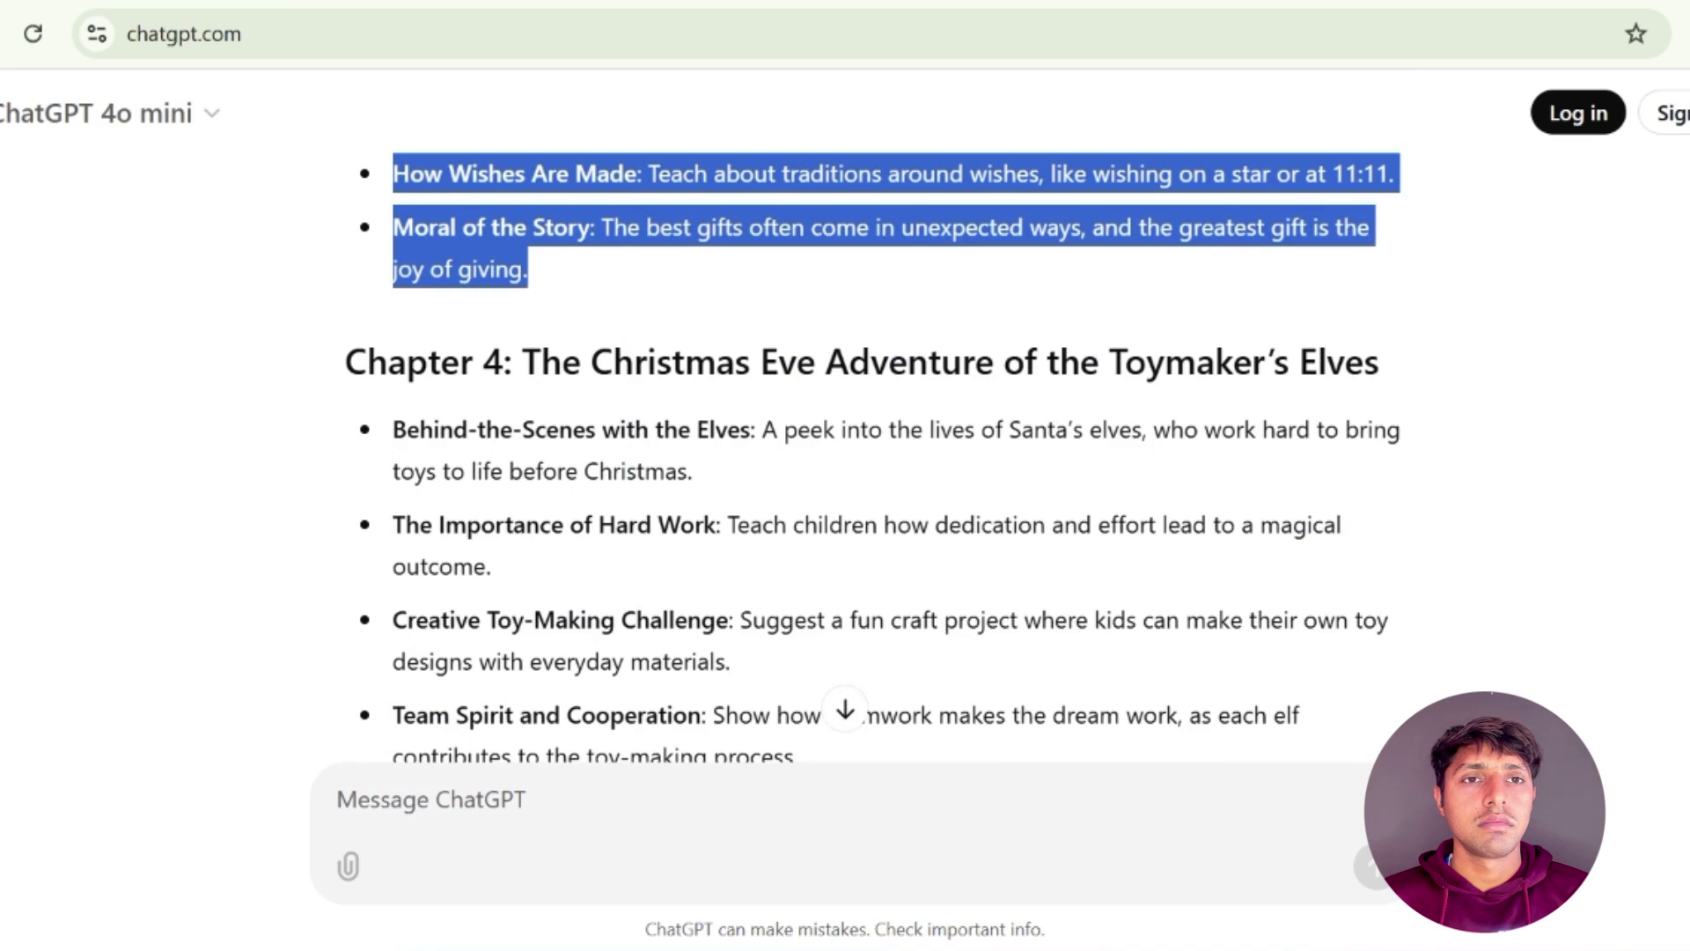
right_click(666, 178)
click(721, 215)
Paste the copied Chapter 3 outline into the full text chat's message and send it to generate the chapter's text
scroll(755, 395, down, 10)
right_click(422, 797)
click(508, 497)
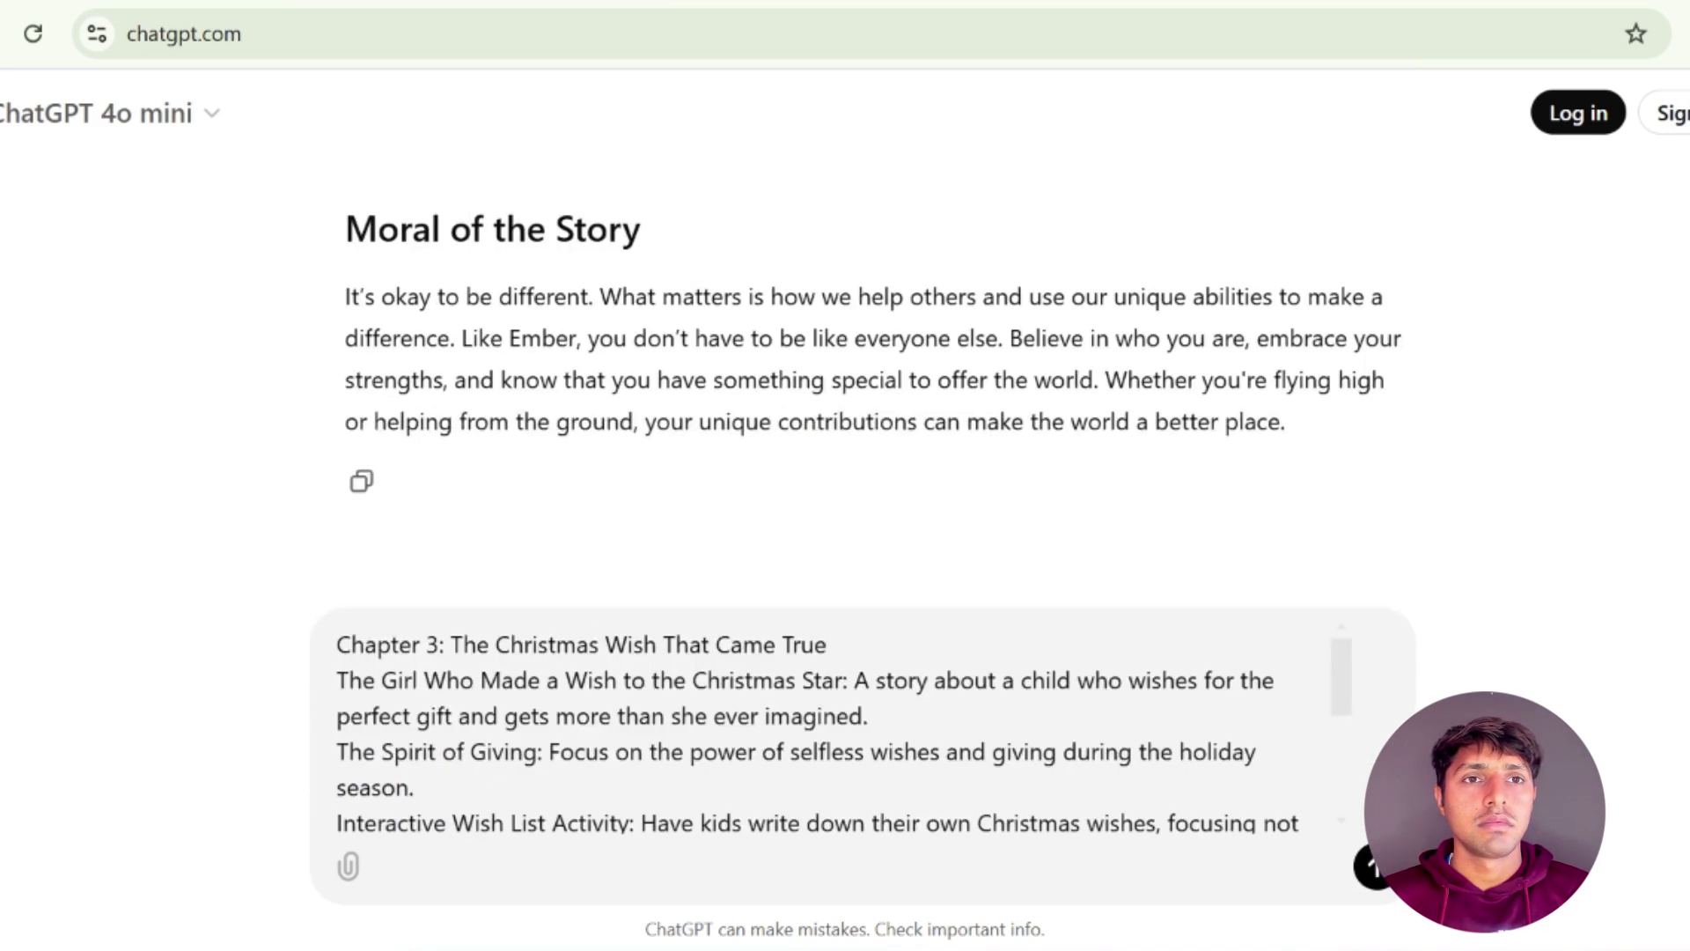
click(1370, 871)
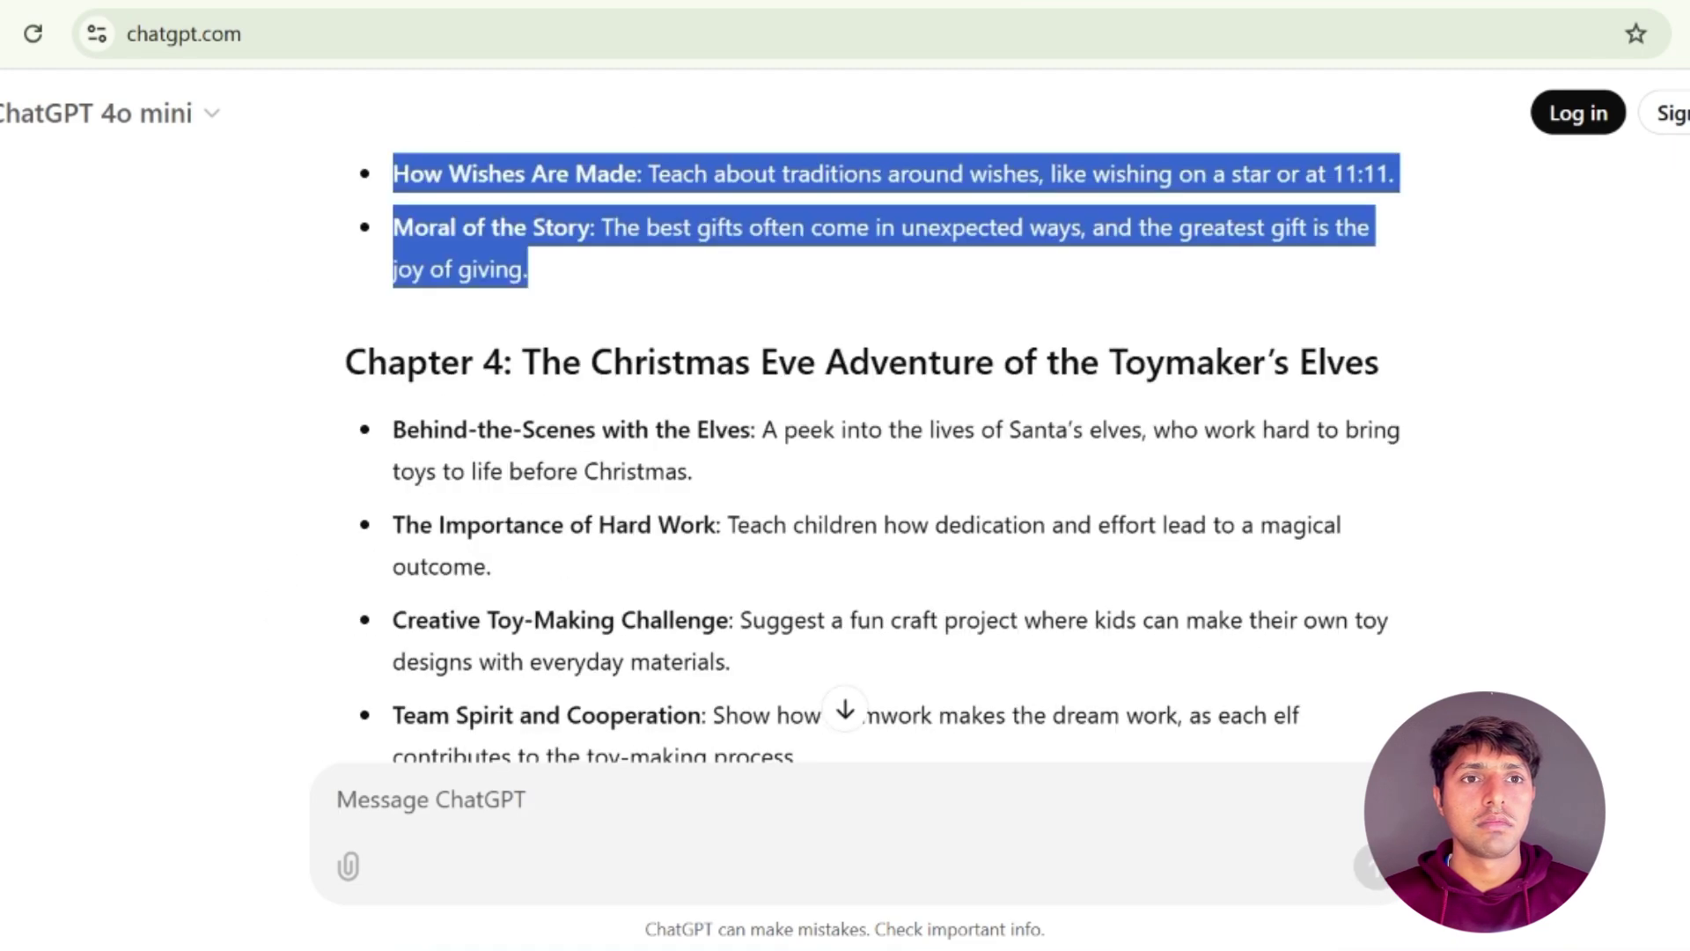
Copy the outline's "Chapter 4: The Christmas Eve Adventure of the Toymaker's Elves" section and send it in the full text chat
drag(345, 361, 1339, 361)
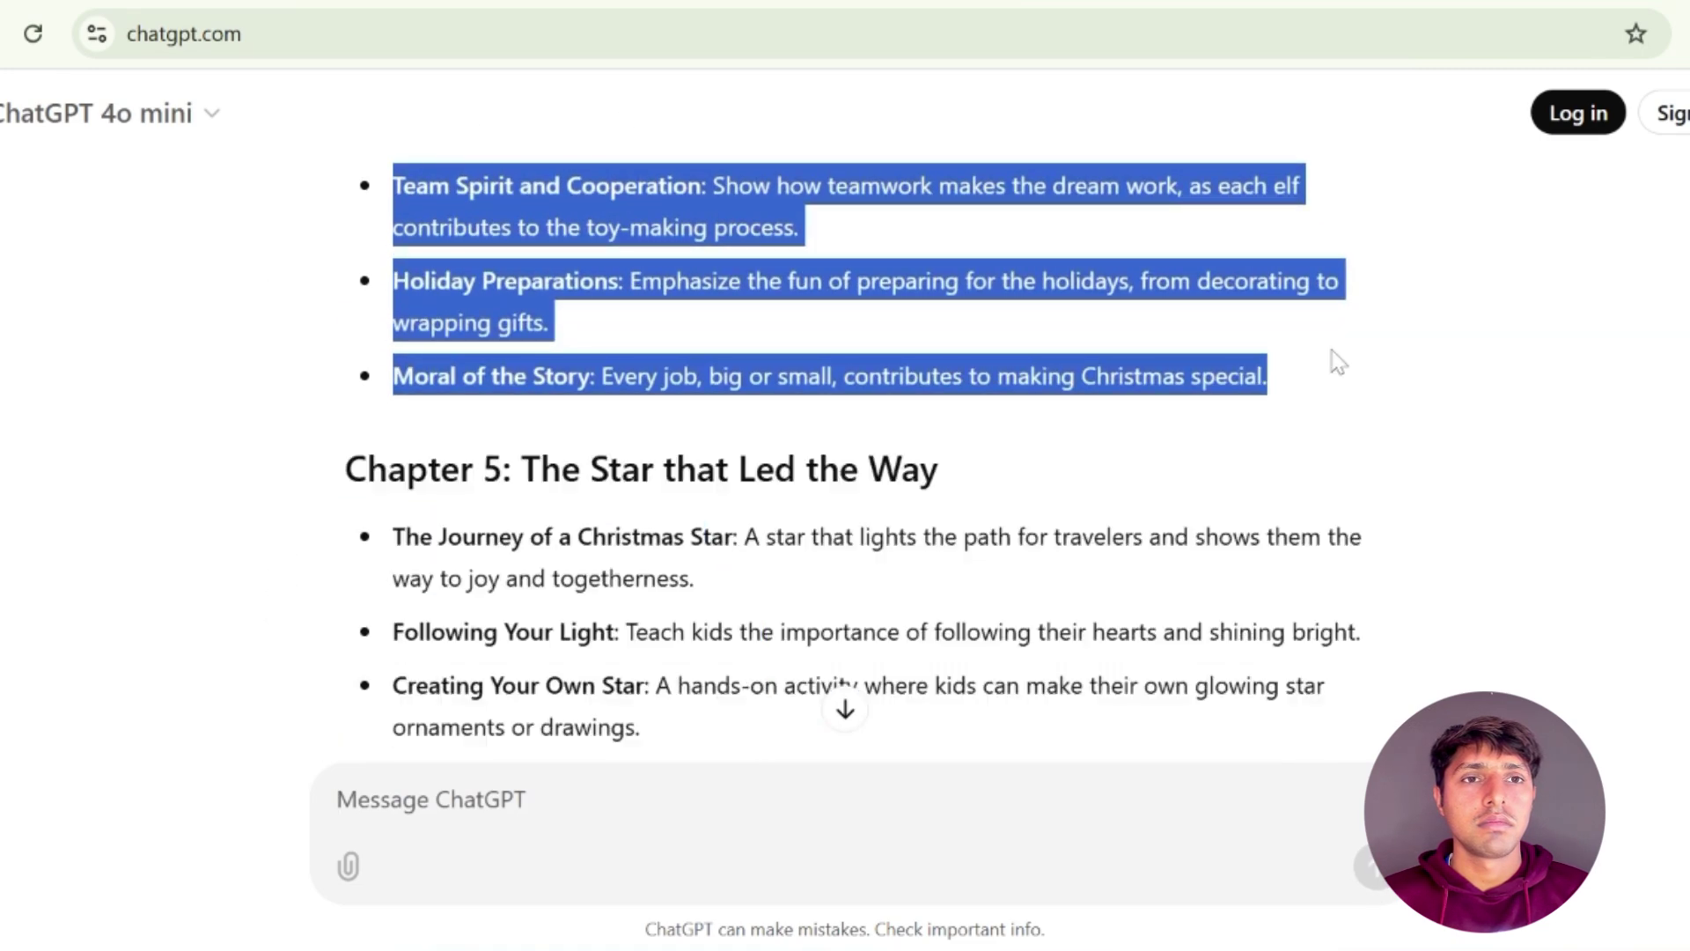
right_click(998, 261)
click(1070, 308)
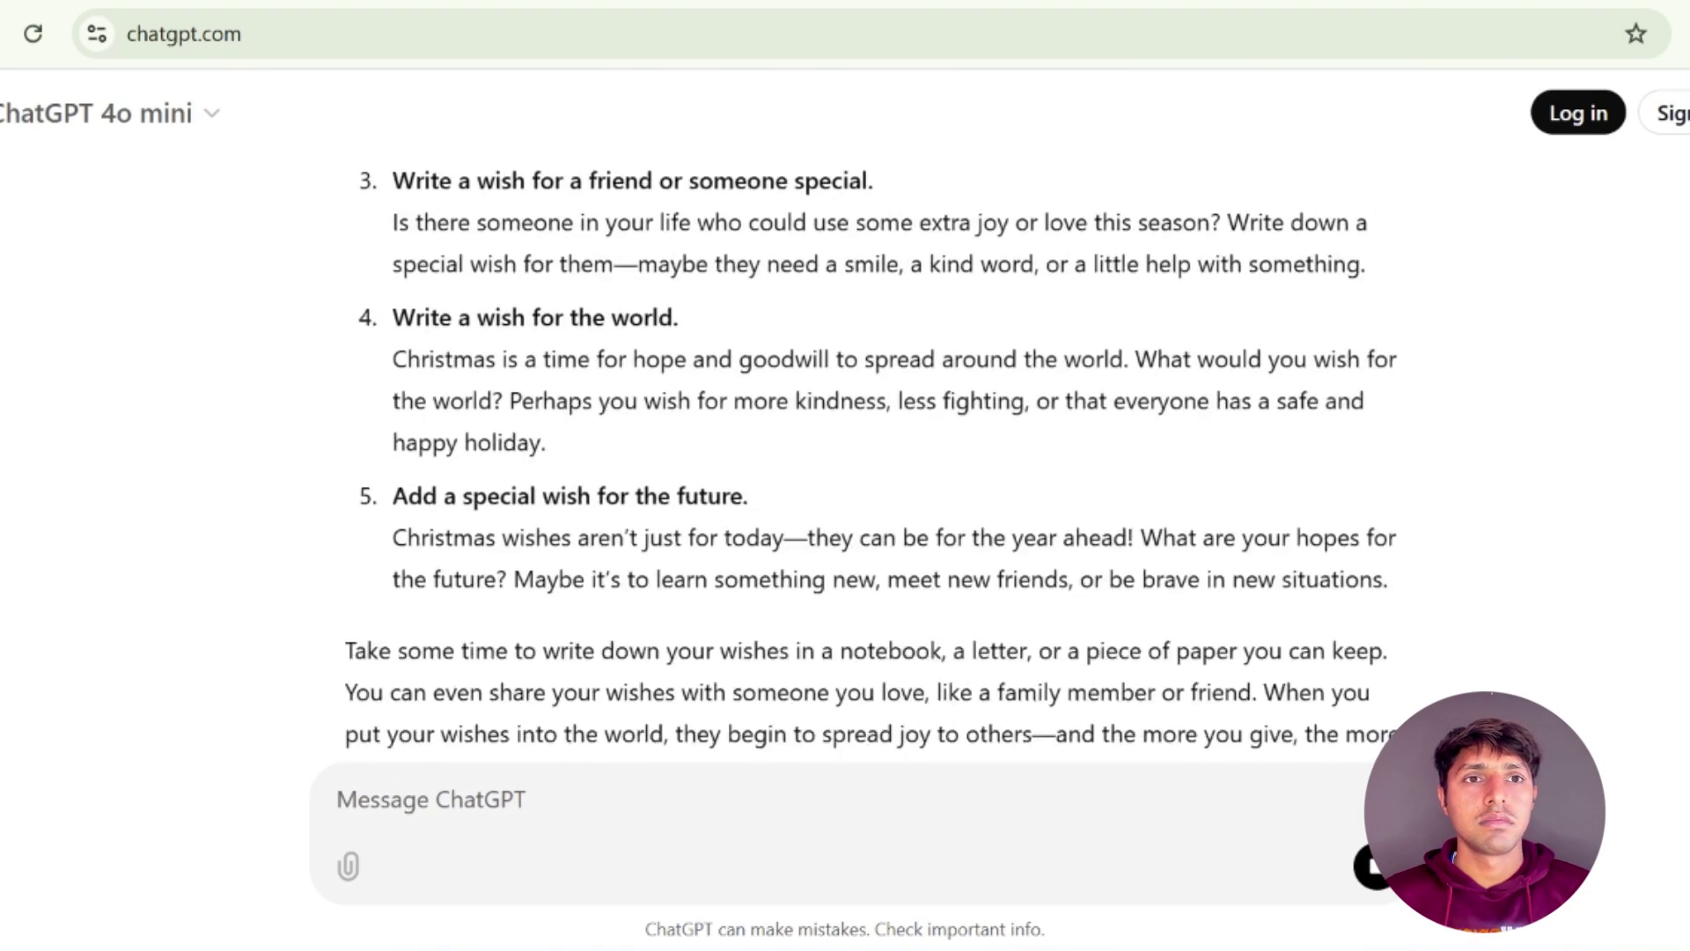
right_click(399, 811)
click(491, 472)
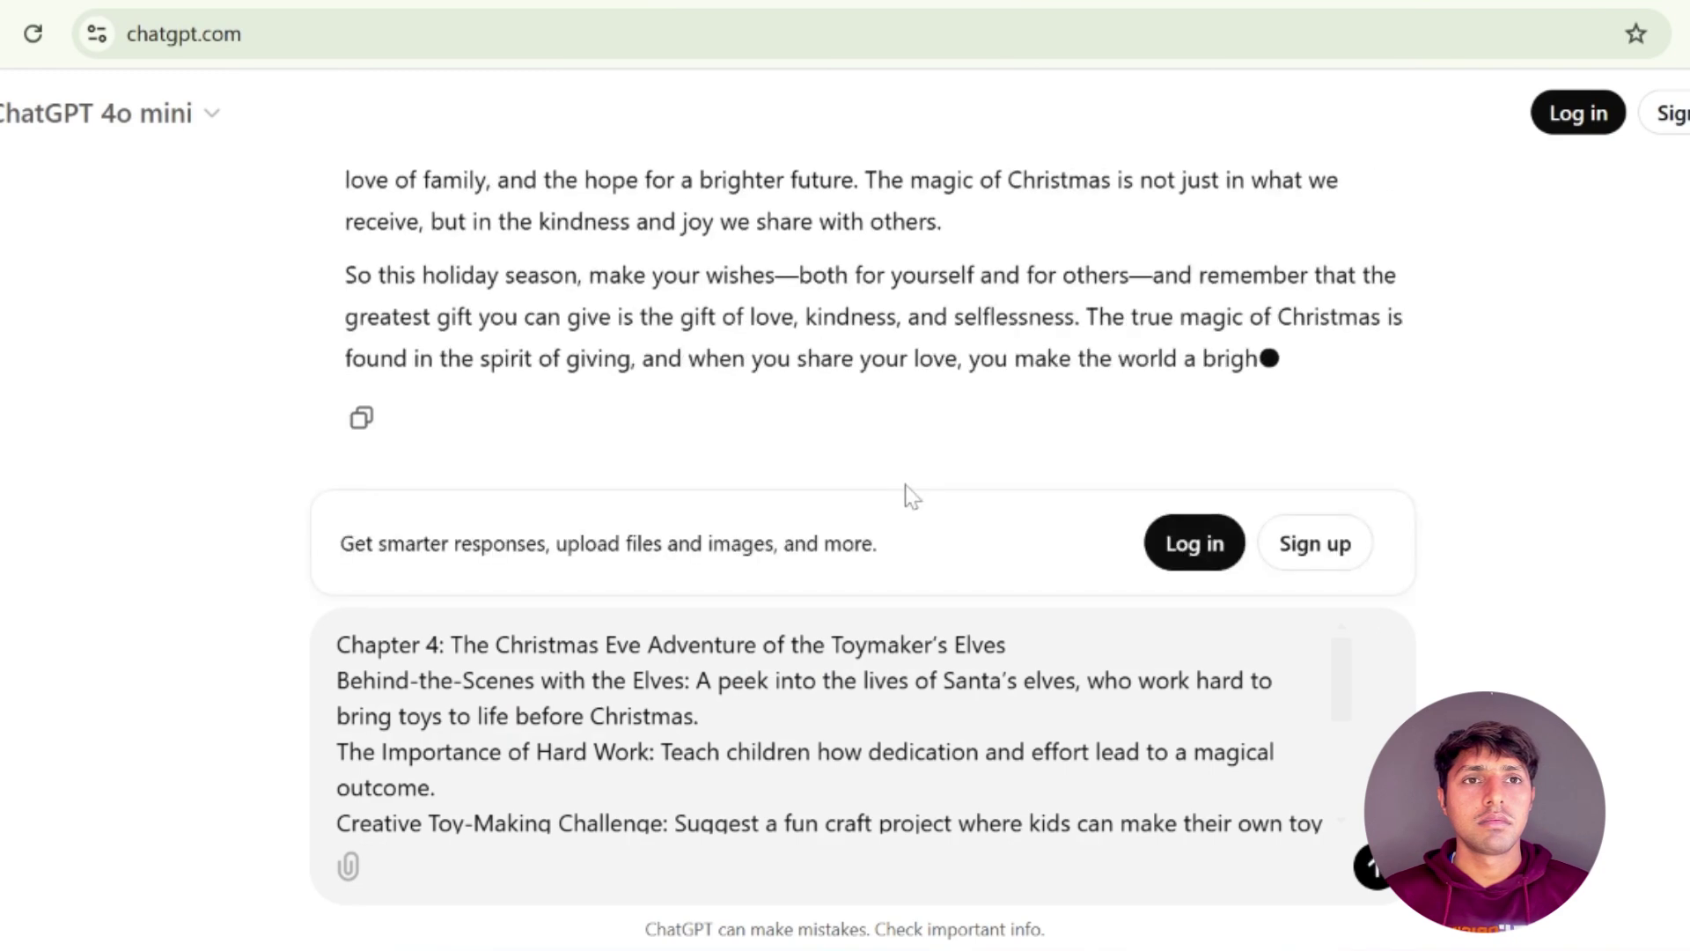
click(1370, 867)
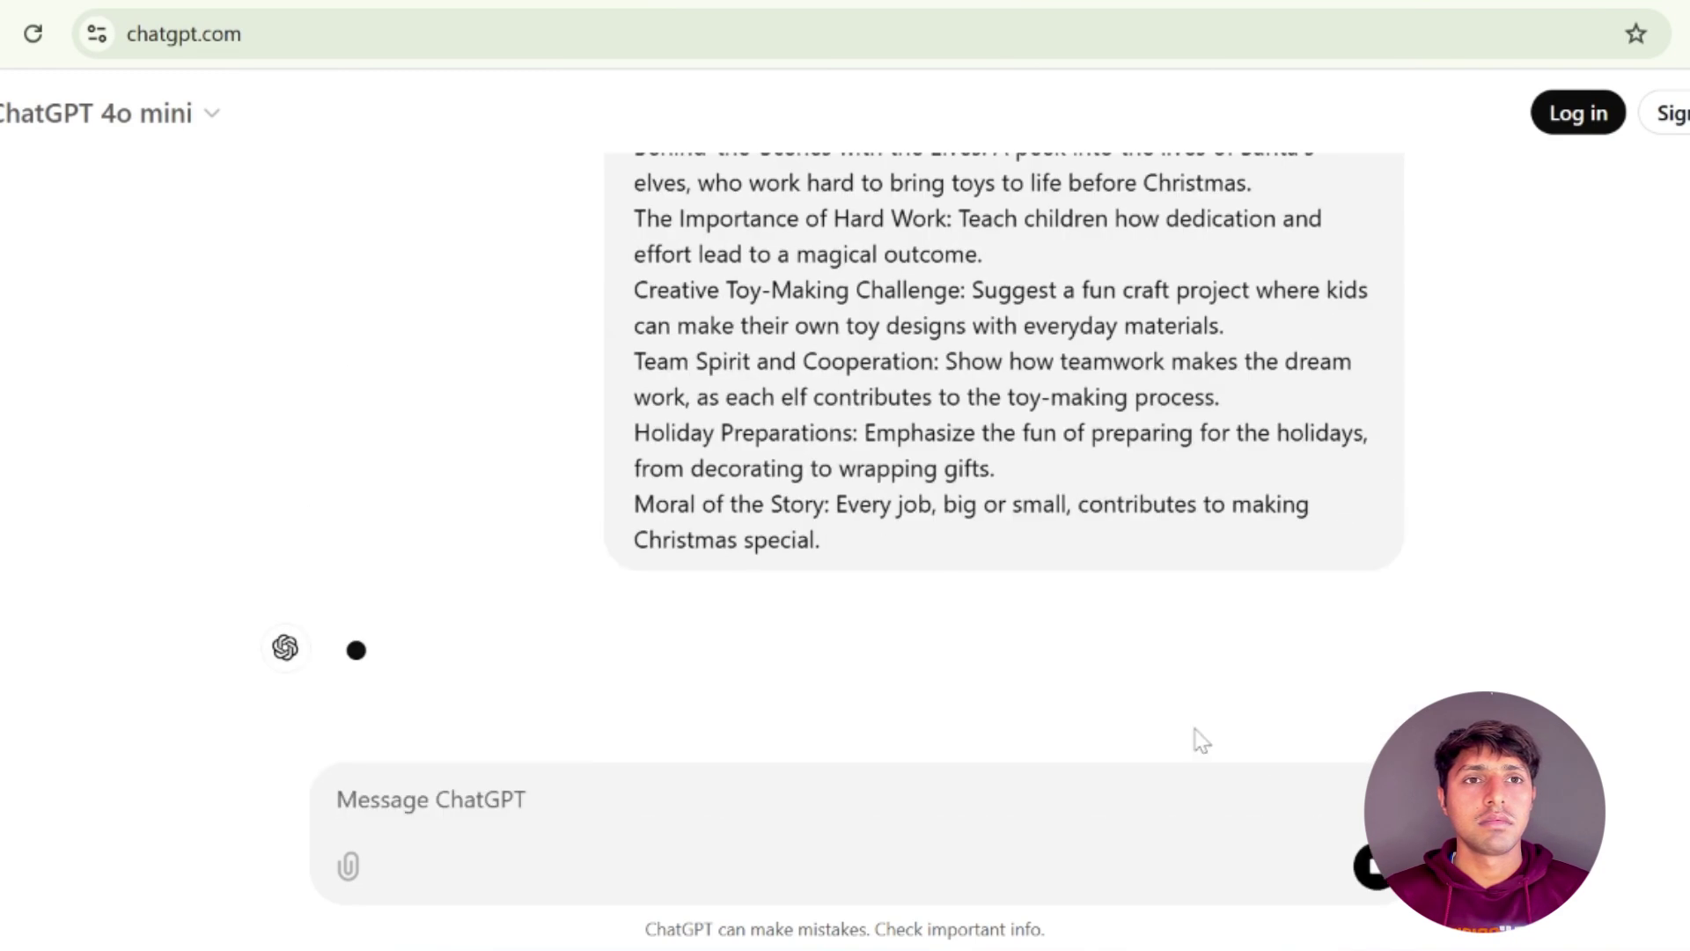
Copy the outline's "Chapter 5: The Star that Led the Way" section, from its heading through Moral of the Story
scroll(1192, 736, up, 10)
scroll(855, 454, down, 2)
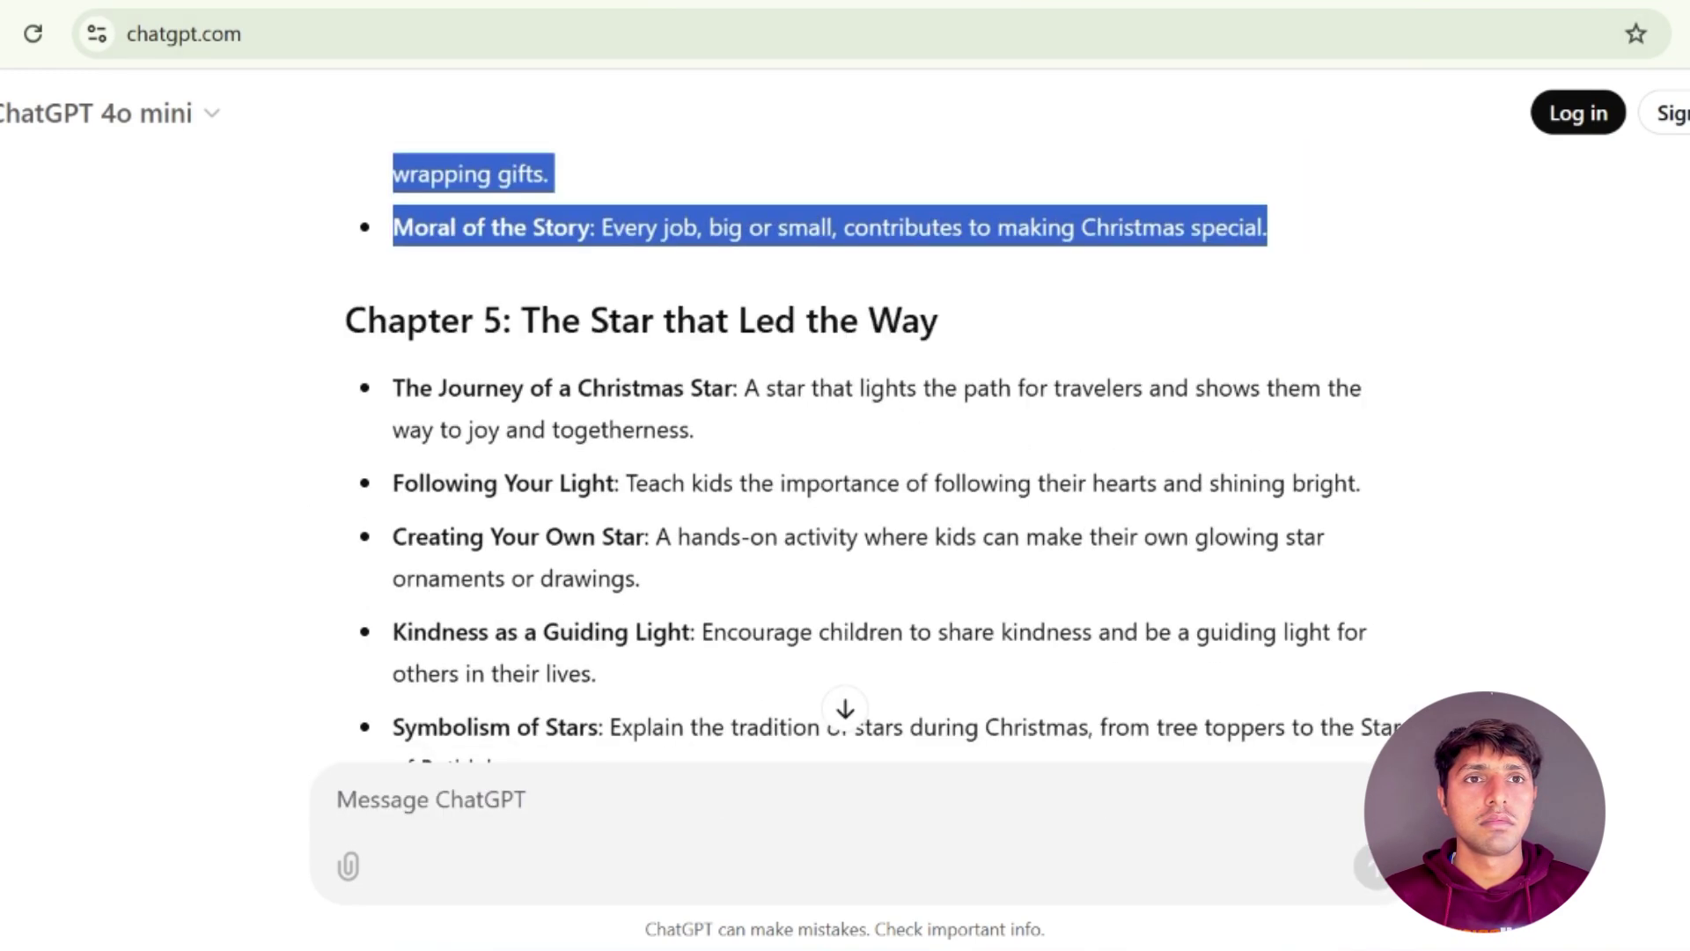
drag(346, 321, 1384, 425)
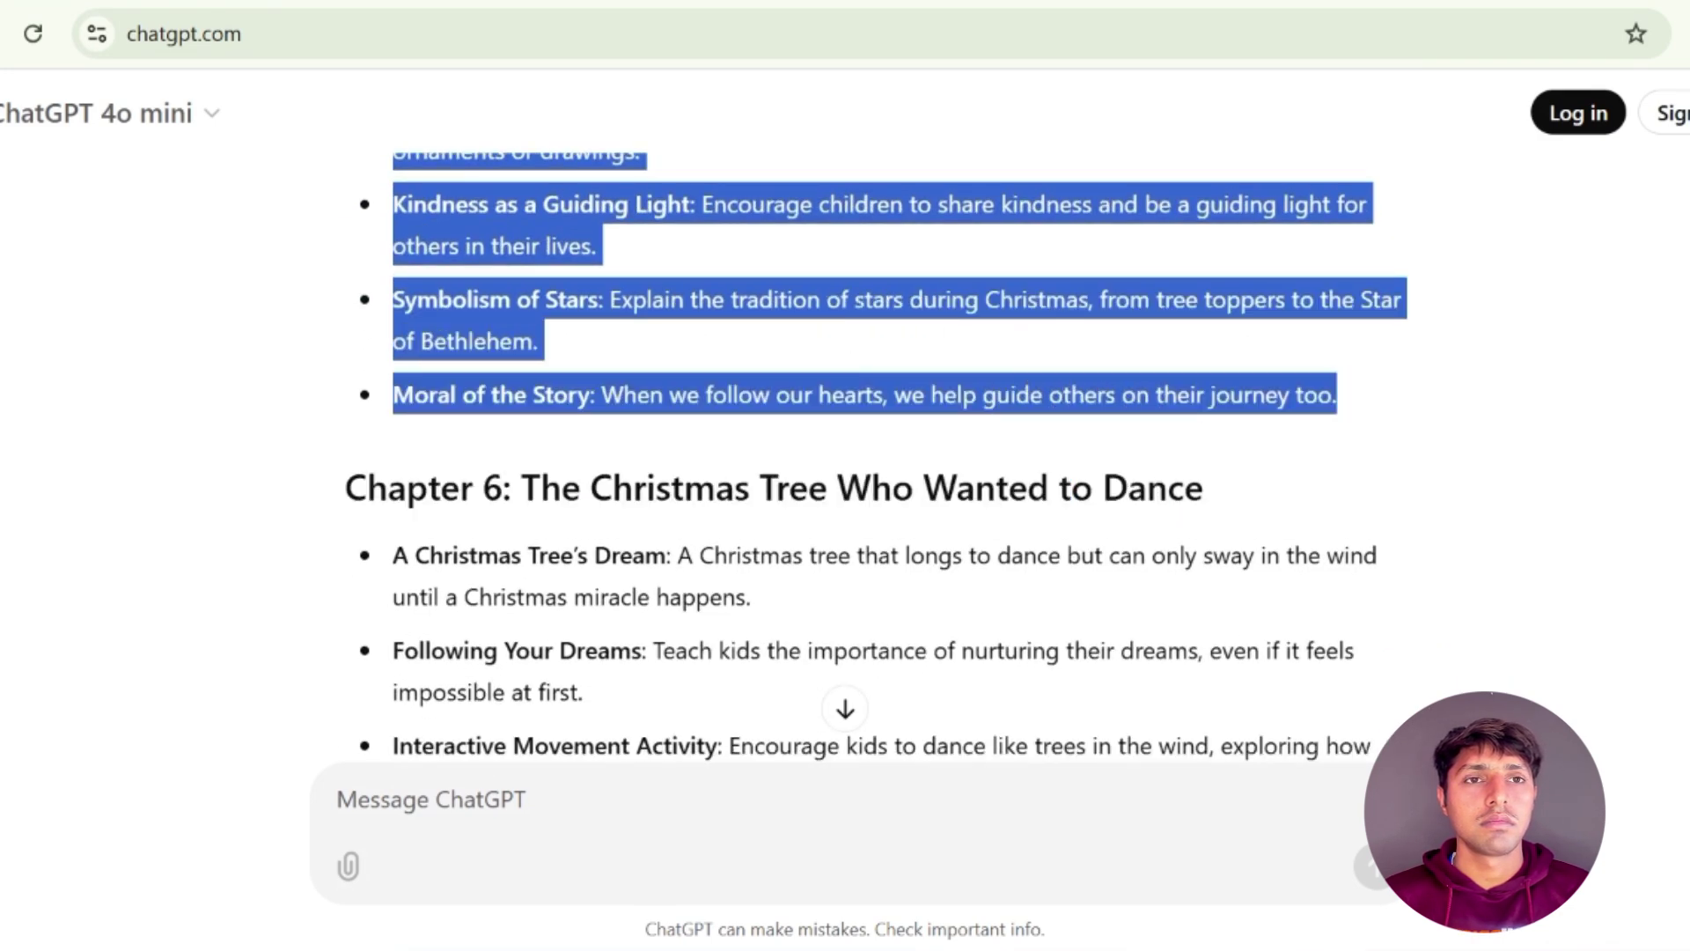
right_click(964, 304)
click(1012, 340)
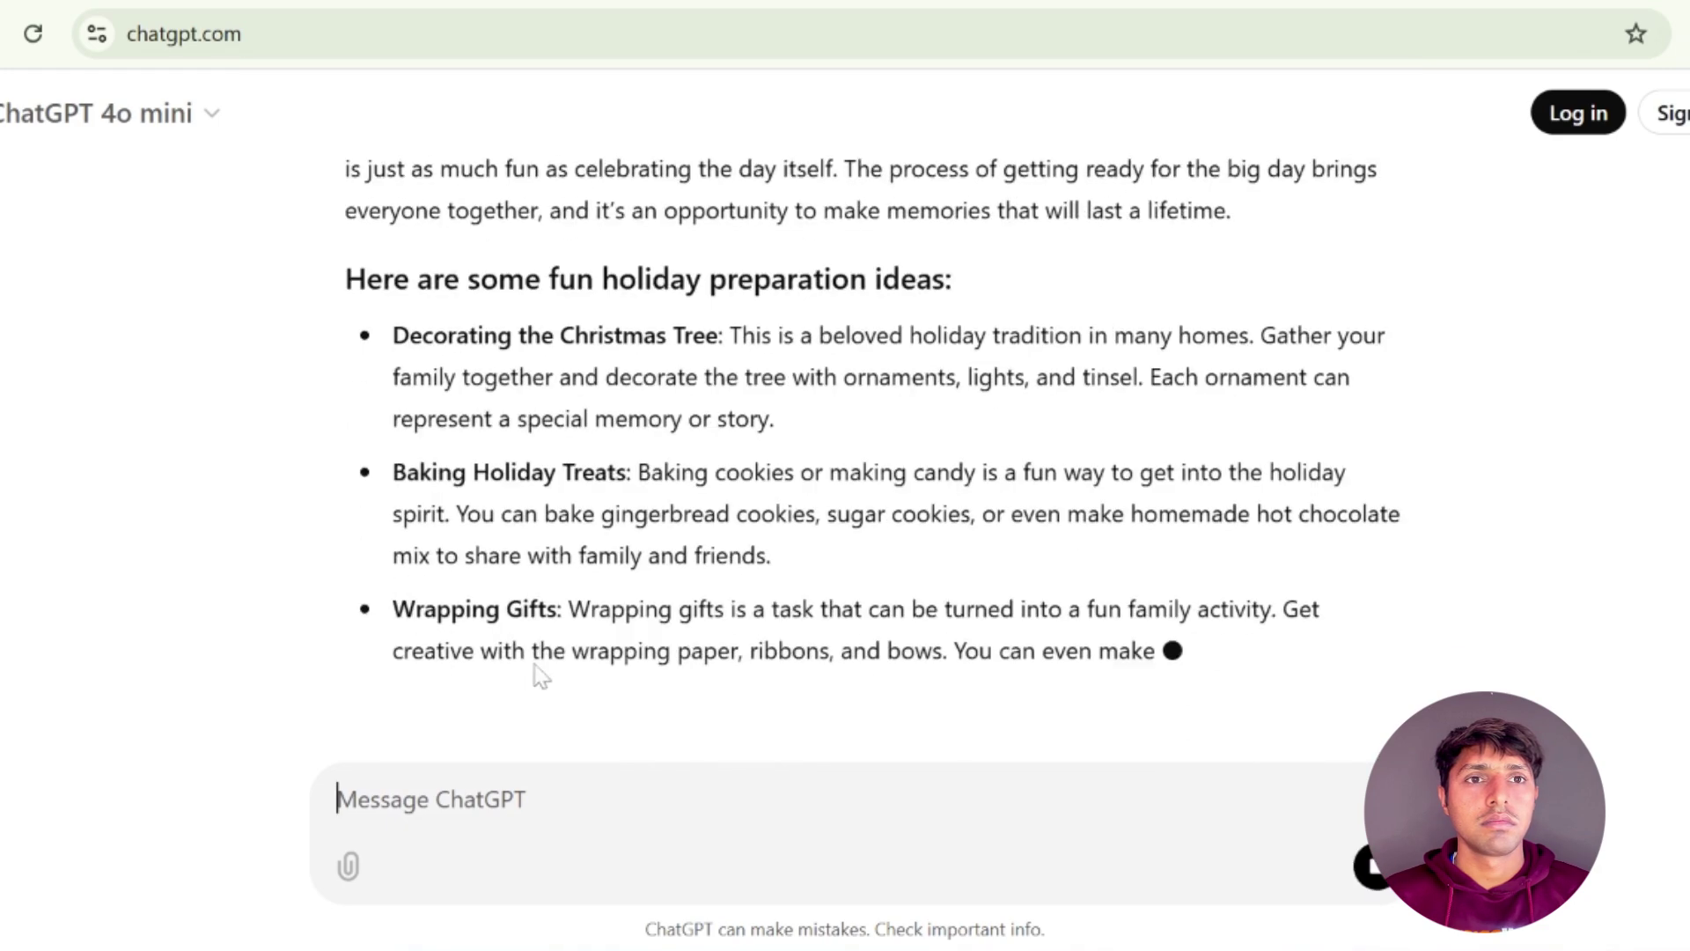
Paste the copied Chapter 5 outline into the chat message and send it
scroll(845, 440, up, 20)
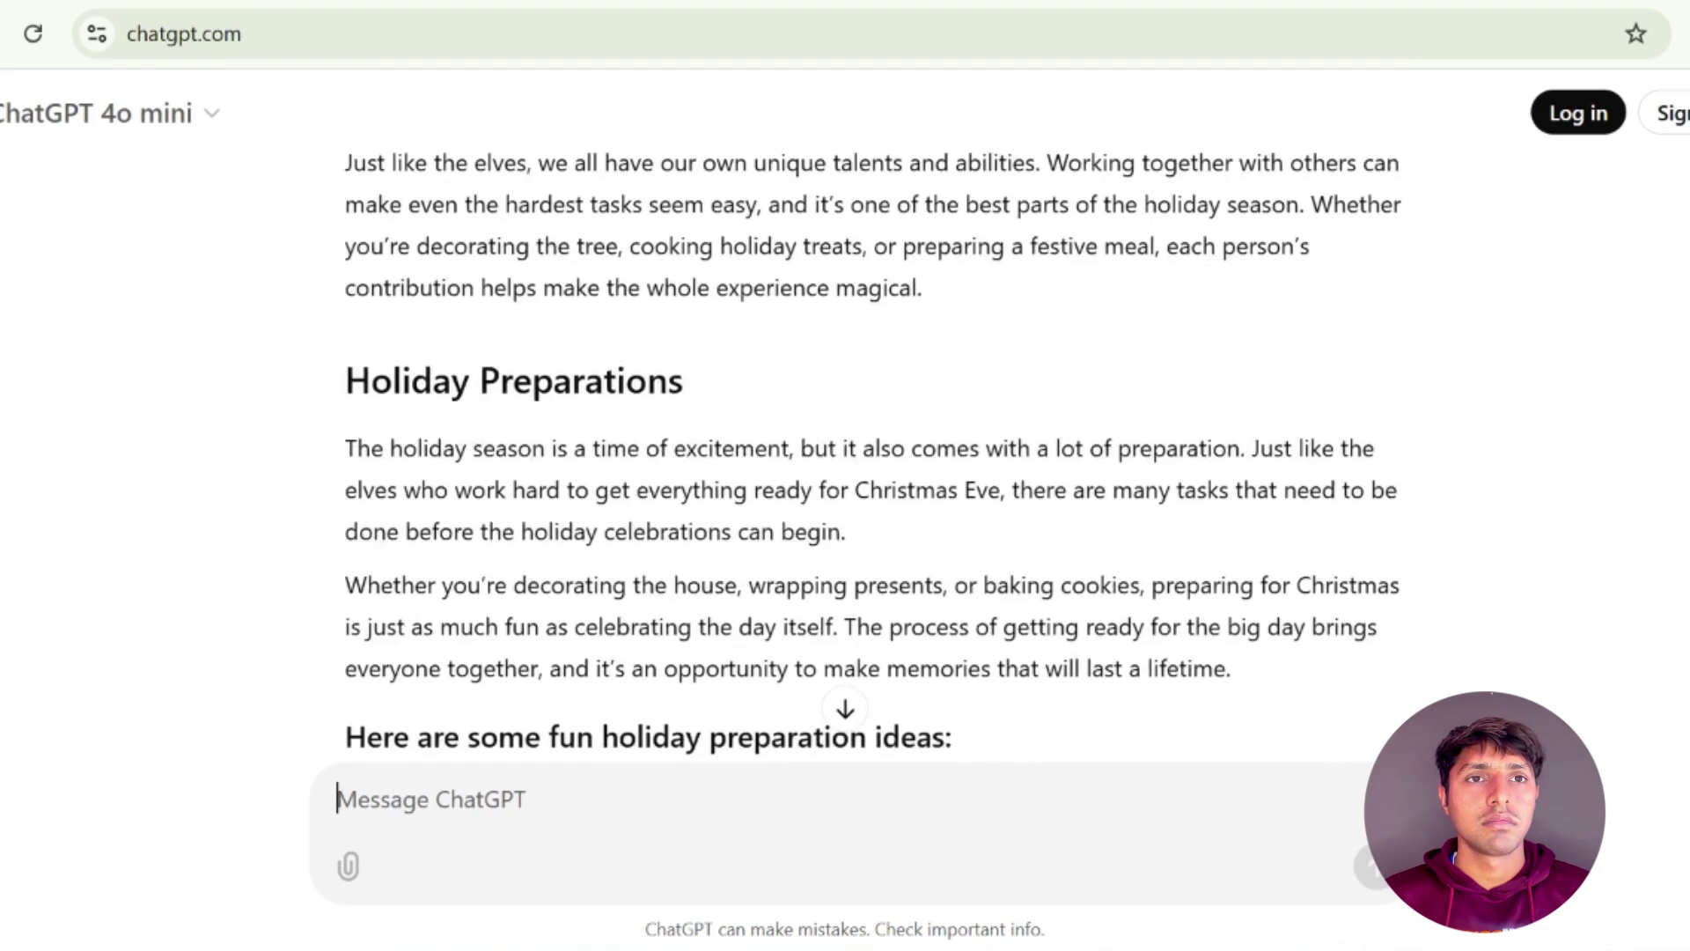
scroll(845, 440, up, 20)
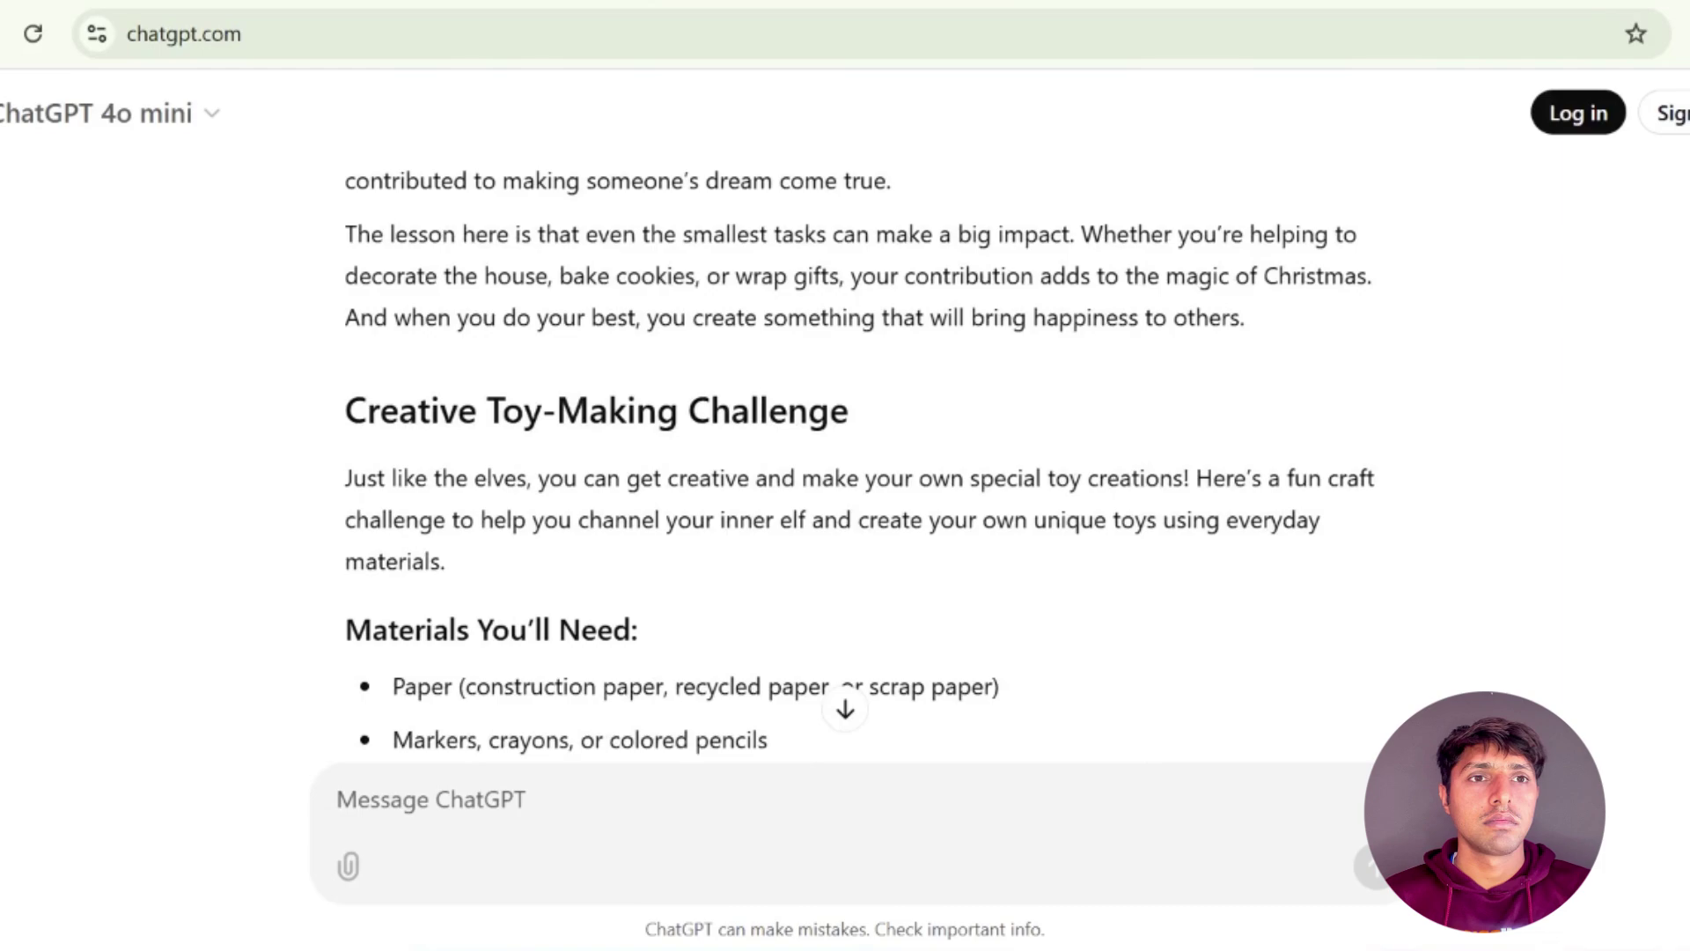
scroll(846, 441, up, 5)
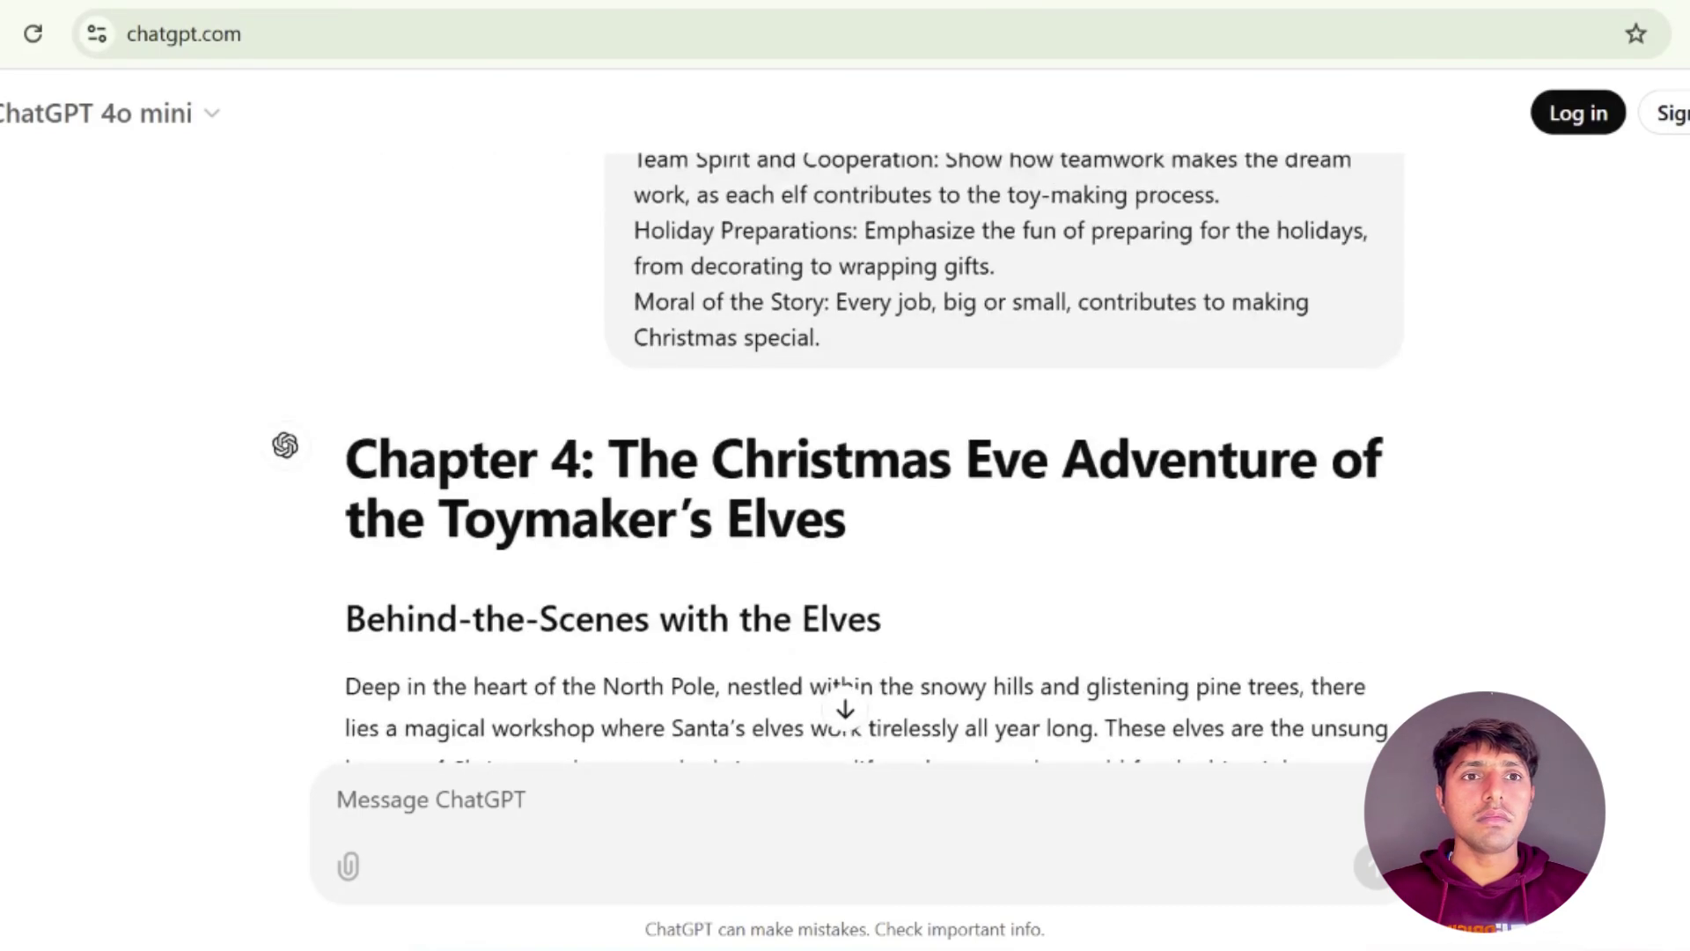
right_click(403, 803)
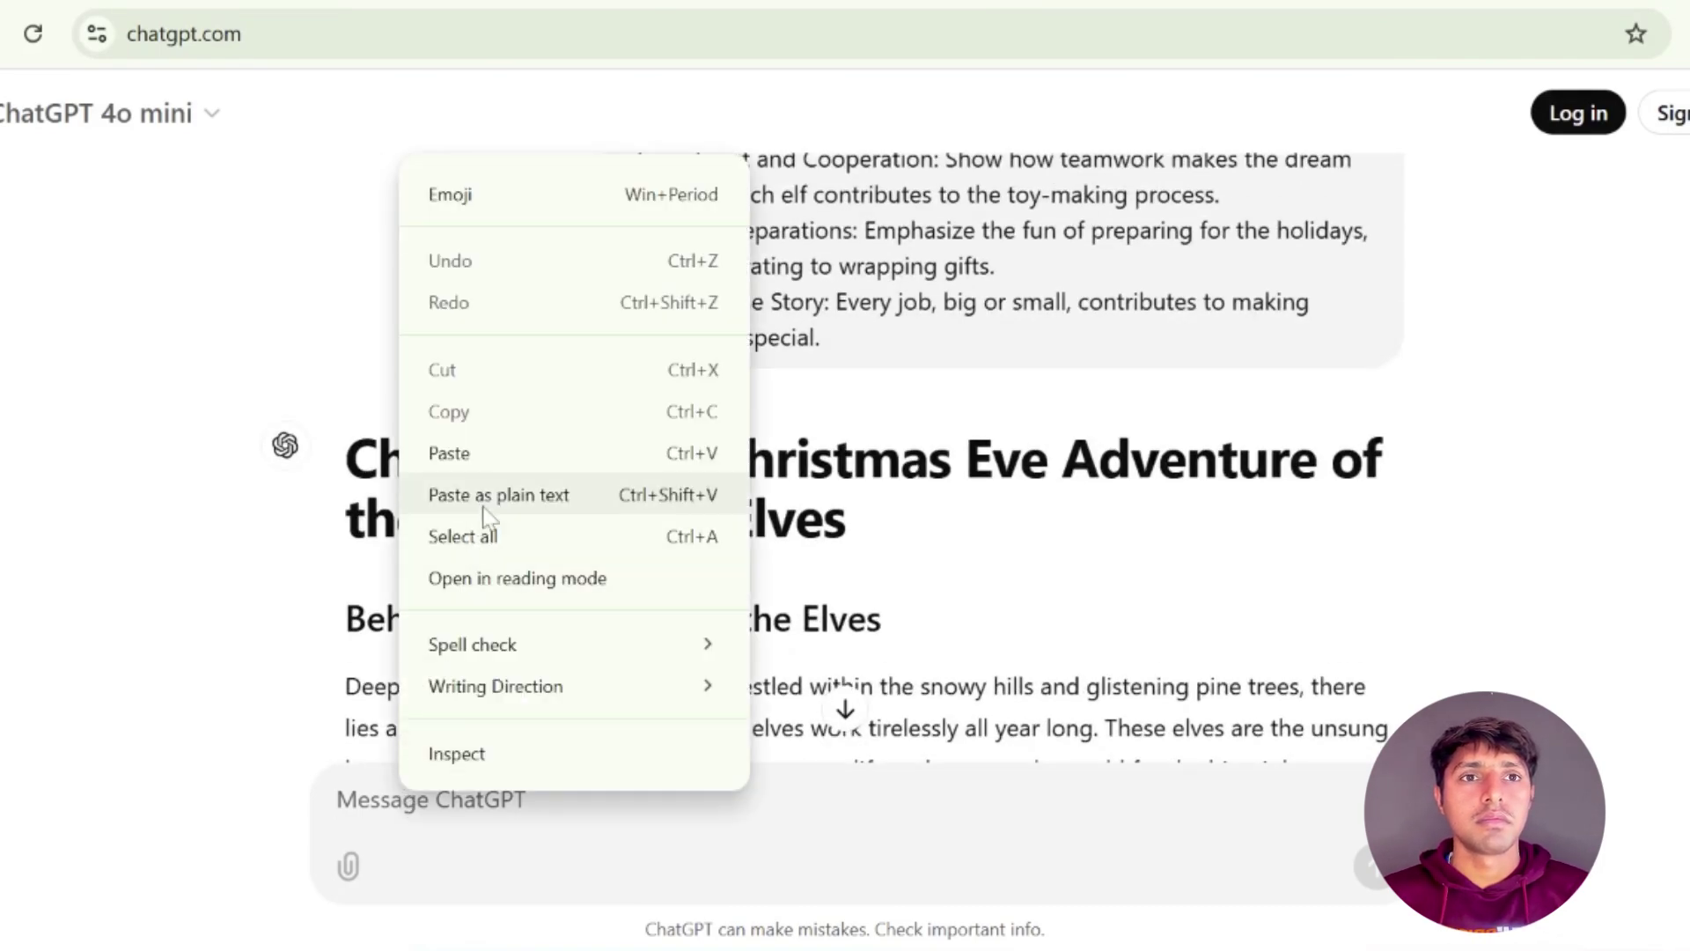
click(434, 449)
click(1375, 872)
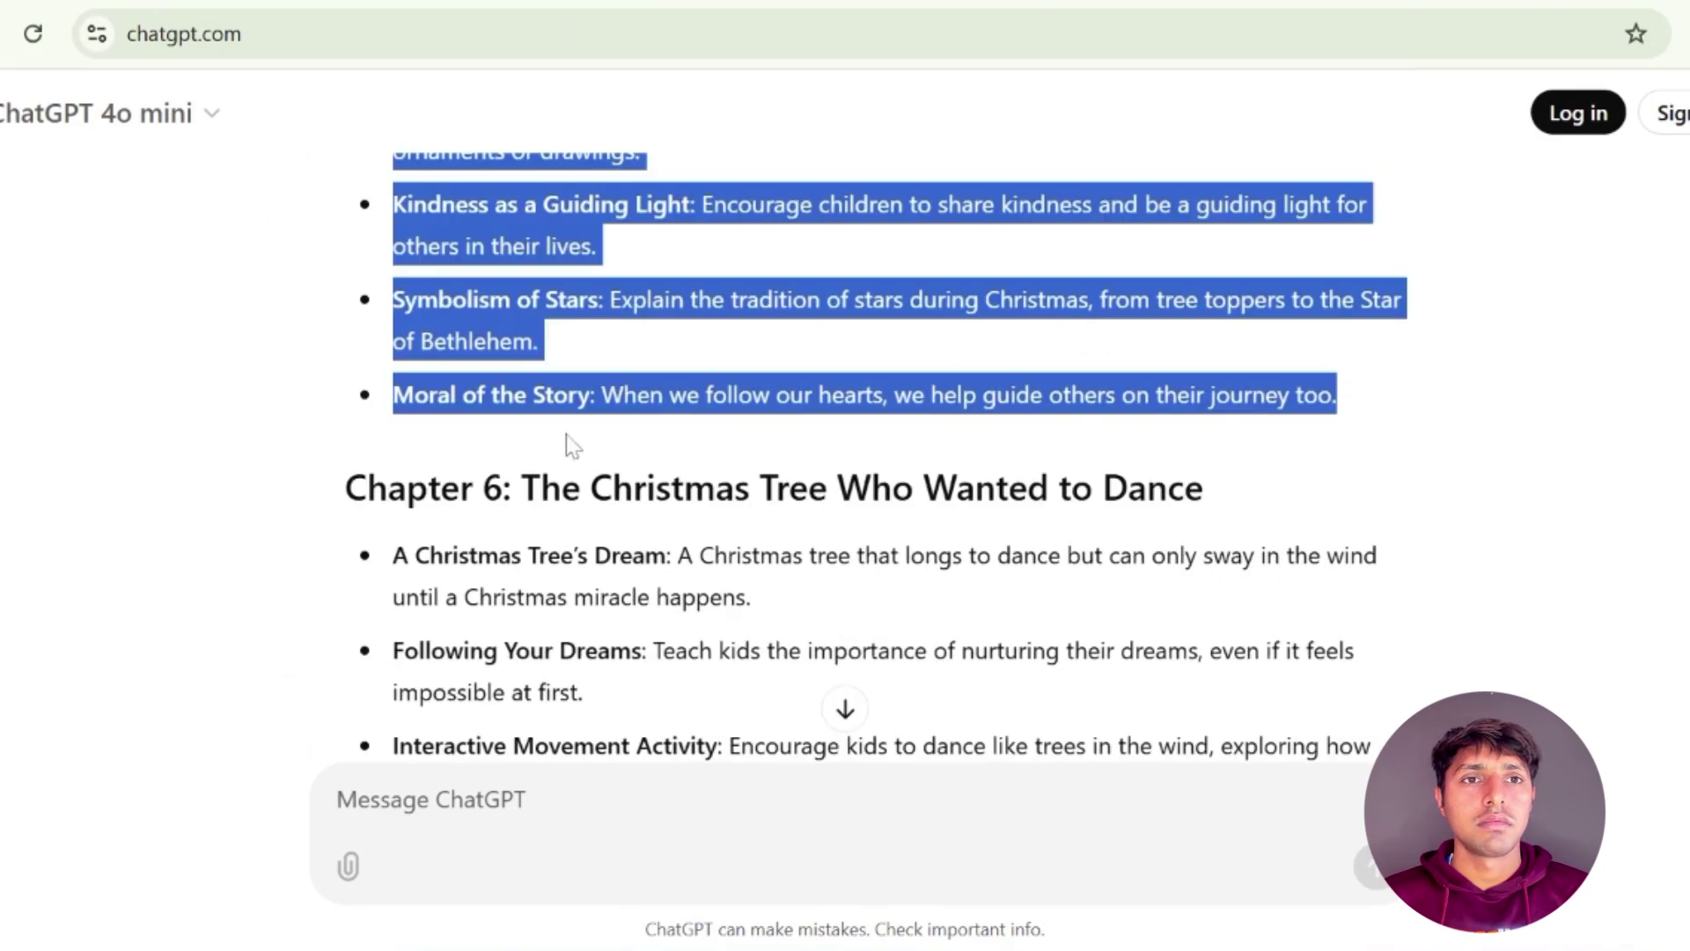
drag(345, 489, 1404, 276)
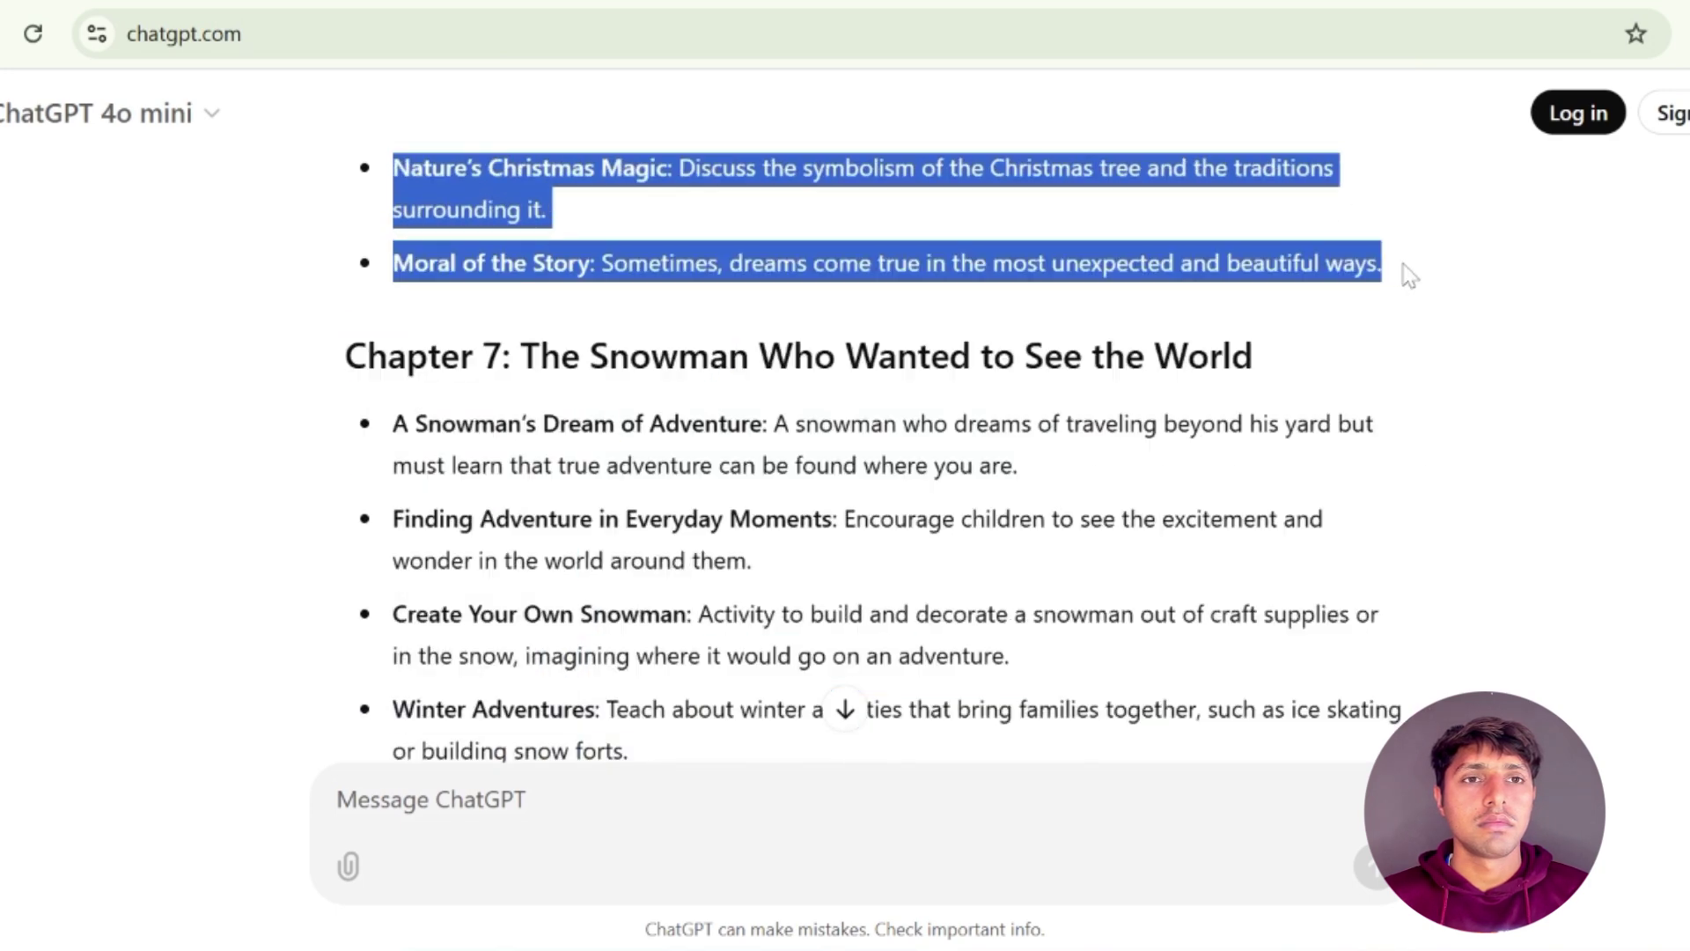
scroll(1381, 359, up, 2)
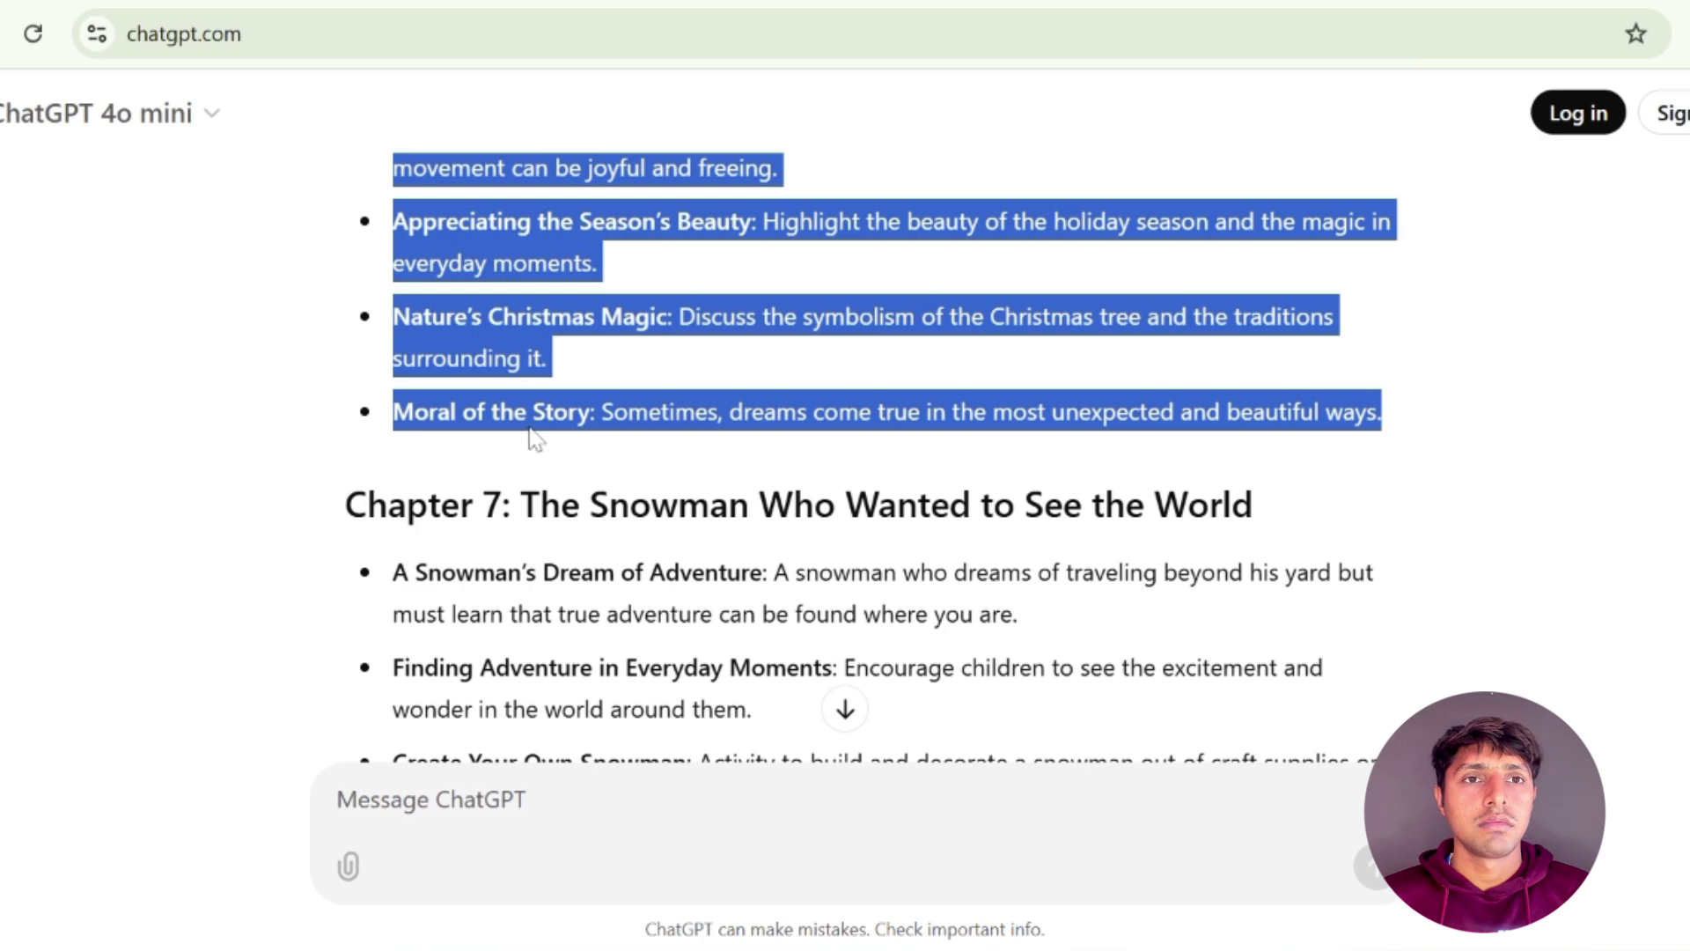
scroll(872, 396, up, 6)
scroll(872, 396, down, 5)
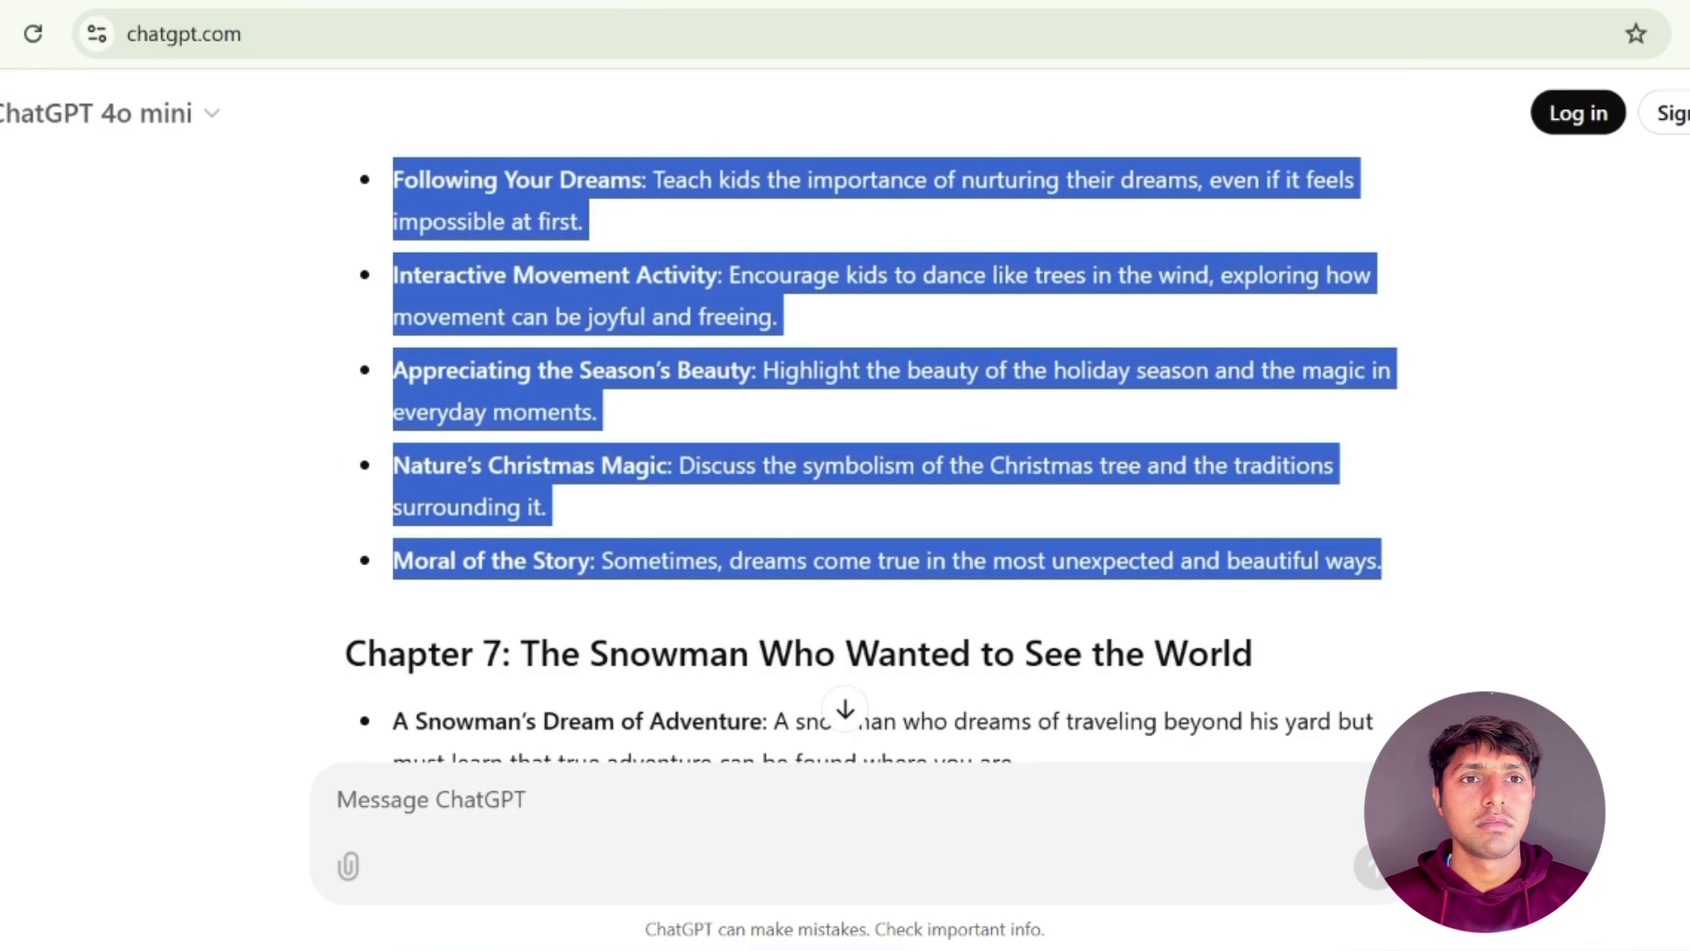
click(1457, 494)
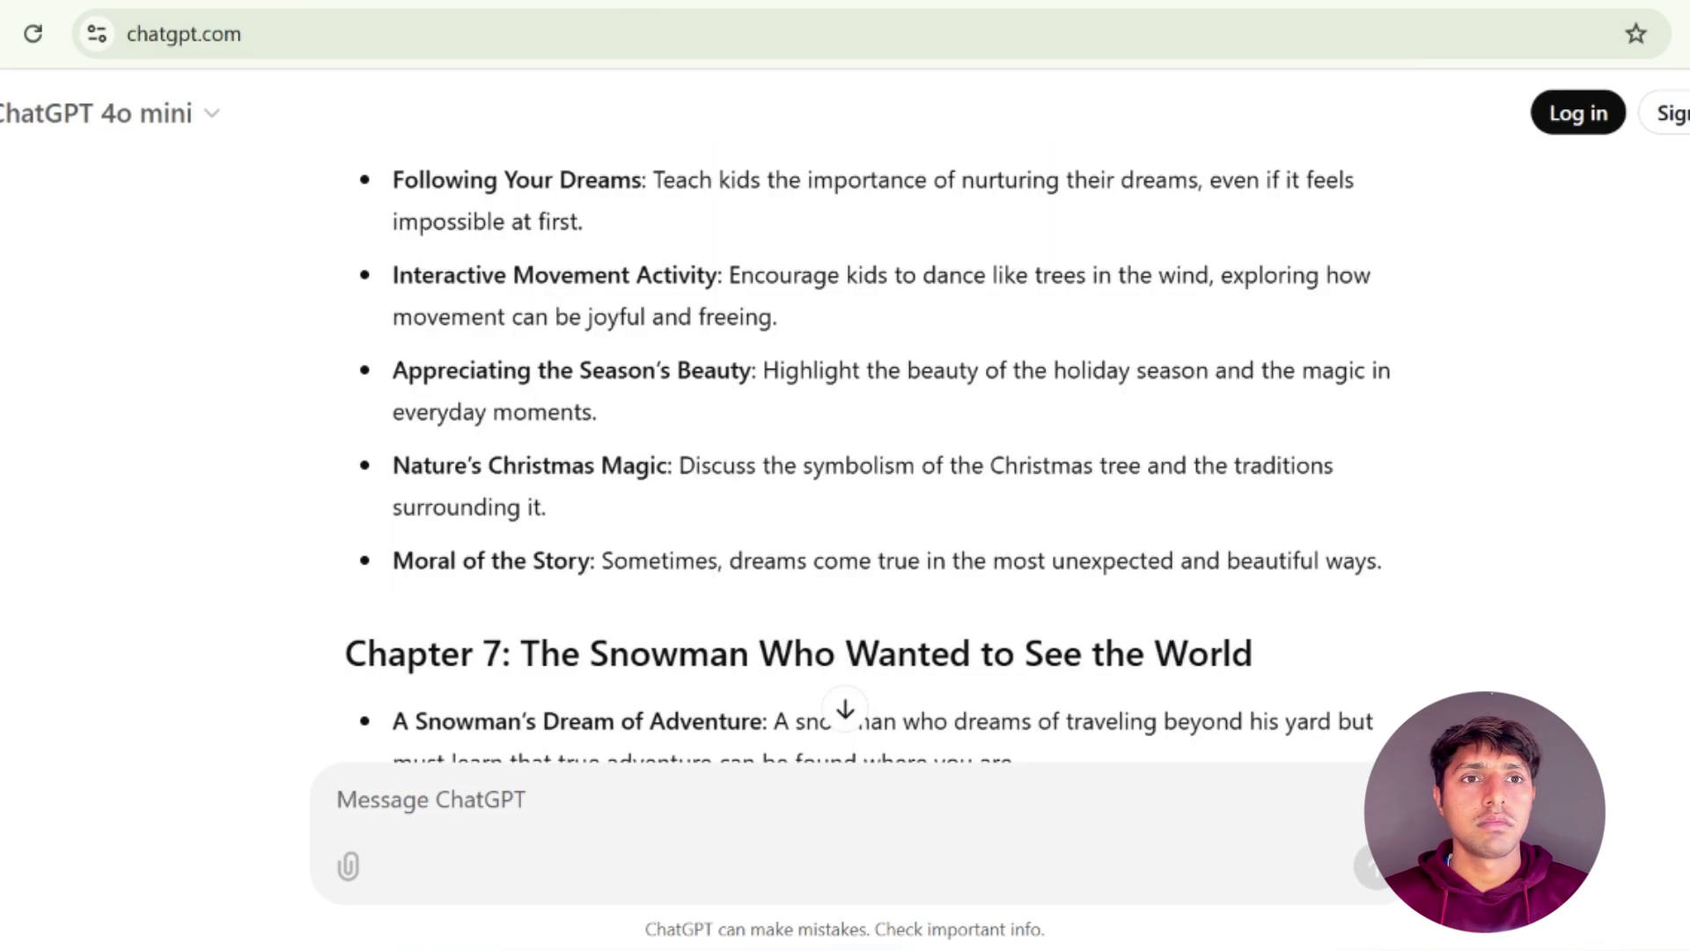
scroll(871, 397, up, 3)
drag(391, 382, 647, 531)
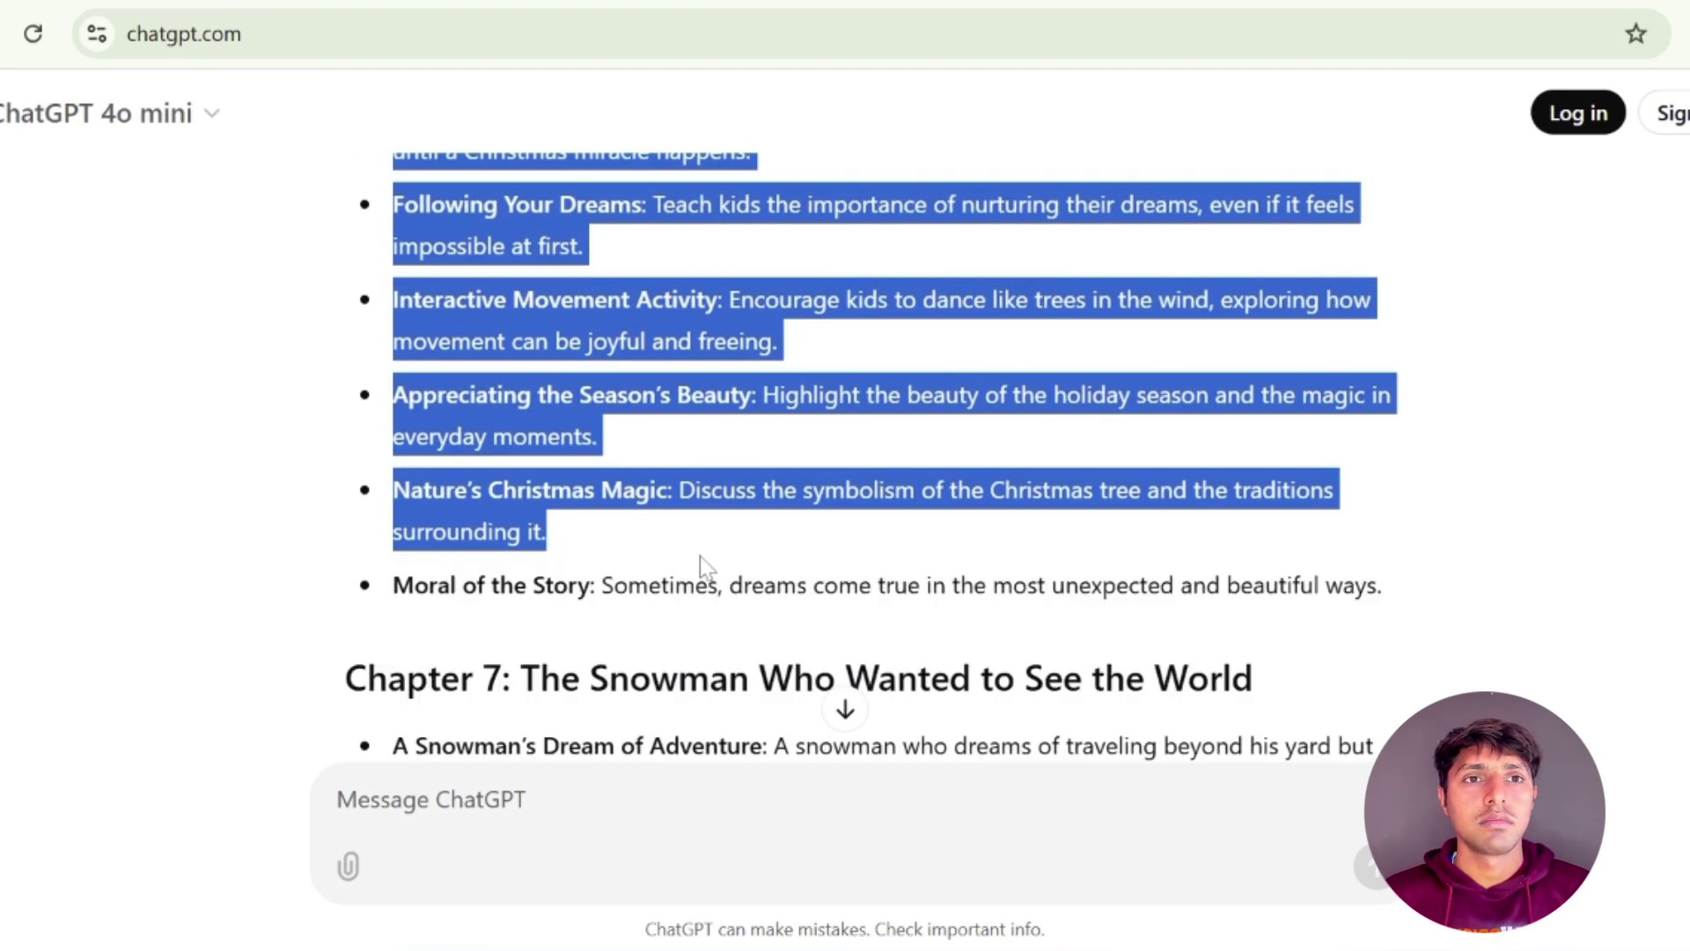
scroll(700, 557, up, 3)
click(288, 321)
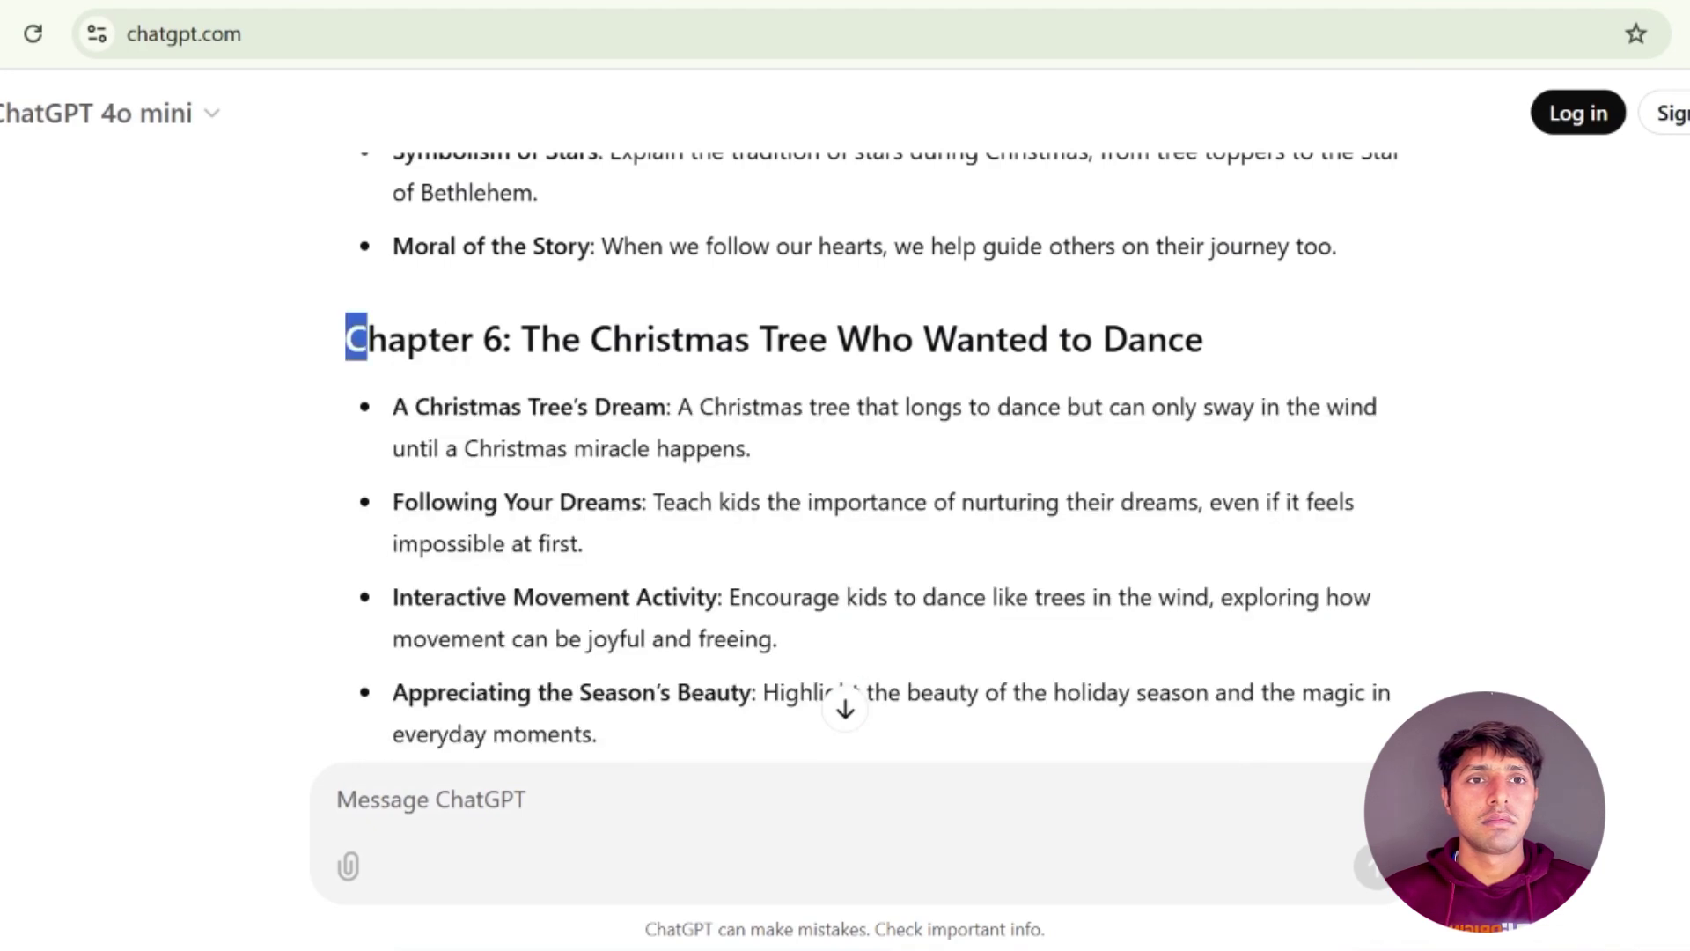
Copy the full outline of "Chapter 6: The Christmas Tree Who Wanted to Dance" and send it as a new chat message
drag(361, 339, 1405, 293)
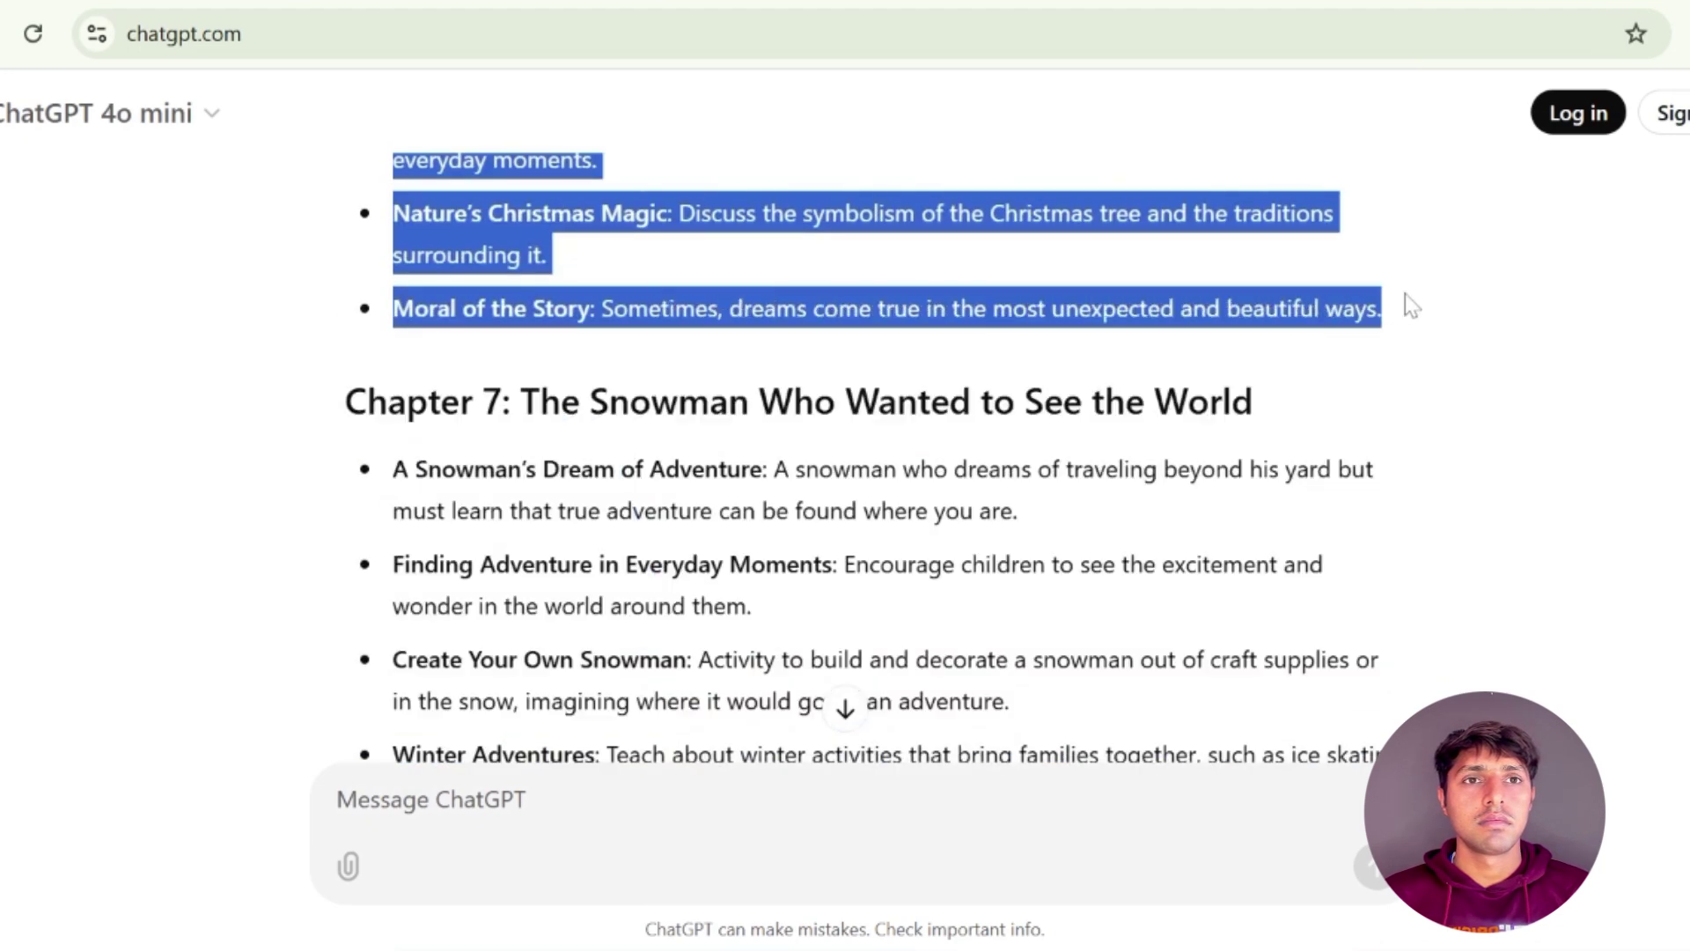
right_click(385, 212)
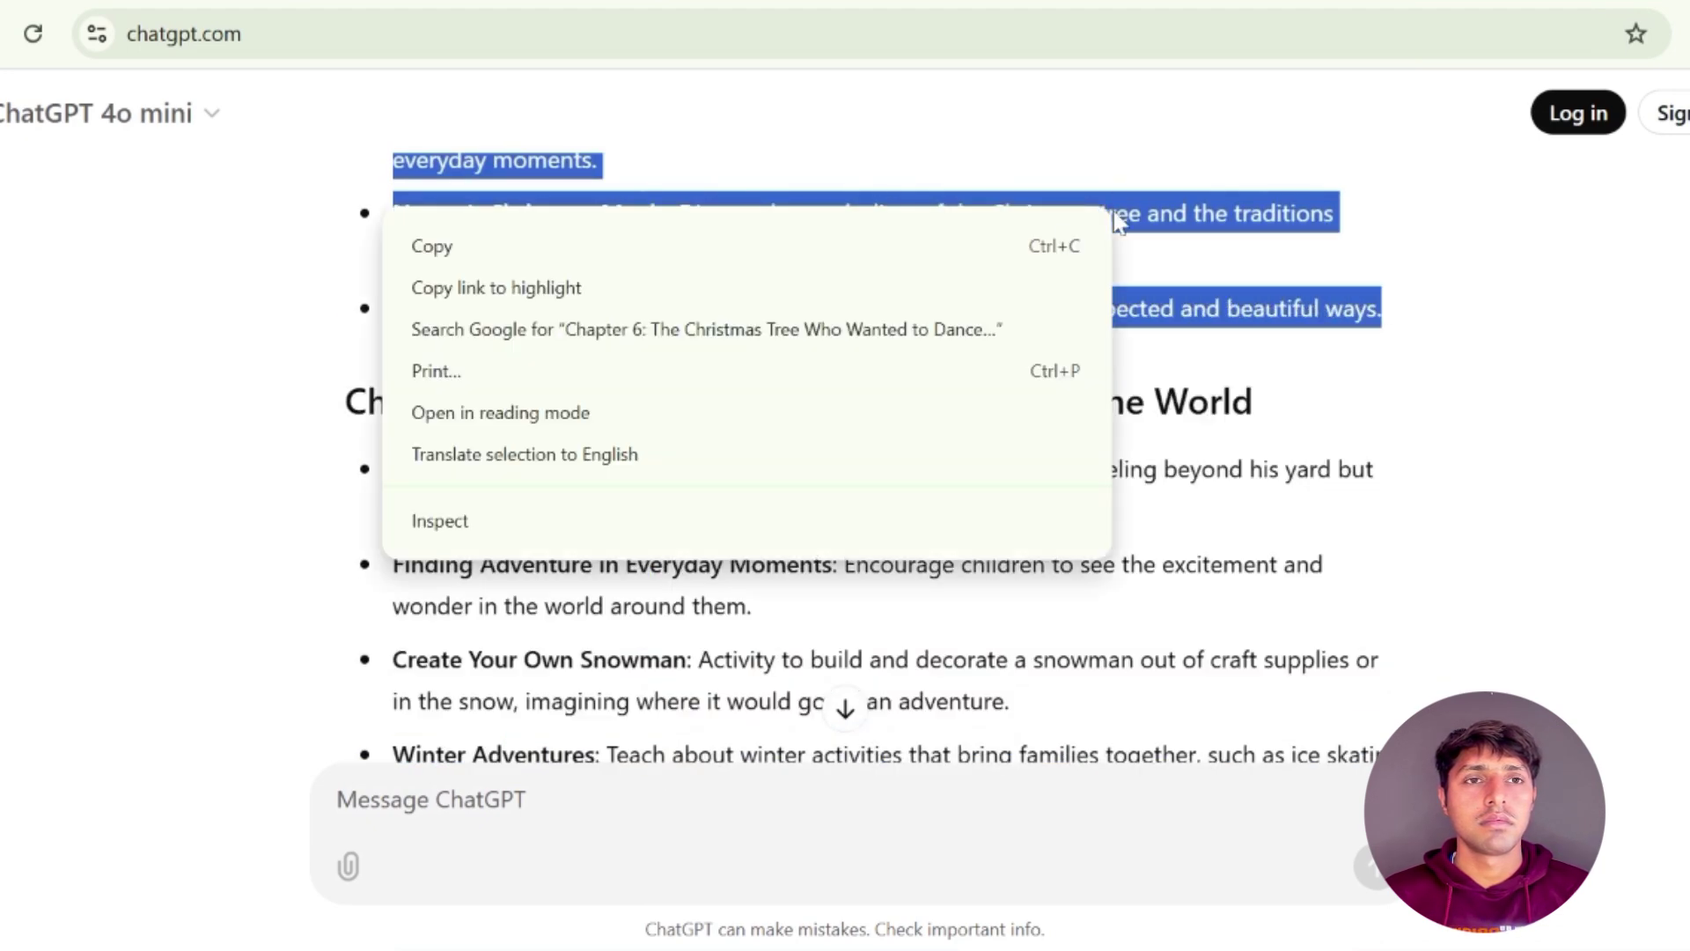
click(648, 249)
scroll(493, 685, down, 15)
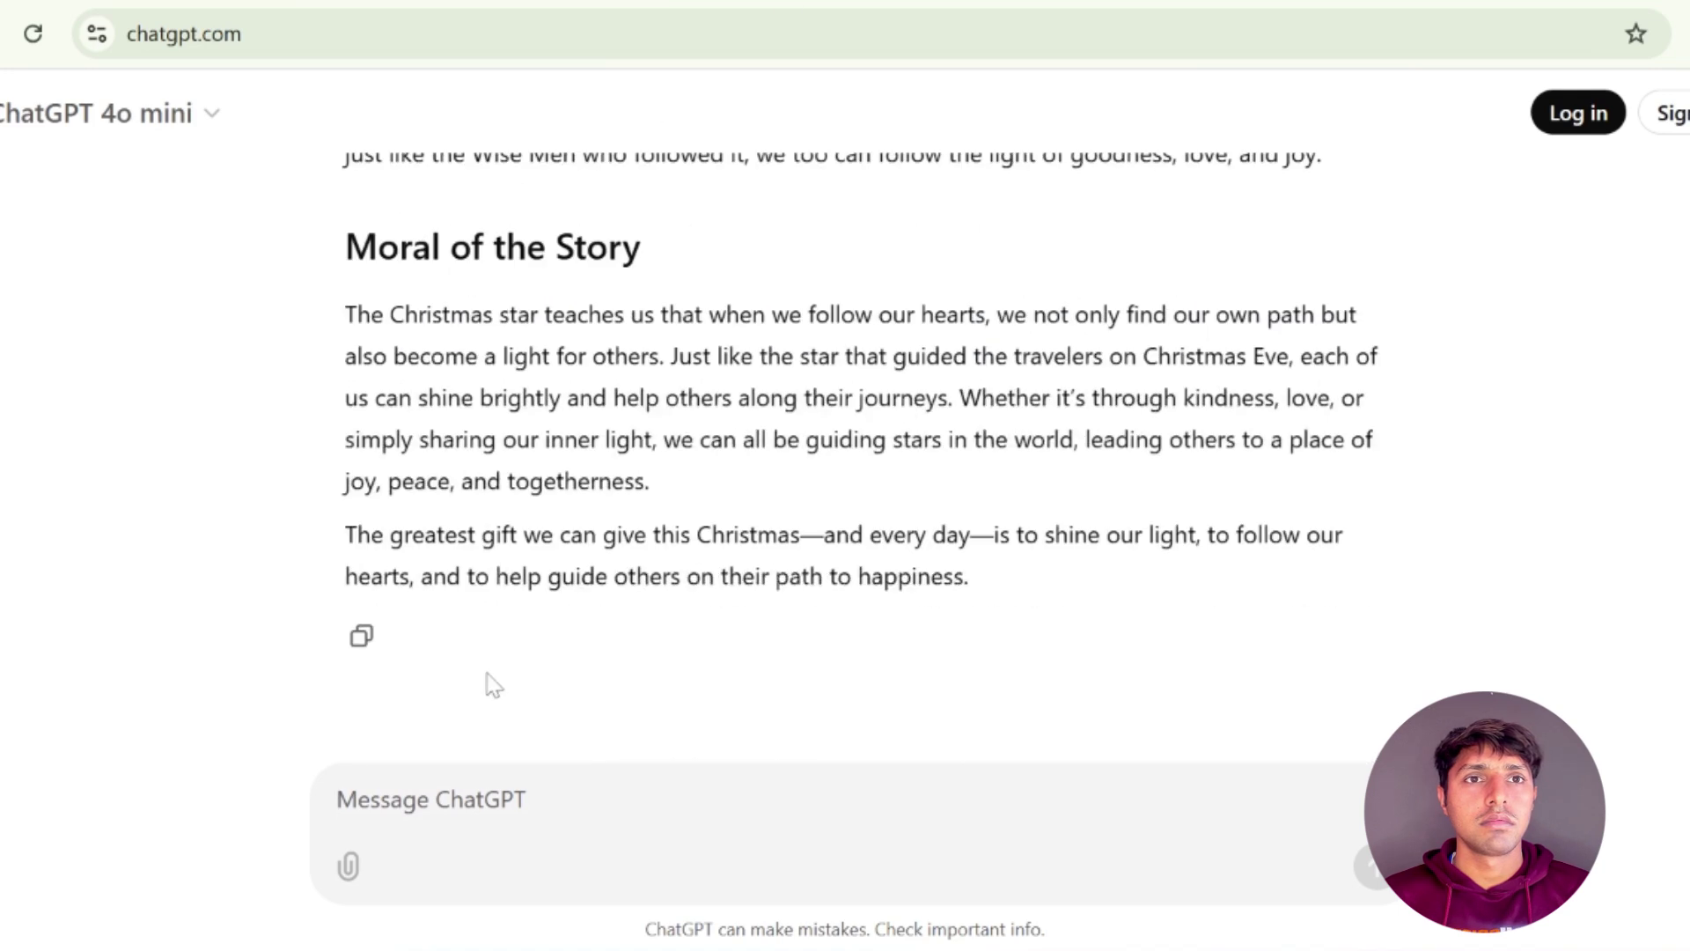
right_click(385, 799)
click(483, 464)
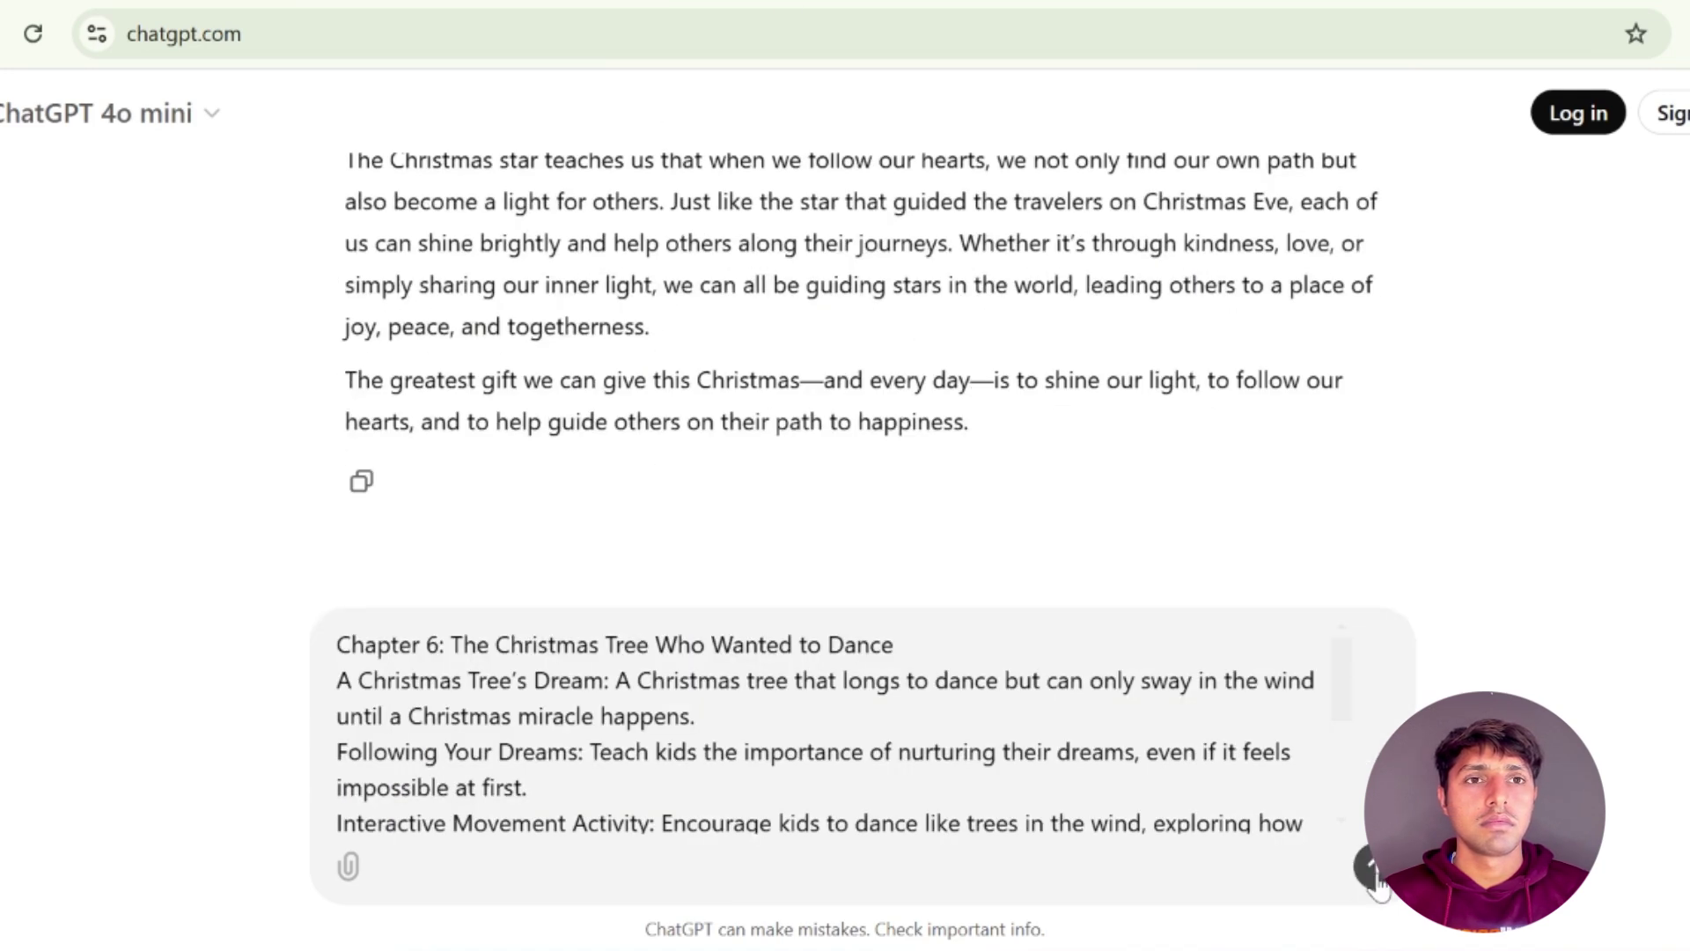
click(1375, 871)
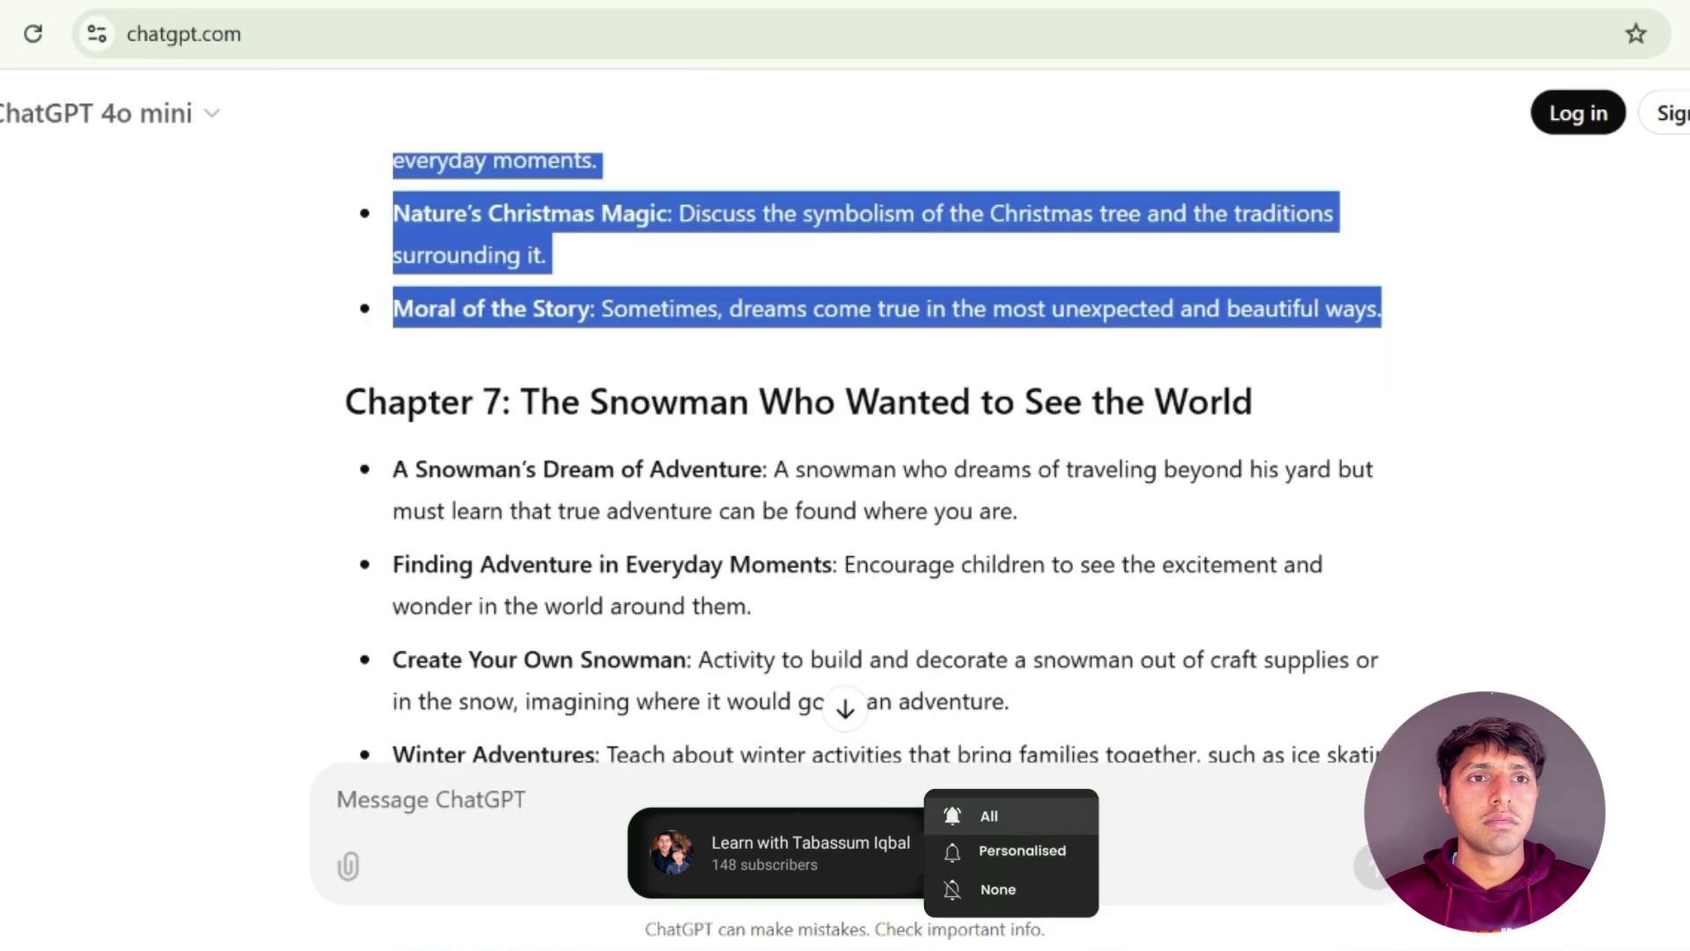
Copy the outline of "Chapter 7: The Snowman Who Wanted to See the World" and send it as a new chat message
drag(345, 402, 1398, 301)
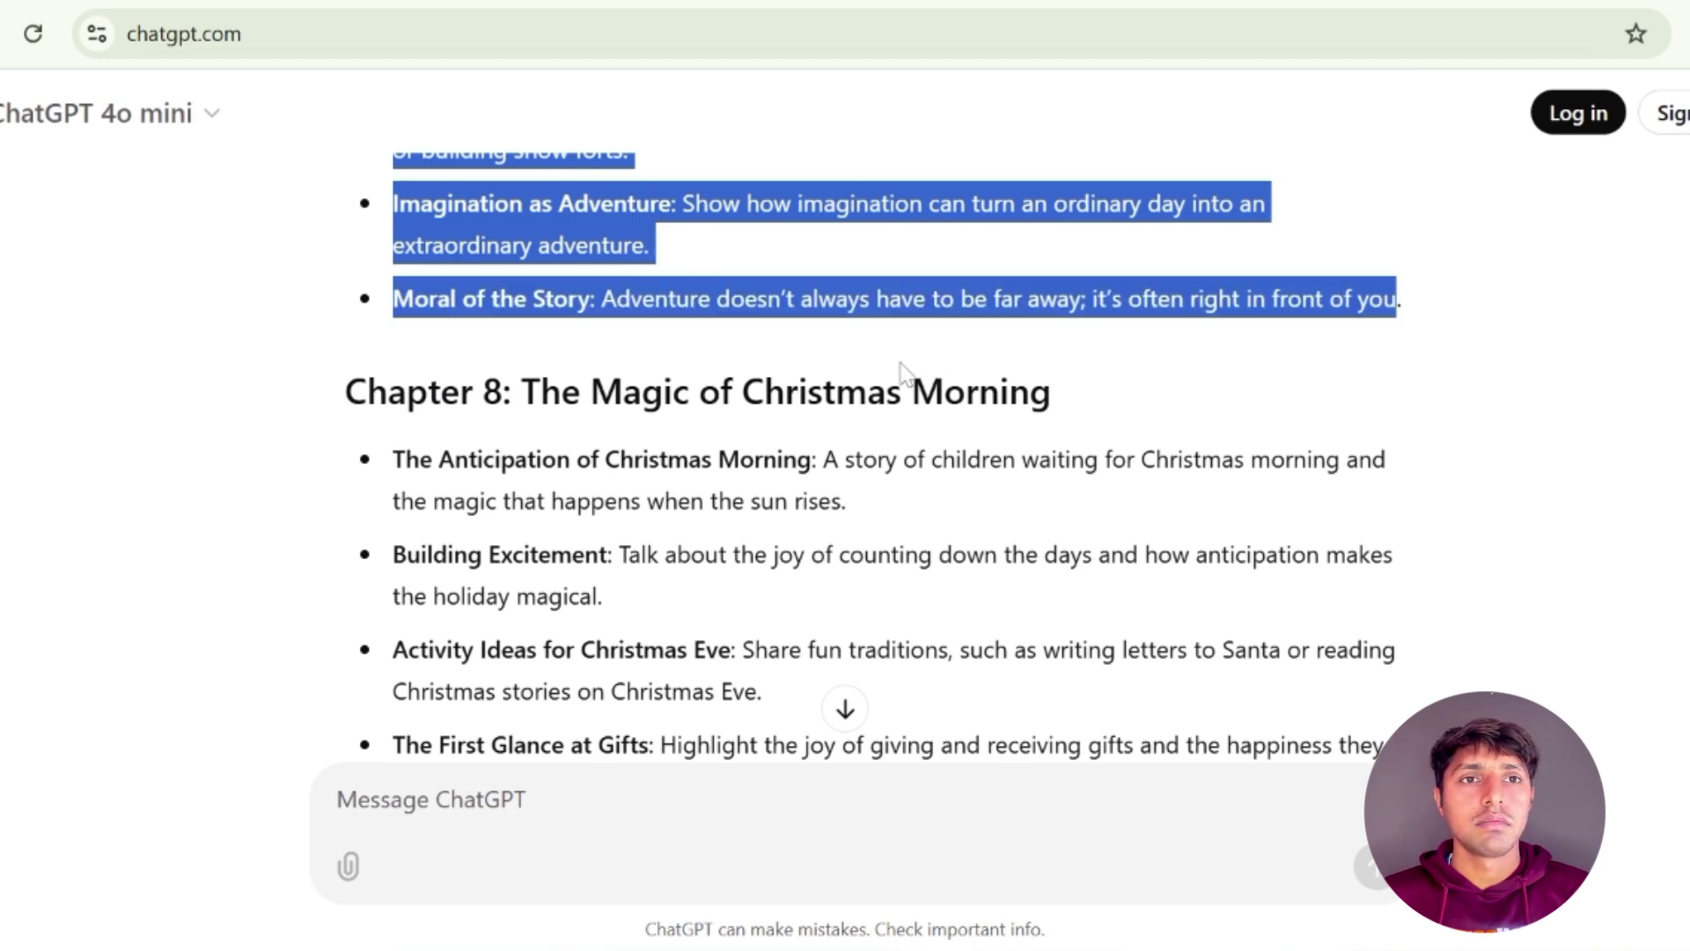
scroll(902, 369, up, 5)
right_click(700, 443)
click(751, 467)
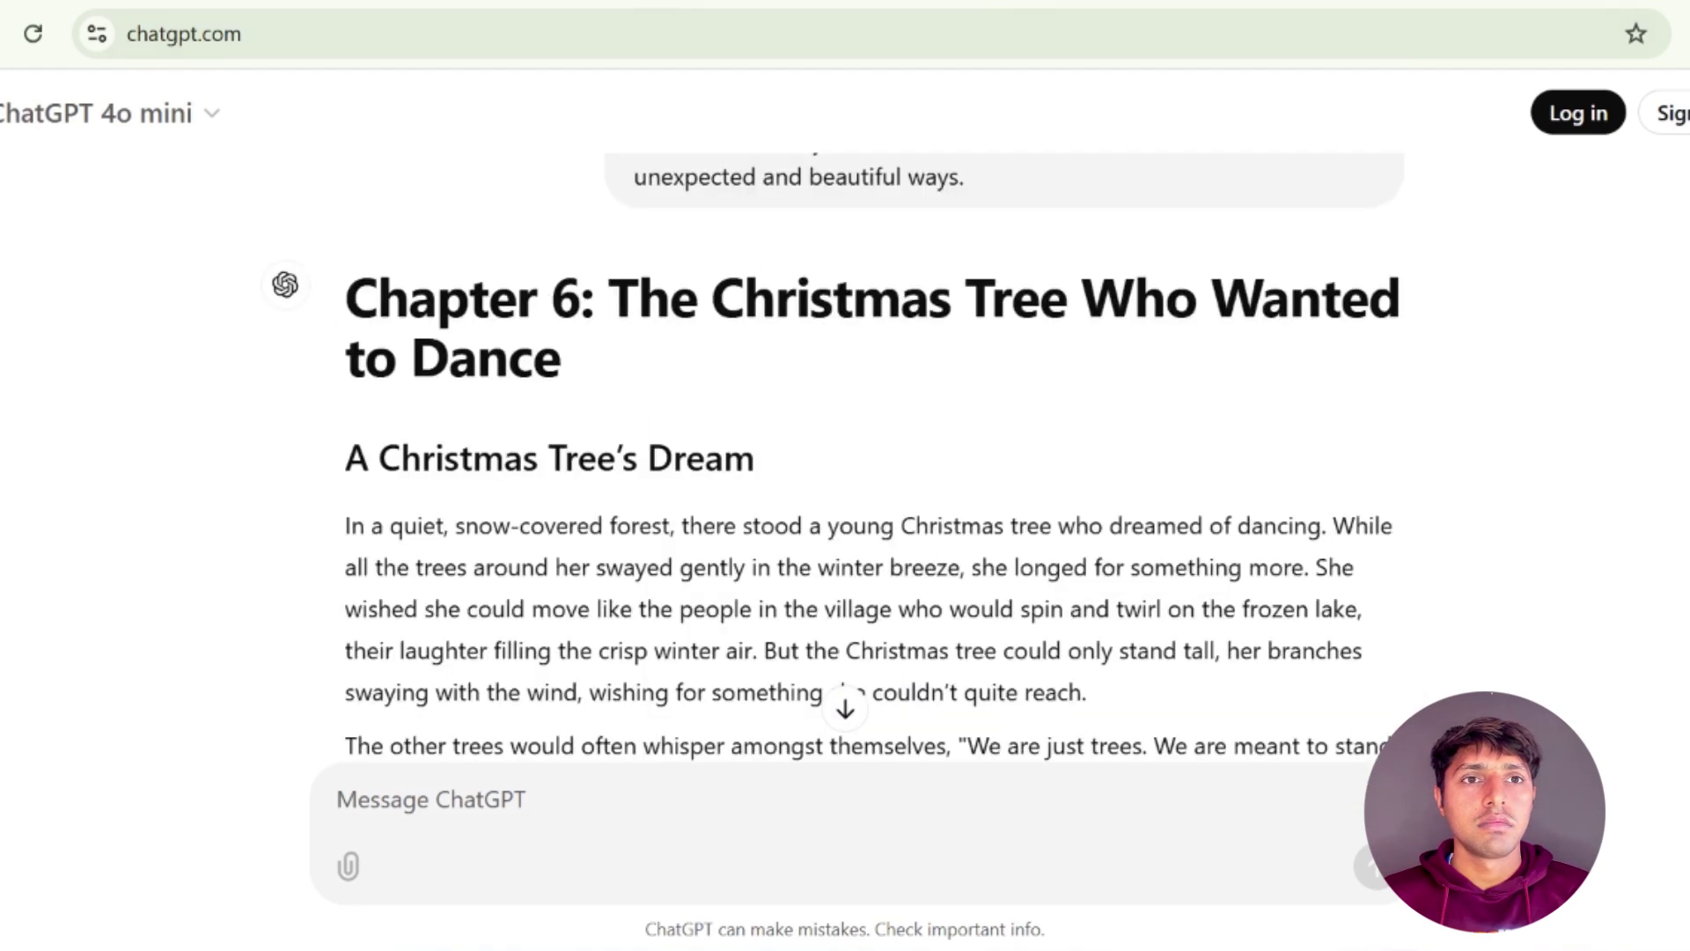
scroll(871, 457, down, 20)
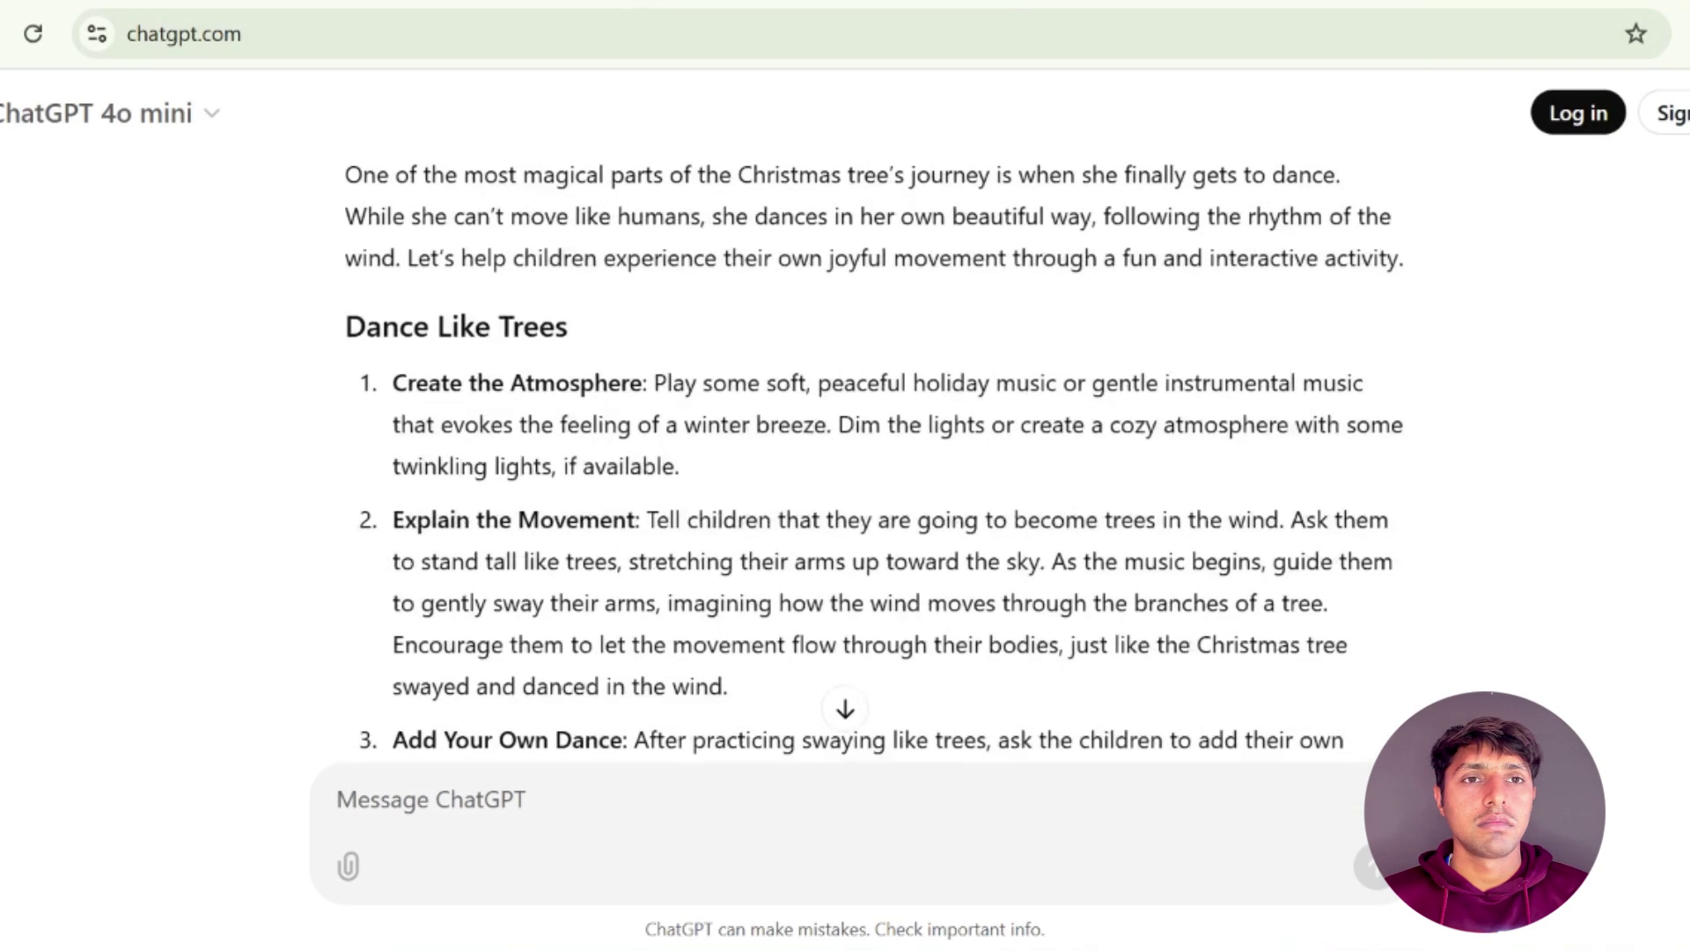
scroll(566, 554, down, 20)
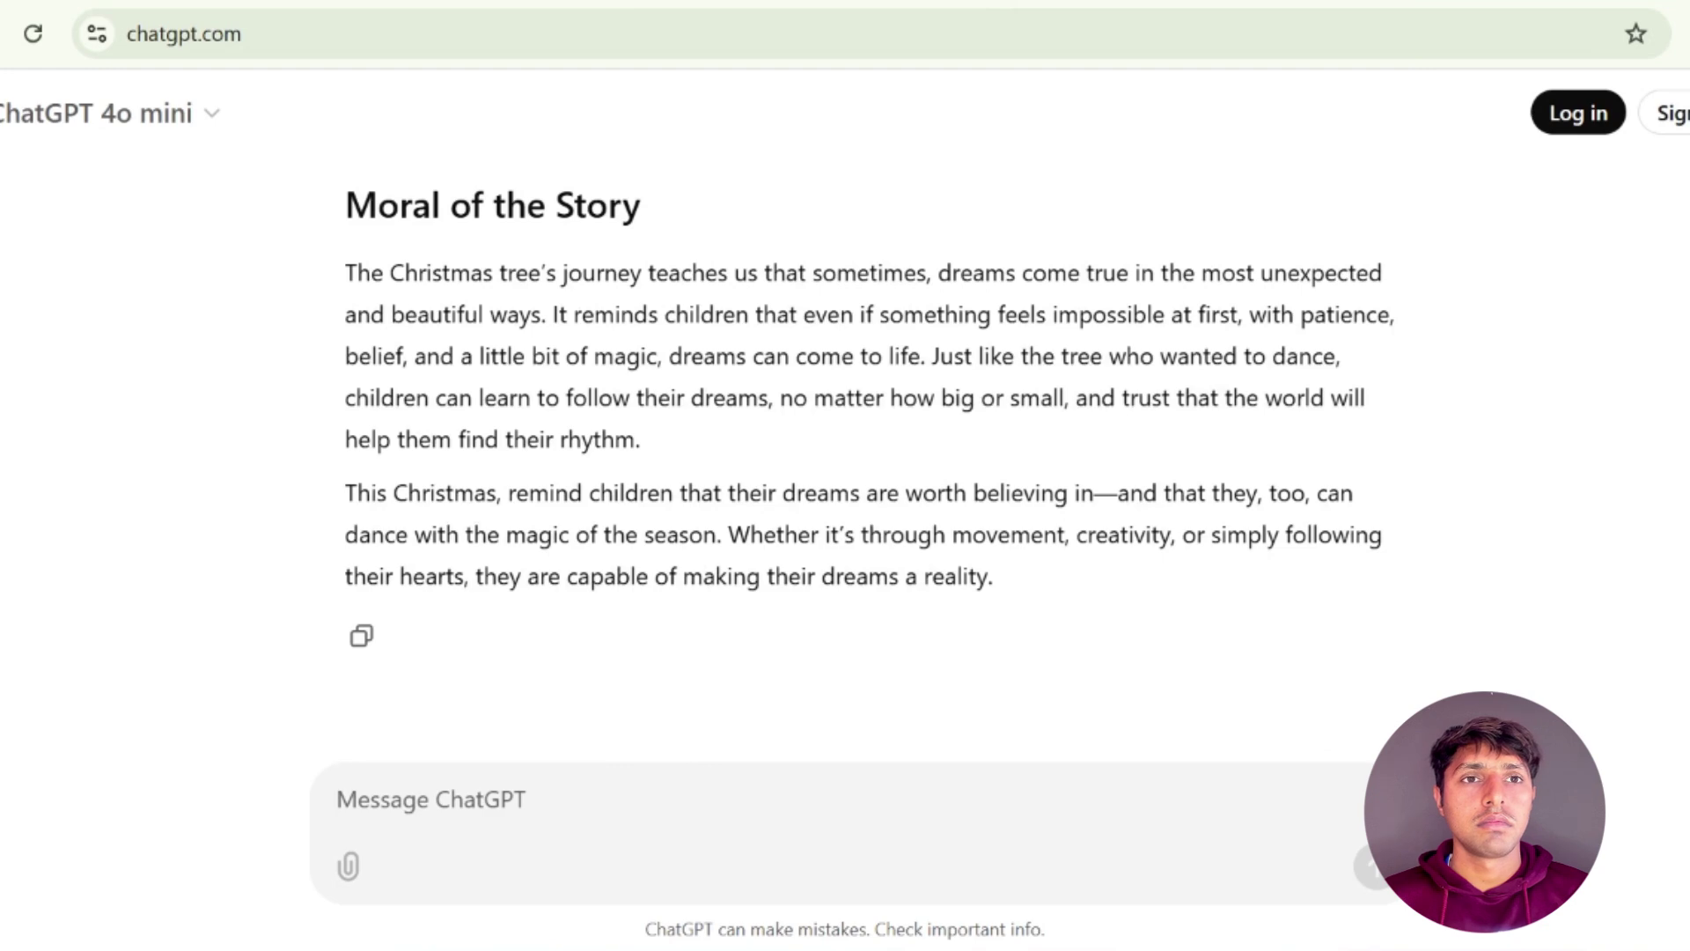
right_click(398, 801)
click(472, 469)
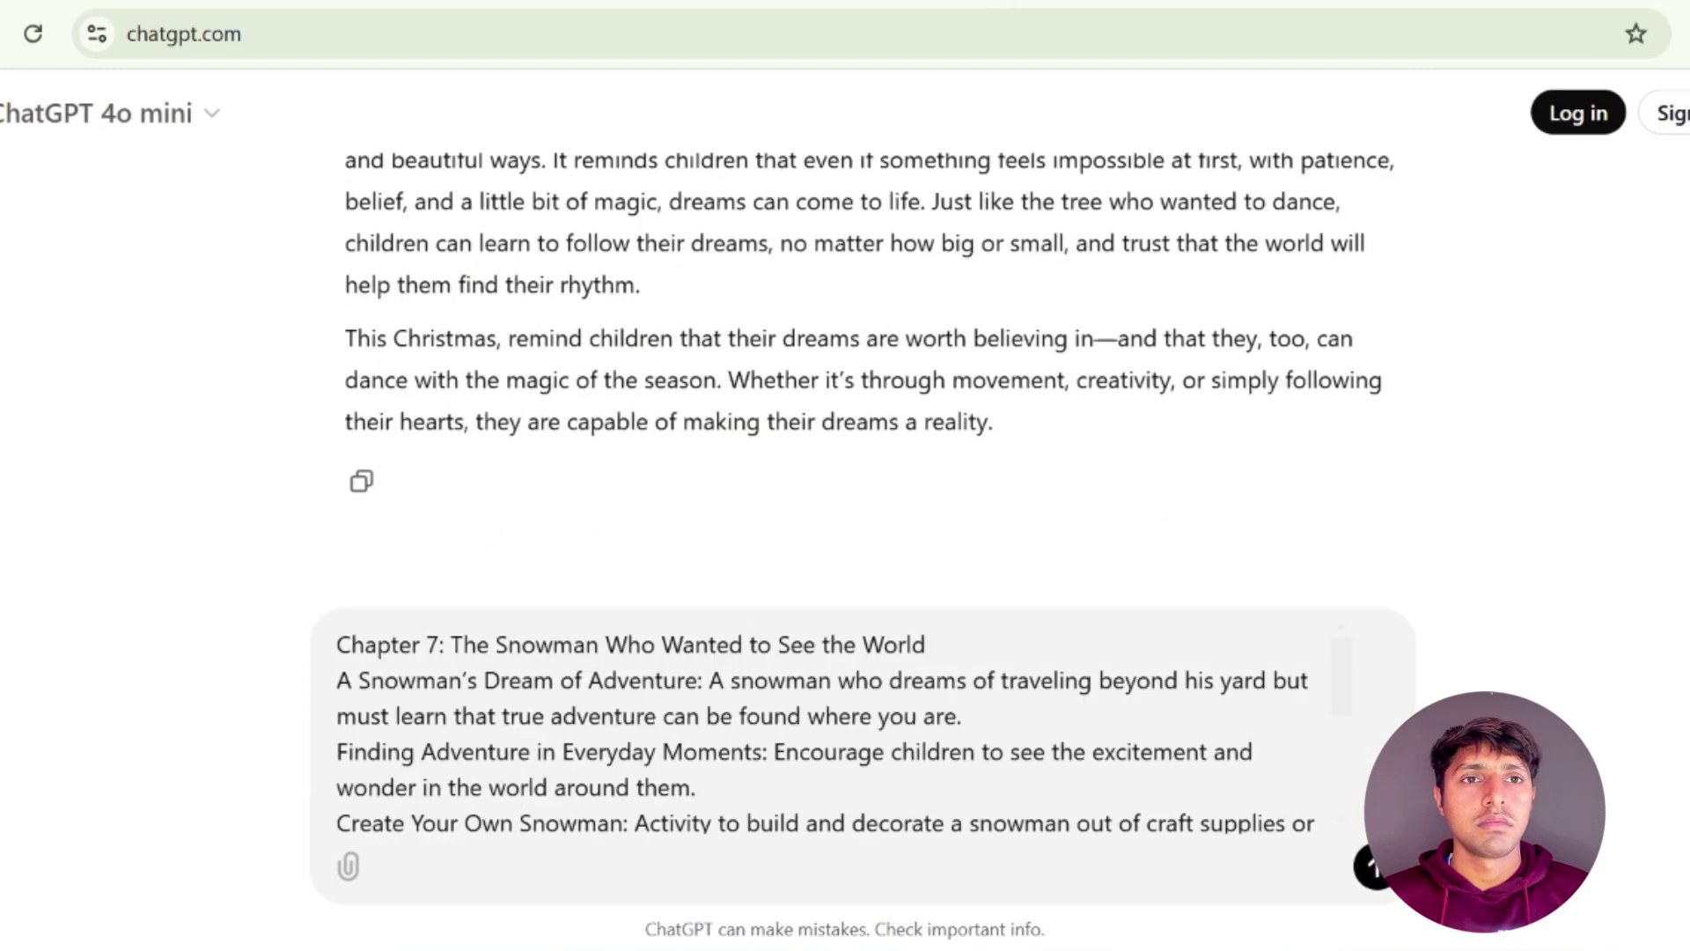
click(1368, 871)
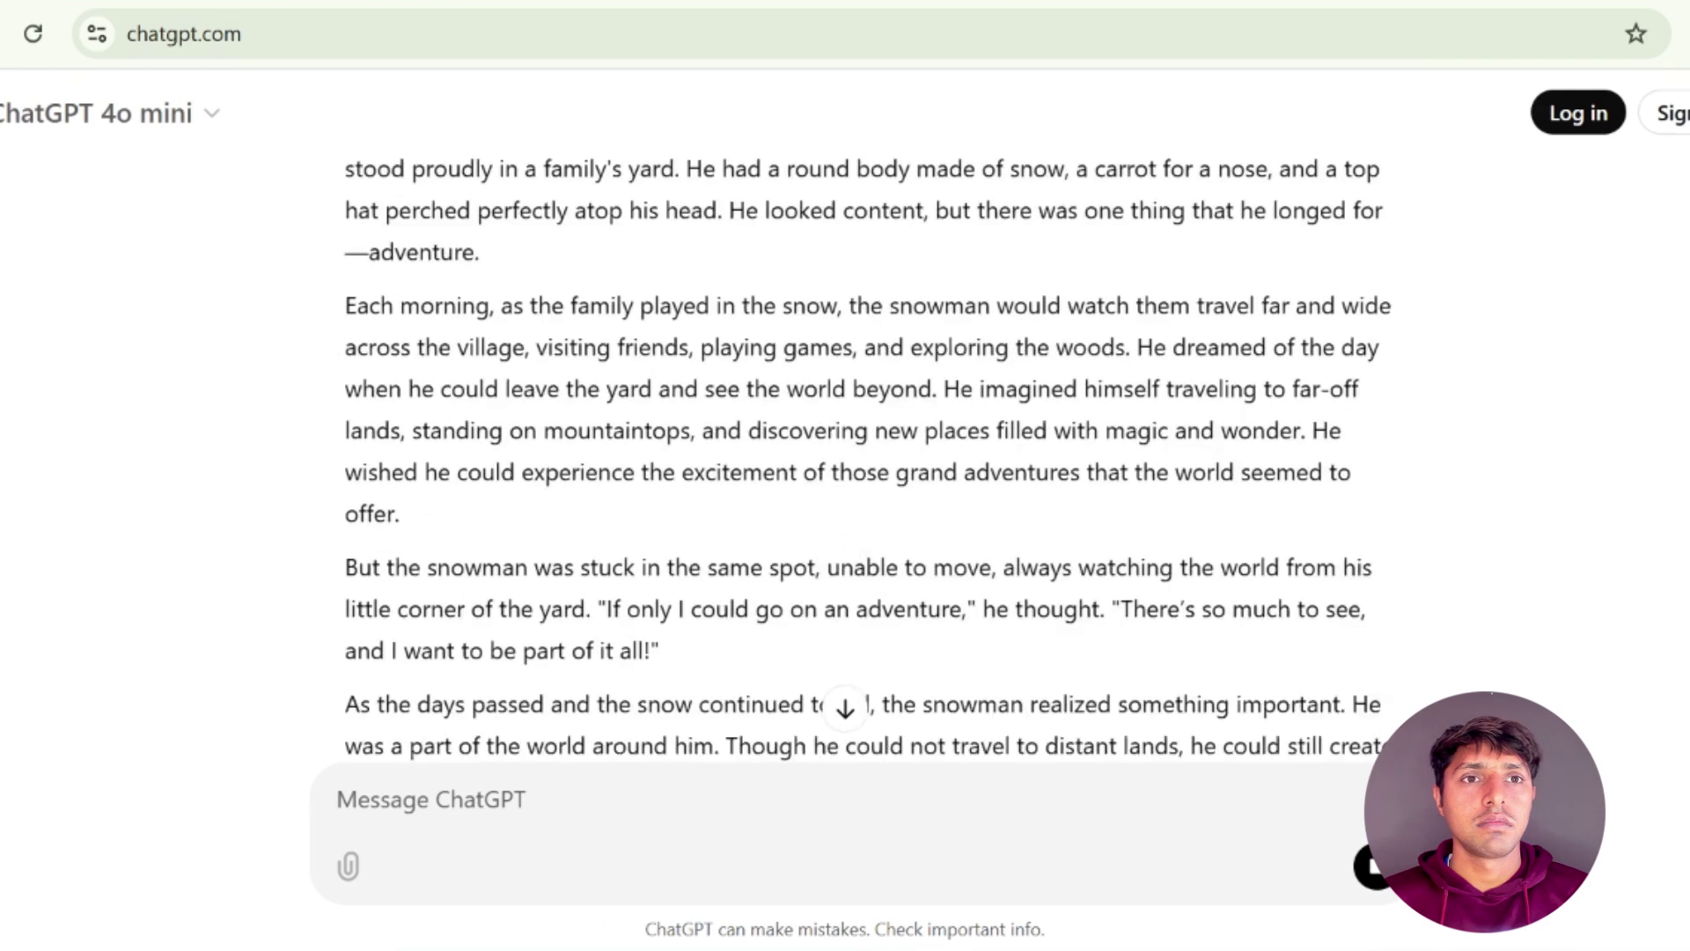
Copy the outline of "Chapter 8: The Magic of Christmas Morning" from its heading through the Moral of the Story bullet
scroll(867, 485, up, 15)
scroll(867, 484, down, 5)
scroll(346, 389, up, 2)
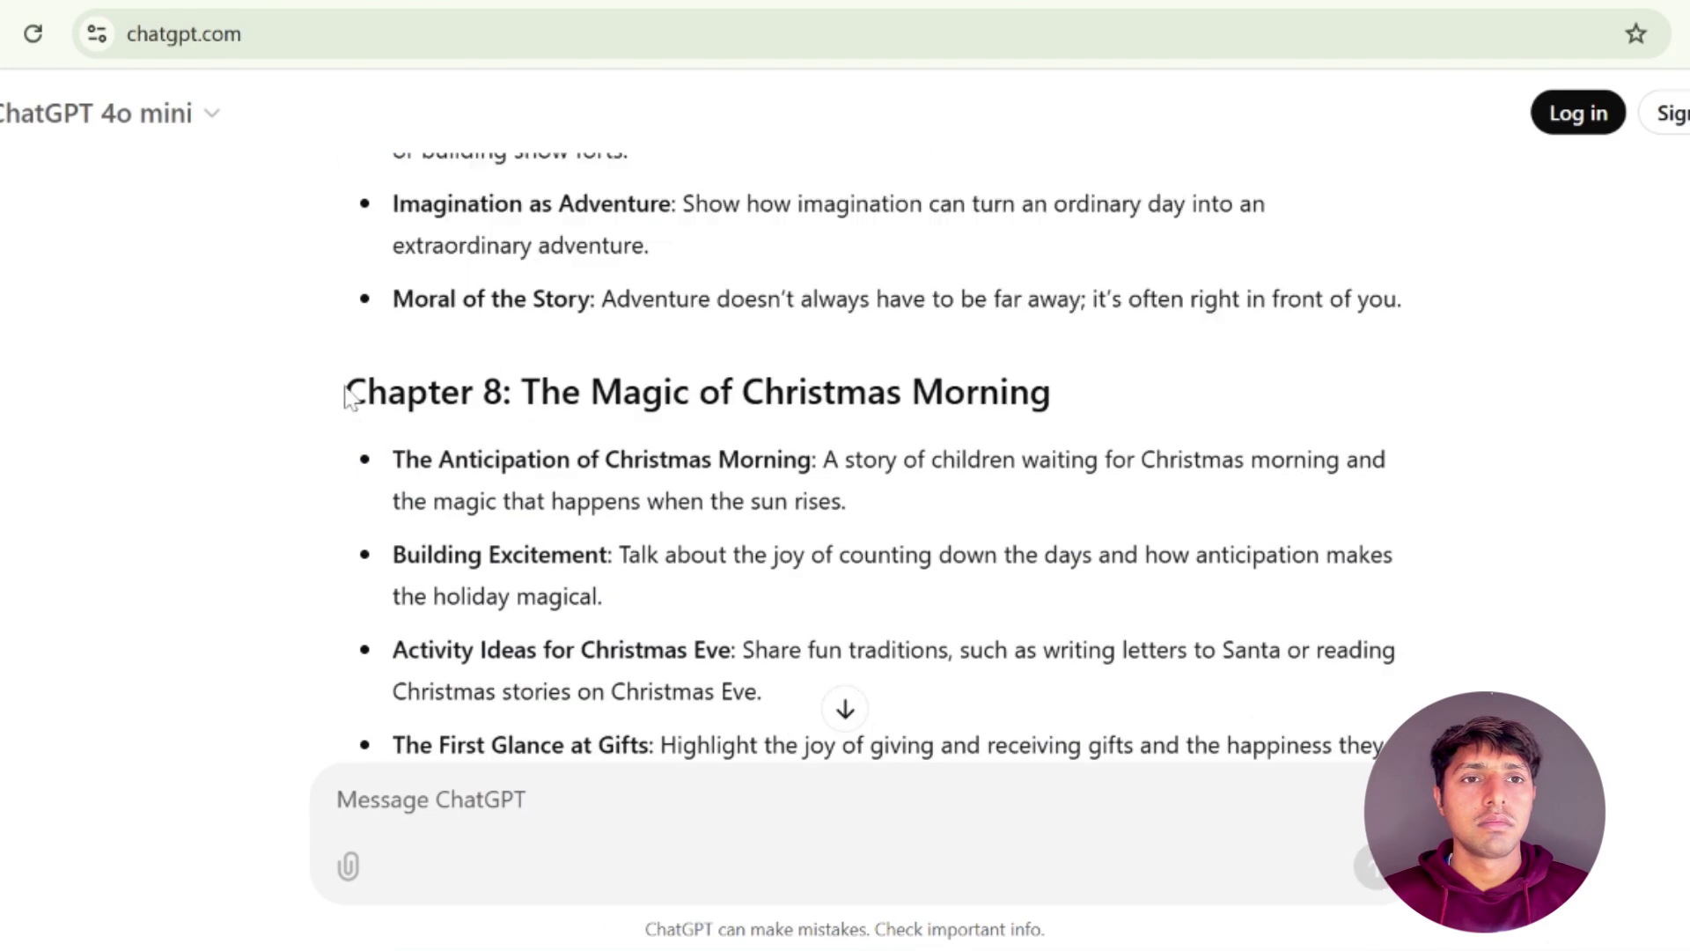
drag(347, 388, 694, 566)
scroll(672, 743, down, 5)
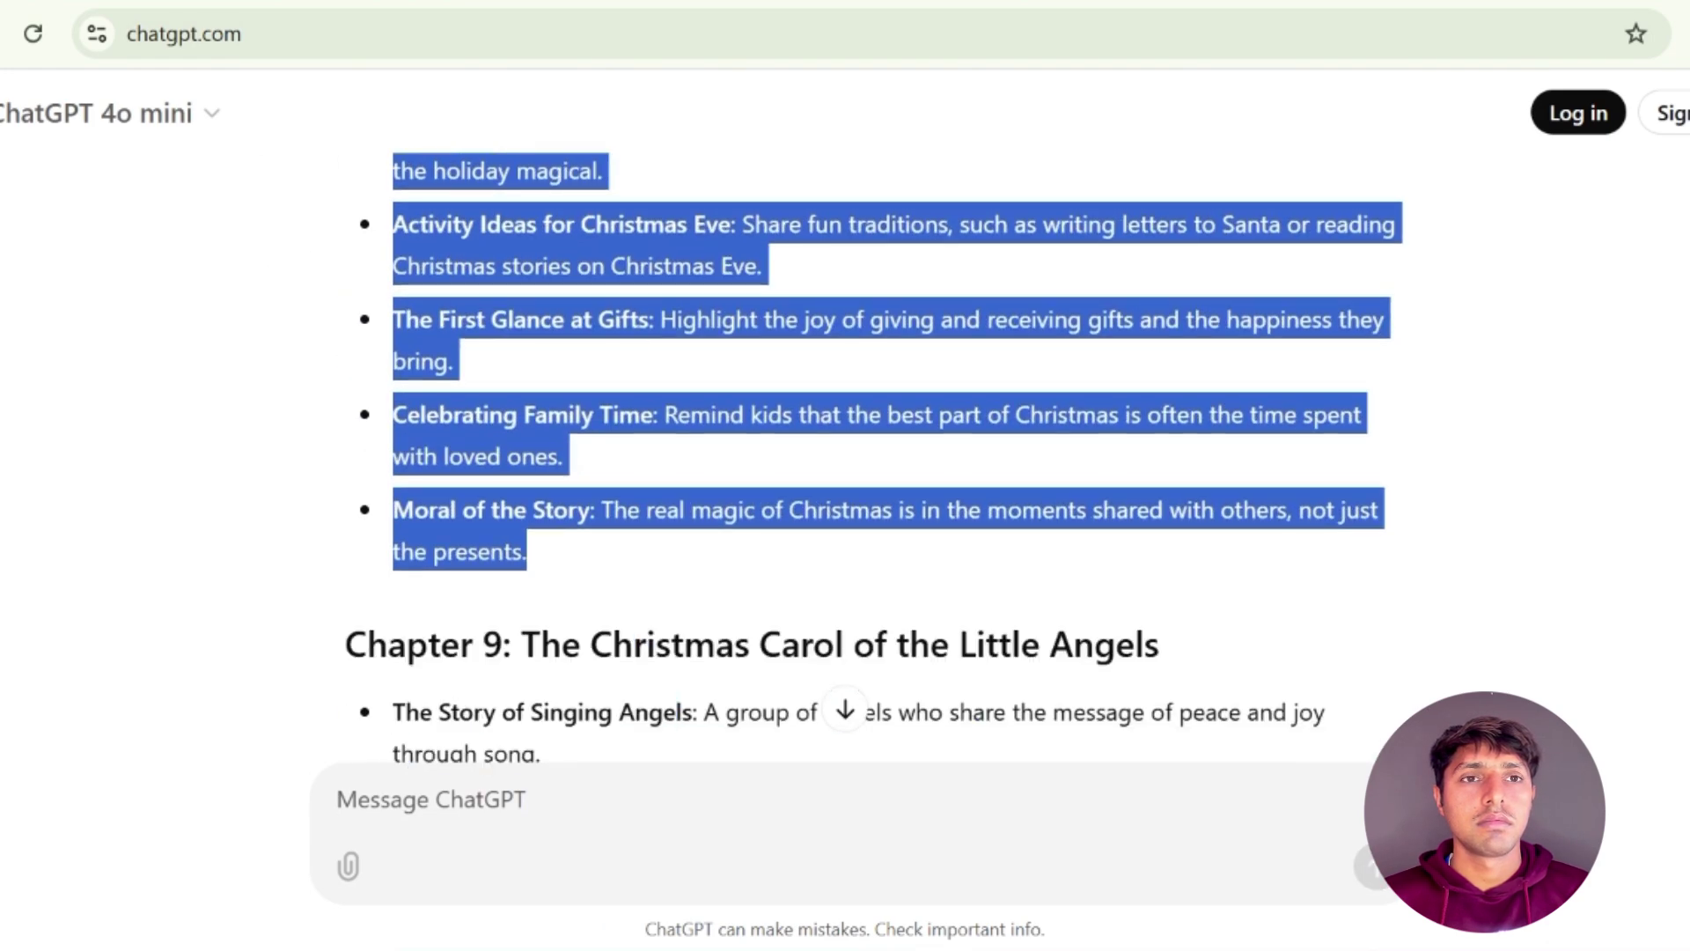
right_click(625, 262)
click(679, 291)
Paste the Chapter 8 outline into the chat message and send it once the Chapter 7 response is complete
scroll(679, 291, down, 15)
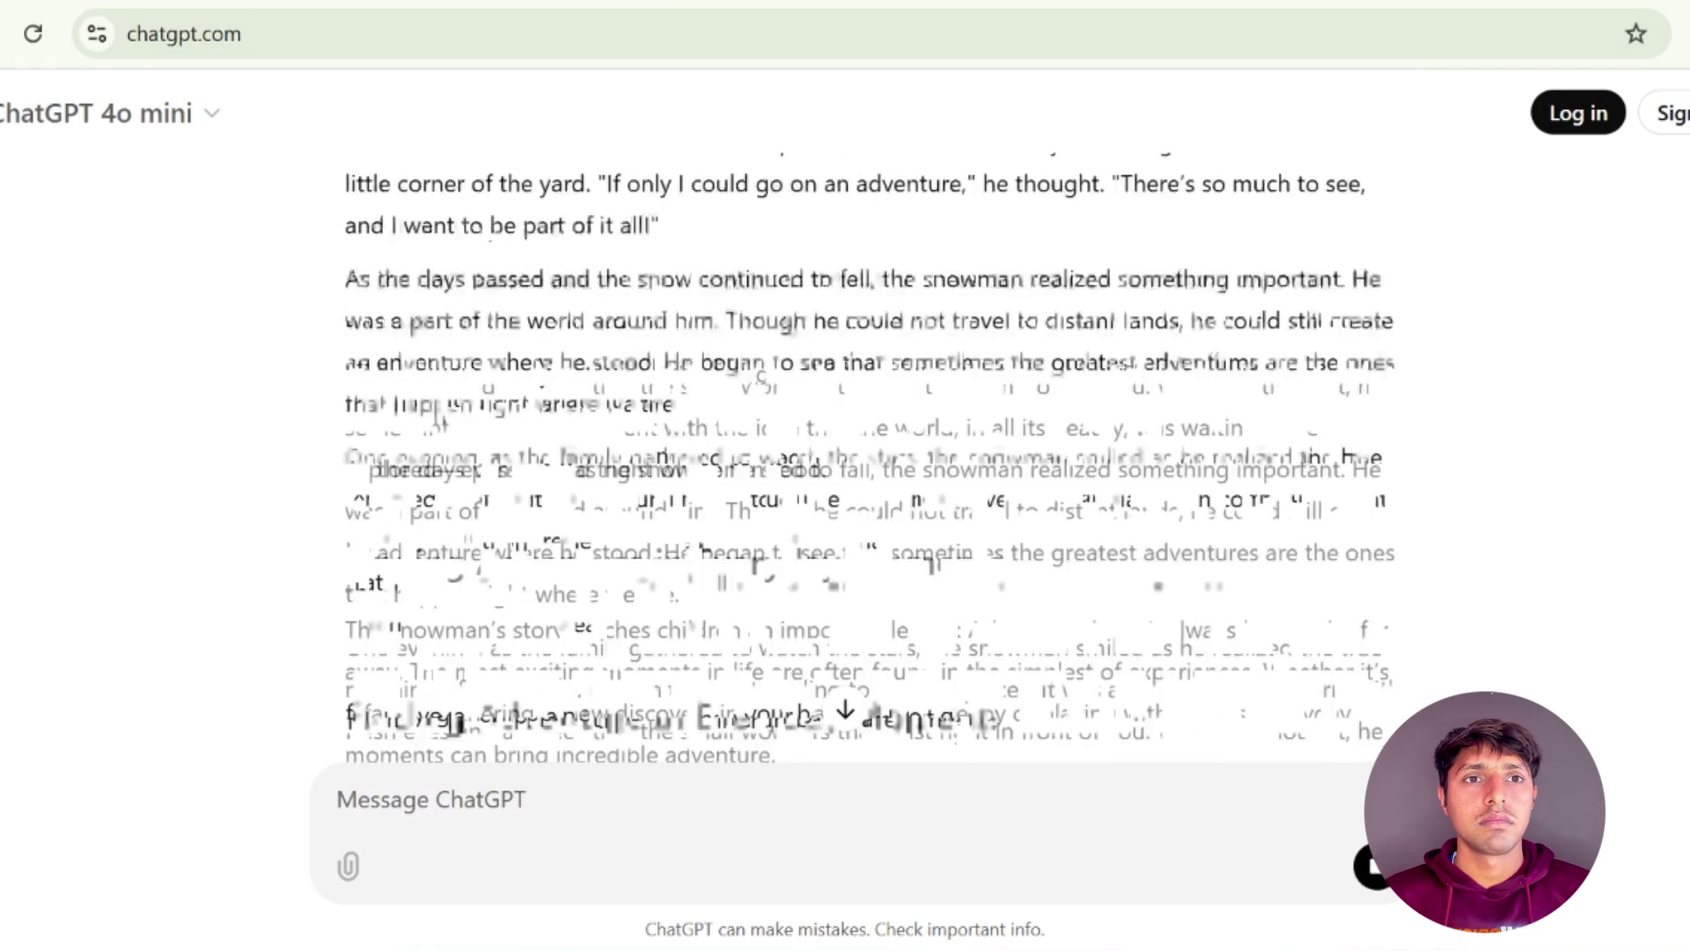
scroll(464, 748, down, 15)
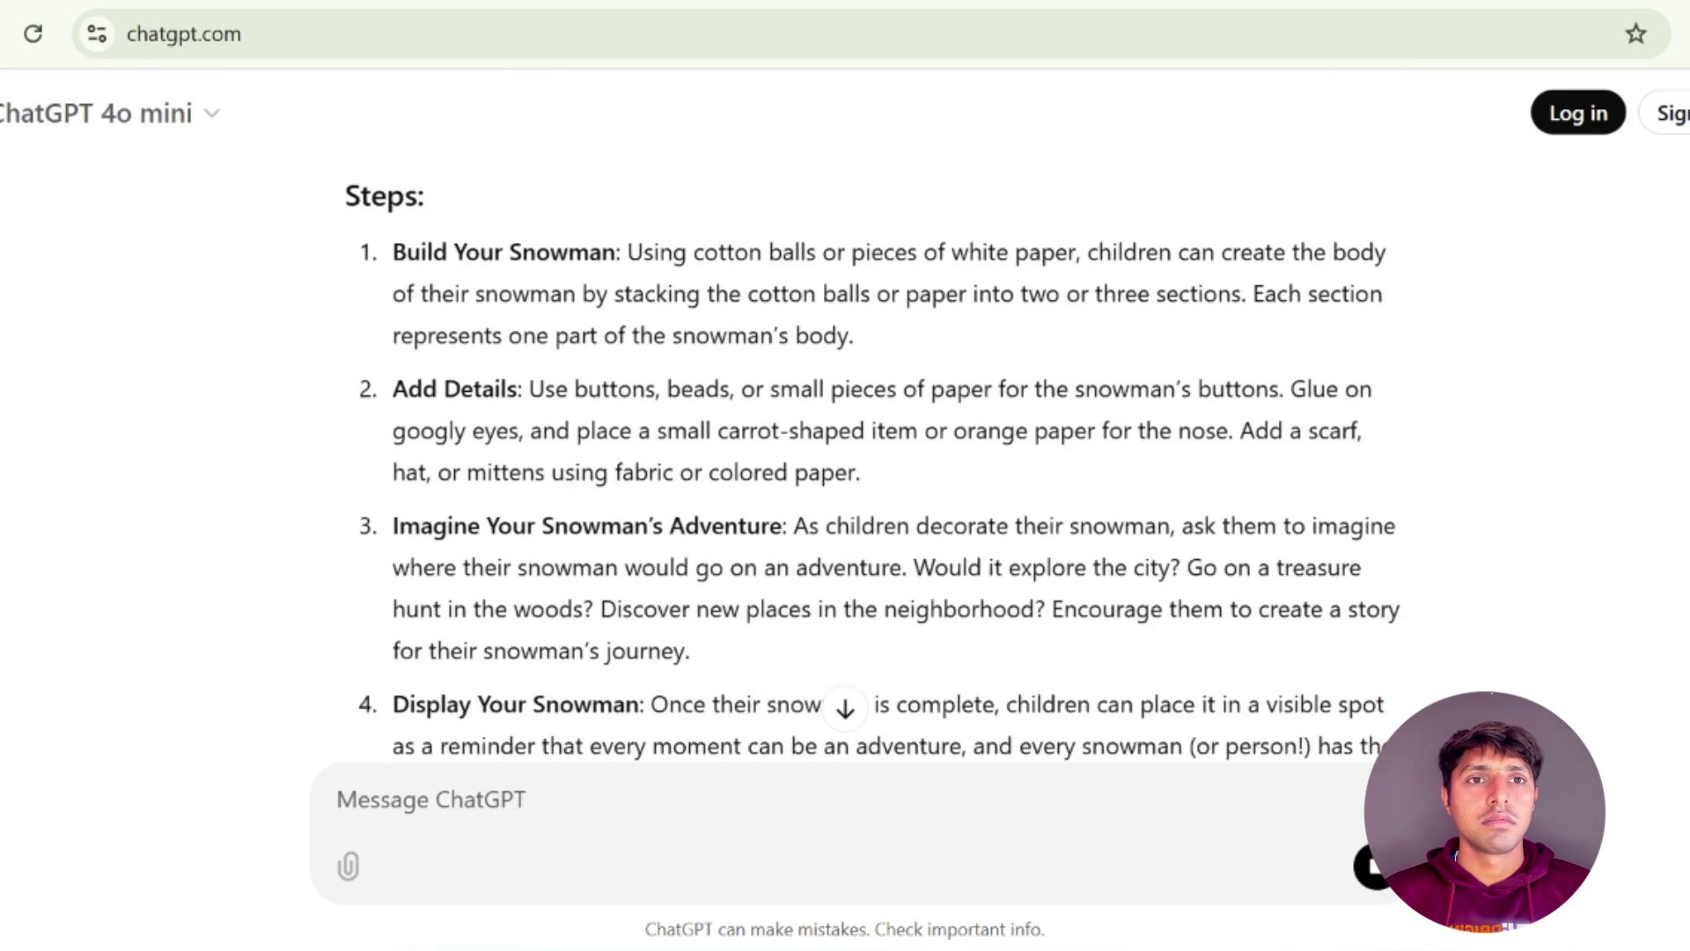
right_click(405, 794)
click(490, 463)
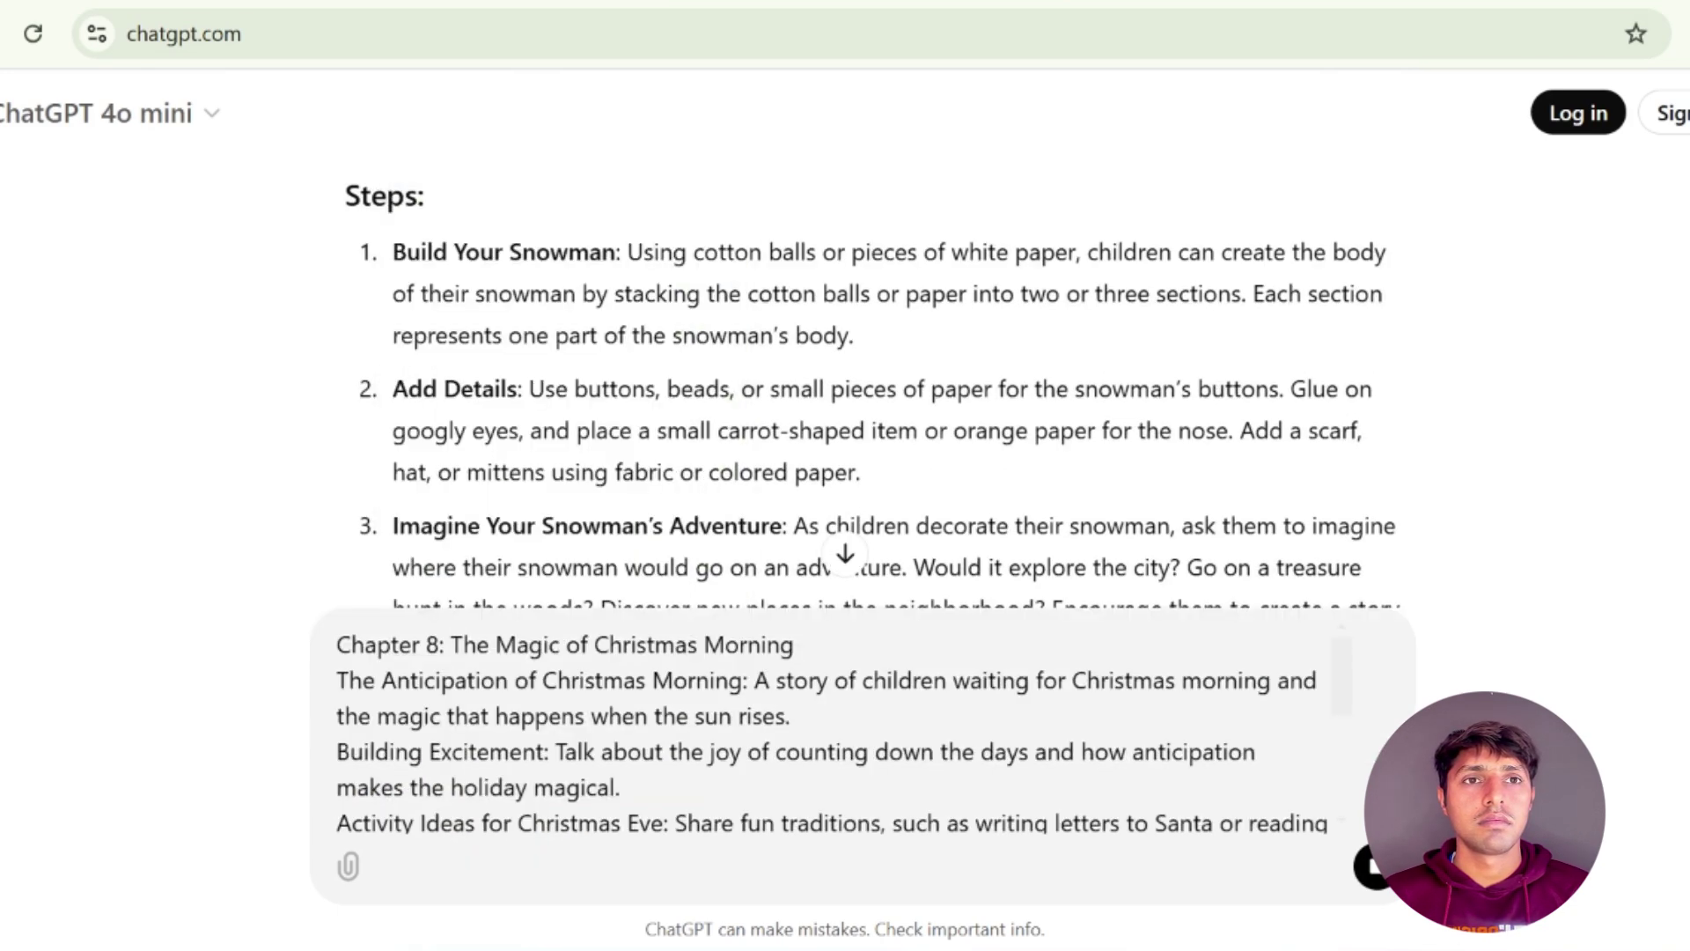
scroll(1145, 445, down, 10)
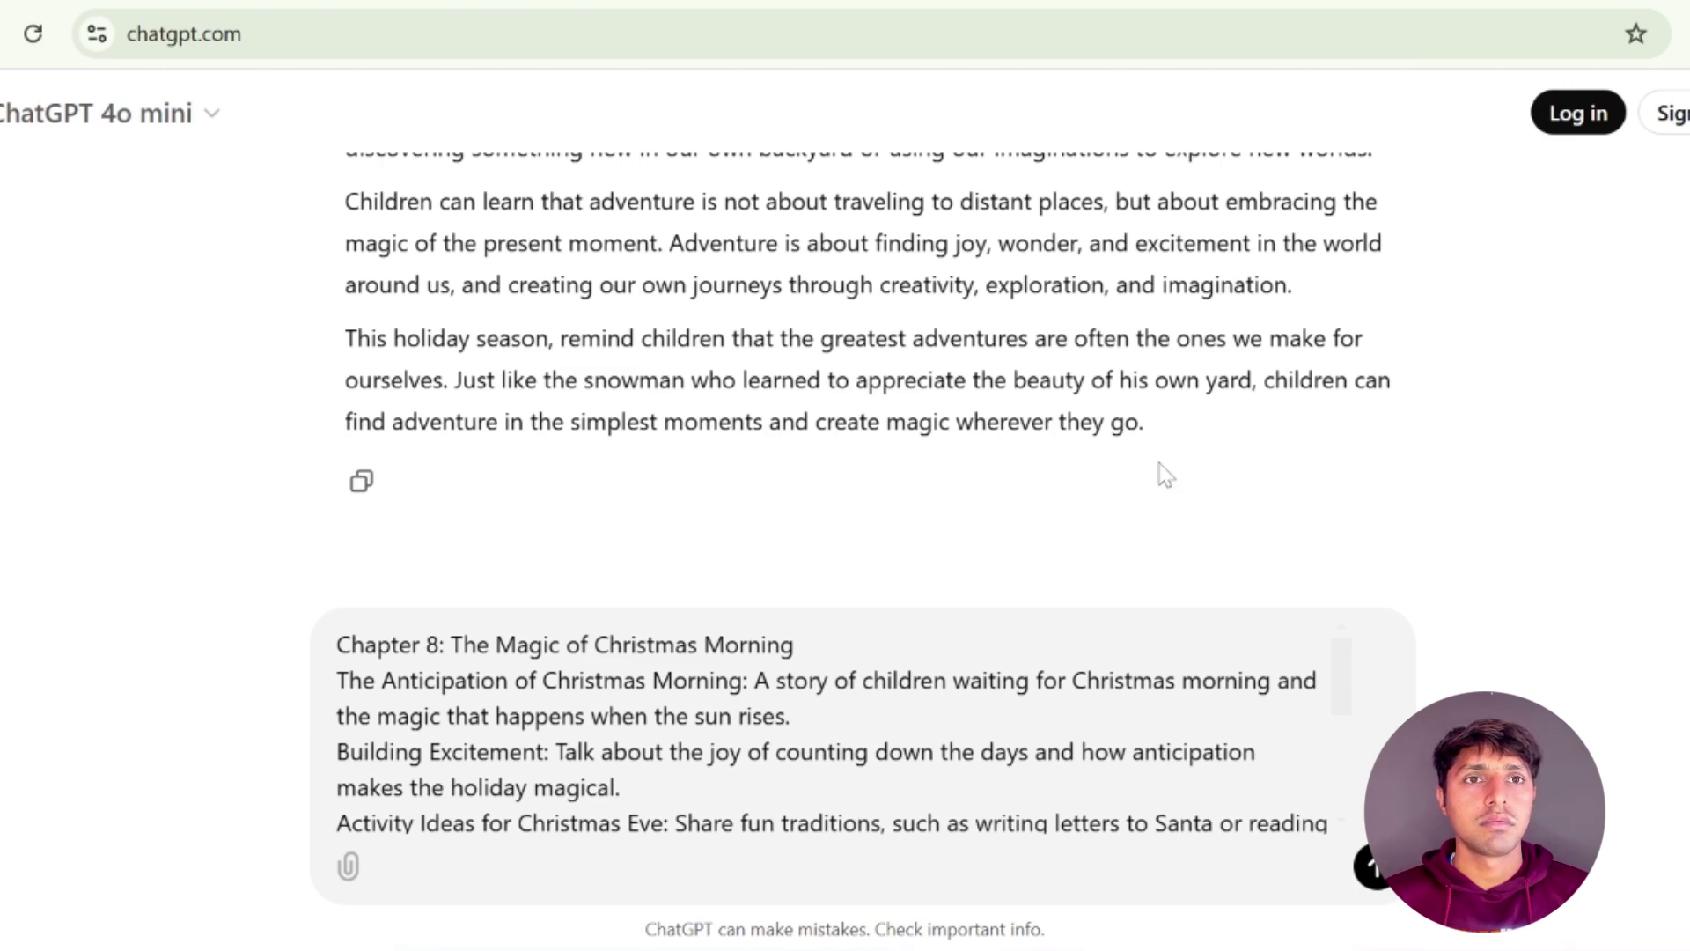
click(1370, 871)
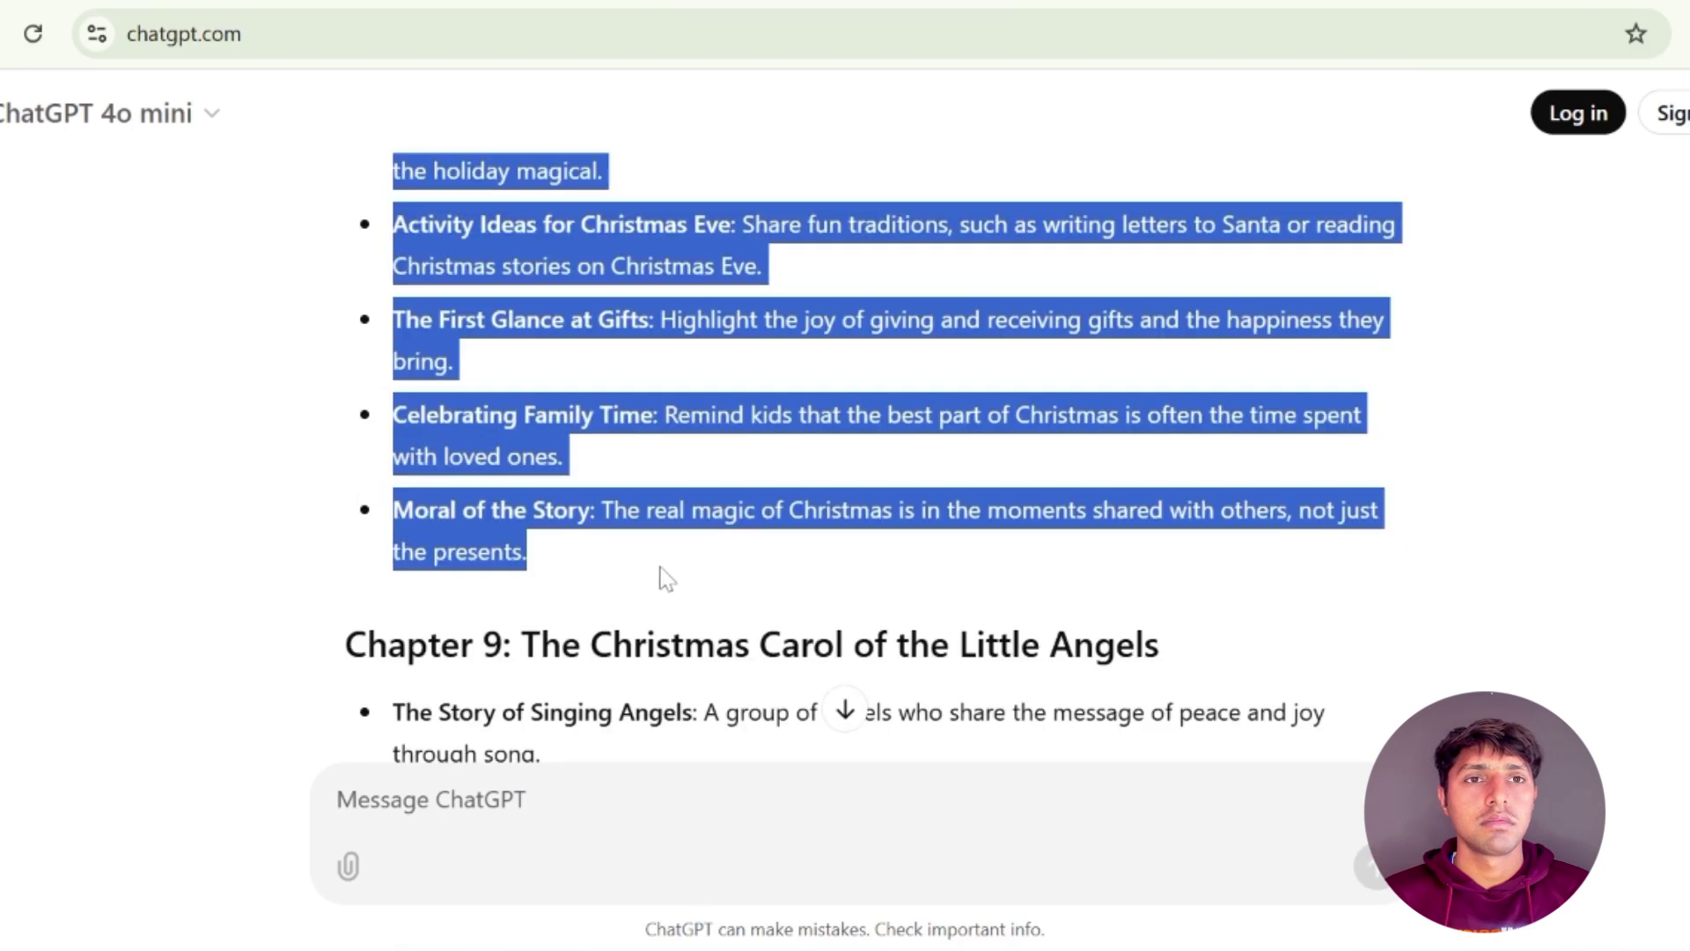
Copy the outline of "Chapter 9: The Christmas Carol of the Little Angels" and paste it into the chat message
scroll(616, 607, down, 3)
drag(345, 347, 611, 396)
right_click(537, 269)
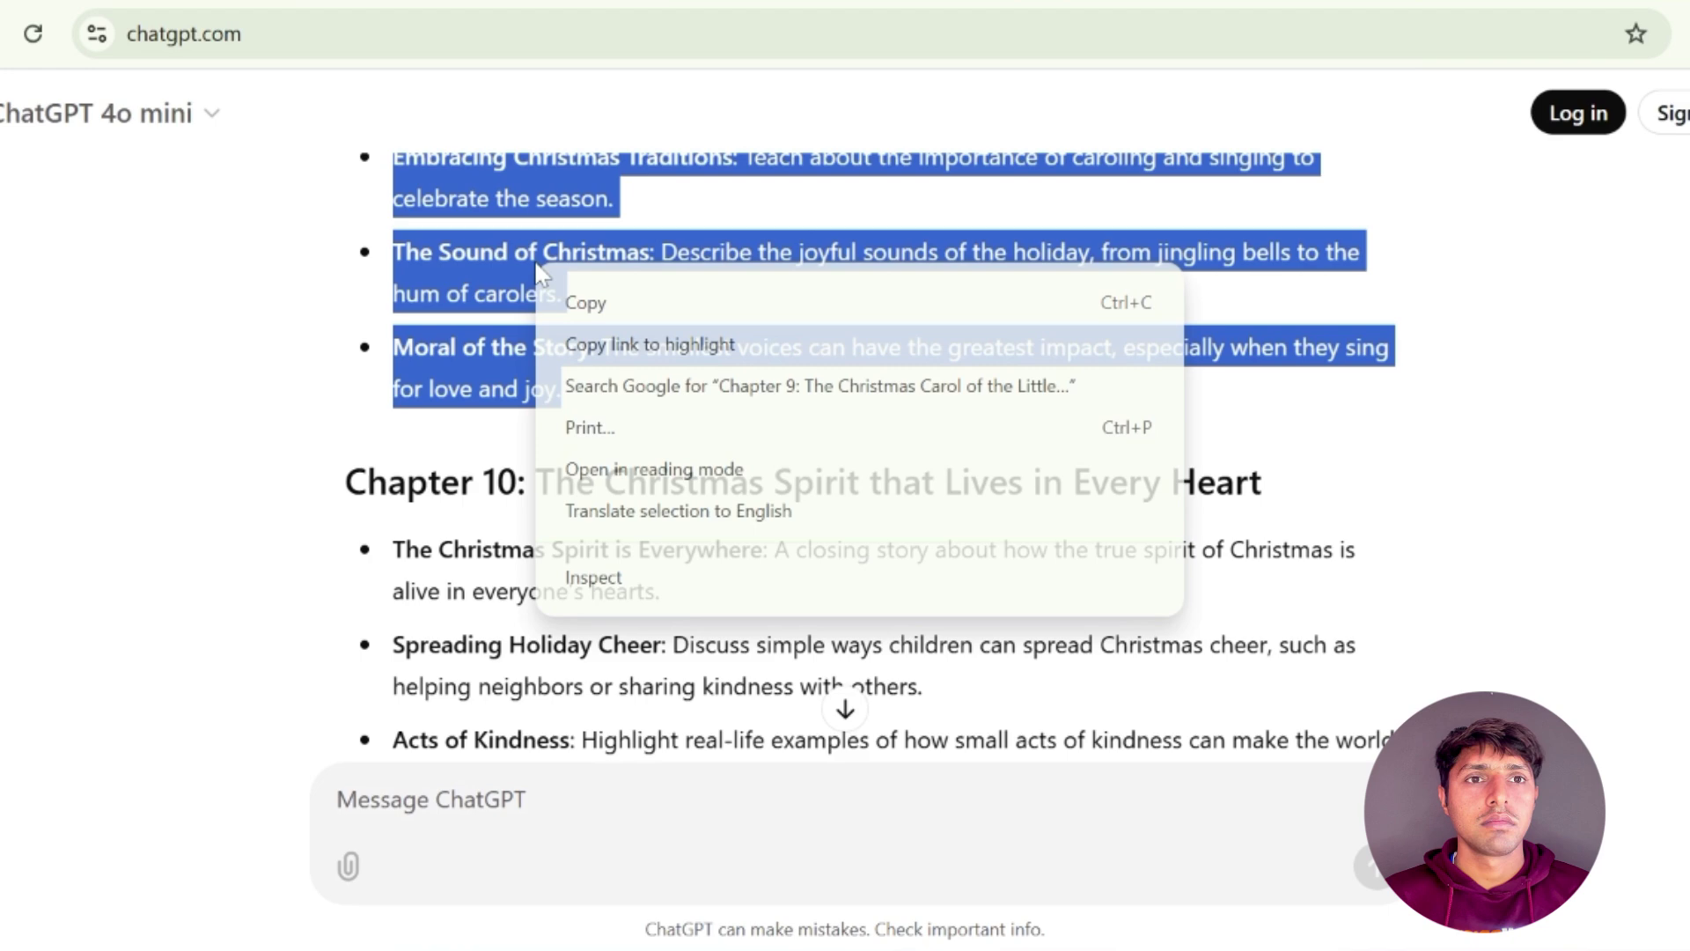
click(581, 306)
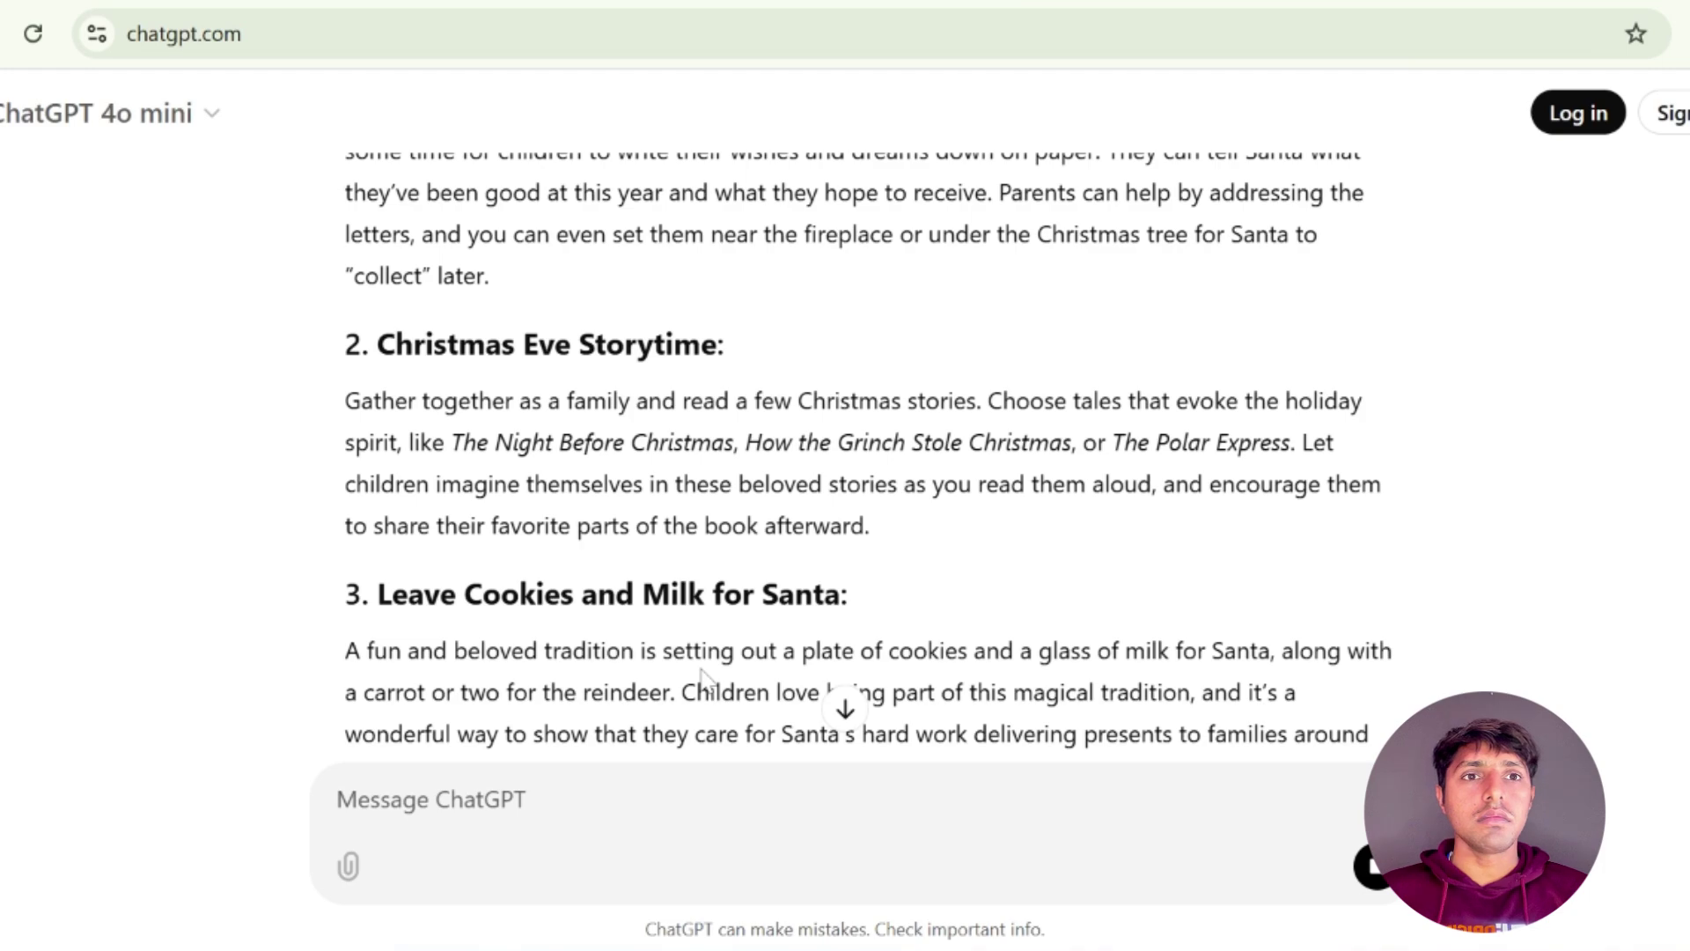
scroll(704, 678, down, 10)
scroll(707, 680, down, 12)
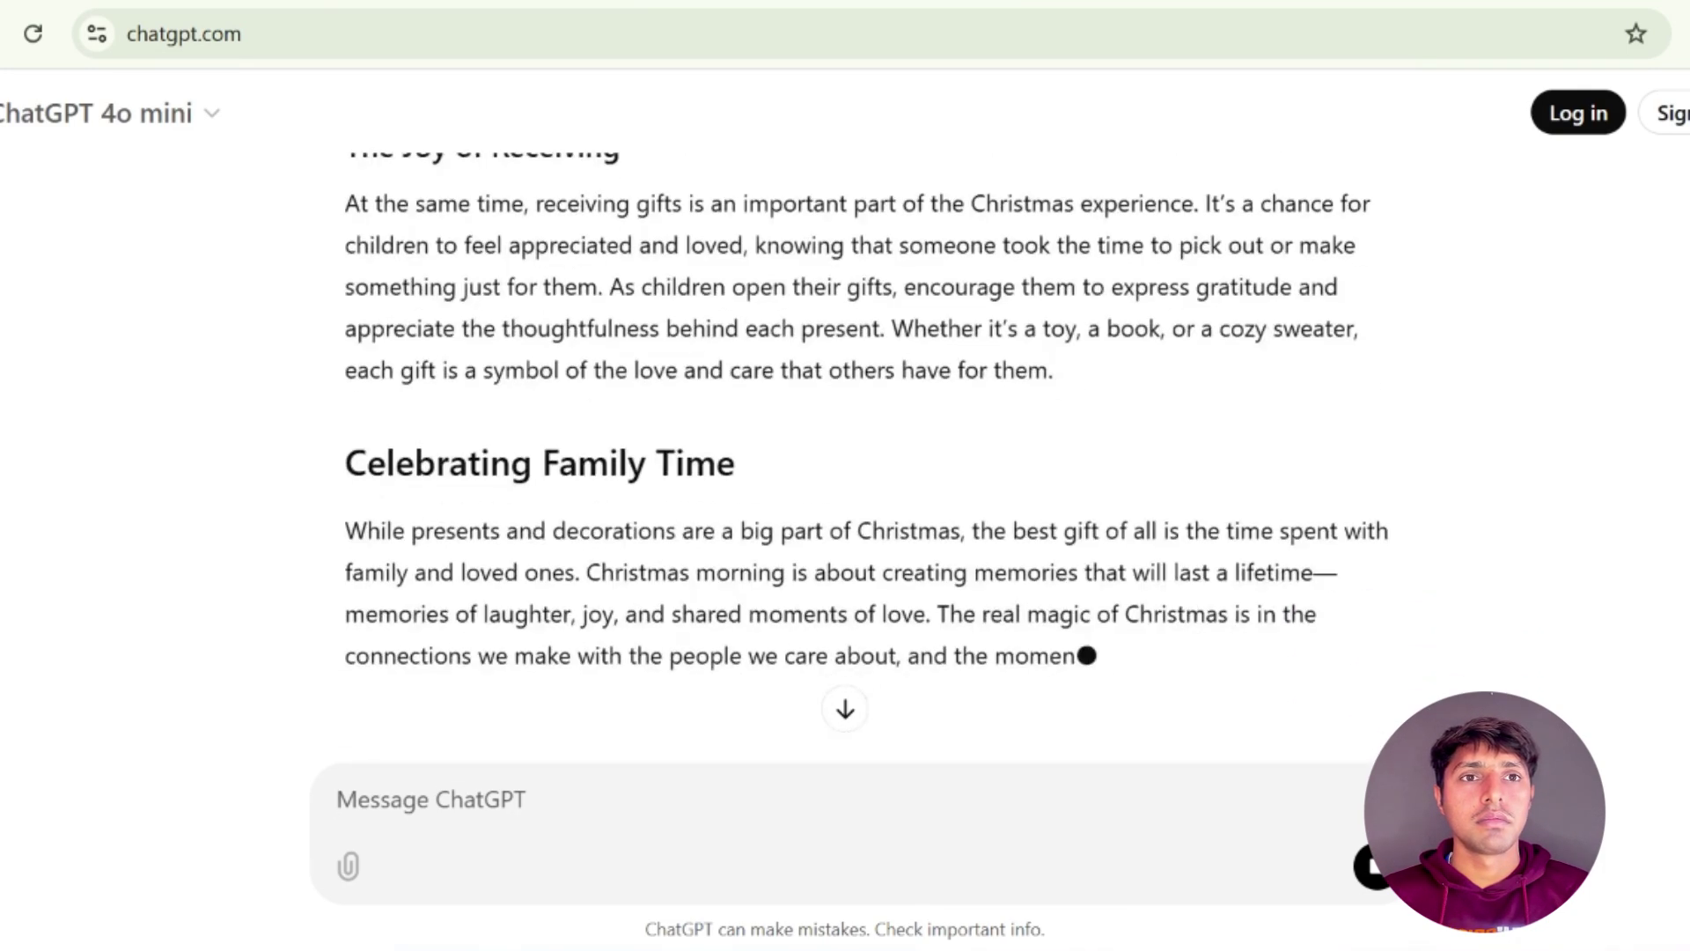
scroll(704, 678, down, 5)
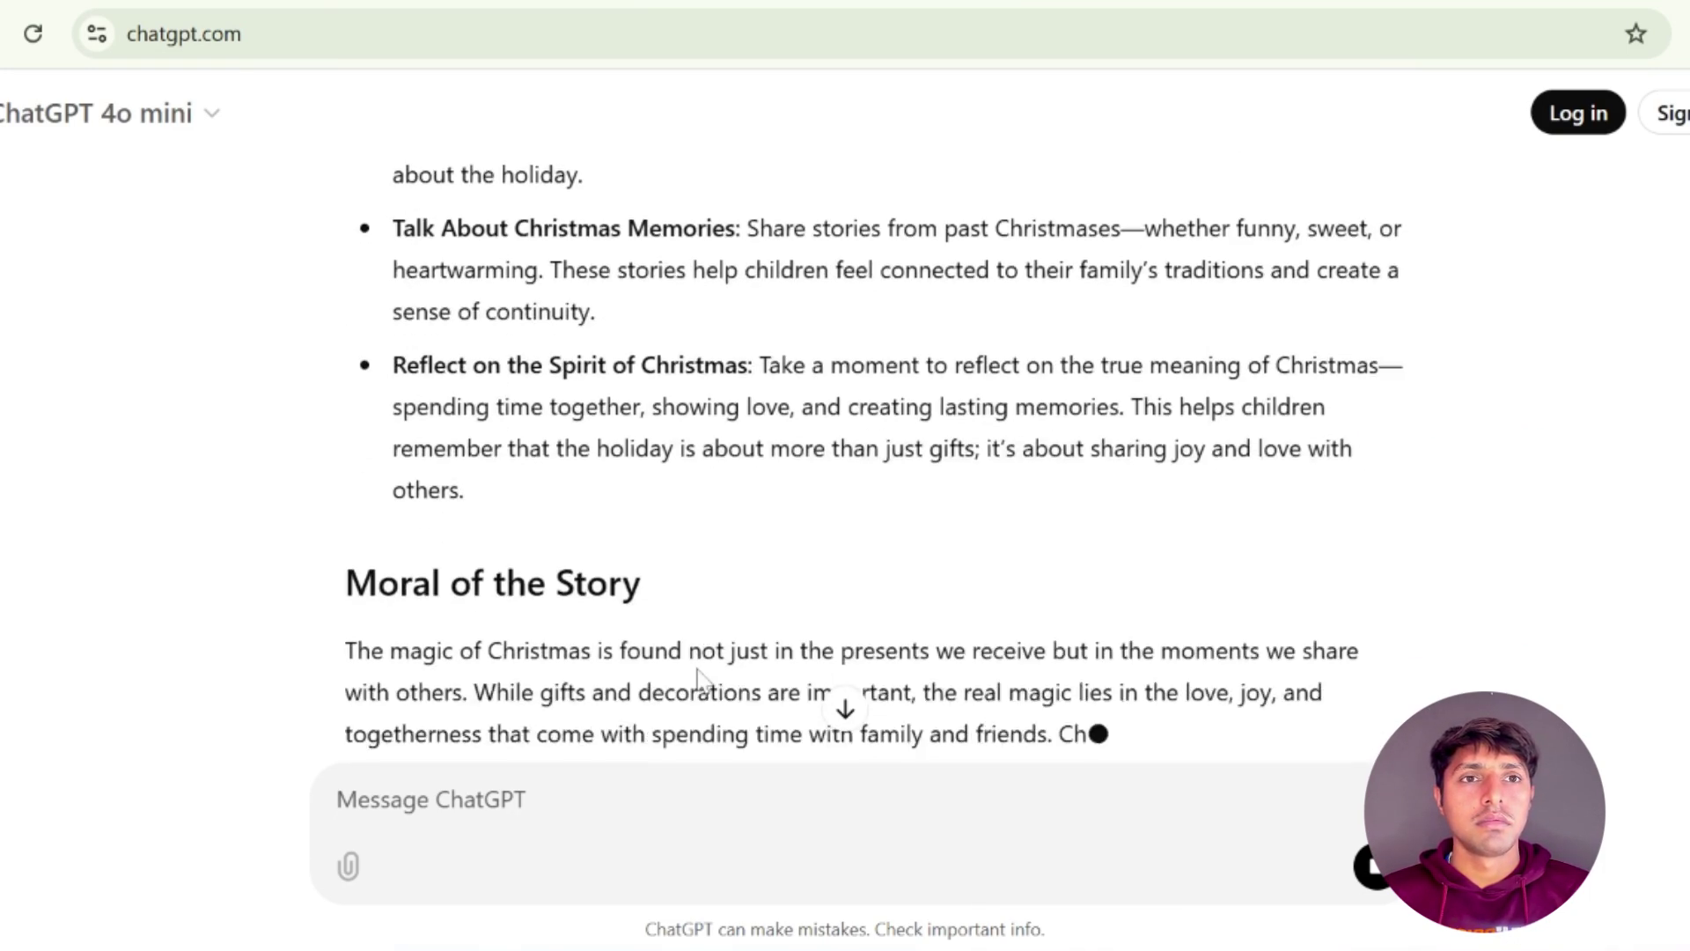
right_click(425, 806)
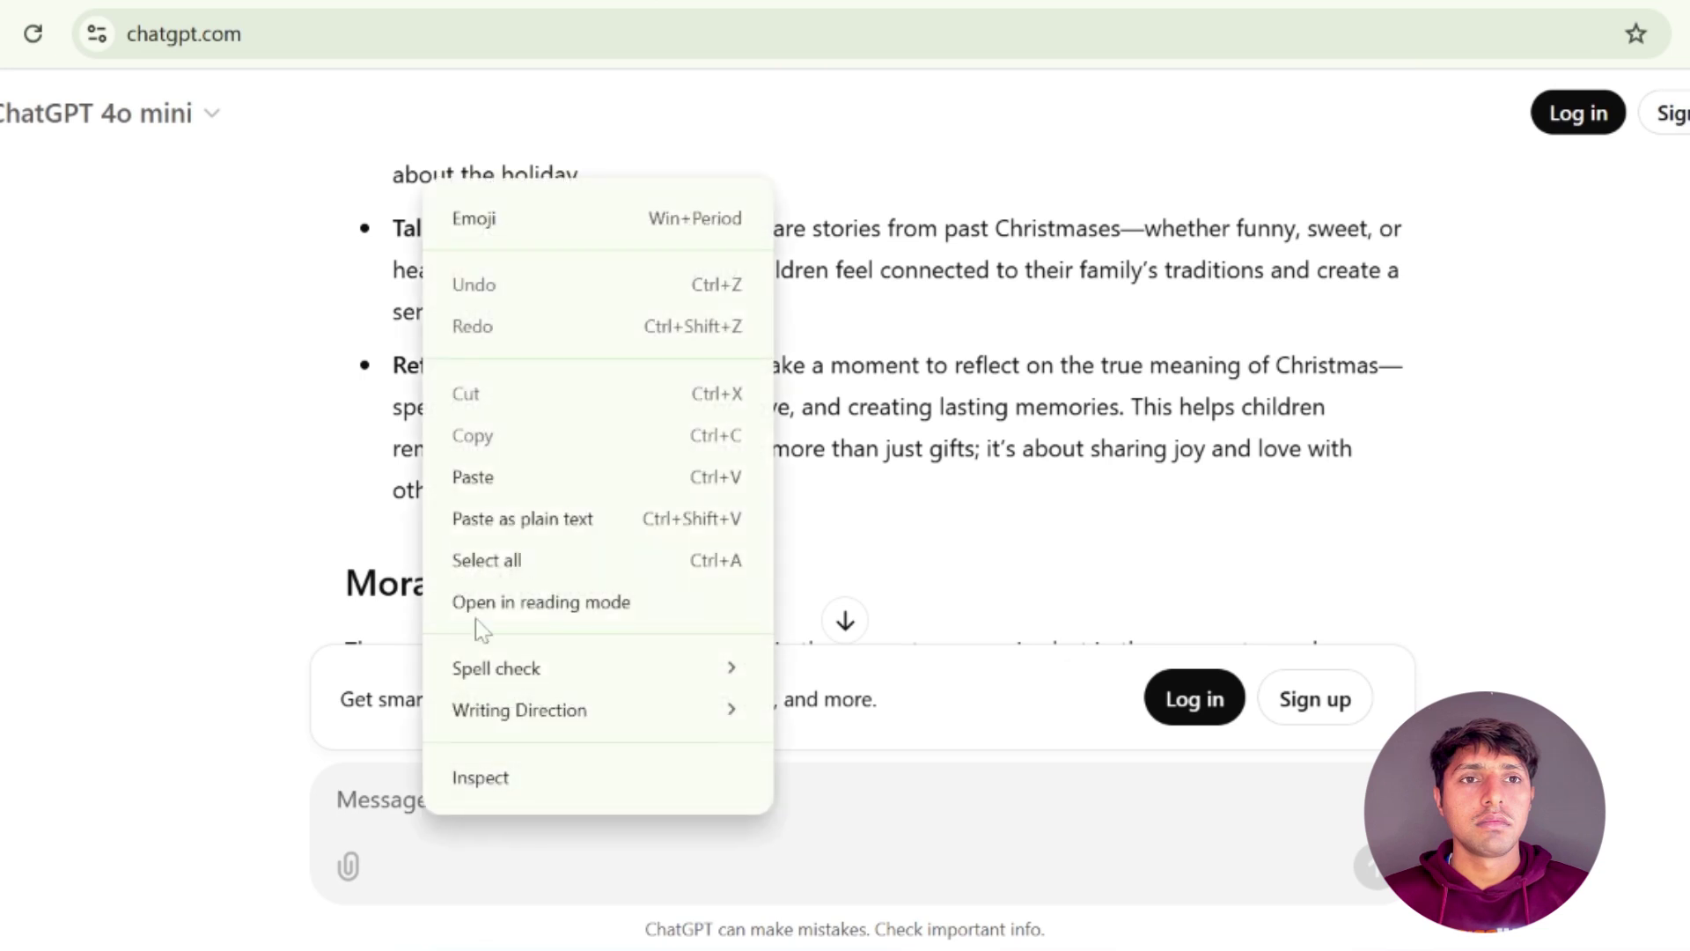
click(503, 478)
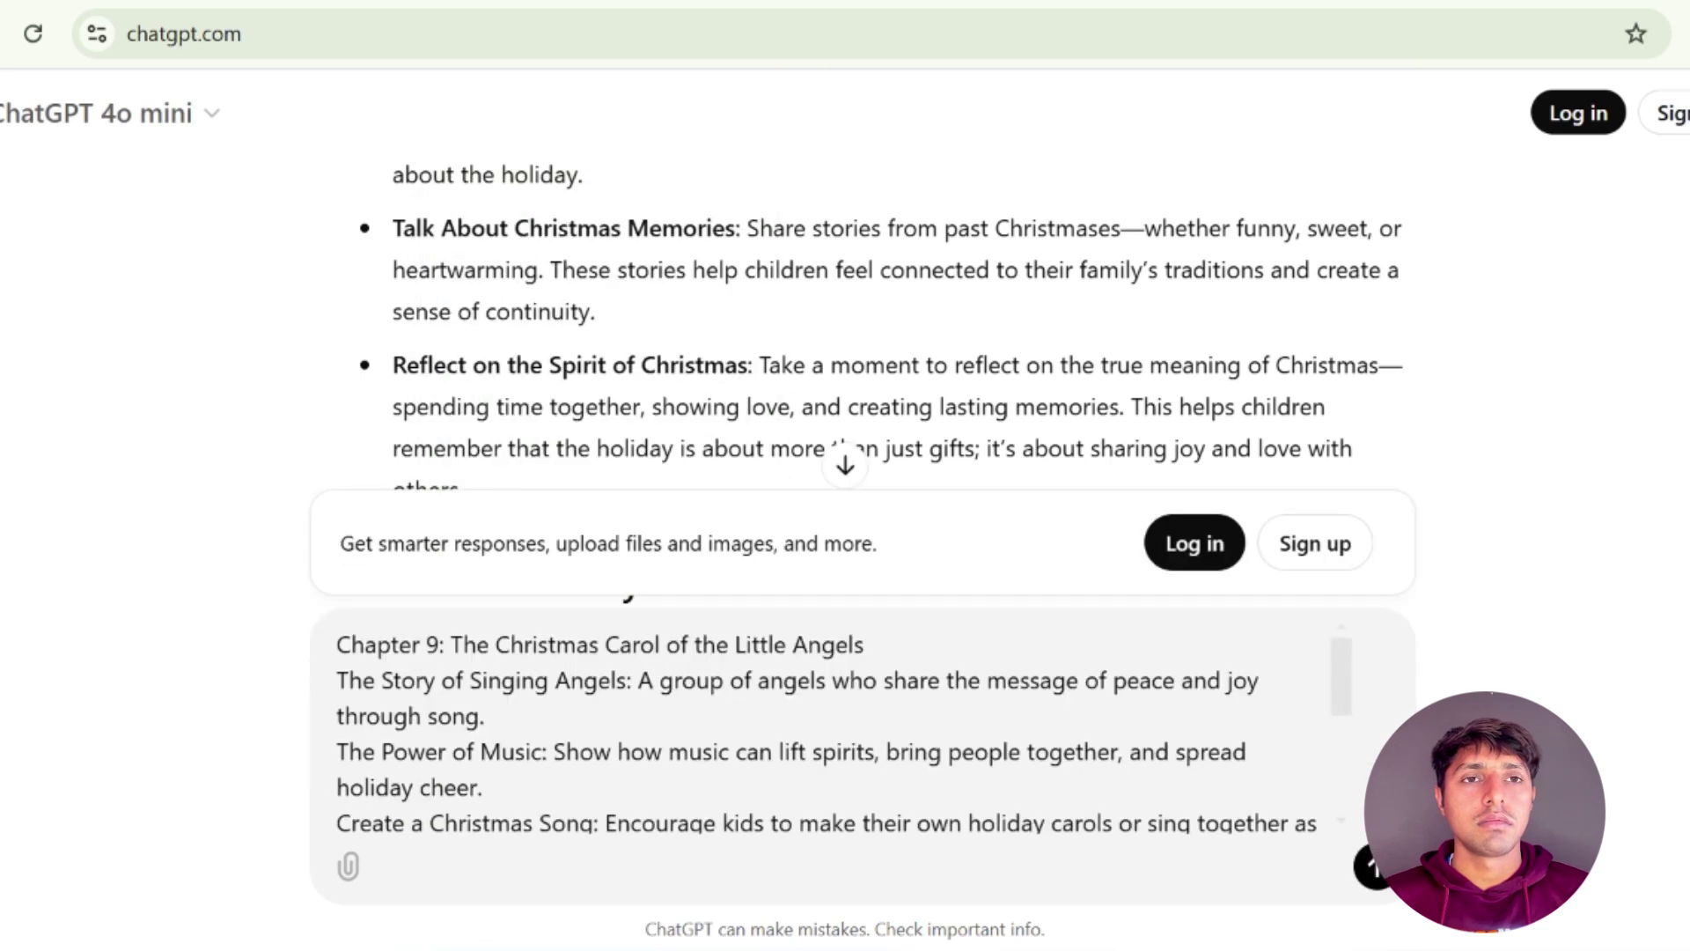
Send the pasted Chapter 9 outline as the chat message
click(1382, 888)
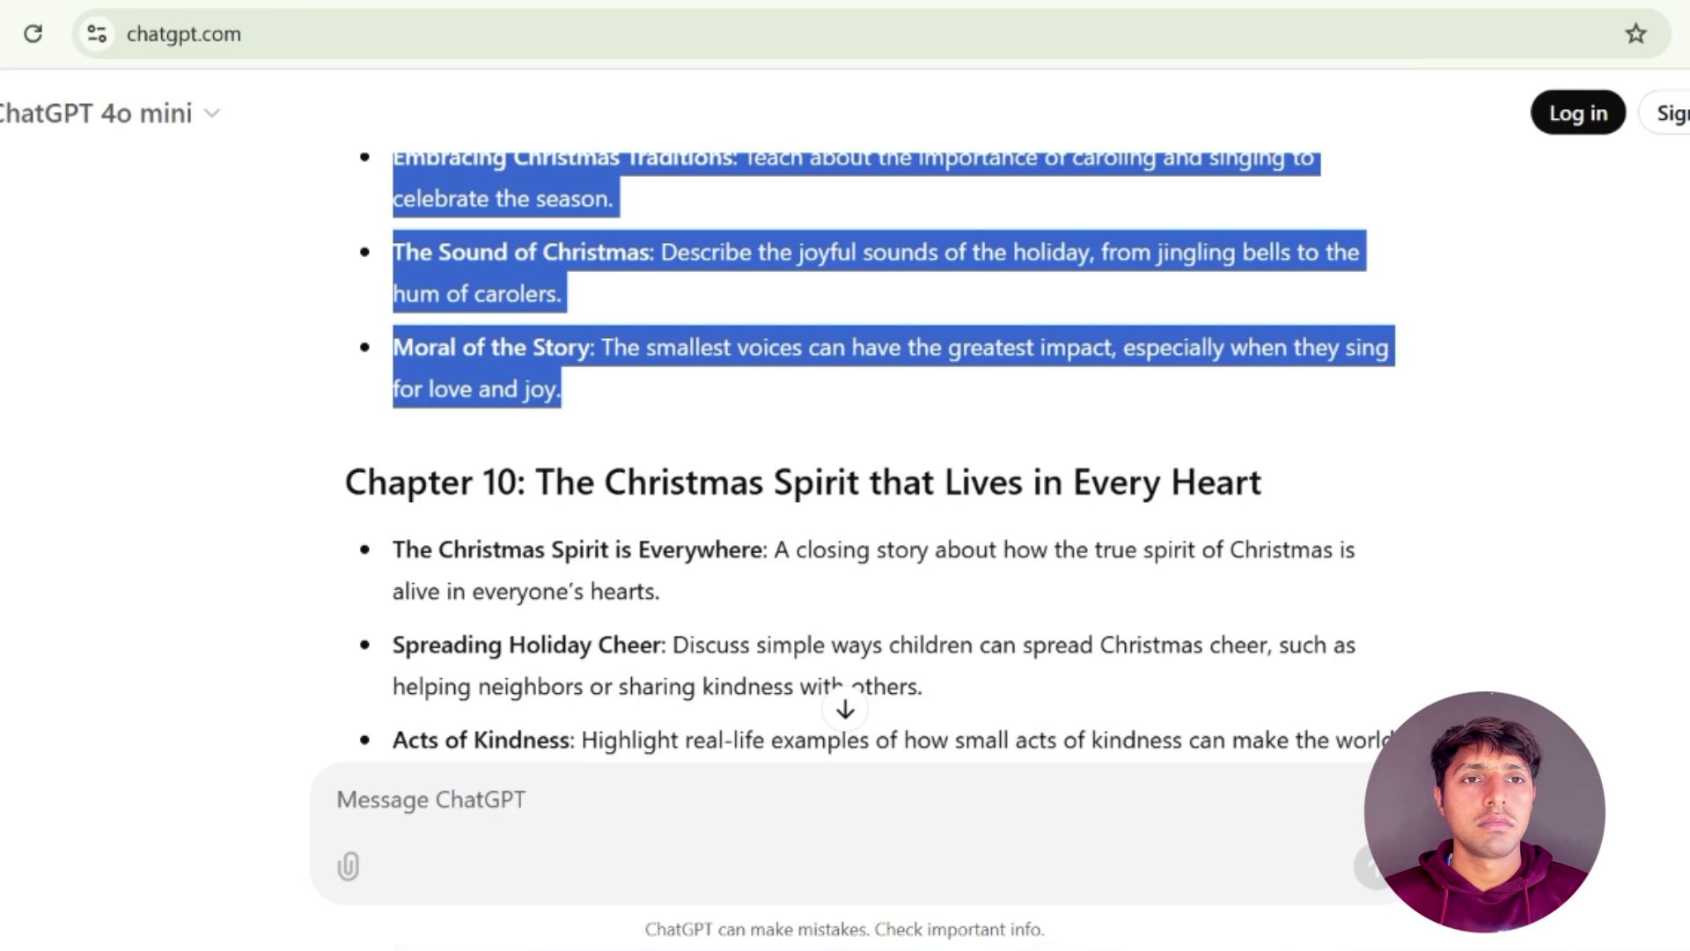
Copy the outline of "Chapter 10: The Christmas Spirit that Lives in Every Heart" and paste it into the chat message
drag(563, 389, 604, 196)
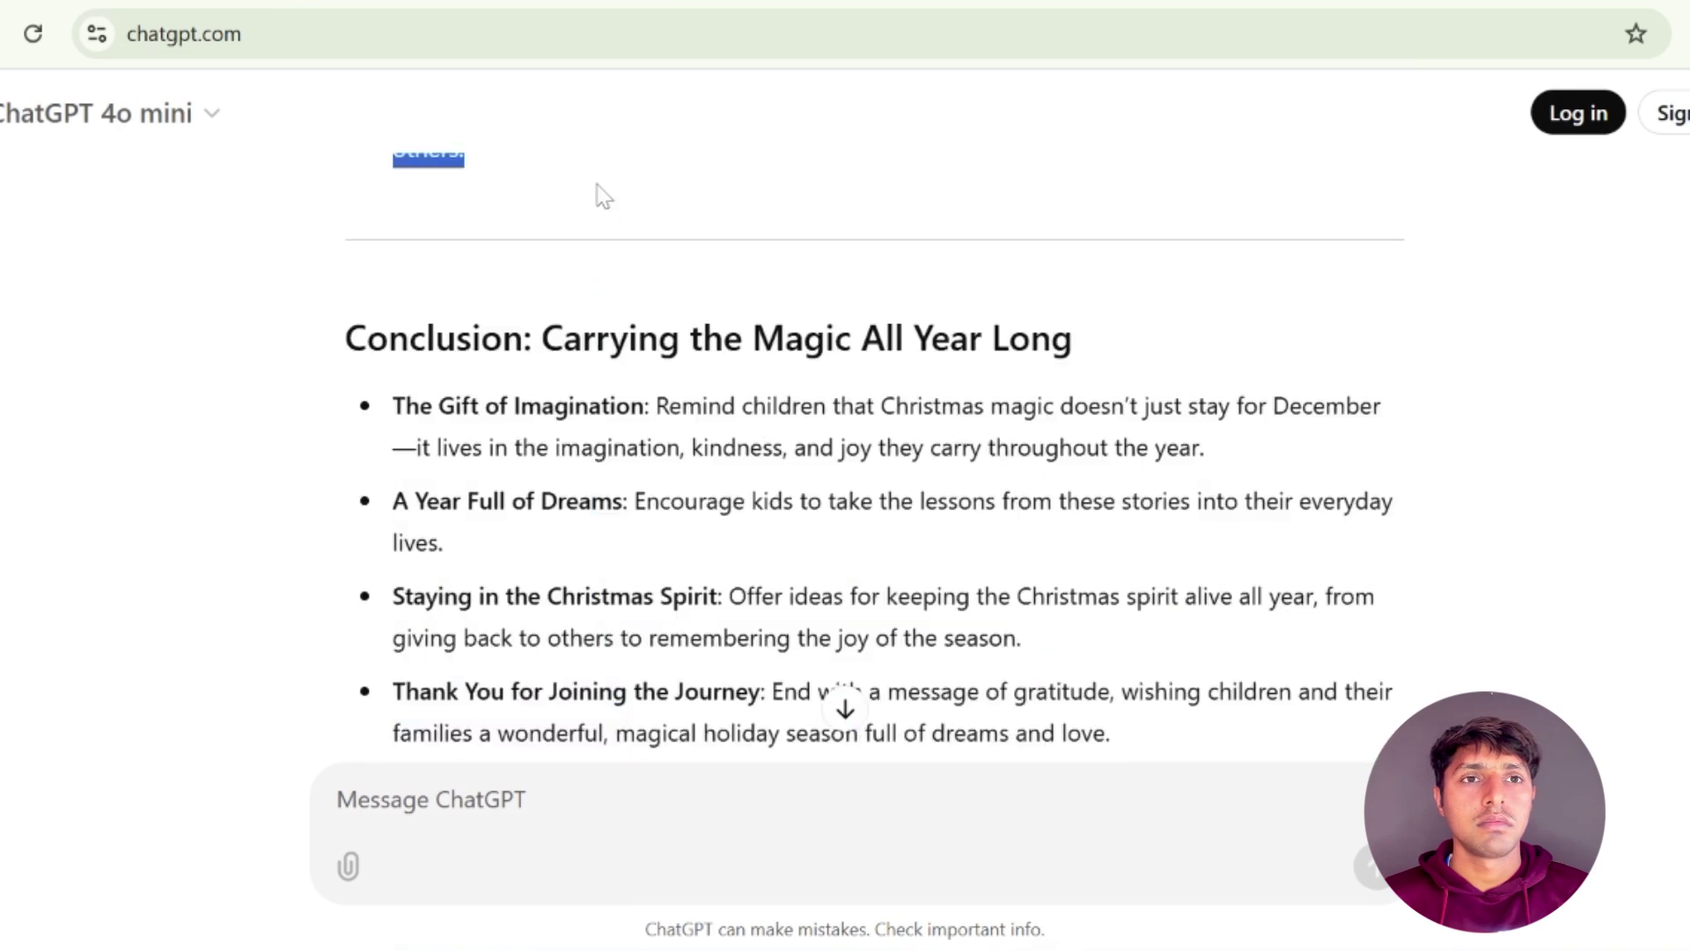
scroll(604, 195, up, 3)
right_click(564, 246)
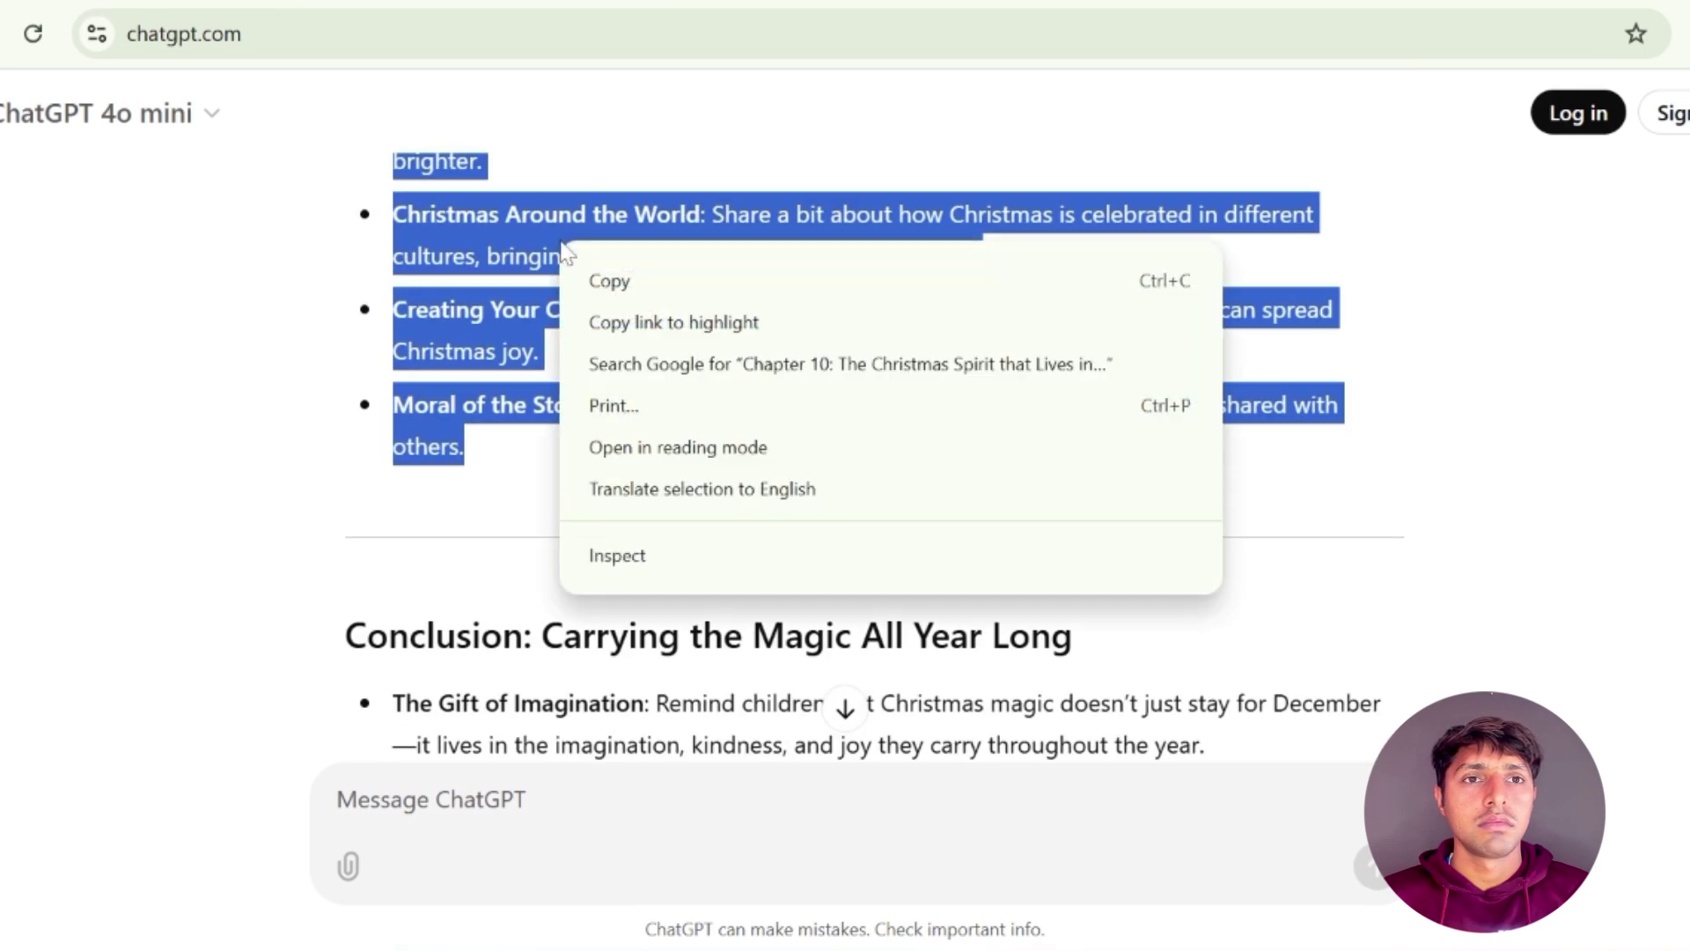
click(607, 281)
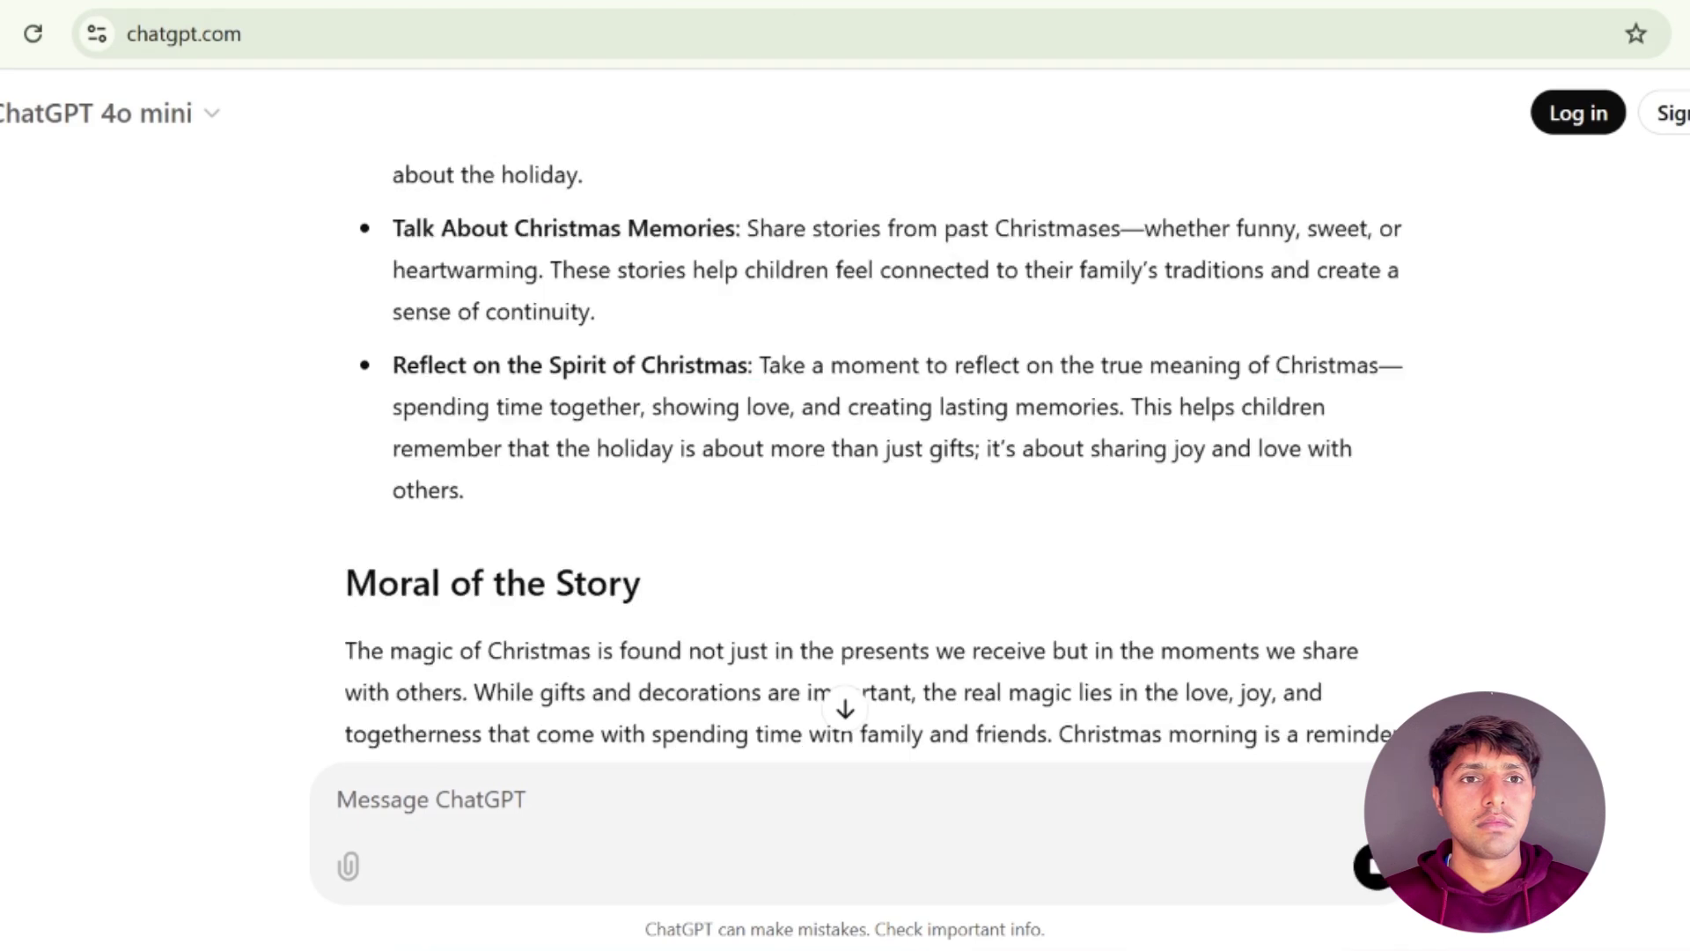
right_click(388, 806)
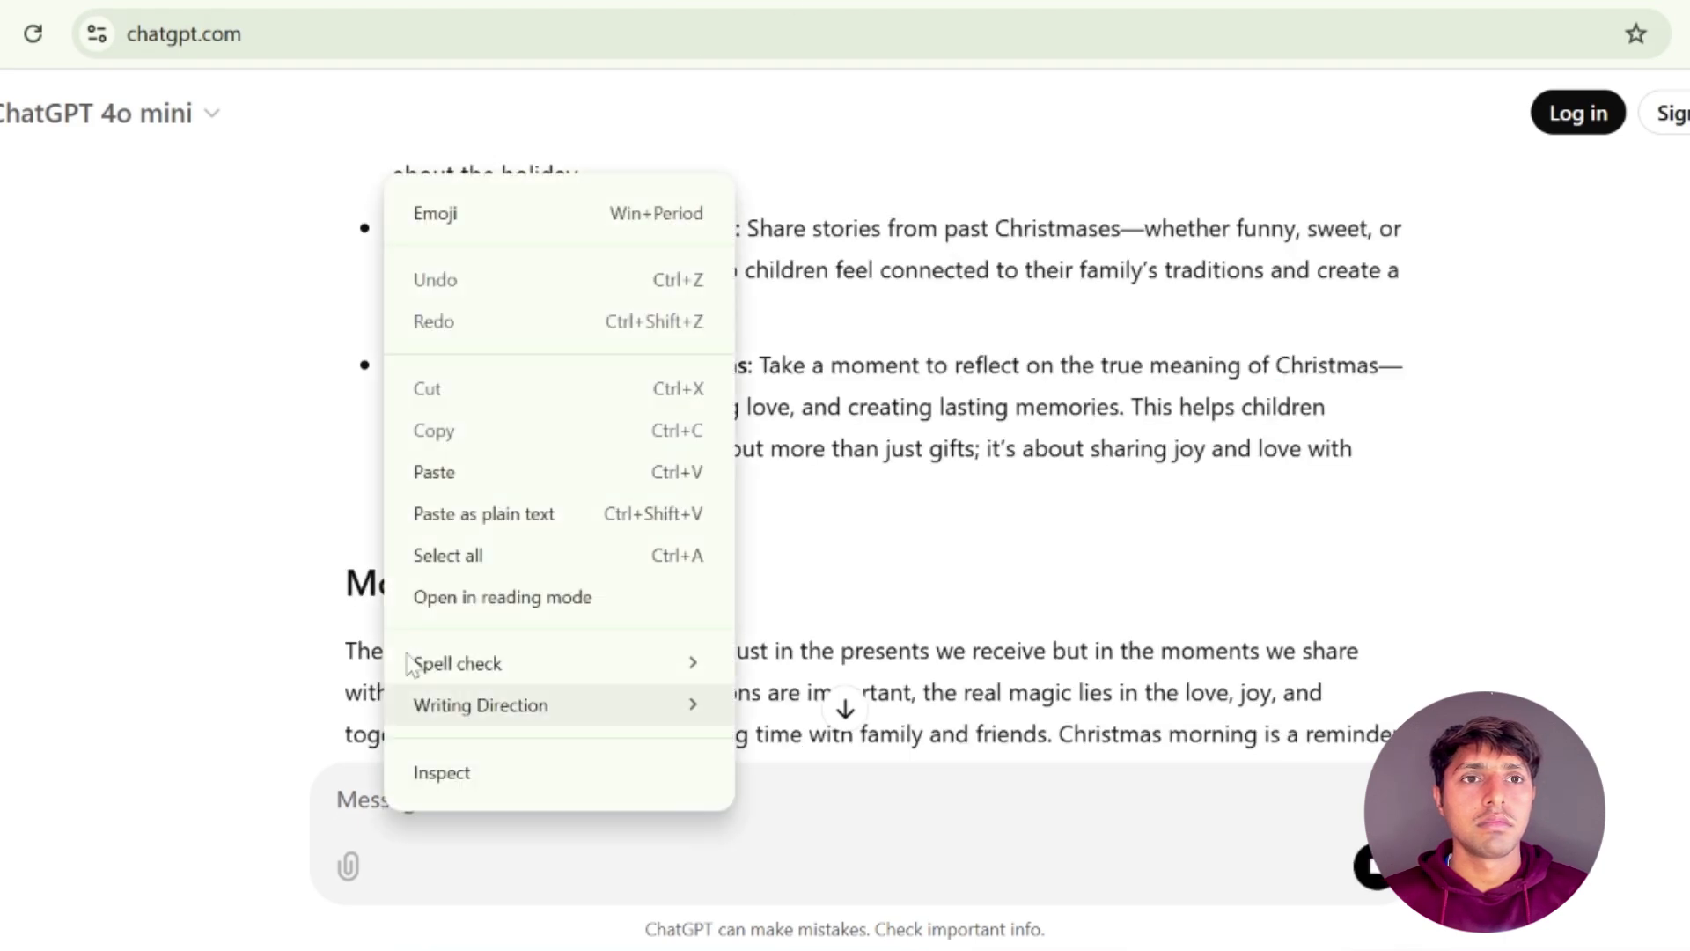
click(440, 513)
Look through the generated Chapter 9 text from the angels' story to its Moral of the Story section
scroll(751, 563, down, 5)
scroll(845, 352, down, 15)
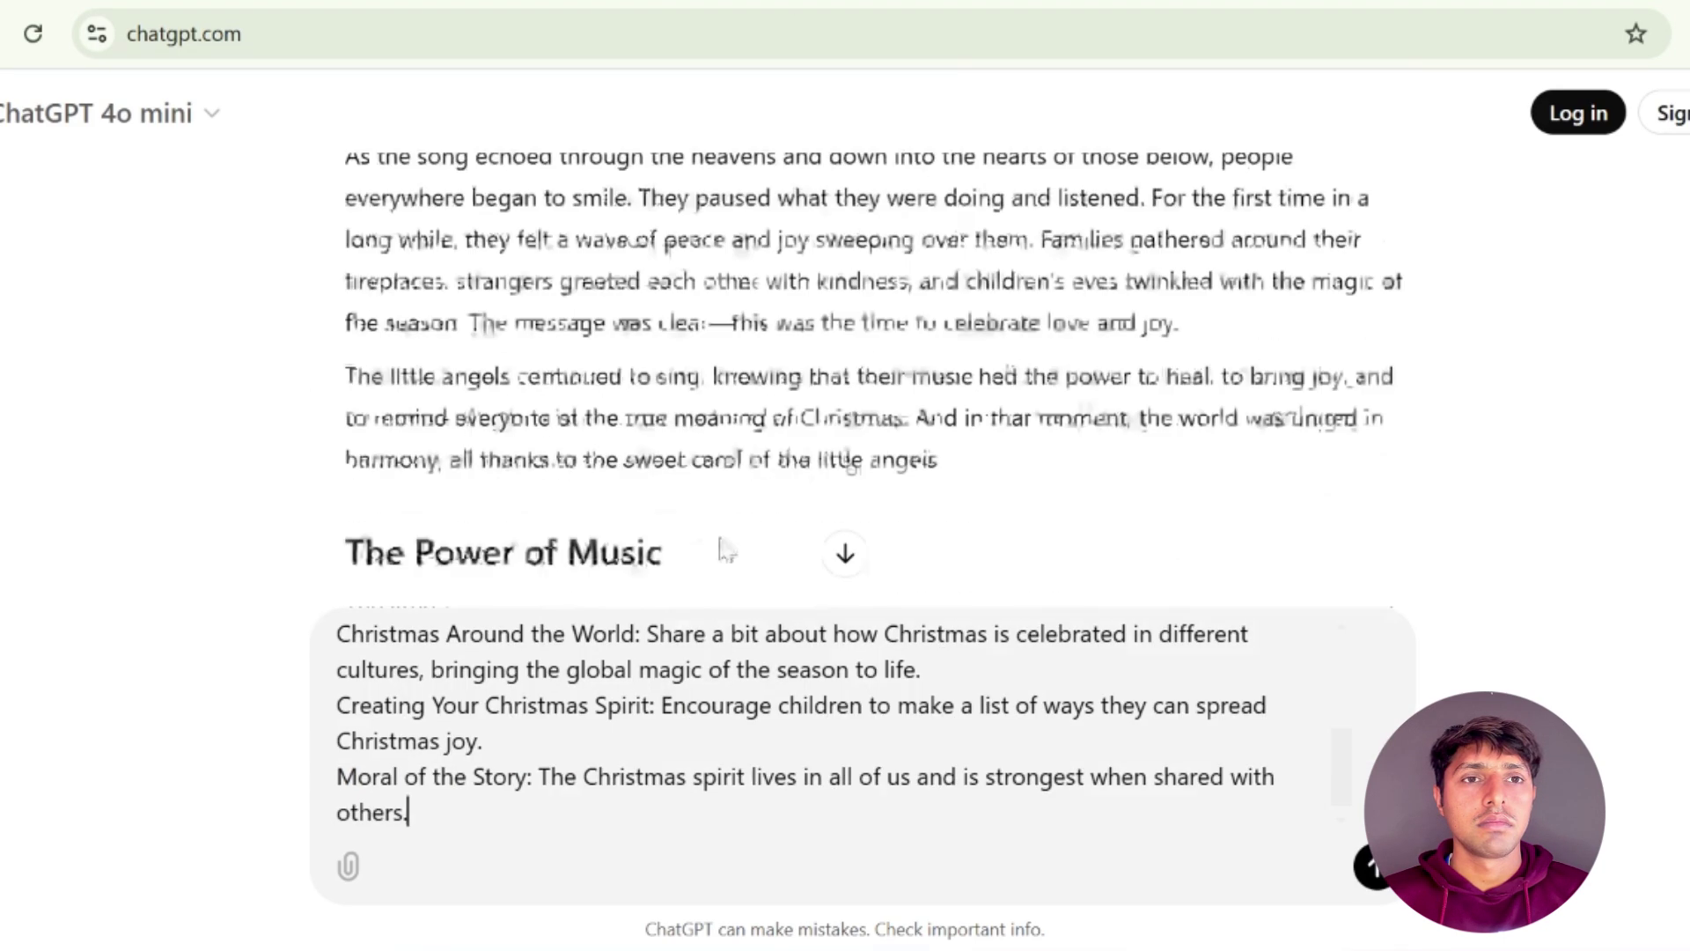
scroll(720, 541, down, 5)
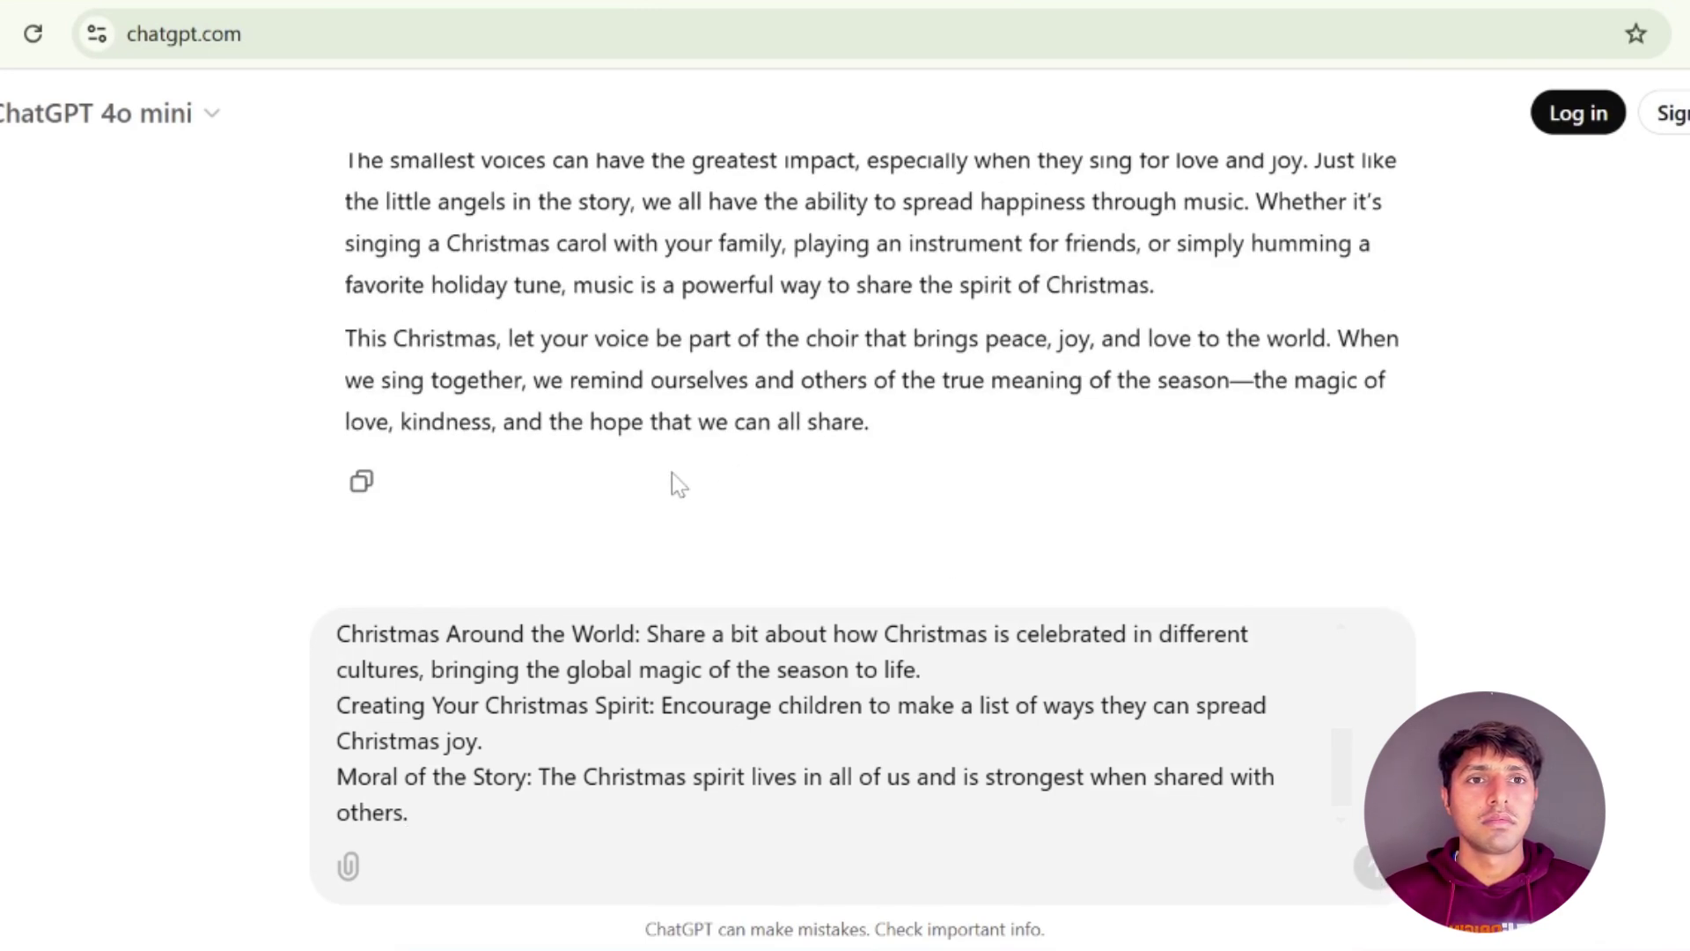
scroll(692, 482, up, 10)
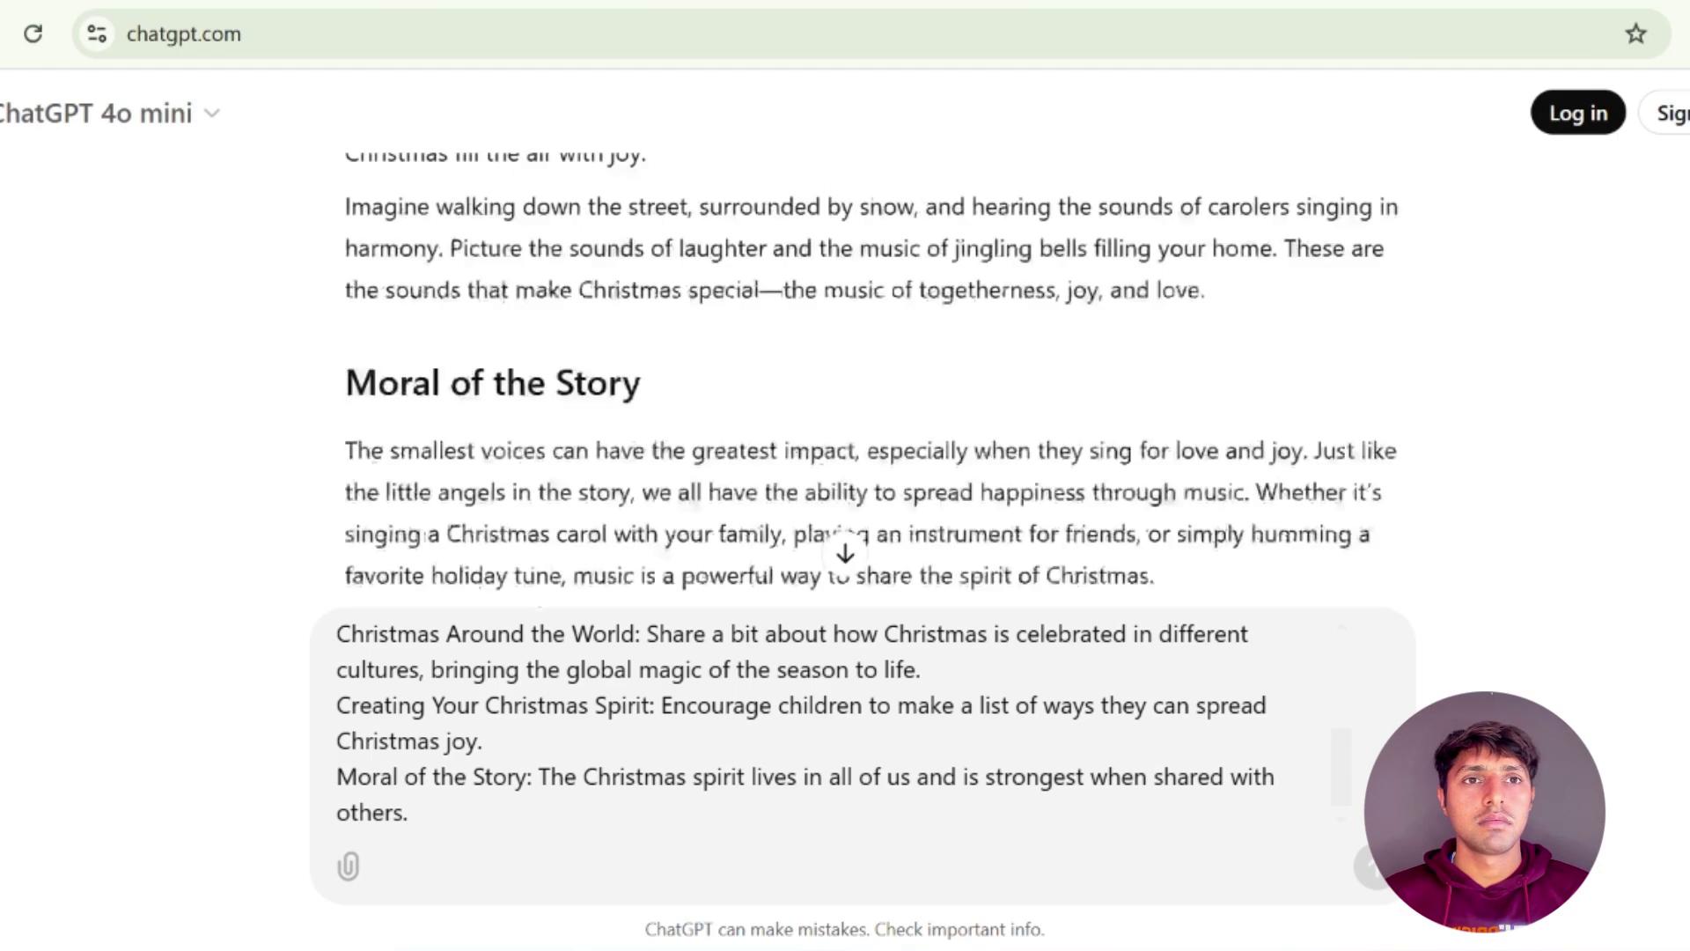
scroll(692, 482, down, 5)
scroll(862, 379, down, 3)
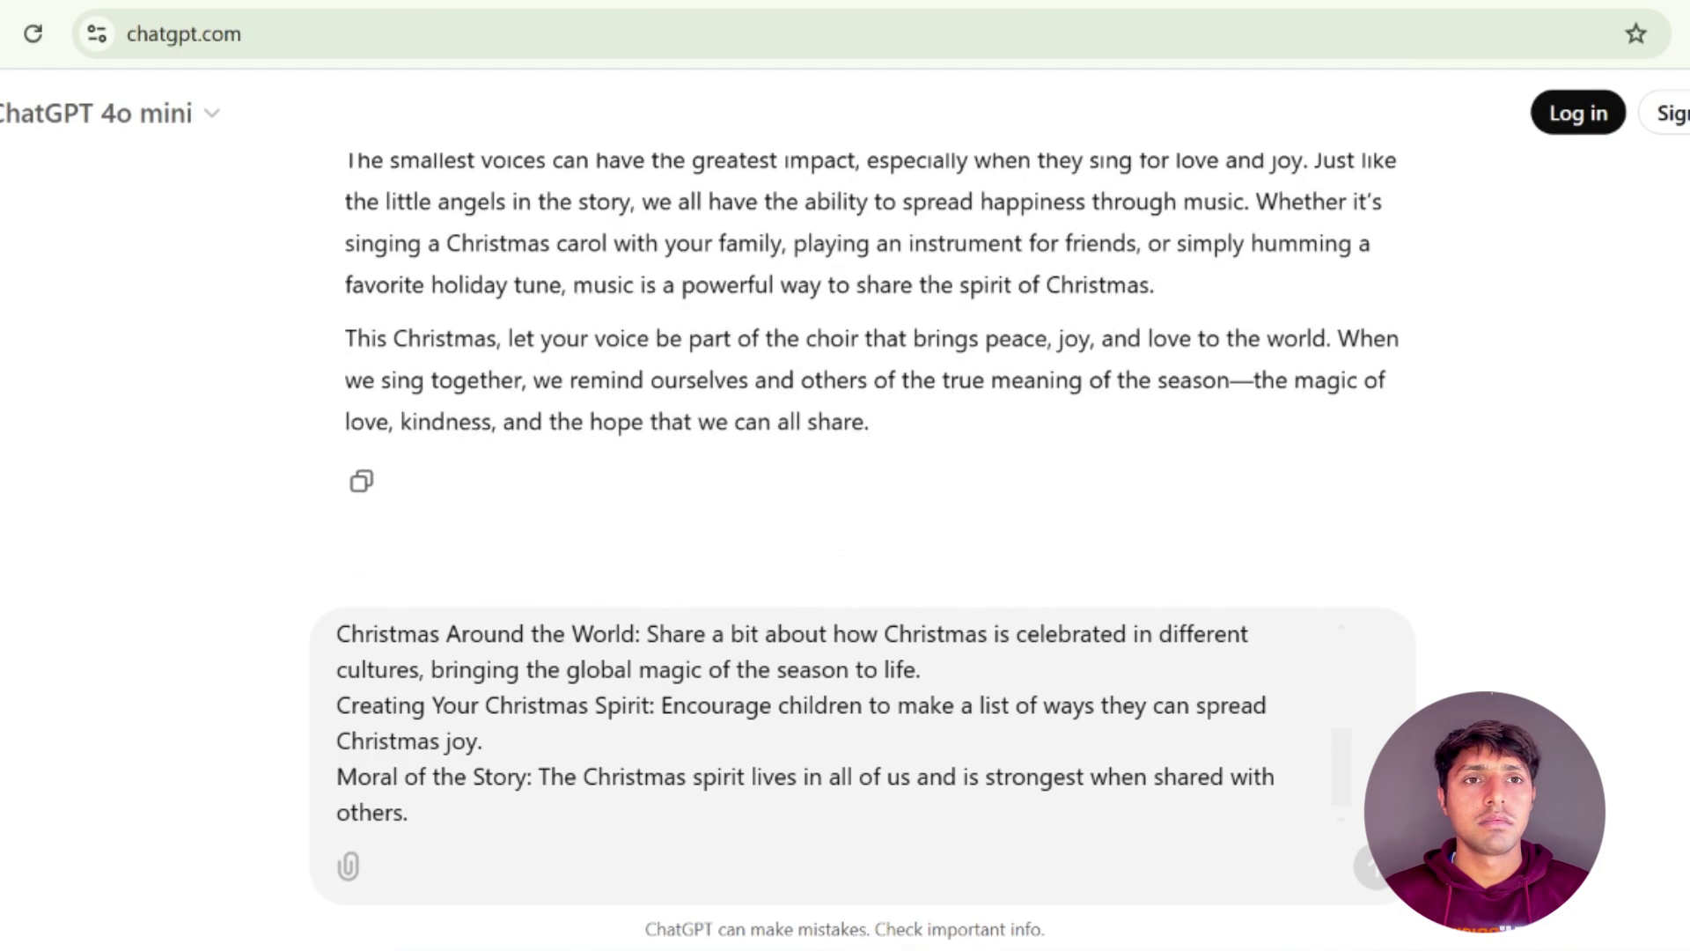
scroll(872, 378, up, 15)
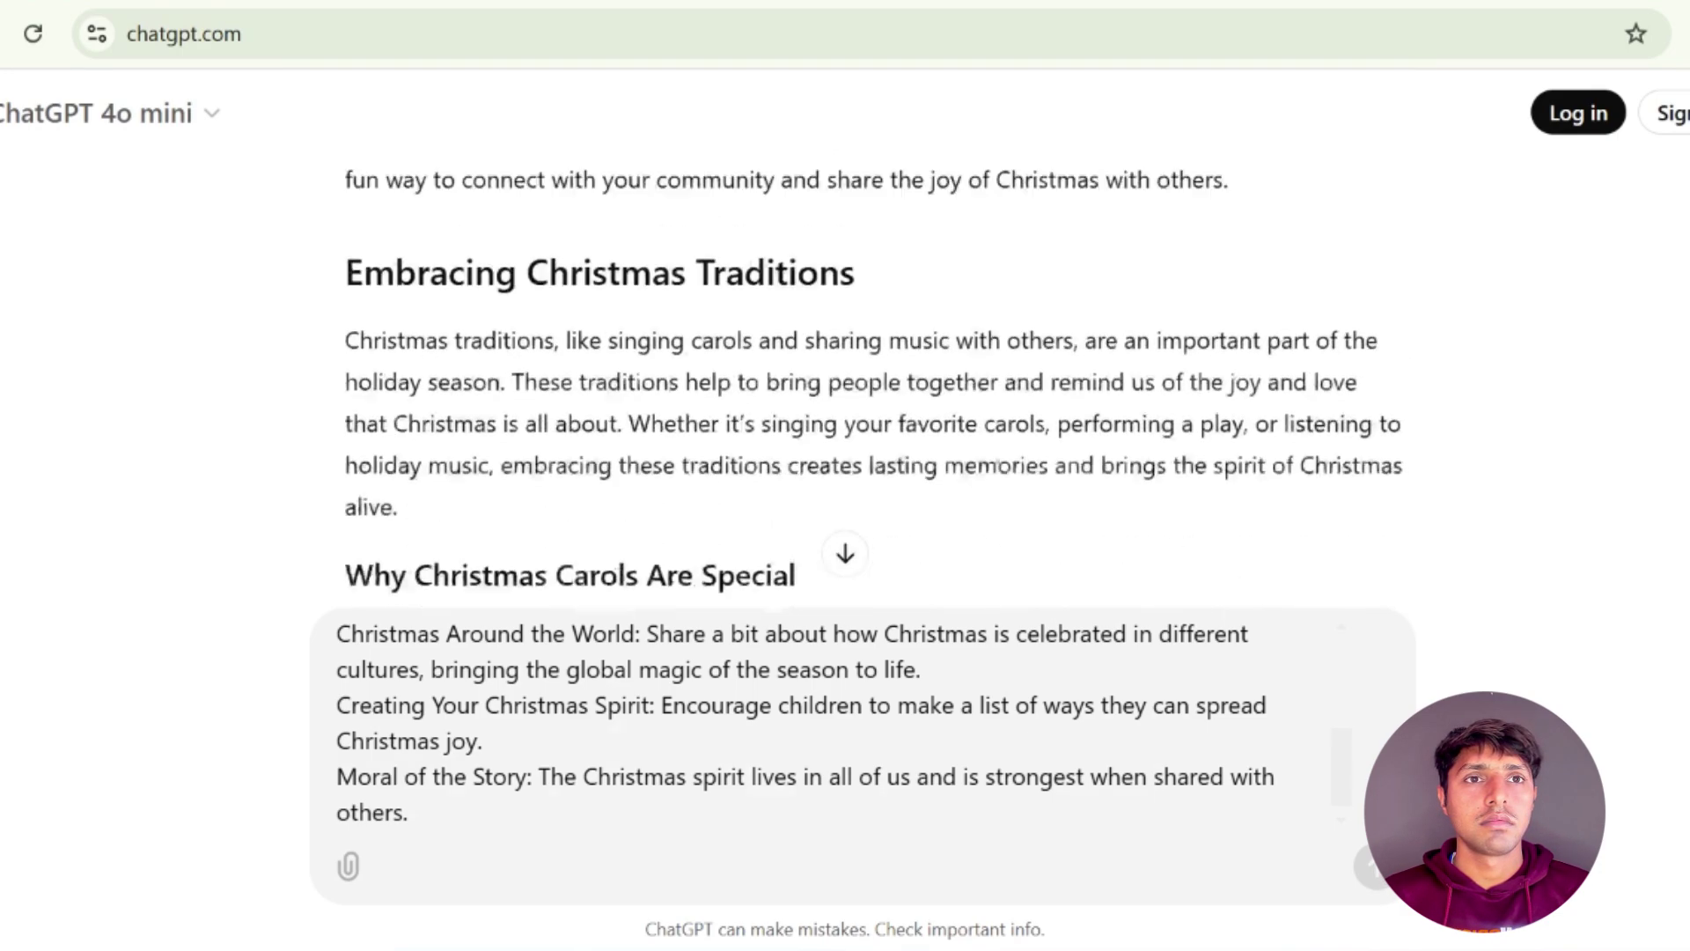
scroll(506, 361, up, 15)
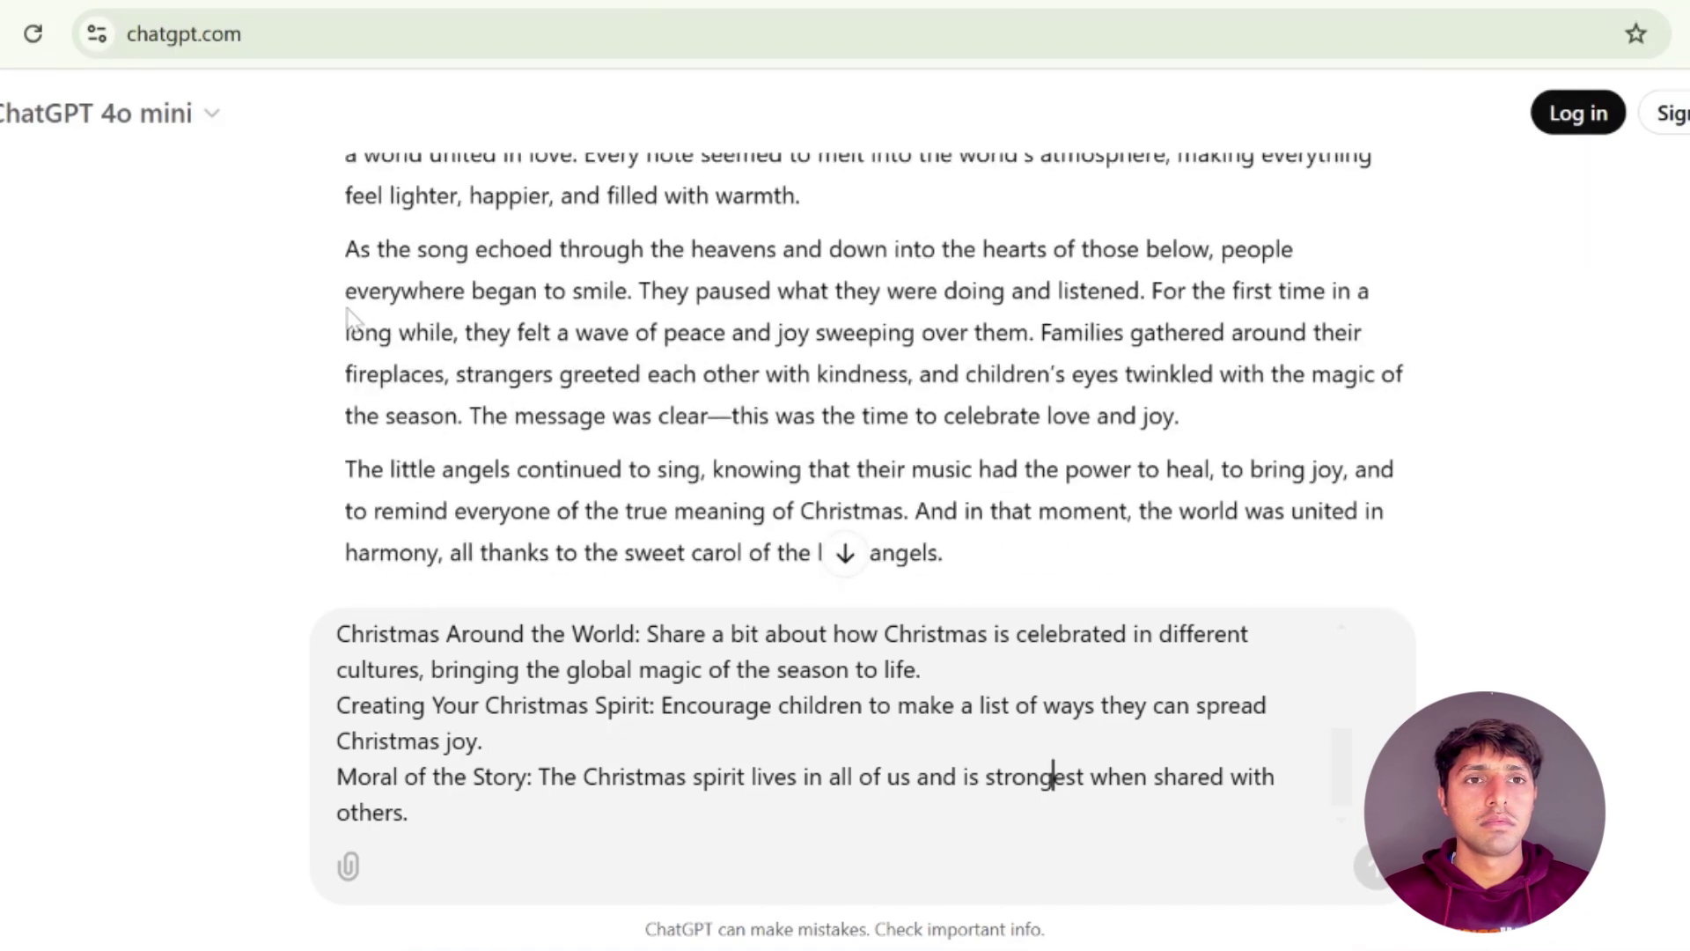
scroll(963, 578, down, 20)
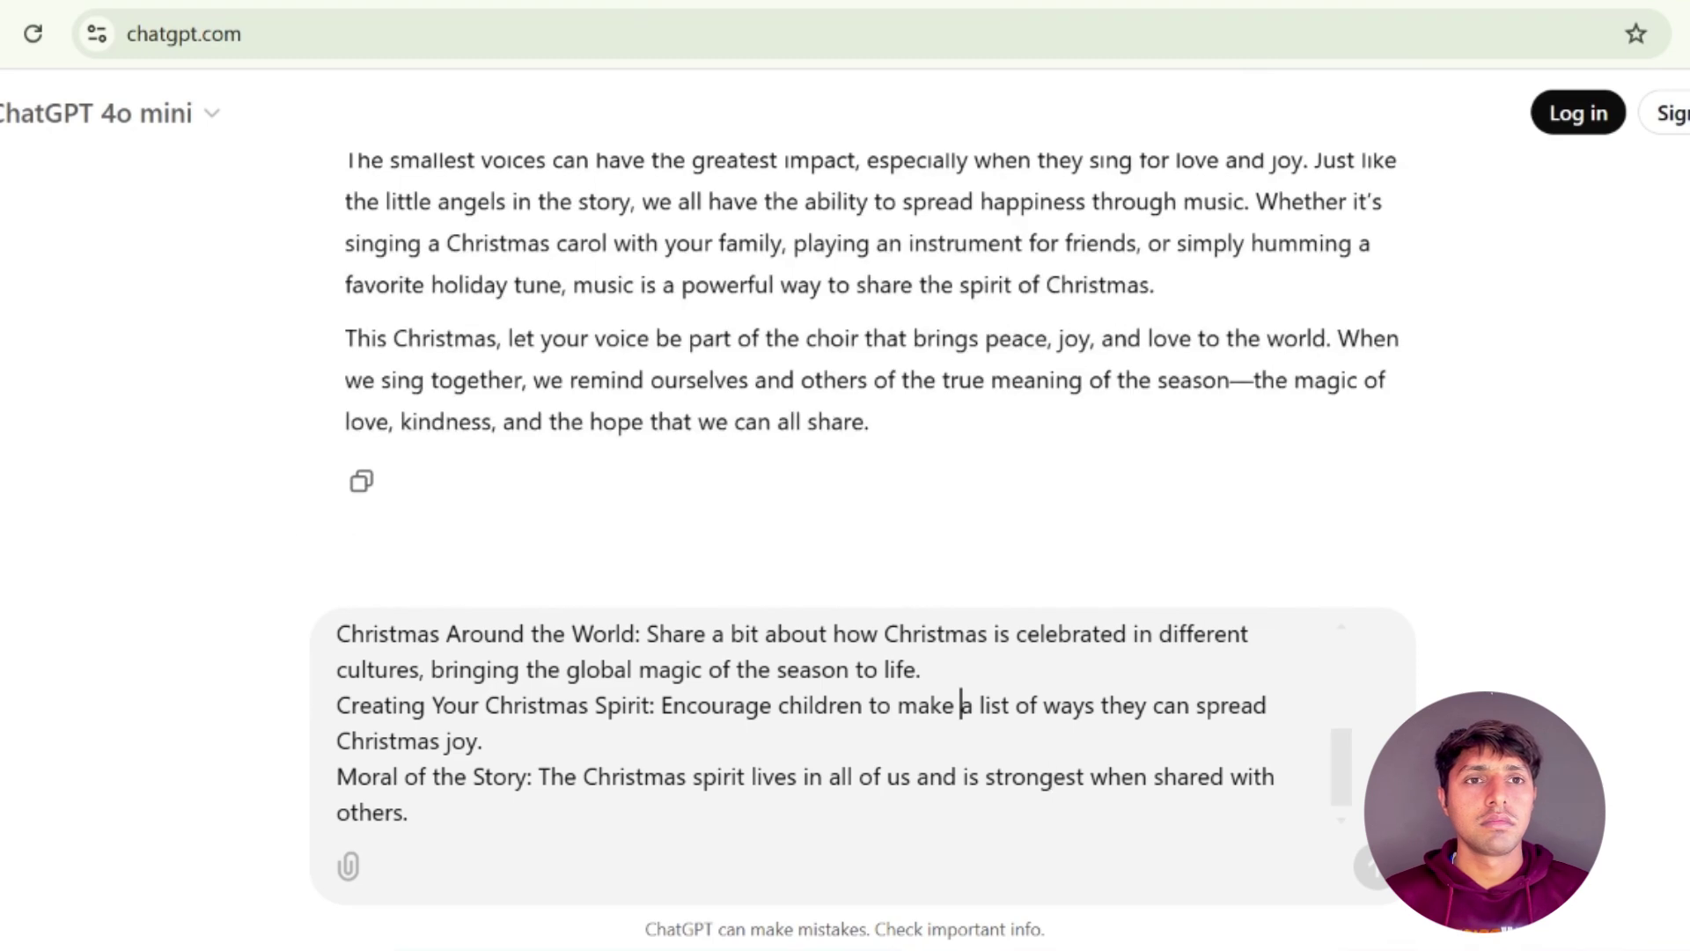
Clear the unsent Chapter 10 outline from the chat message
triple_click(962, 704)
triple_click(1039, 778)
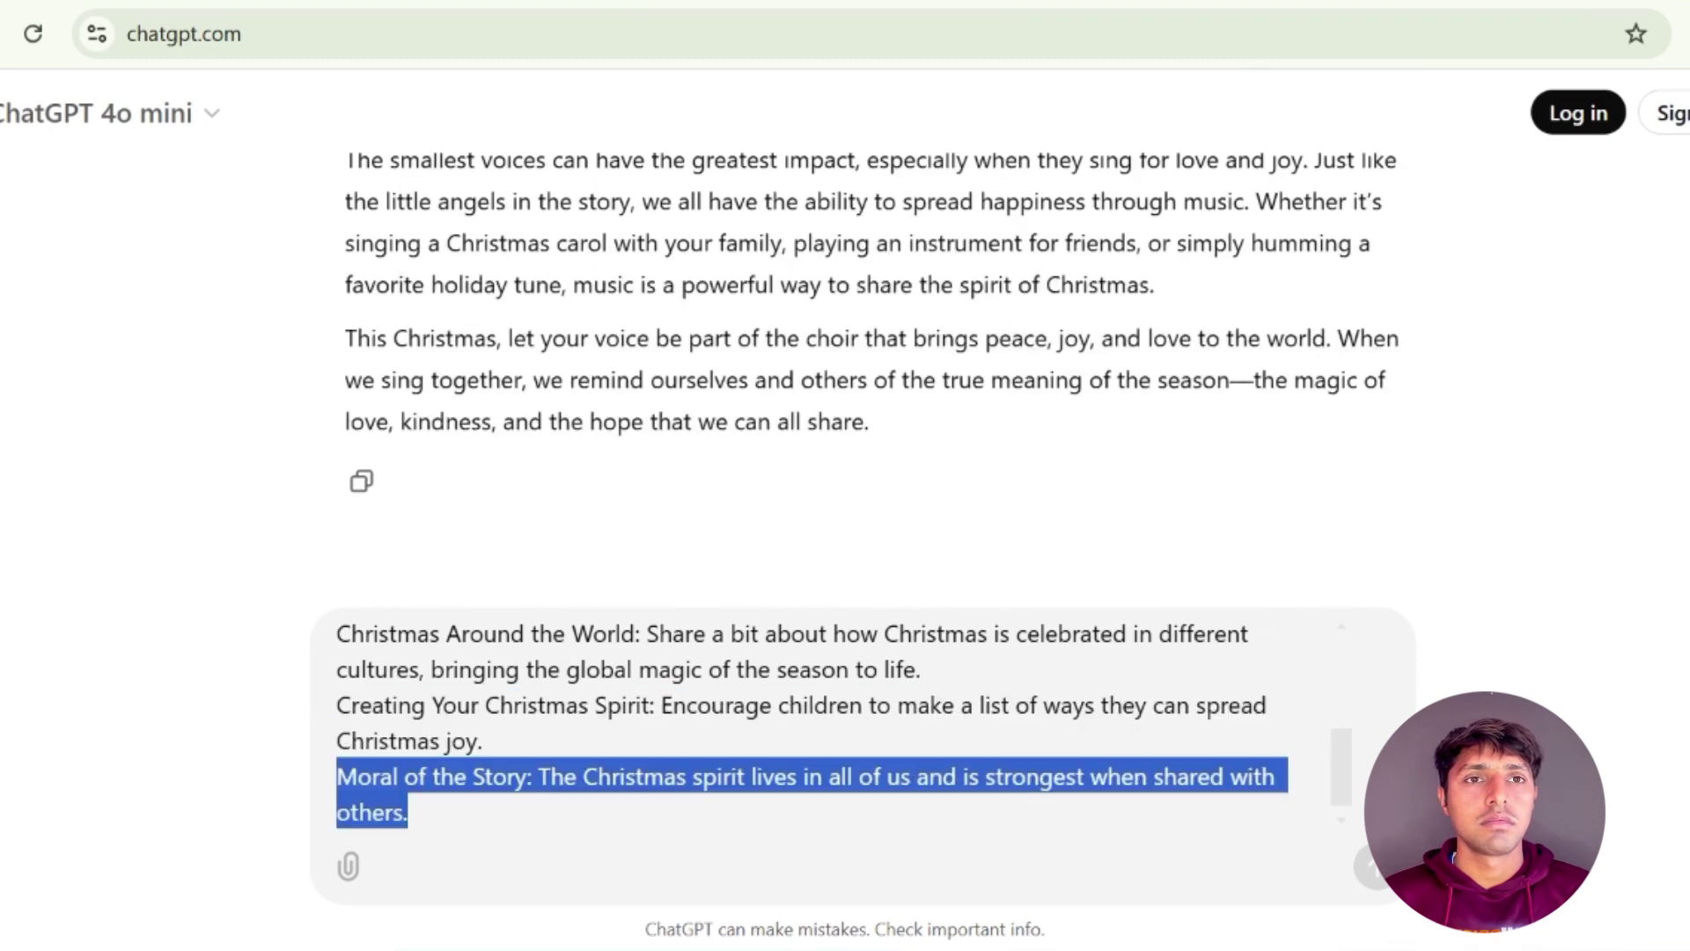
click(410, 811)
drag(410, 811, 434, 615)
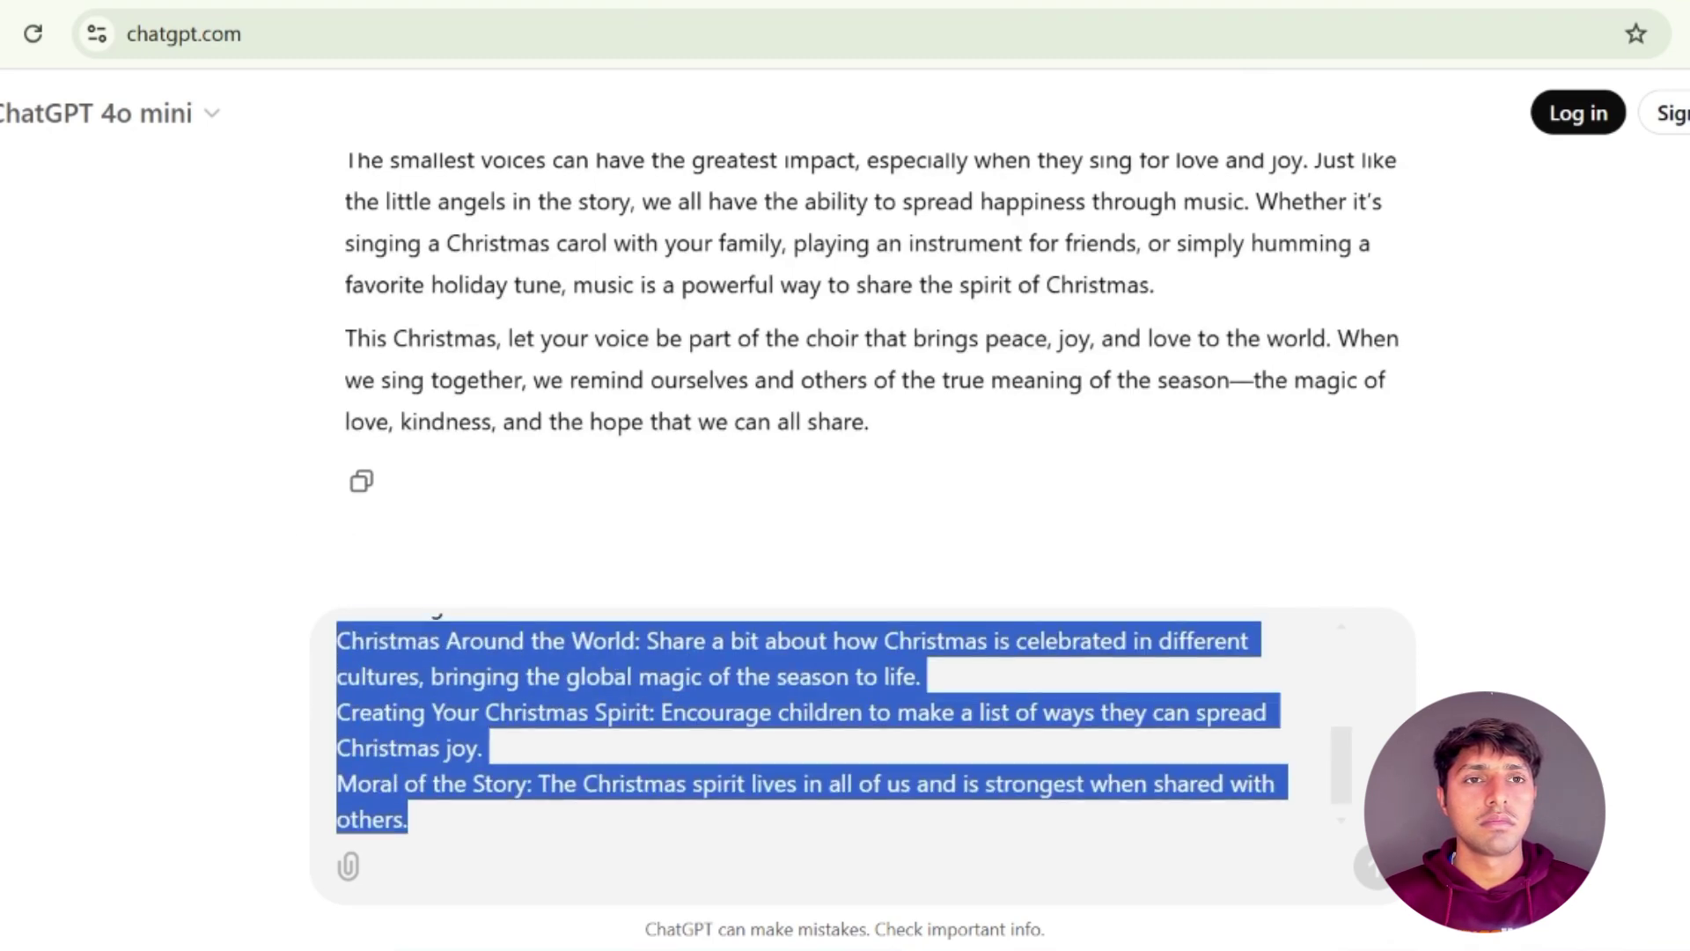
click(410, 811)
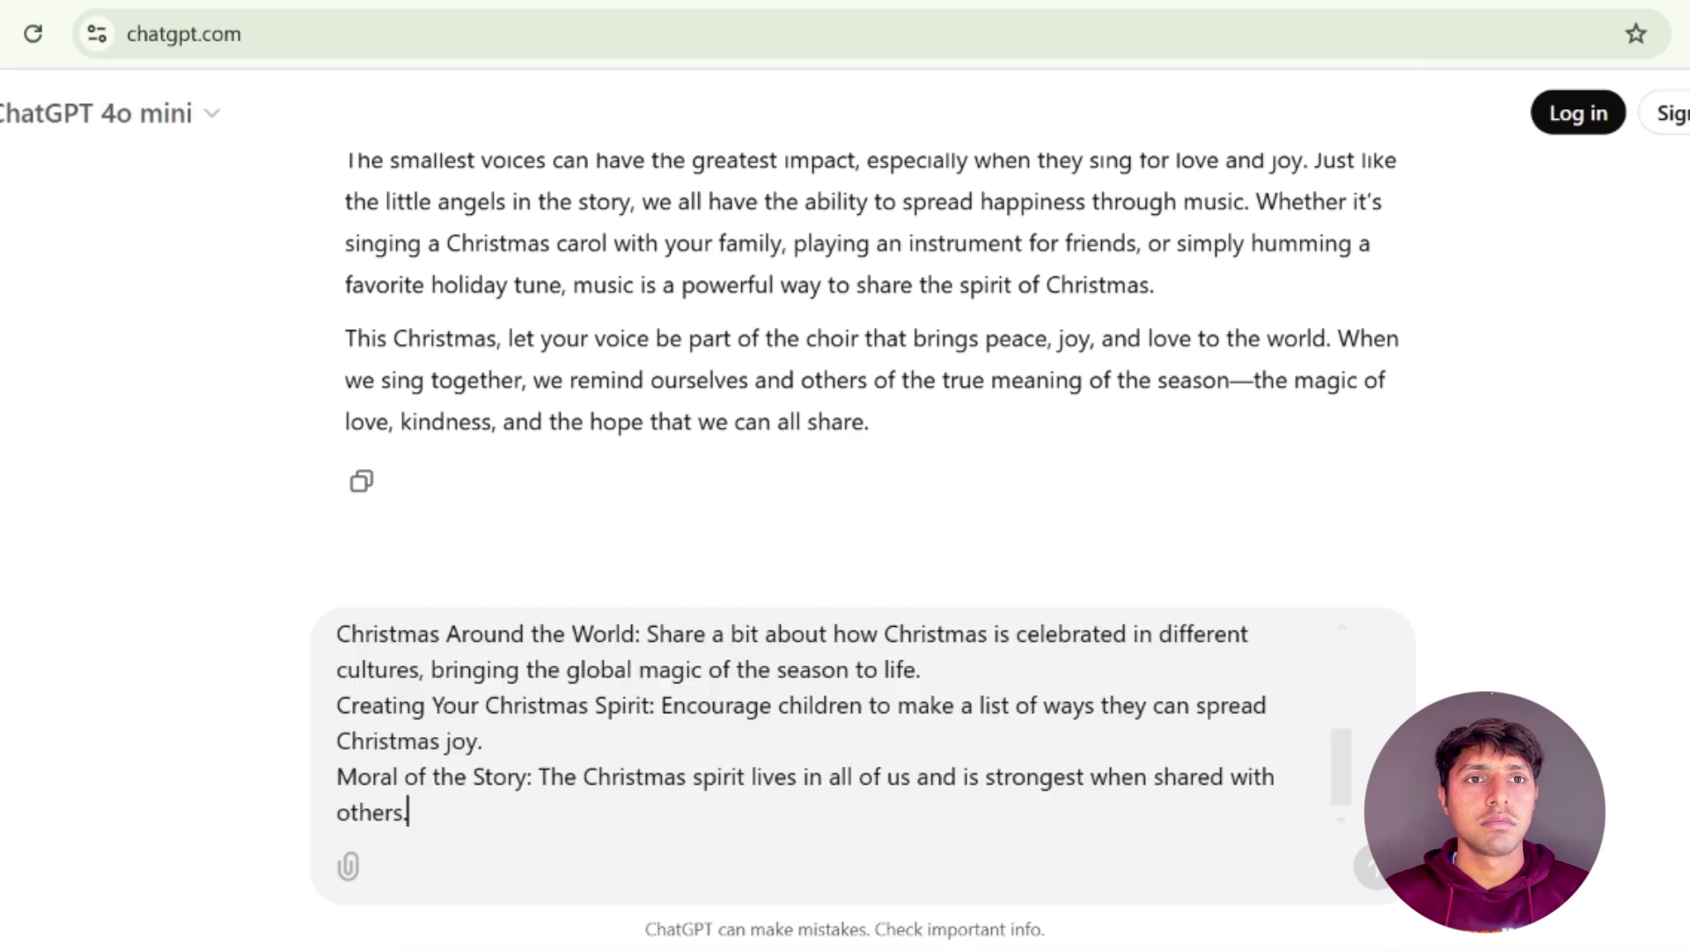
drag(410, 811, 339, 615)
key(BackSpace)
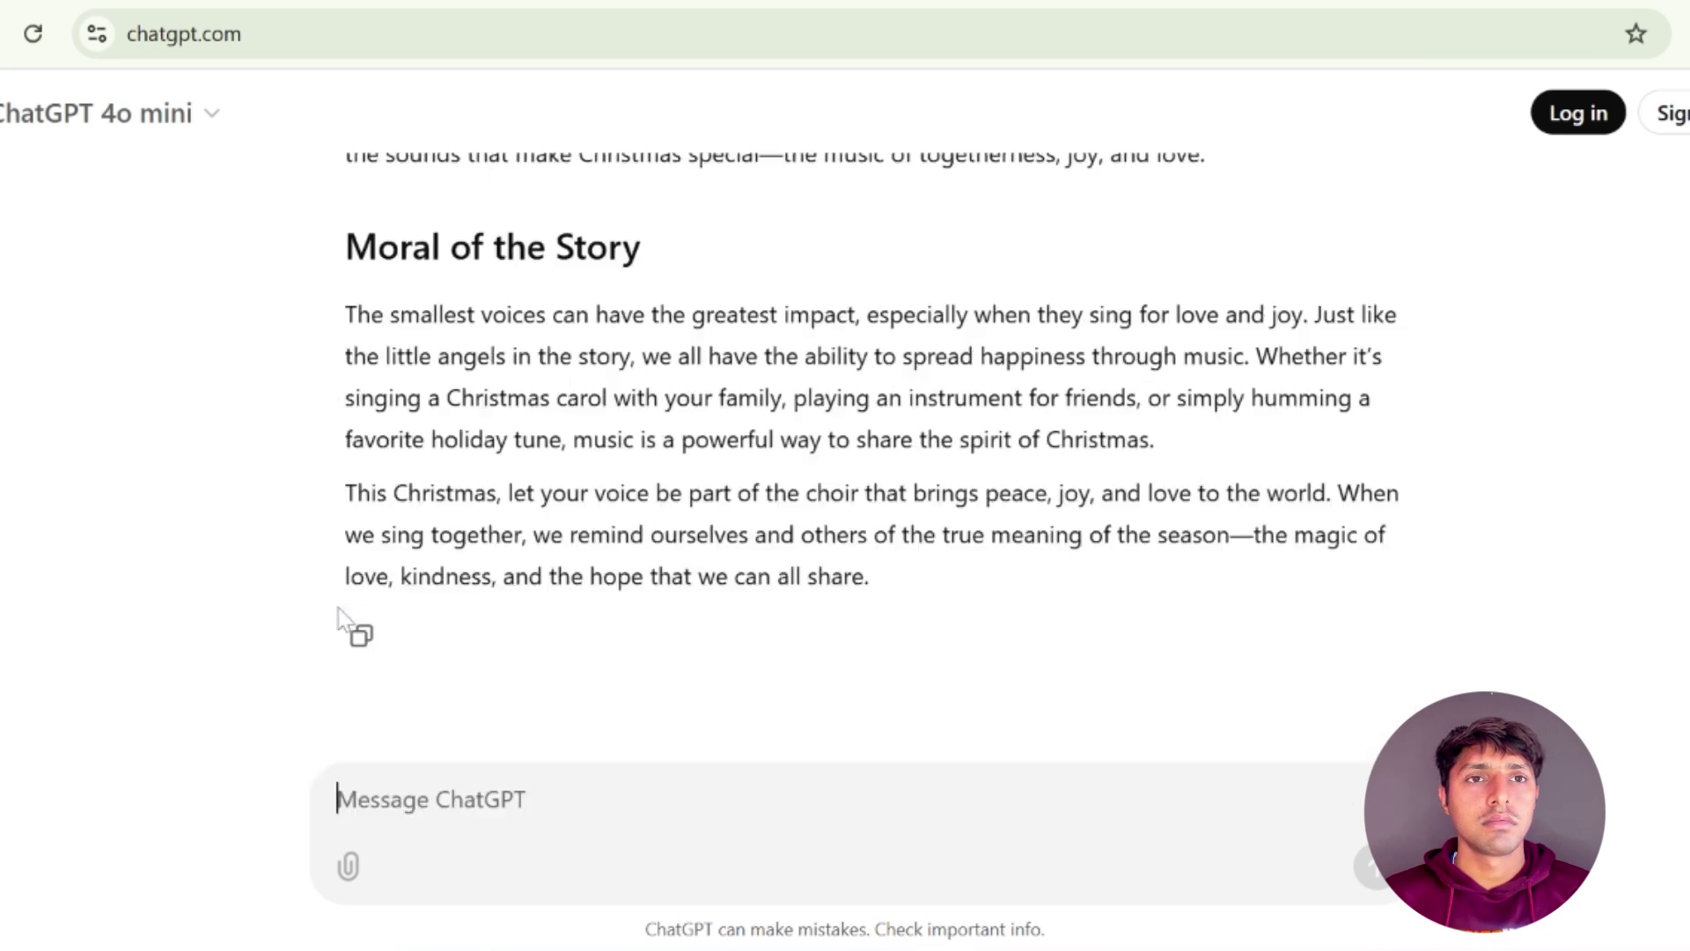
Paste the Chapter 10 outline into the empty chat message again
scroll(448, 607, up, 7)
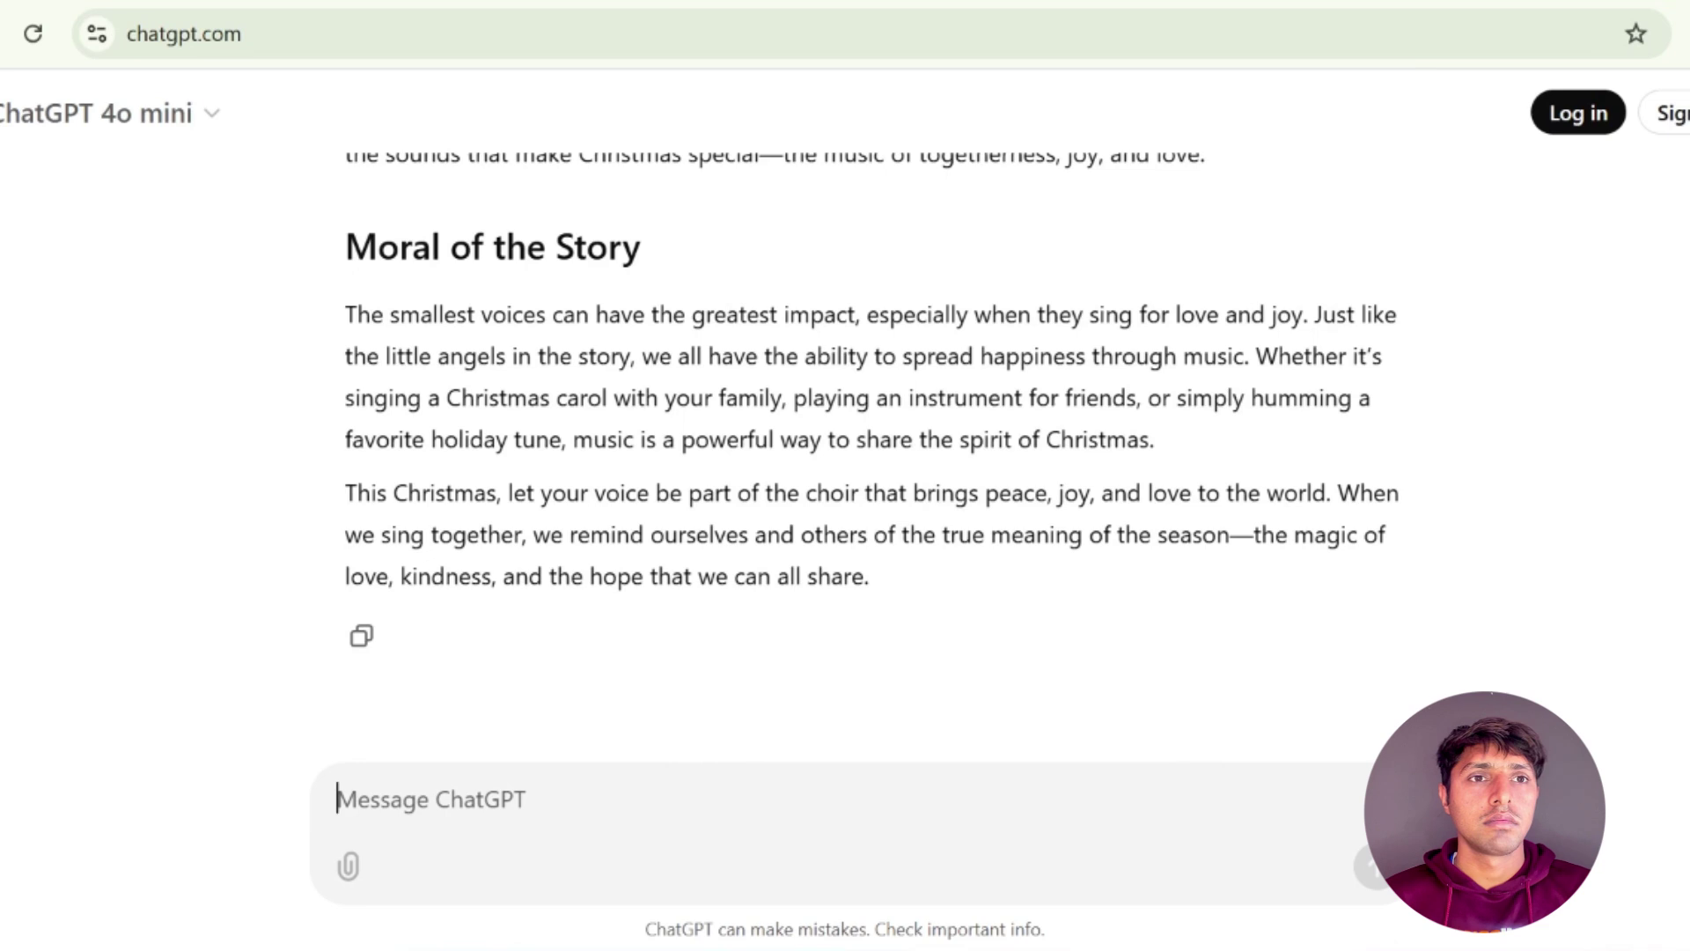
right_click(414, 814)
click(484, 465)
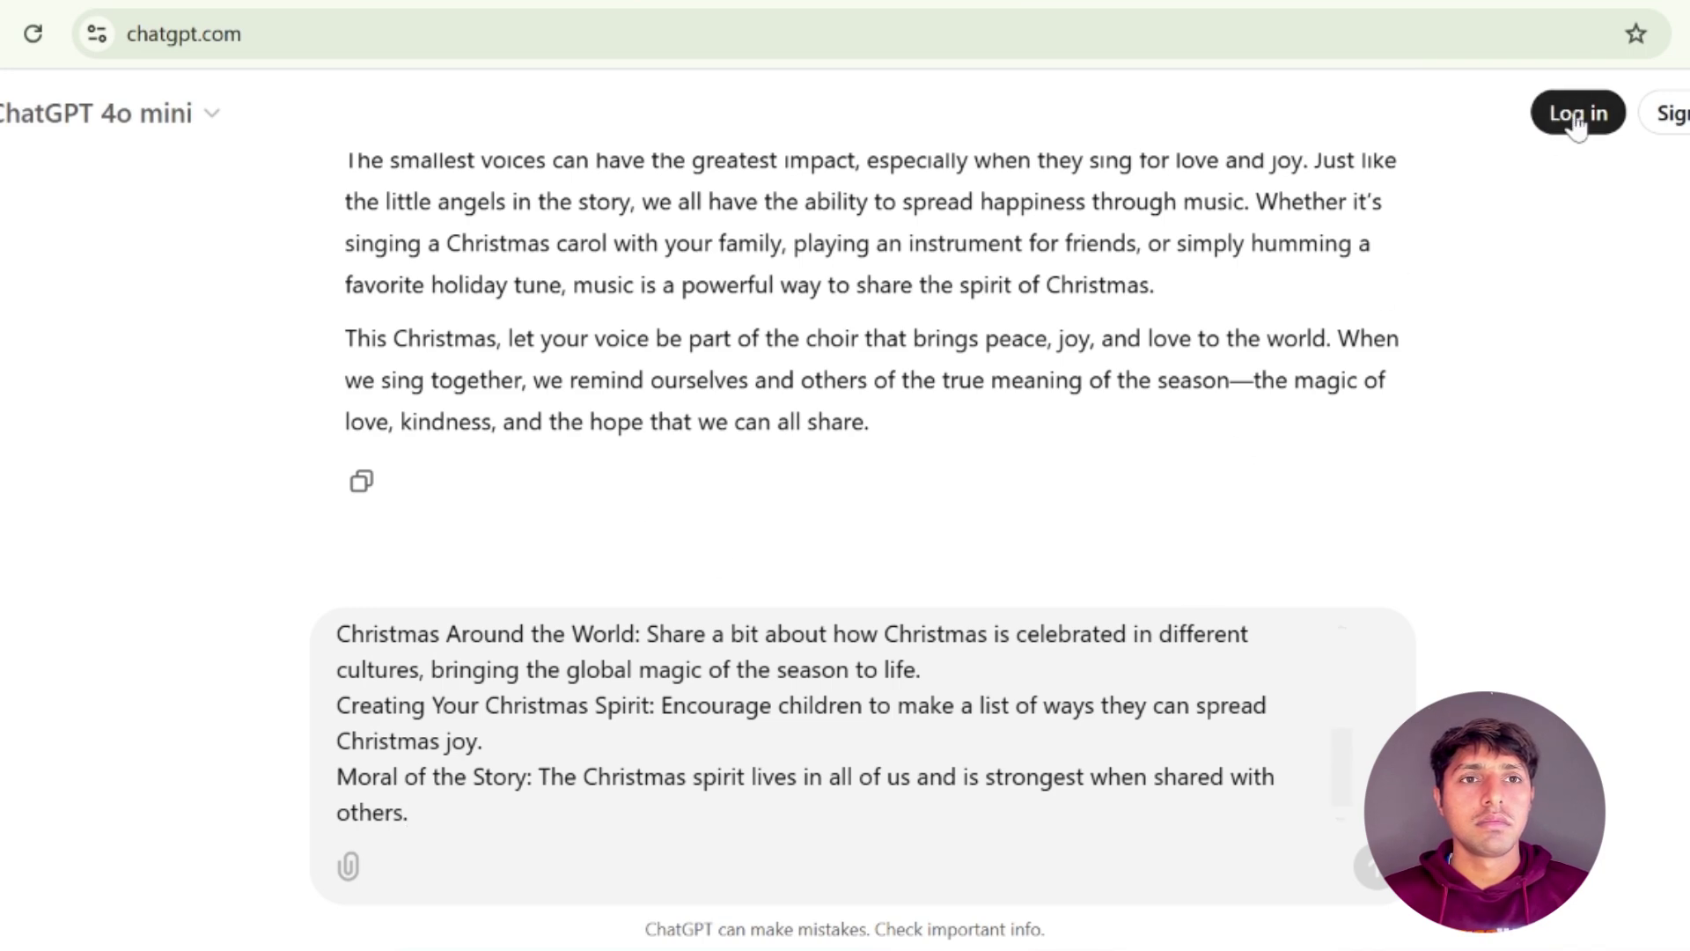
scroll(830, 517, up, 6)
scroll(827, 515, down, 3)
scroll(828, 515, down, 3)
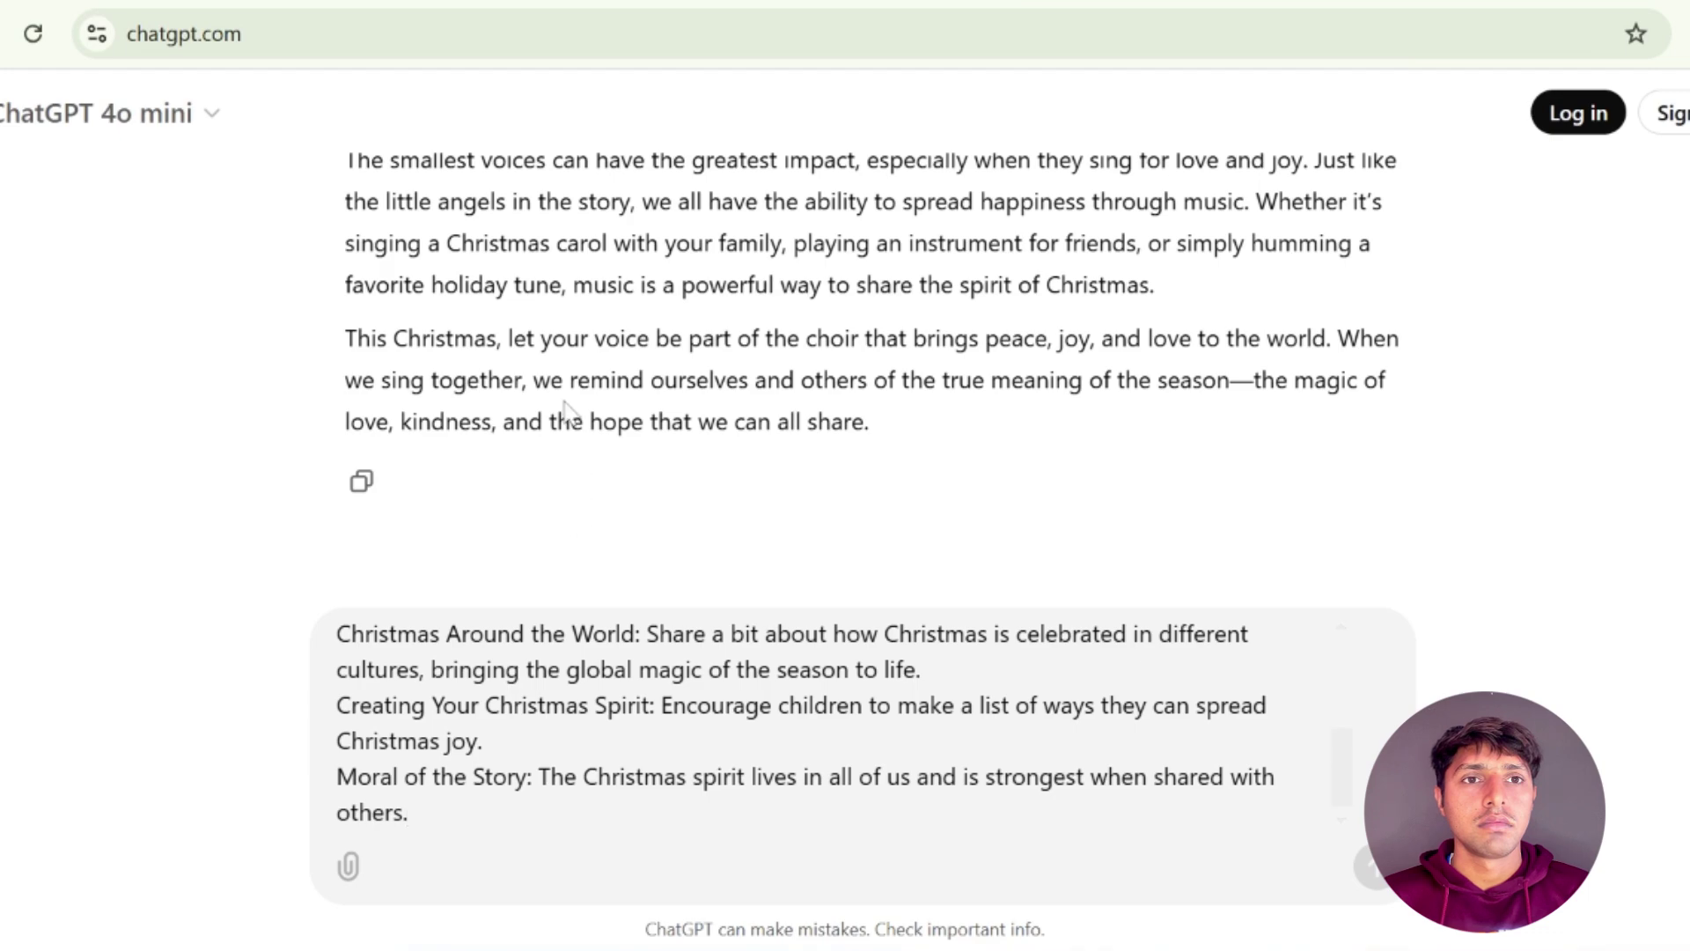
scroll(571, 537, up, 20)
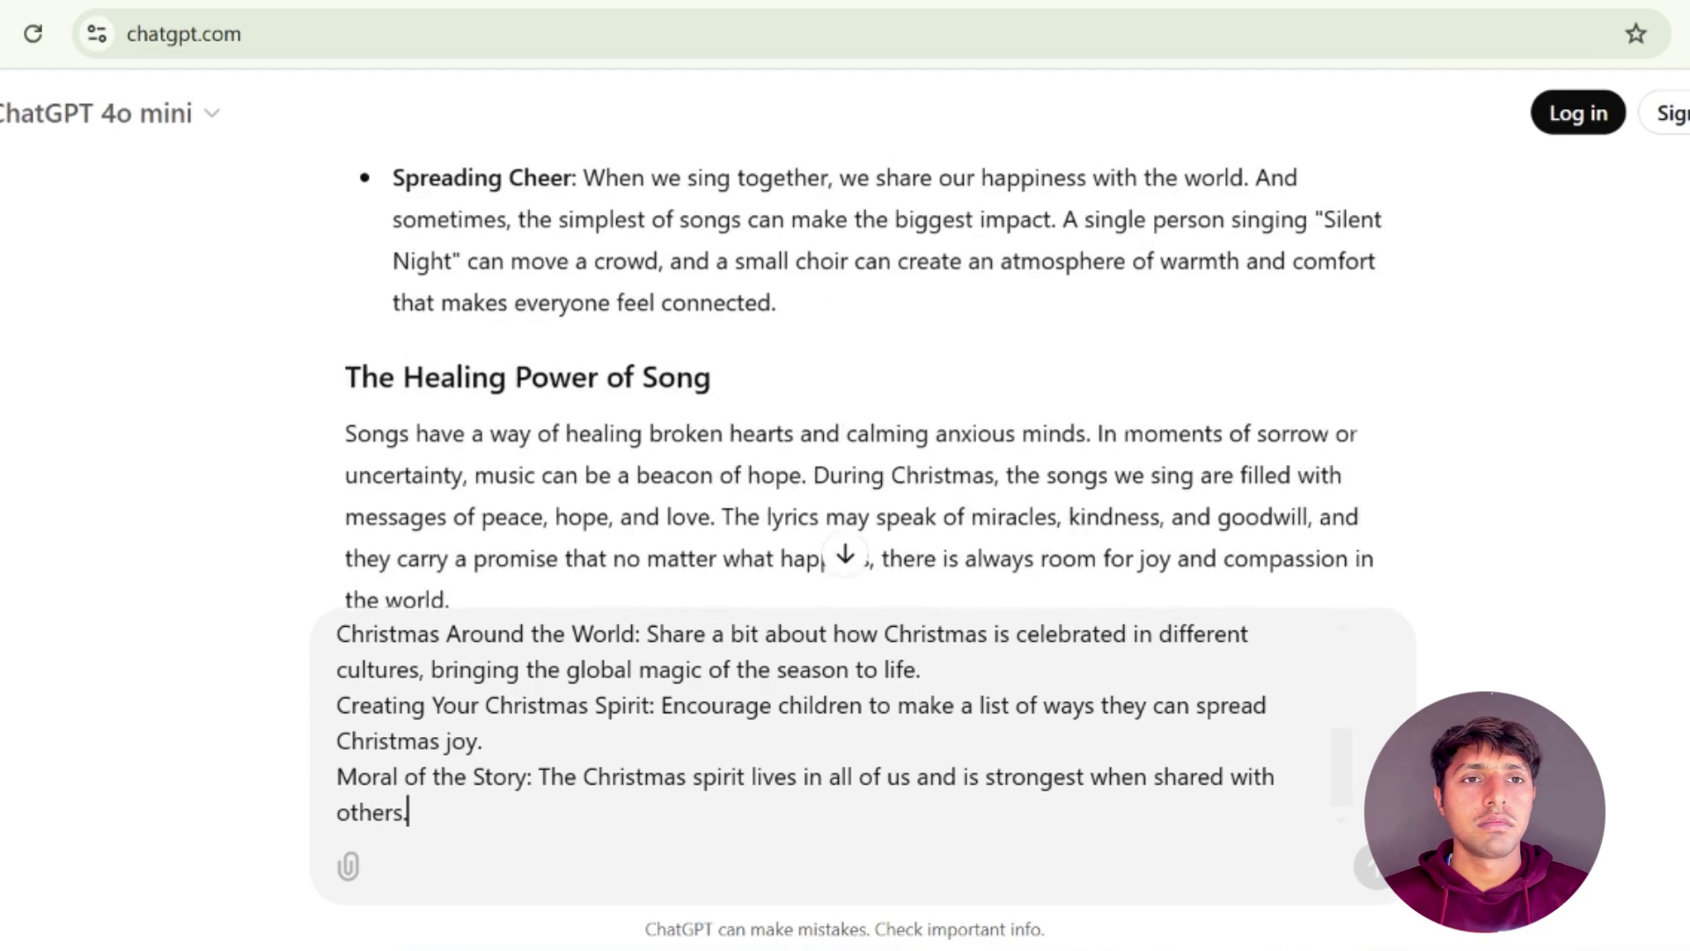
scroll(867, 378, up, 20)
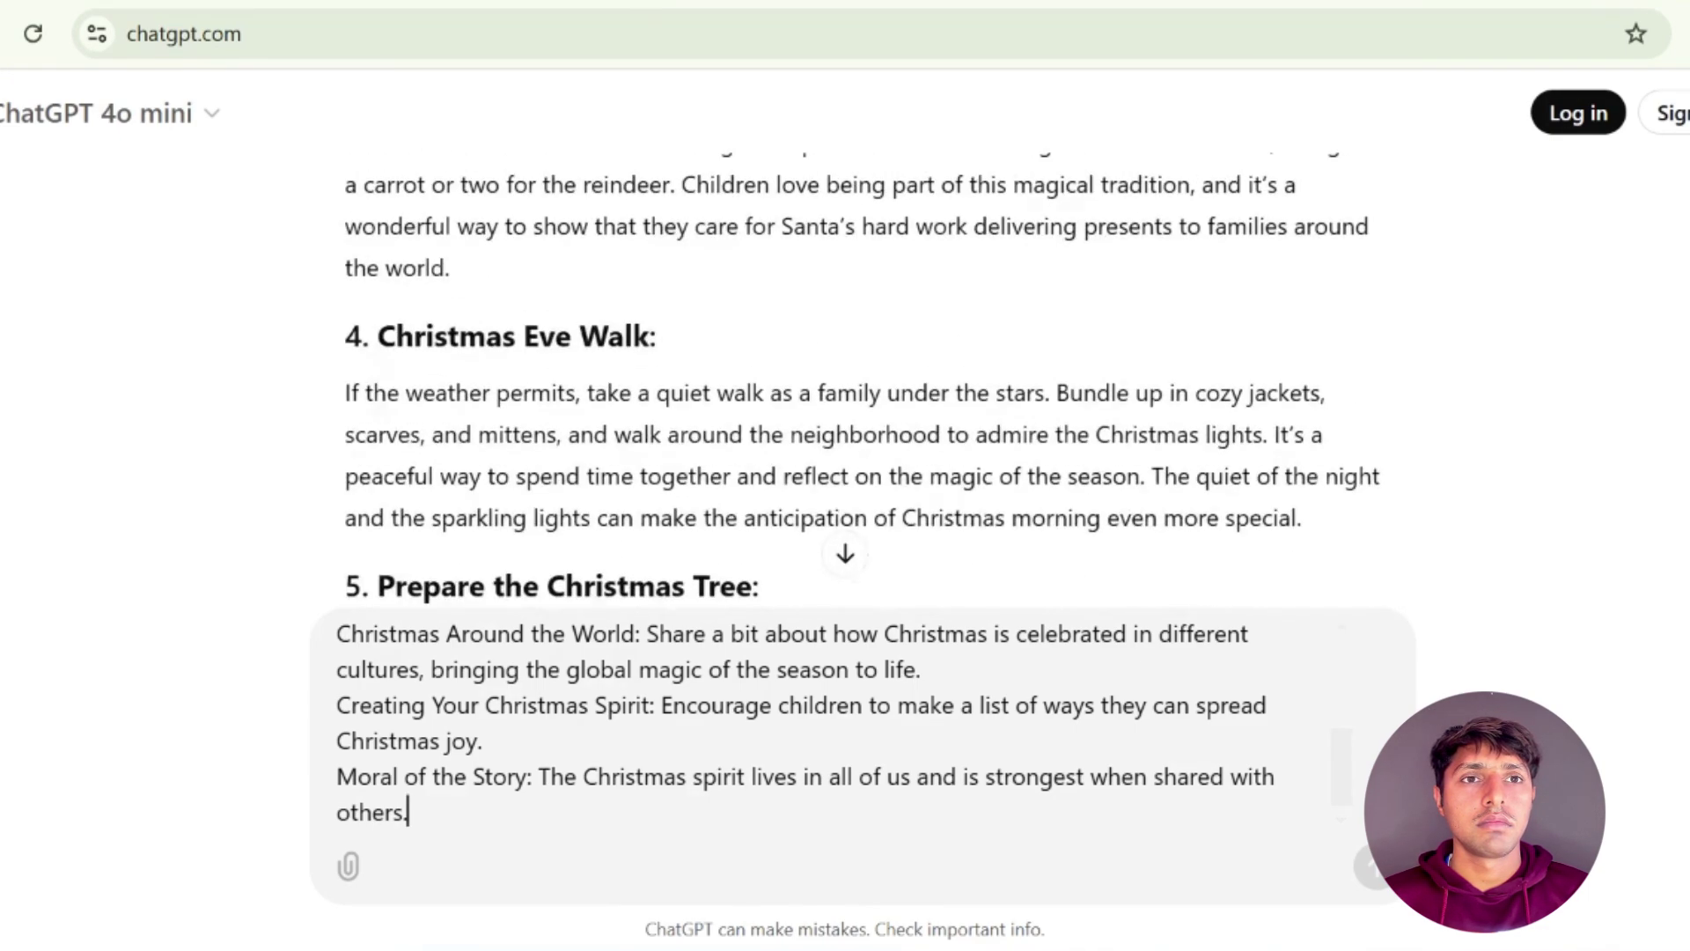
Select the whole re-pasted Chapter 10 outline and delete it, leaving the chat message empty
key(shift+Up)
key(shift+Up)
key(shift+Up)
key(shift+Up)
key(shift+Up)
key(shift+Up)
key(shift+Up)
key(shift+Up)
key(shift+Up)
key(shift+Up)
key(shift+Up)
key(shift+Up)
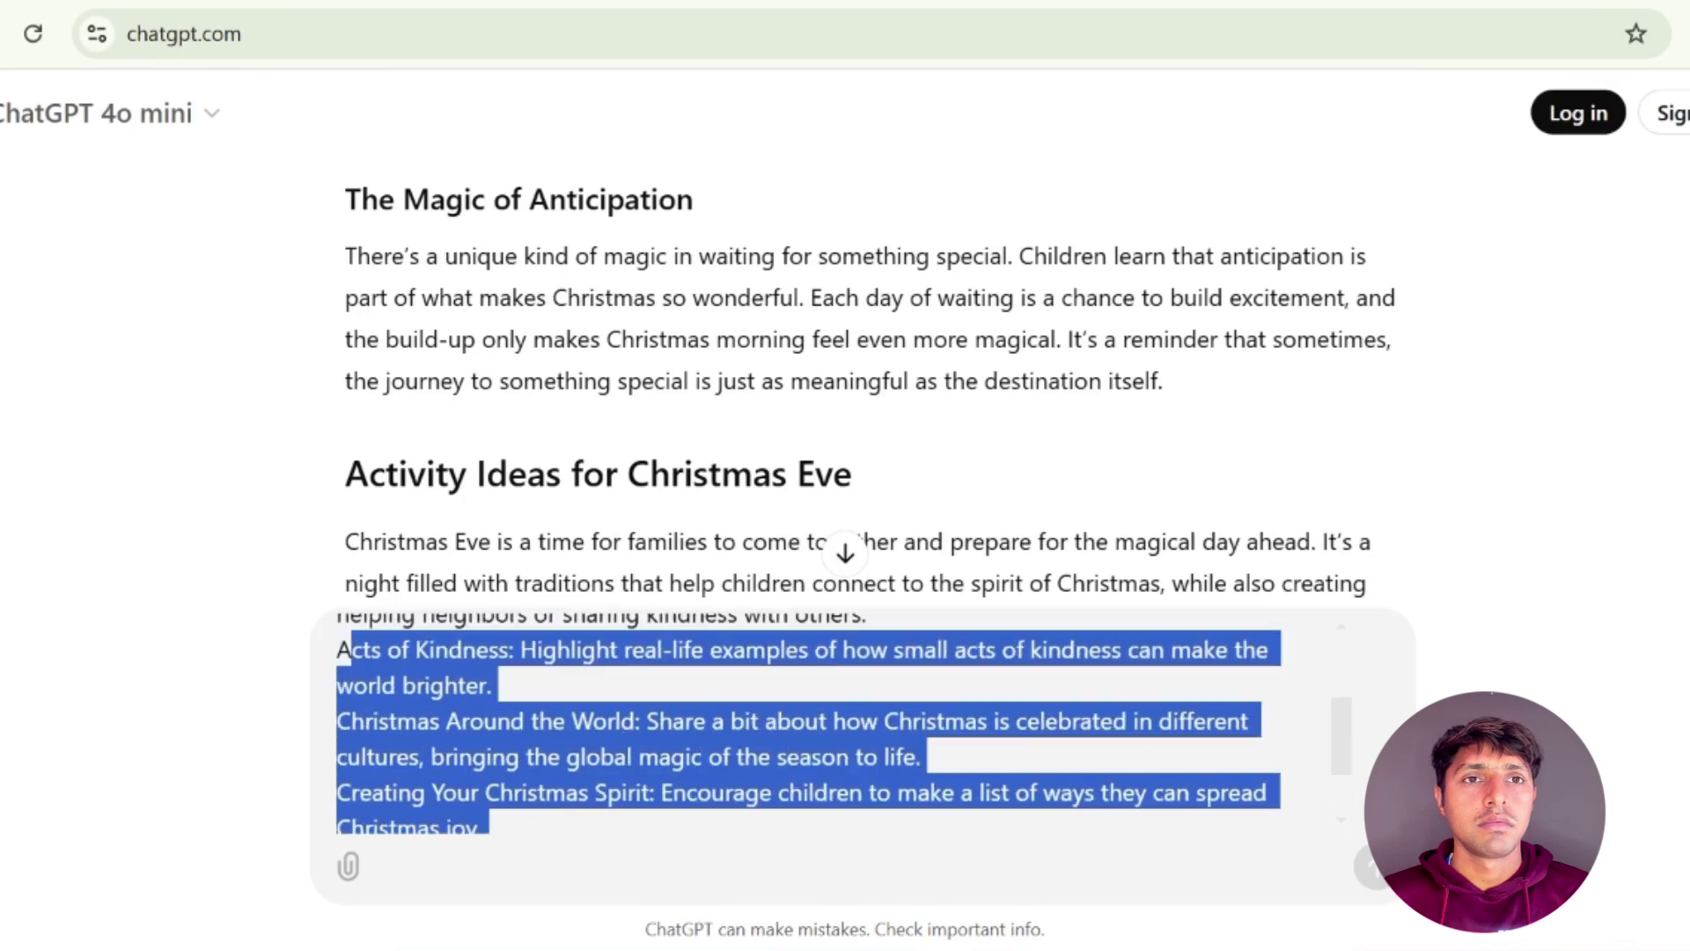
key(Right)
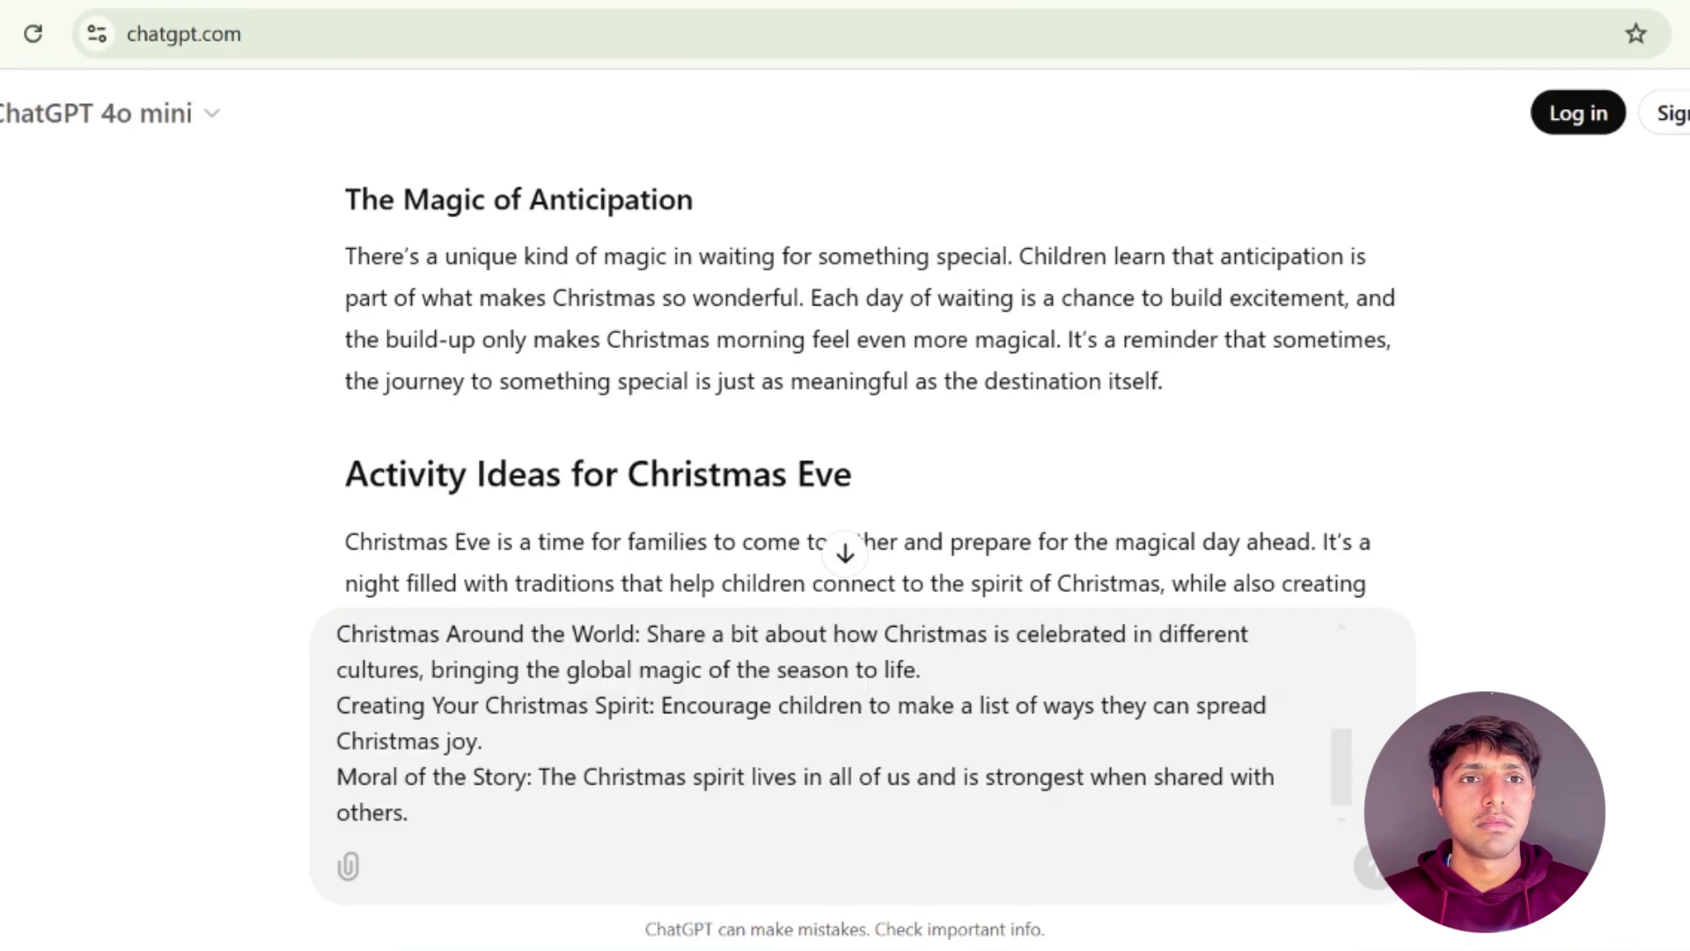
drag(409, 811, 322, 584)
key(BackSpace)
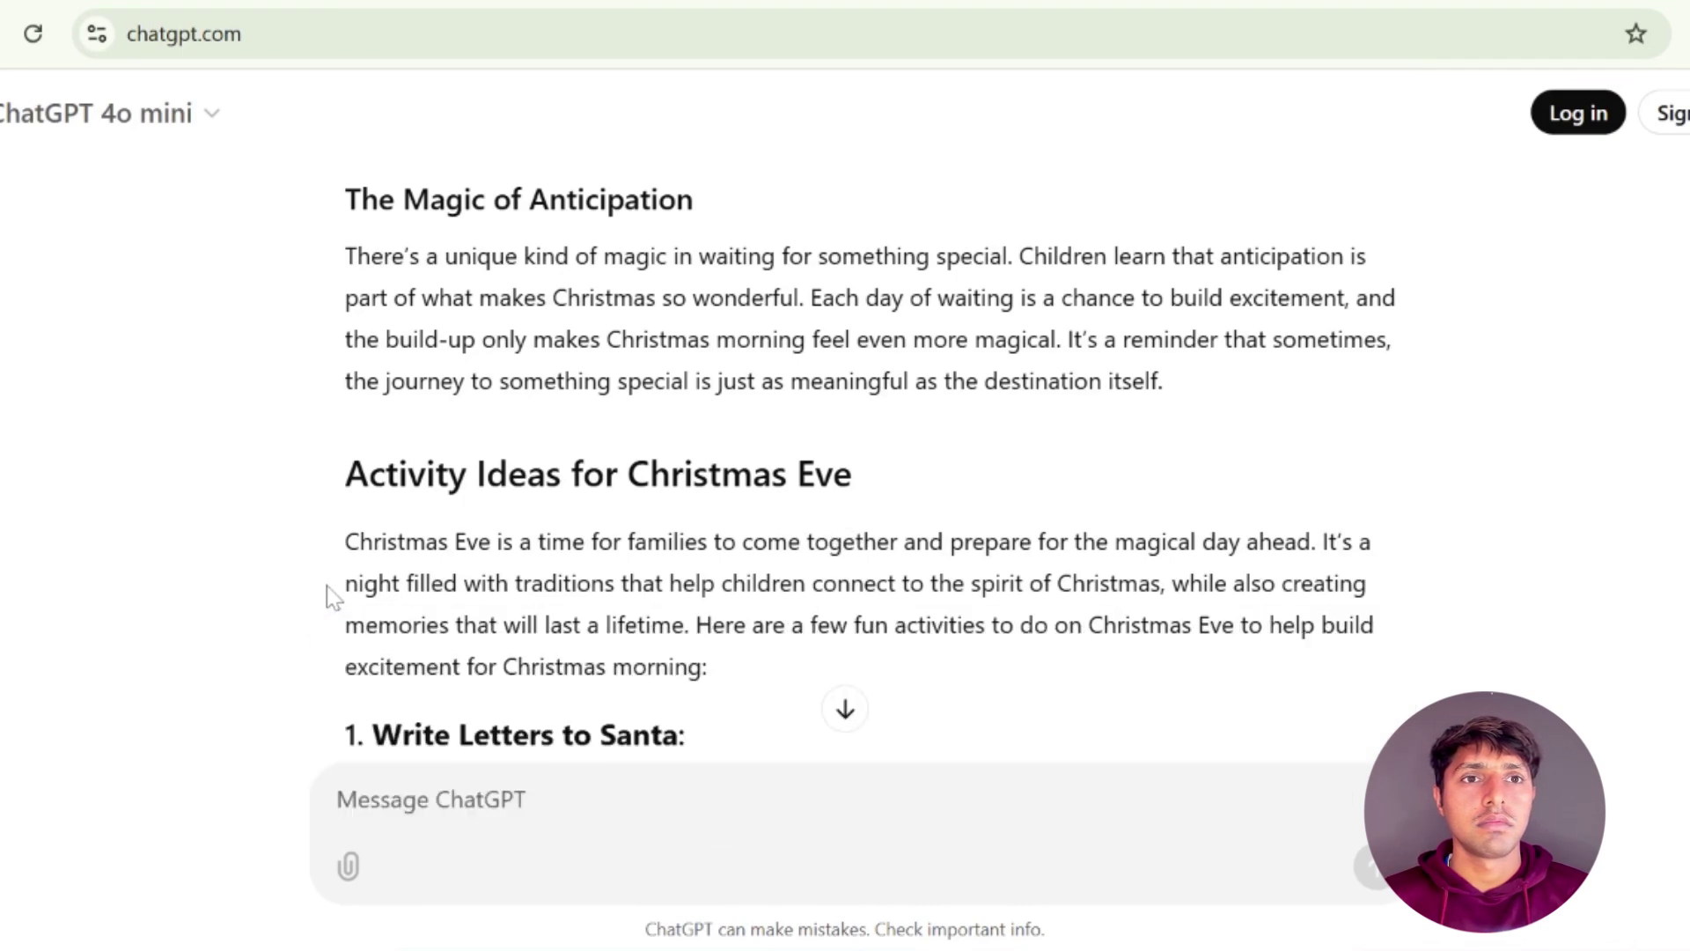
Switch to WPS Office and create a new blank Docs document
scroll(451, 613, up, 20)
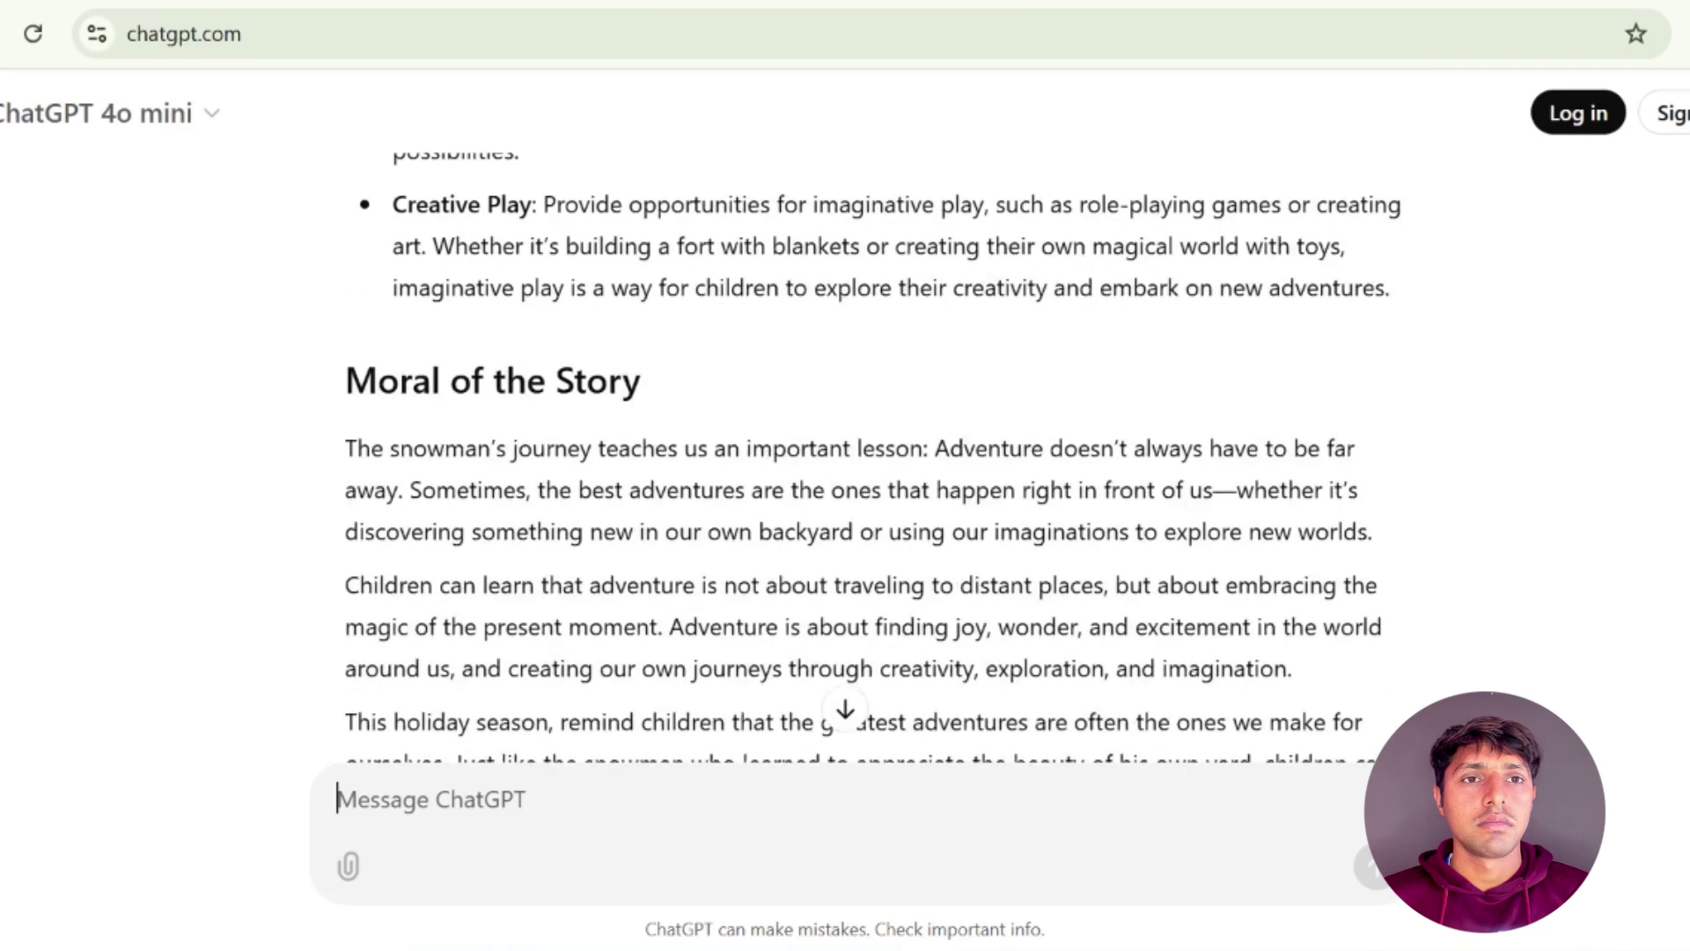
click(903, 949)
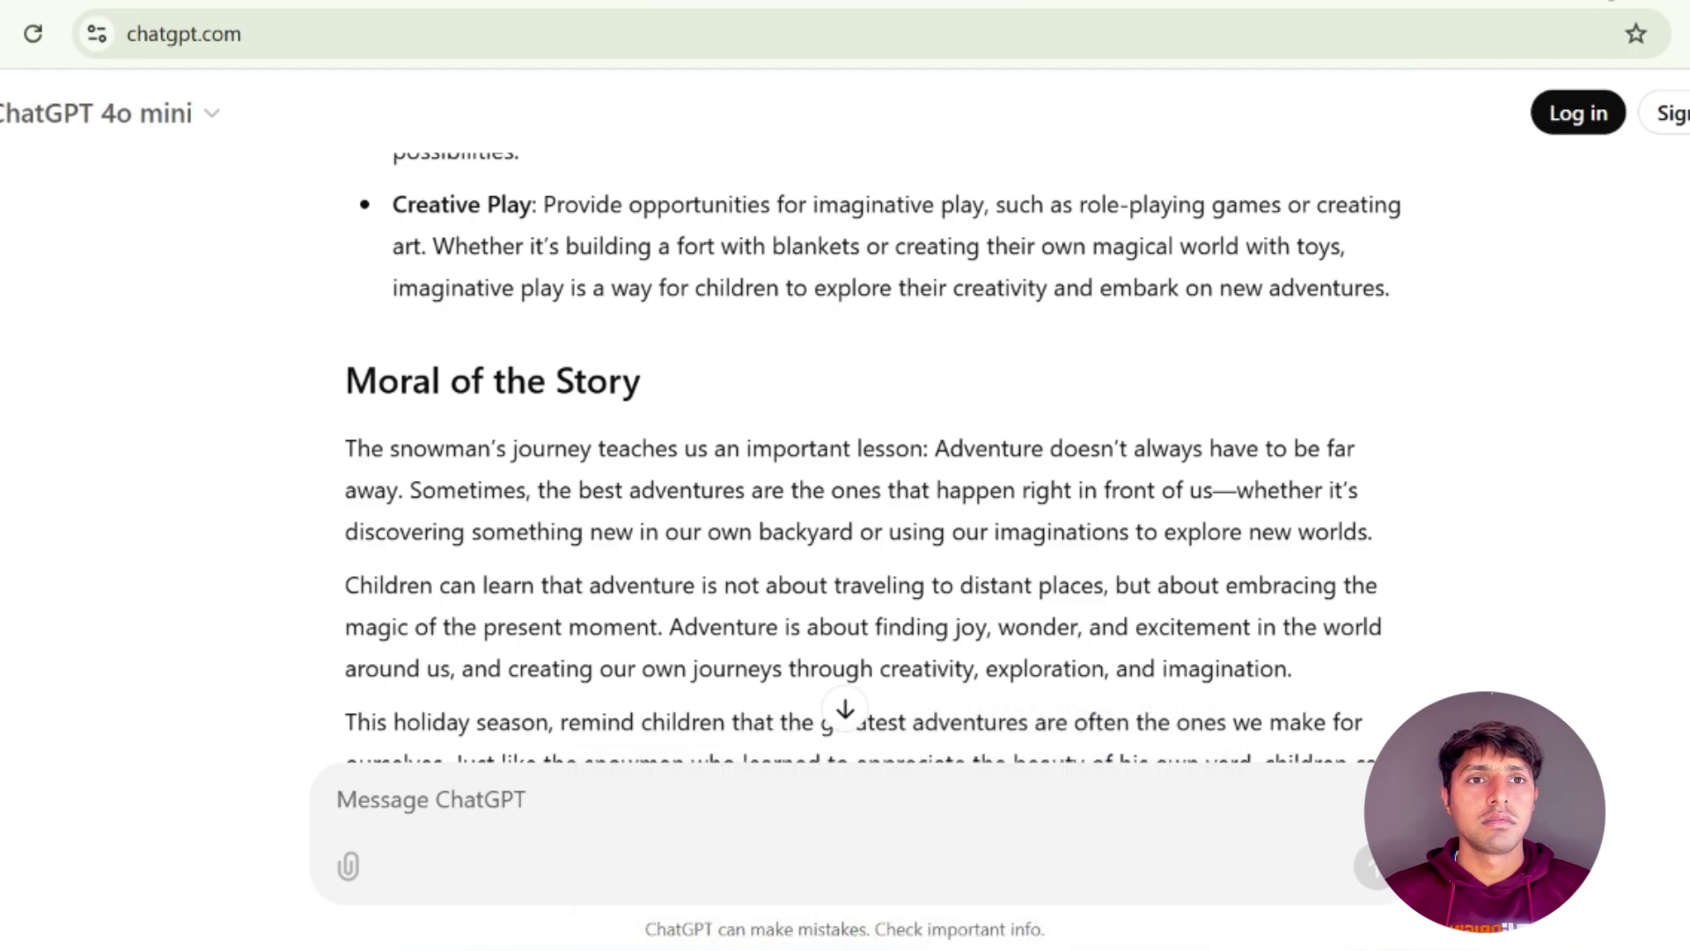
key(alt+Tab)
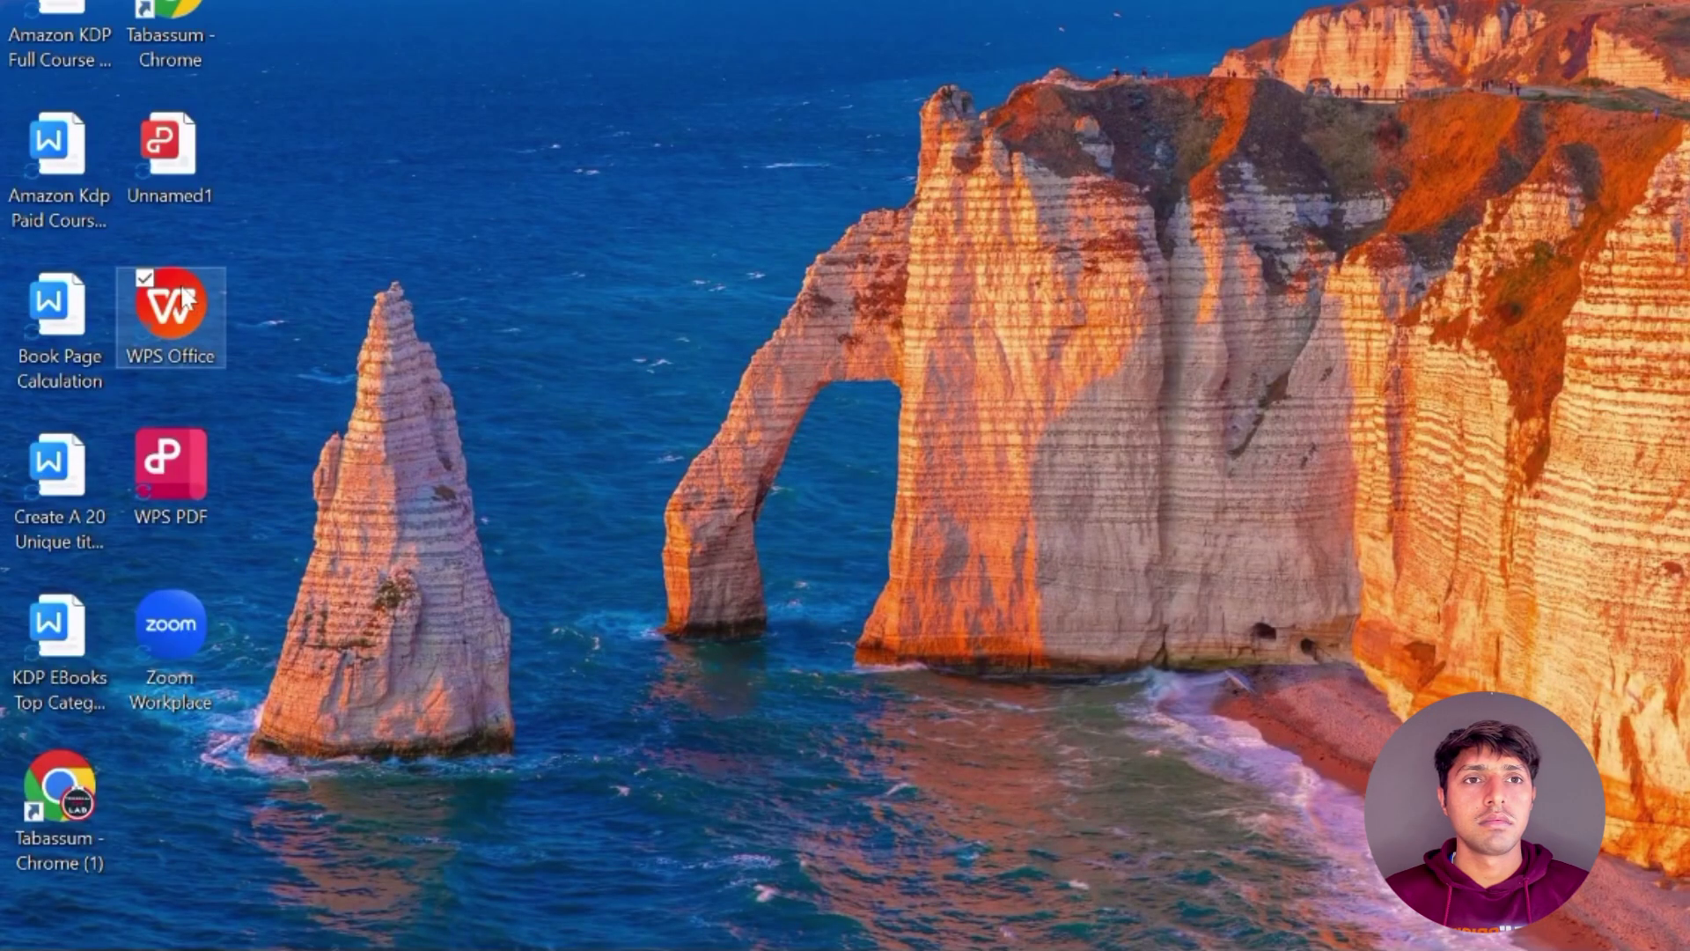
double_click(170, 304)
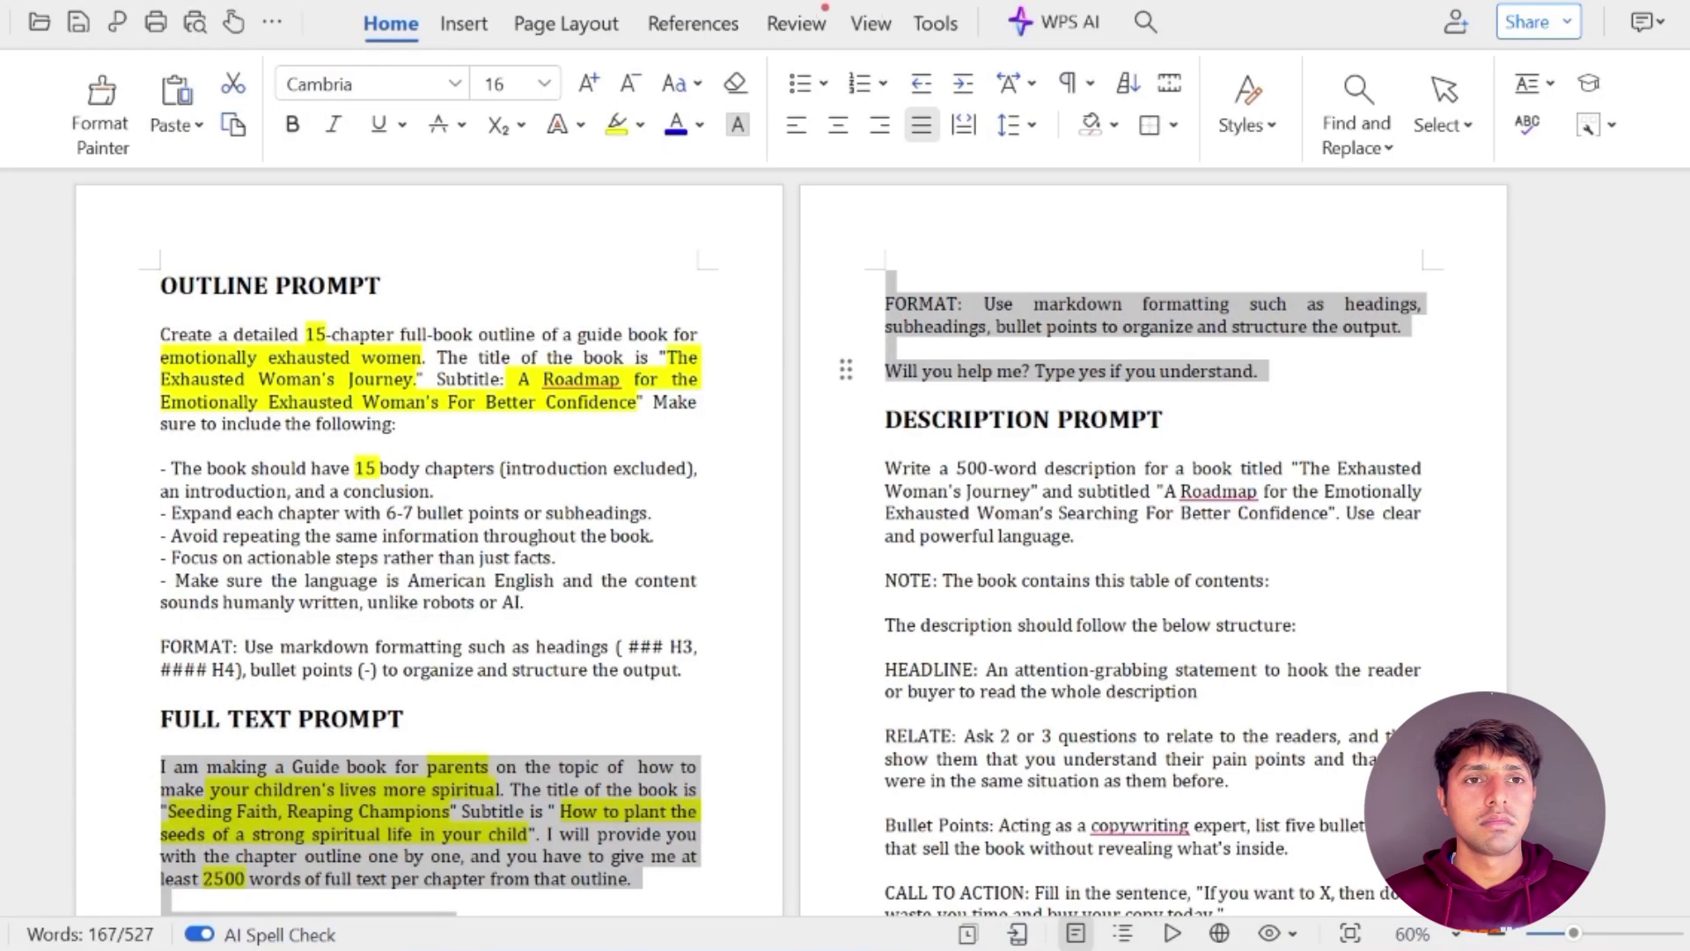
key(ctrl+n)
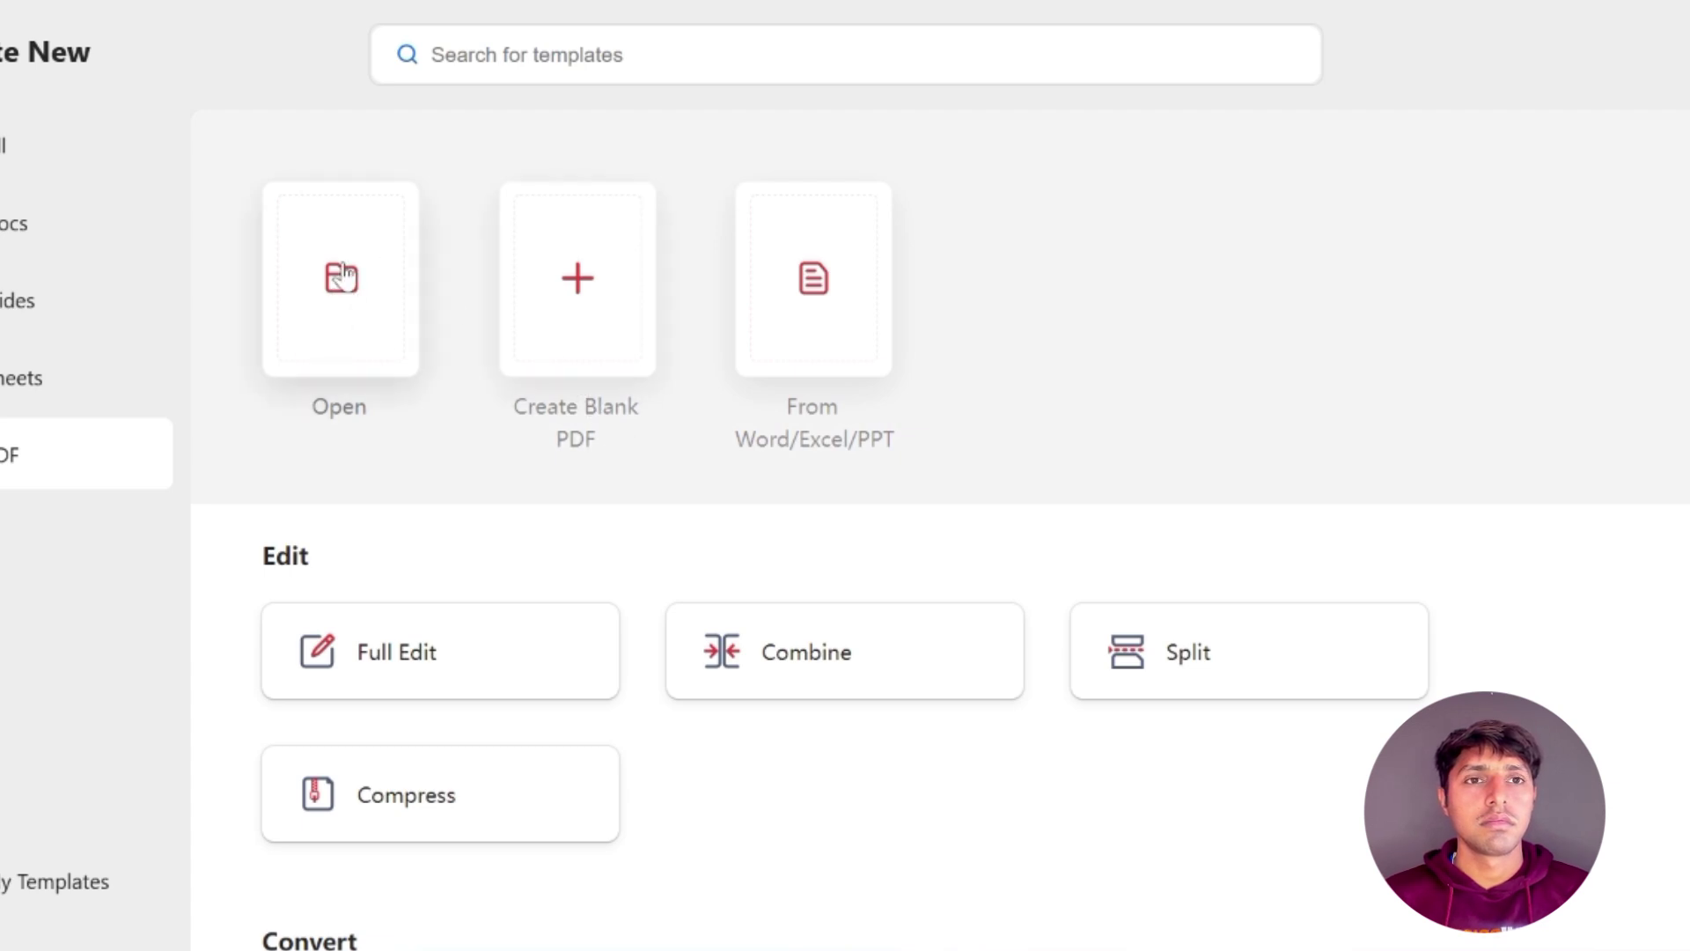
click(9, 231)
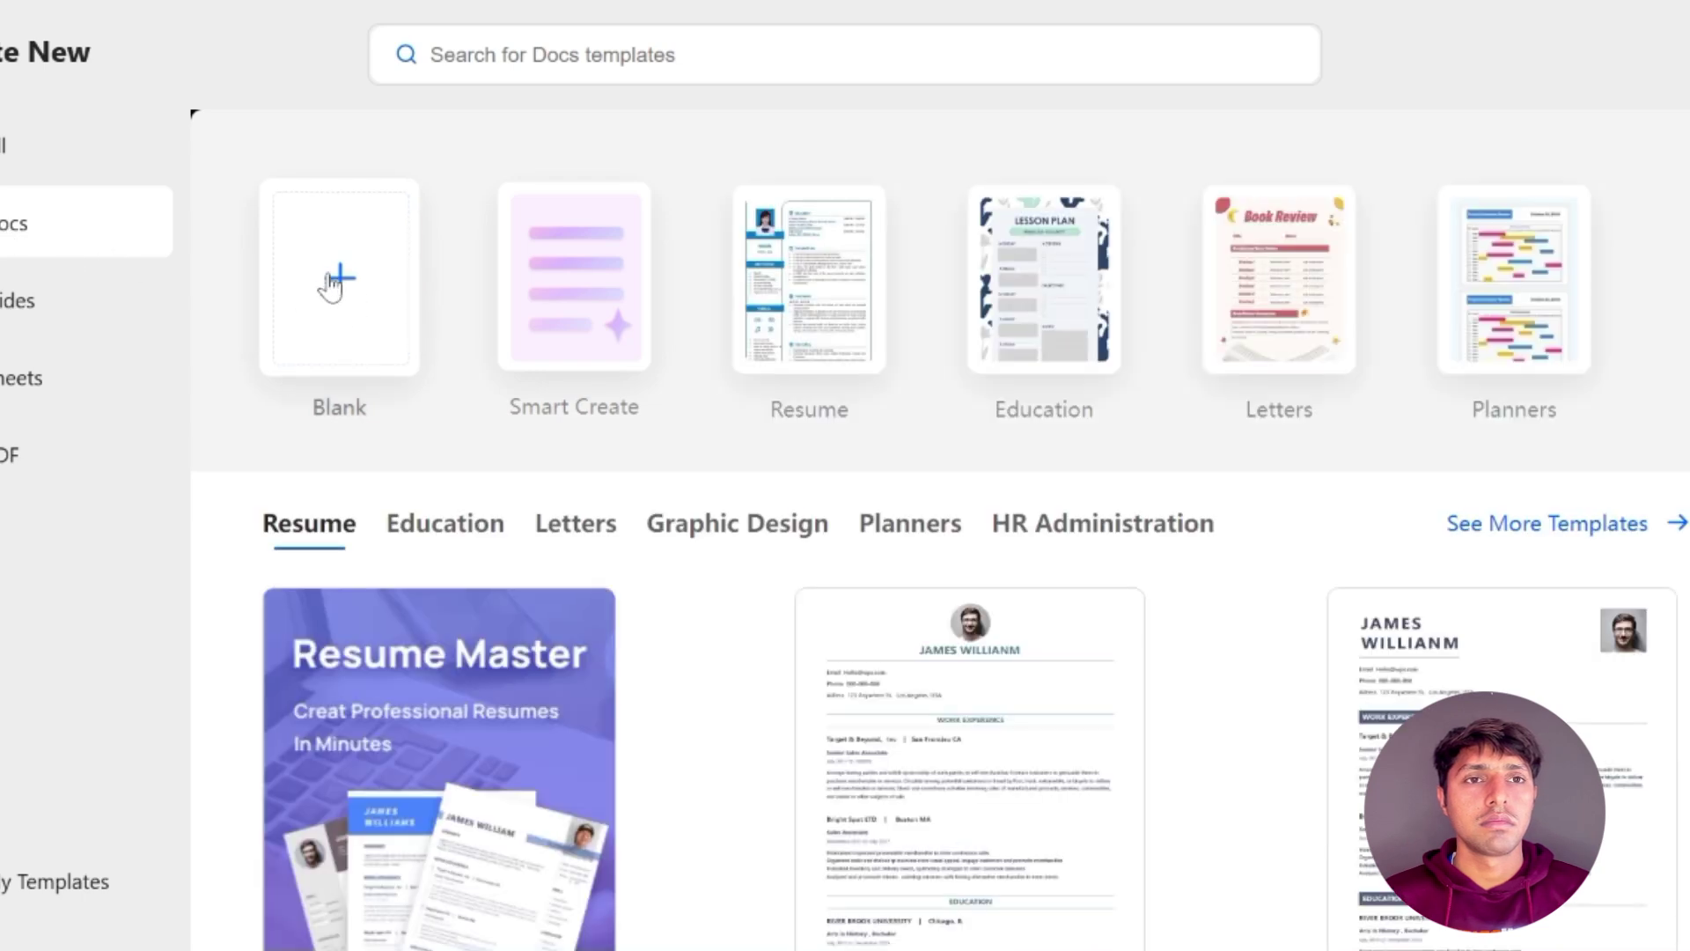
click(335, 278)
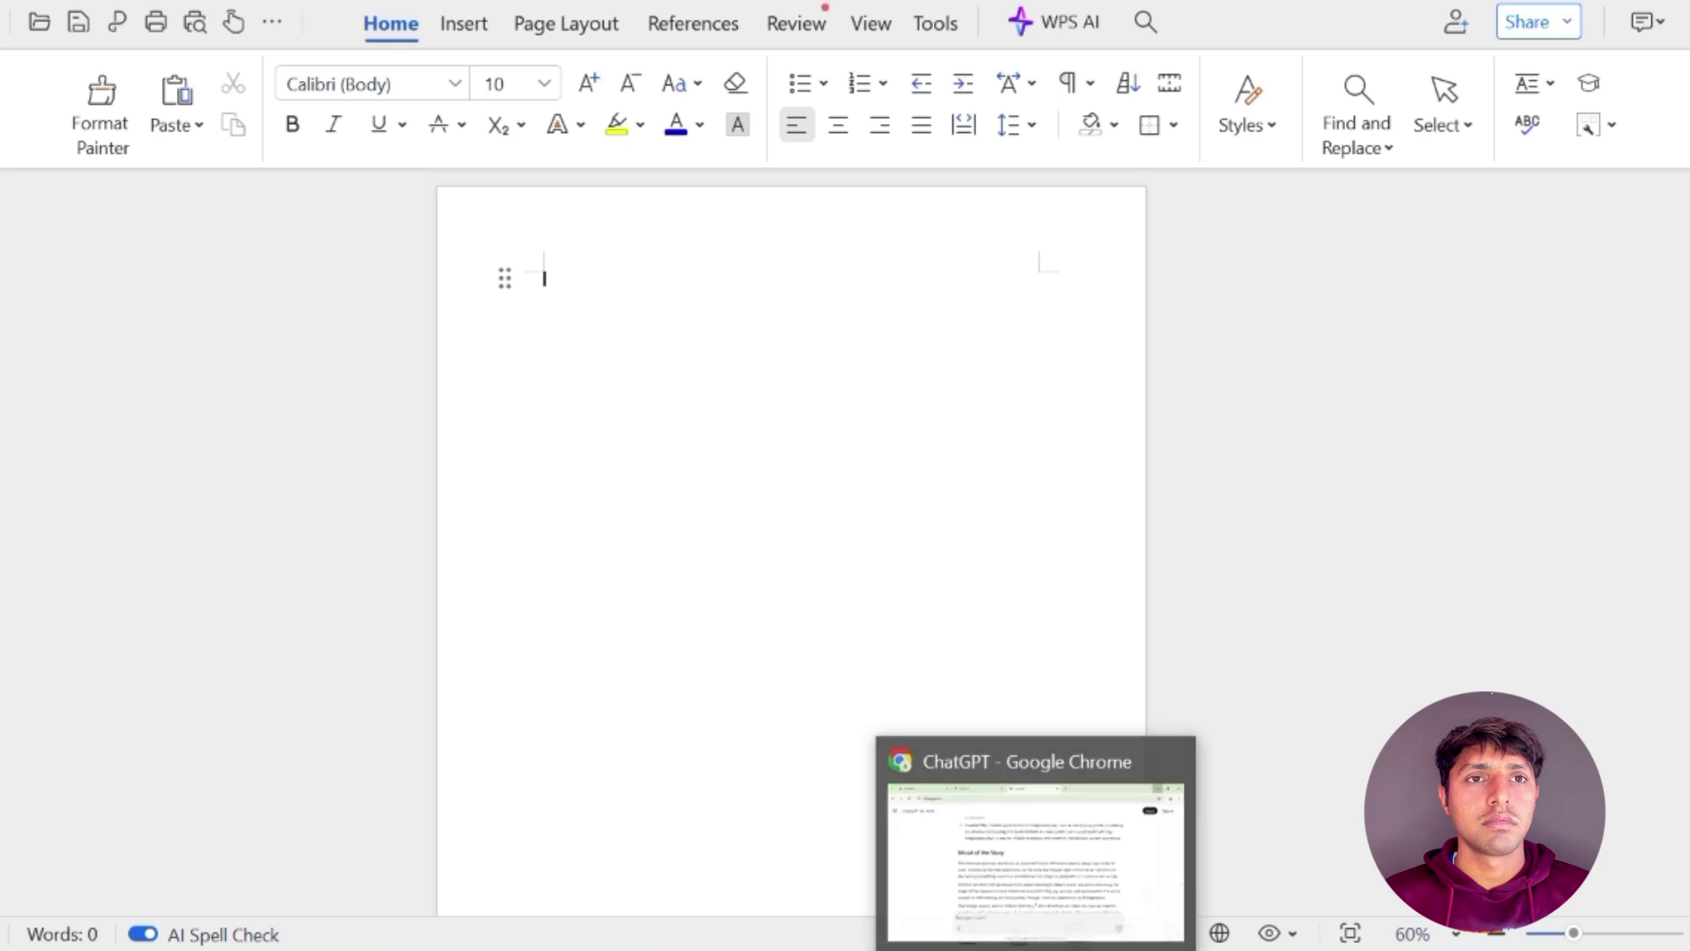
Switch to the ChatGPT conversation and review the generated introduction and Chapter 1, highlighting Chapter 1's Moral of the Story section
click(1035, 950)
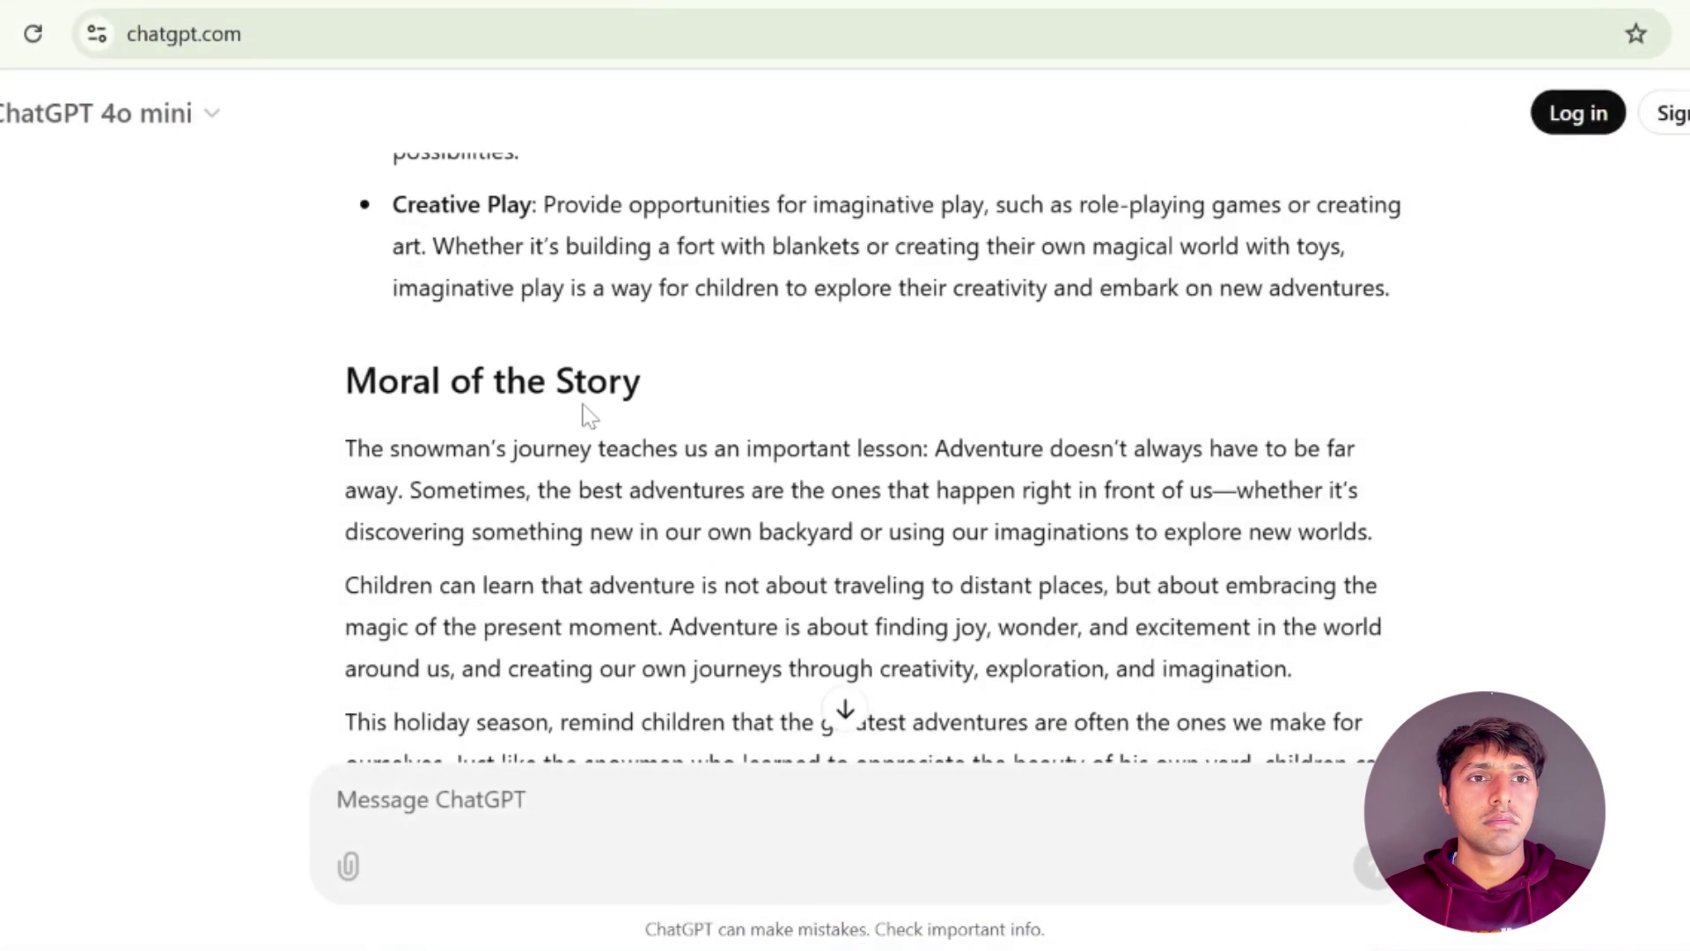
scroll(586, 414, up, 10)
scroll(586, 415, up, 20)
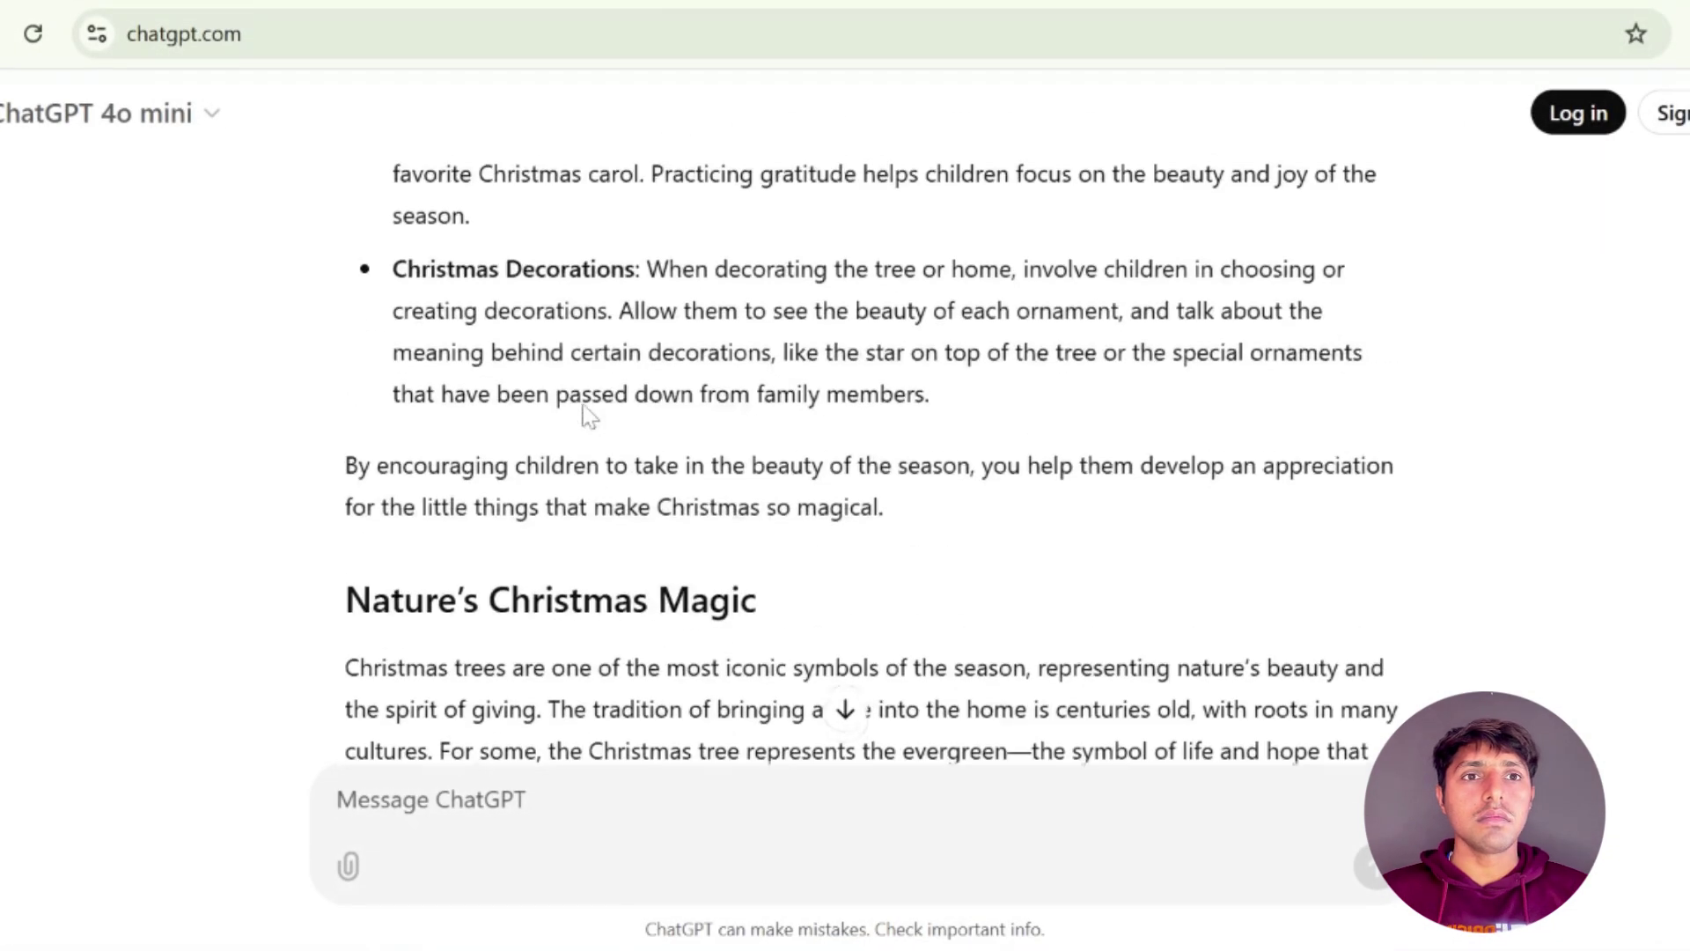
scroll(585, 414, up, 5)
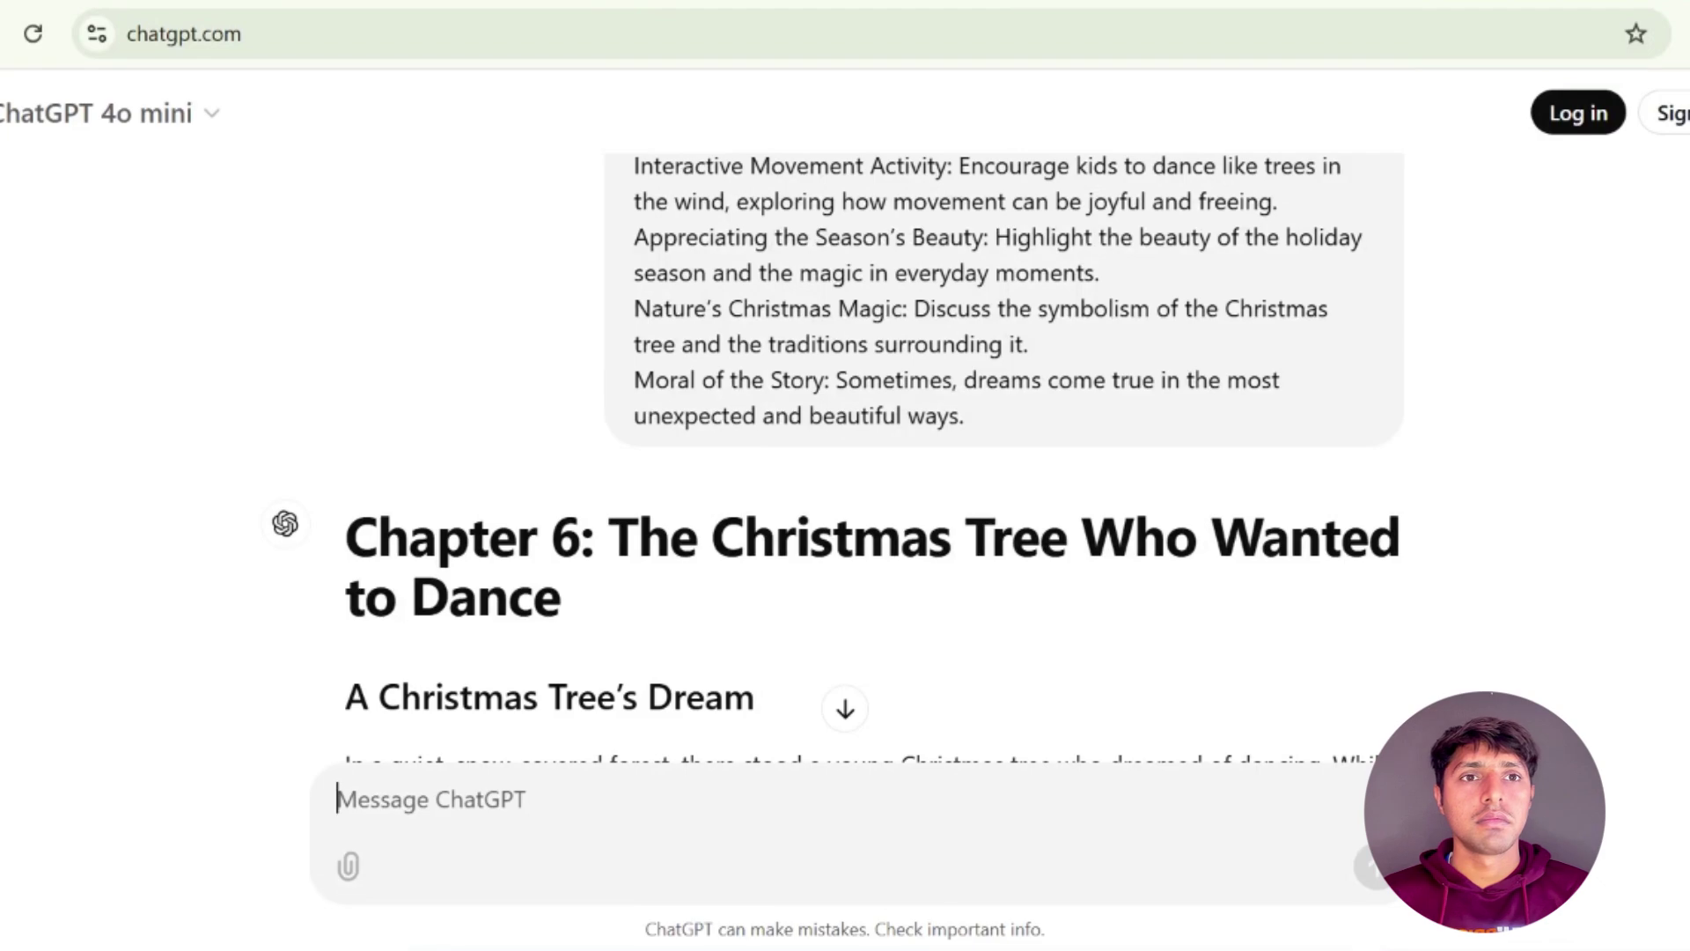
scroll(853, 458, up, 10)
scroll(854, 458, down, 10)
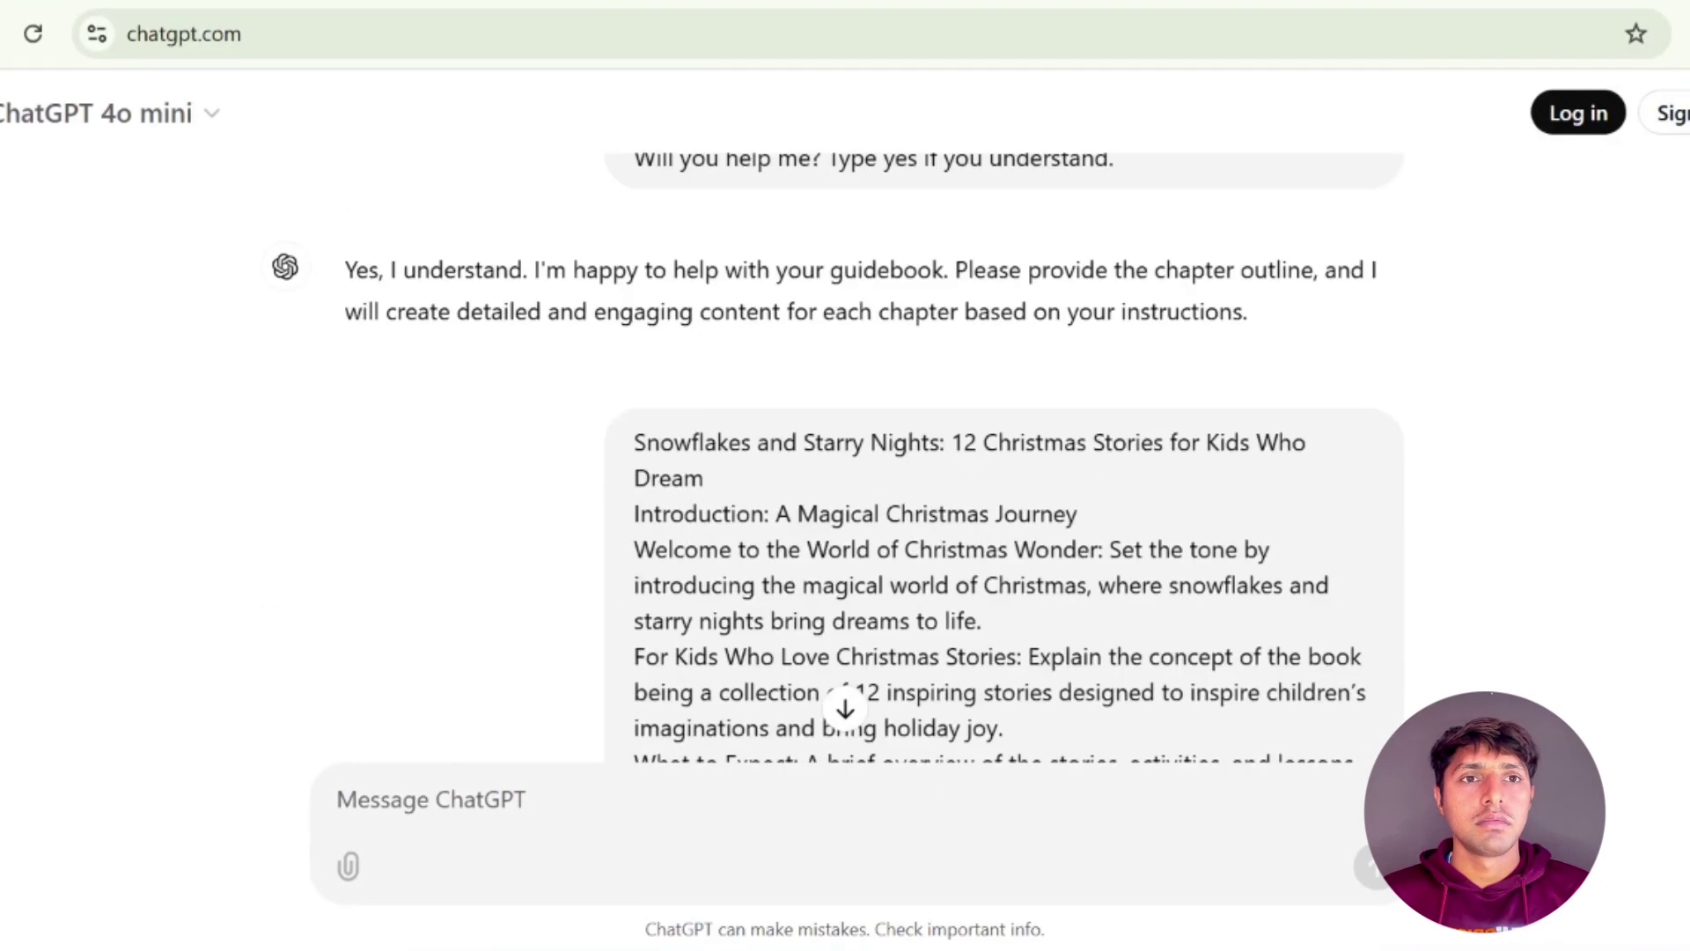
scroll(853, 458, down, 20)
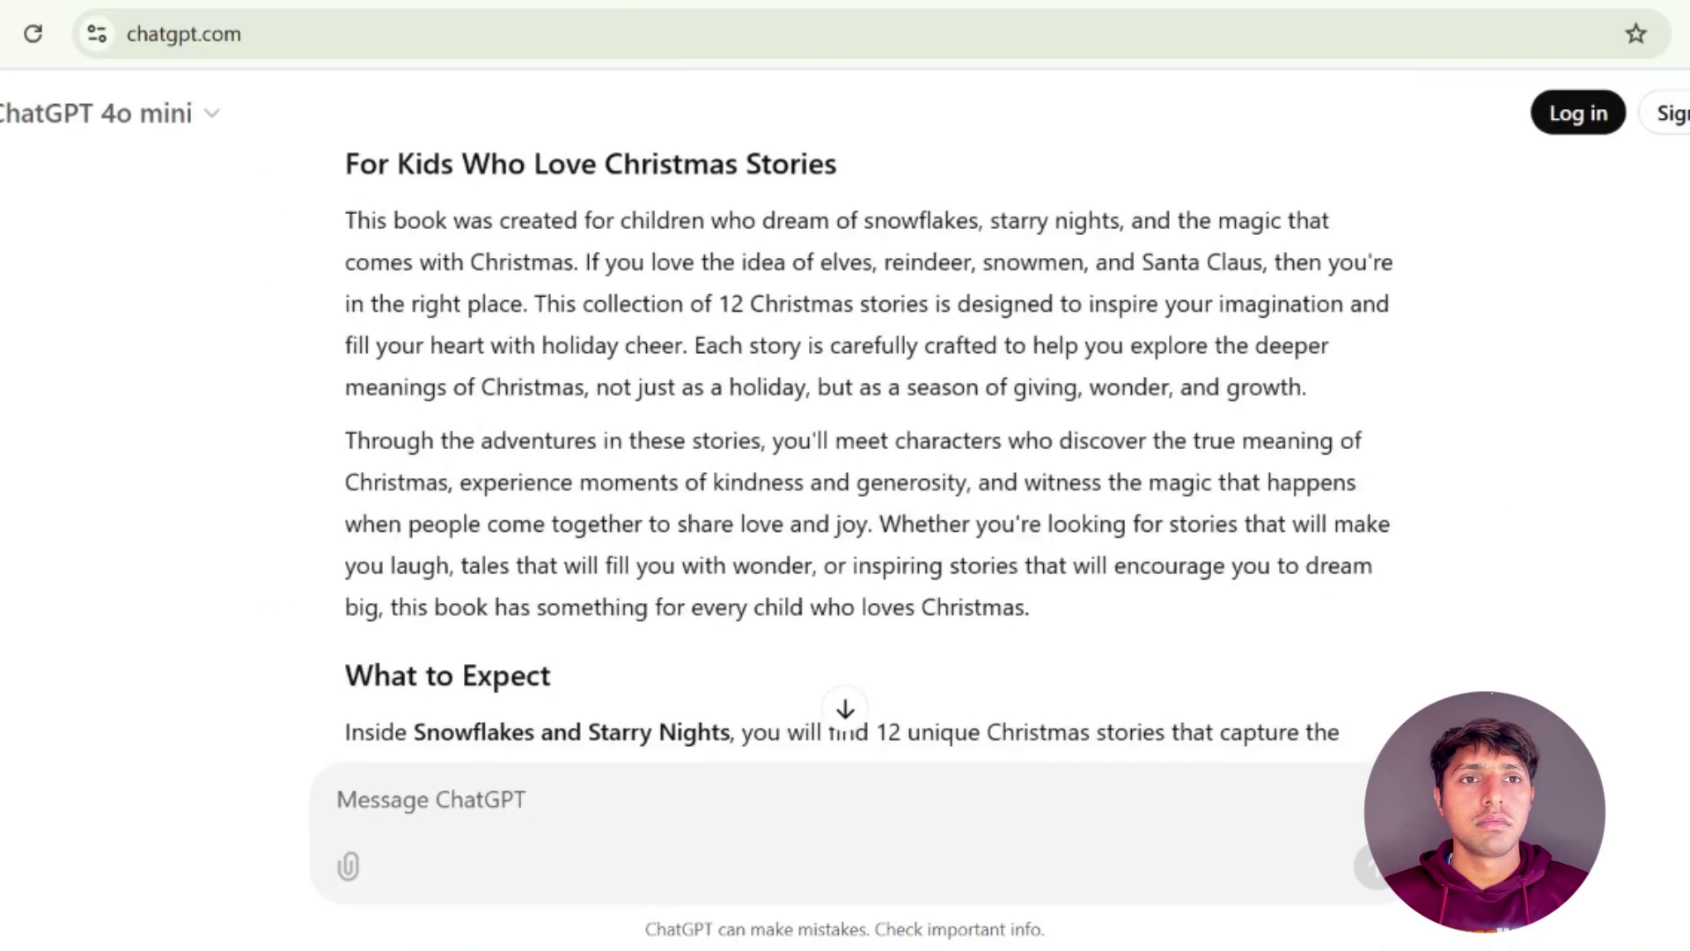
scroll(519, 537, down, 15)
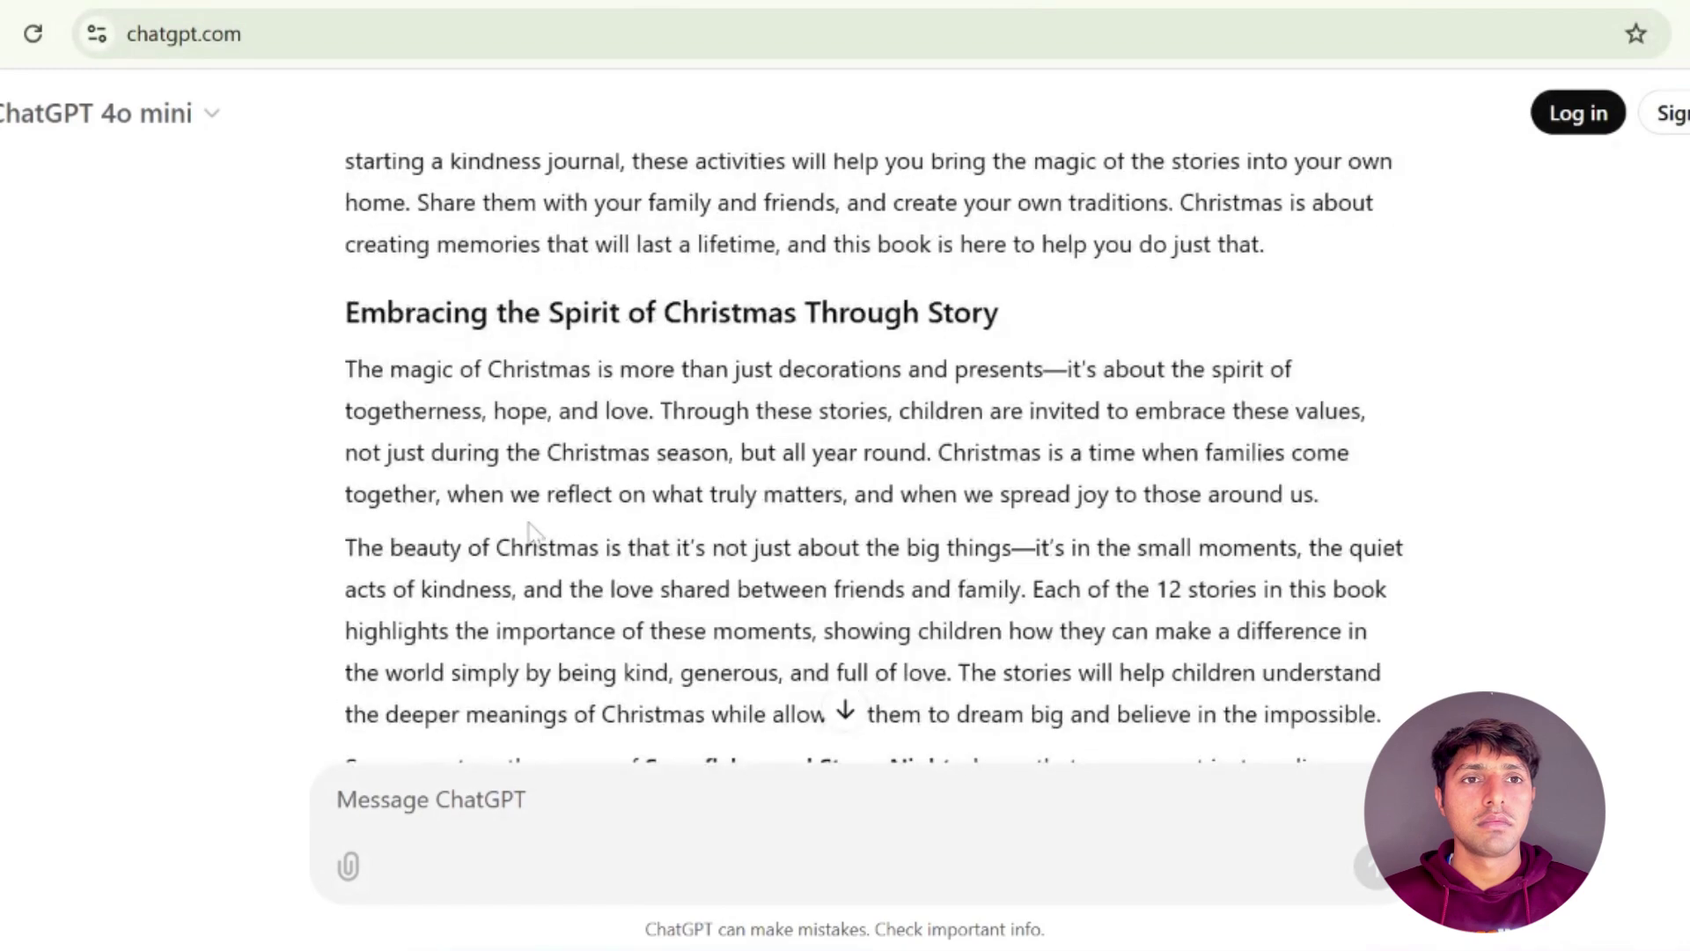
scroll(512, 535, up, 9)
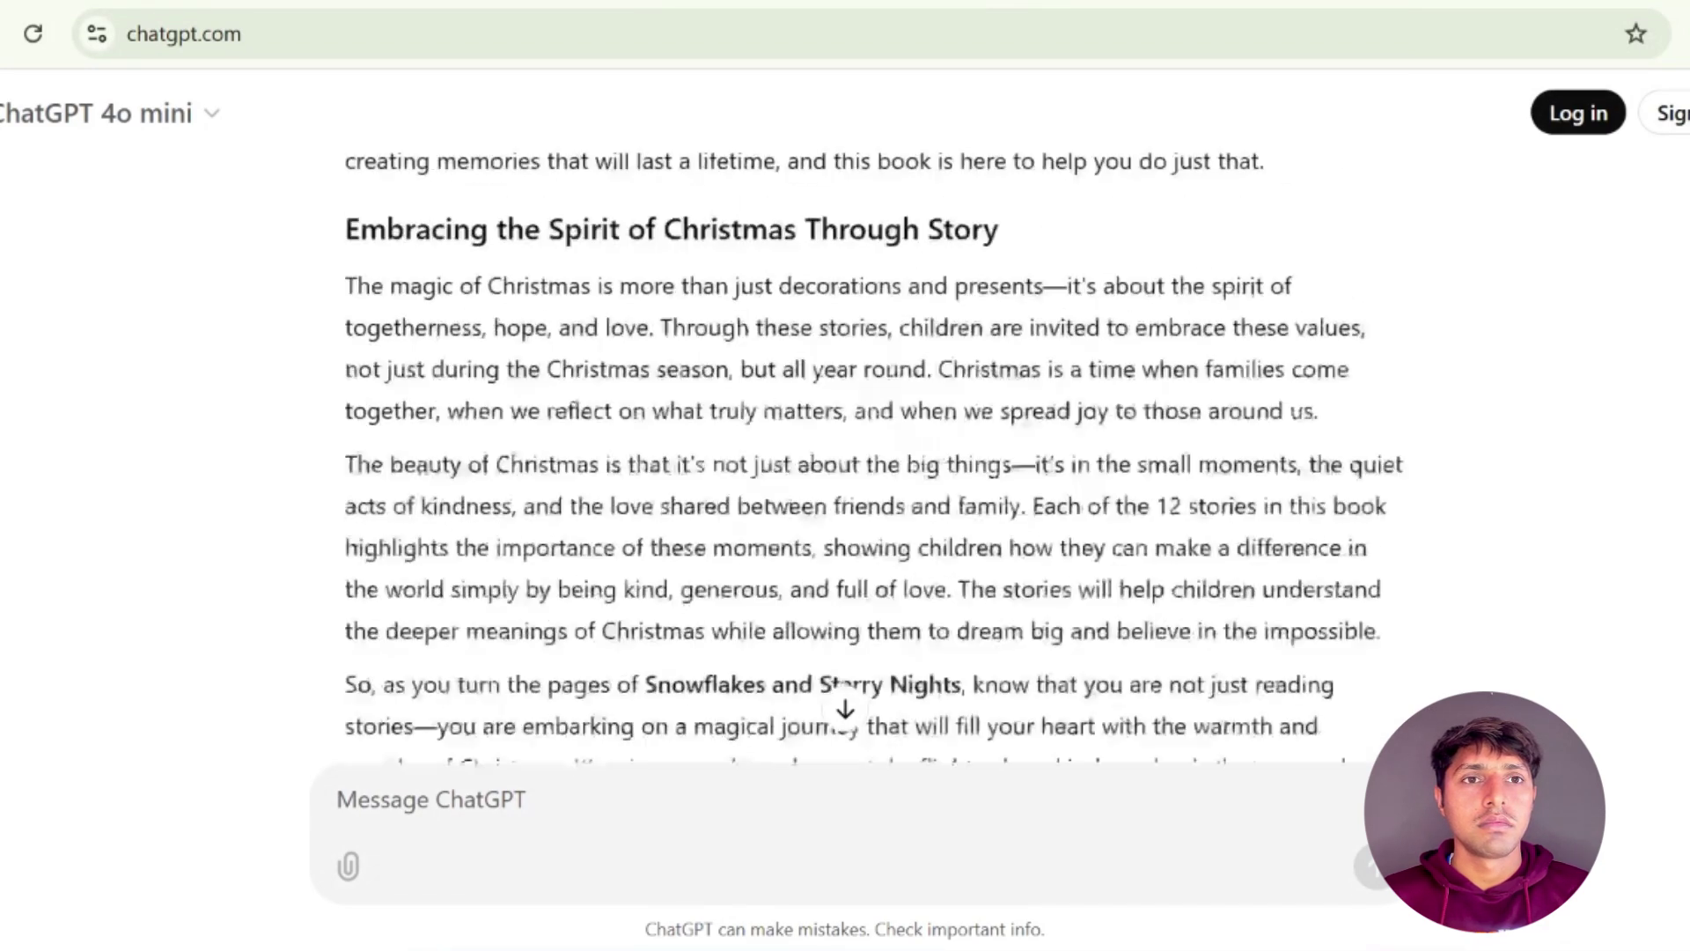
scroll(872, 457, down, 20)
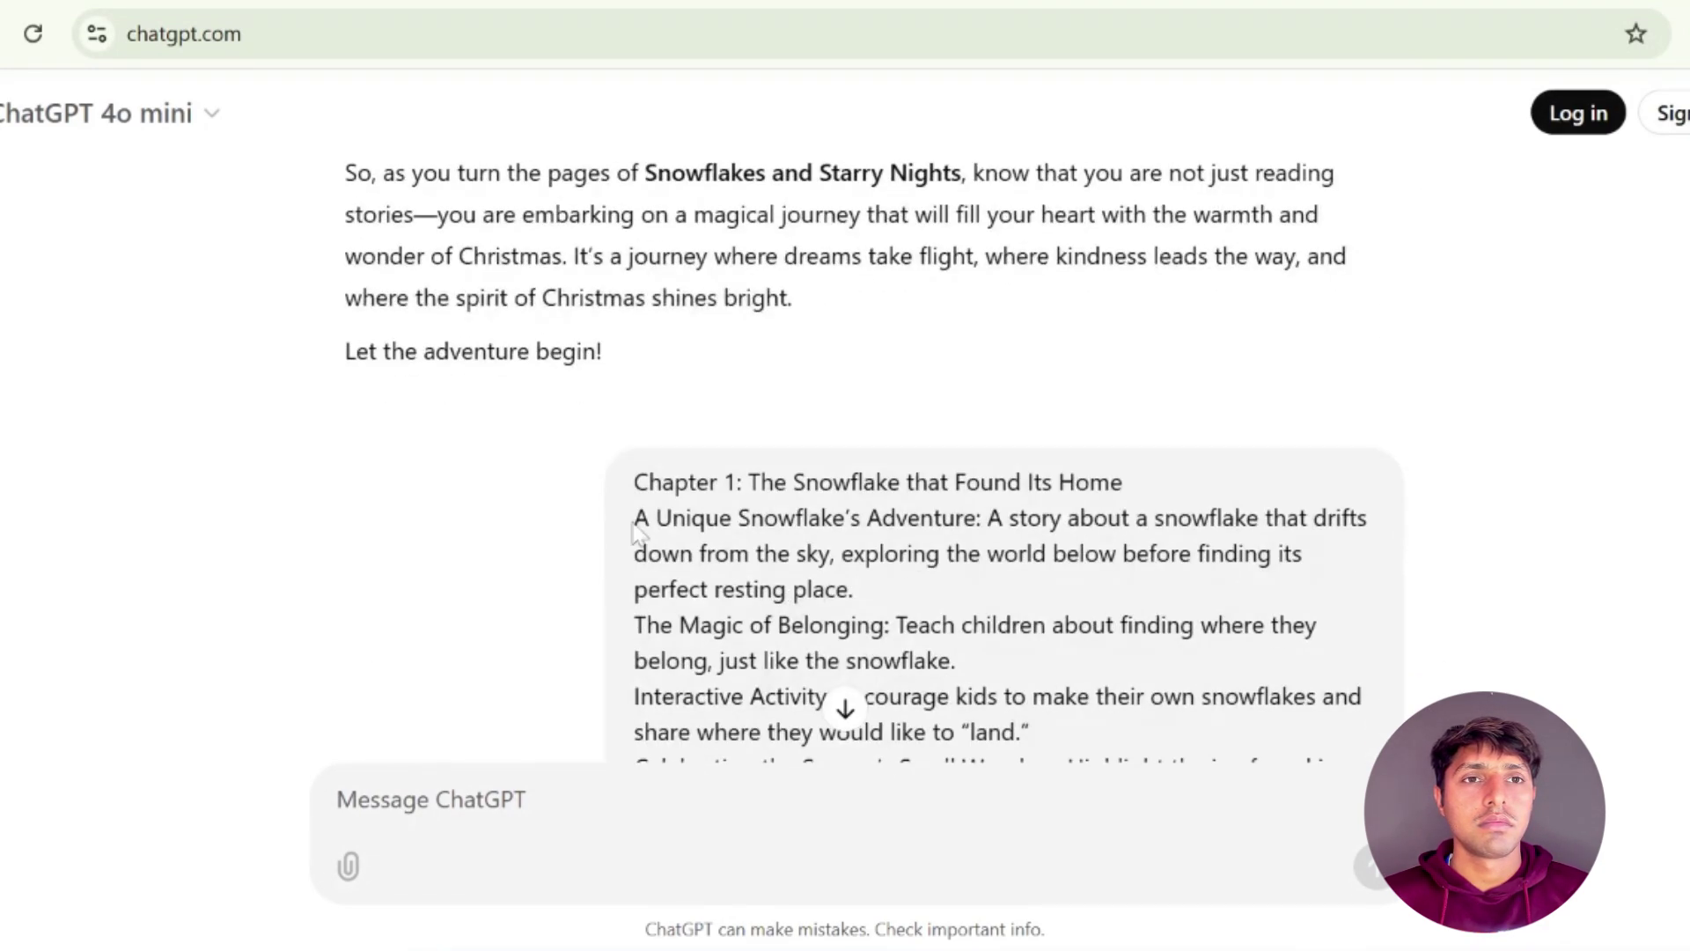
scroll(621, 561, down, 20)
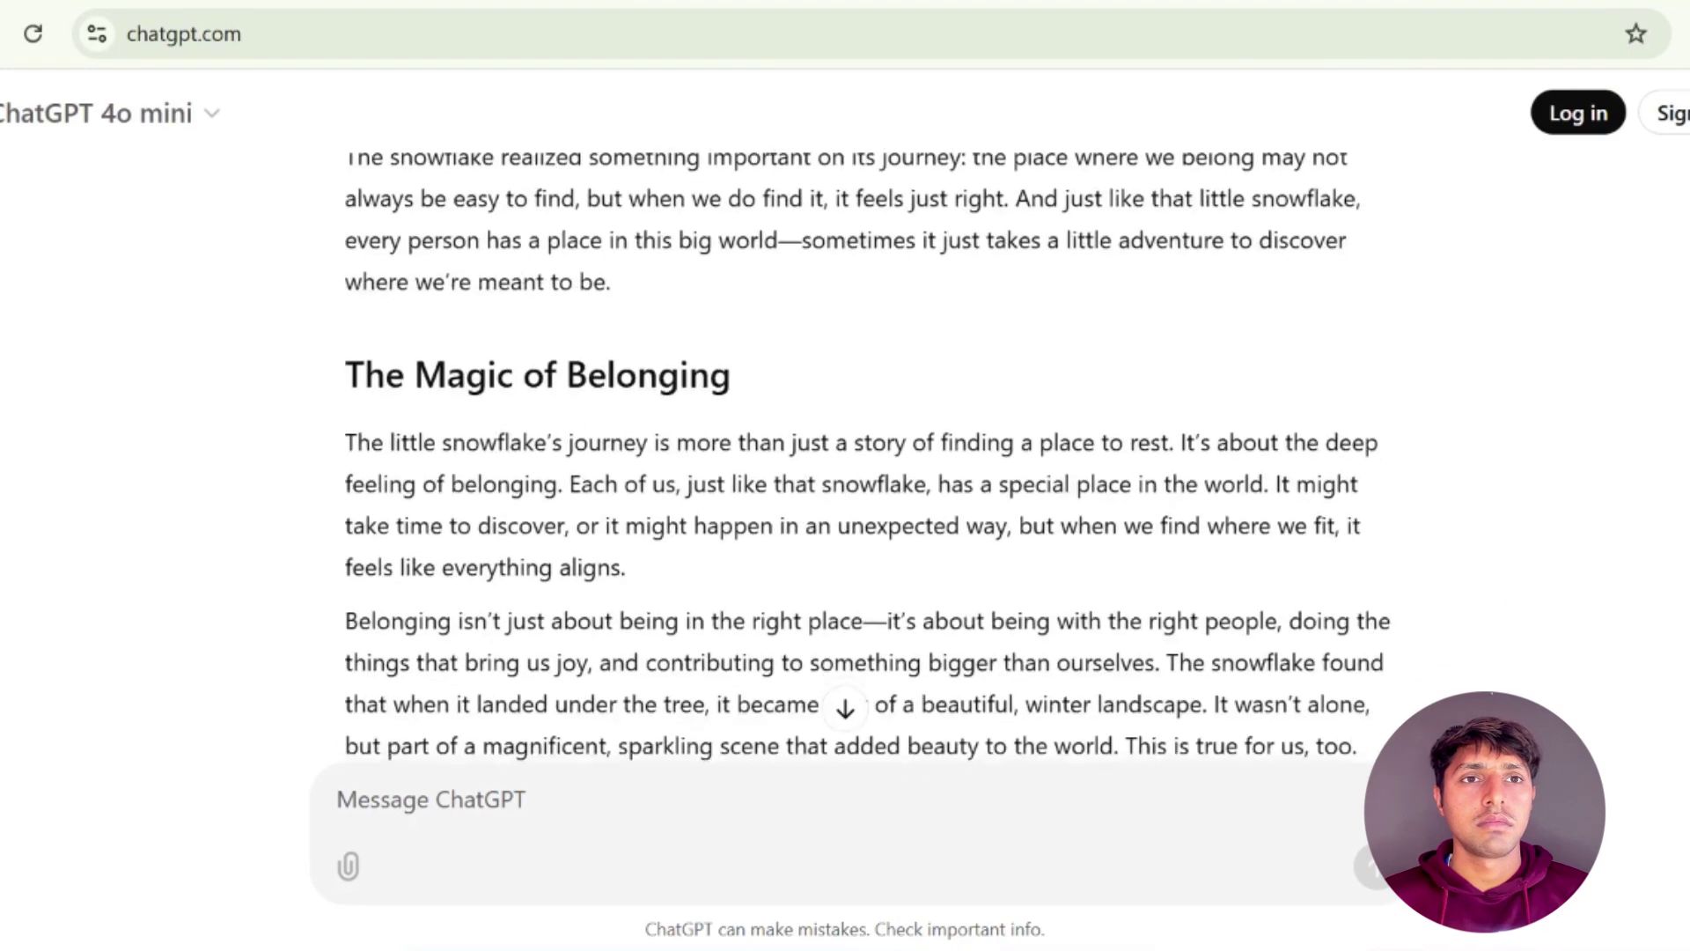
scroll(622, 561, down, 10)
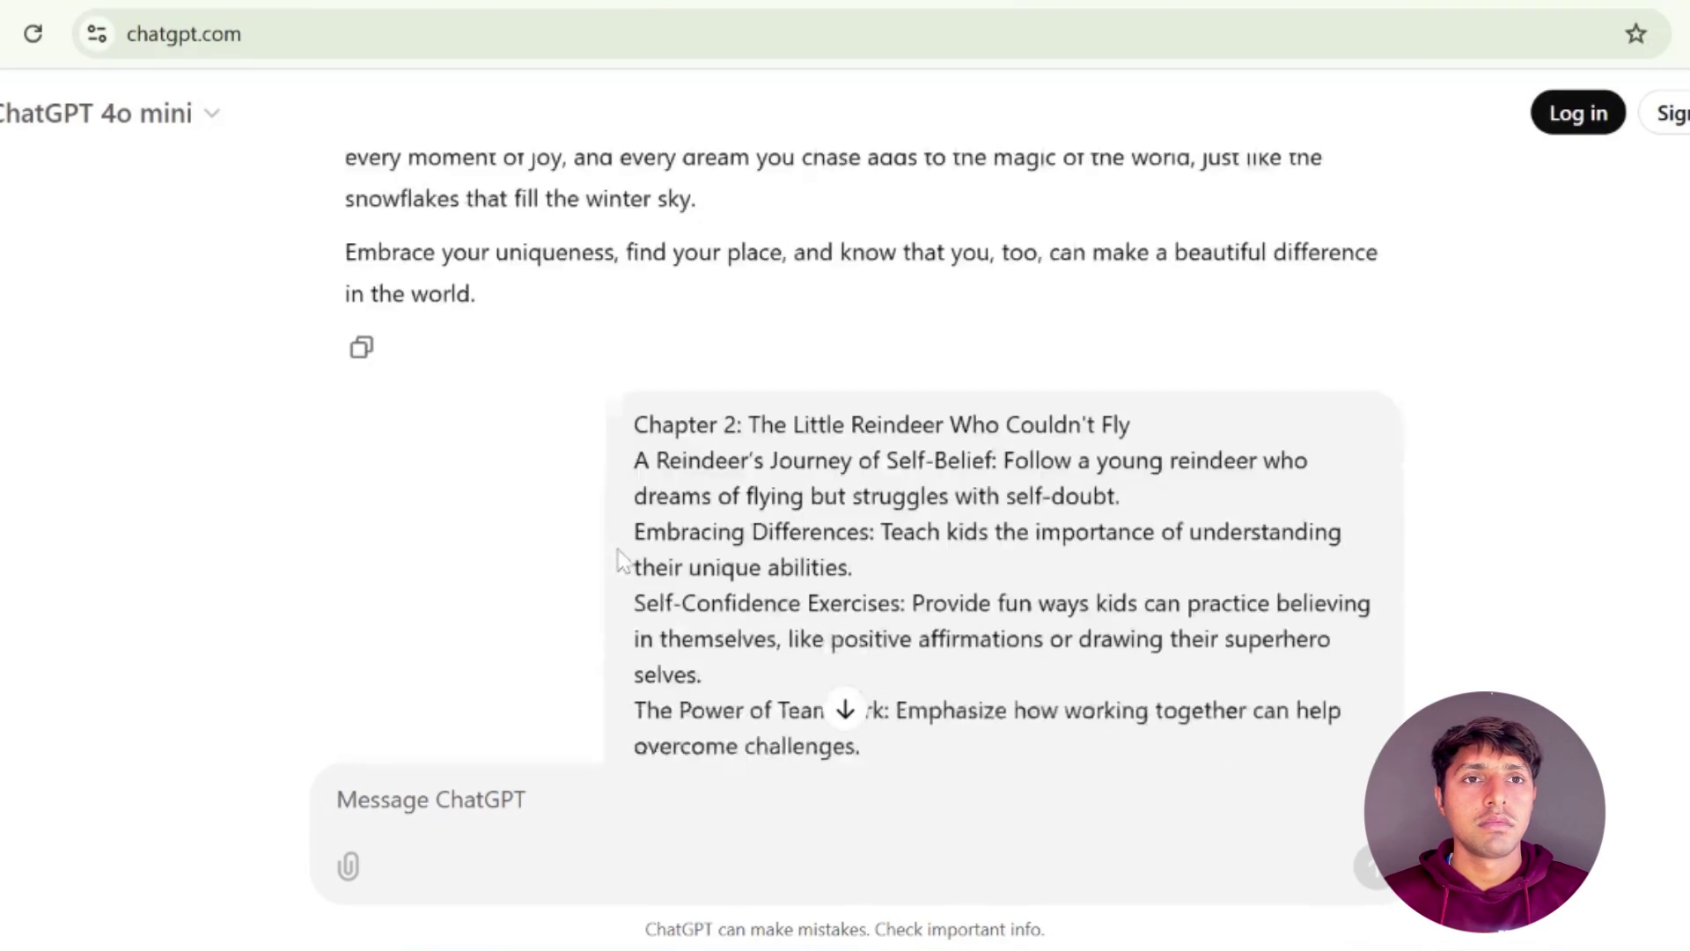
scroll(622, 559, up, 8)
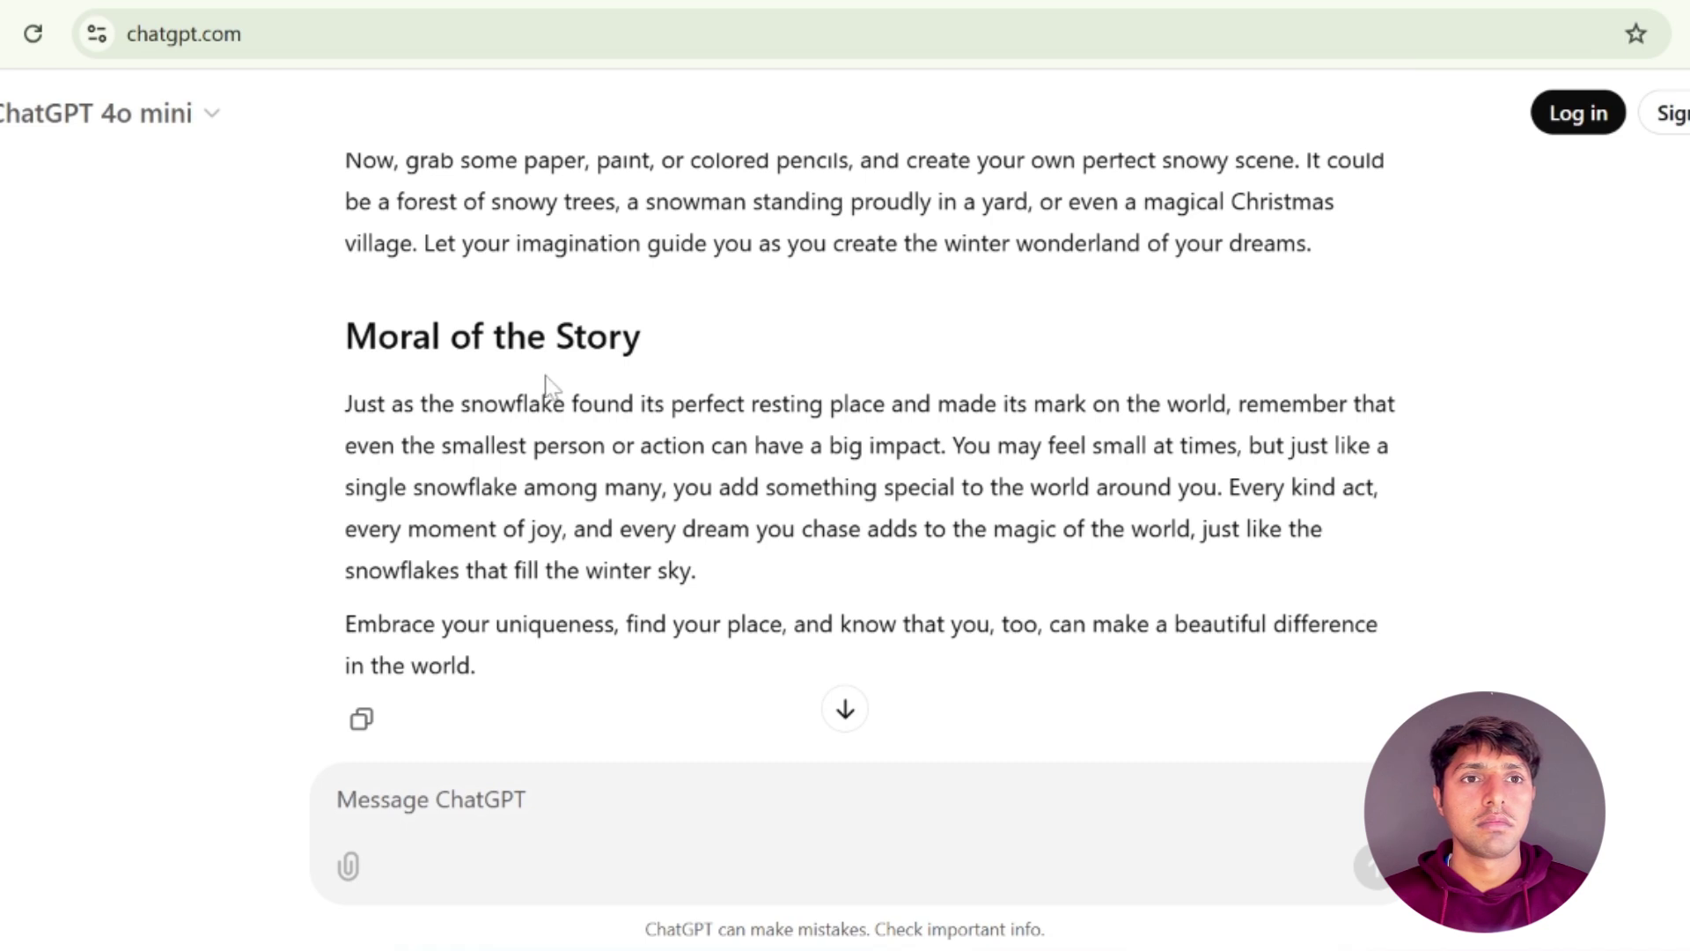
drag(344, 336, 510, 658)
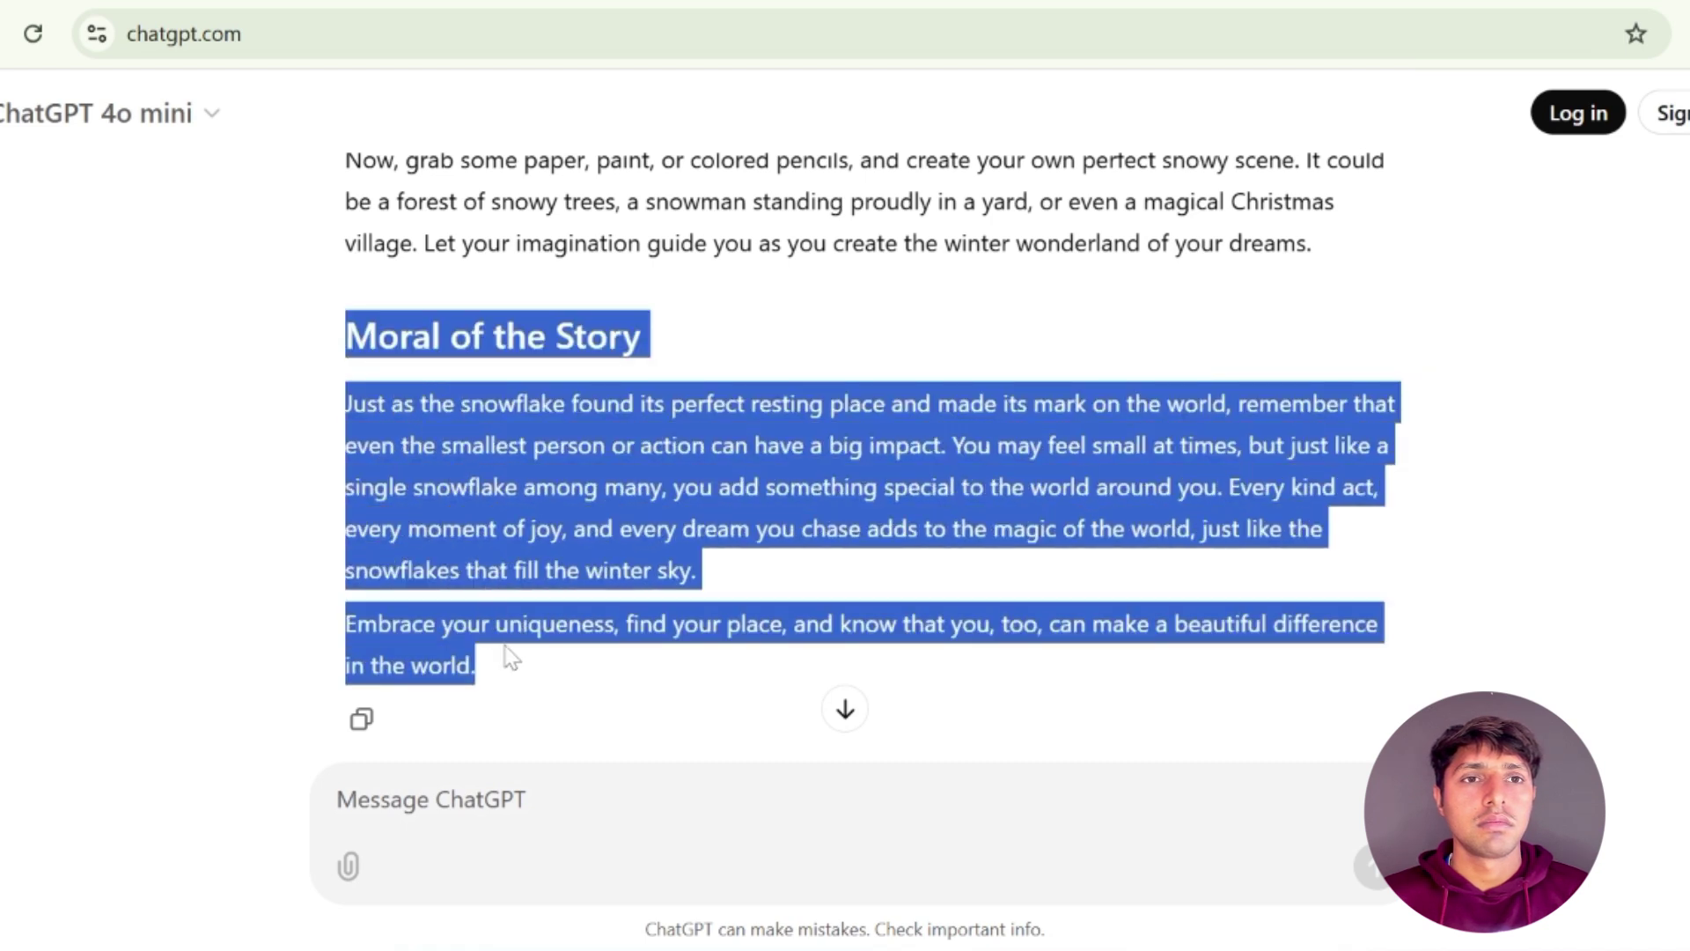
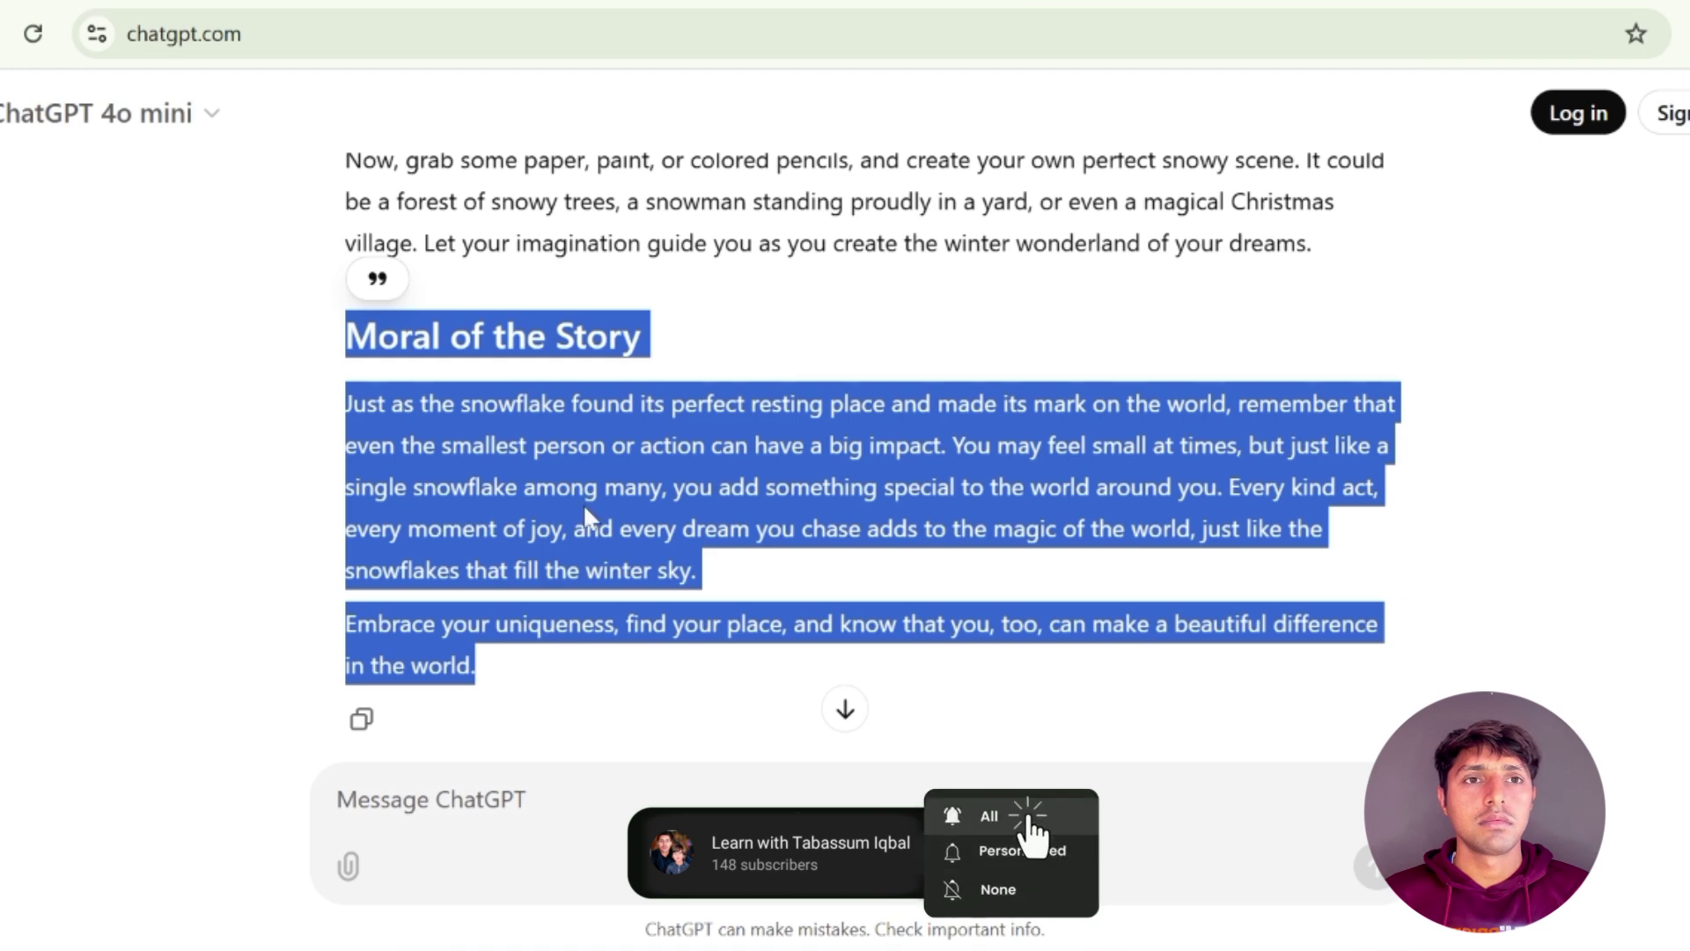
Examine where the introduction and Chapter 1 begin and end in the conversation, up to the Chapter 2 outline
scroll(582, 503, up, 15)
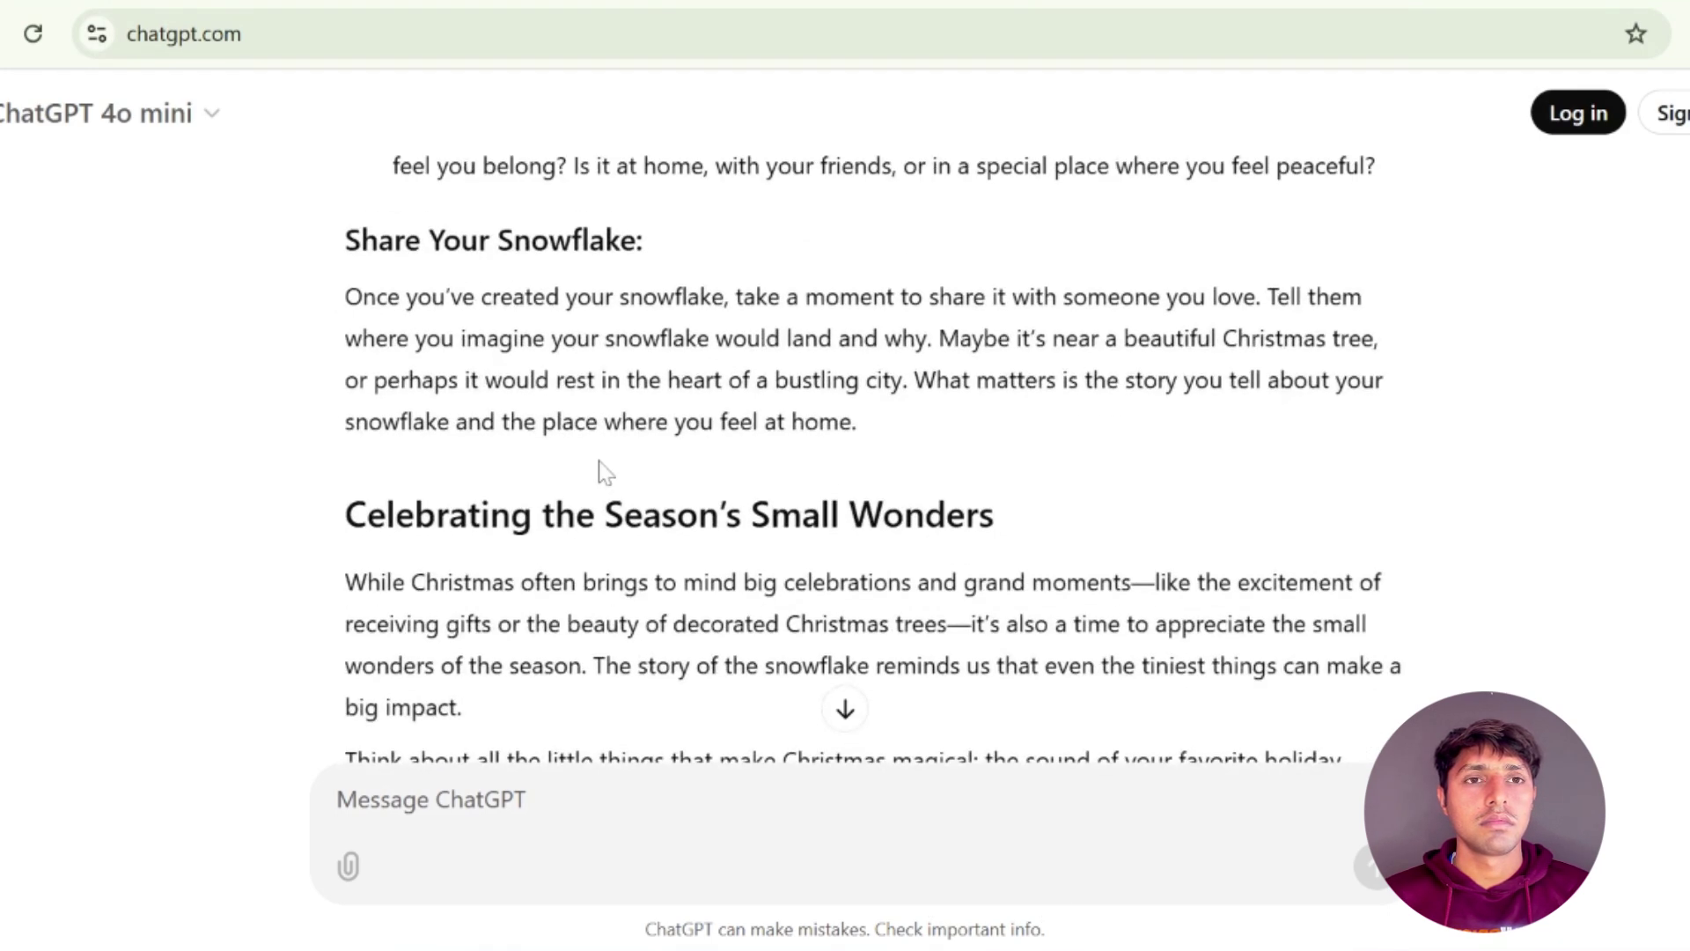
scroll(632, 498, up, 20)
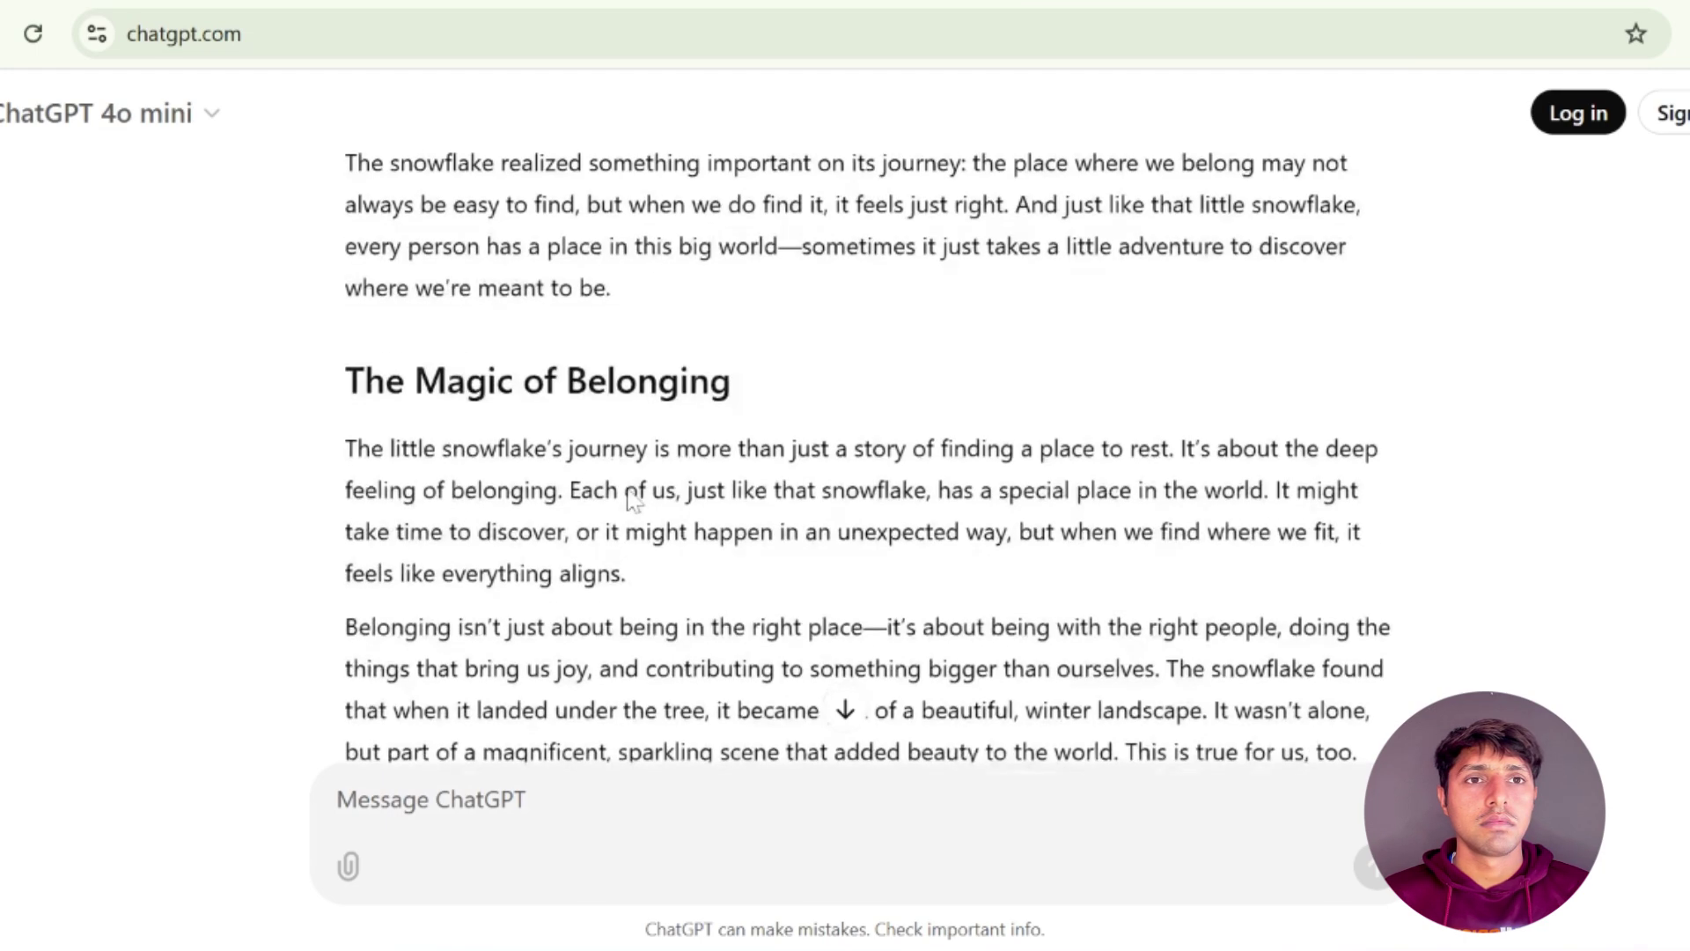
scroll(630, 498, up, 2)
scroll(631, 498, down, 6)
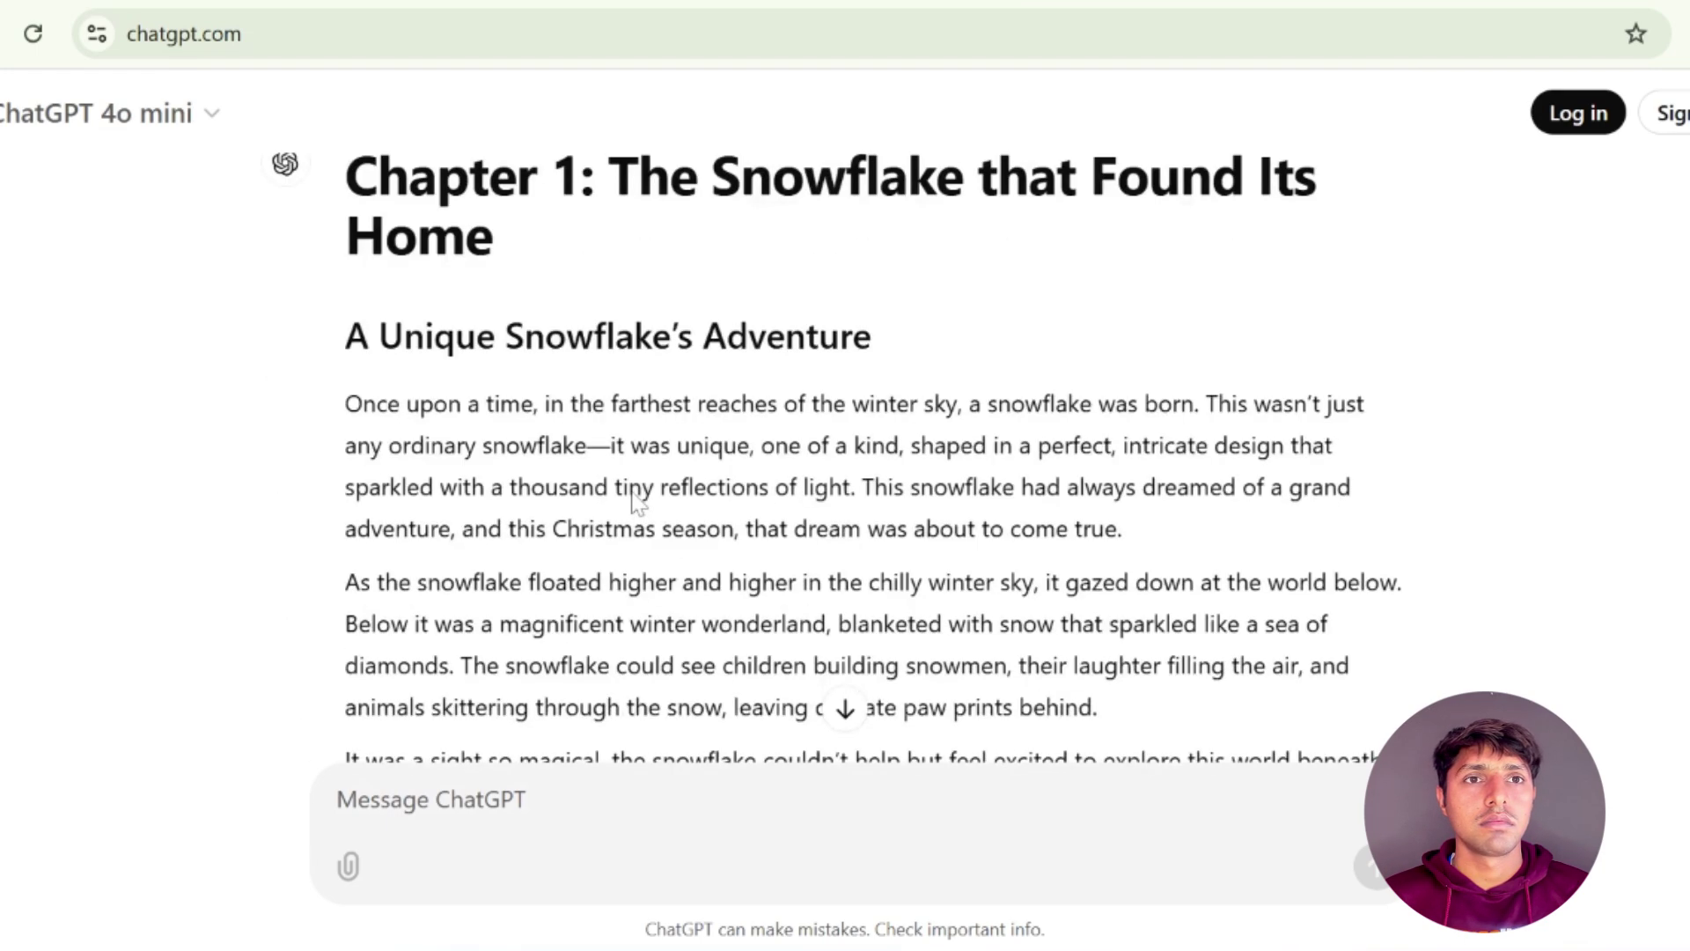
scroll(564, 392, up, 8)
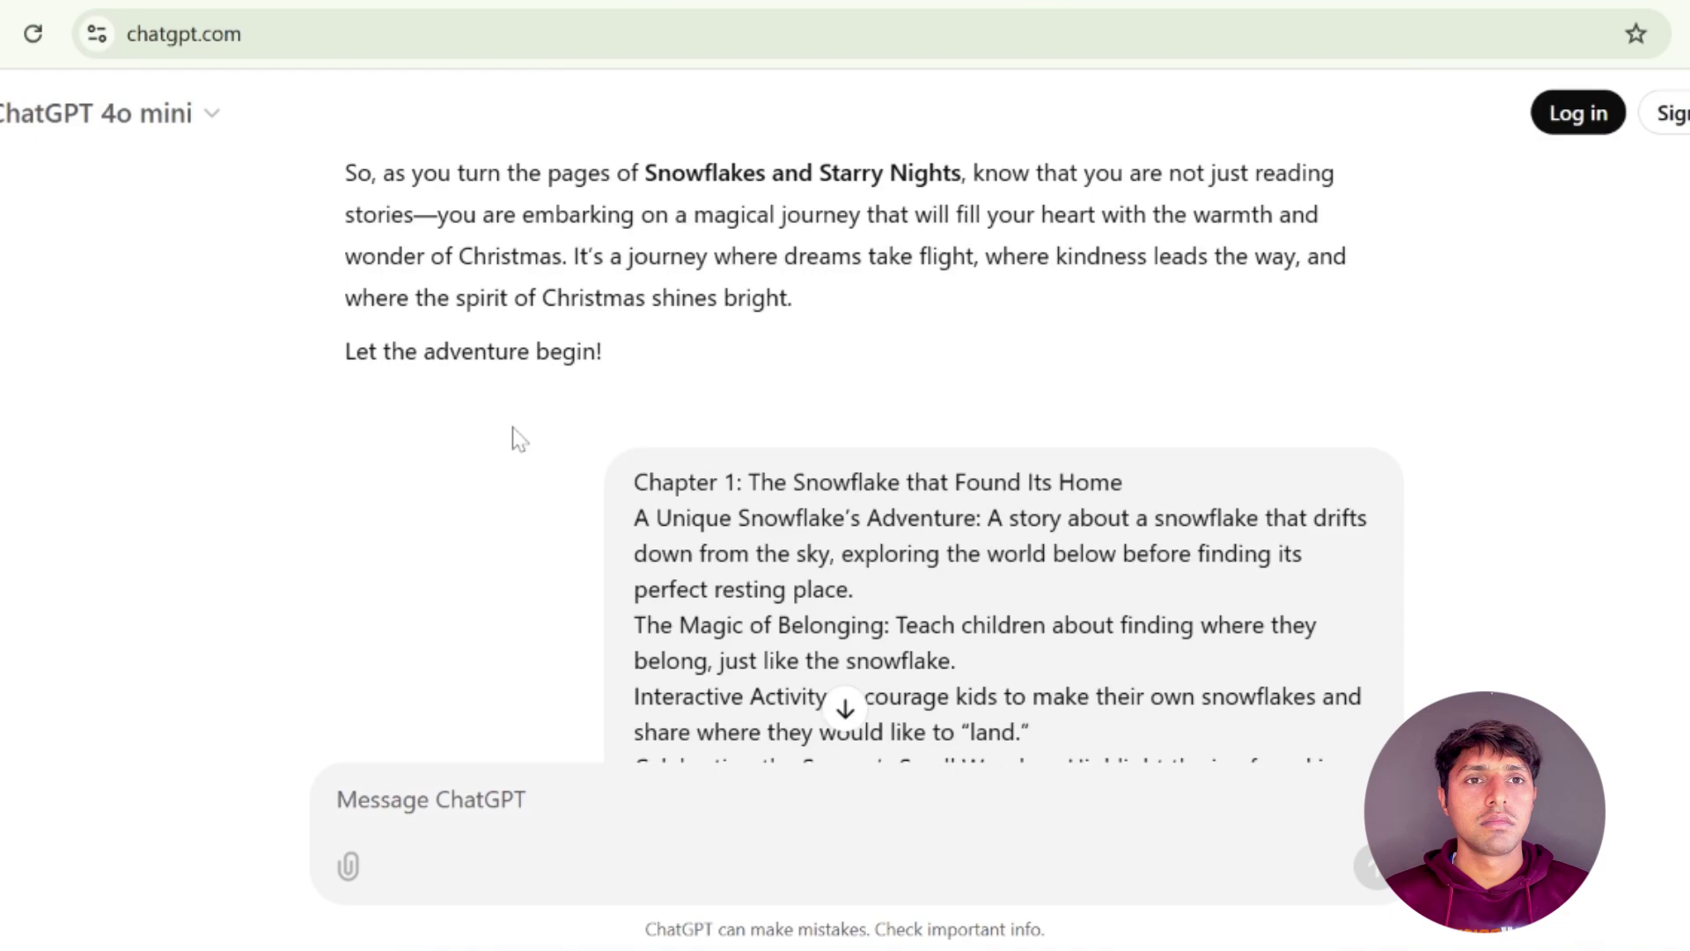
scroll(515, 436, down, 4)
scroll(512, 427, down, 15)
scroll(515, 436, up, 12)
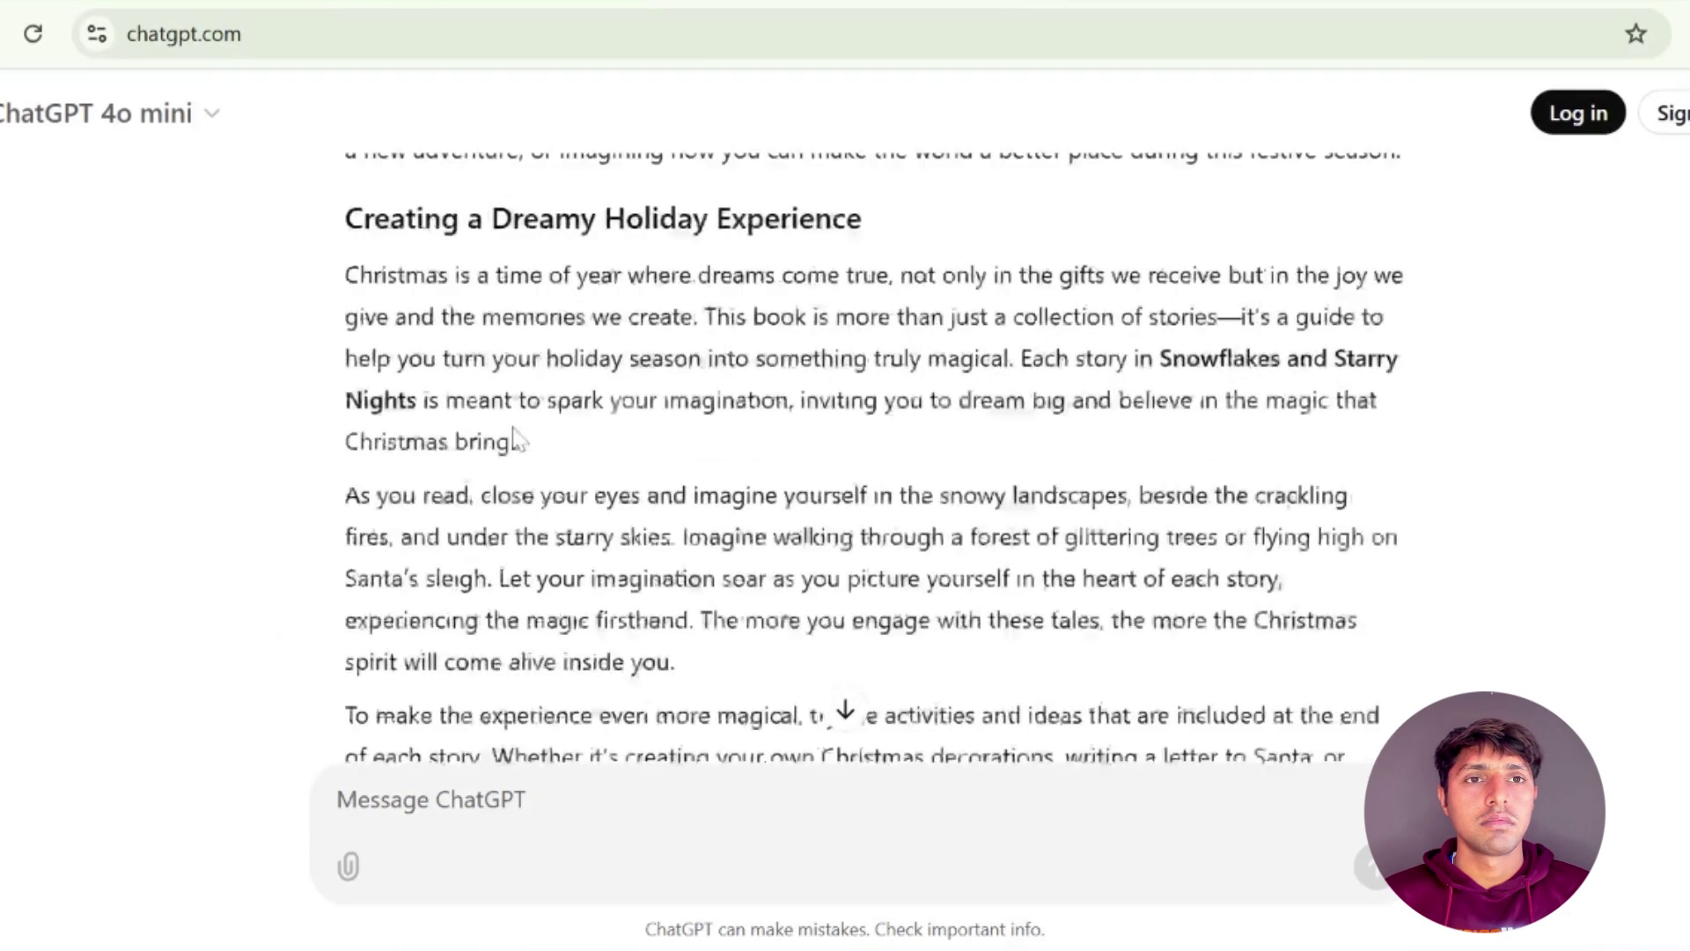
scroll(518, 438, up, 10)
scroll(518, 437, down, 3)
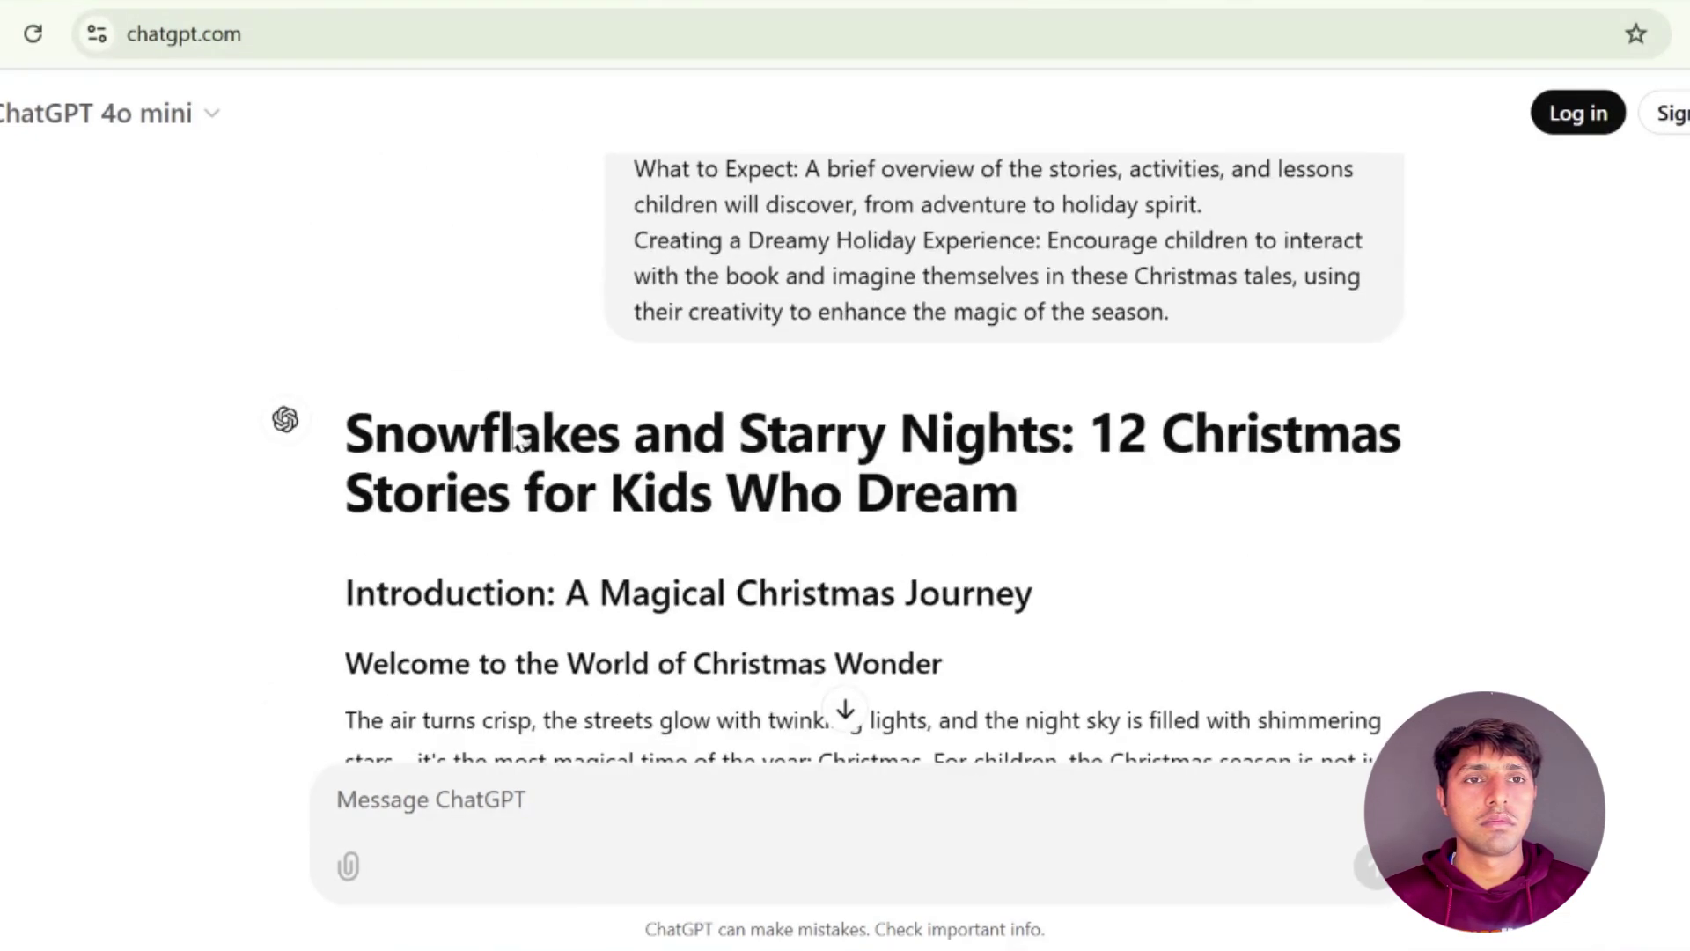
scroll(845, 440, down, 7)
scroll(845, 440, up, 7)
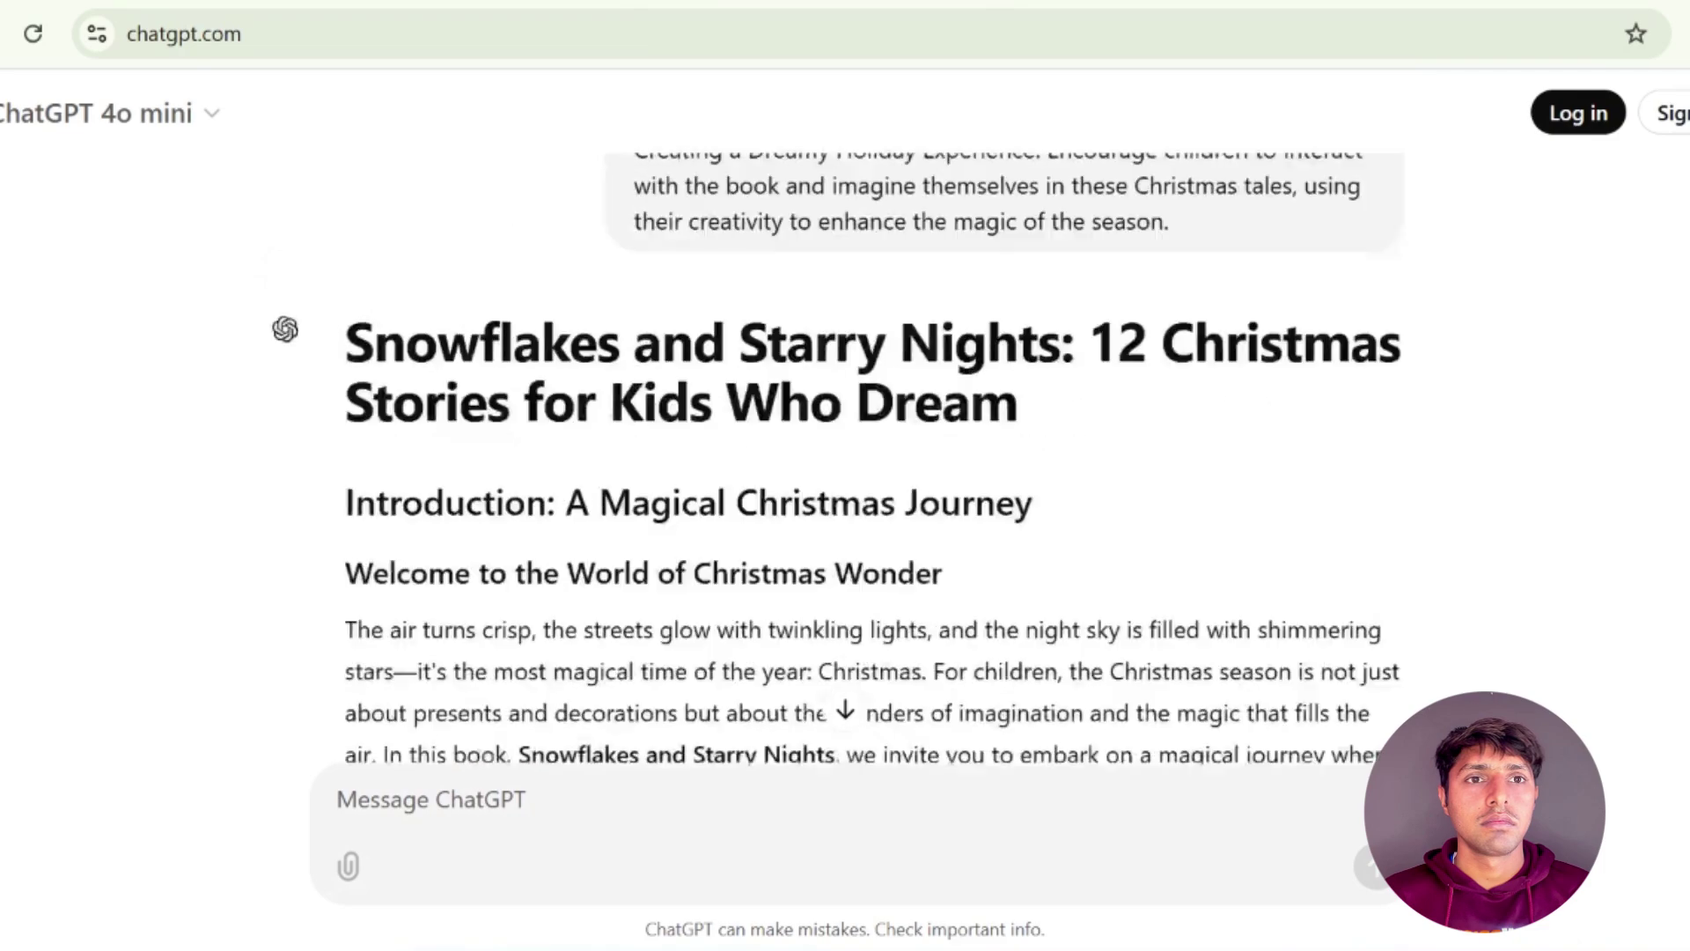
scroll(845, 440, down, 12)
scroll(845, 440, down, 20)
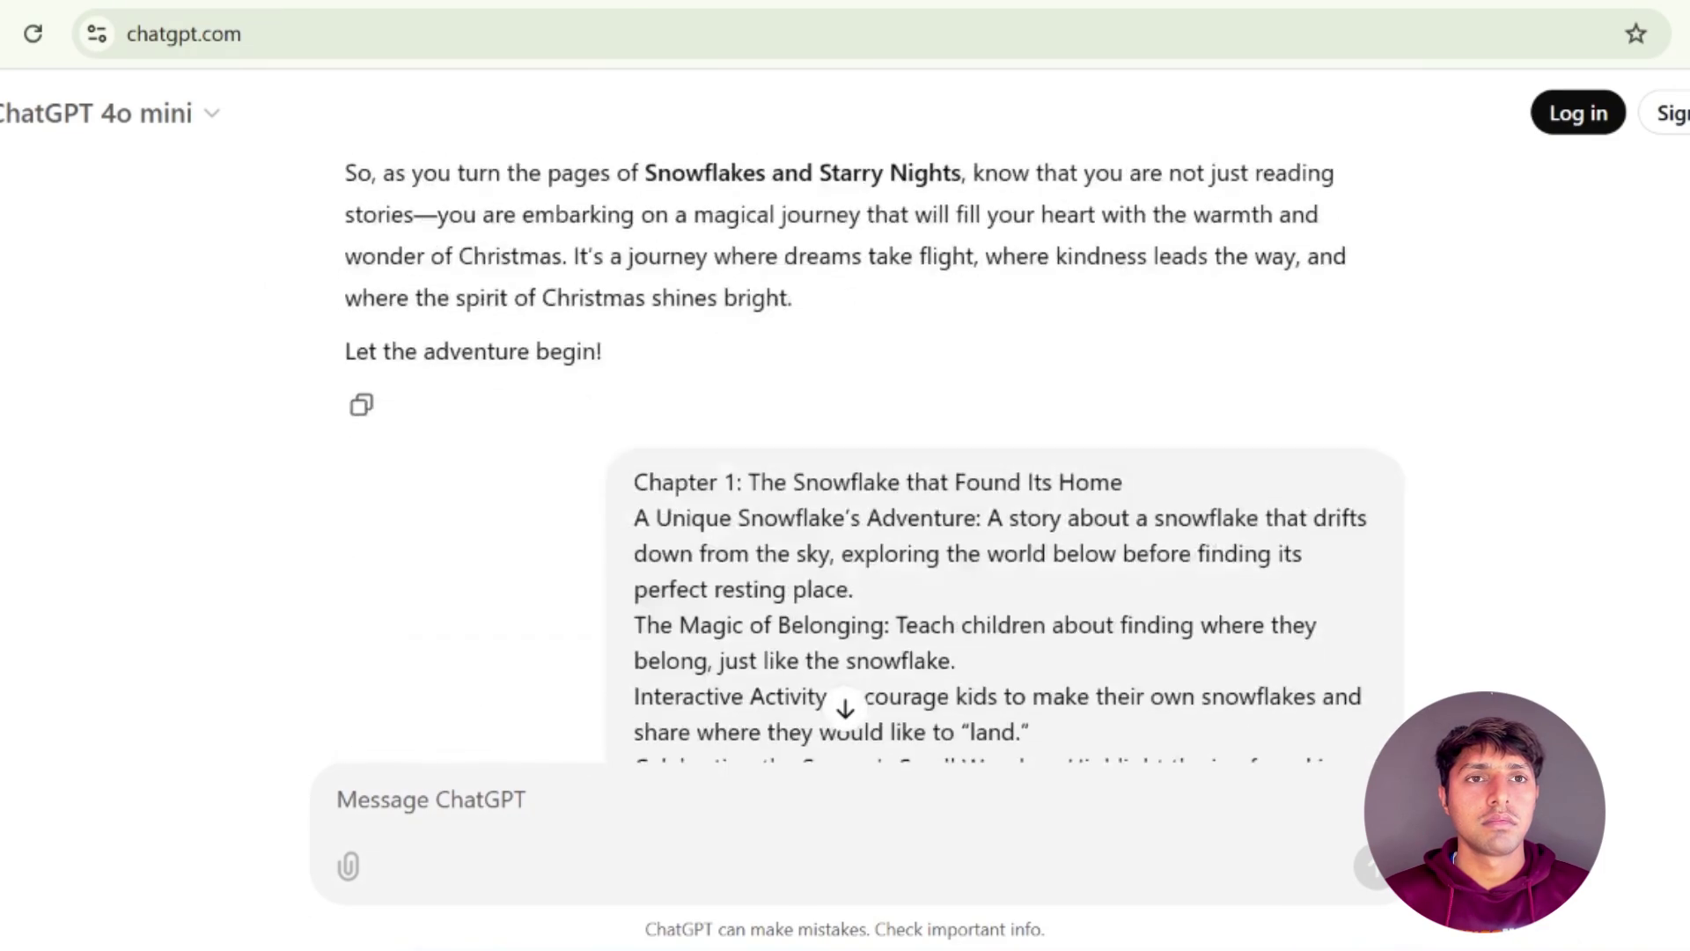
scroll(845, 441, up, 7)
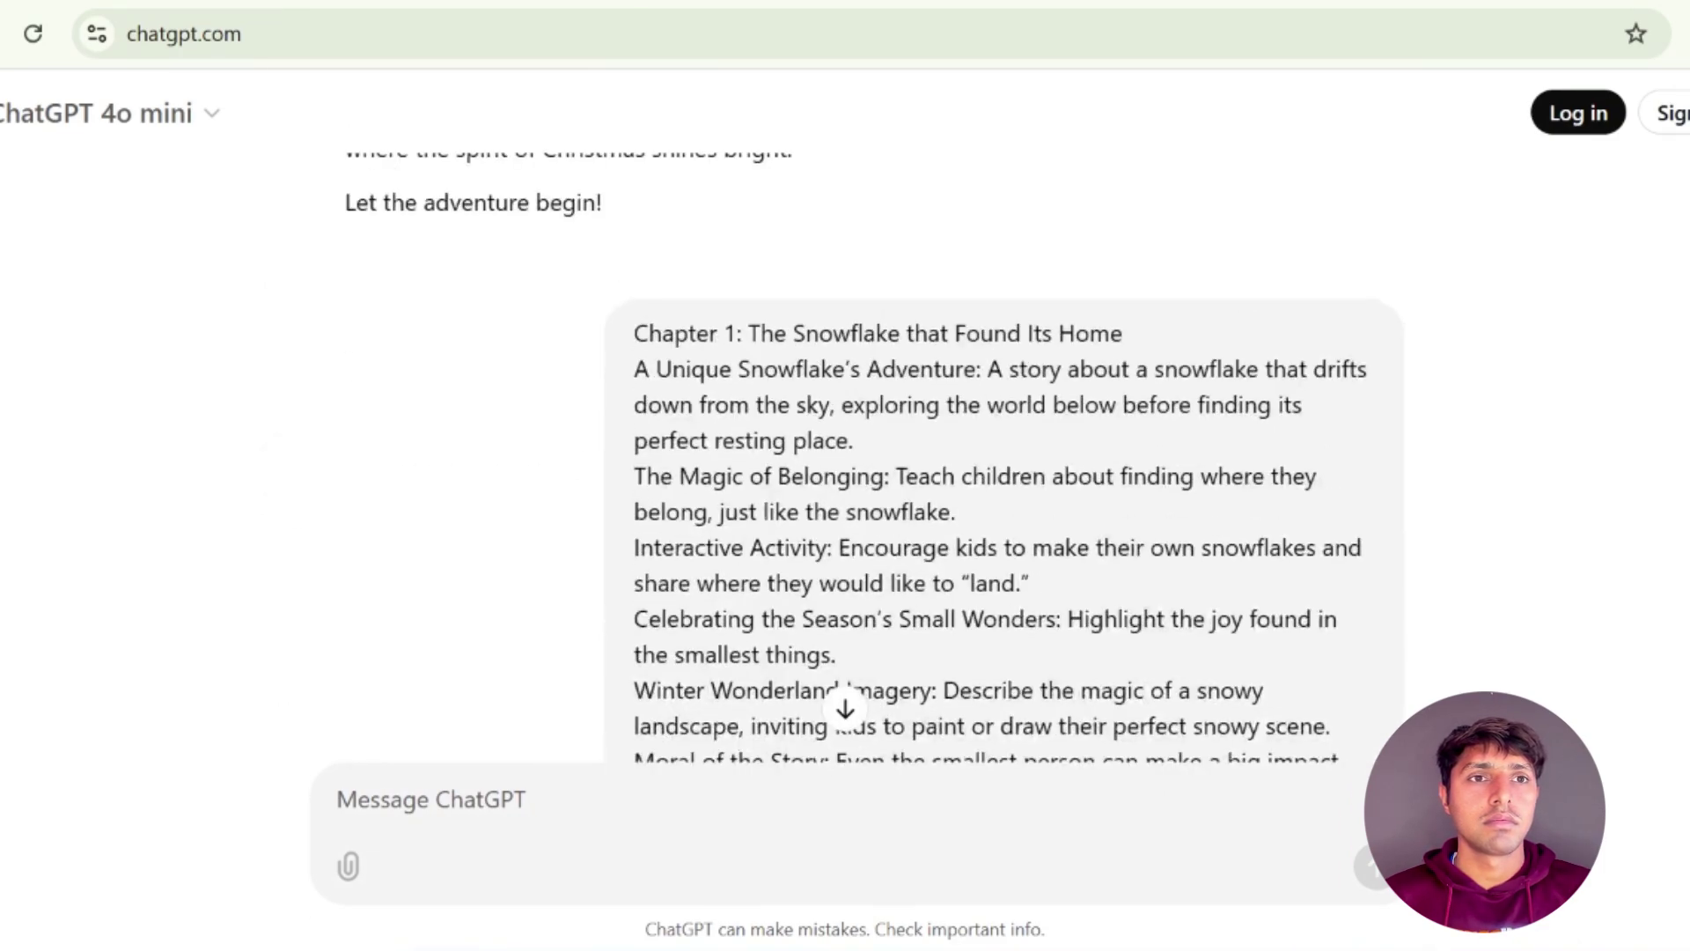
scroll(845, 440, down, 15)
scroll(626, 456, down, 20)
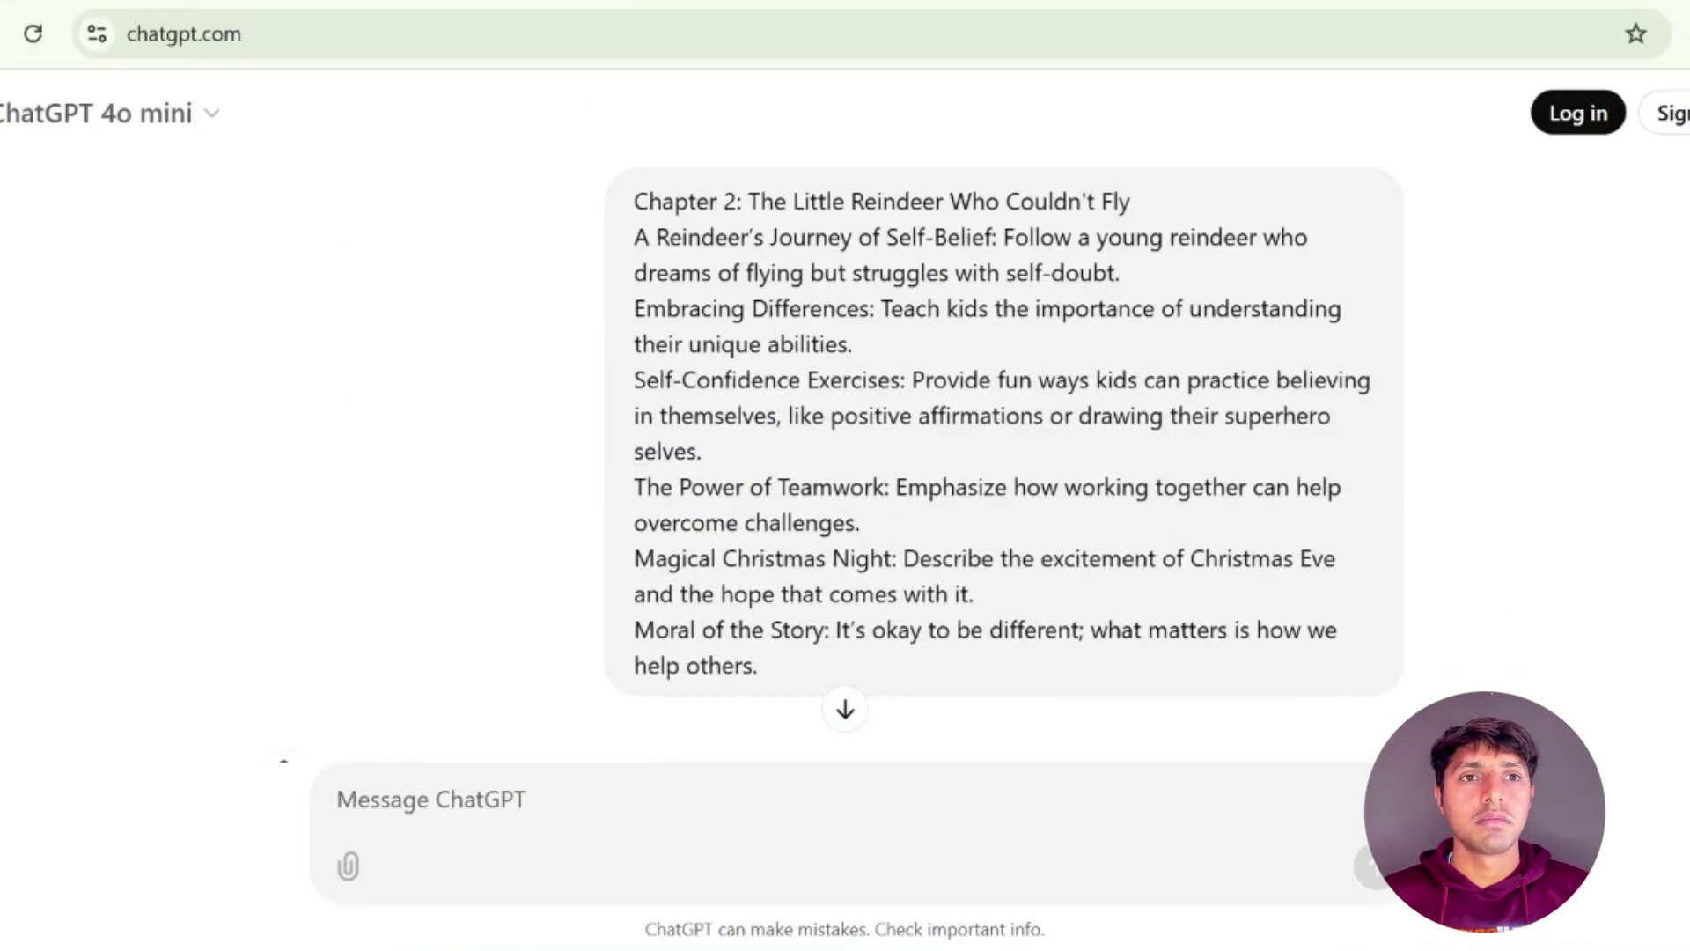
Copy the generated introduction from the book title through "where the spirit of Christmas shines bright.", leaving out the closing "Let the adventure begin!" line
scroll(846, 441, up, 20)
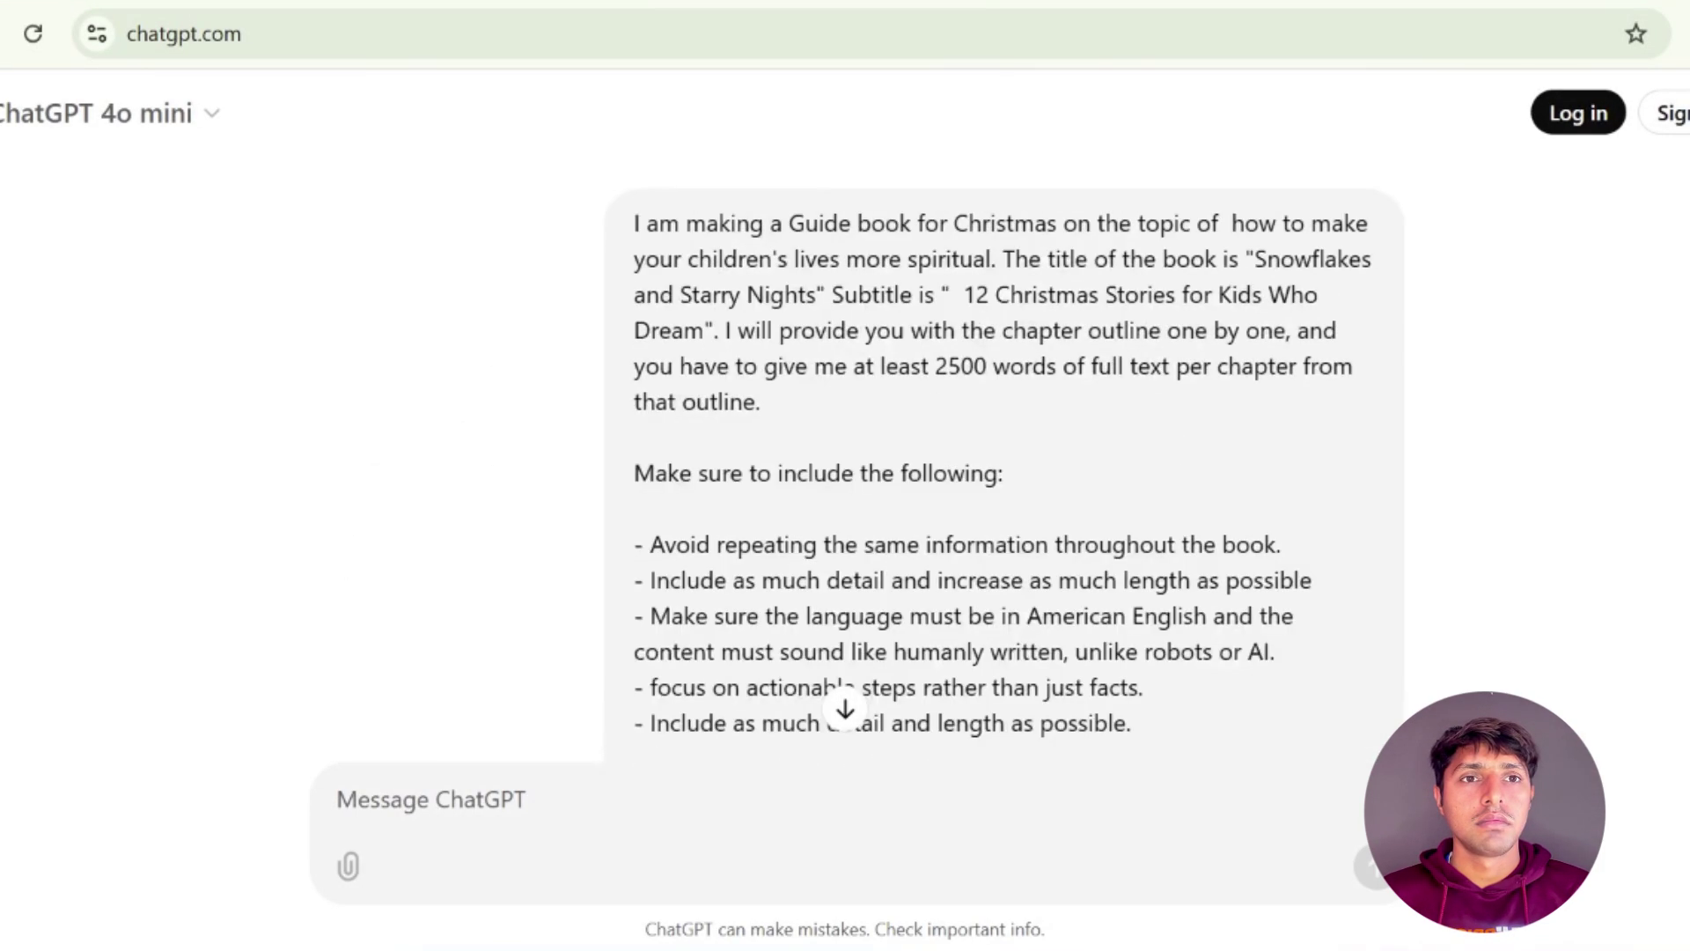
scroll(551, 491, down, 12)
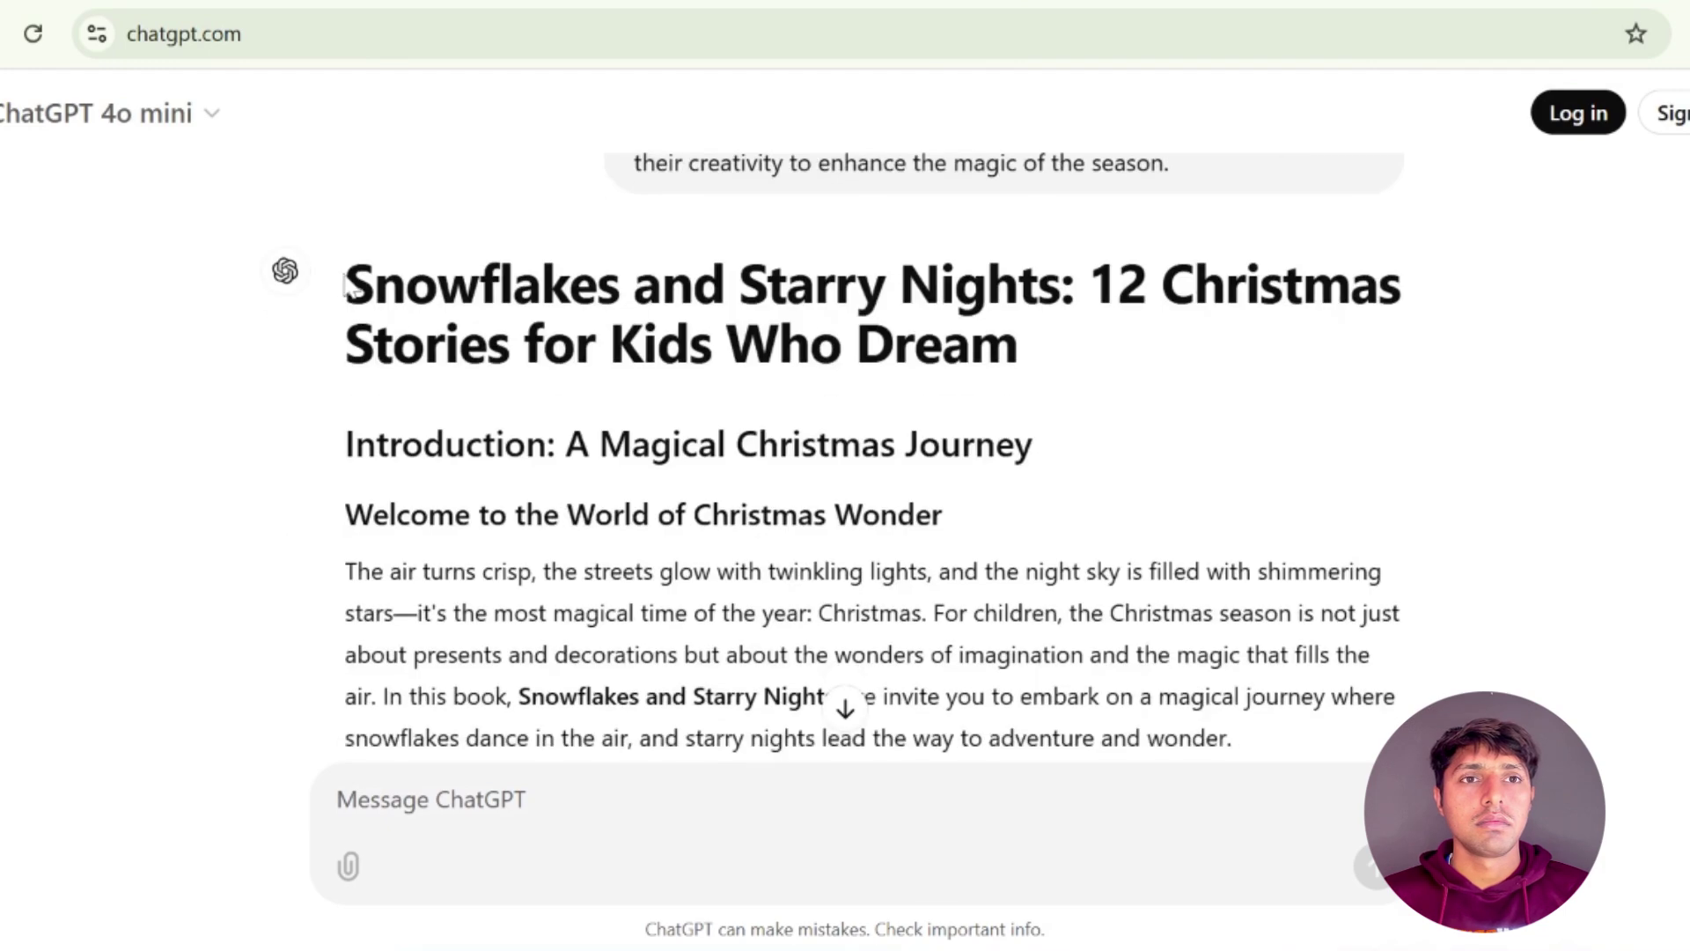
drag(346, 286, 811, 460)
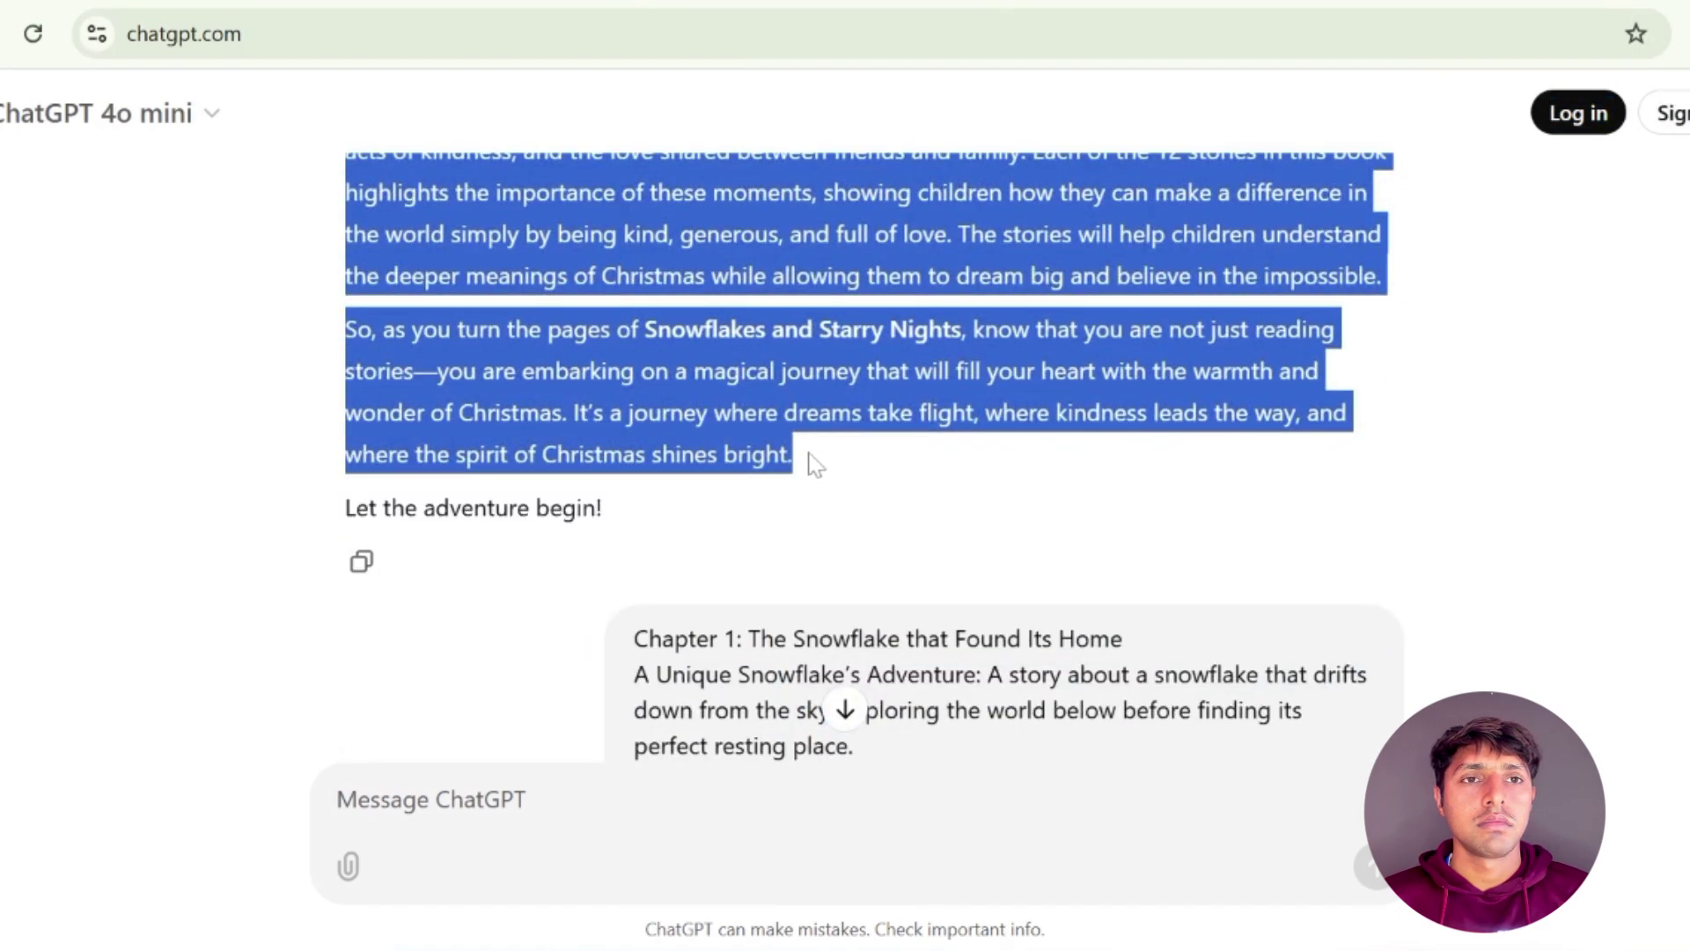
right_click(739, 372)
click(792, 407)
Switch to the blank Document1 in WPS Office and paste the copied introduction with its formatting
click(902, 948)
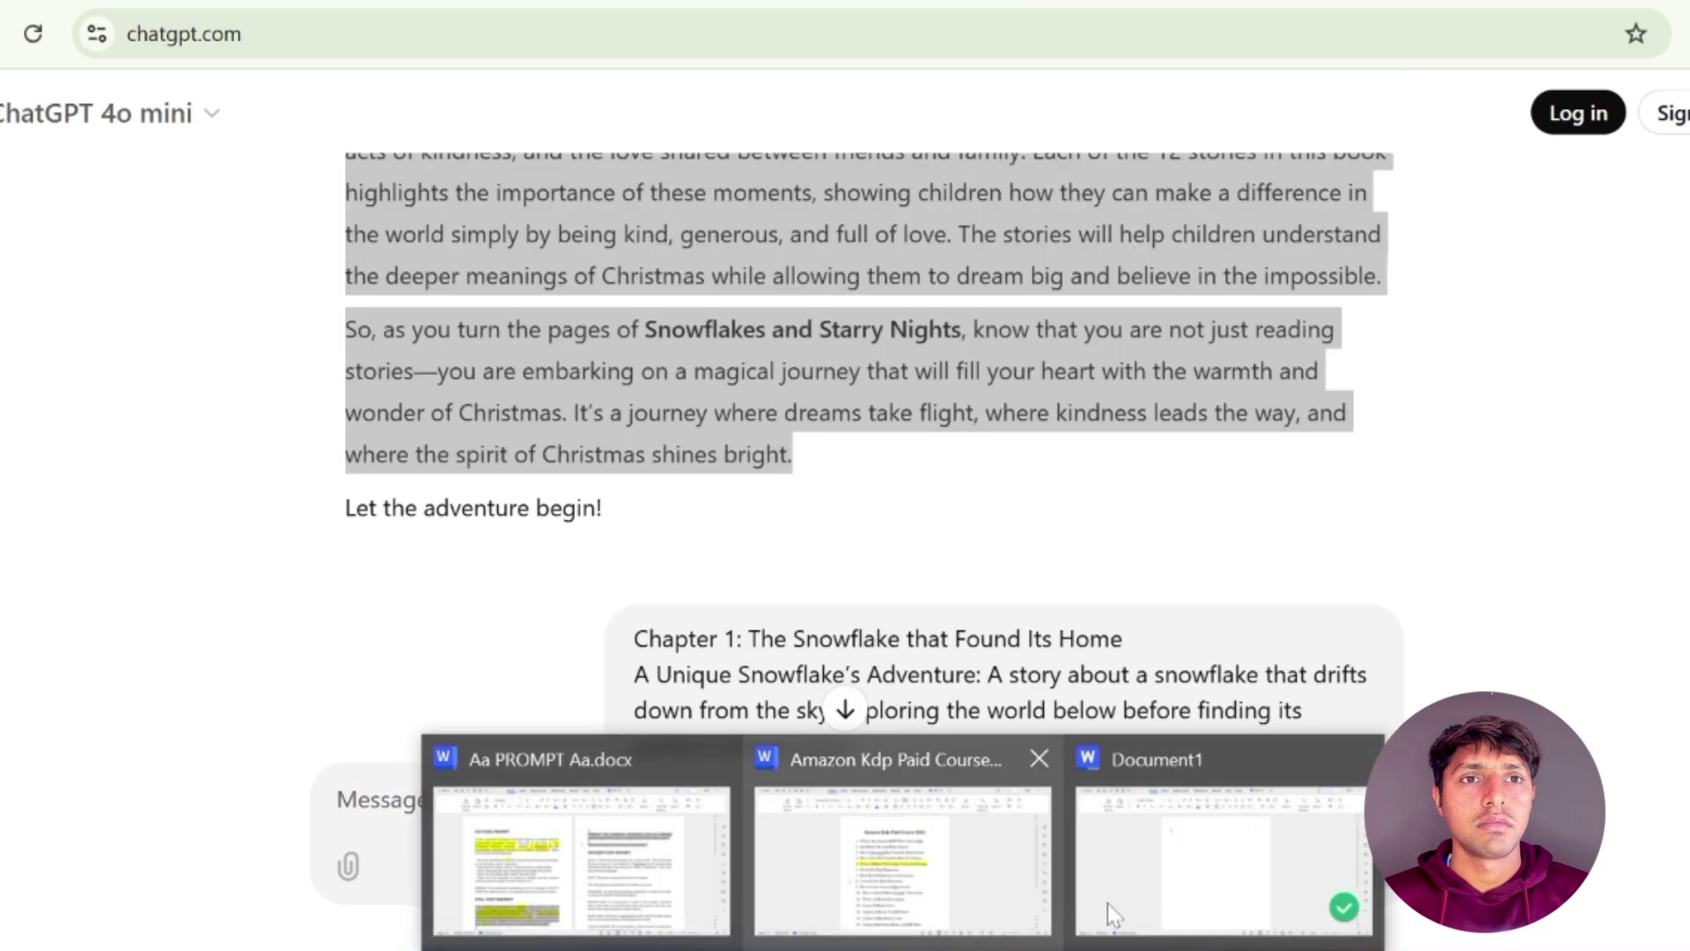
click(1107, 903)
right_click(581, 291)
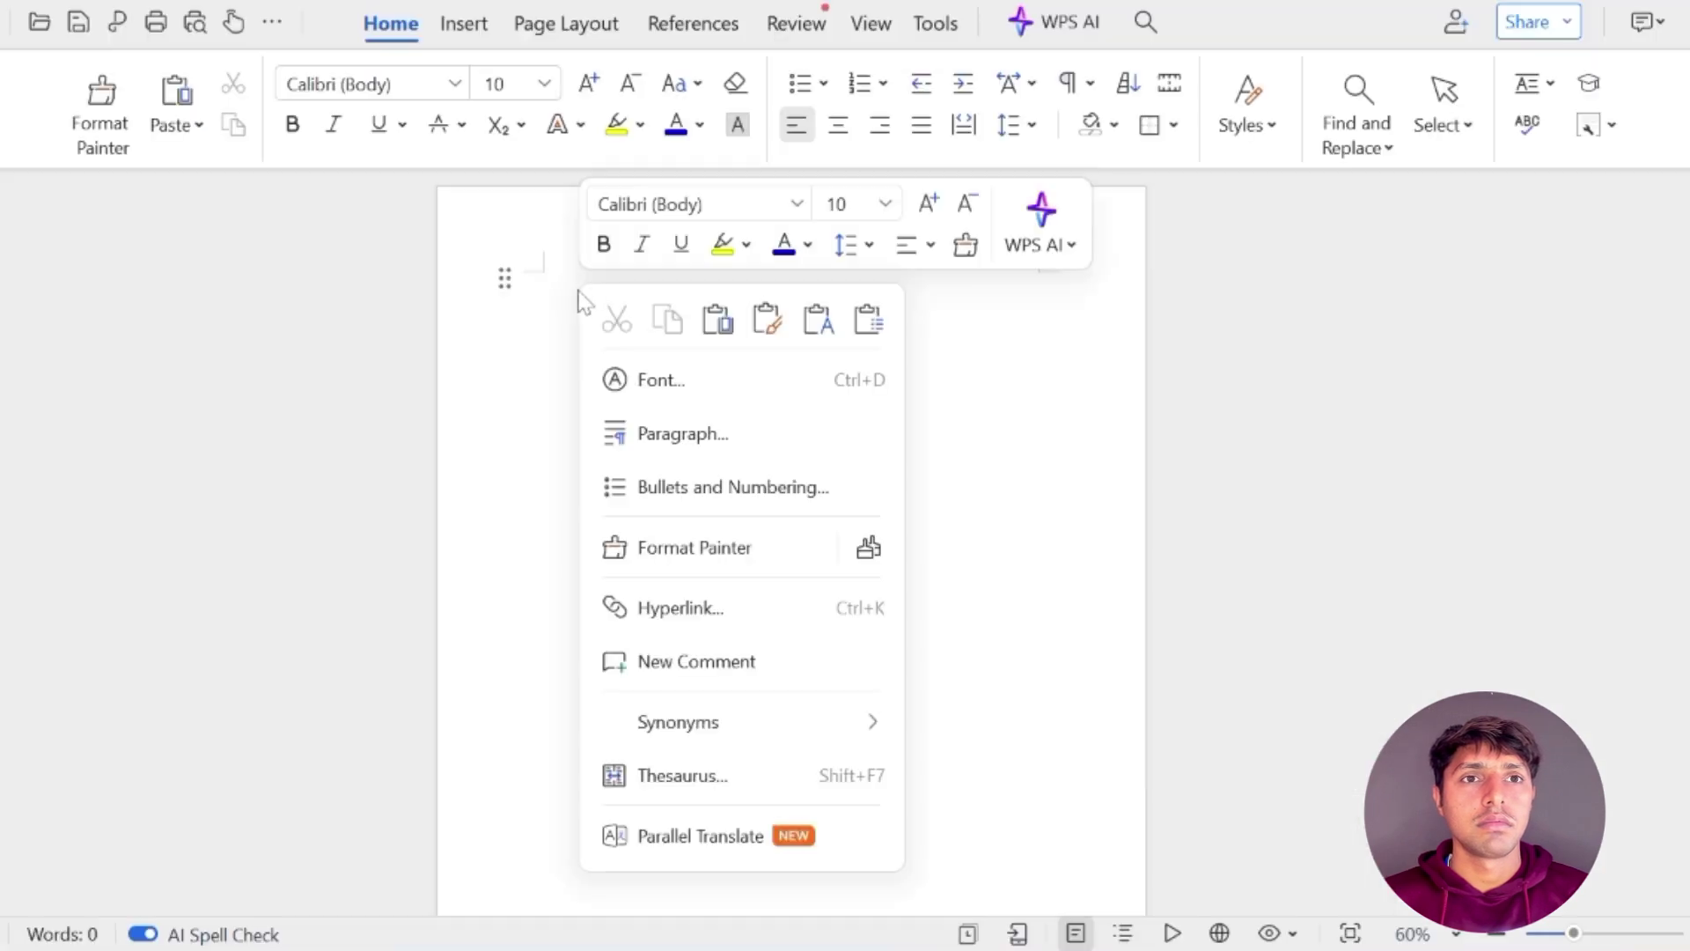
click(715, 322)
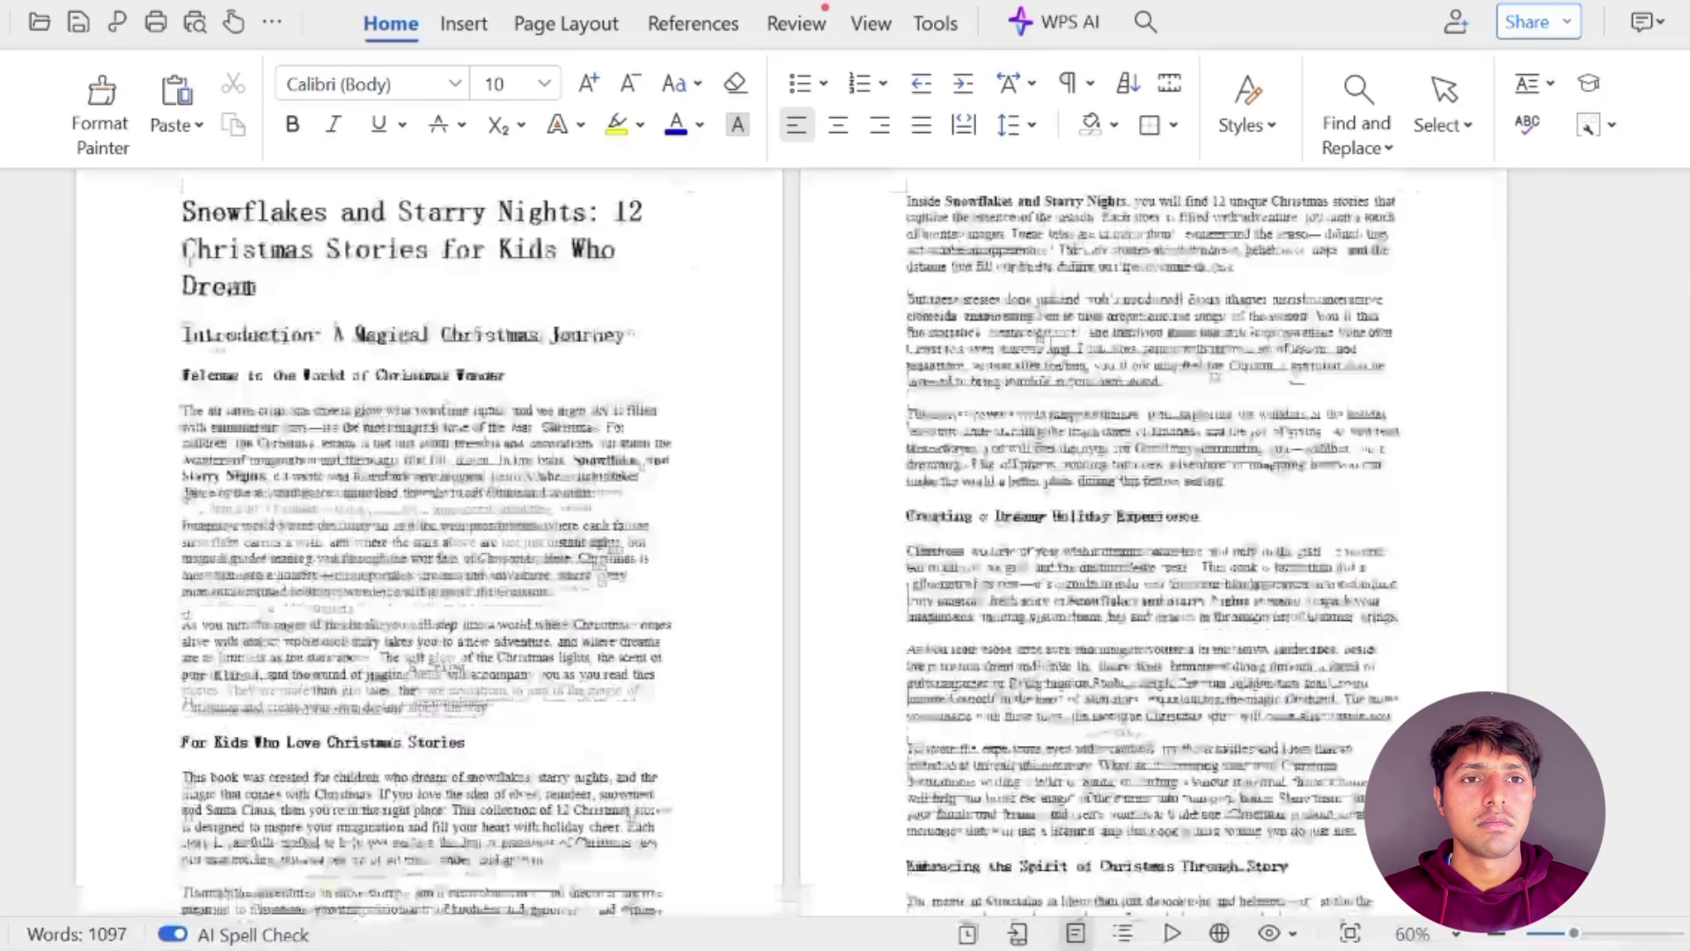
scroll(792, 528, down, 2)
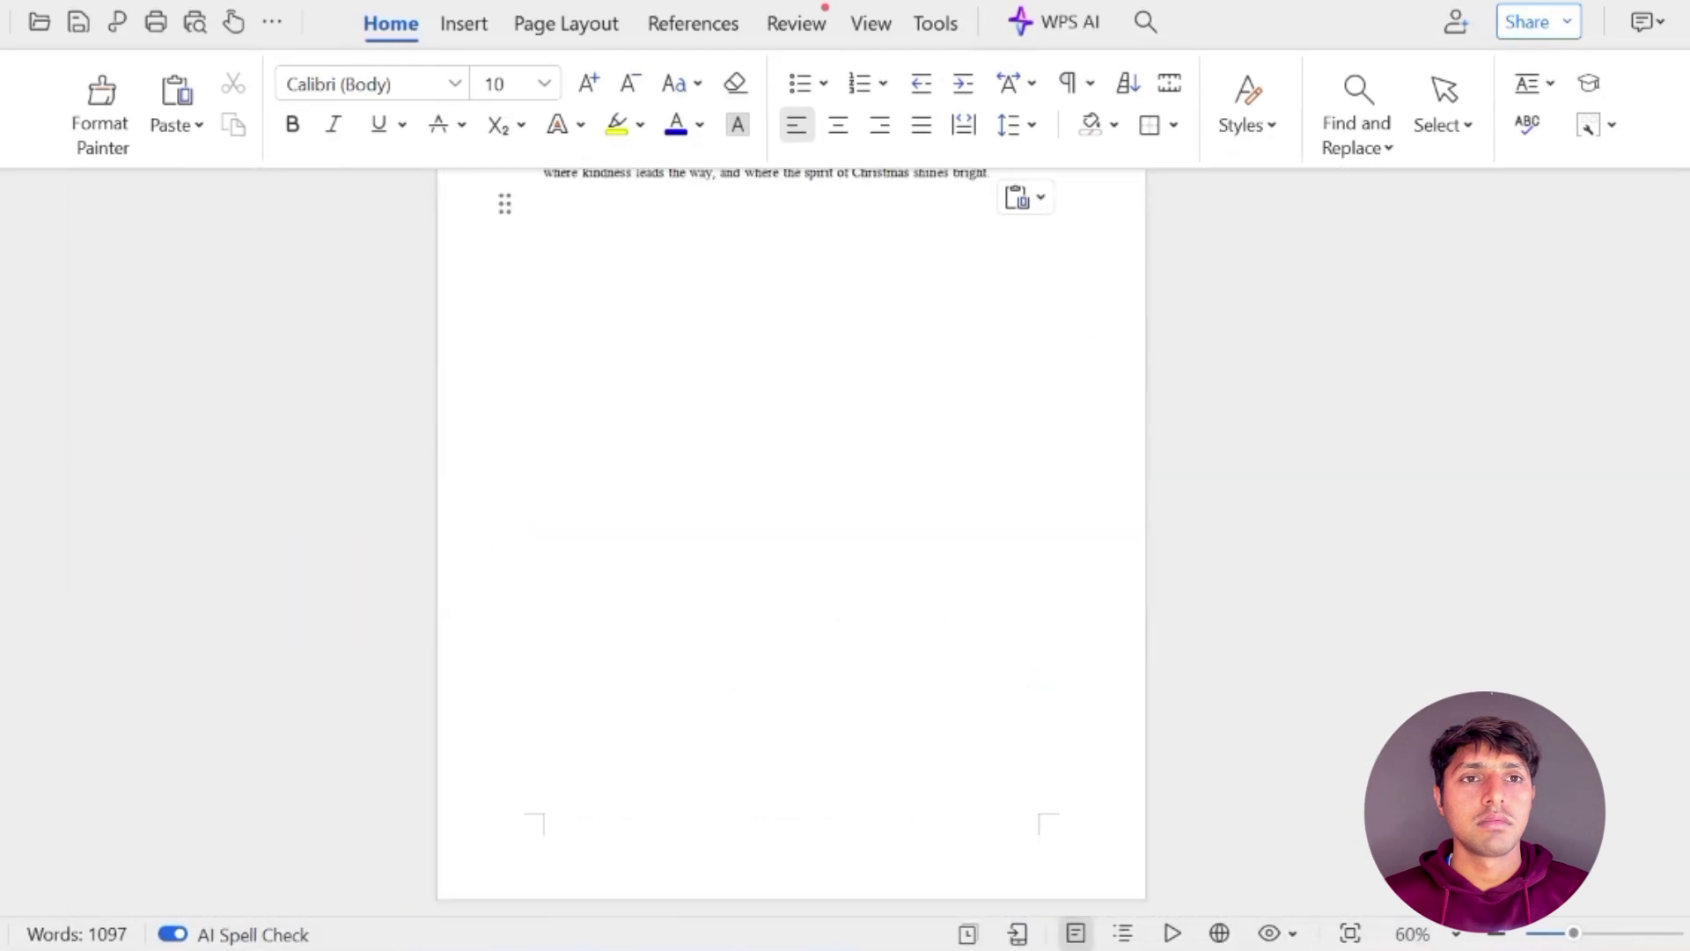
Copy Chapter 1 in ChatGPT from its title up to the Moral of the Story heading, and return to Document1 in WPS Office
key(alt+Tab)
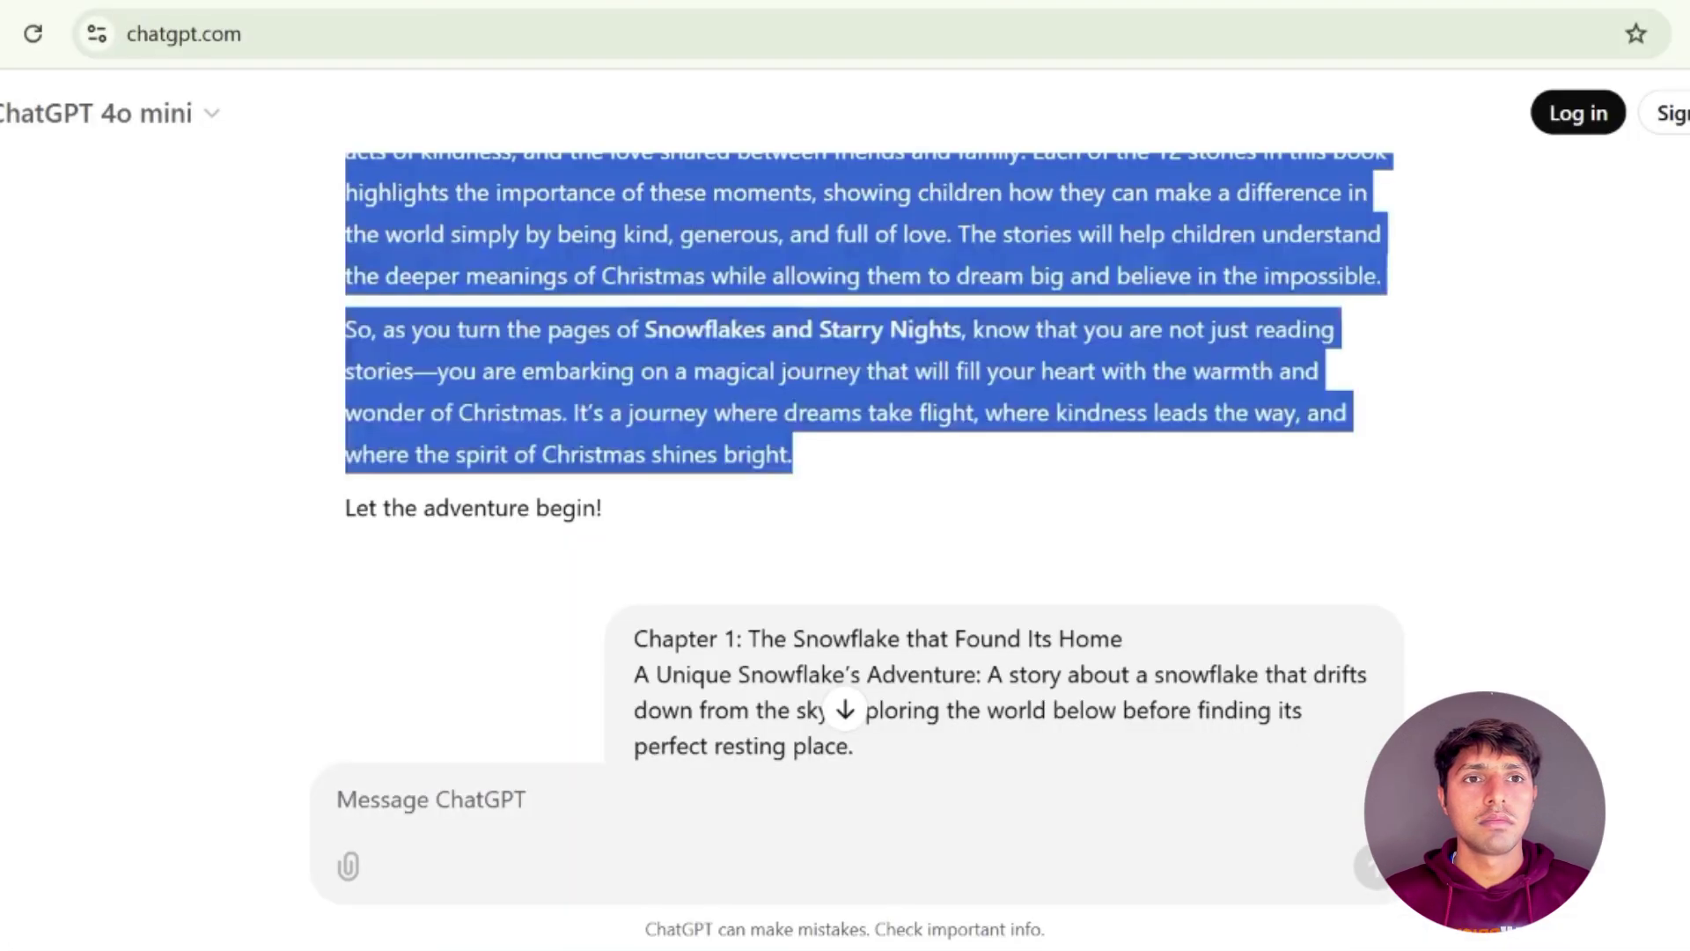
scroll(611, 588, down, 8)
drag(345, 176, 1257, 253)
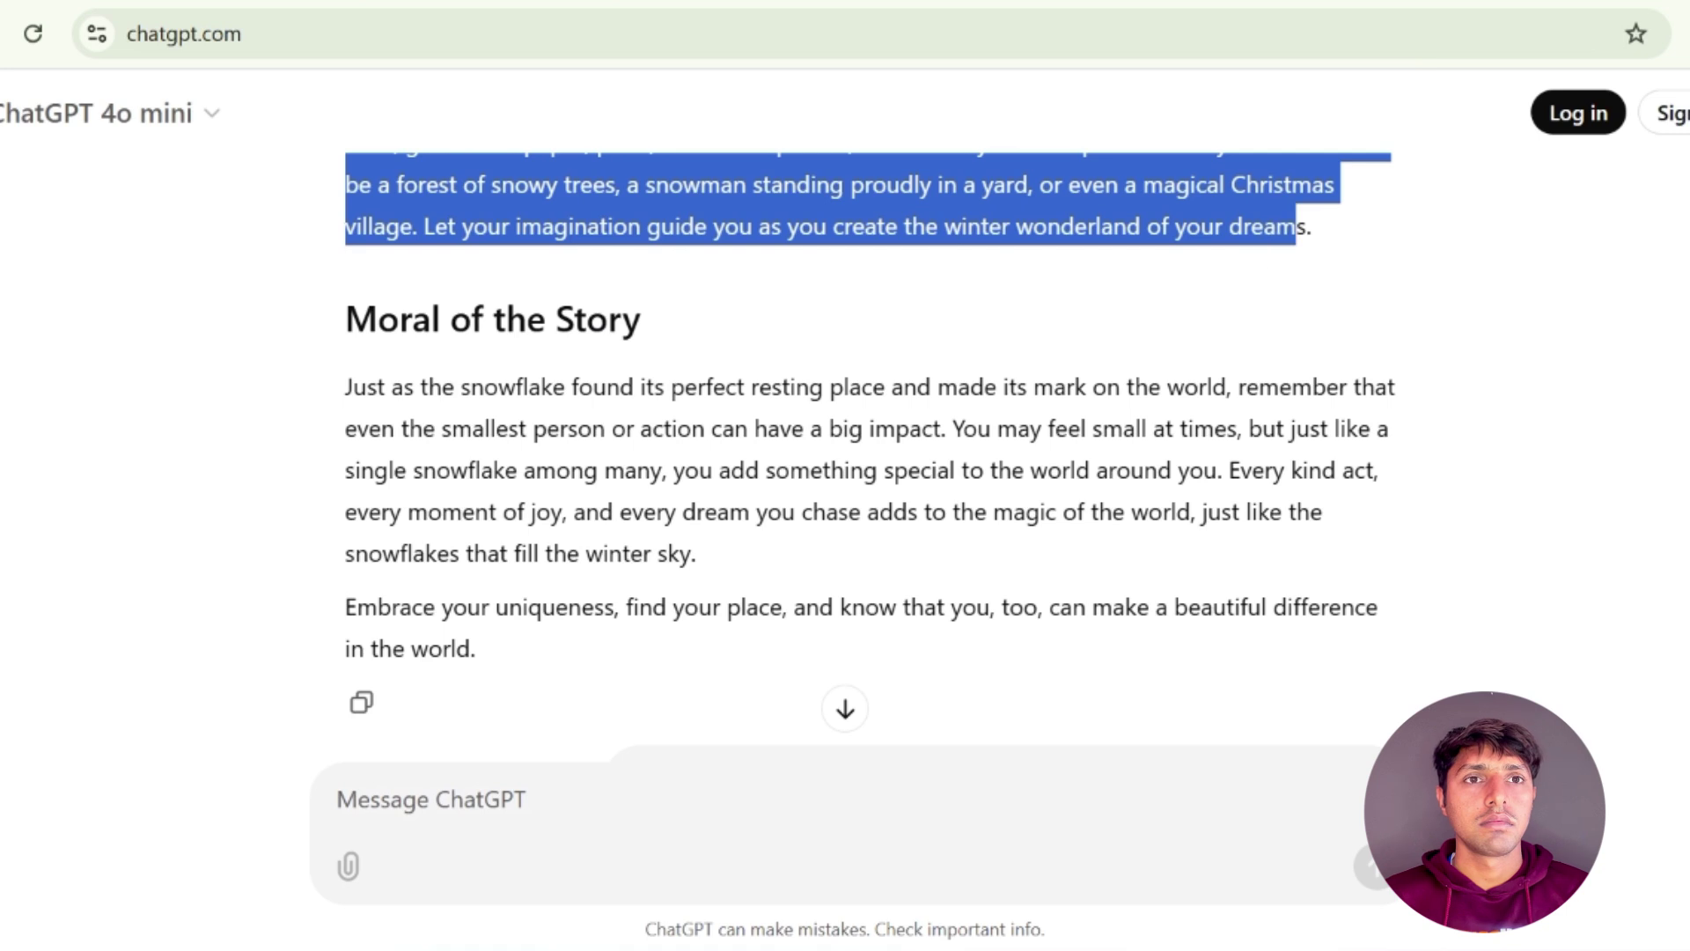
right_click(456, 227)
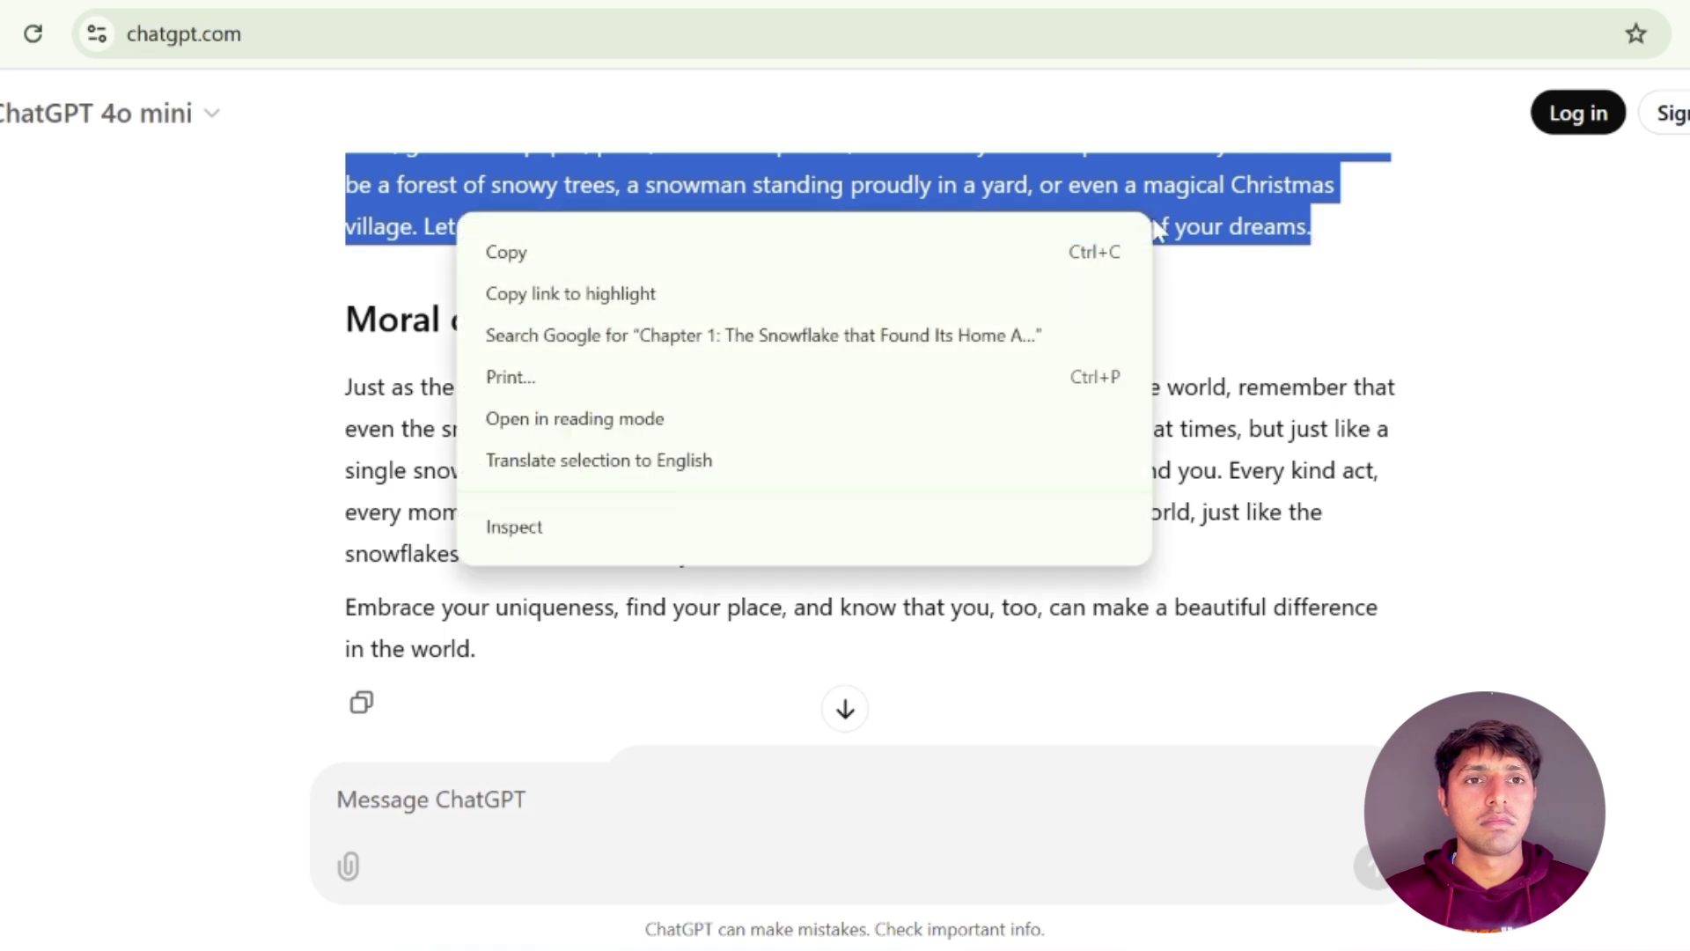
click(583, 254)
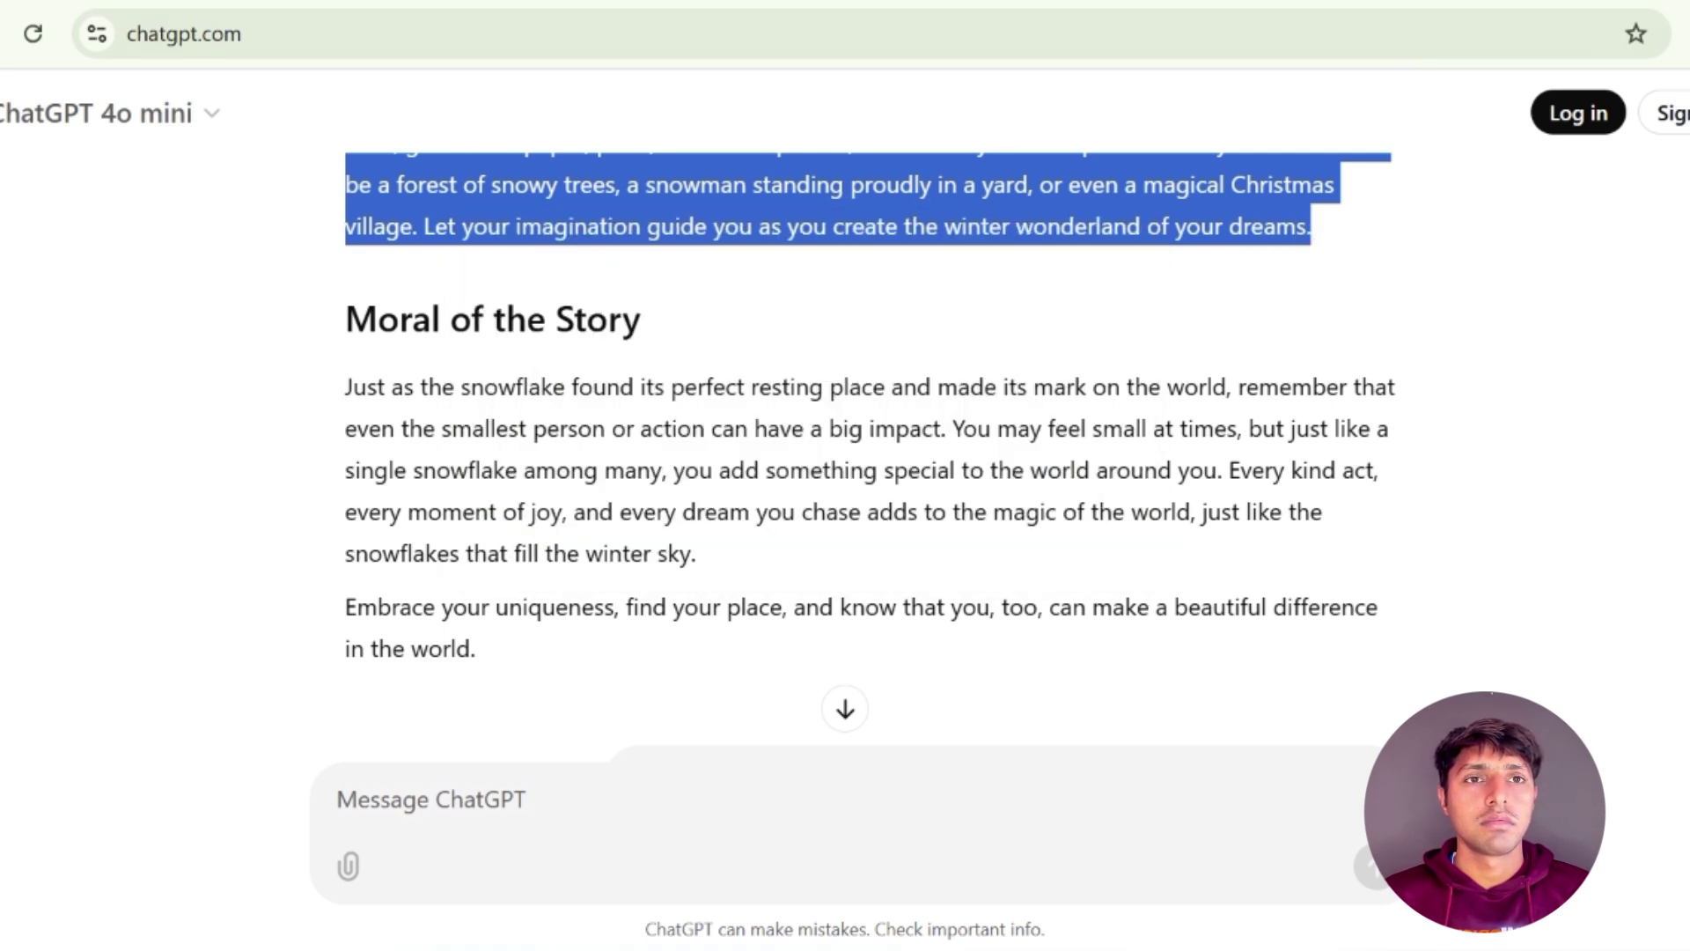
click(1087, 950)
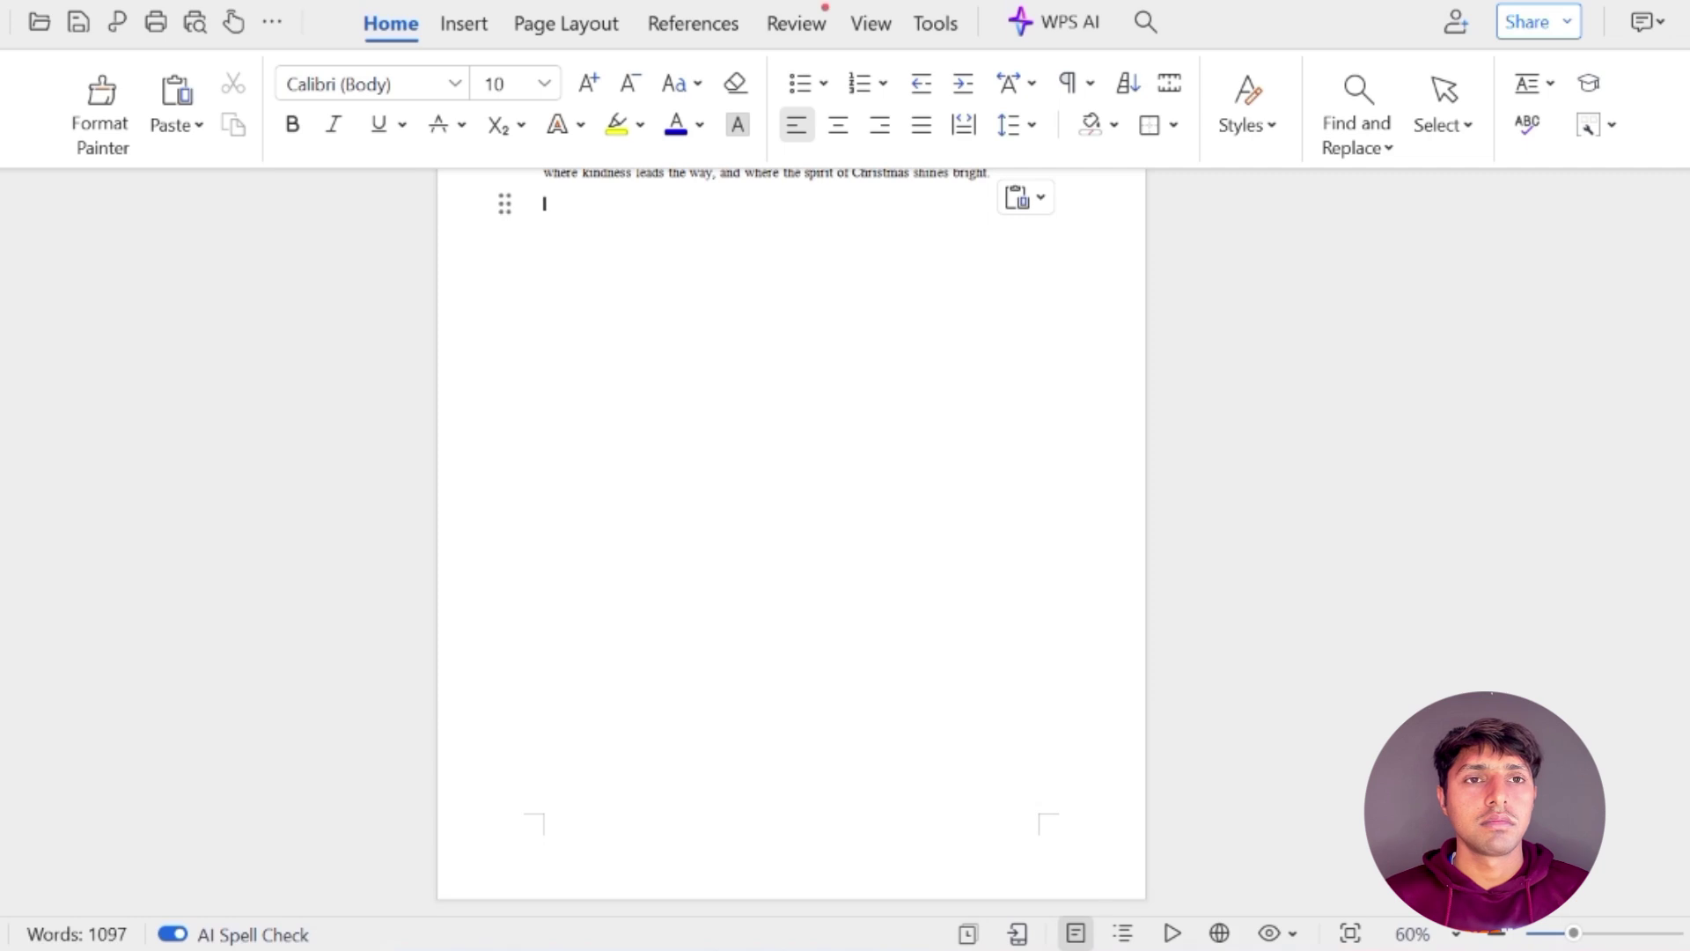
Start a new page after the introduction's closing paragraph and paste the copied Chapter 1 there with its formatting
scroll(790, 529, up, 4)
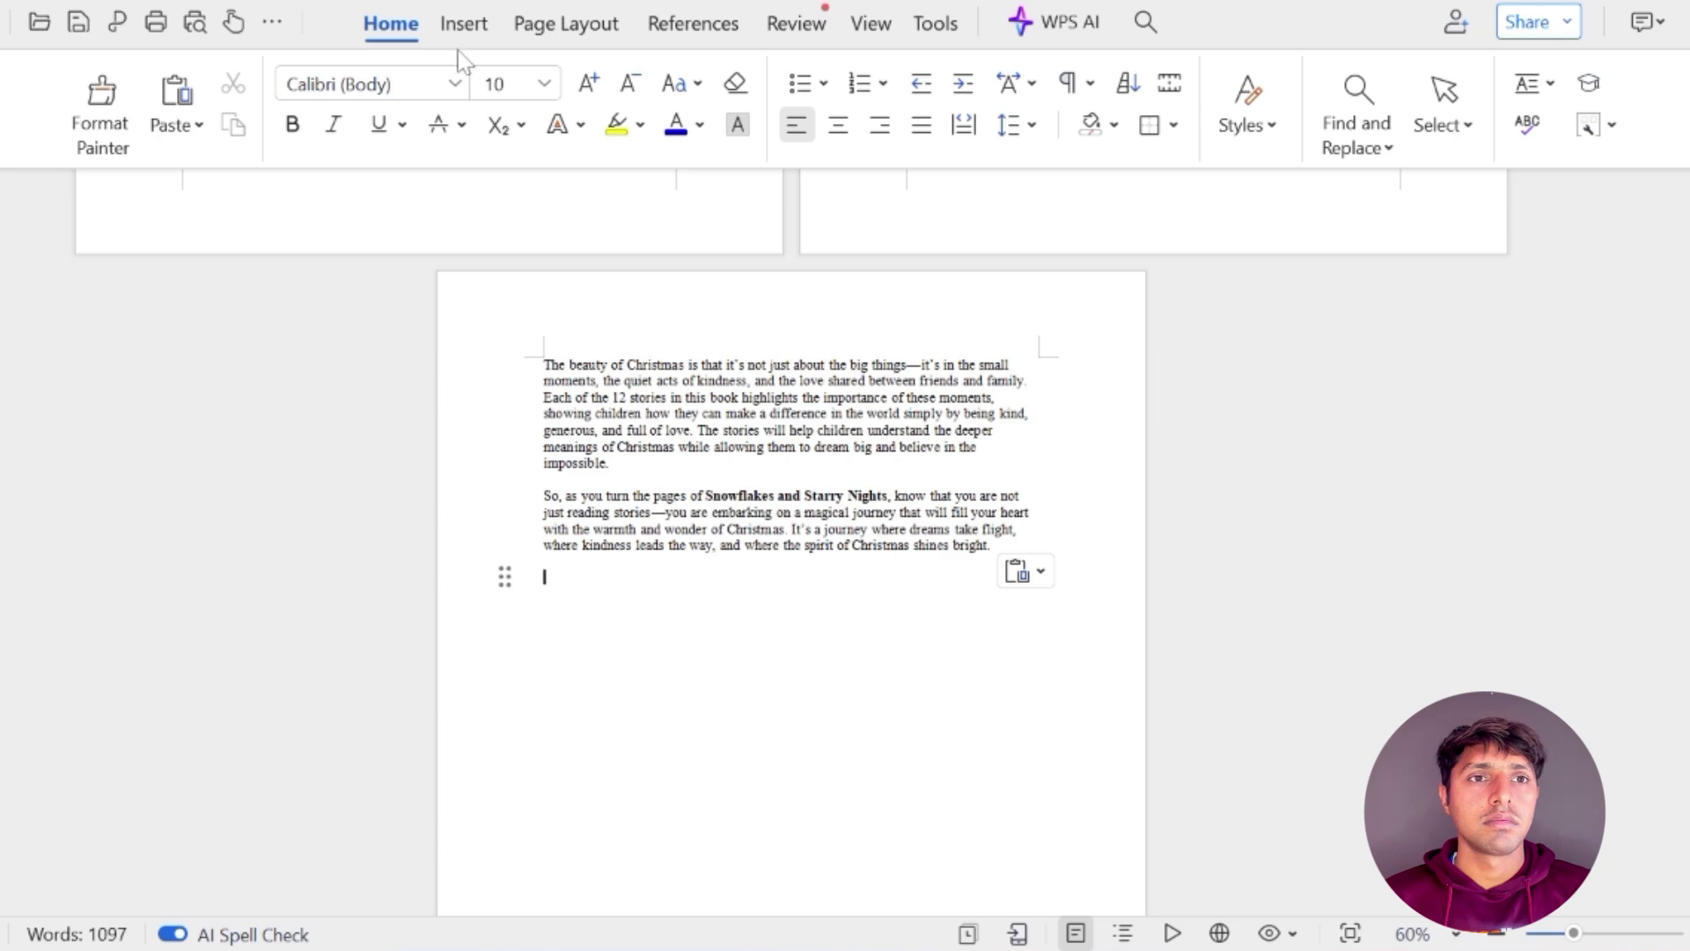
click(462, 27)
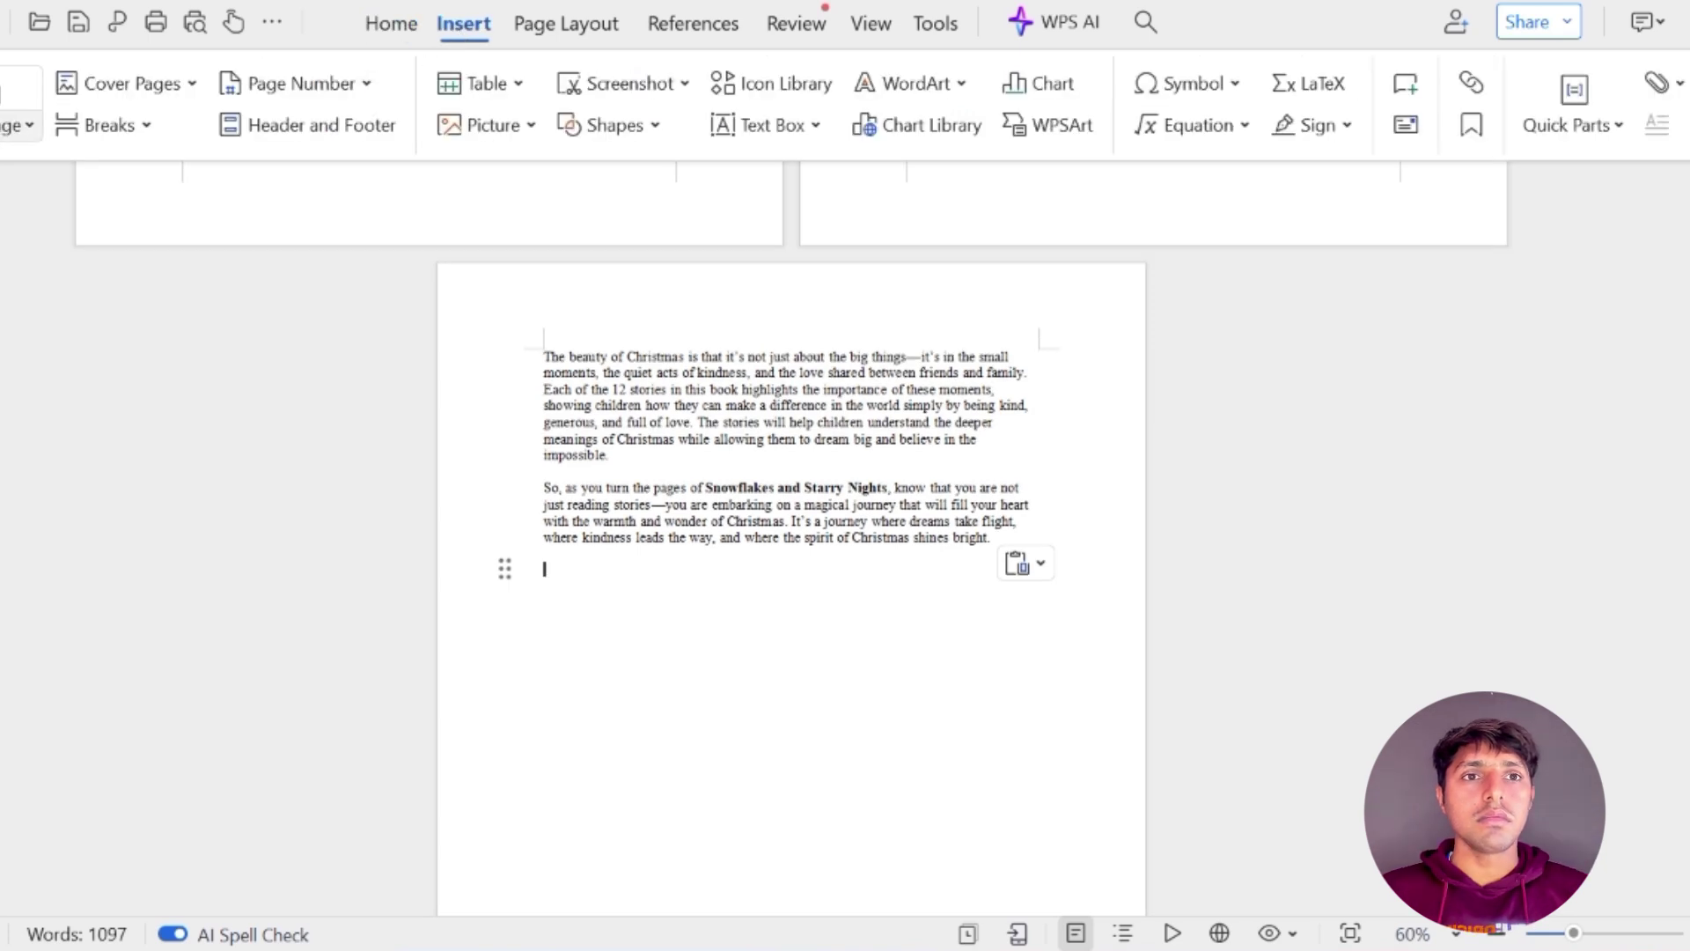
click(109, 125)
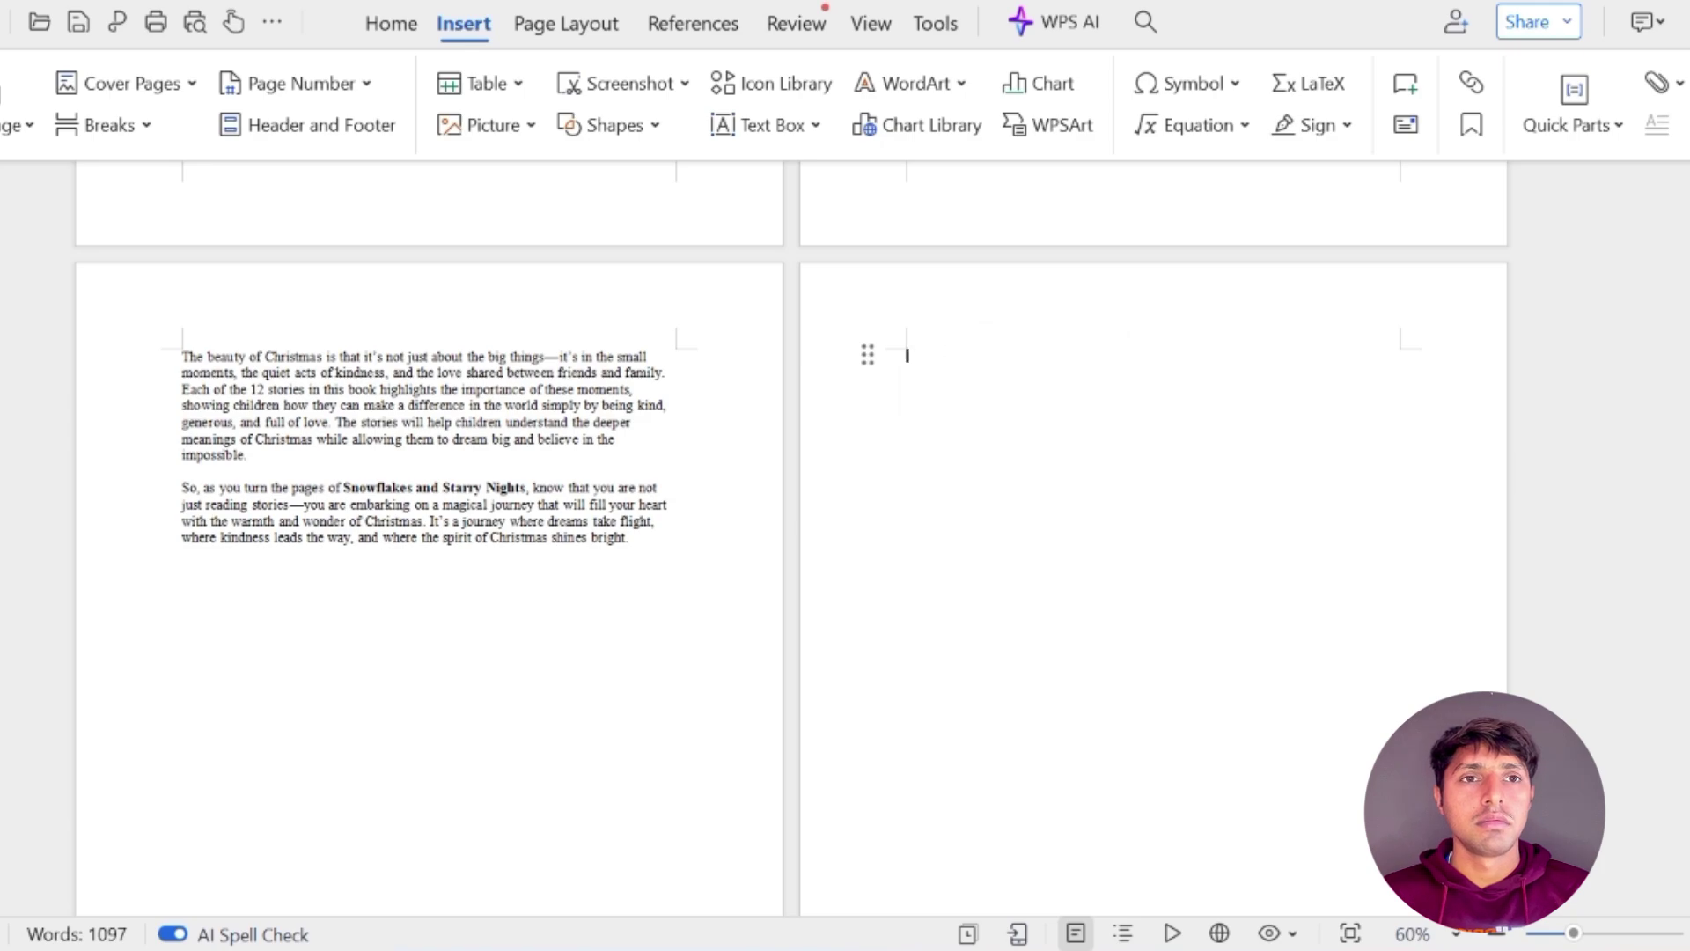
right_click(923, 381)
click(1039, 28)
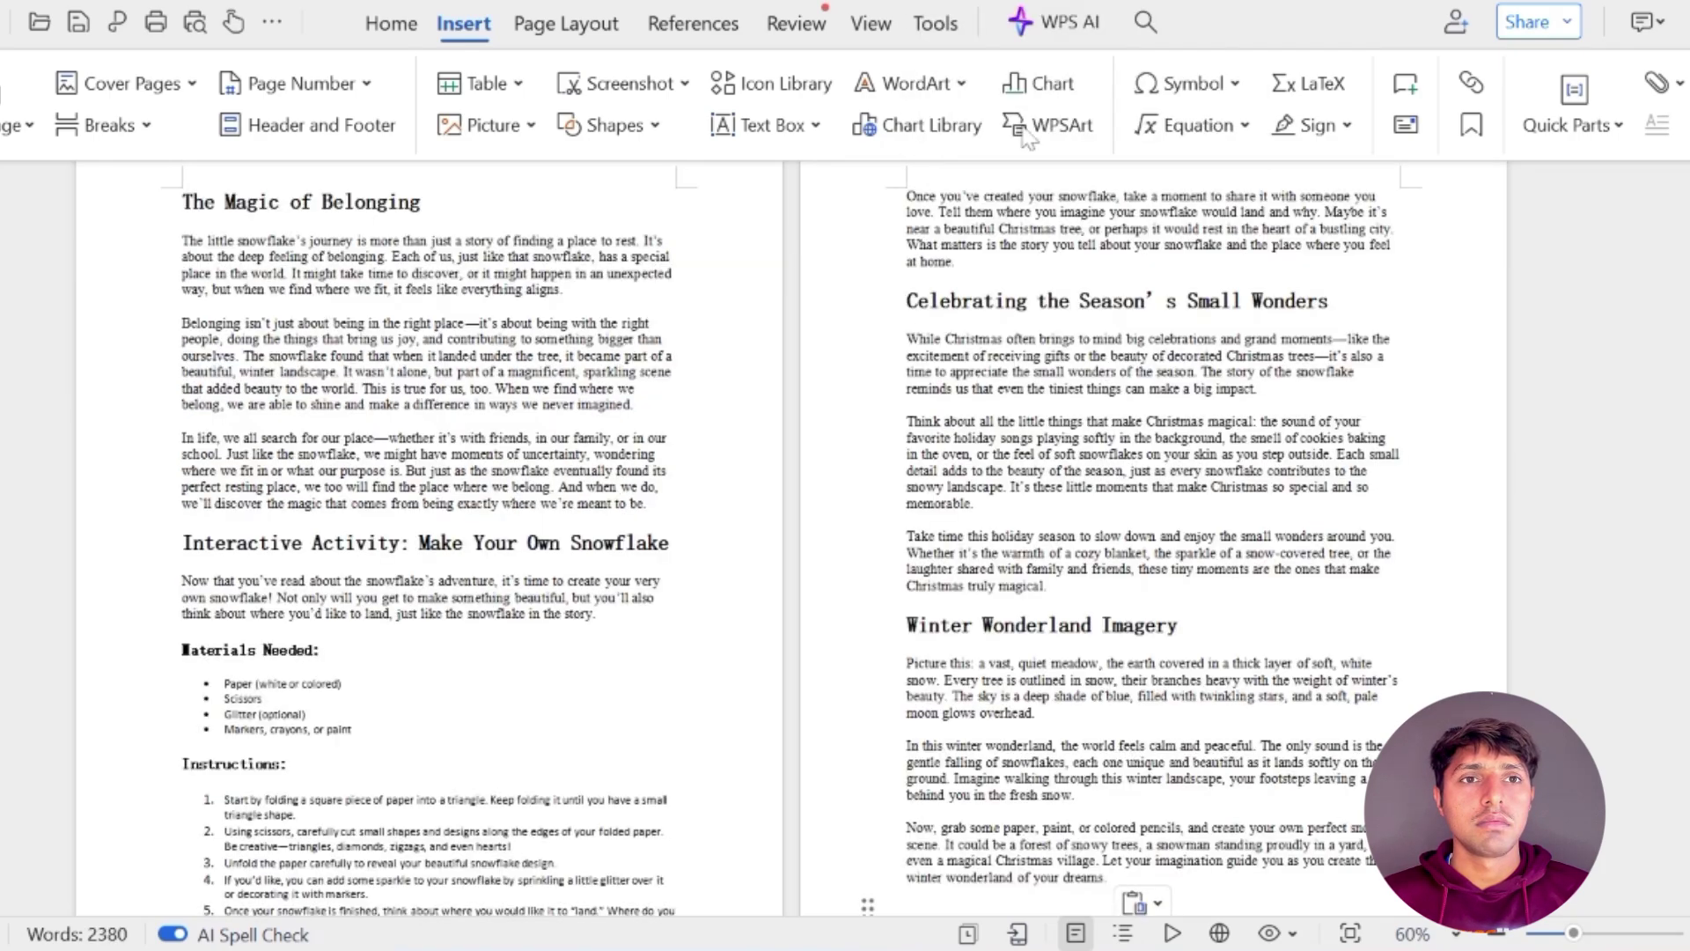
Check the pasted Chapter 1 from its title to the Winter Wonderland Imagery section, and start a new page after it
scroll(792, 537, up, 15)
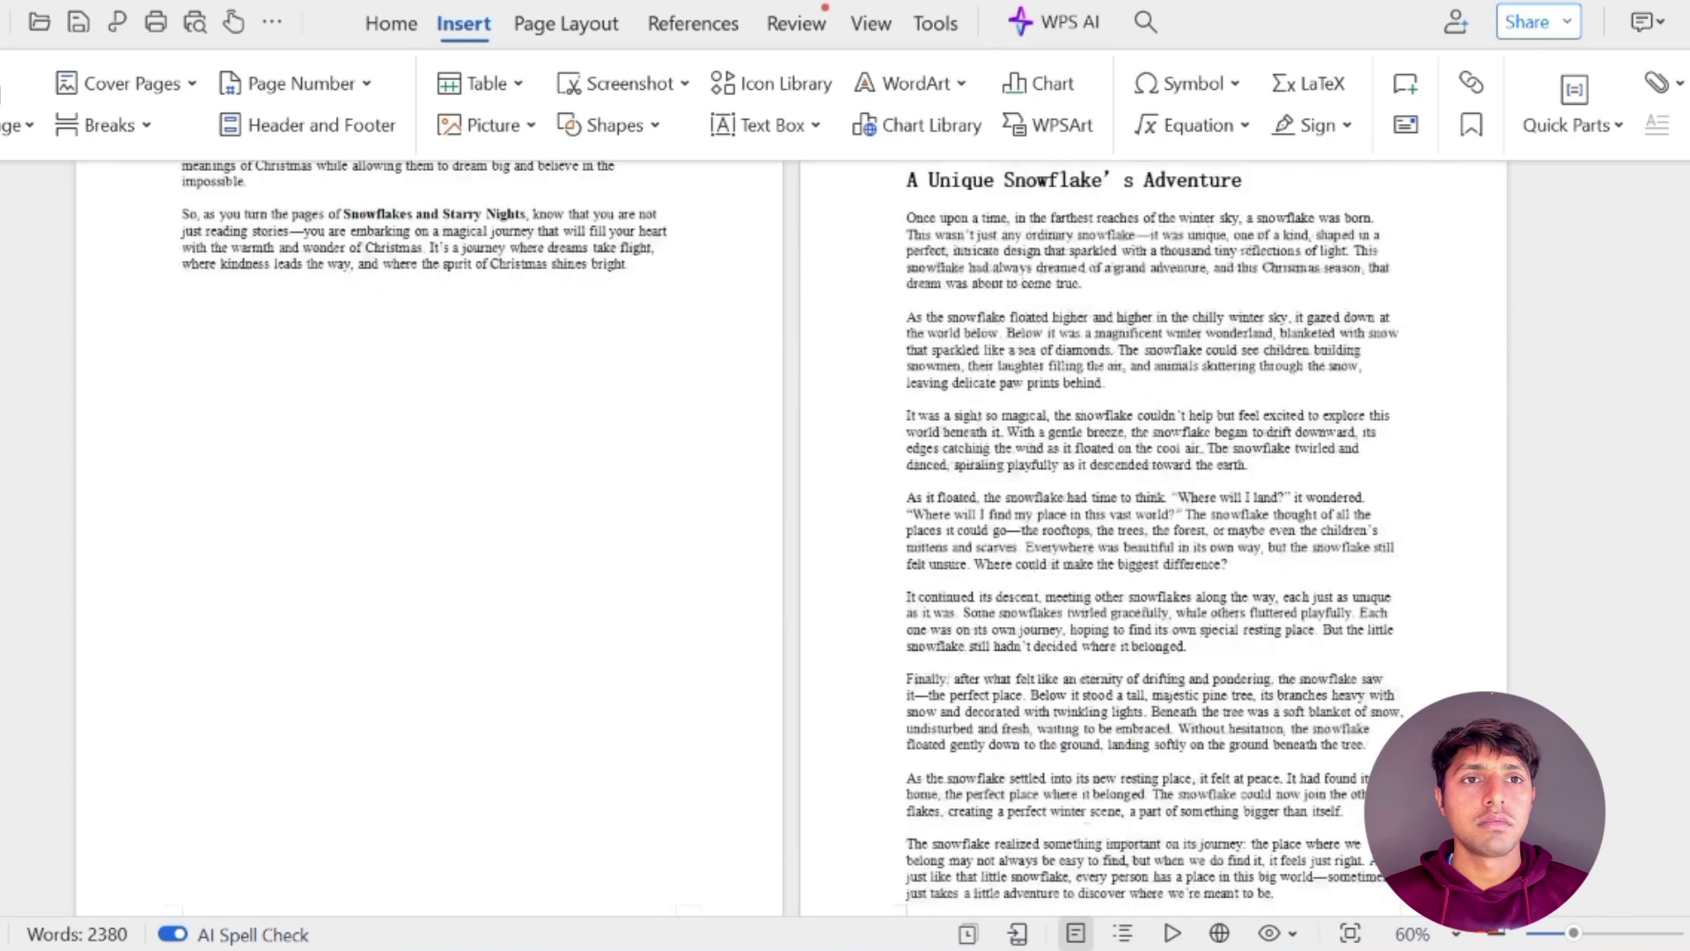
scroll(792, 537, up, 3)
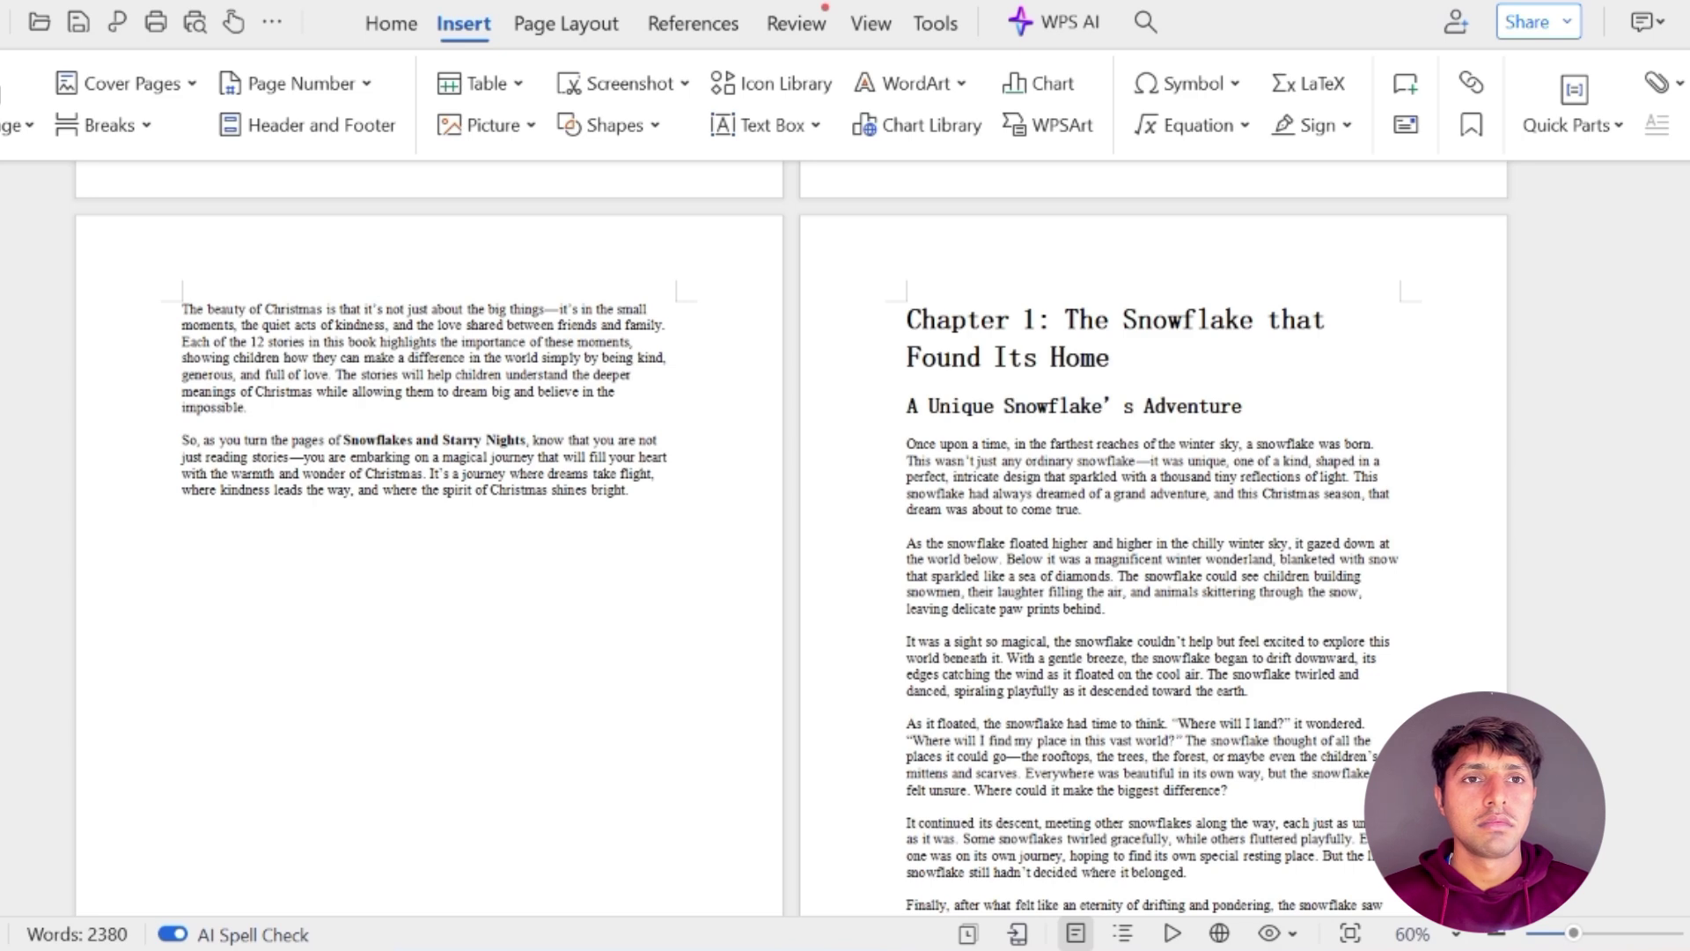
scroll(792, 528, up, 1)
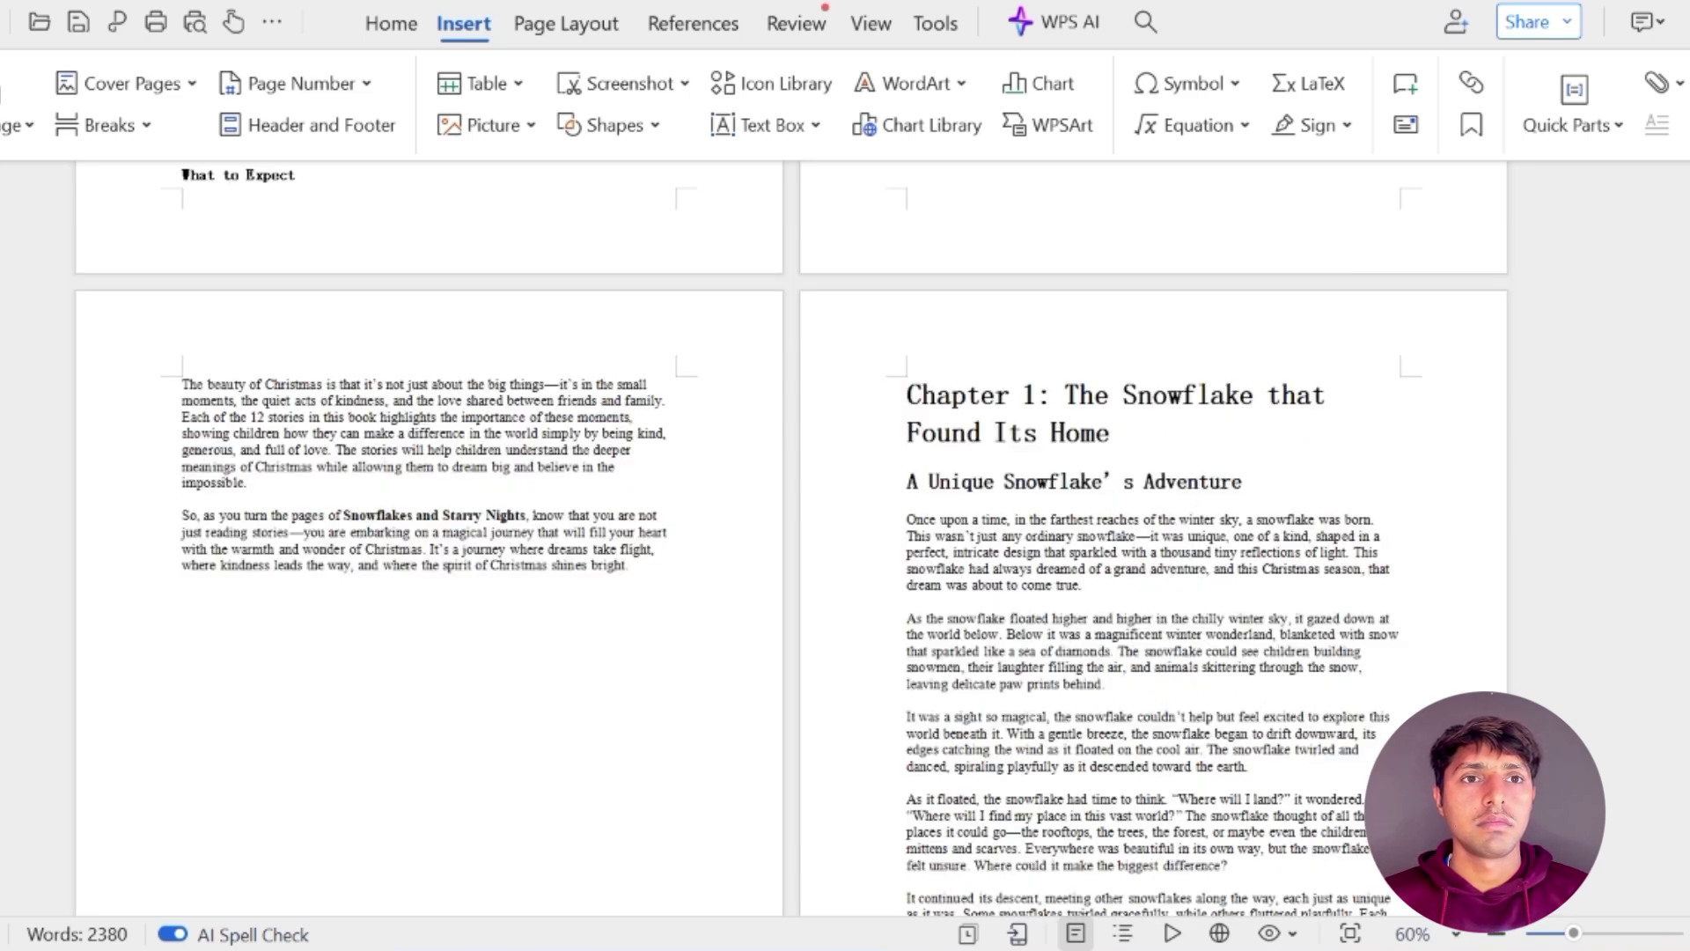
scroll(792, 528, down, 15)
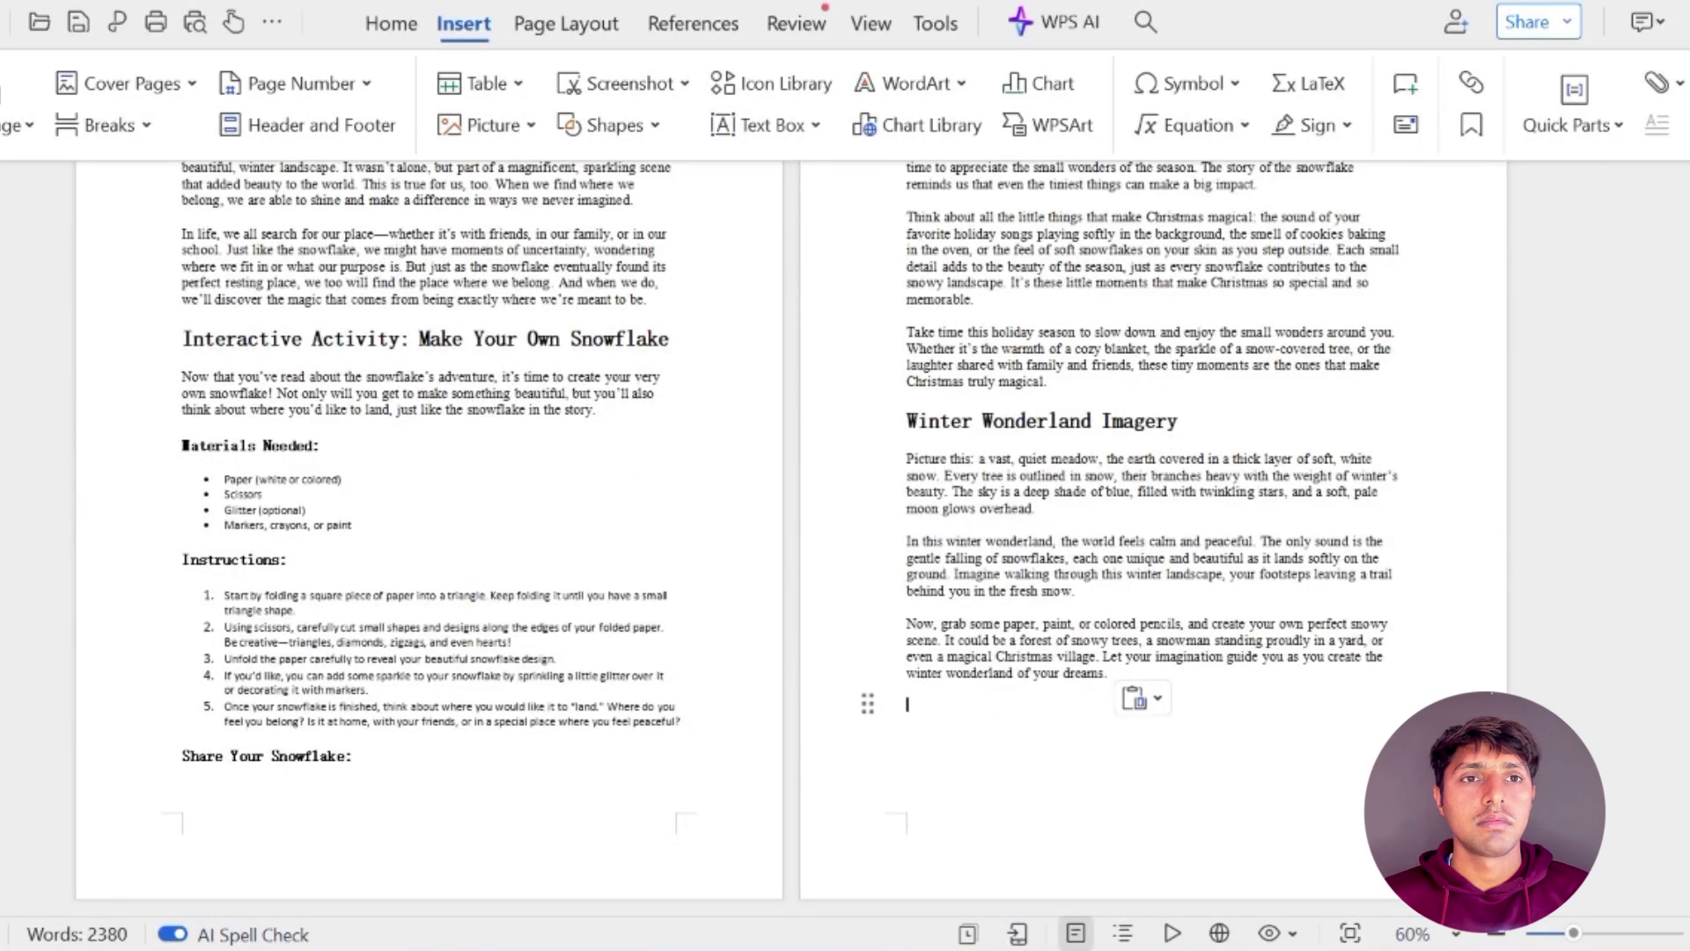
click(97, 125)
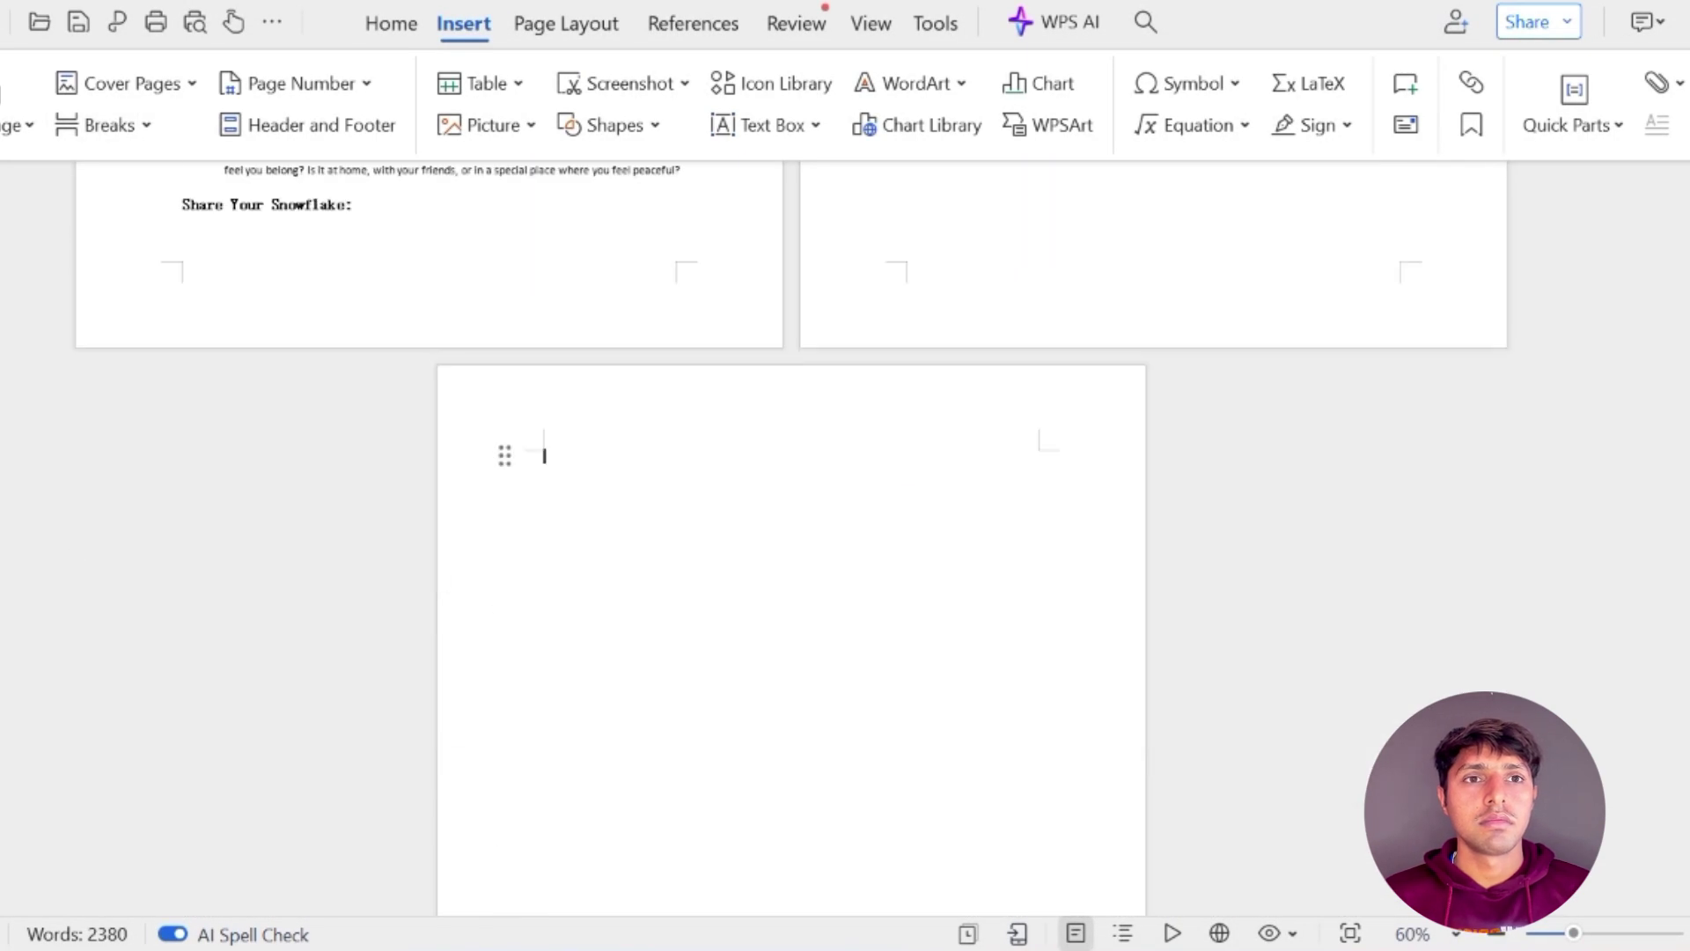
Switch to ChatGPT, copy Chapter 2 from its title up to the Moral of the Story heading, and return to the WPS document
key(alt+Tab)
scroll(560, 558, down, 10)
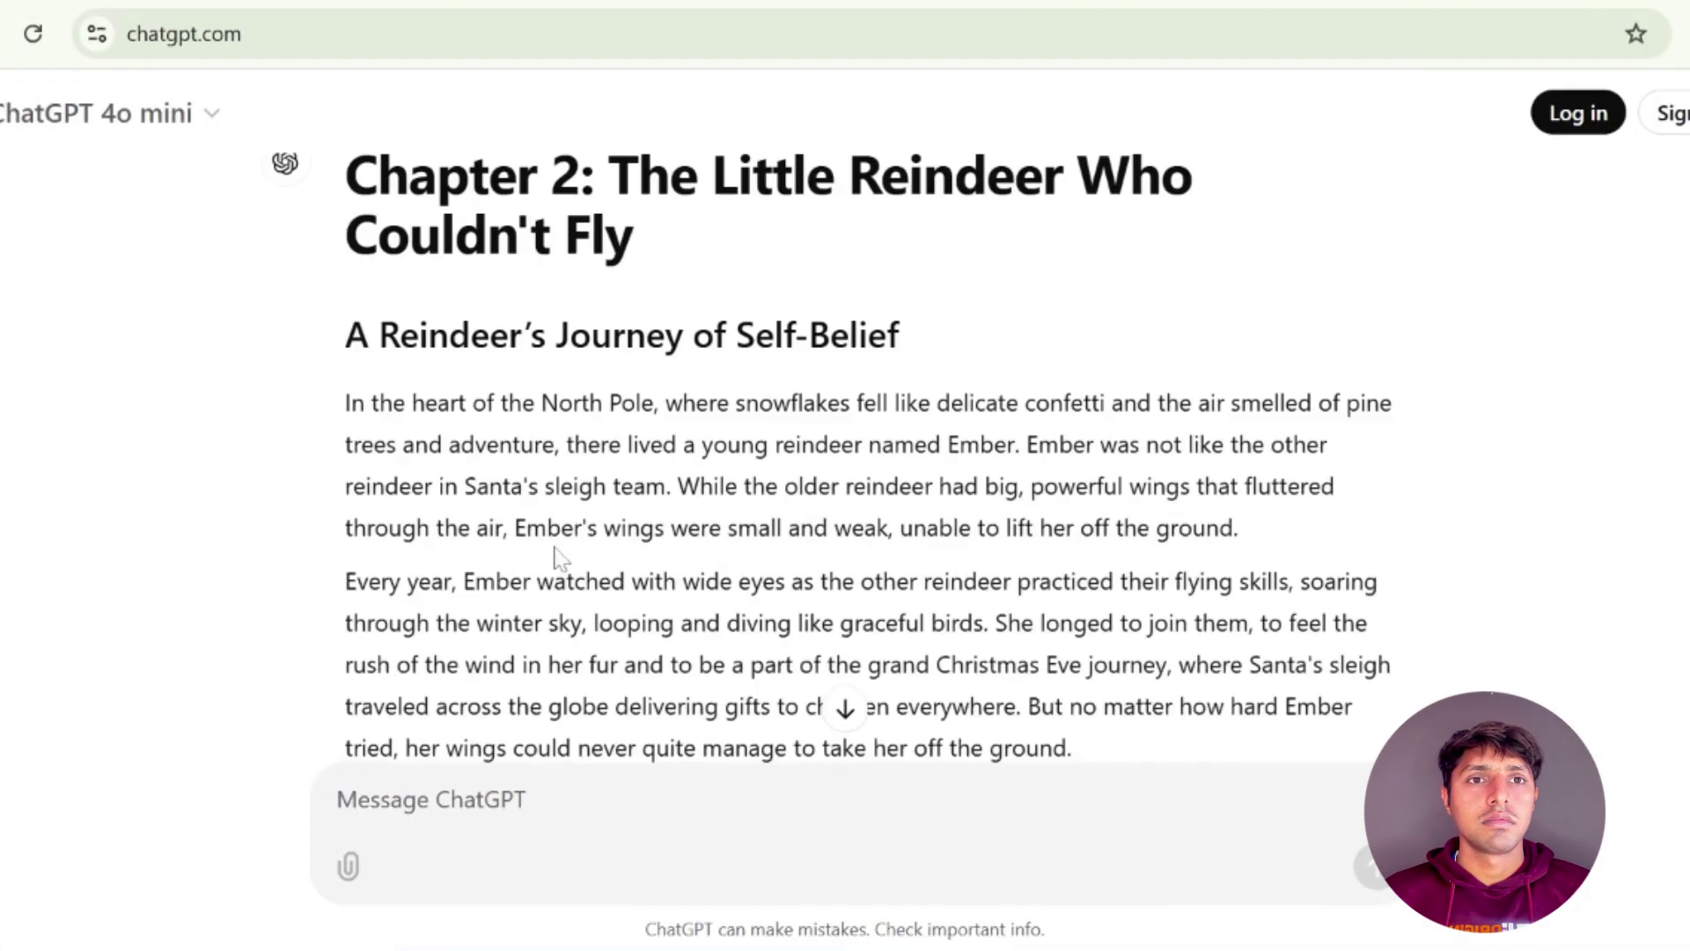
drag(345, 176, 1213, 277)
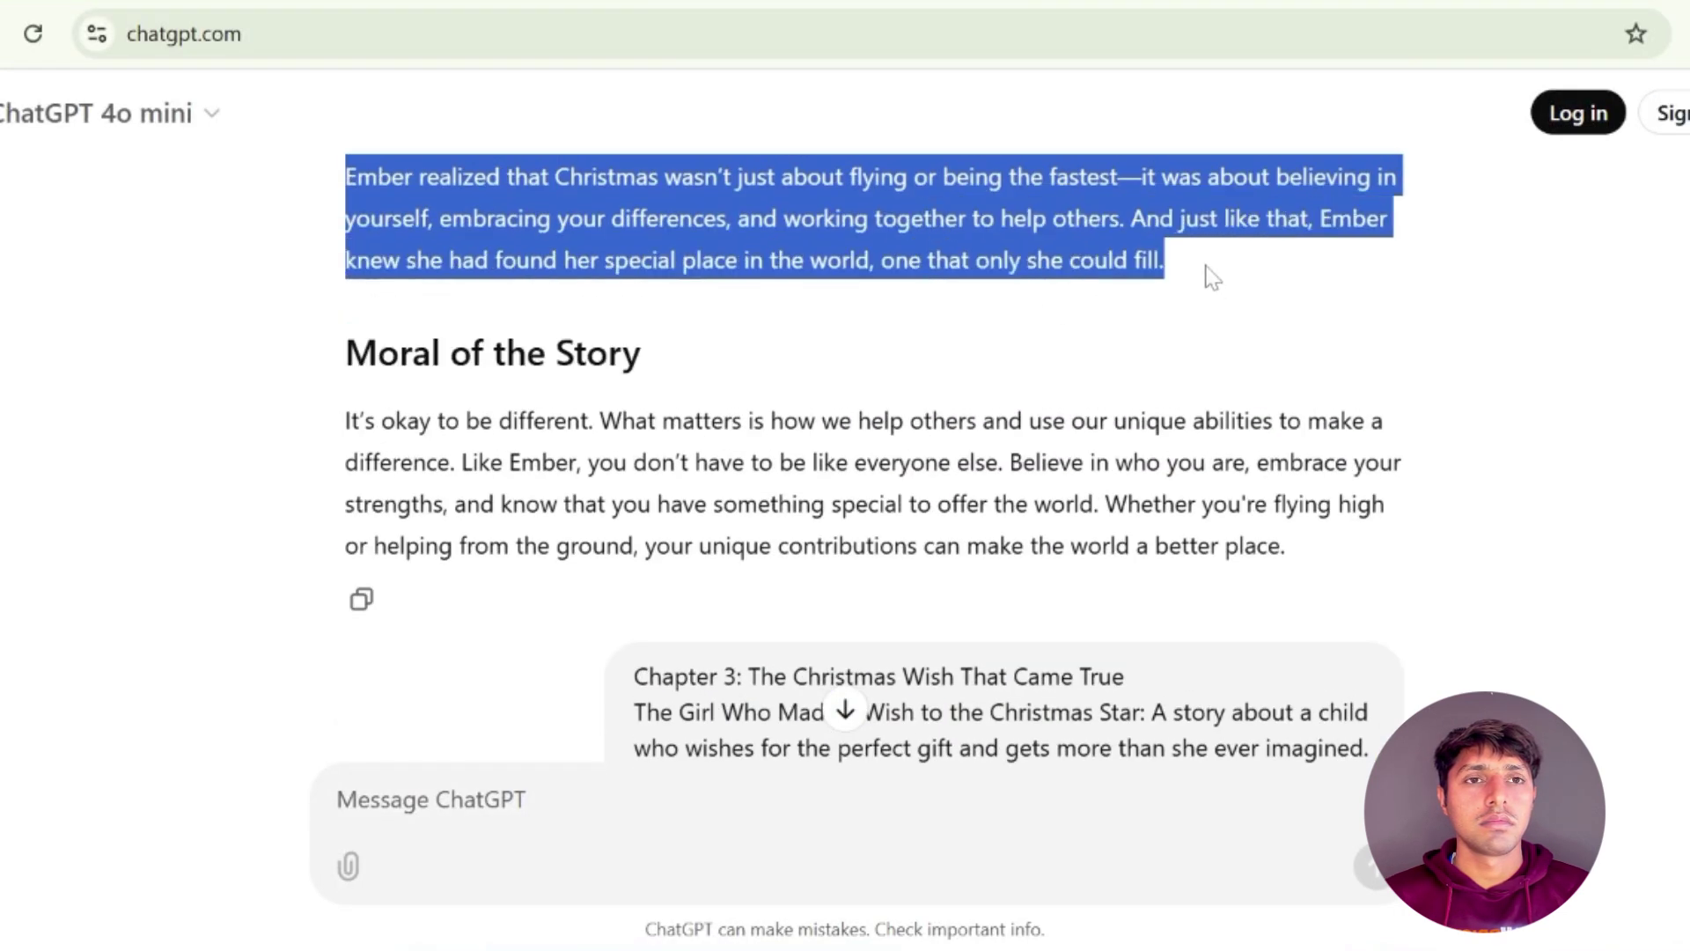
right_click(982, 194)
click(1052, 233)
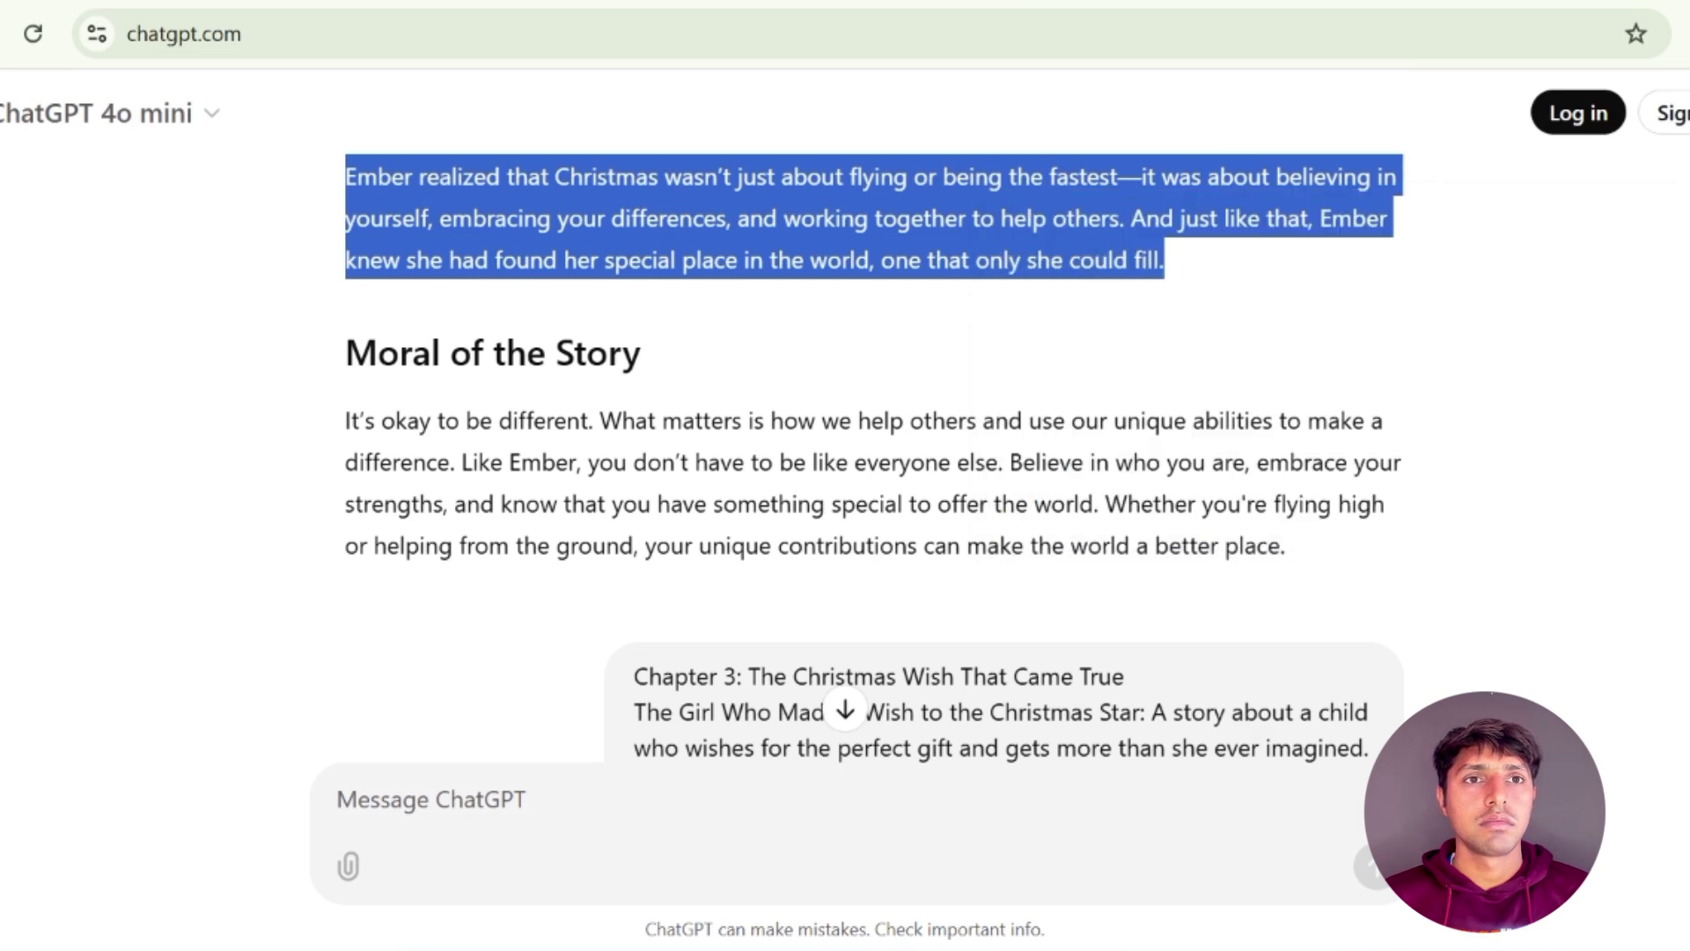
key(alt+Tab)
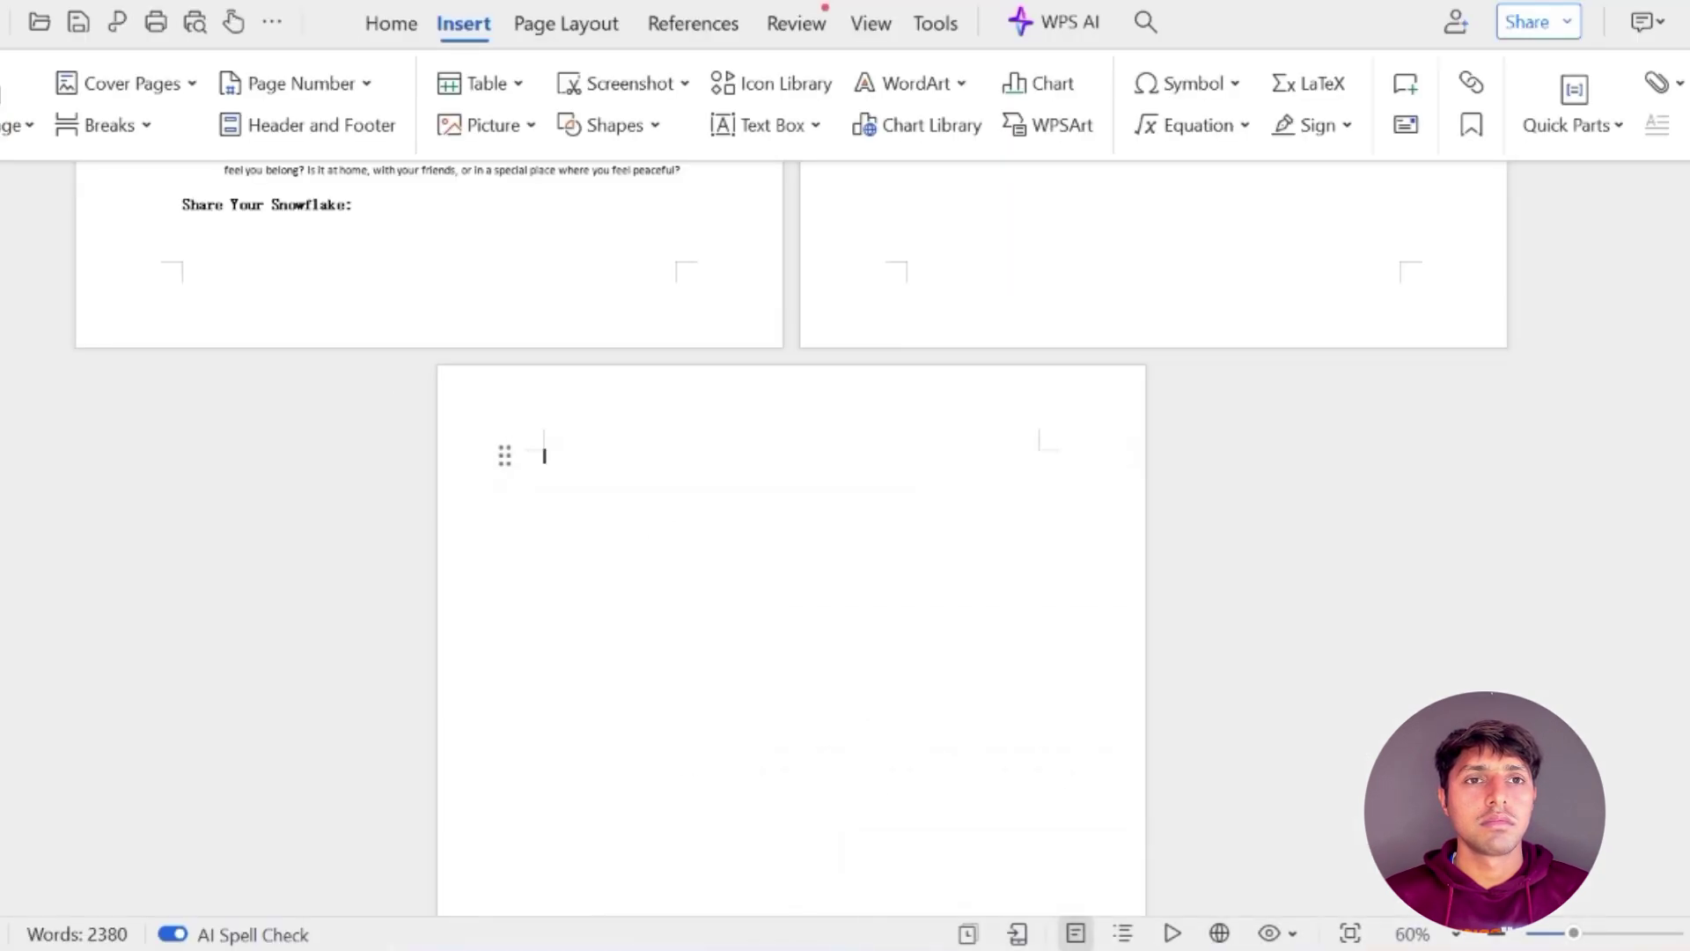
Paste Chapter 2 with its formatting on the blank page and start a new page after its Magical Christmas Night section
right_click(544, 455)
click(696, 7)
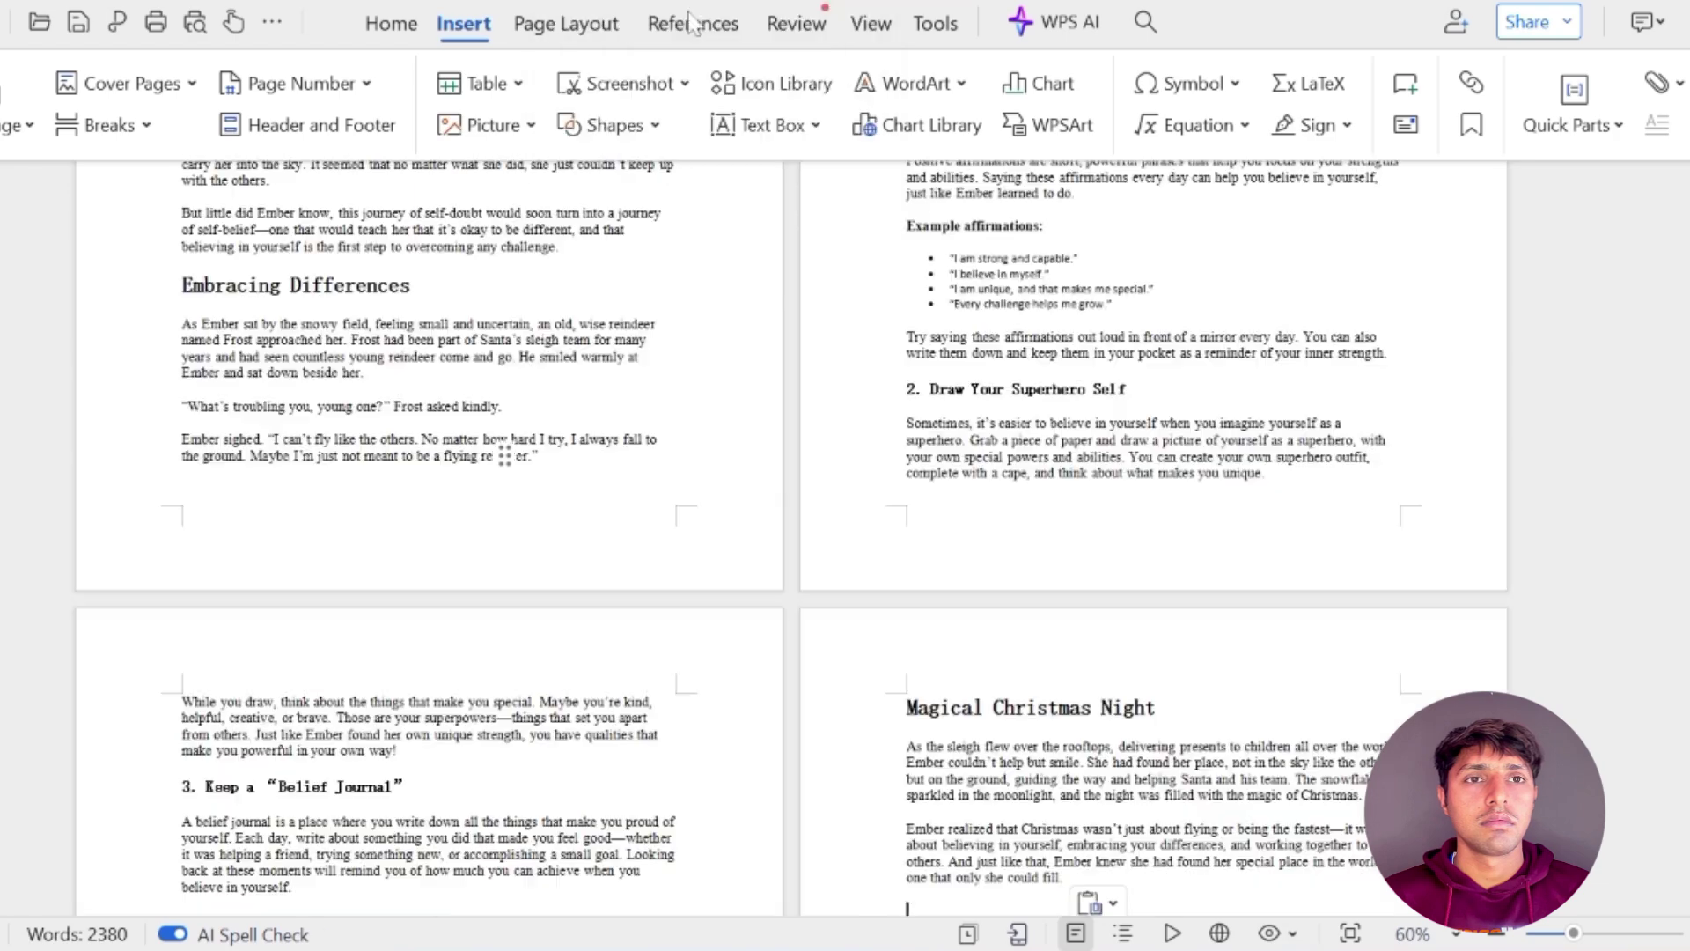
scroll(695, 678, down, 6)
scroll(695, 678, up, 1)
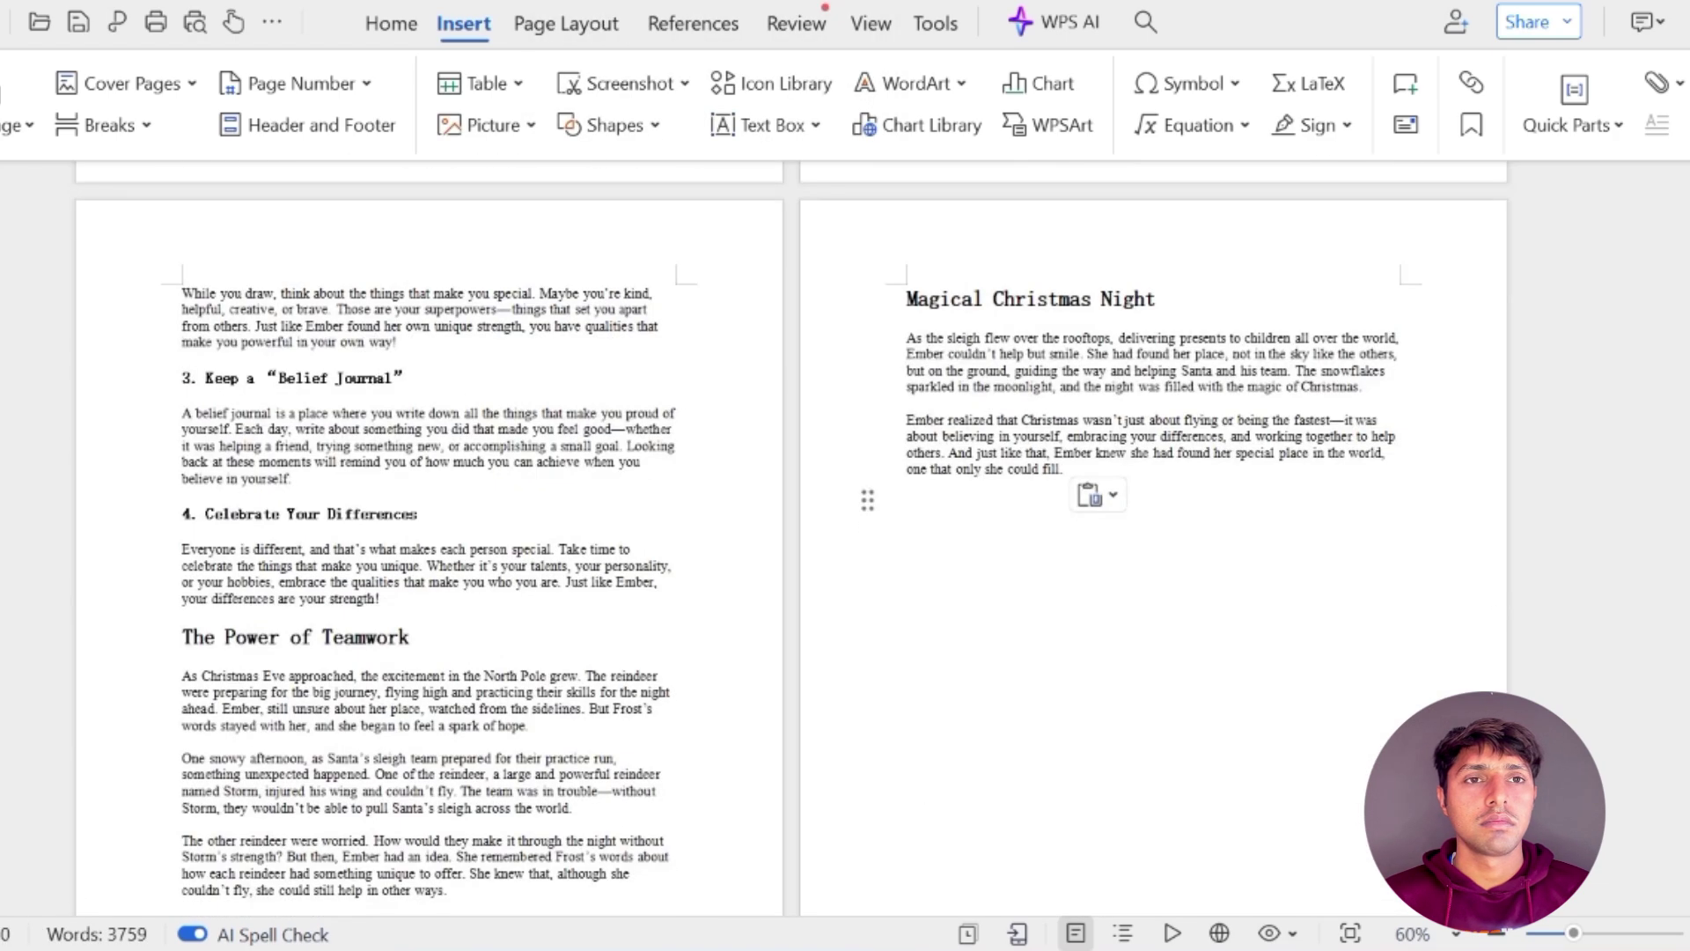
click(101, 125)
scroll(823, 807, down, 4)
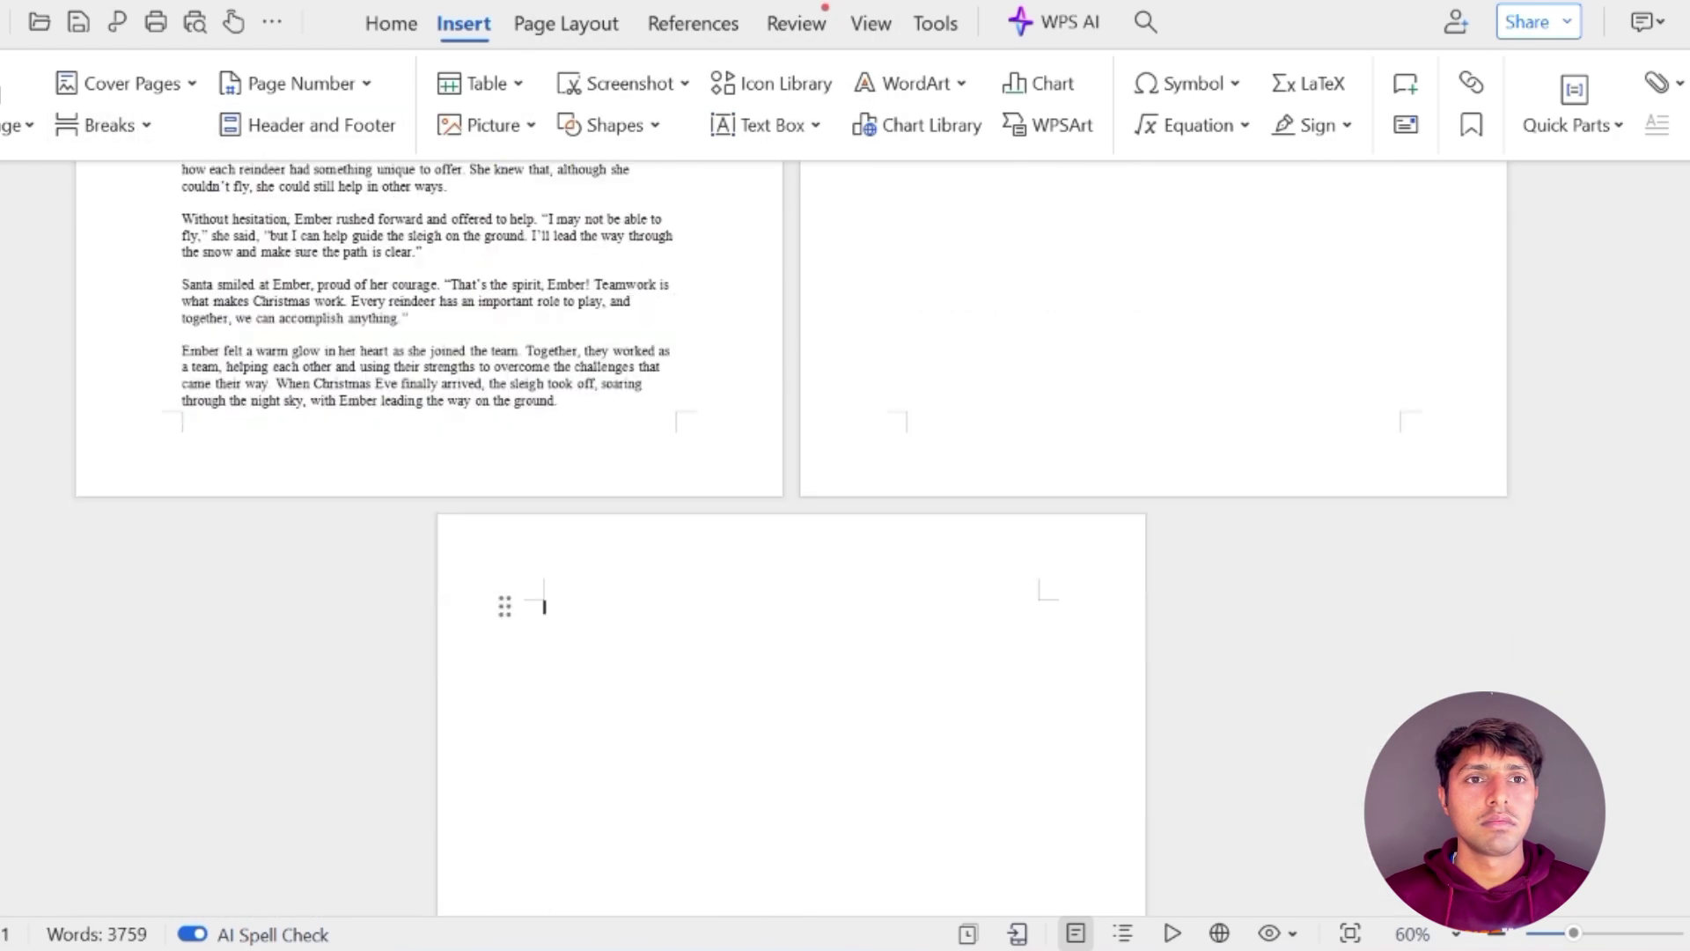
Switch to ChatGPT and copy Chapter 3: The Christmas Wish That Came True, from its title up to the Moral of the Story heading
key(alt+Tab)
scroll(436, 539, down, 10)
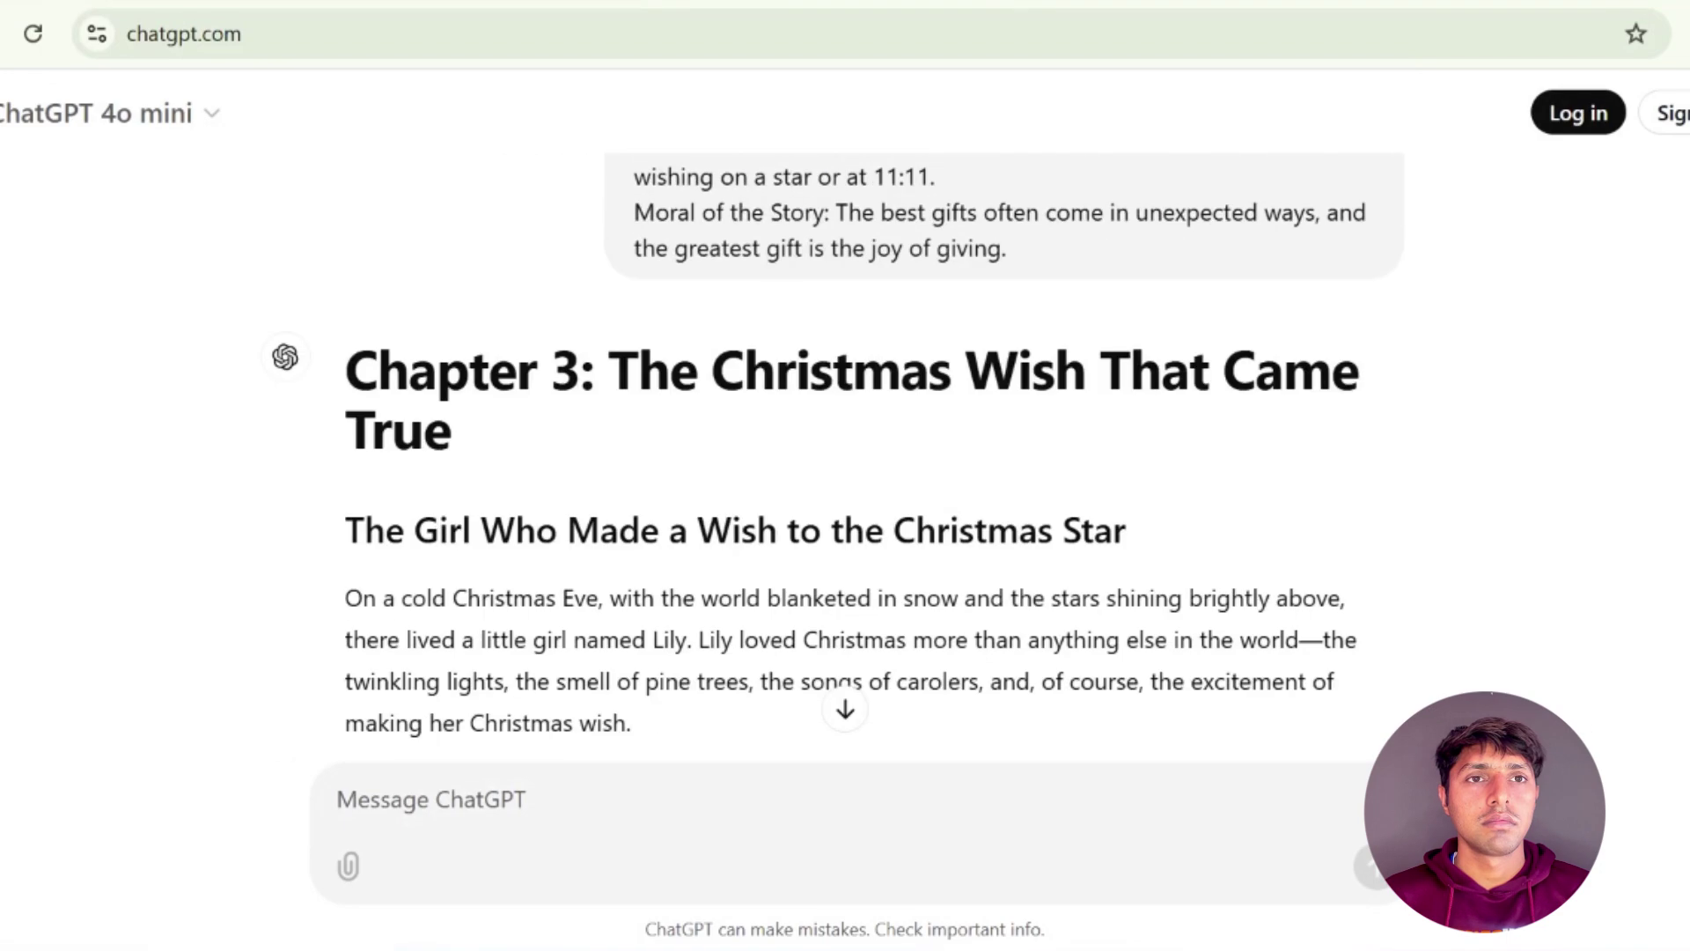
drag(346, 370, 669, 819)
drag(669, 735, 725, 371)
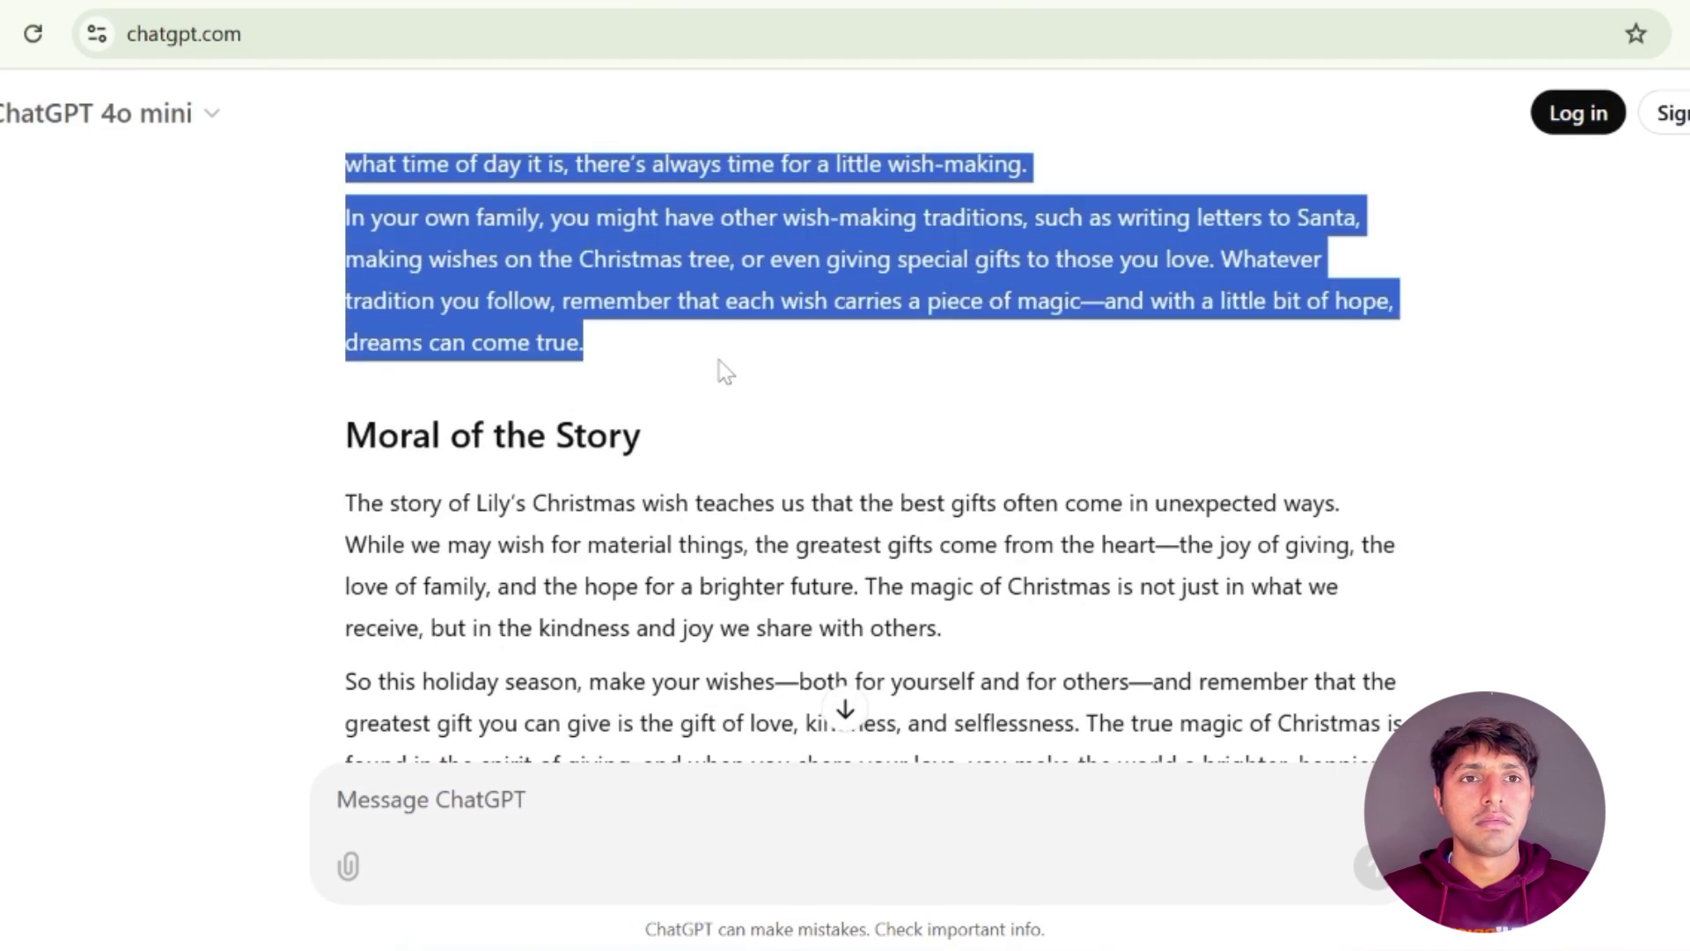
right_click(692, 238)
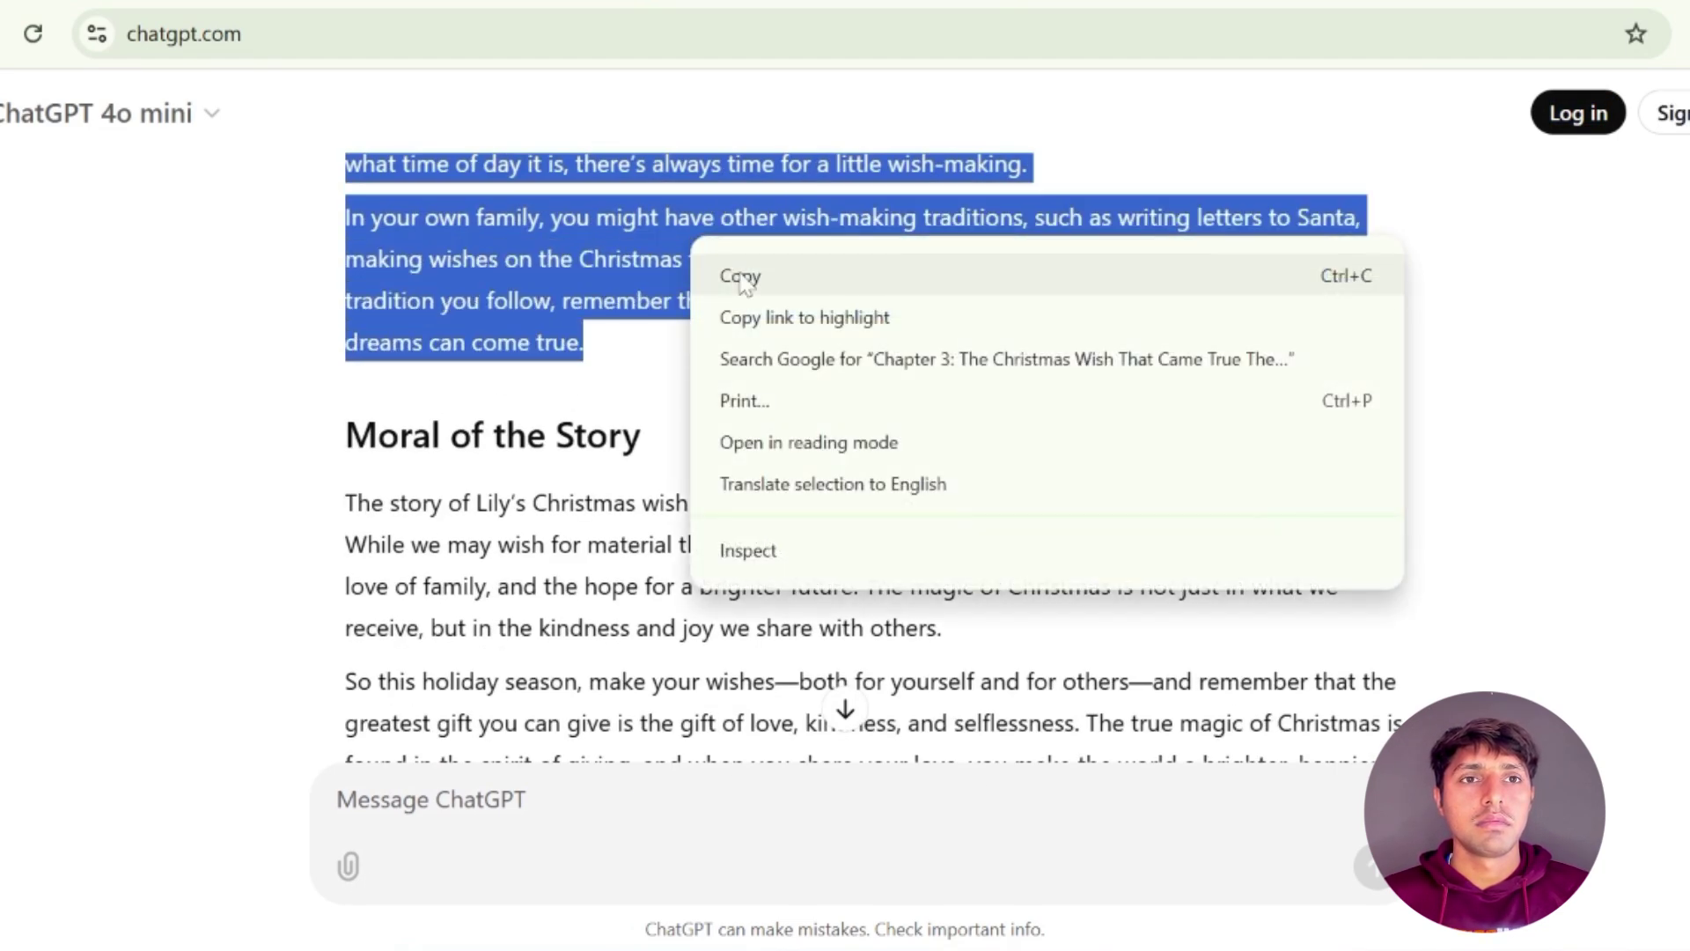
click(740, 276)
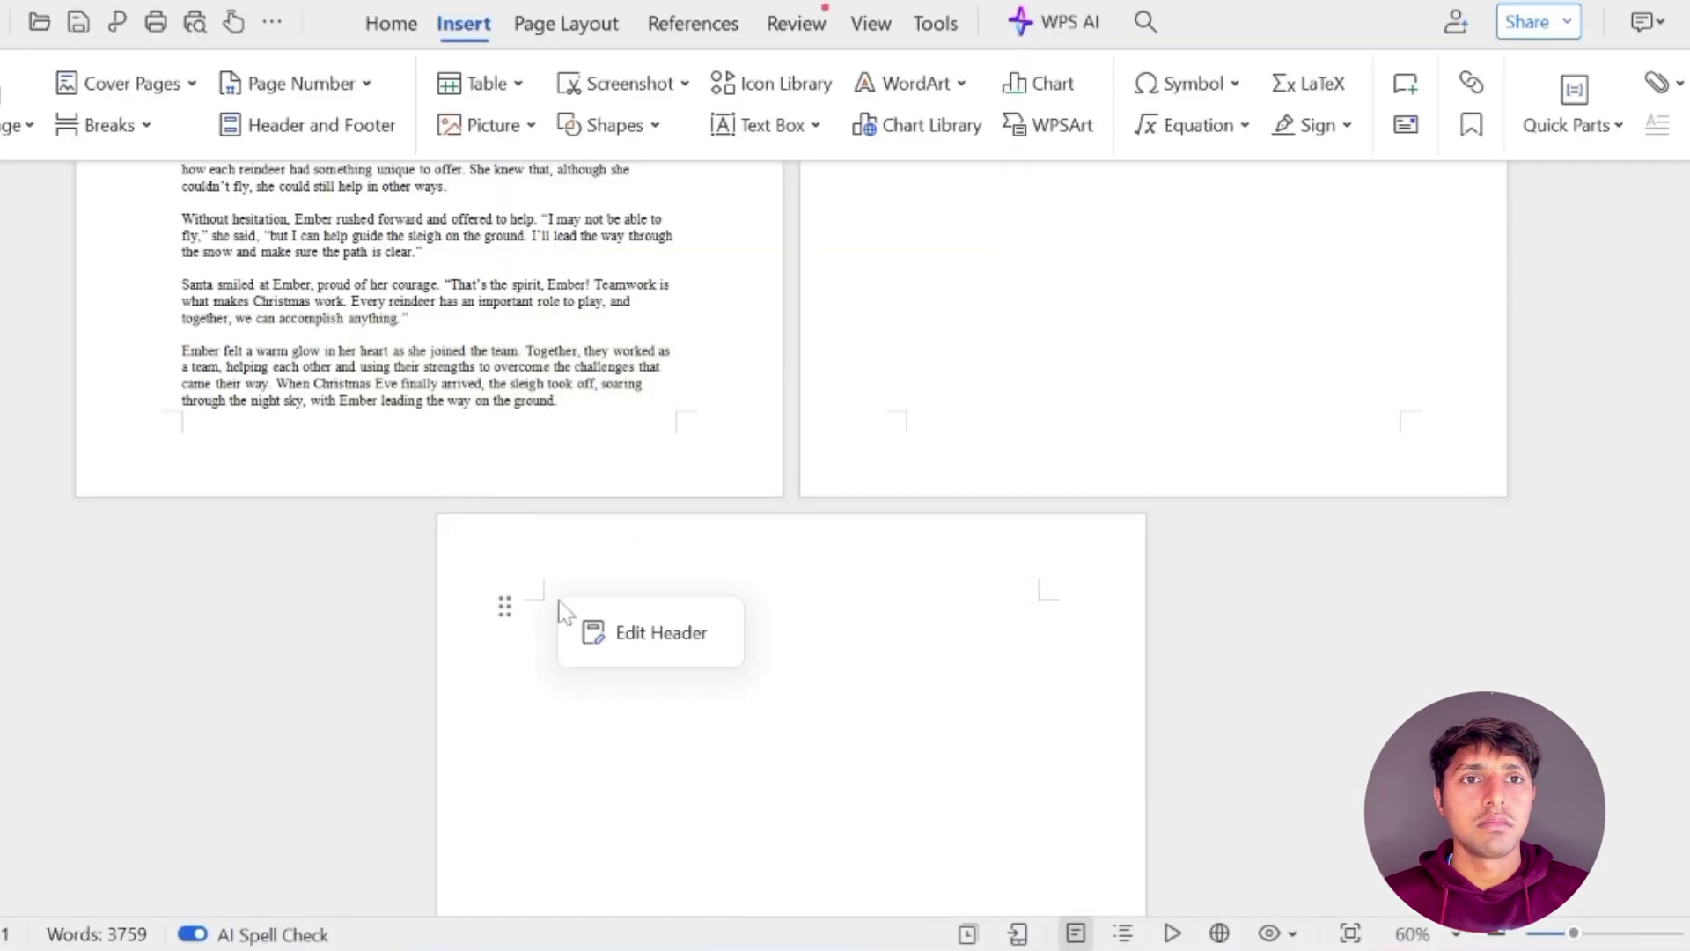
Paste Chapter 3 with its formatting on the blank page in WPS Office and start a new page after its How Wishes Are Made section
right_click(545, 629)
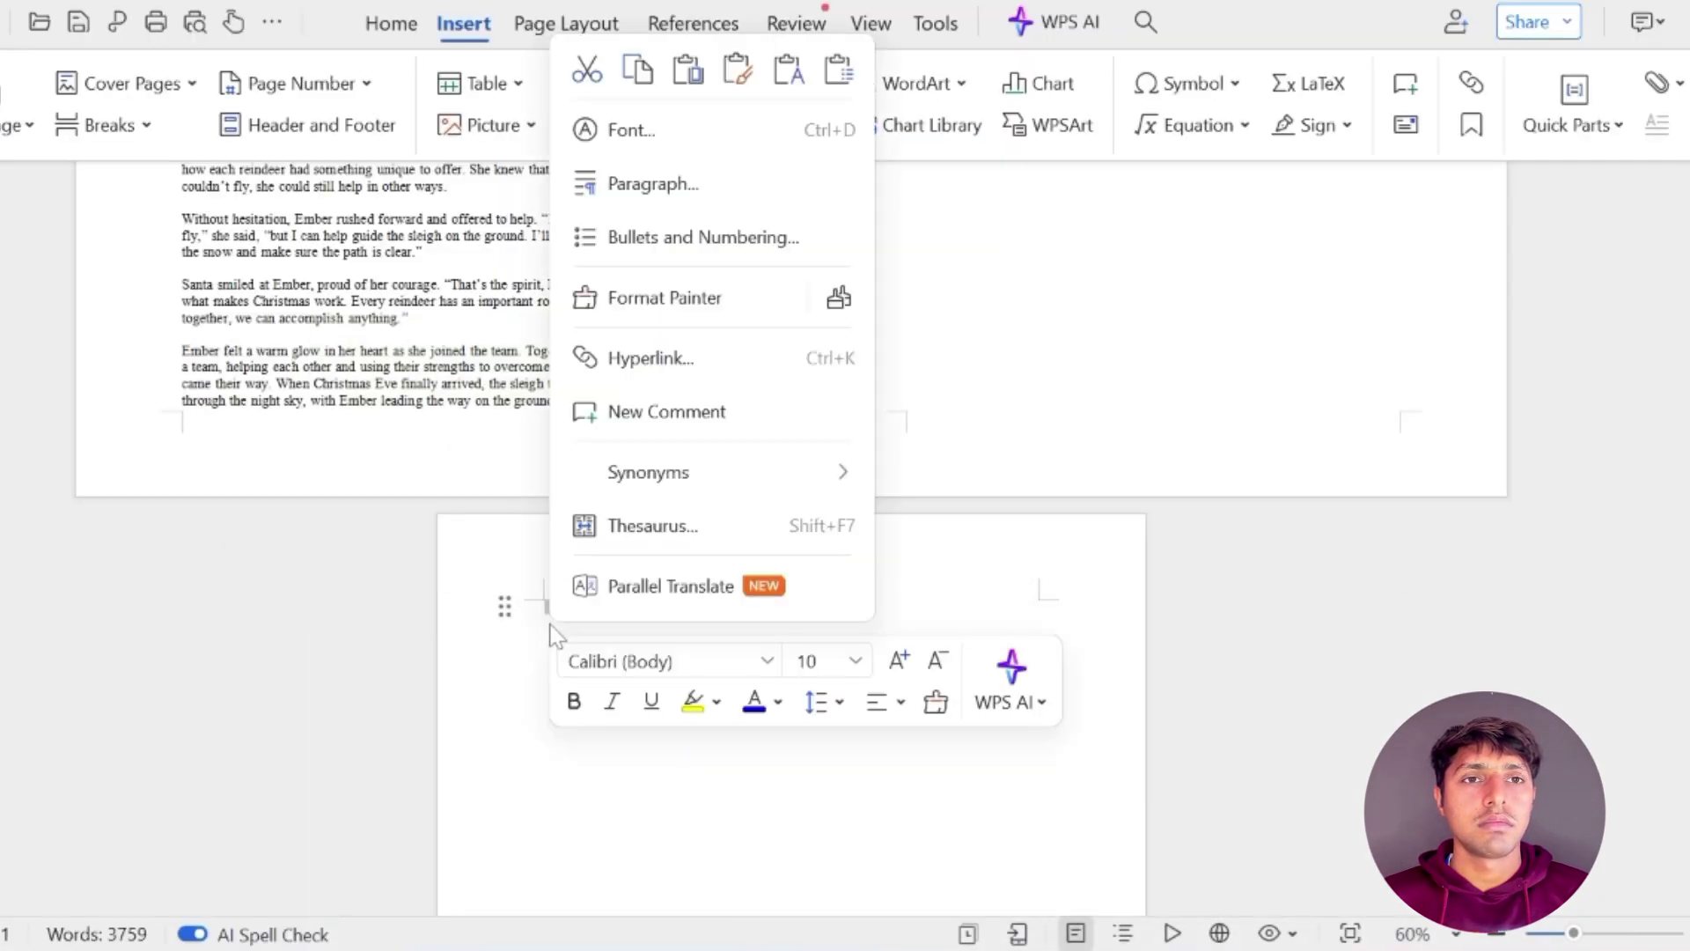
click(688, 71)
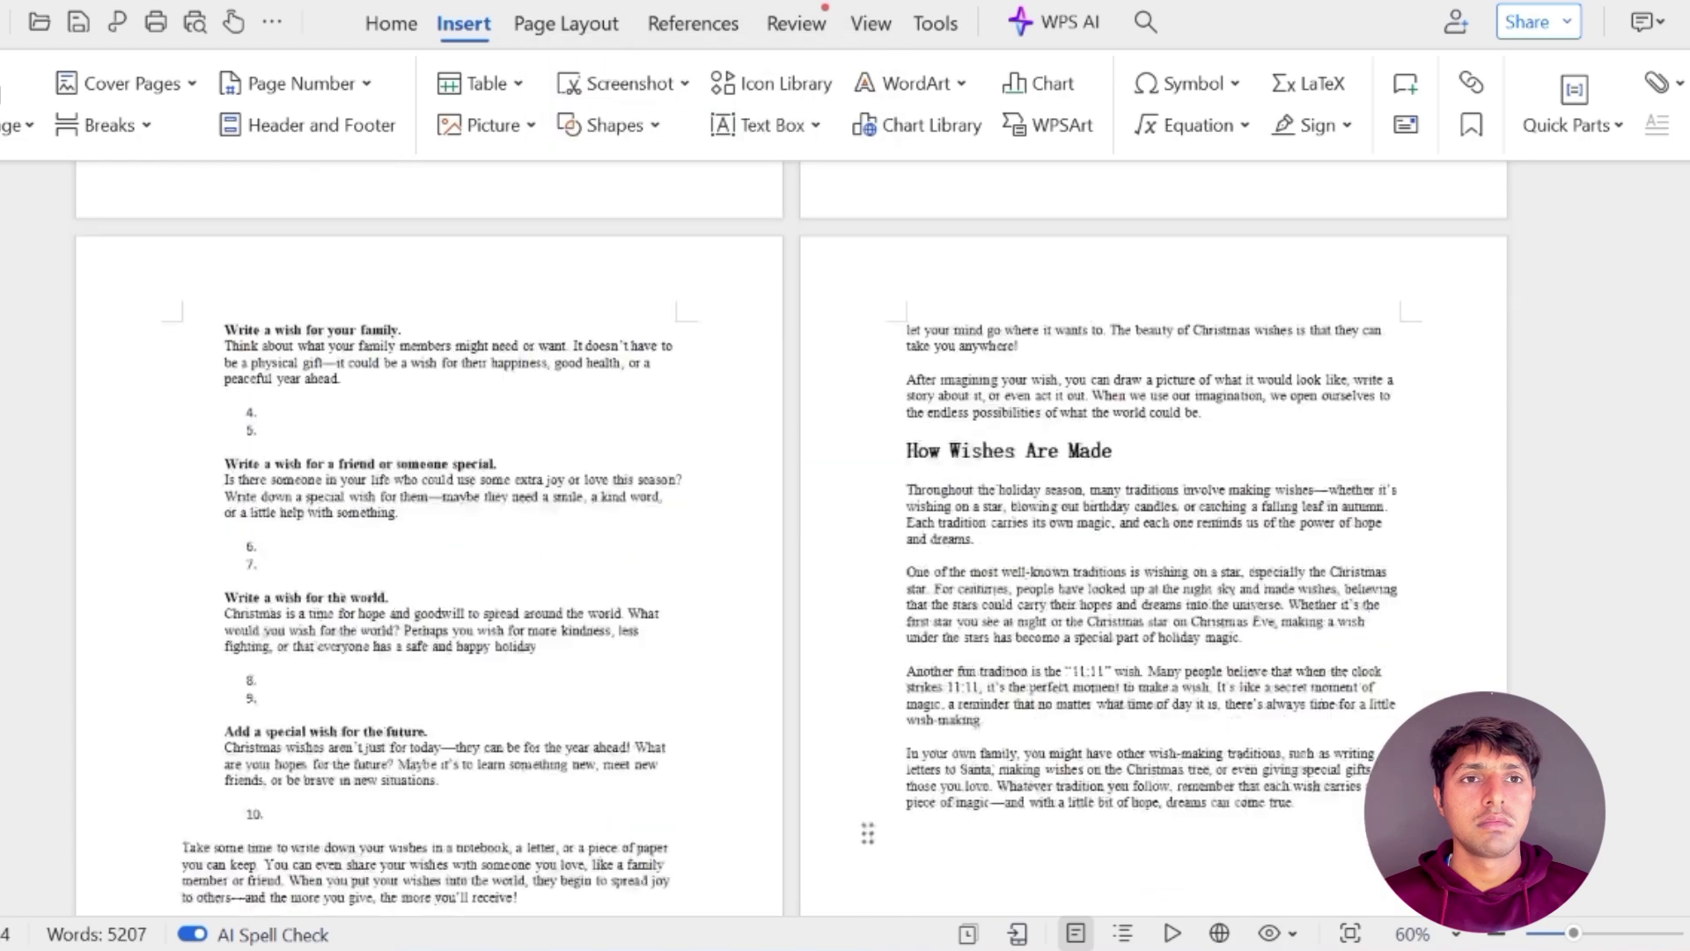
scroll(845, 529, down, 3)
click(106, 124)
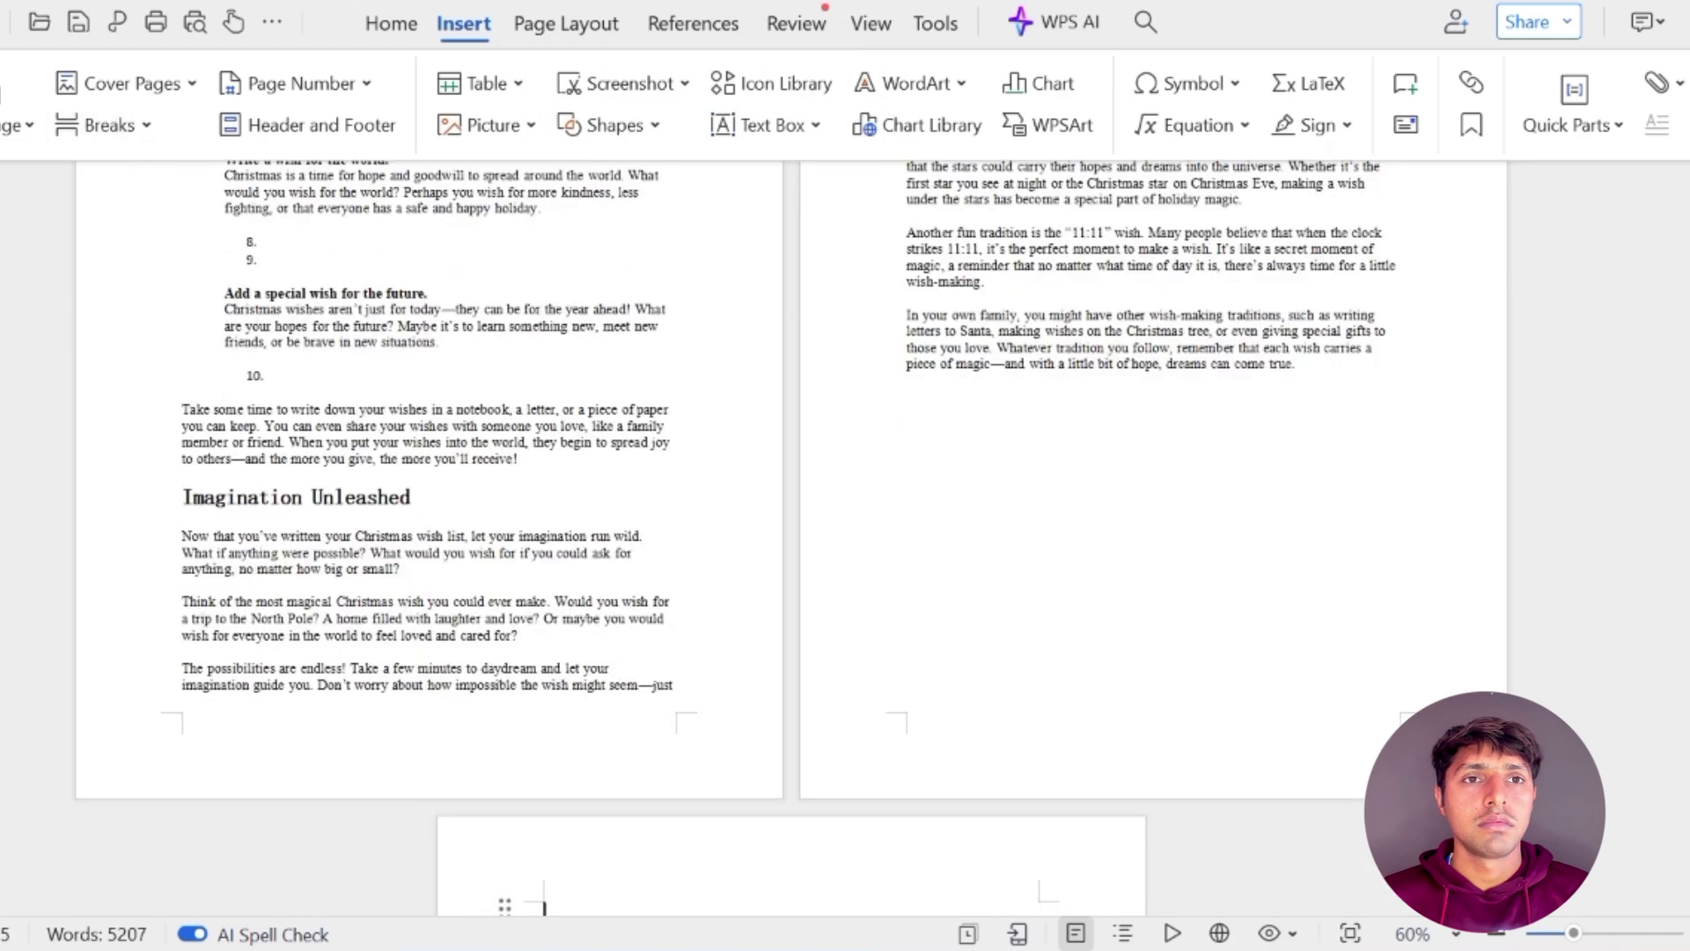
Switch to ChatGPT and copy Chapter 4, about the Toymaker's Elves, from its title up to the Moral of the Story heading
key(alt+Tab)
scroll(441, 508, down, 10)
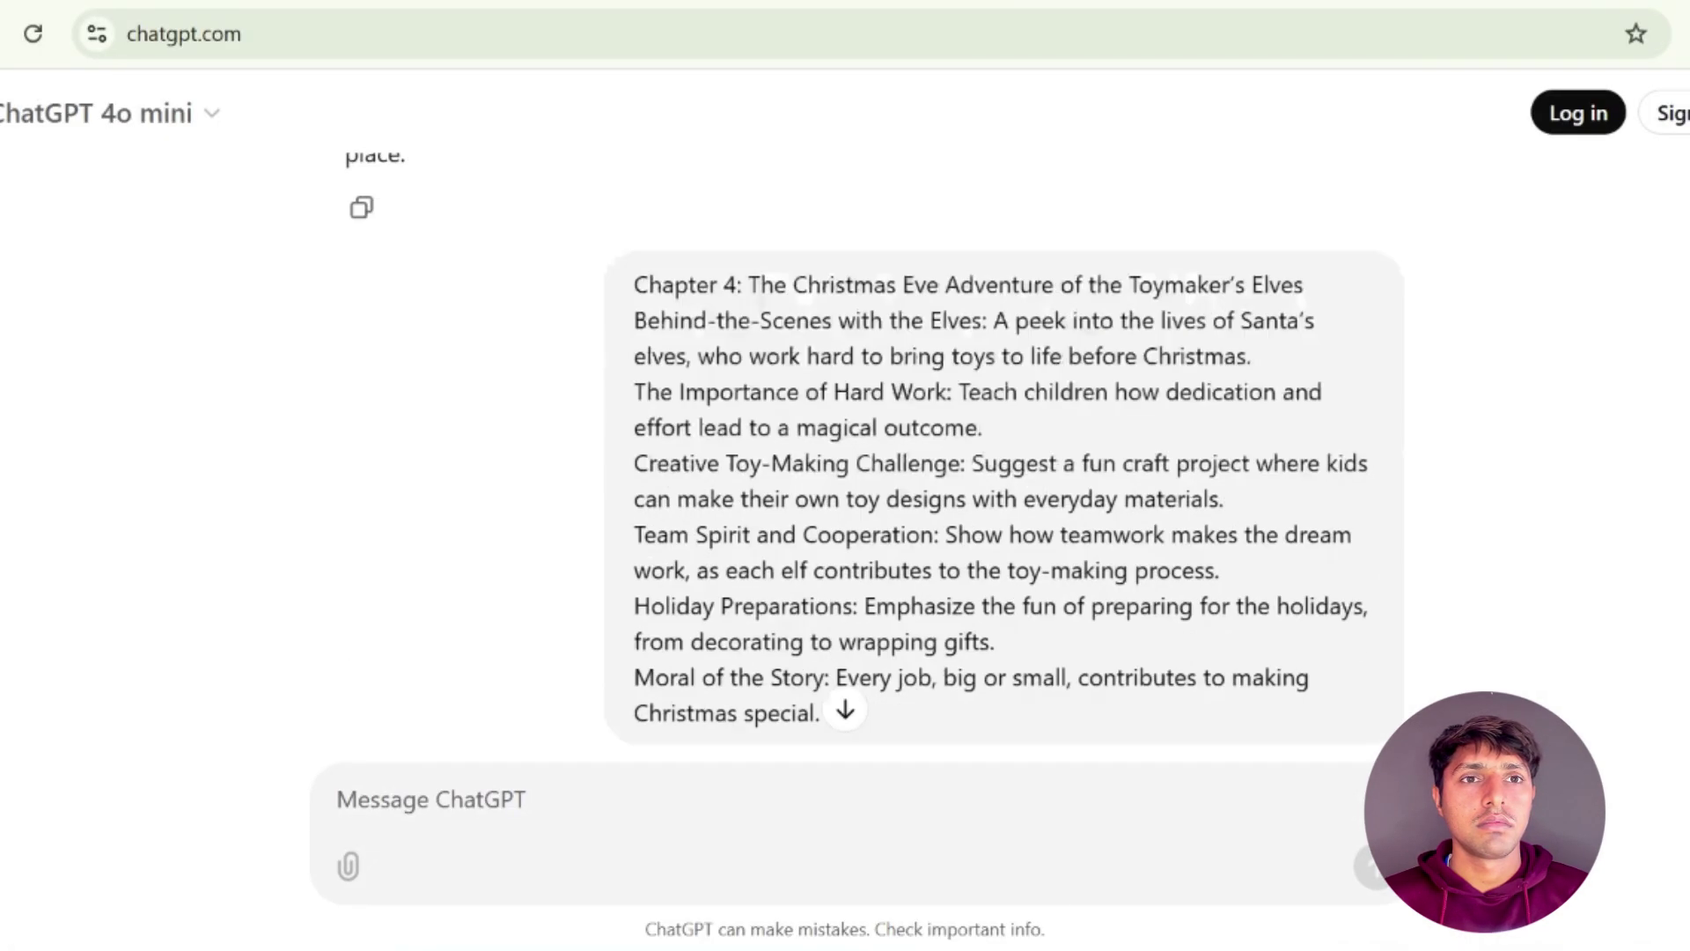
drag(345, 445, 749, 399)
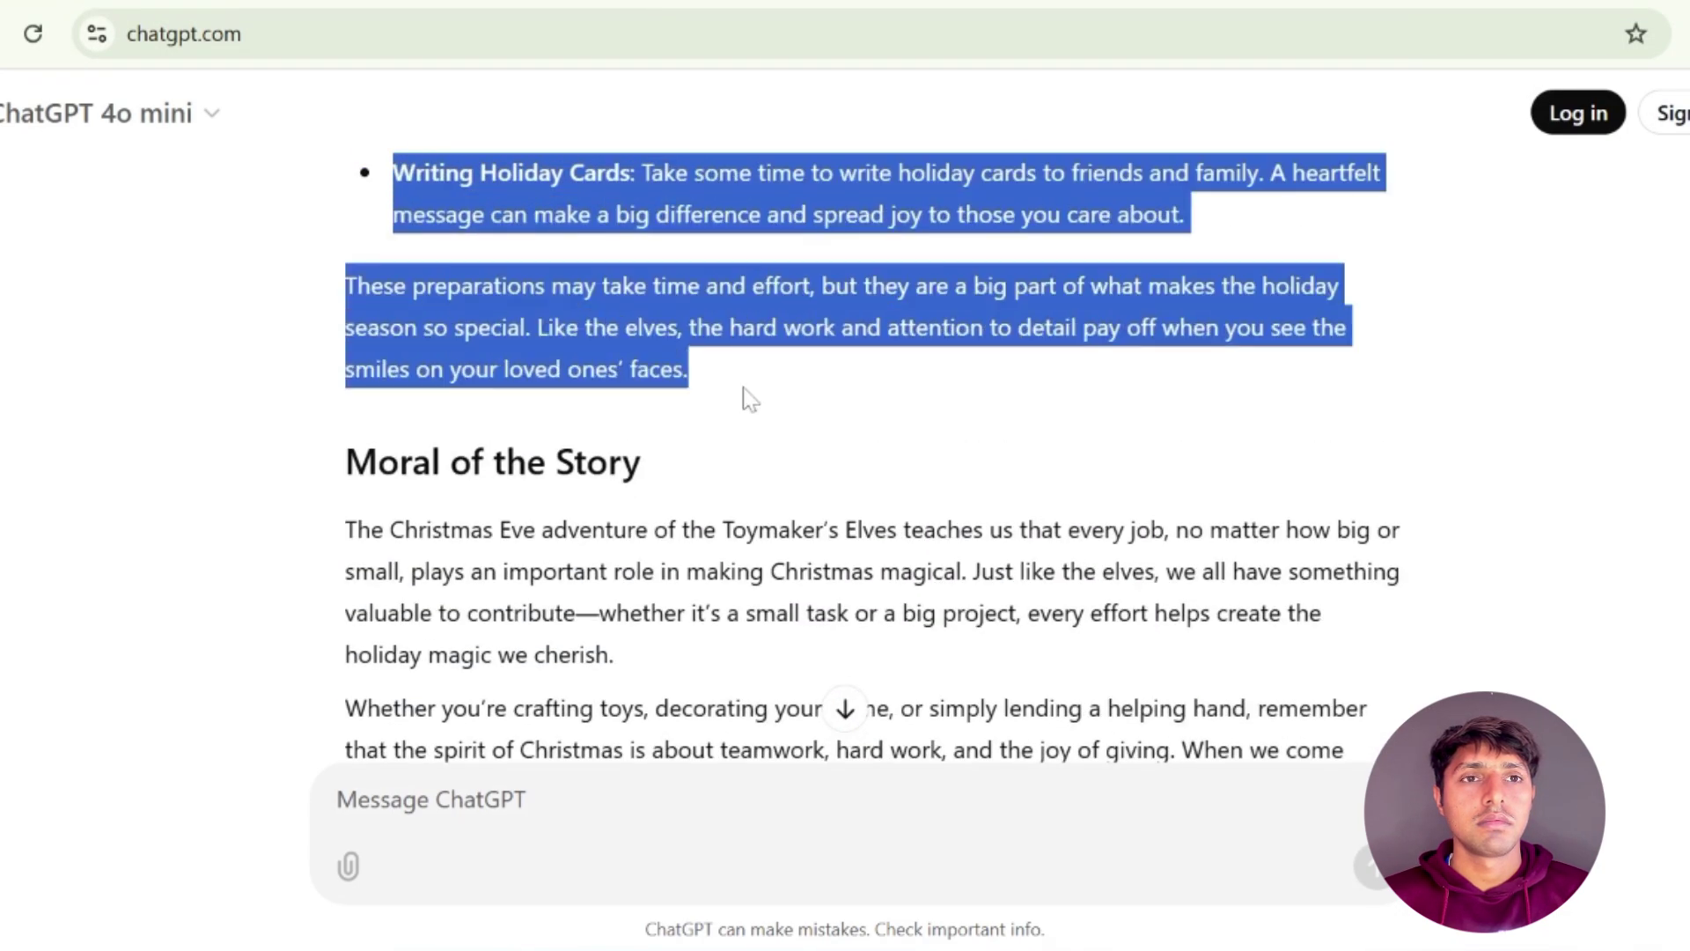
right_click(684, 291)
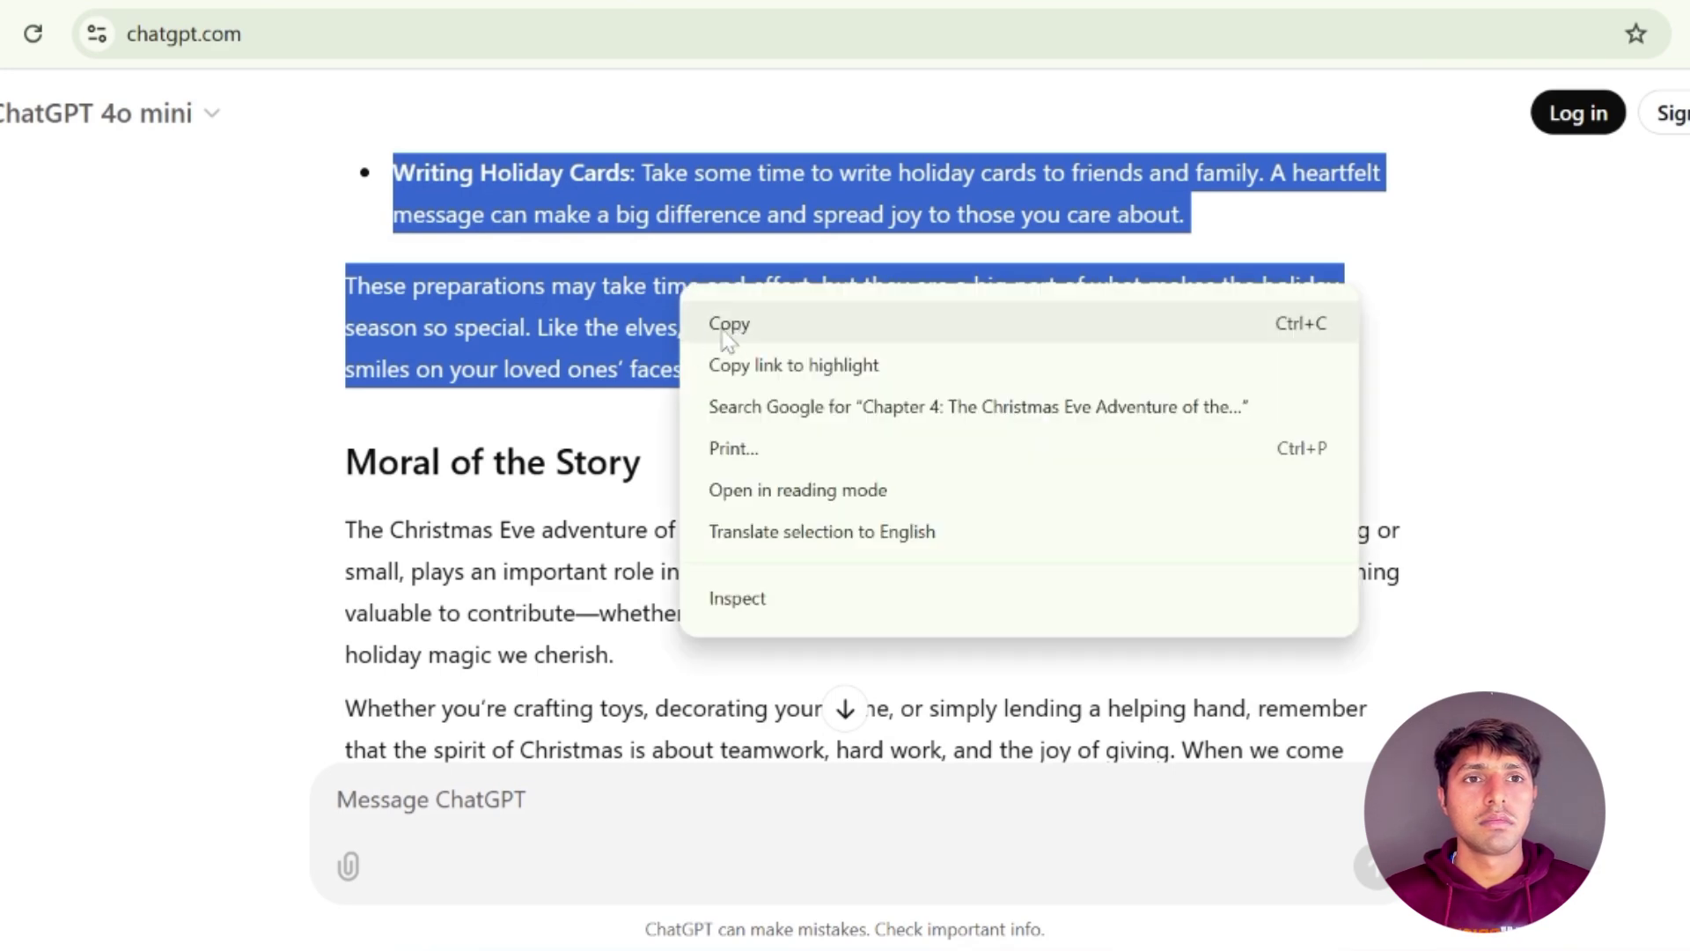
click(729, 326)
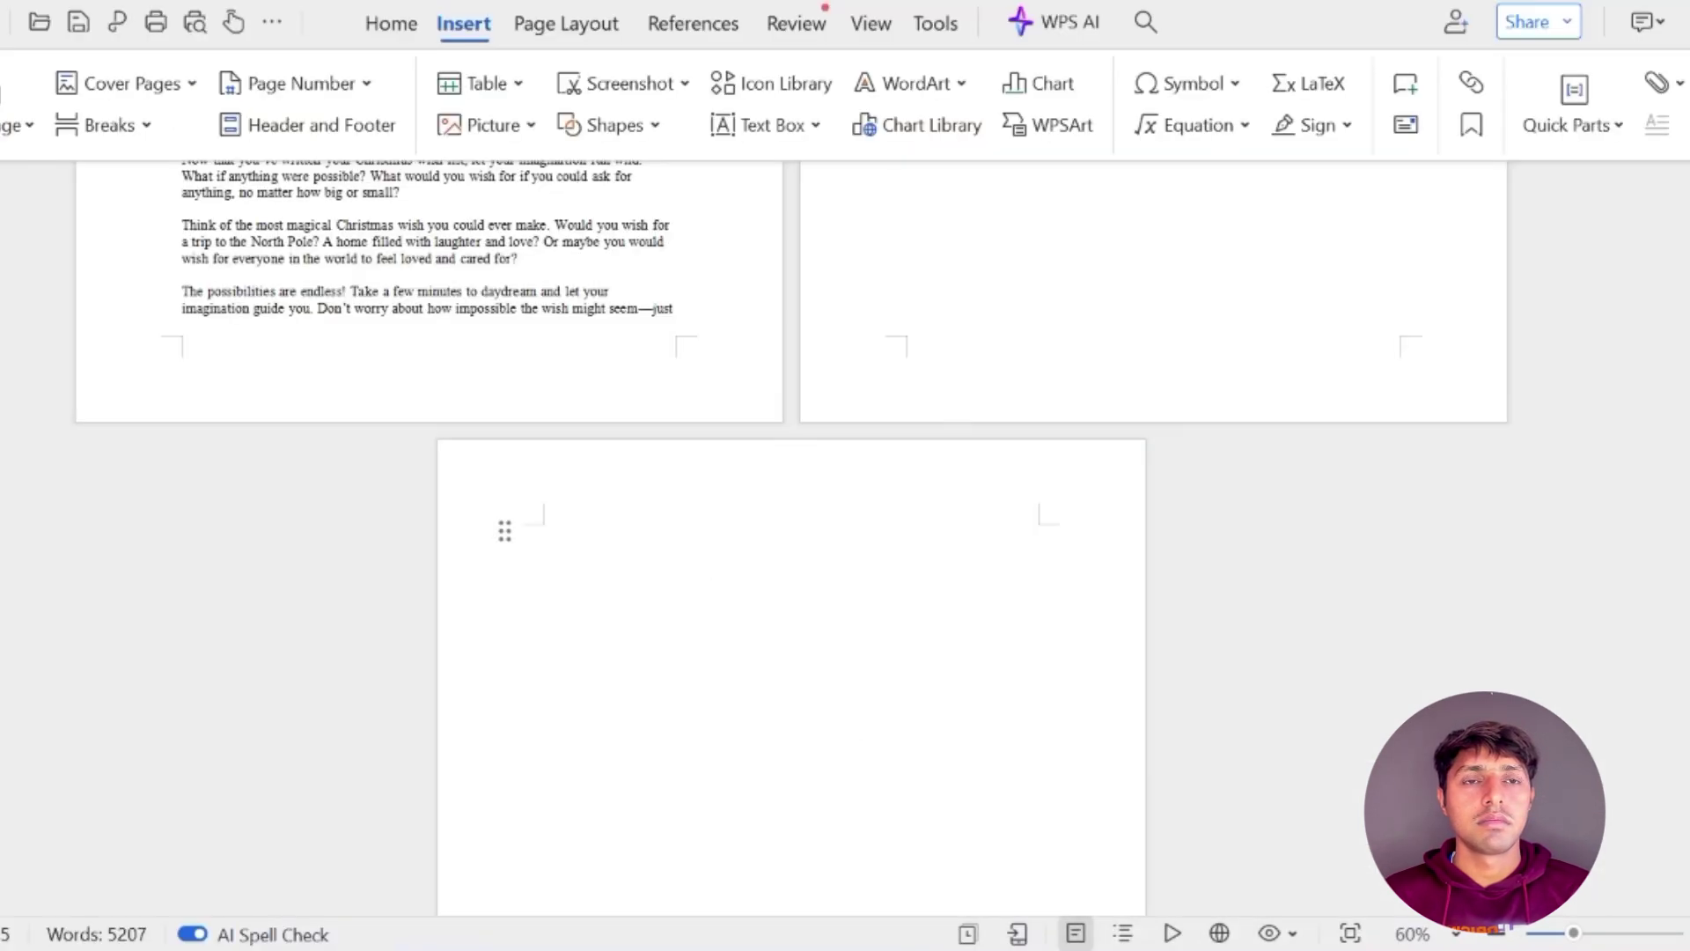
Paste Chapter 4 with its formatting on the blank page in WPS Office and start a new page after its holiday preparation ideas
right_click(621, 409)
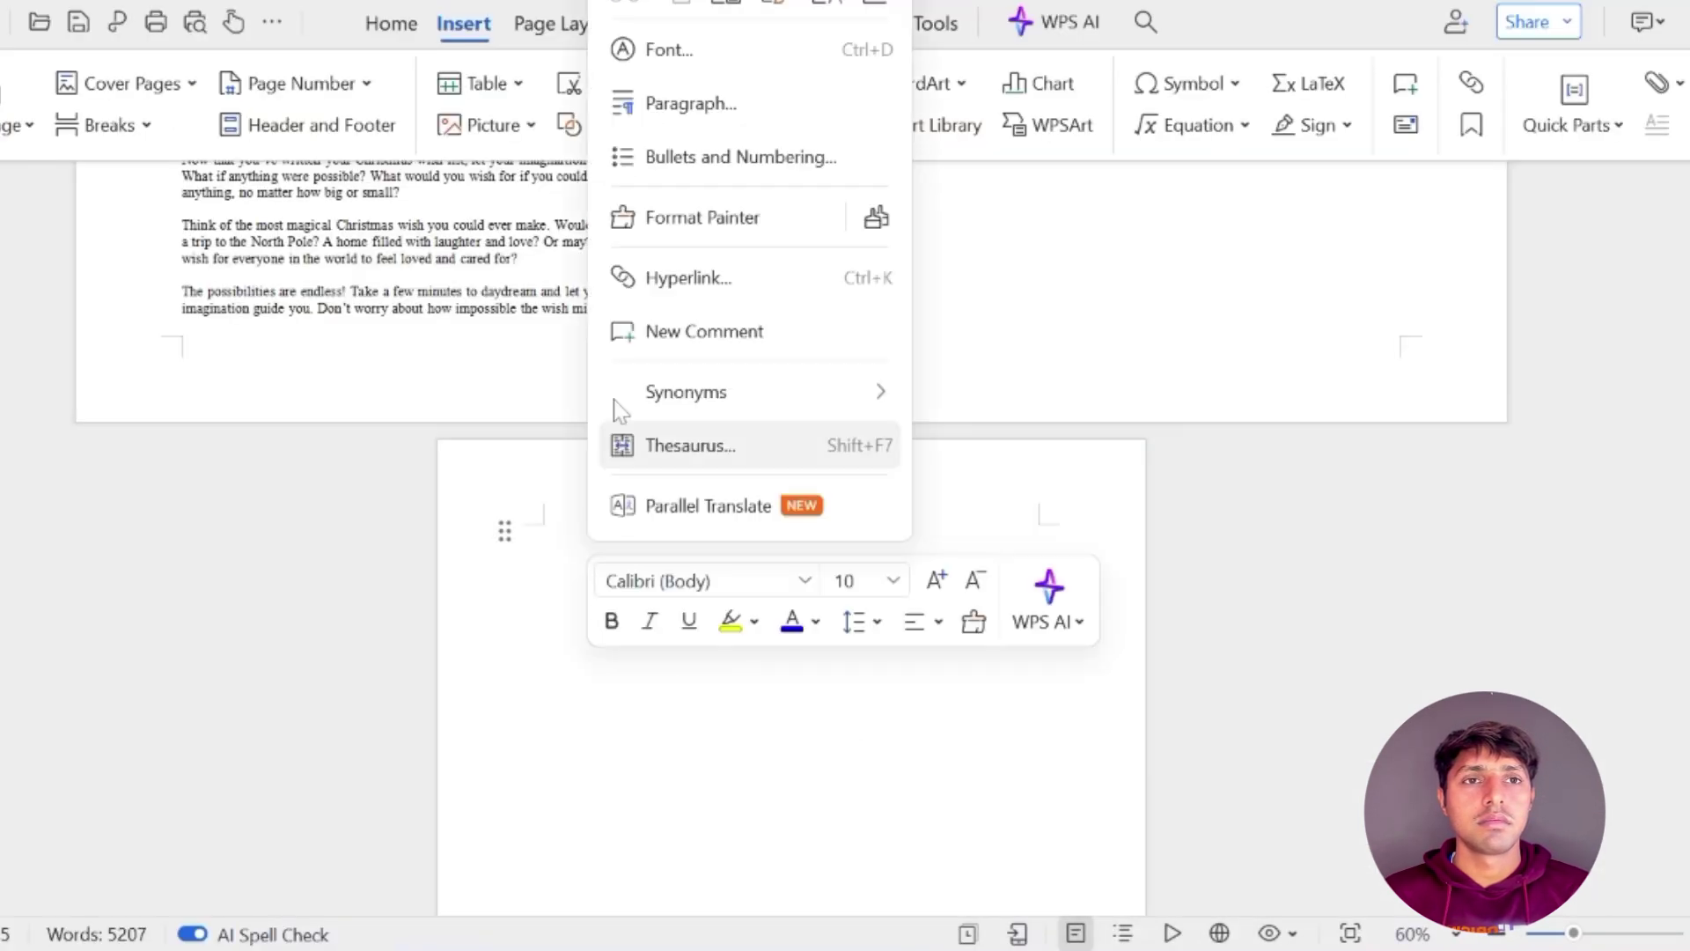
click(736, 7)
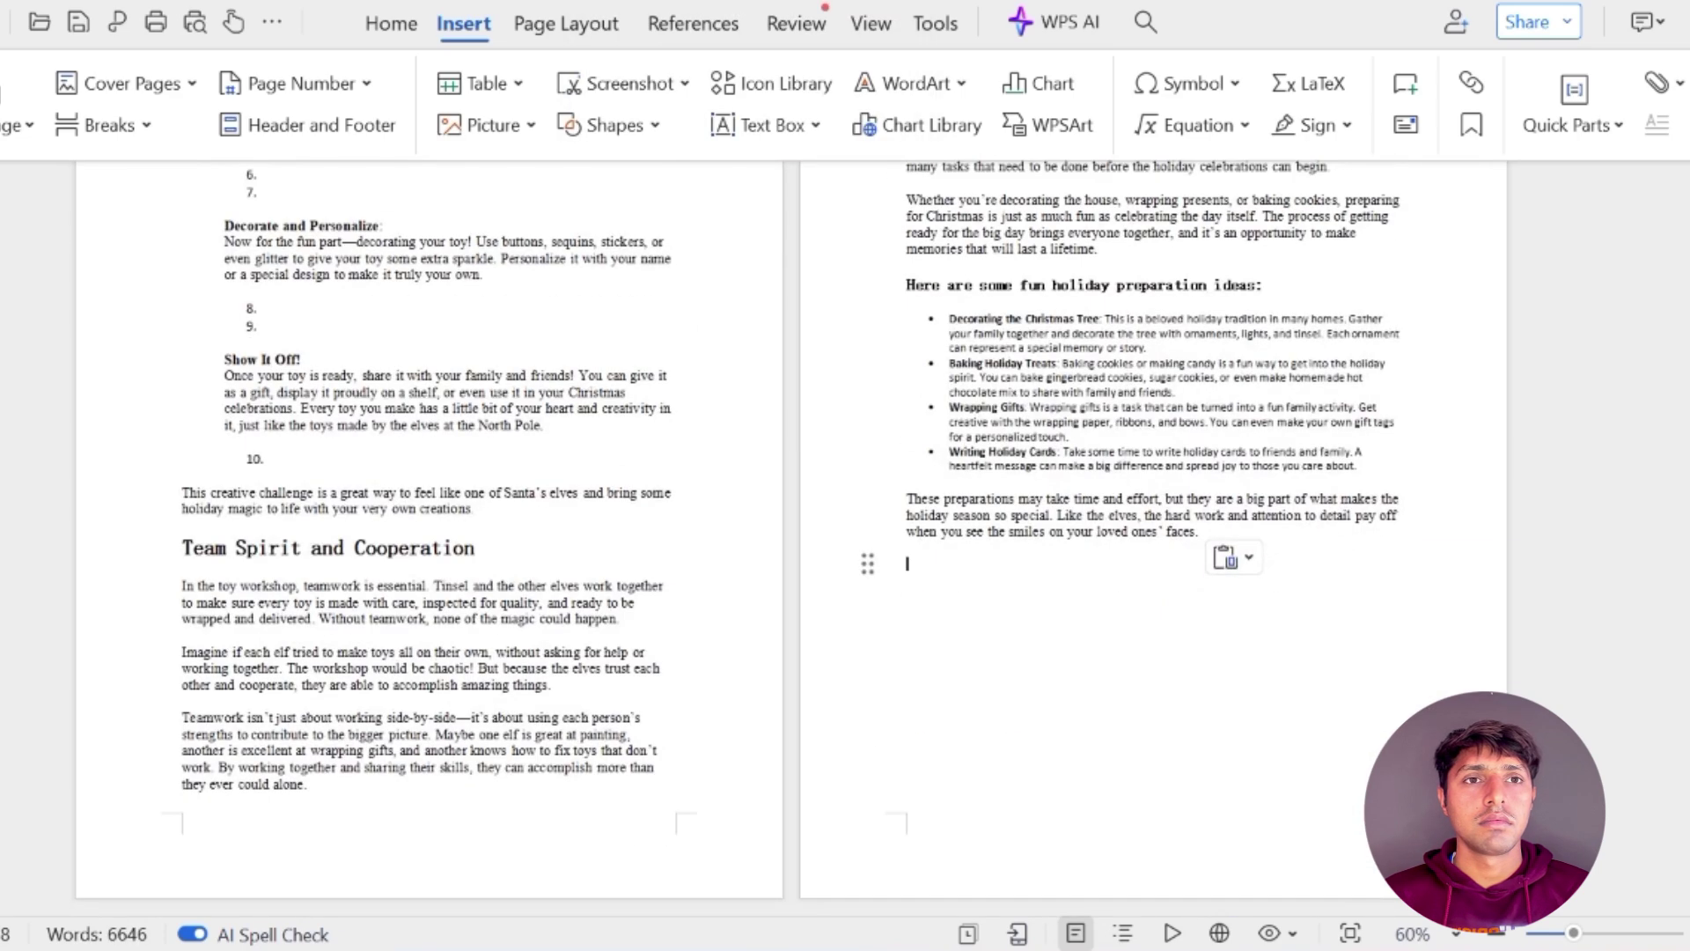
click(112, 124)
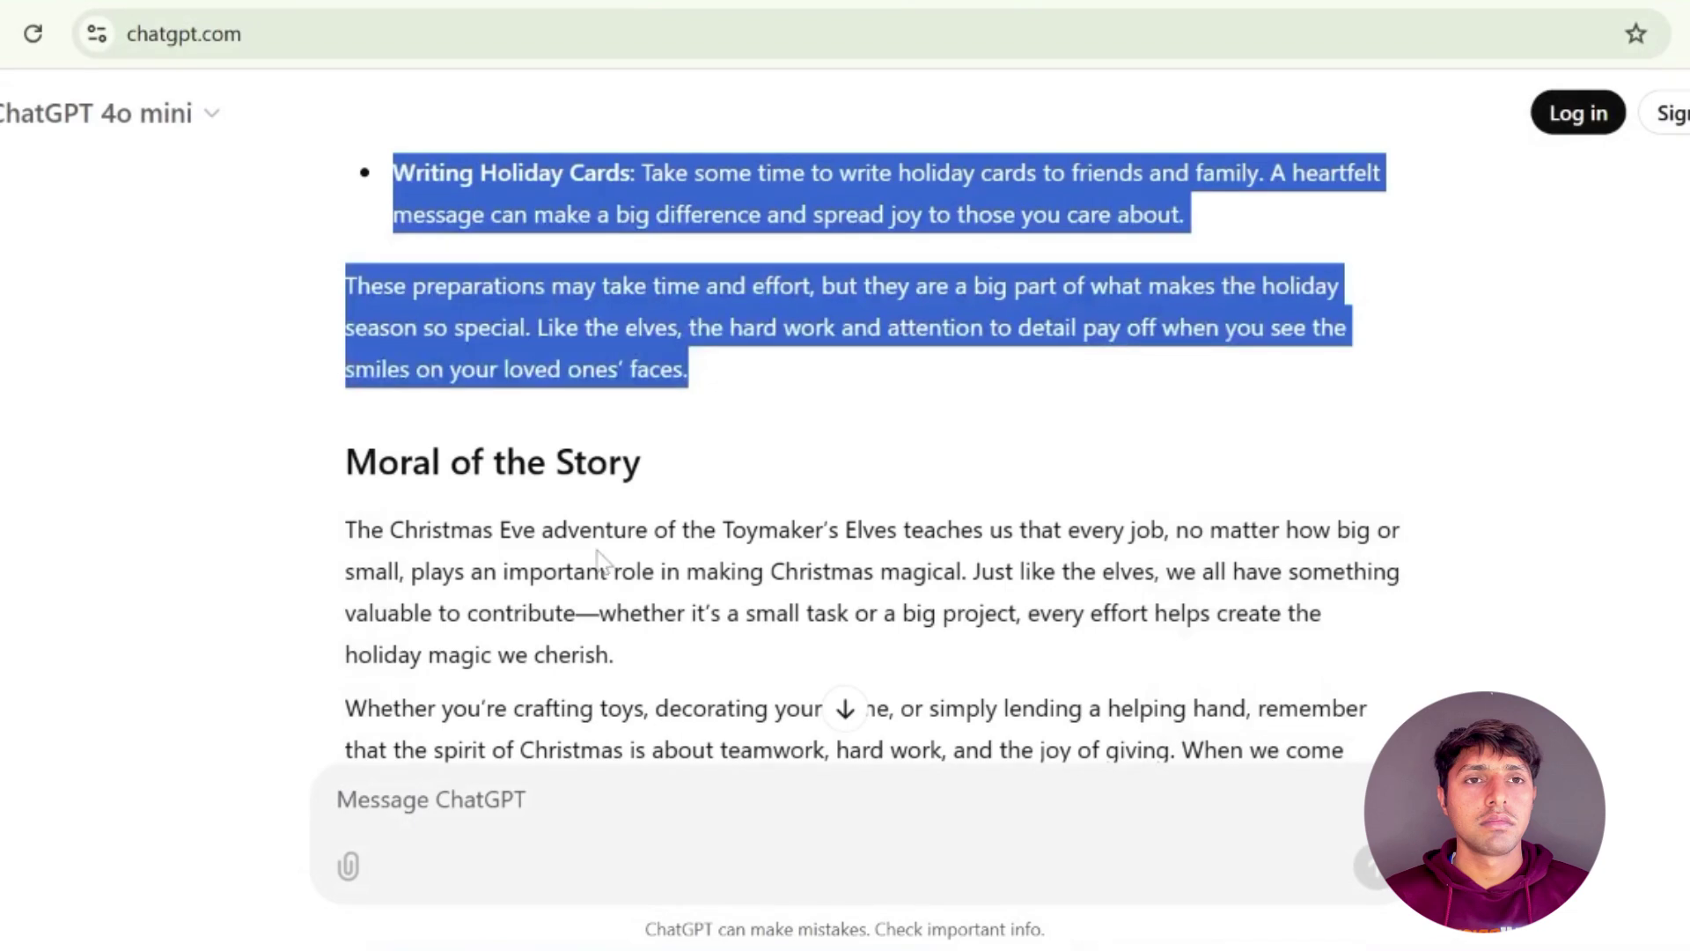
In ChatGPT, copy Chapter 5: The Star that Led the Way, from its title up to the Moral of the Story heading
scroll(578, 536, down, 15)
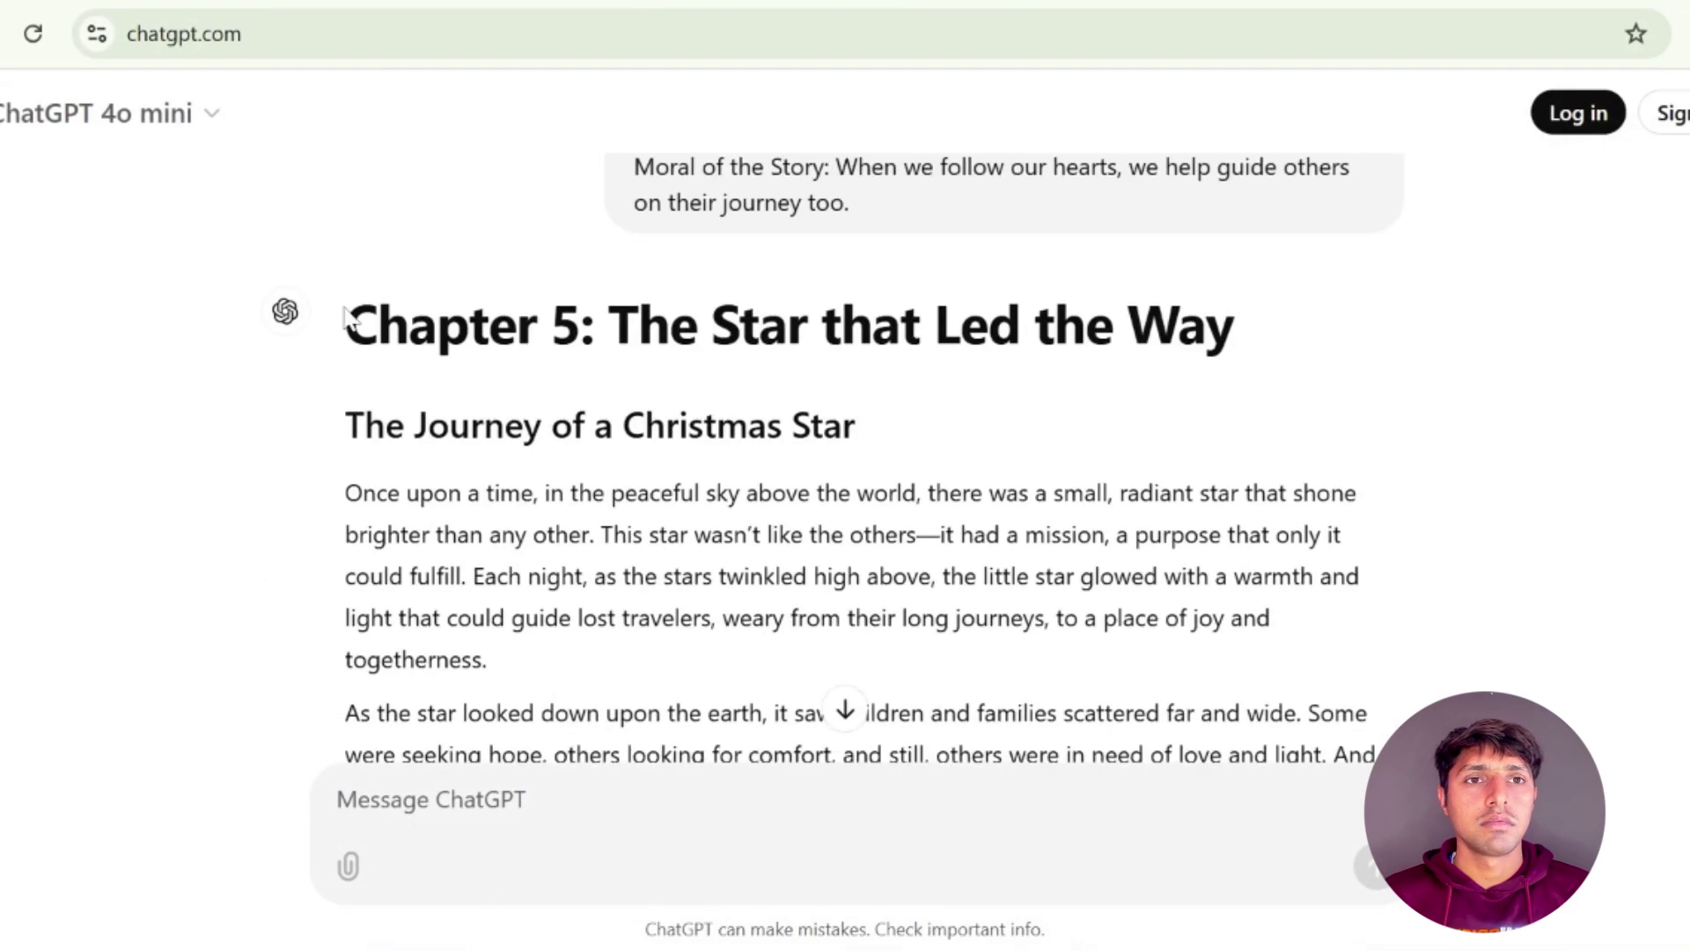
drag(346, 319, 1325, 331)
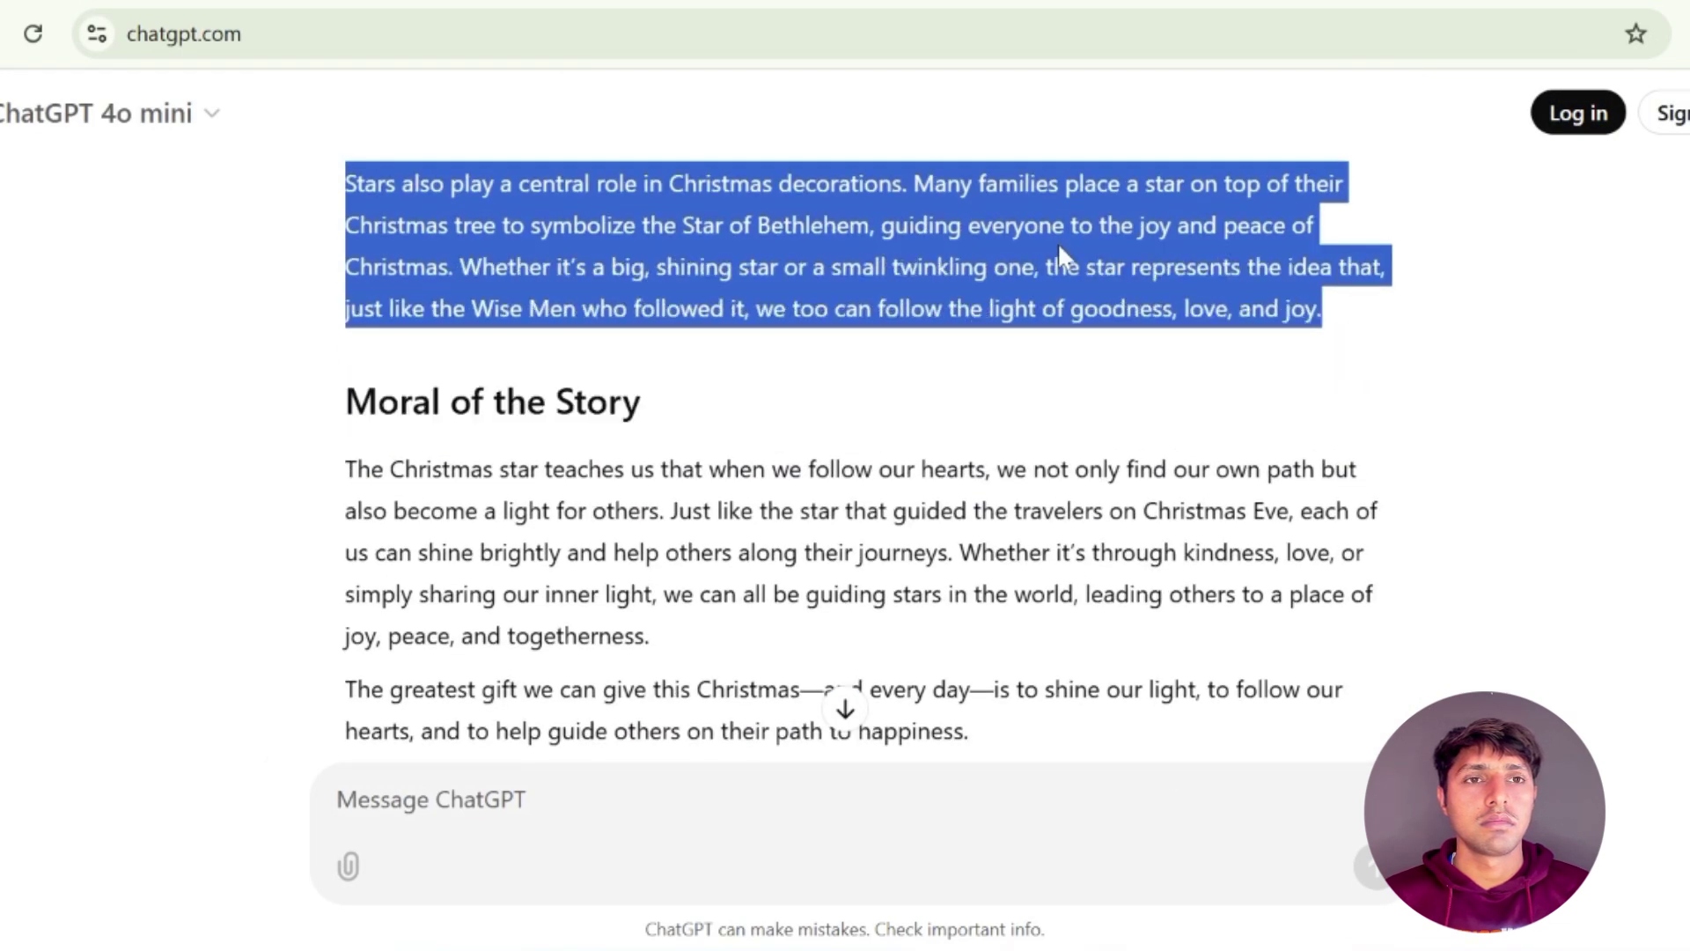
right_click(1058, 246)
click(1110, 282)
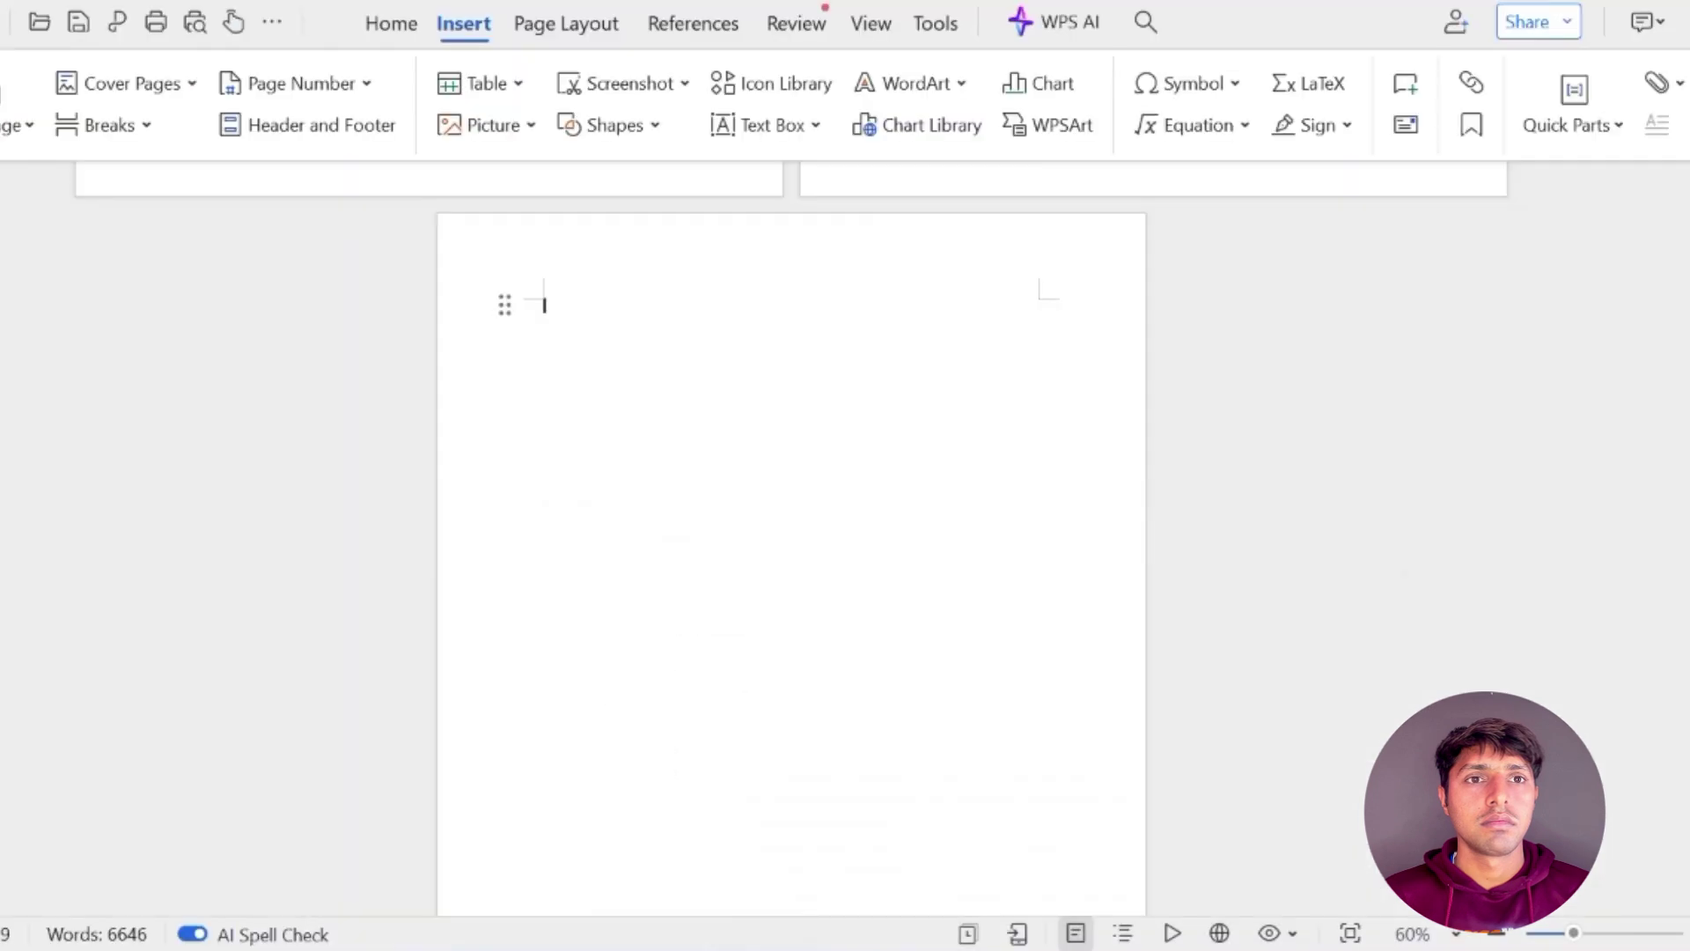
Paste Chapter 5 with its formatting on the blank page in WPS Office and start a new page after its Symbolism of Stars section
right_click(666, 555)
click(745, 360)
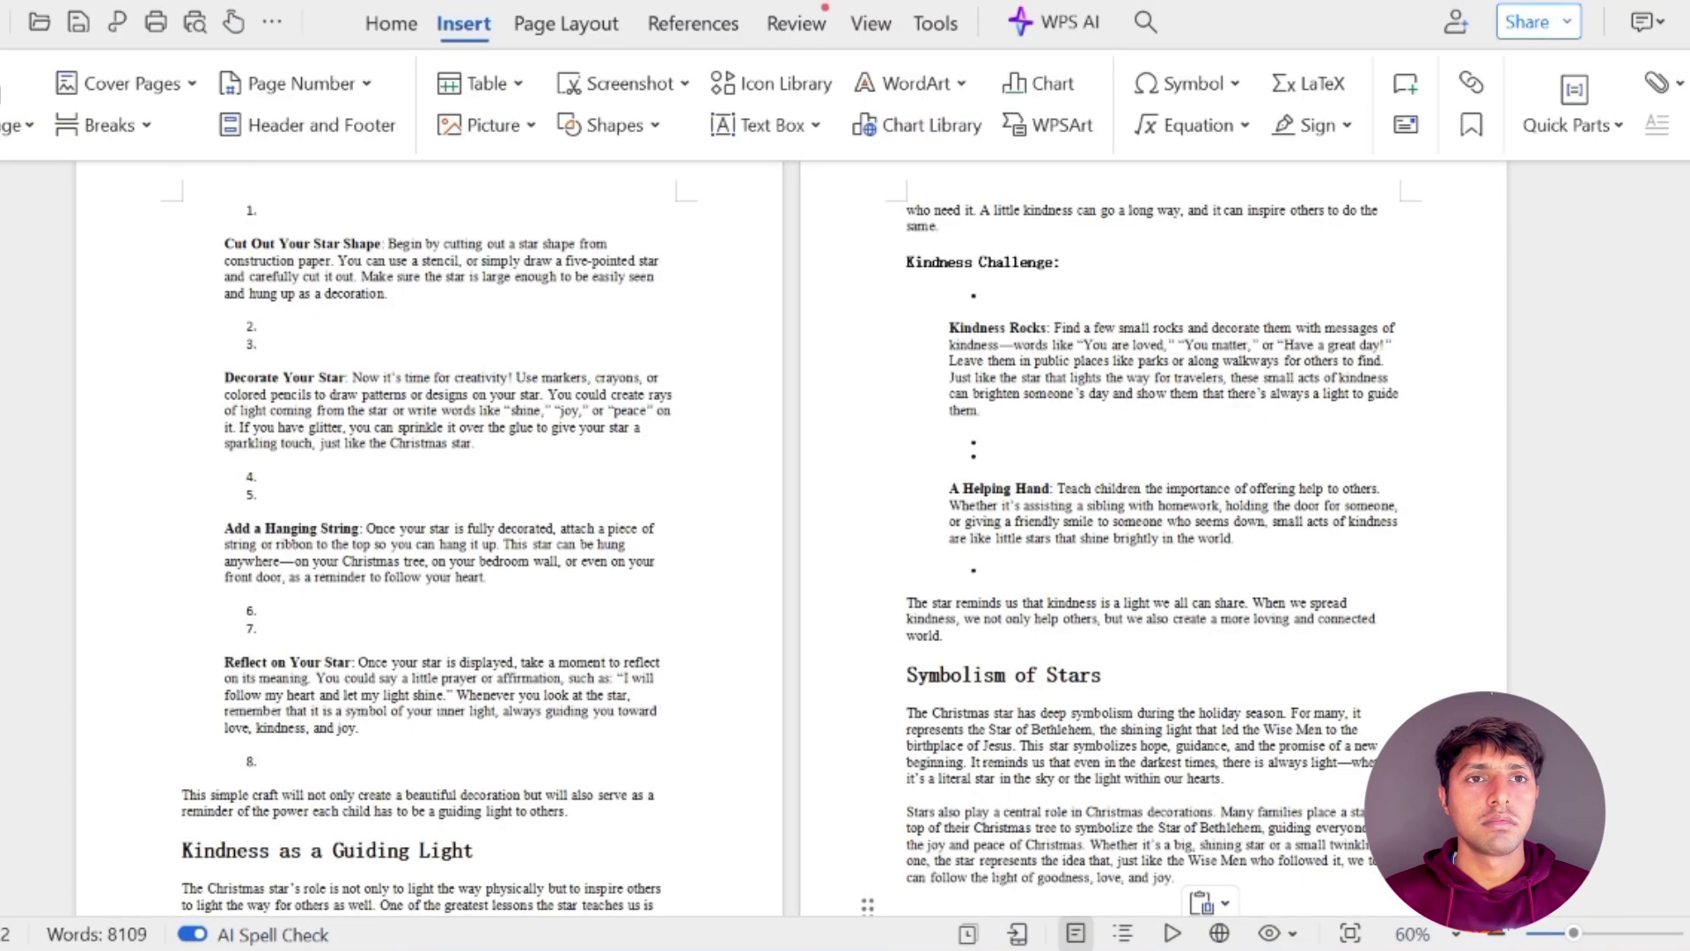
scroll(705, 788, down, 3)
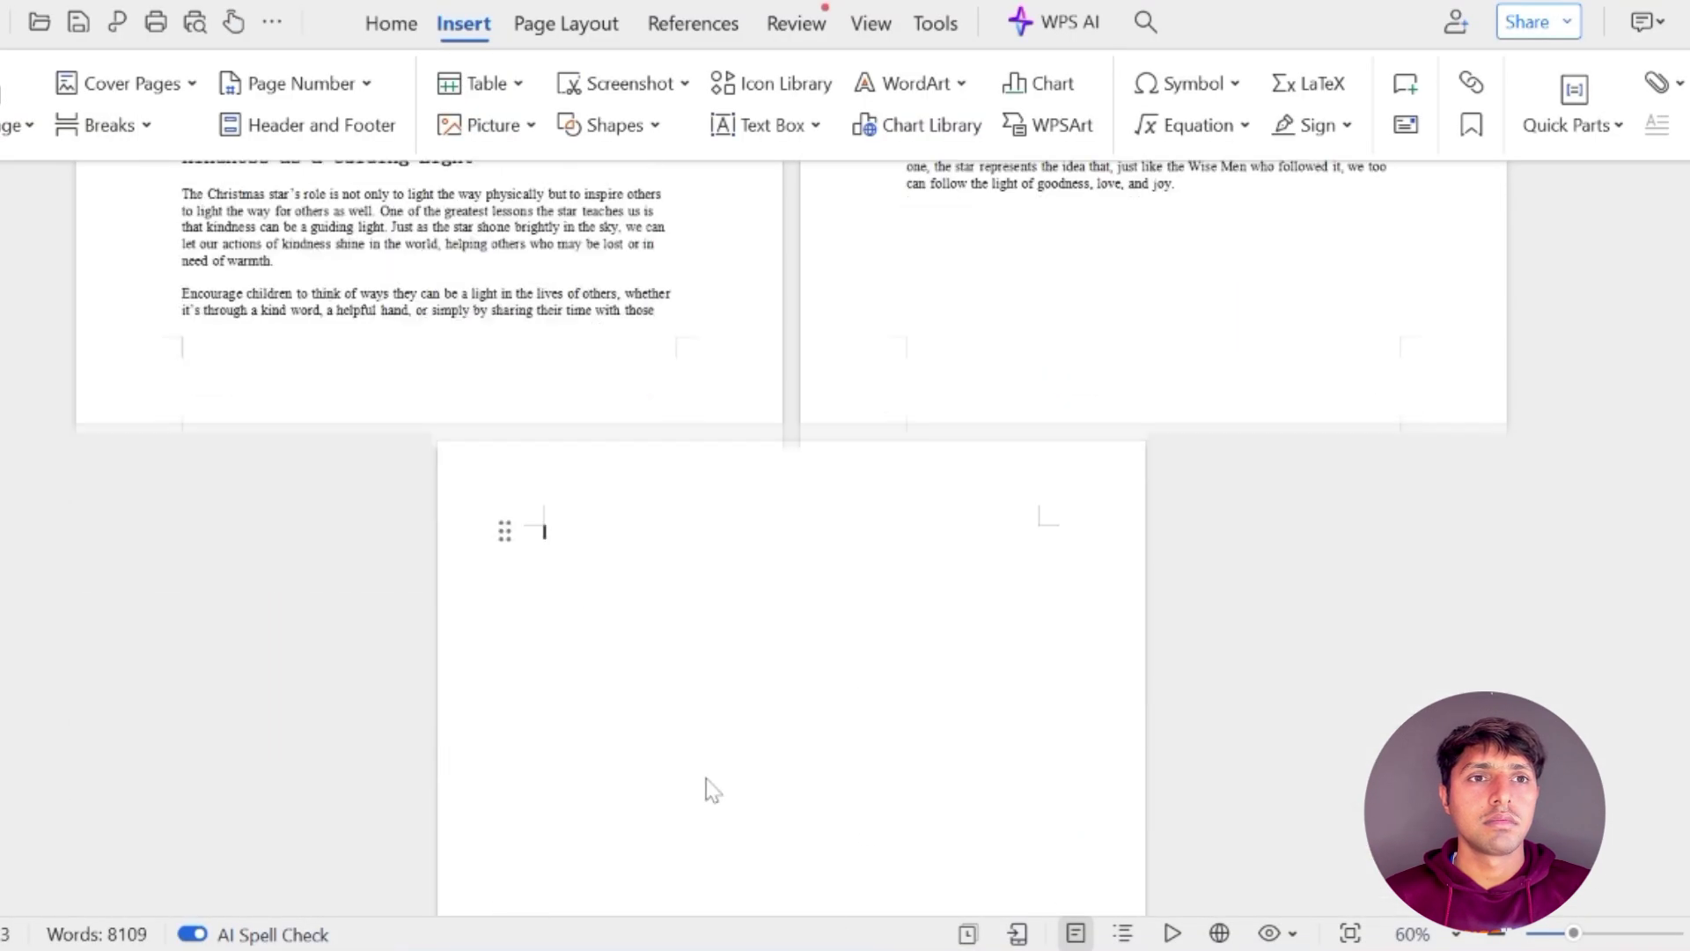
Switch to ChatGPT and copy Chapter 6: The Christmas Tree Who Wanted to Dance, from its title up to the Moral of the Story heading
key(alt+Tab)
scroll(596, 510, down, 10)
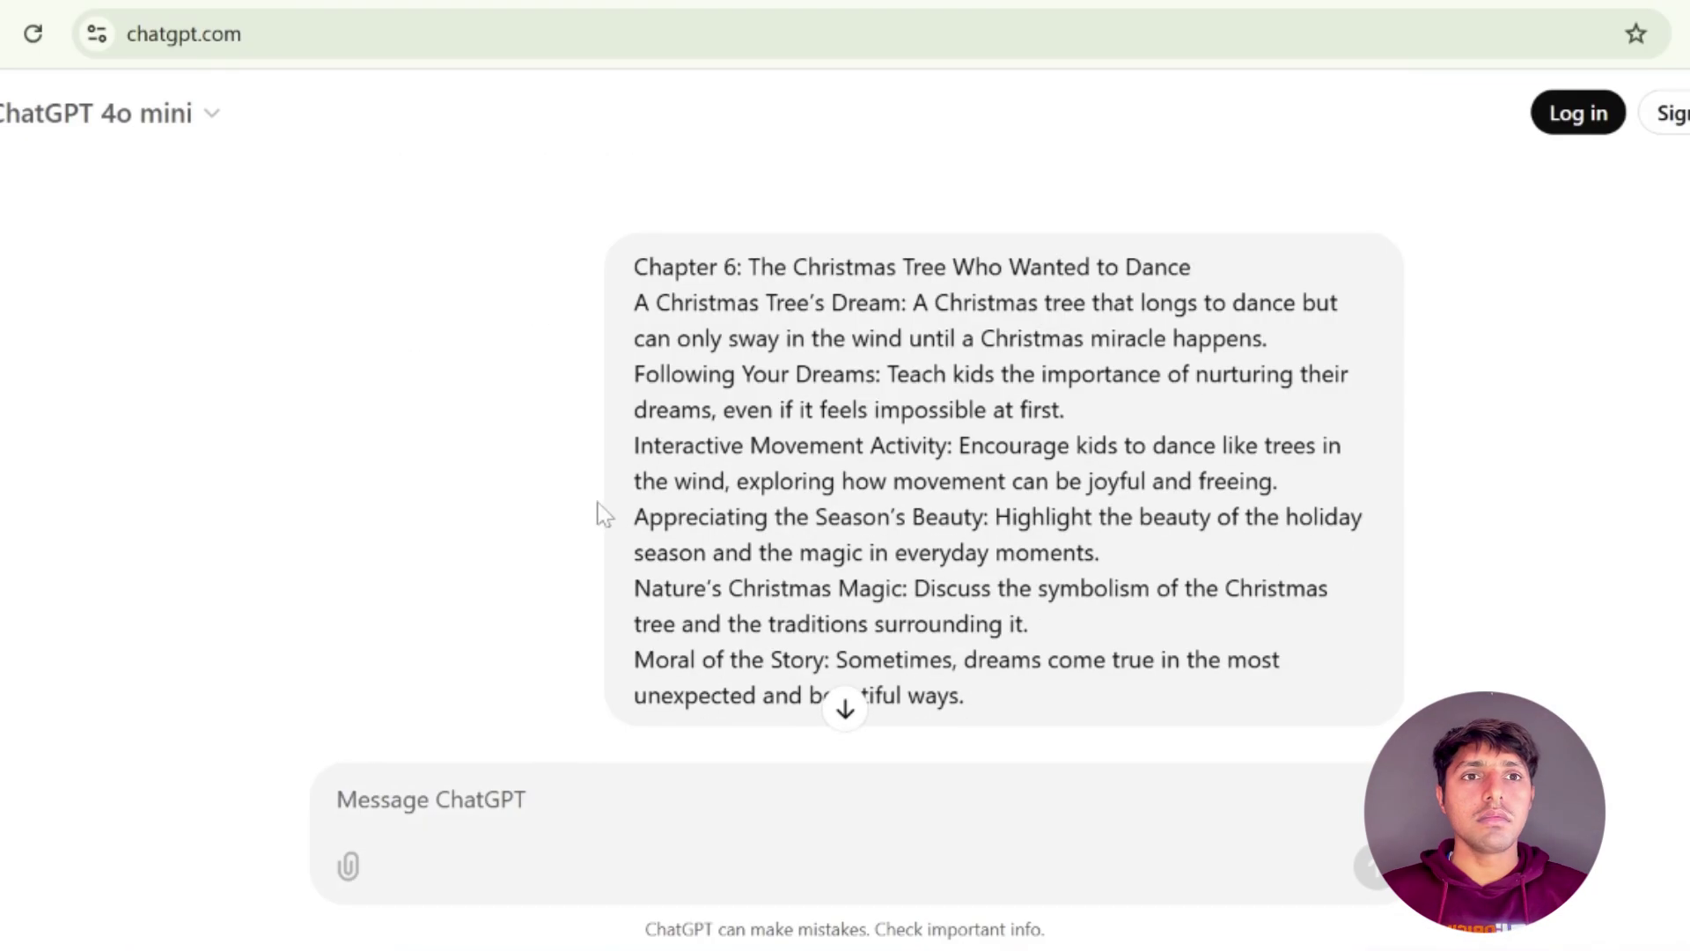
drag(343, 224, 1061, 512)
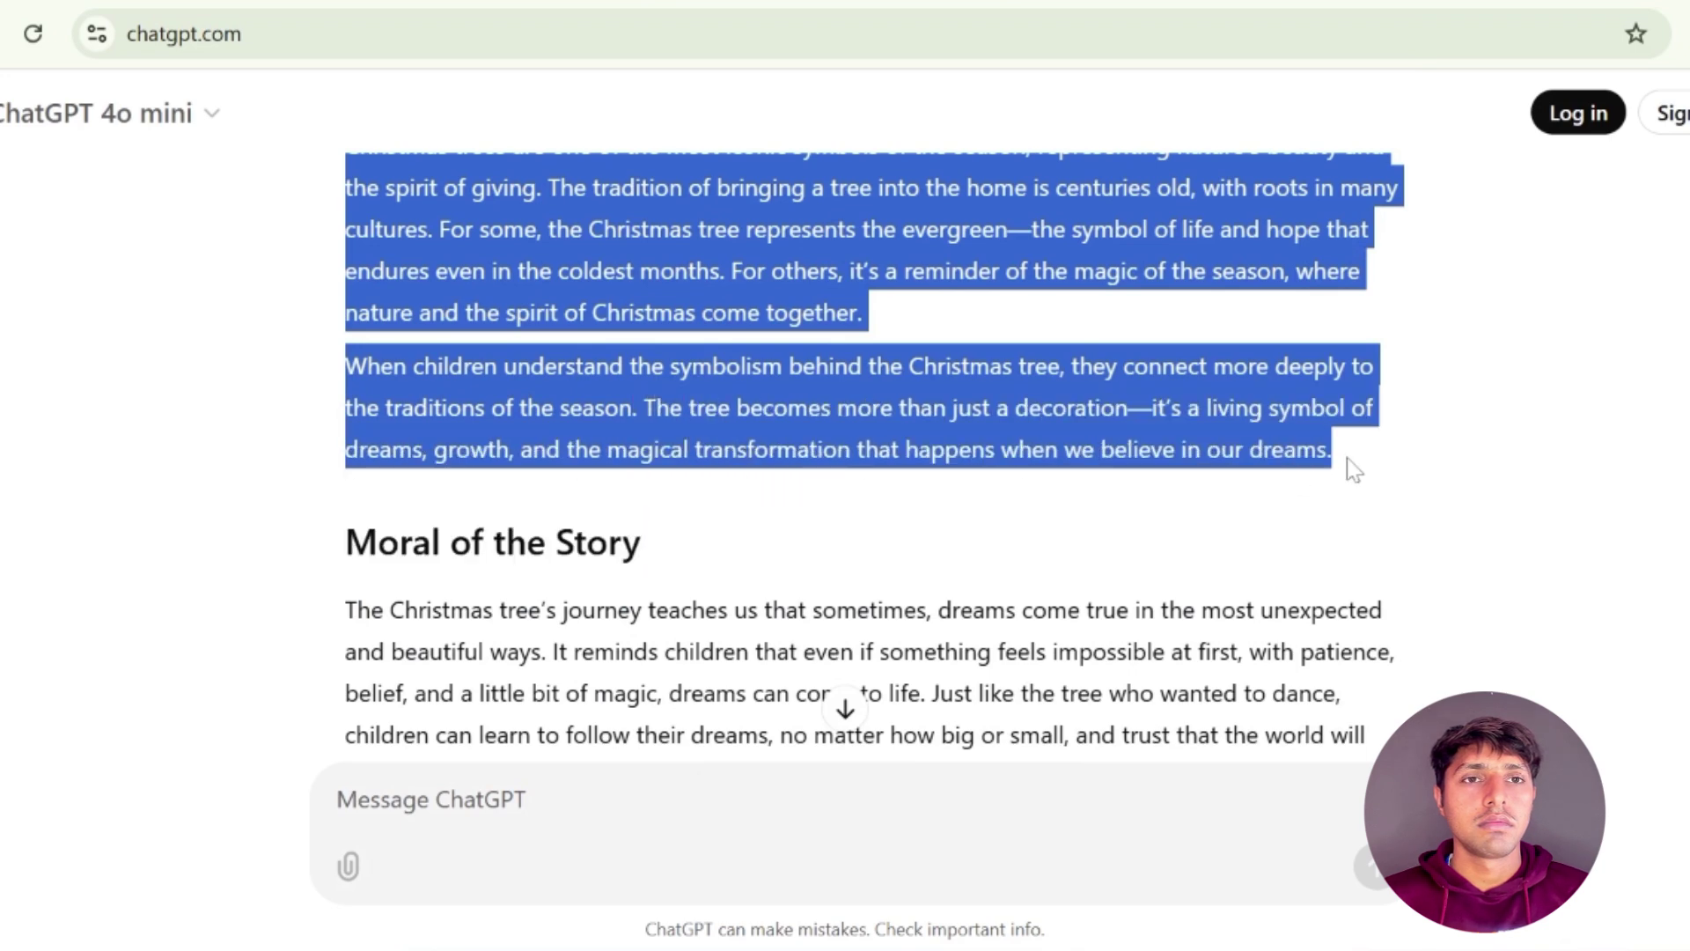
right_click(708, 243)
Paste Chapter 6 with its formatting on the blank page in WPS Office and start a new page after its Christmas tree symbolism section
key(alt+Tab)
right_click(589, 541)
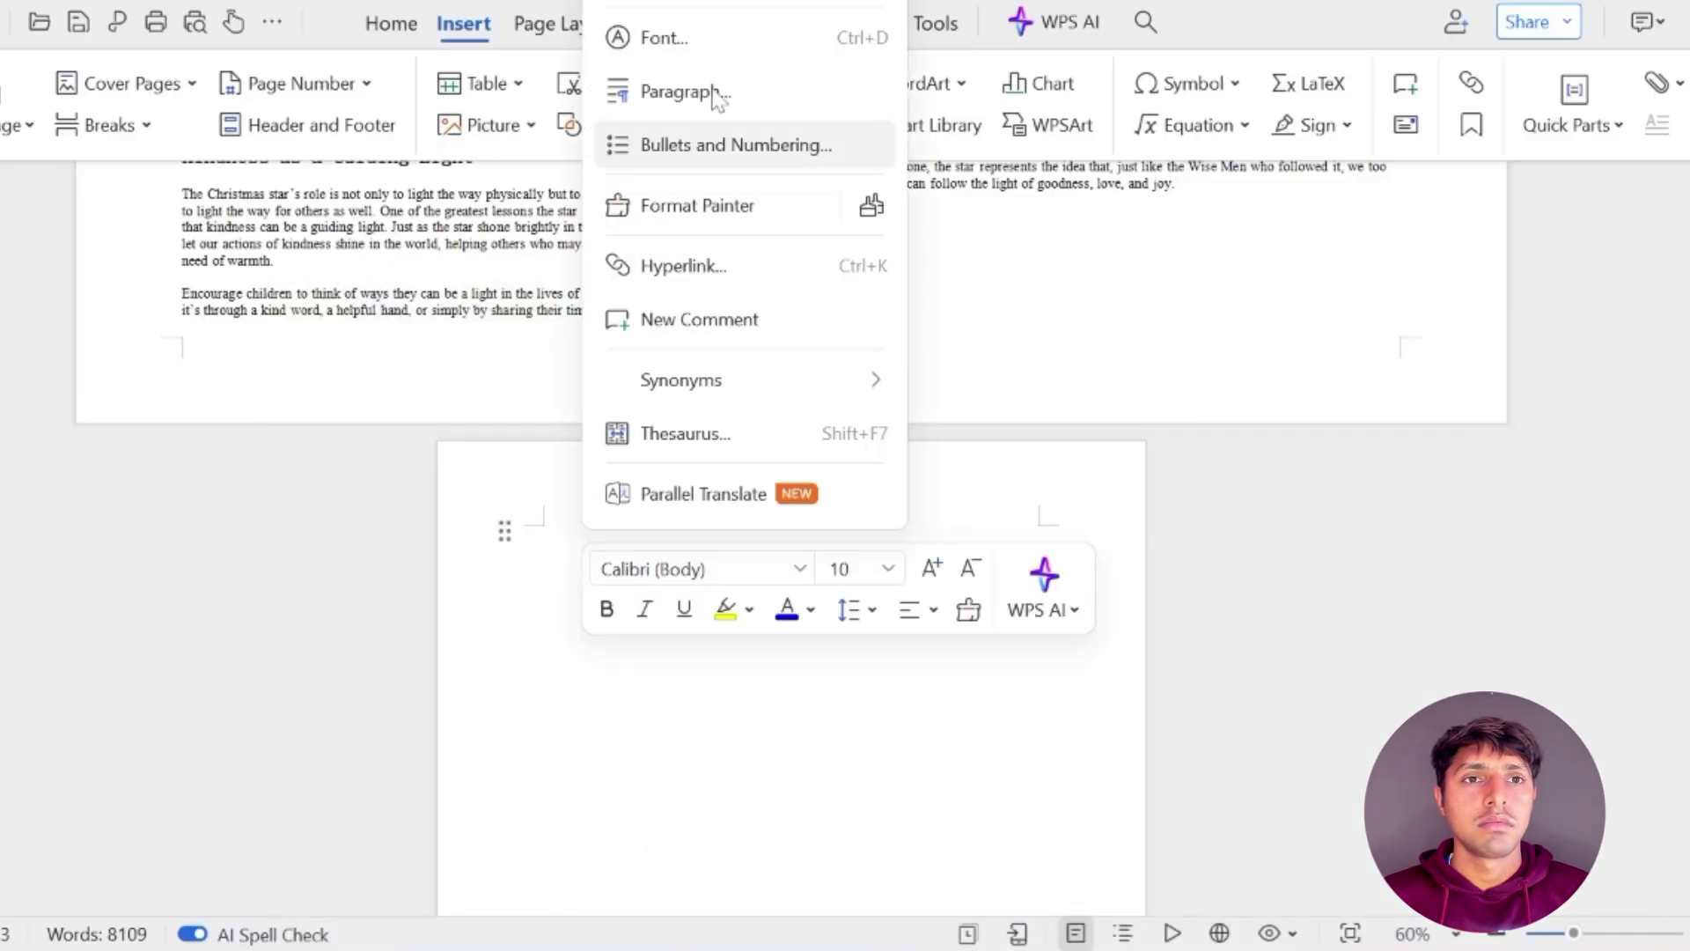
click(717, 17)
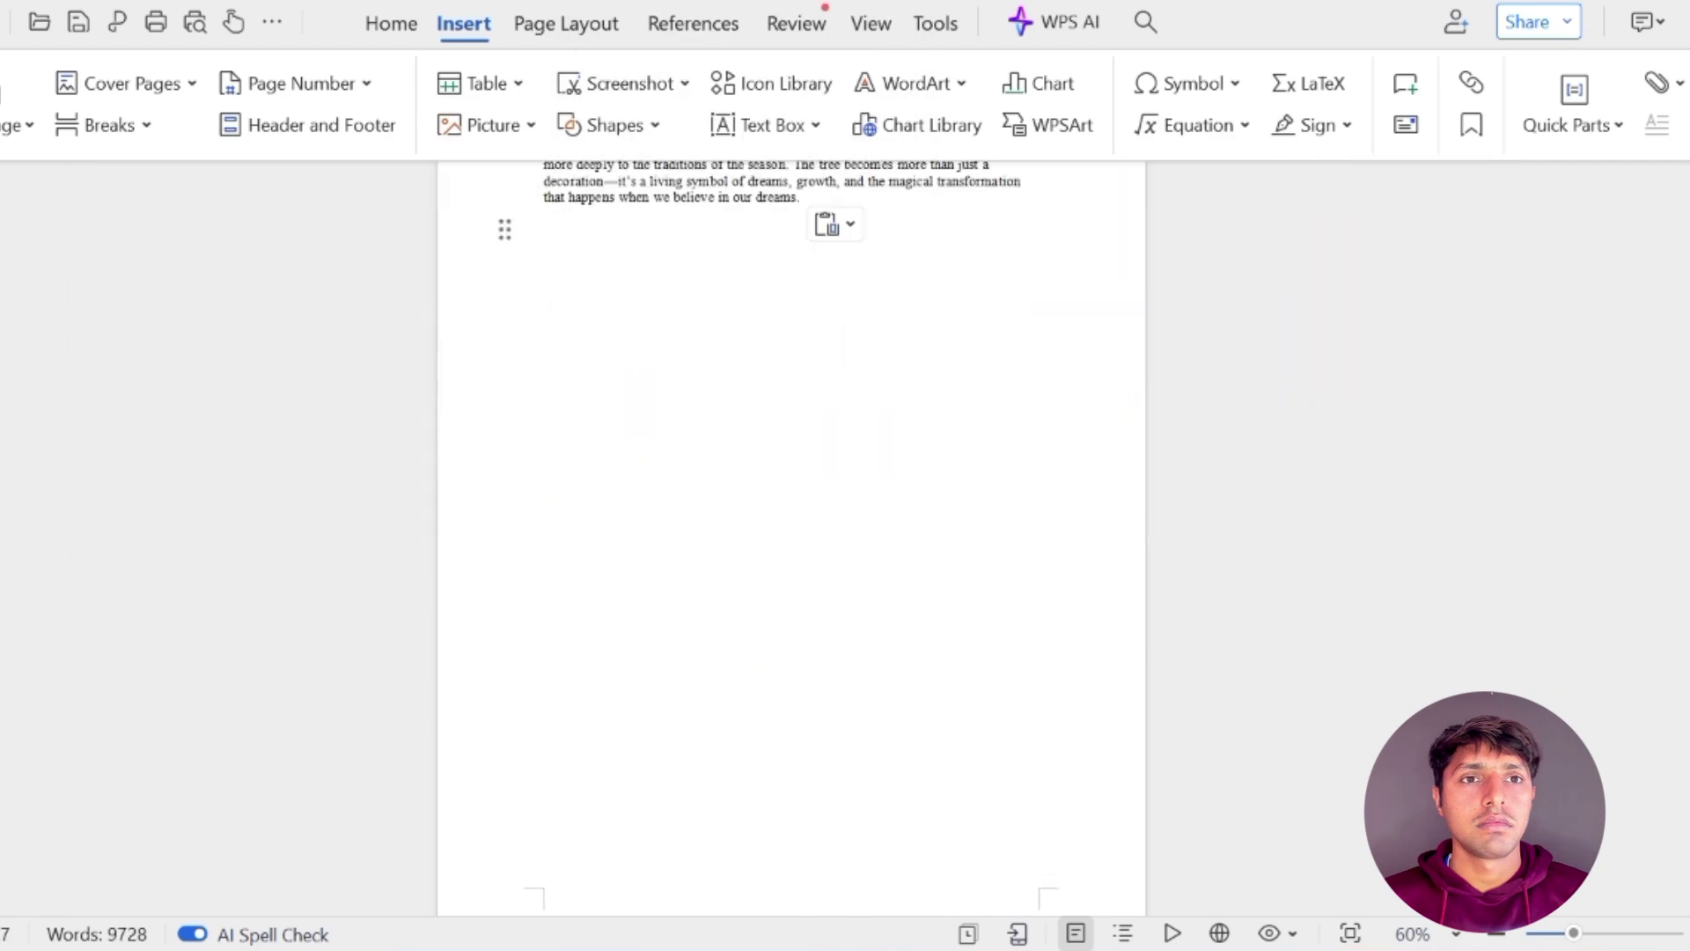
click(110, 125)
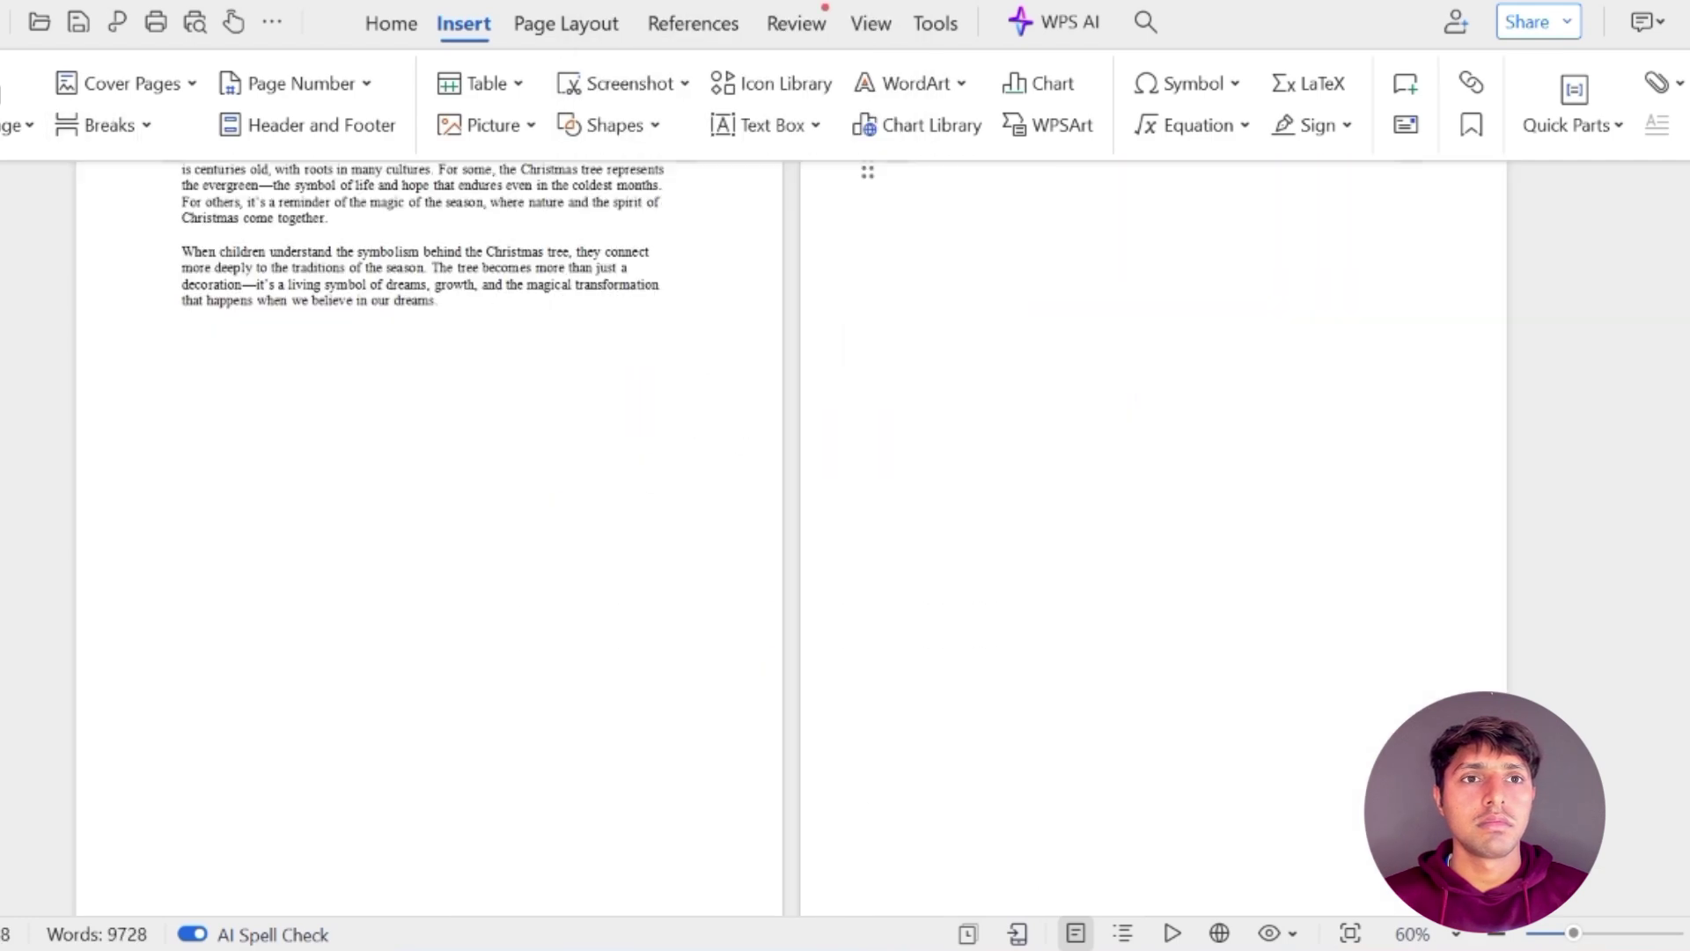
In ChatGPT, copy Chapter 7: The Snowman Who Wanted to See the World, from its title up to the Moral of the Story heading
key(alt+Tab)
scroll(528, 539, down, 15)
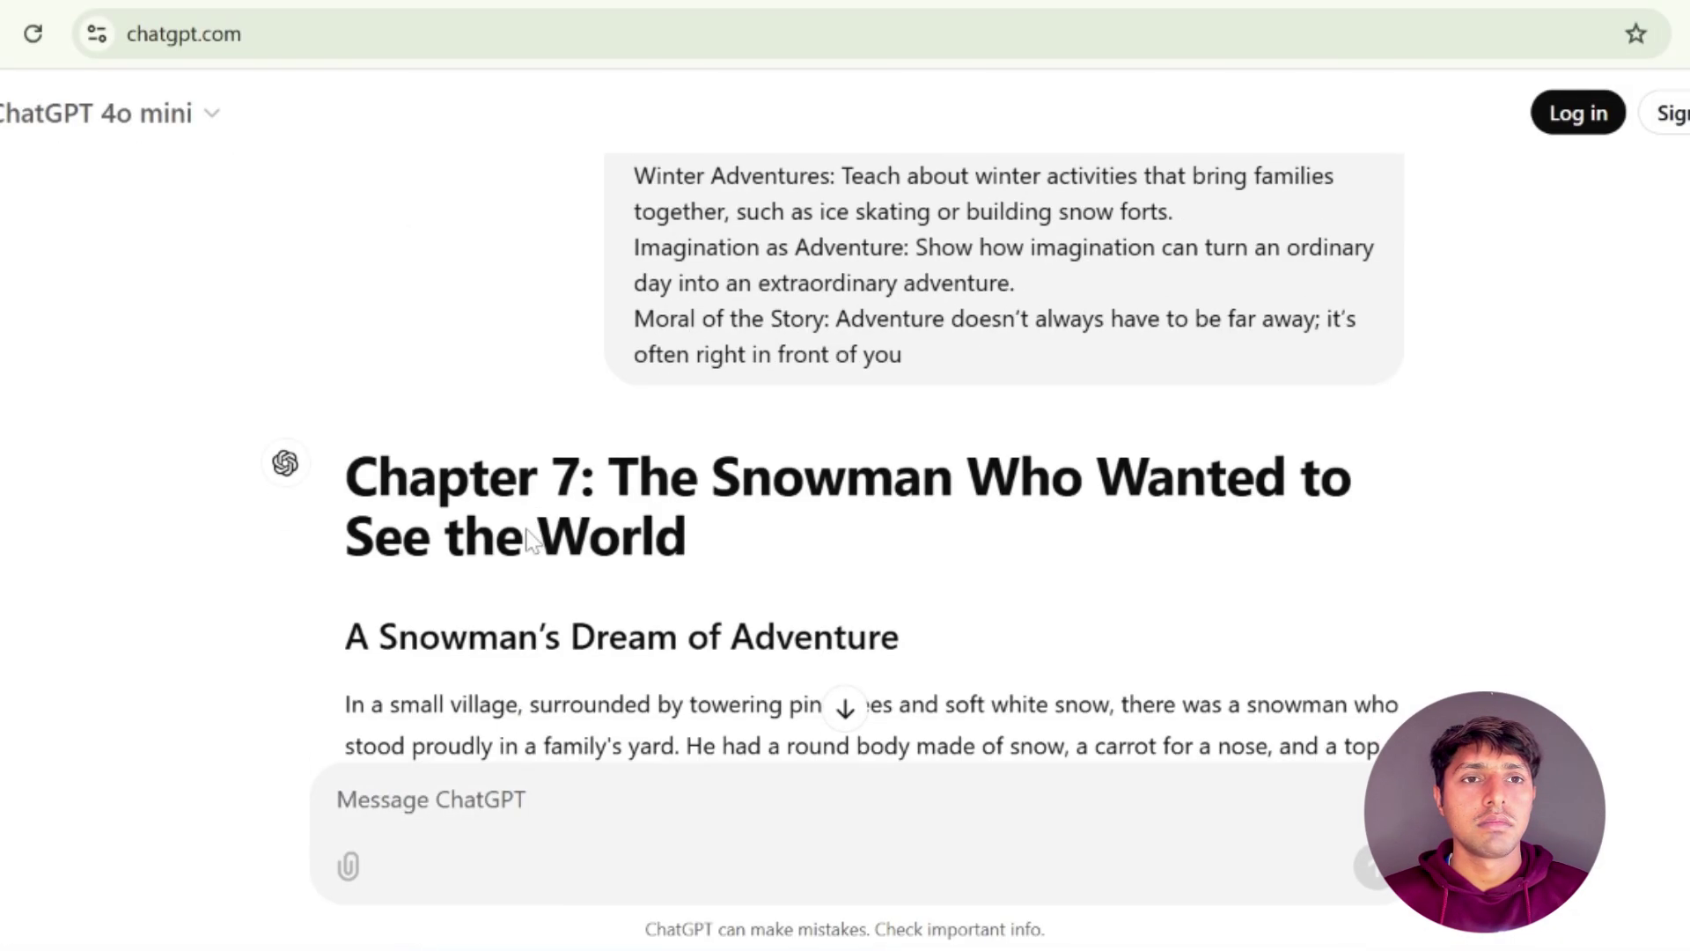
drag(346, 476, 1393, 268)
right_click(1144, 225)
click(700, 253)
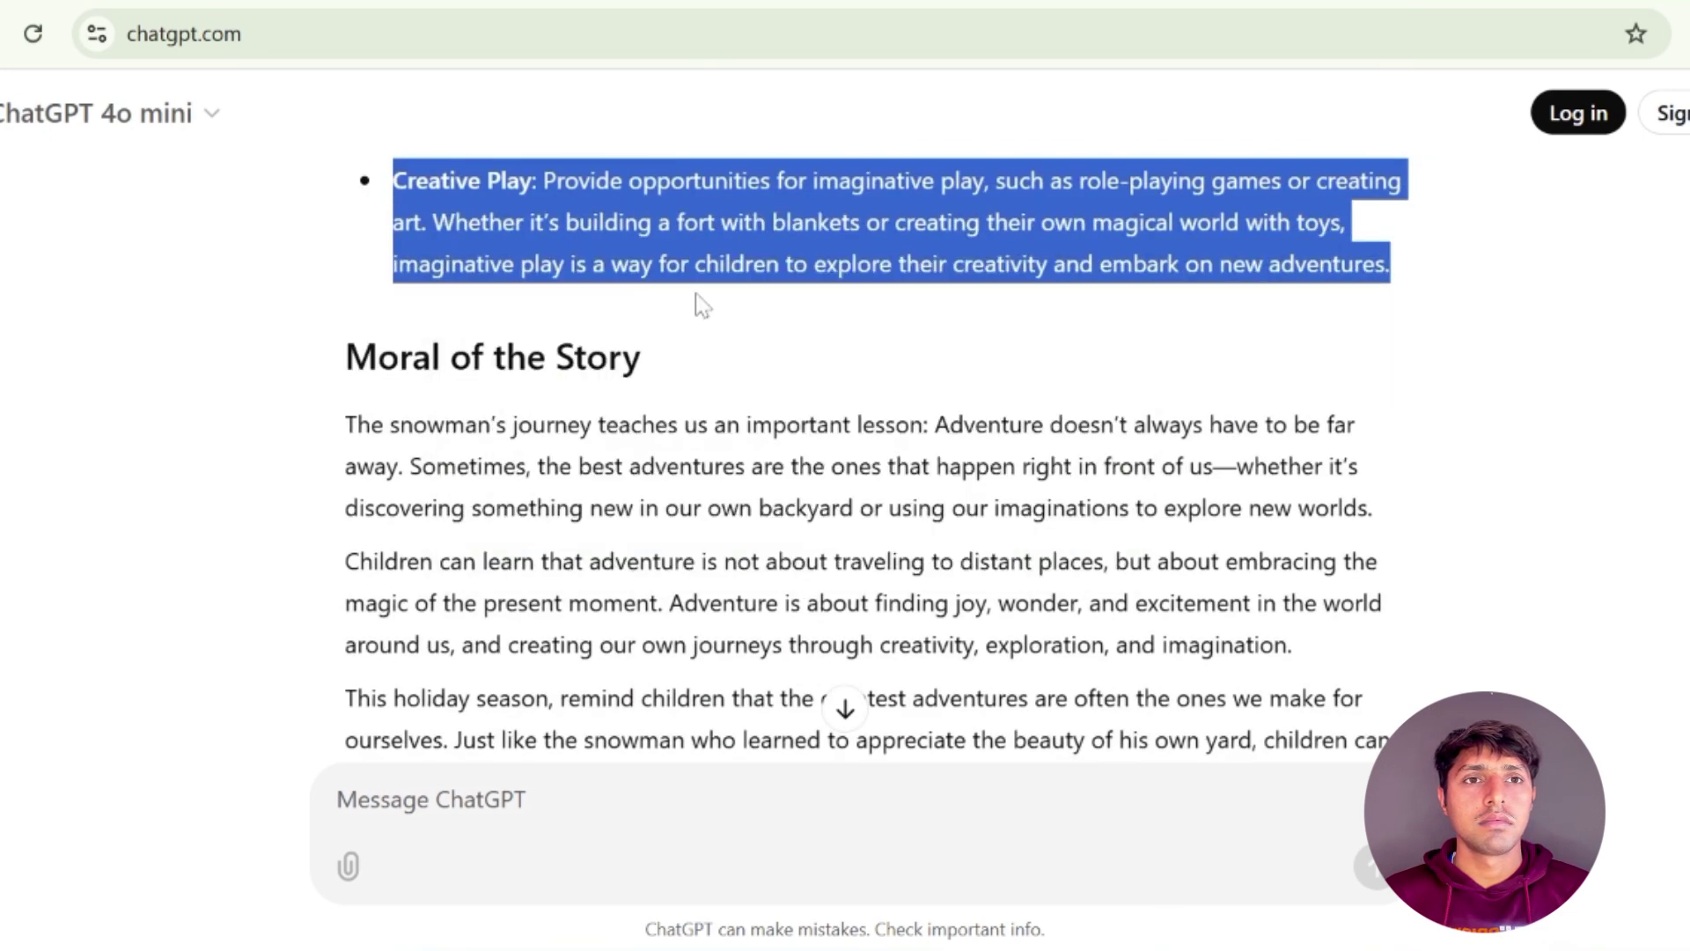
Paste Chapter 7 with its formatting on the blank page in WPS Office and start a new page after its Creative Play item
key(alt+Tab)
scroll(868, 464, up, 3)
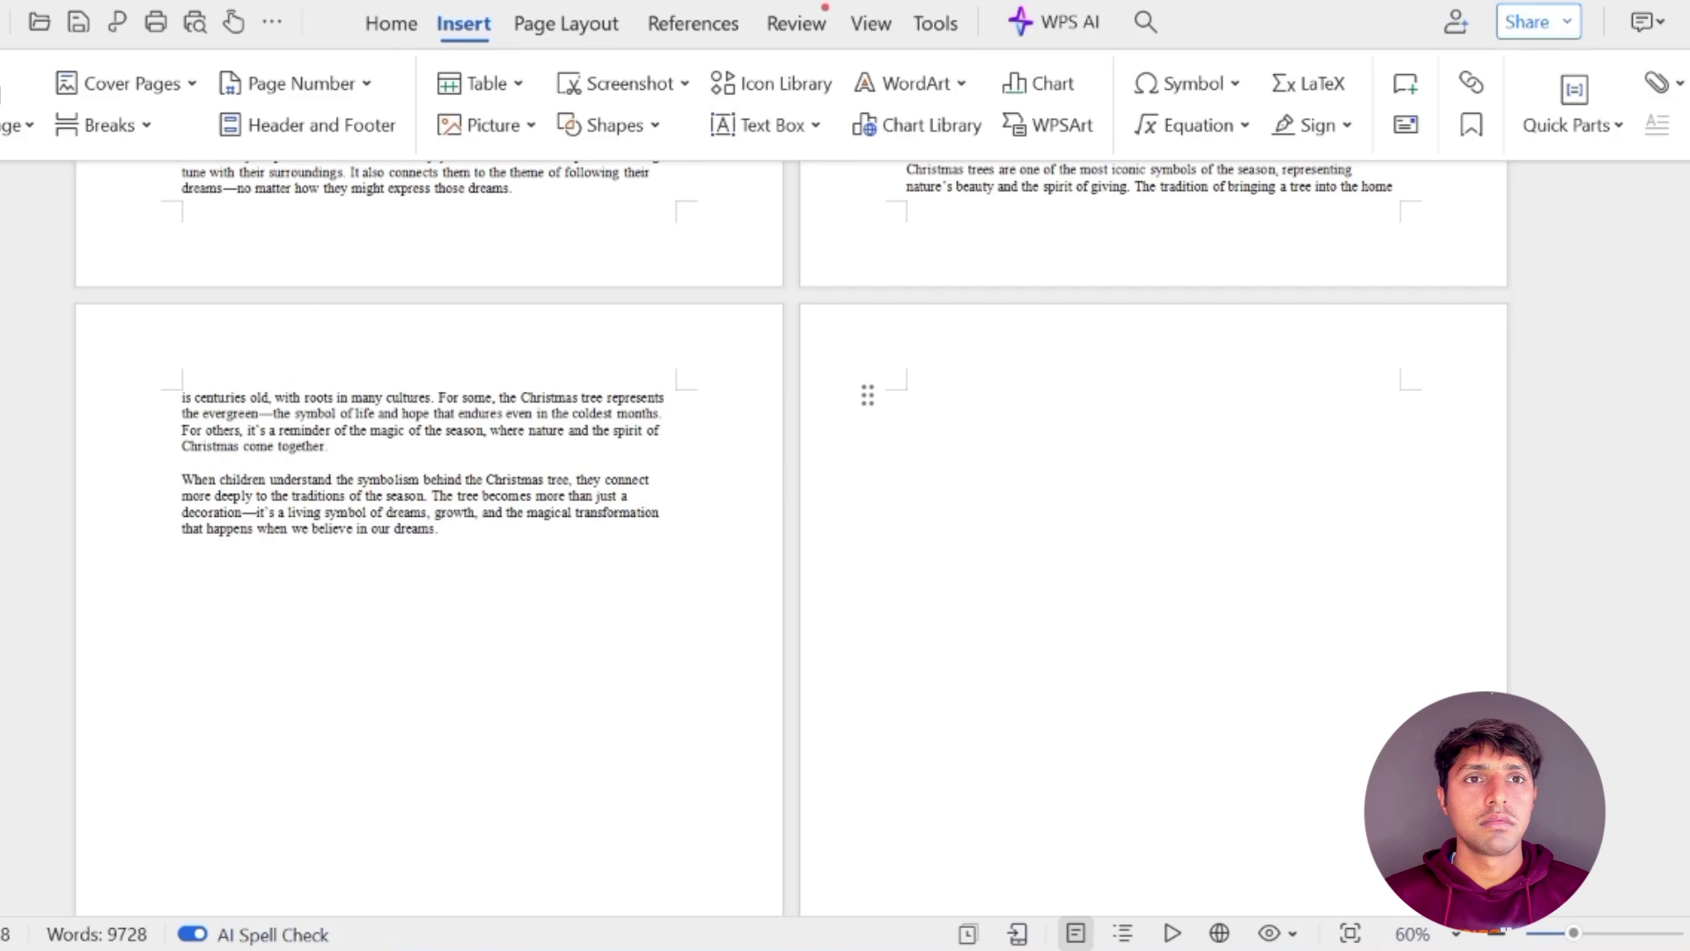
right_click(927, 400)
click(1057, 4)
scroll(855, 489, down, 3)
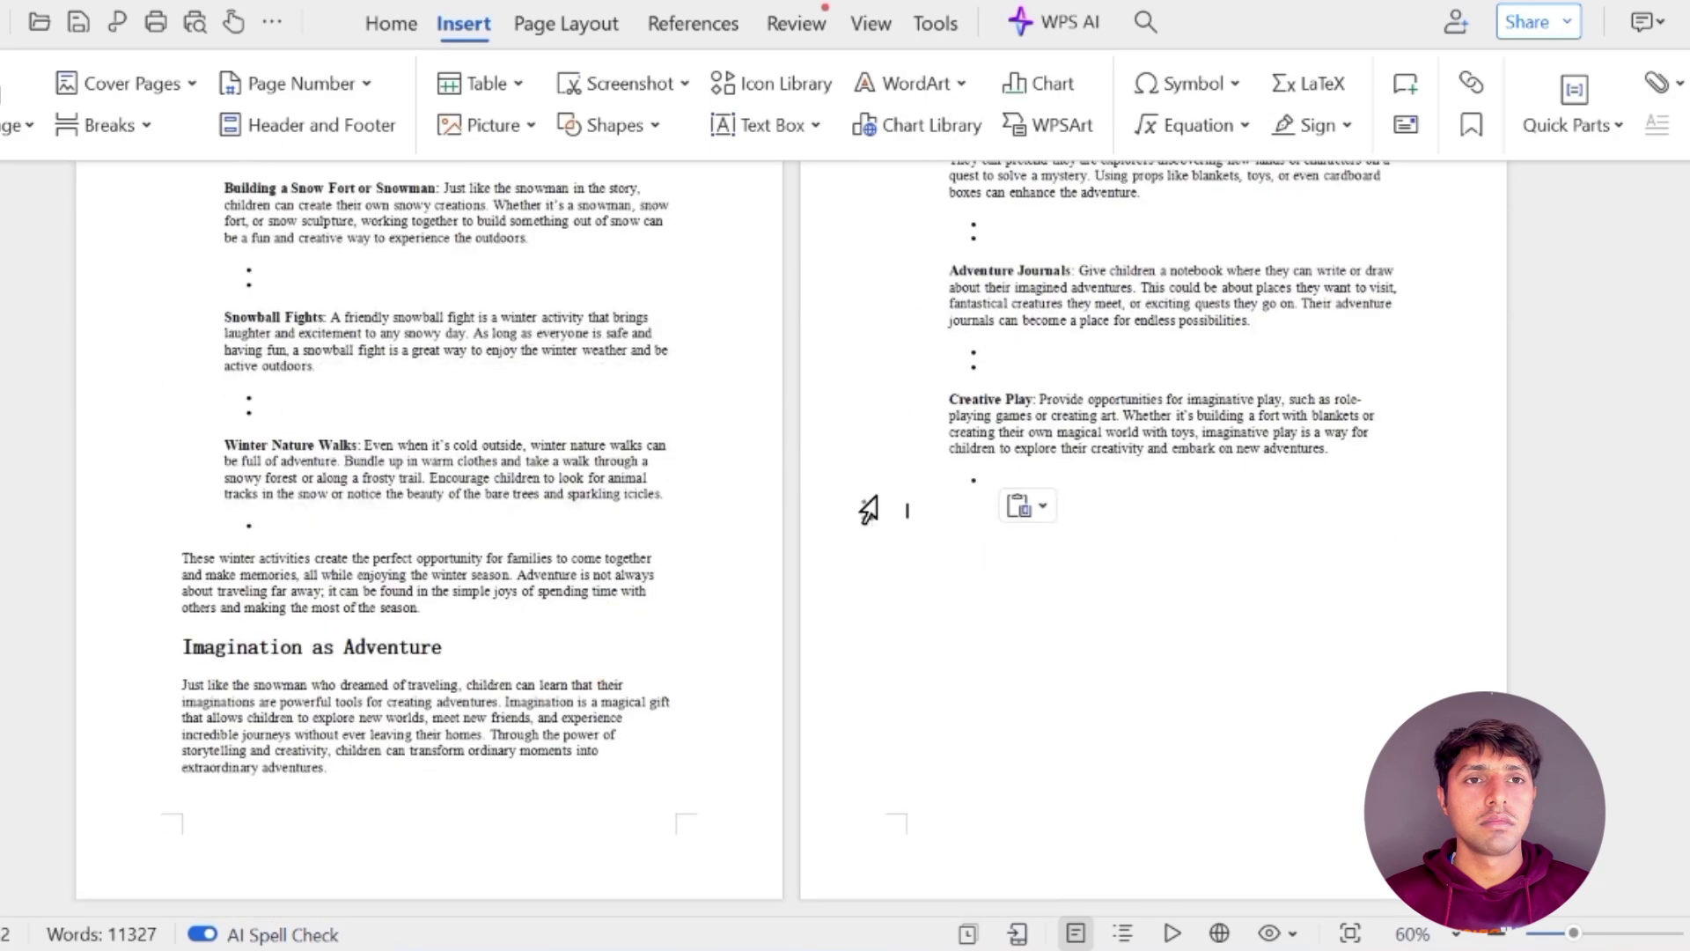
click(104, 125)
scroll(792, 537, down, 3)
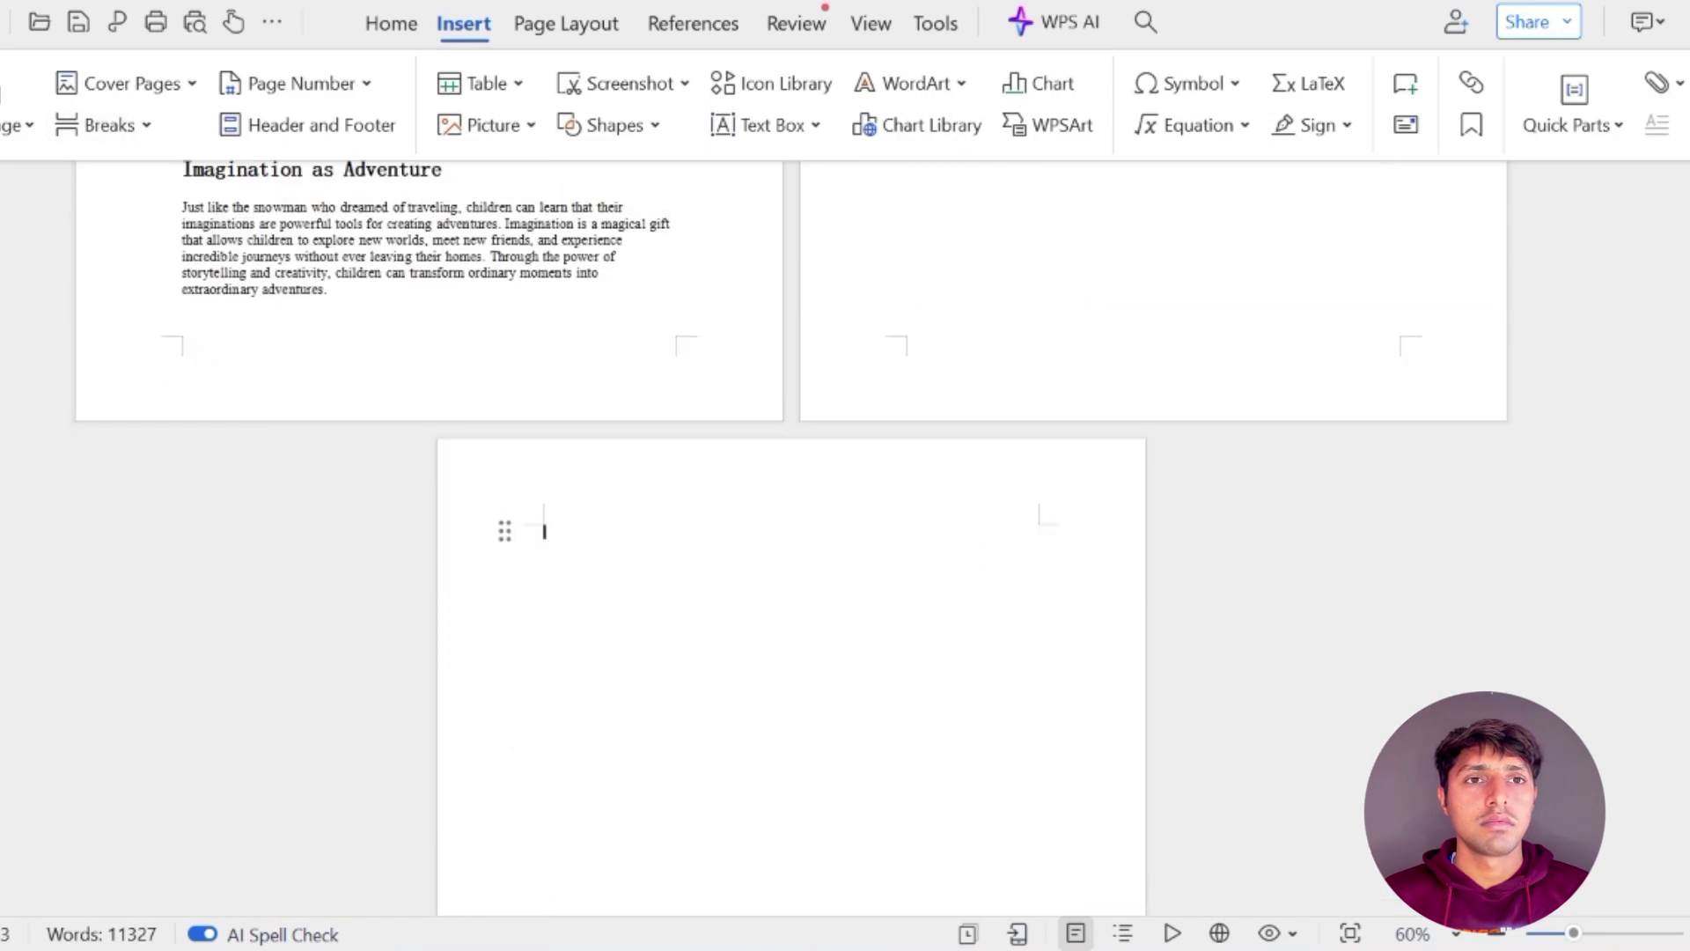
In ChatGPT, copy Chapter 8: The Magic of Christmas Morning, from its title up to the Moral of the Story heading
key(alt+Tab)
scroll(555, 490, down, 10)
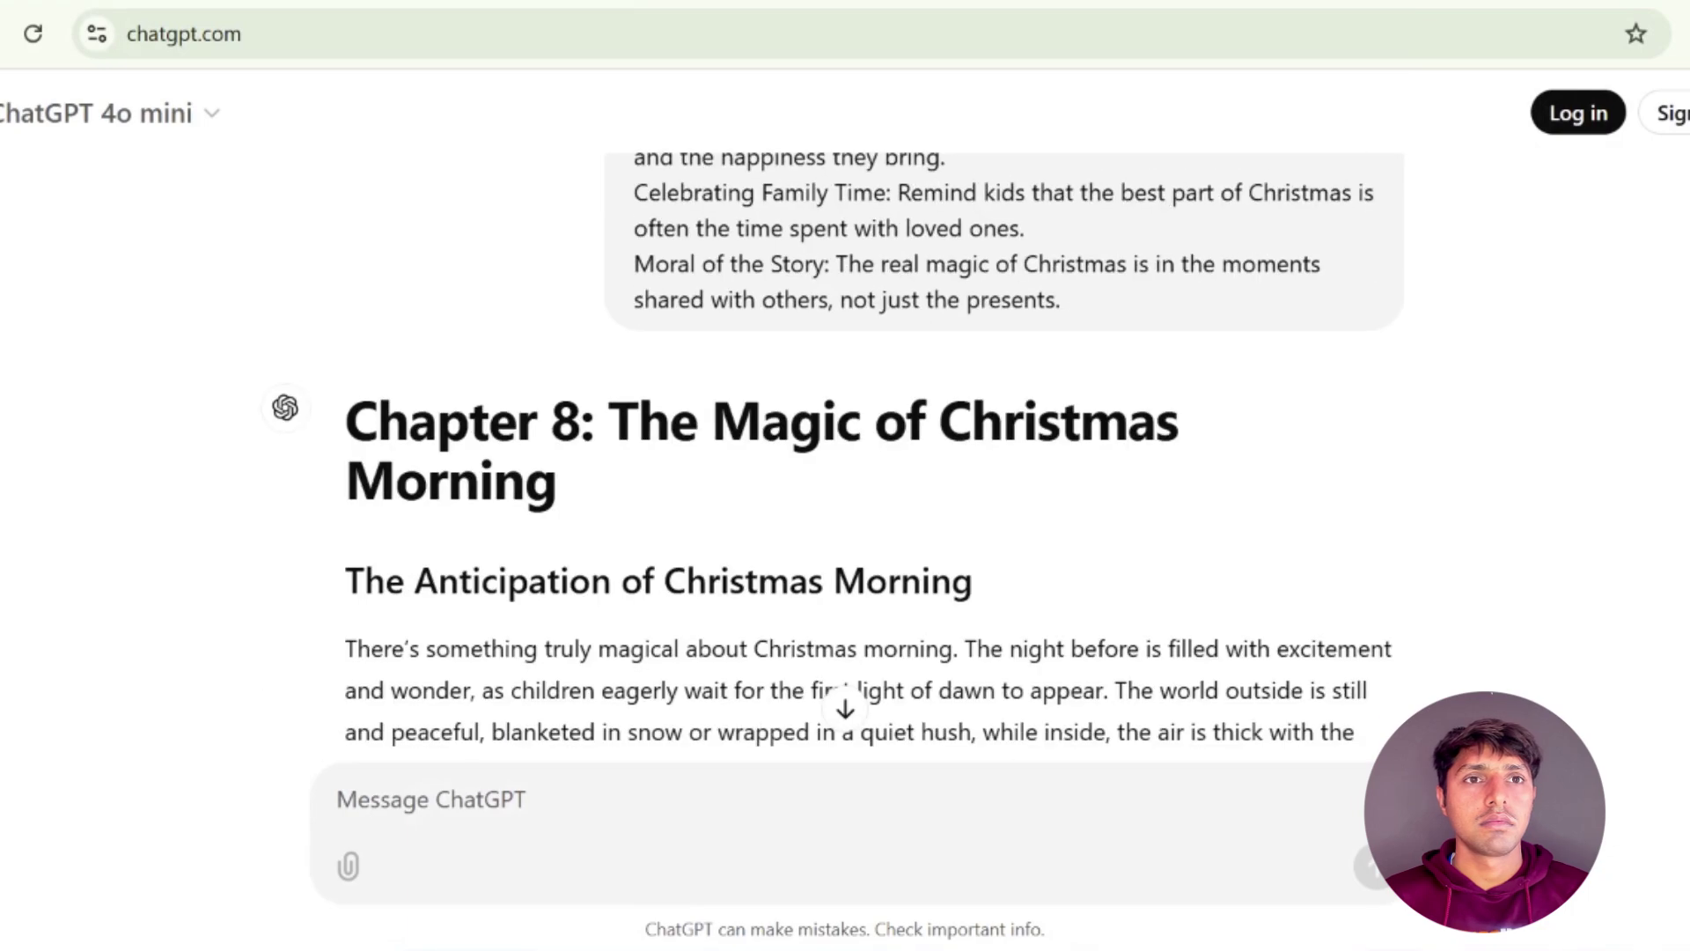
drag(347, 421, 709, 619)
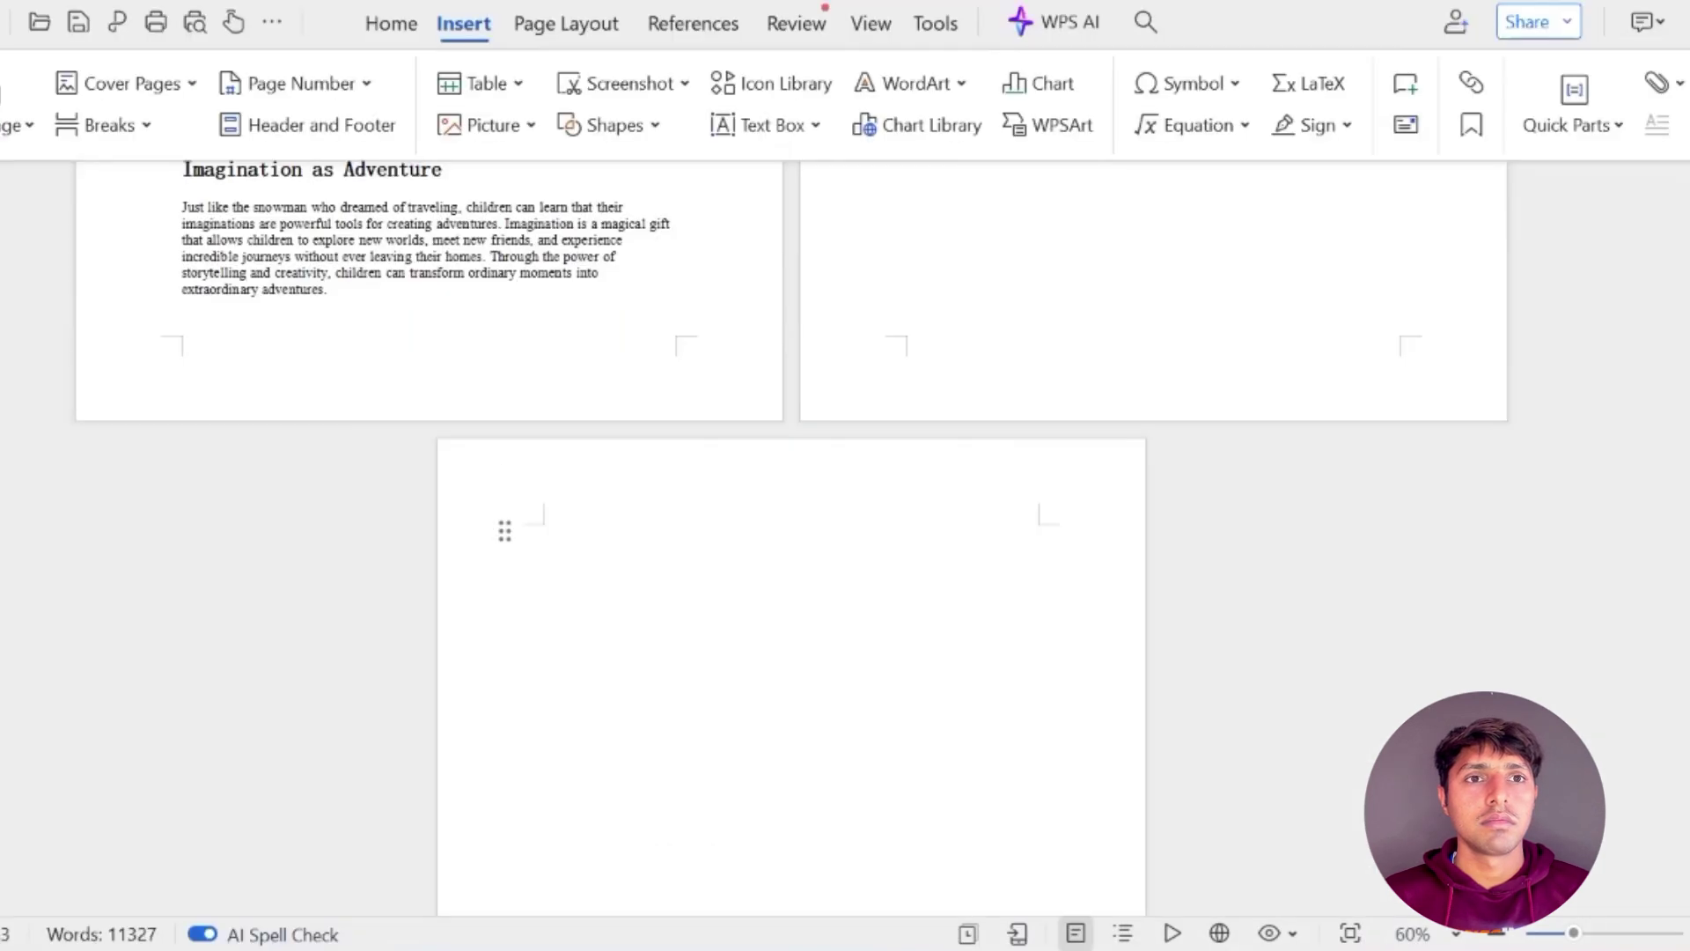
Paste Chapter 8 on the blank page in WPS Office and start a new page after its Reflect on the Spirit of Christmas item
right_click(584, 558)
key(Escape)
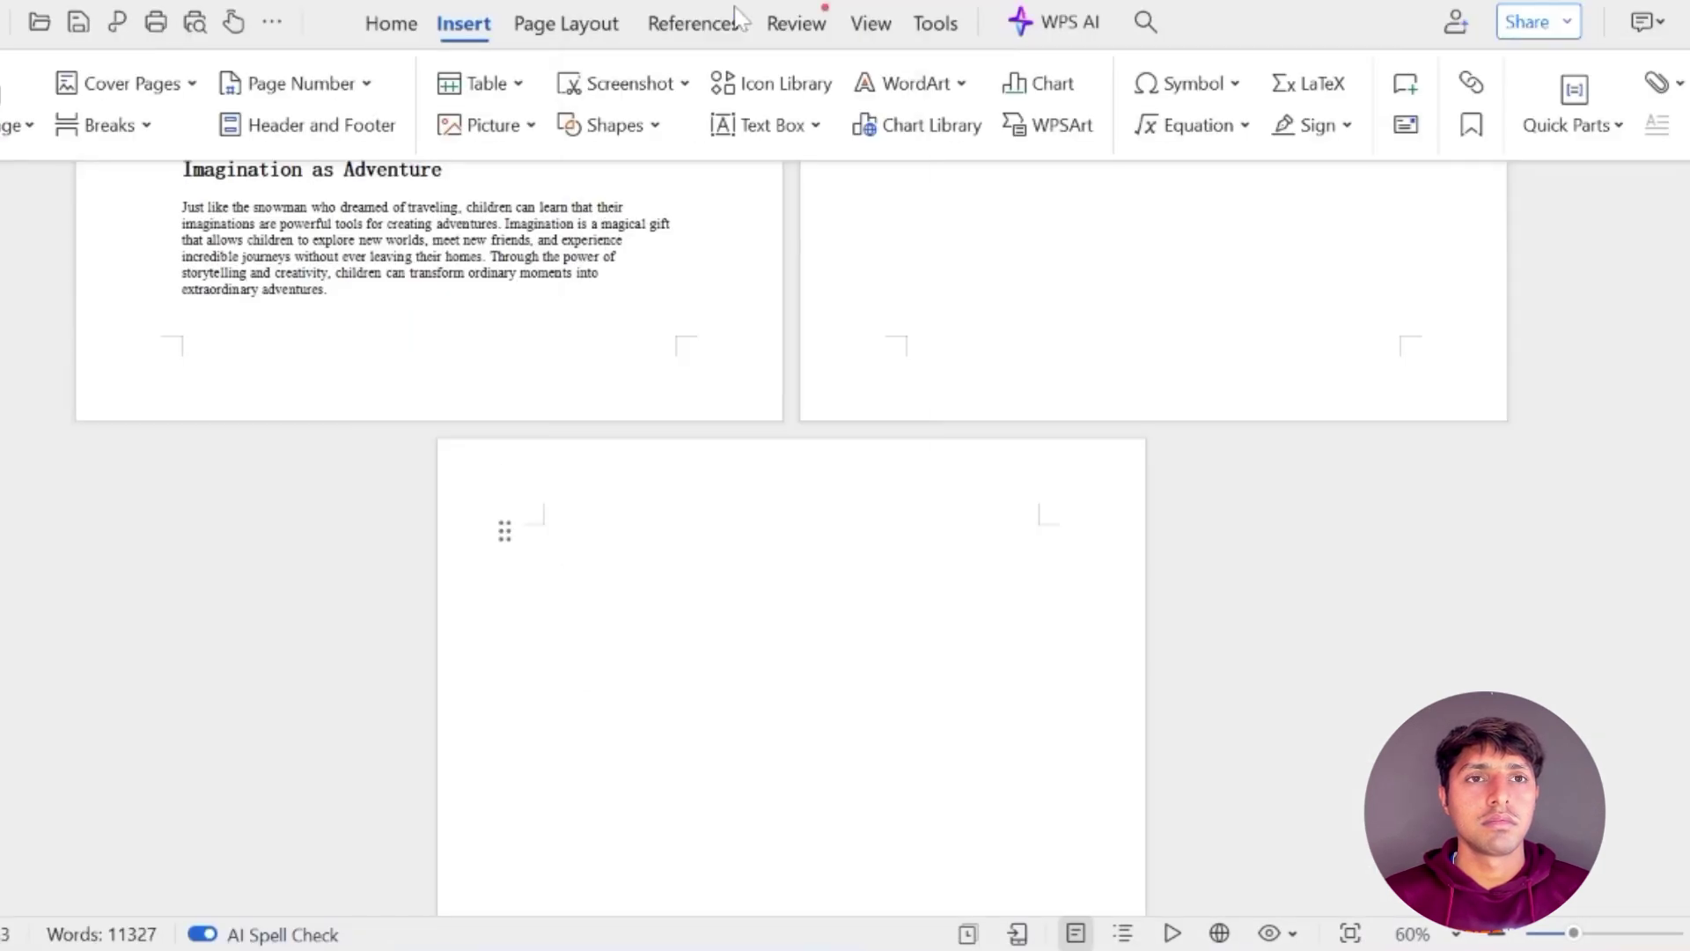
key(ctrl+v)
scroll(792, 528, down, 5)
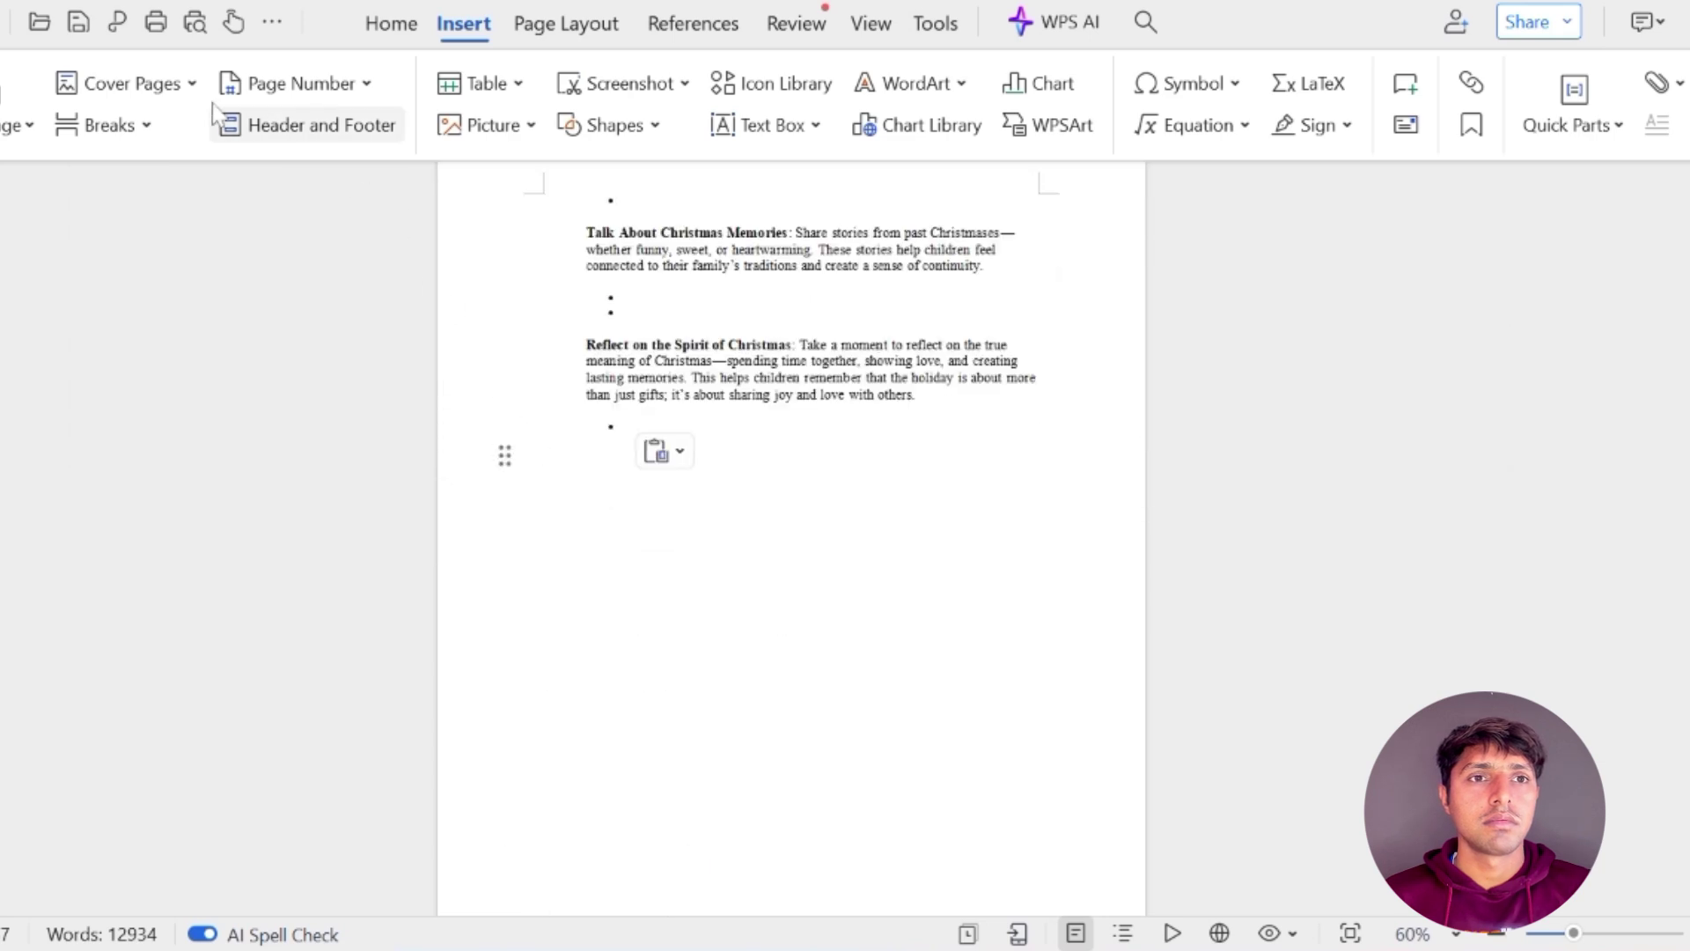
click(101, 124)
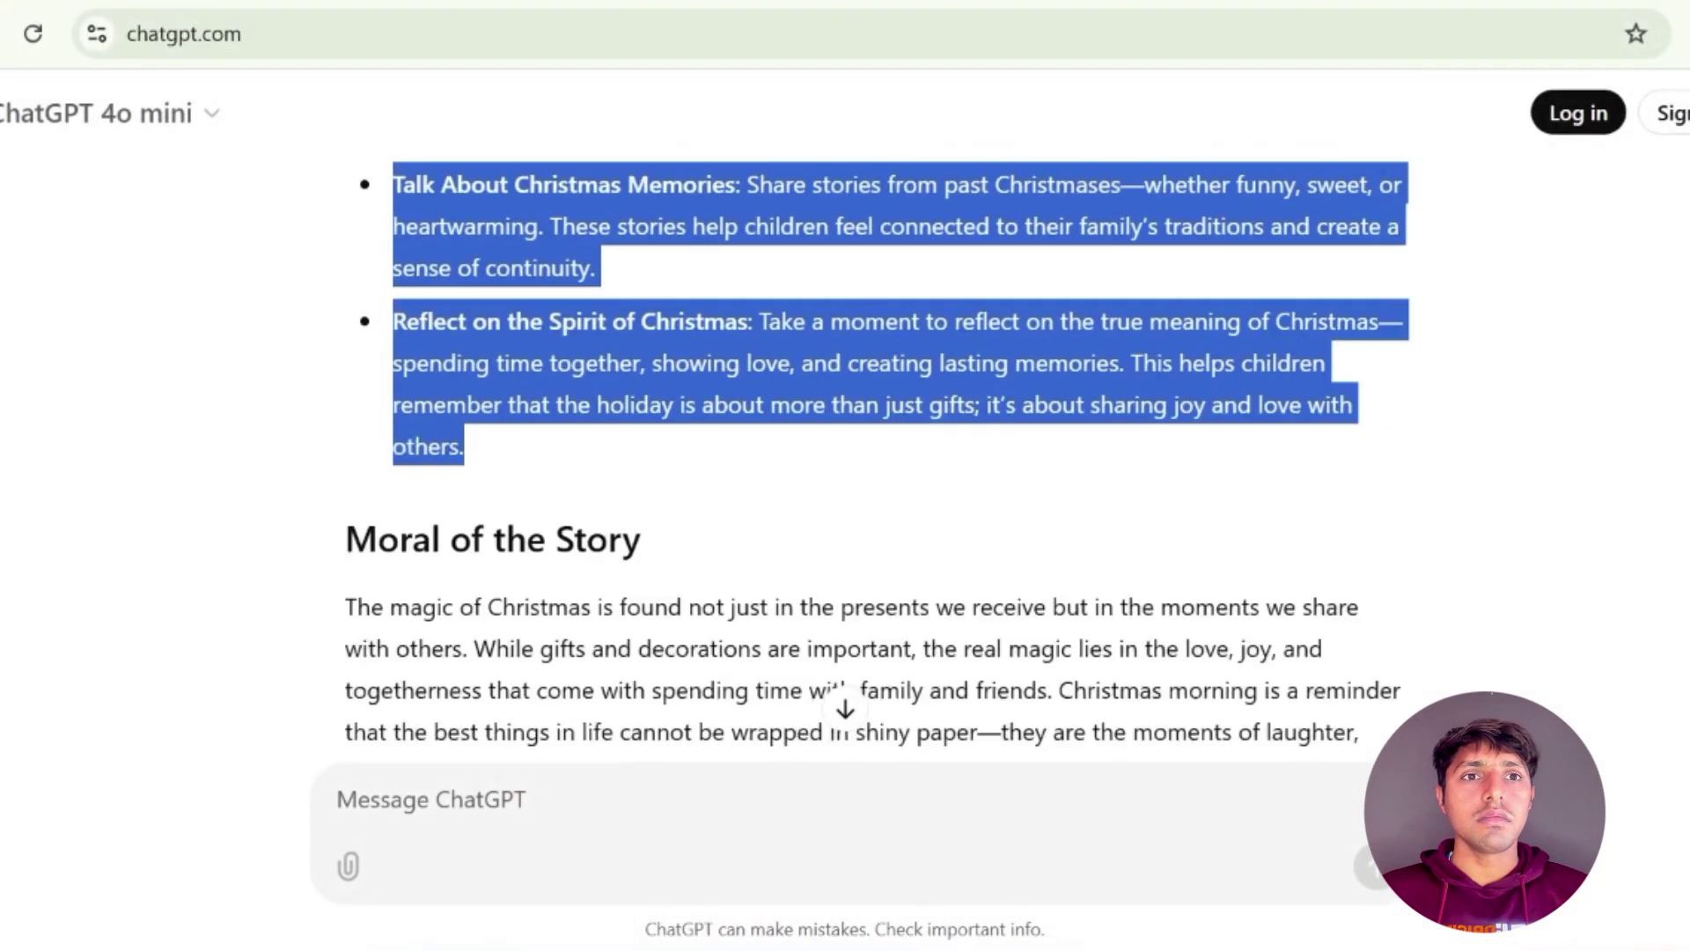
Switch to ChatGPT and copy Chapter 9, about the Christmas carol, from its title up to the Moral of the Story heading
scroll(581, 617, down, 10)
drag(343, 356, 1247, 471)
right_click(850, 228)
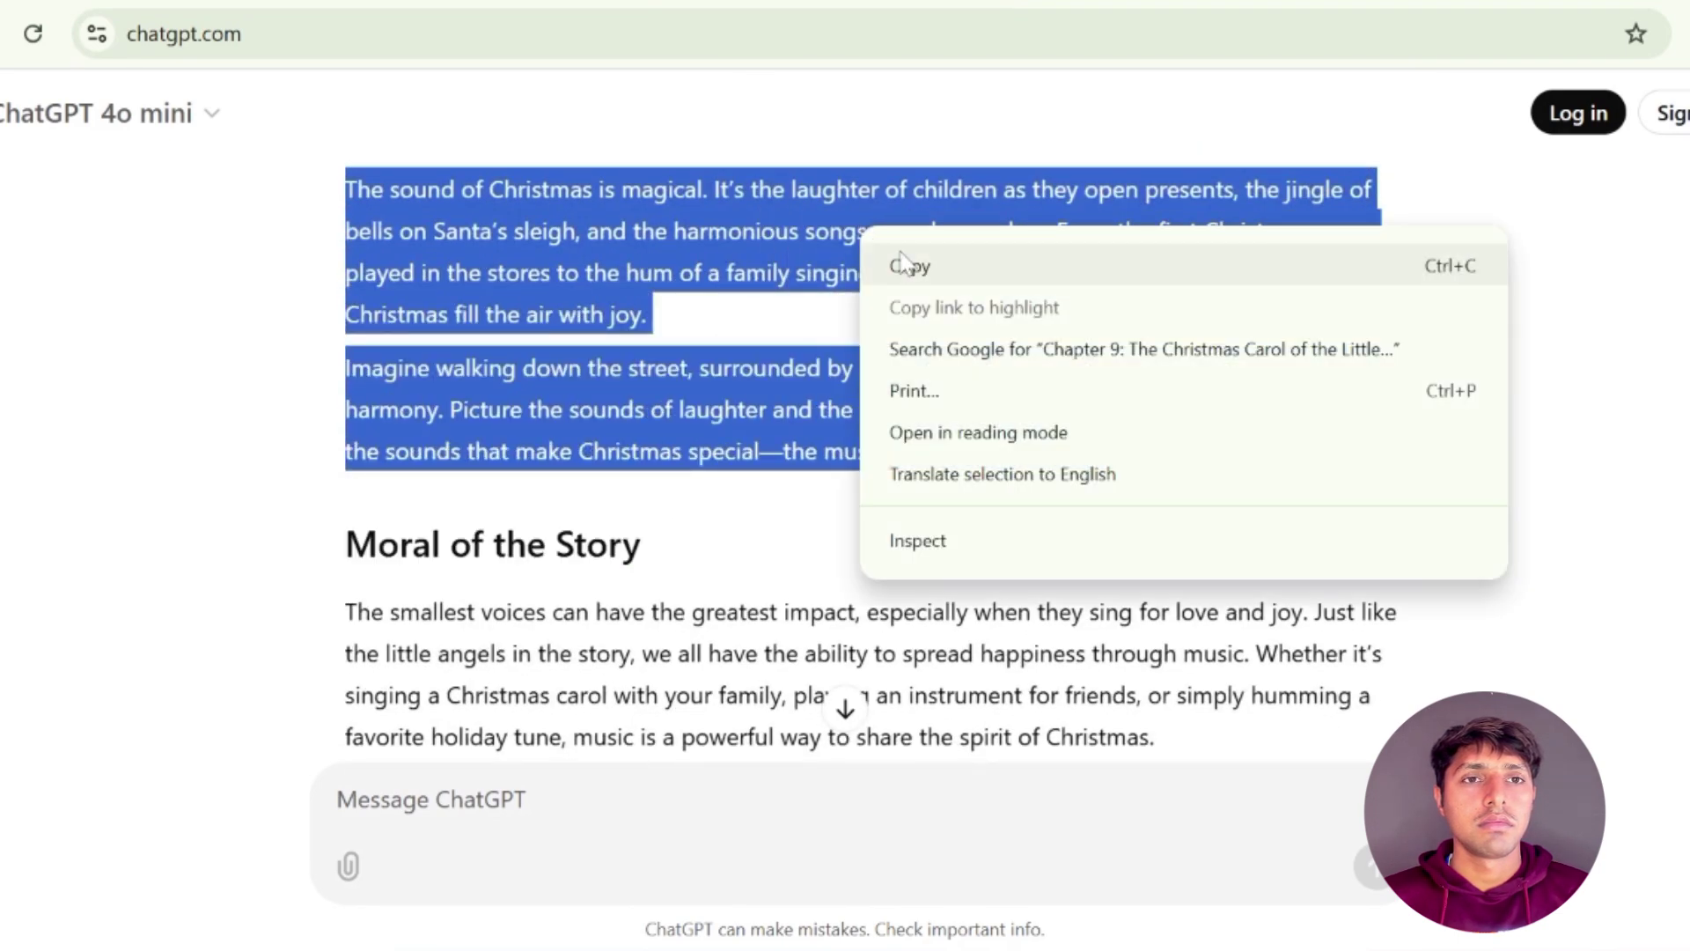
click(894, 262)
Paste Chapter 9 with its formatting on the blank page in WPS Office and start a new page after it
click(970, 949)
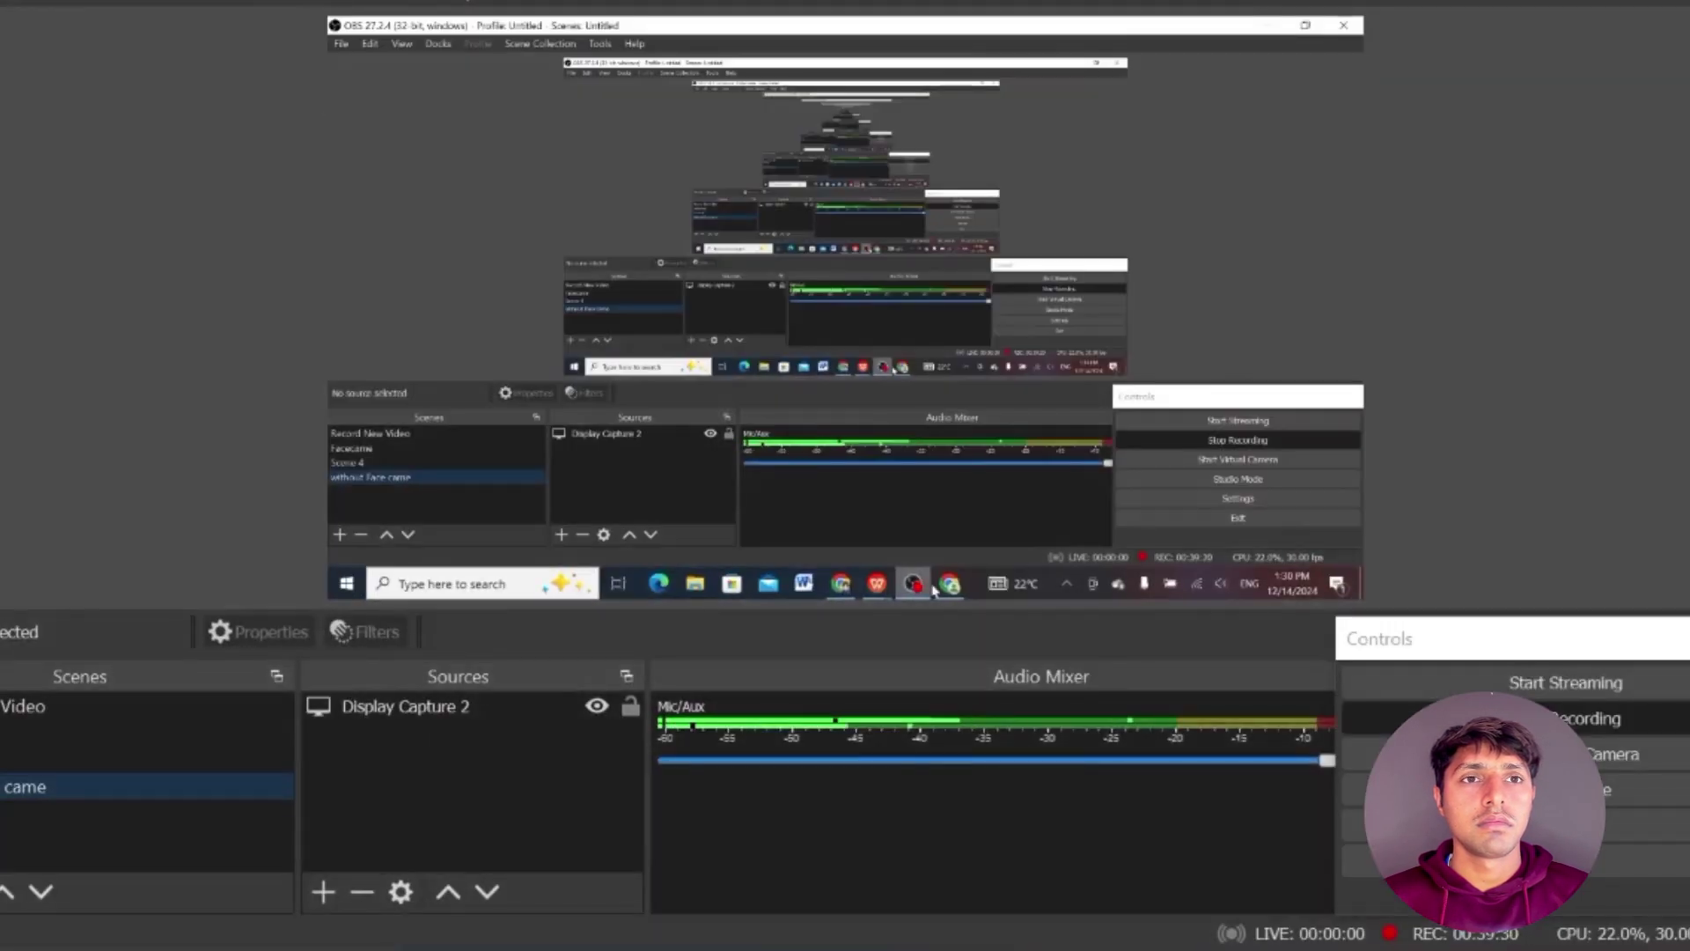
click(970, 949)
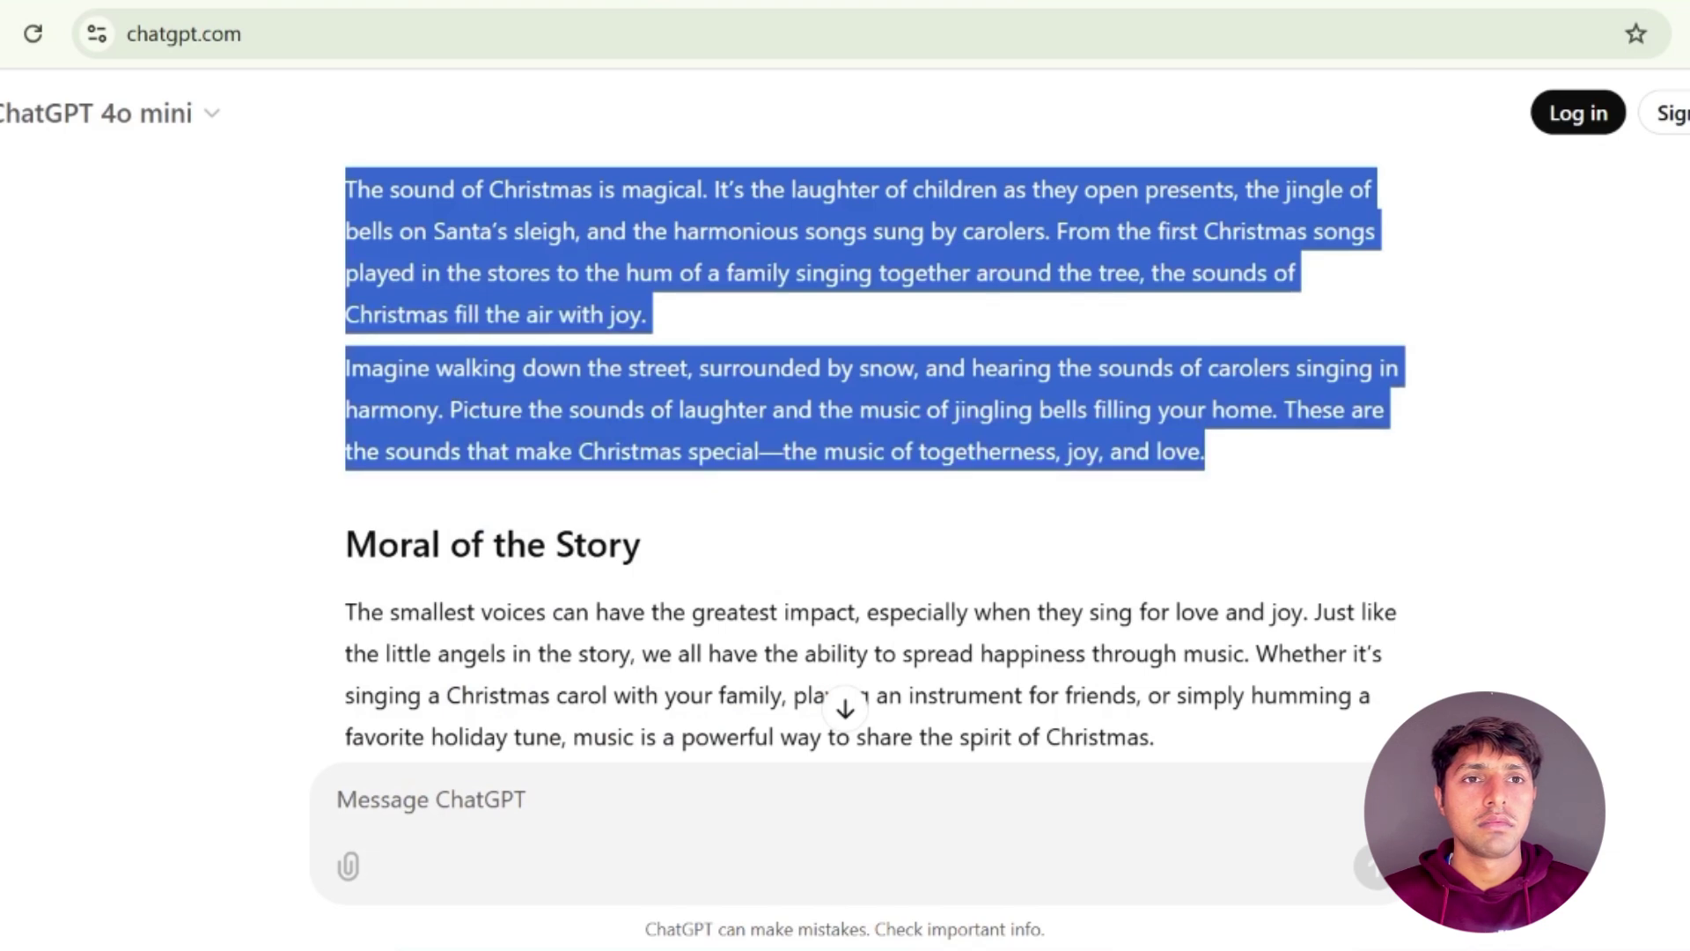
click(988, 906)
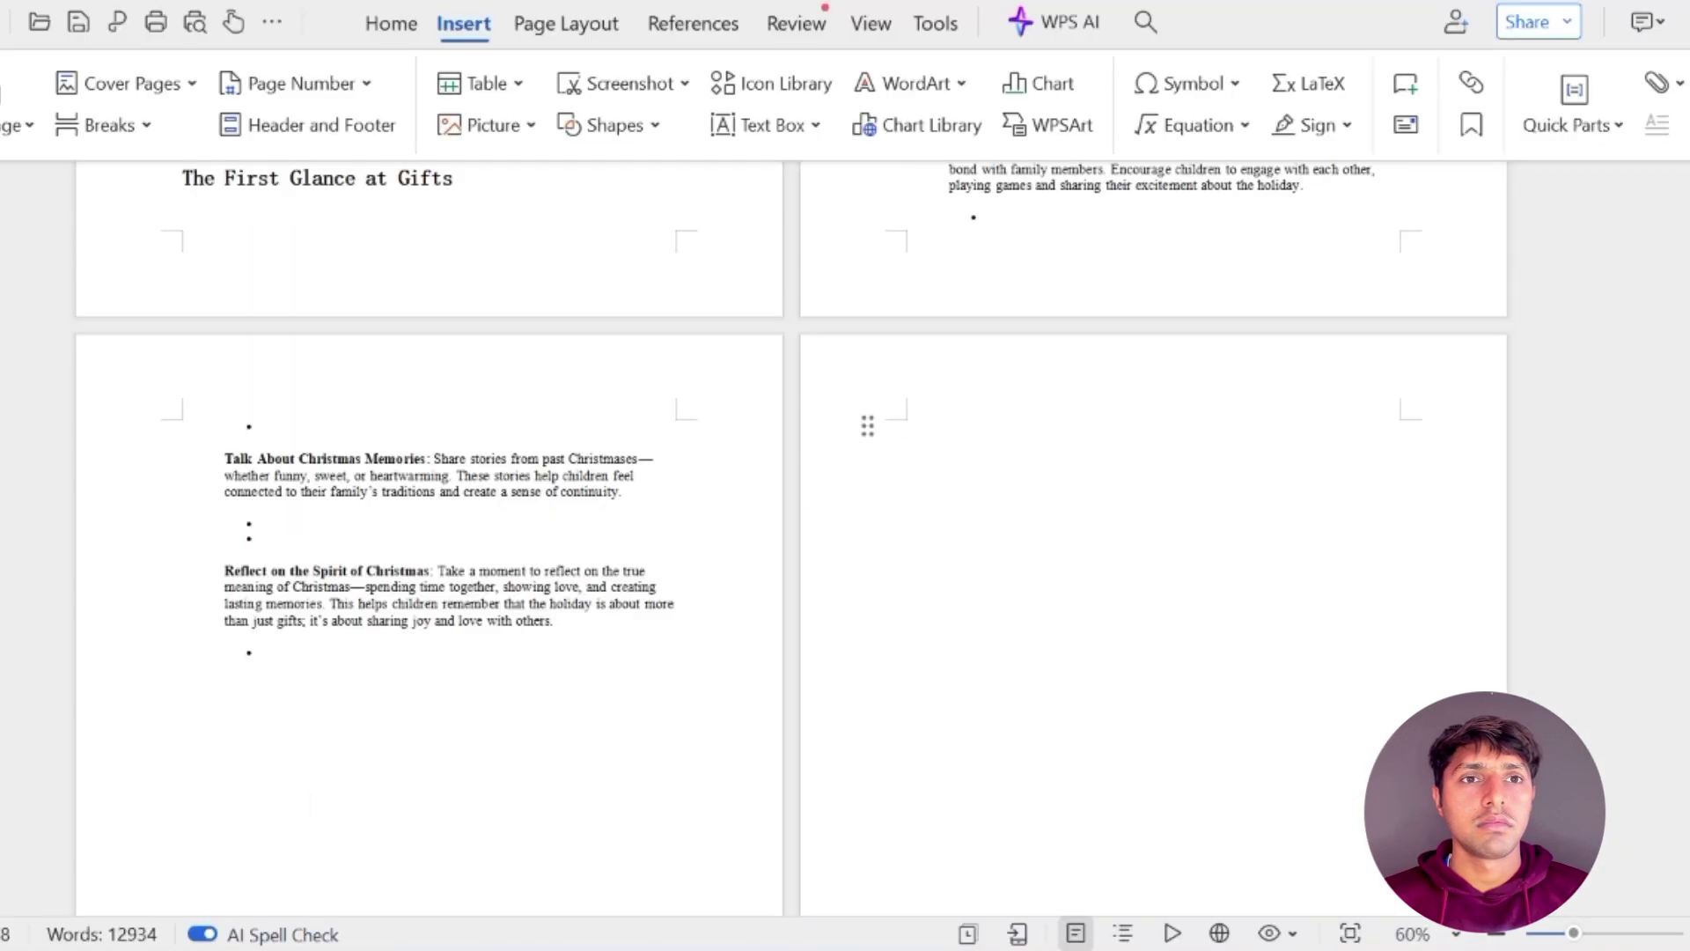
right_click(926, 530)
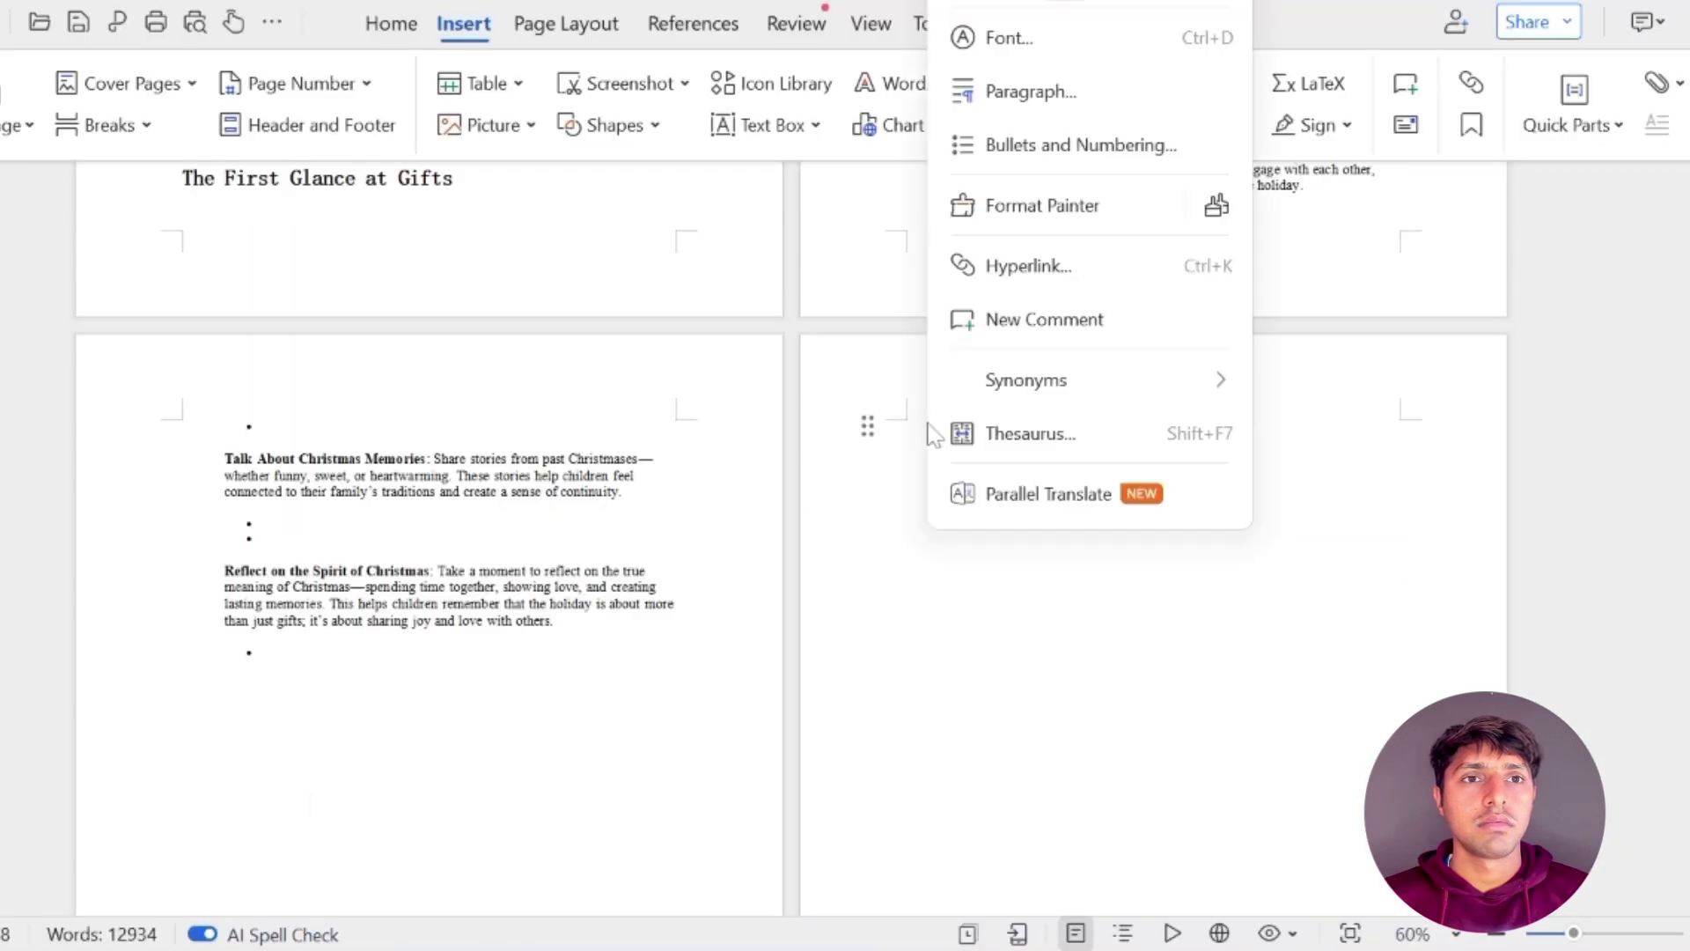
click(1076, 1)
scroll(1039, 440, down, 2)
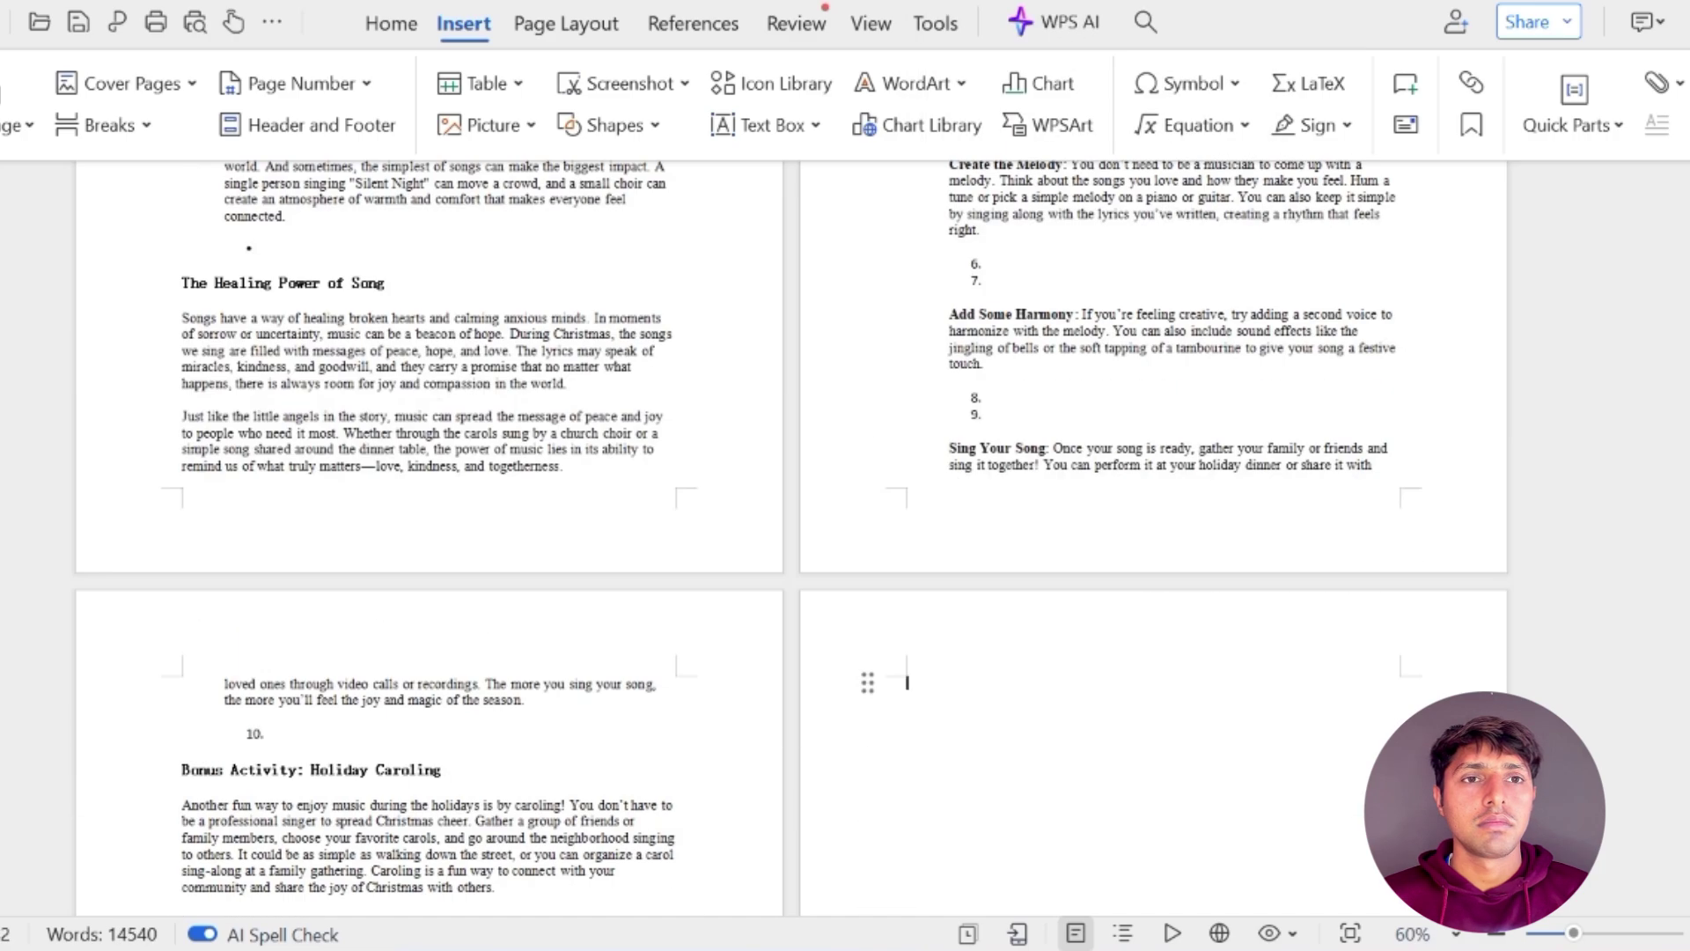
In ChatGPT, find the book outline and copy its section for Chapter 10: The Christmas Spirit that Lives in Every Heart
click(1025, 920)
scroll(1038, 546, down, 2)
scroll(453, 564, down, 1)
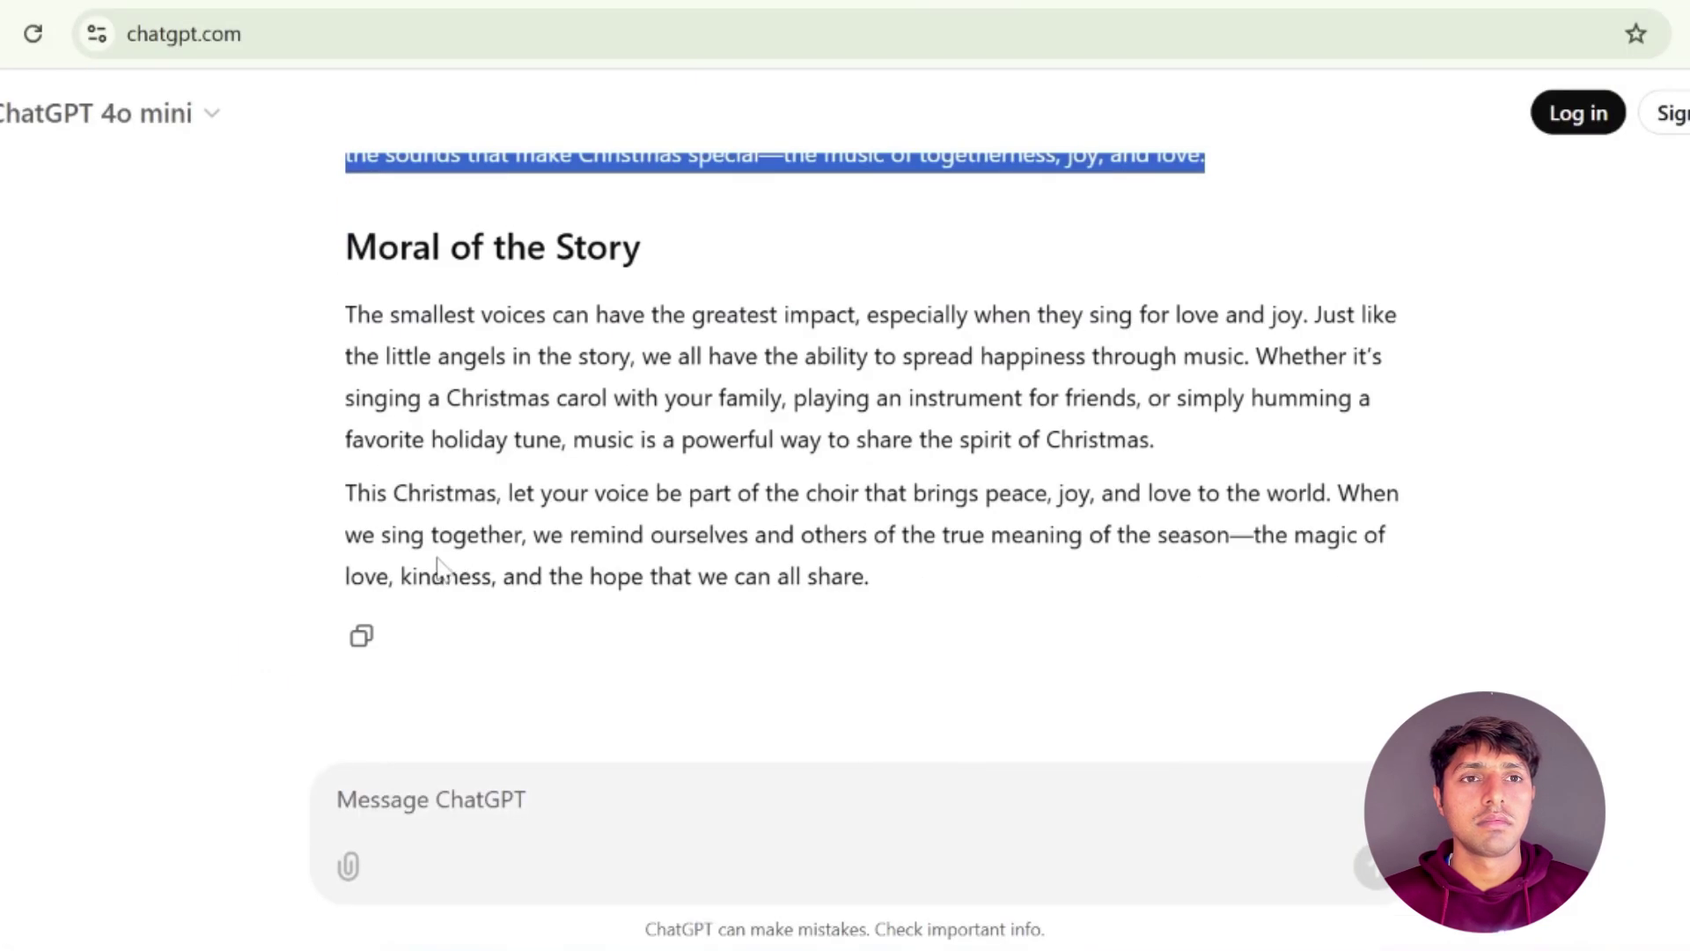
scroll(437, 564, up, 6)
scroll(438, 563, down, 6)
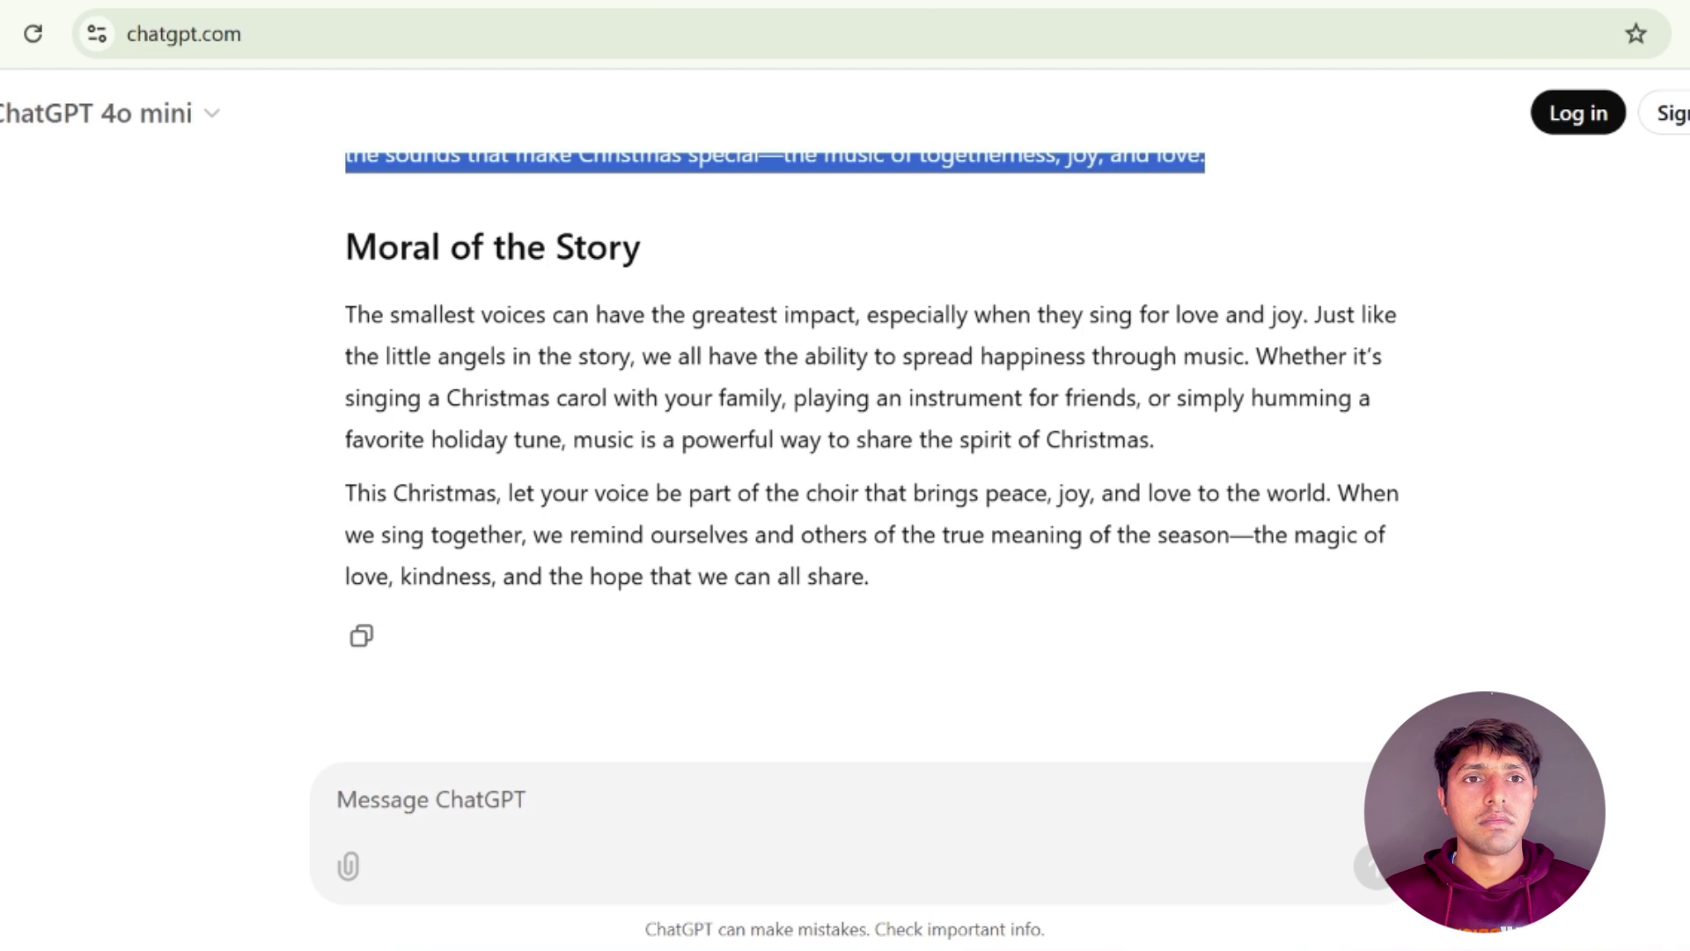
scroll(496, 566, down, 10)
scroll(495, 566, up, 10)
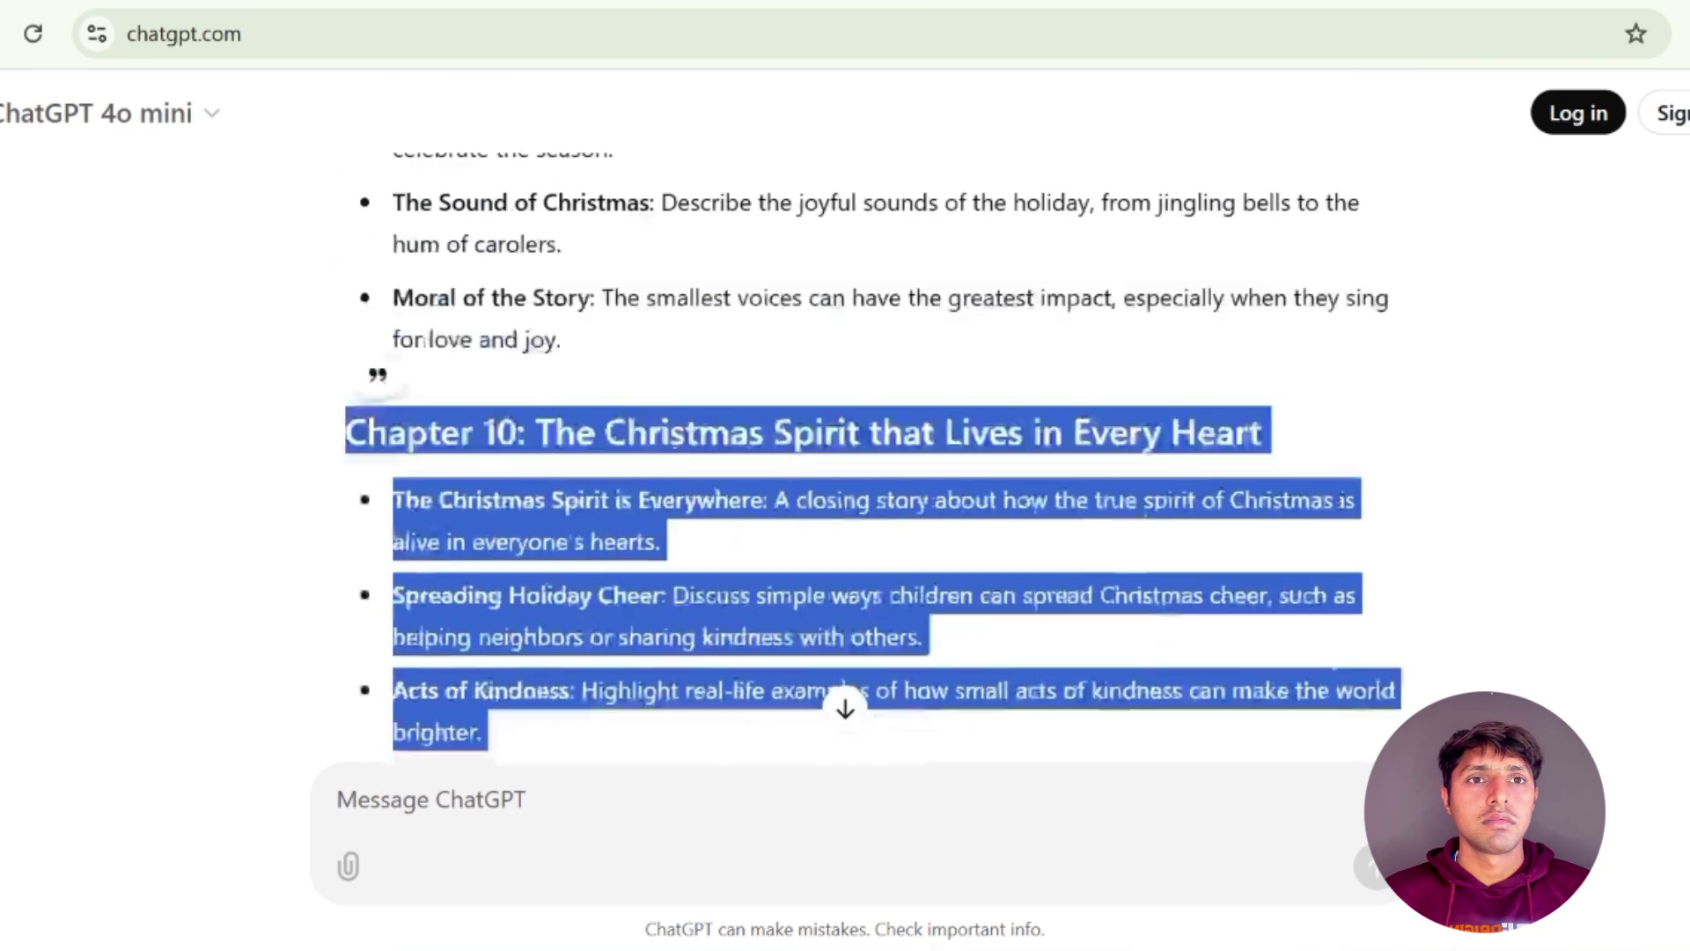
scroll(529, 412, down, 2)
right_click(507, 393)
click(553, 427)
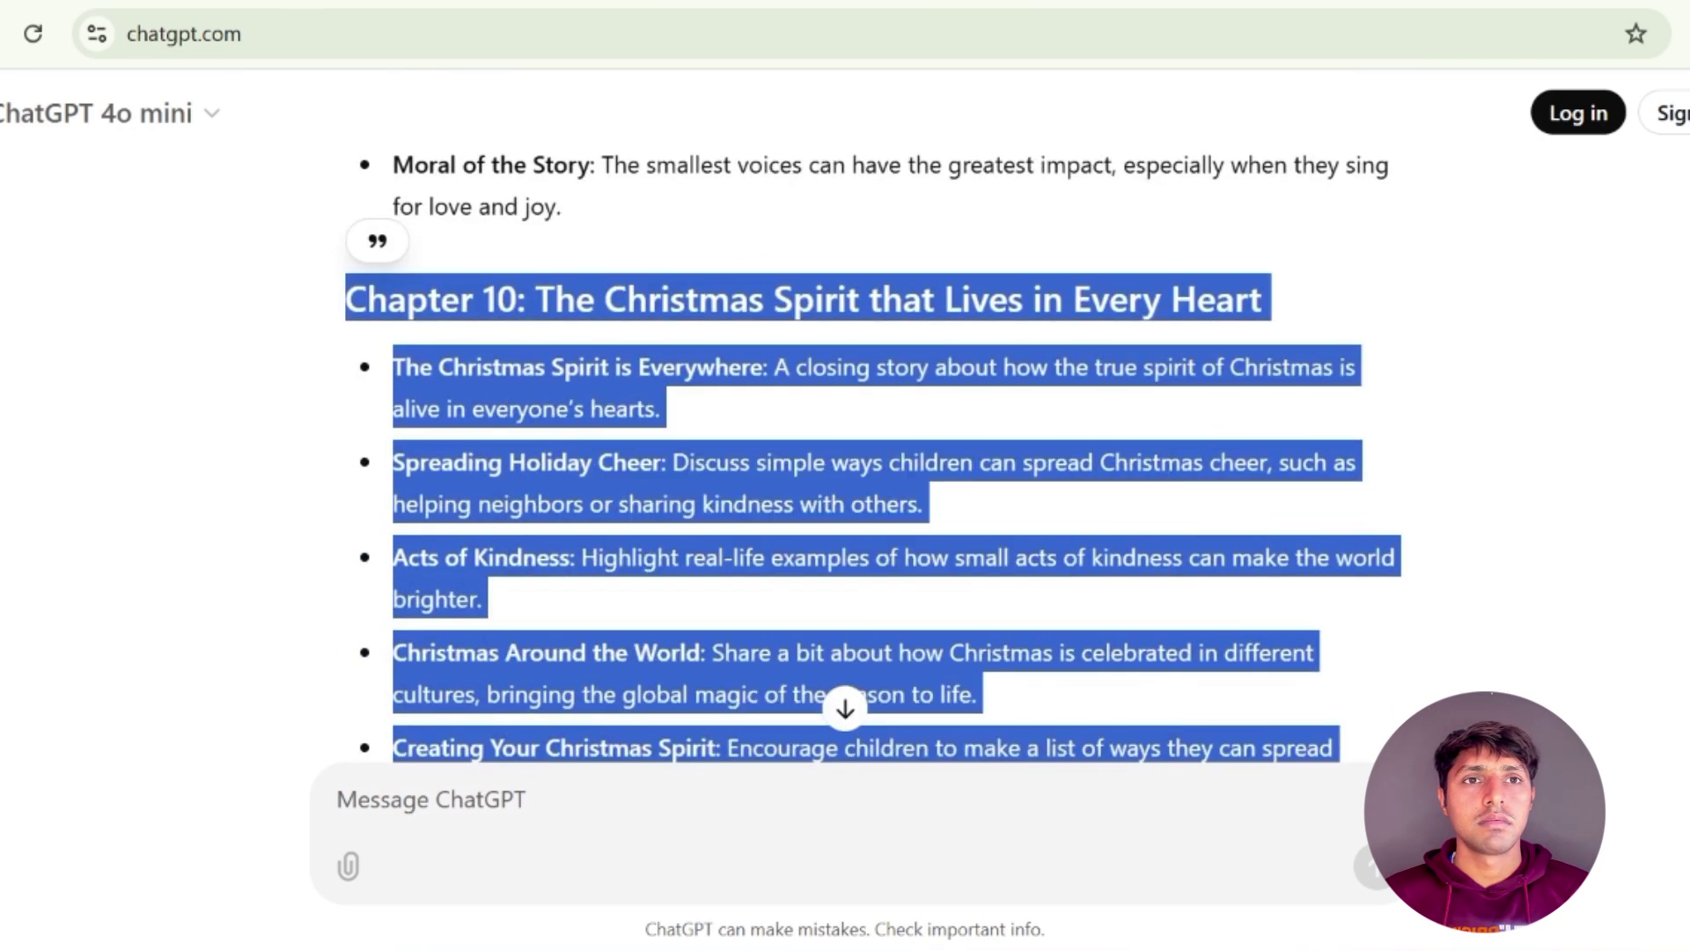
Paste the Chapter 10 outline into the message field at the end of the ChatGPT conversation
scroll(596, 725, down, 10)
click(581, 796)
right_click(429, 803)
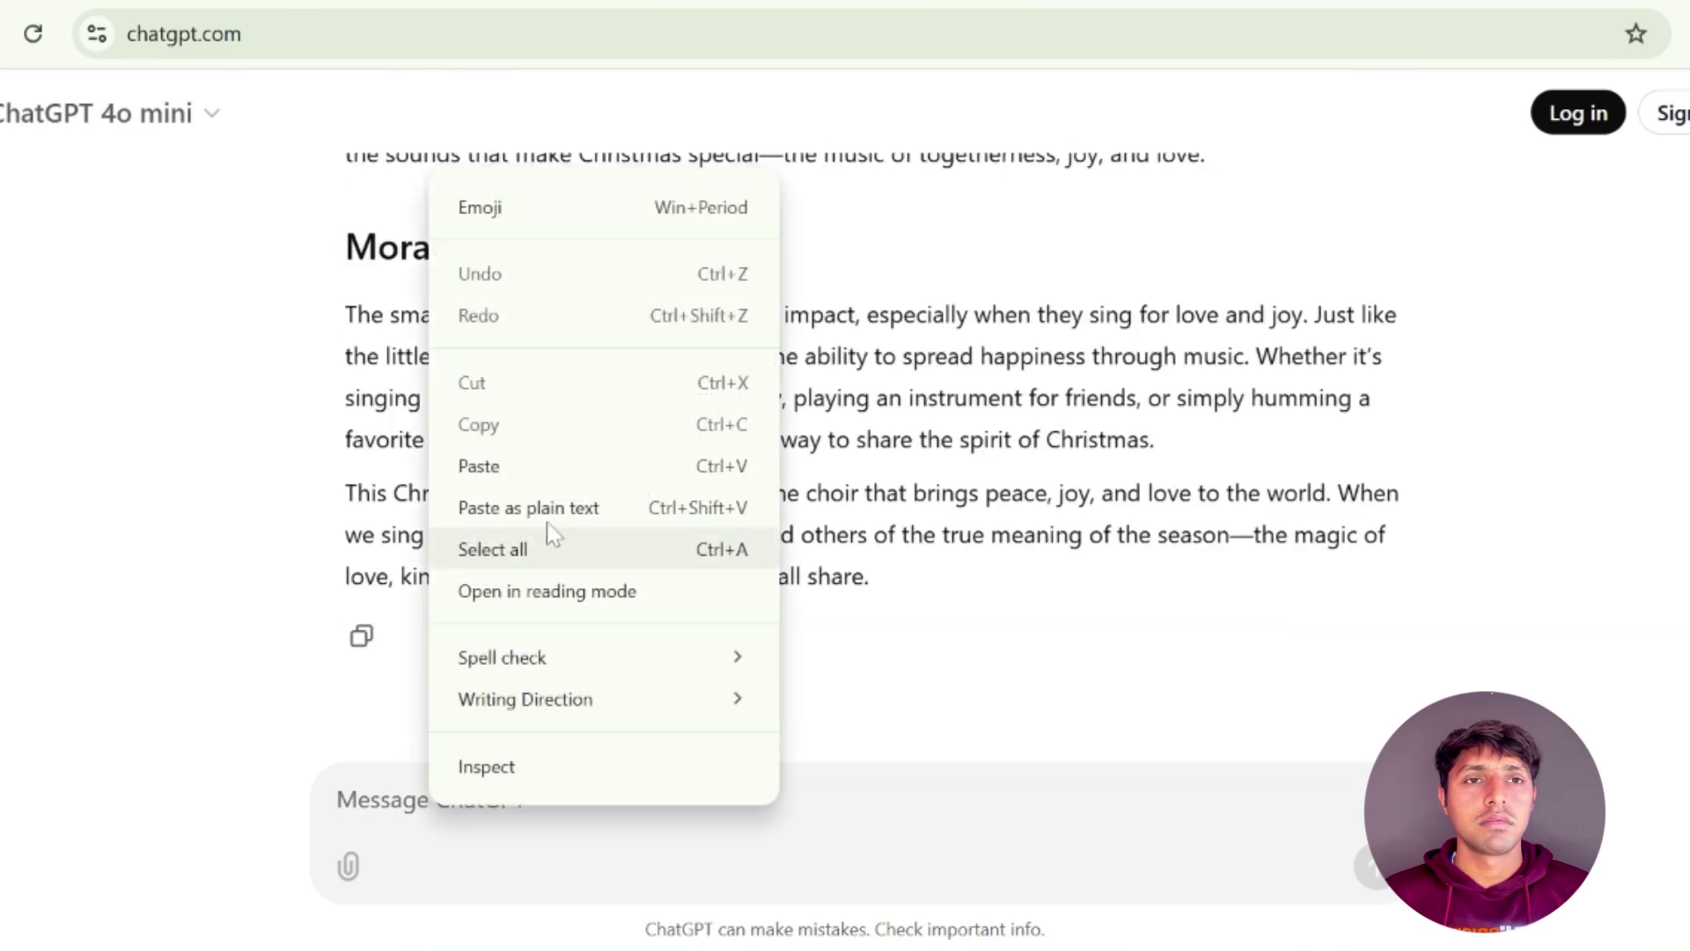
click(515, 463)
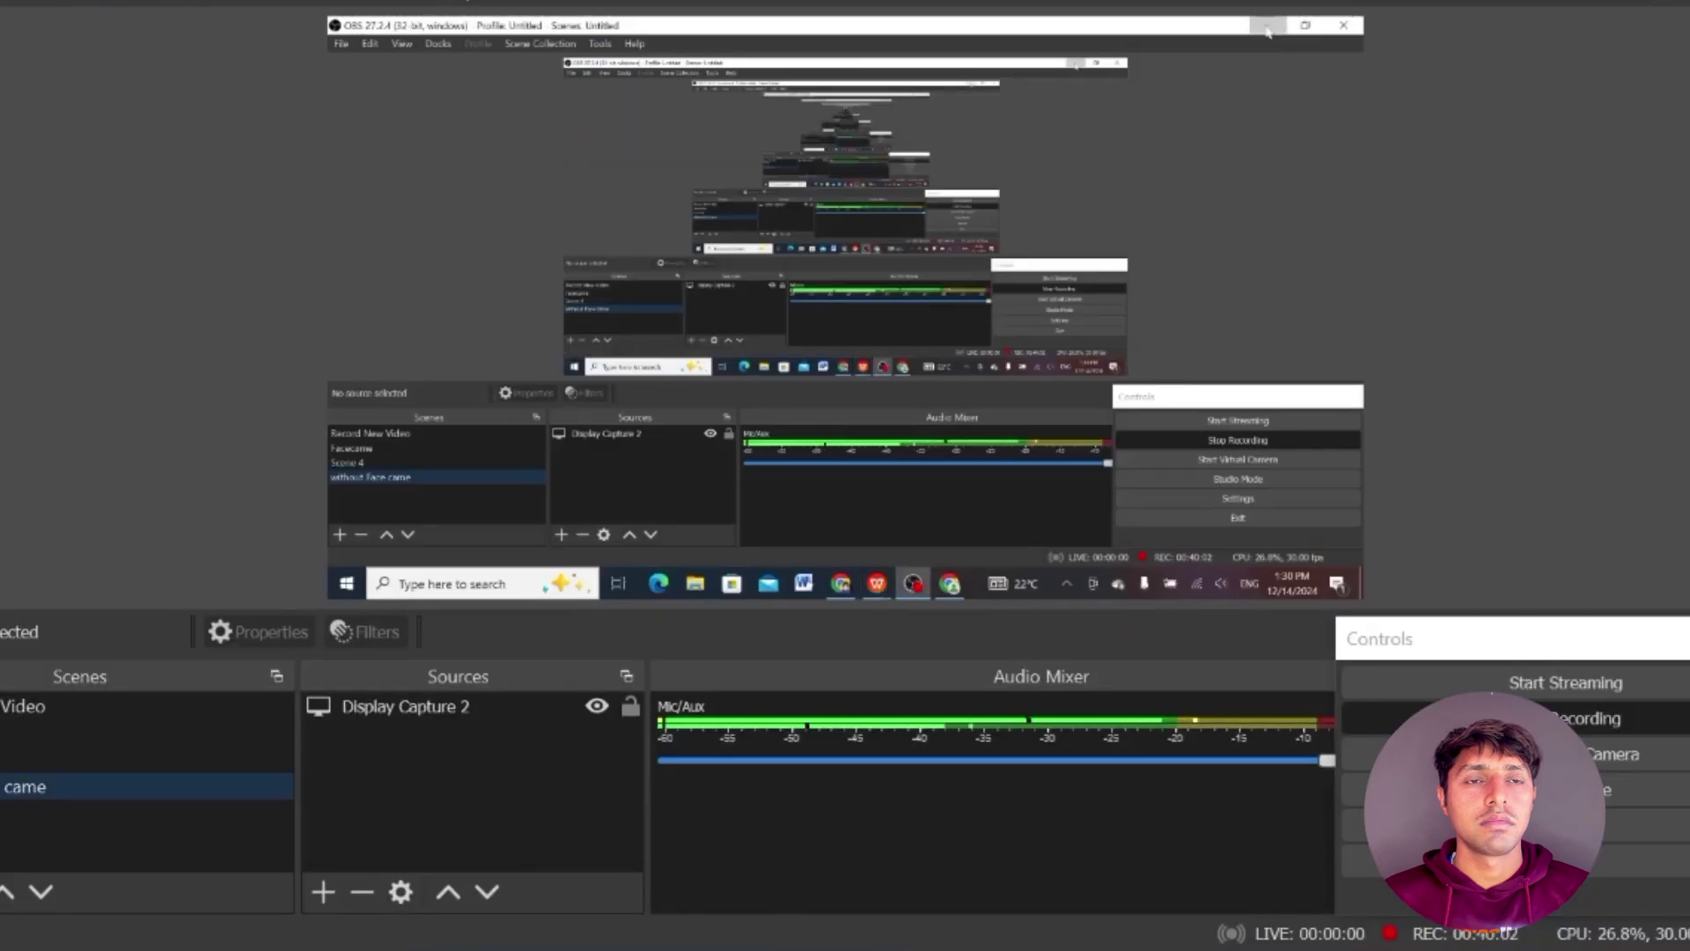
Minimize the recording software and open Chrome from the desktop with another KDP user profile, dismissing the page restore prompt
click(1268, 27)
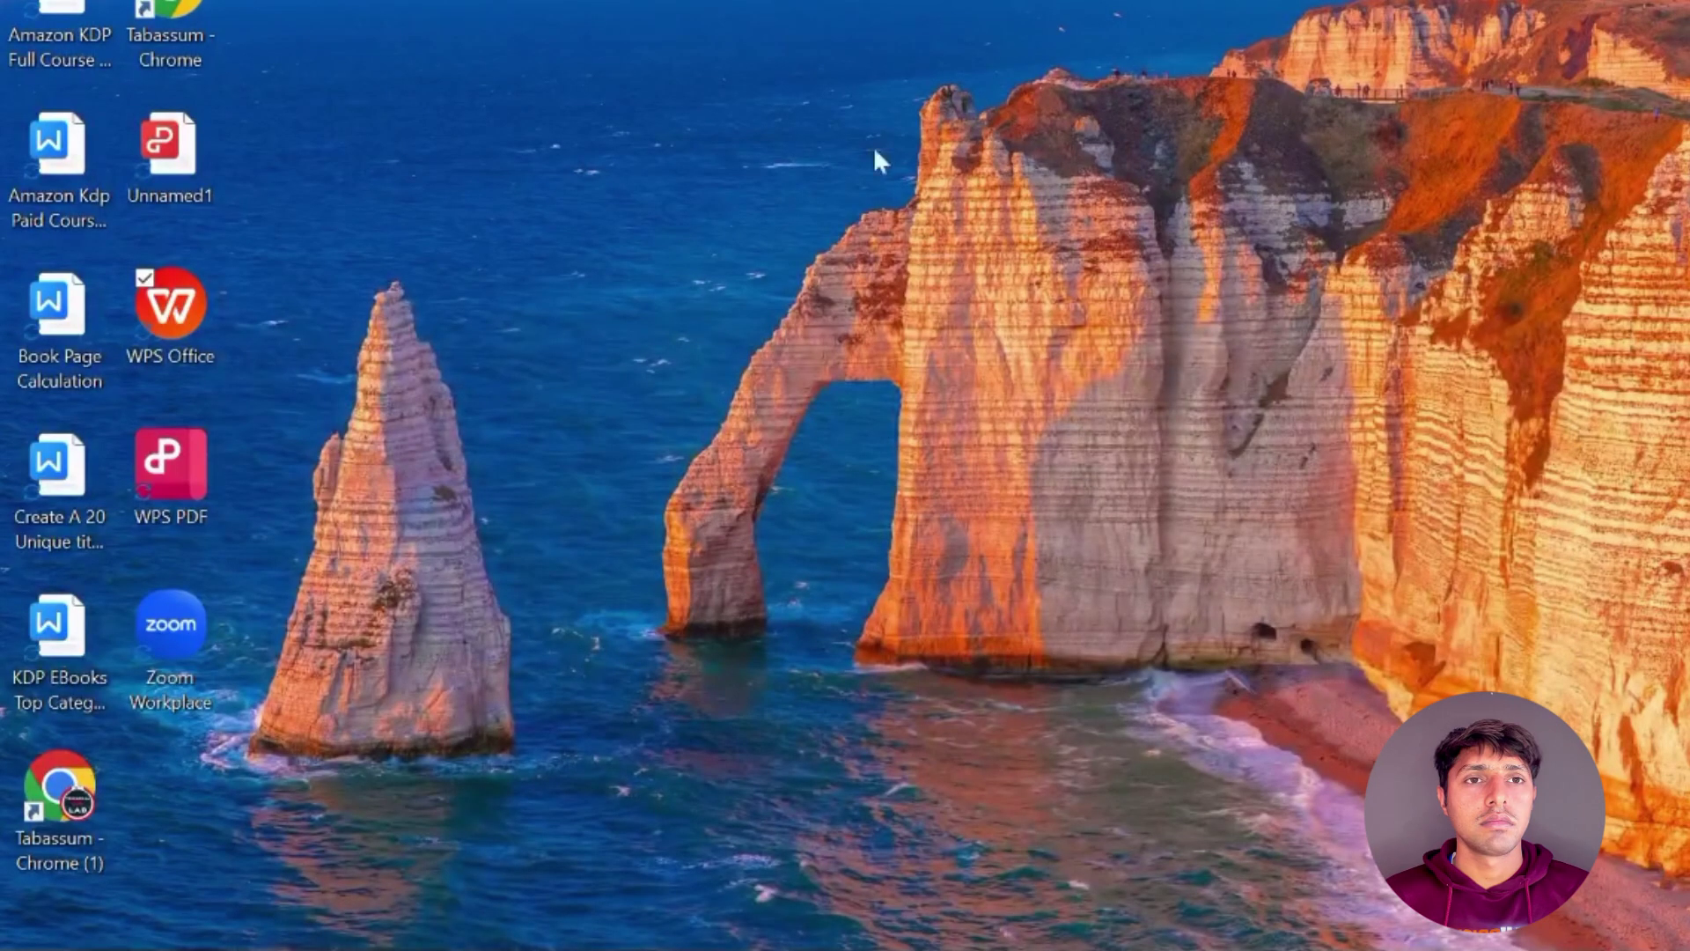
double_click(2, 330)
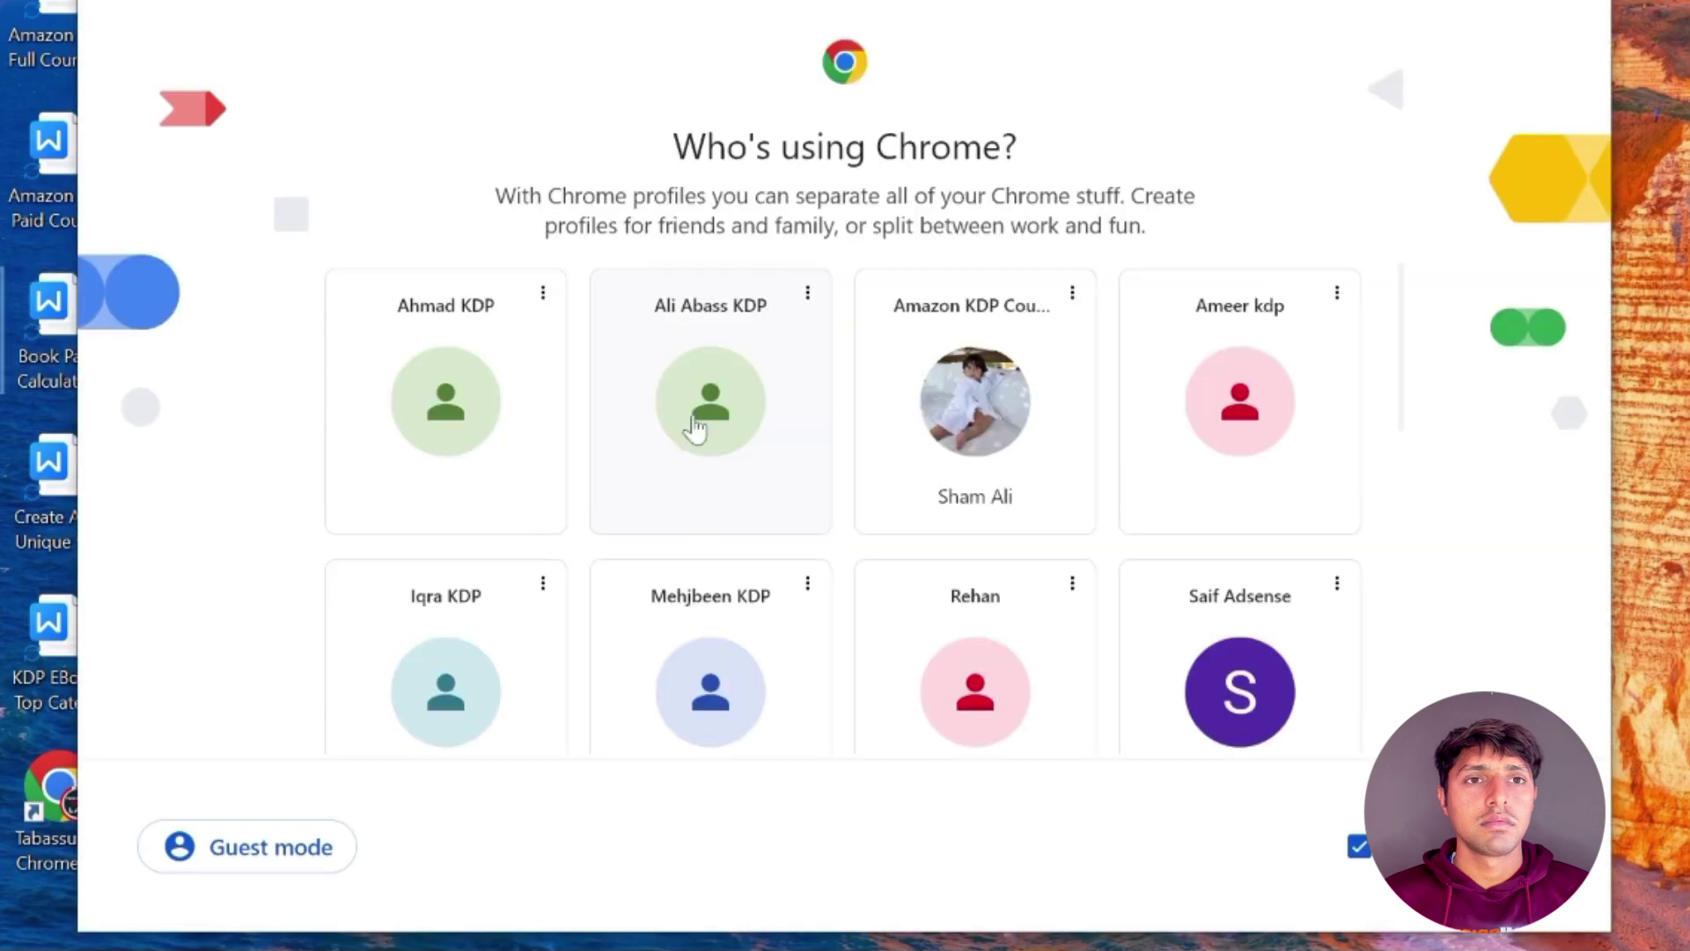
click(704, 409)
click(1503, 132)
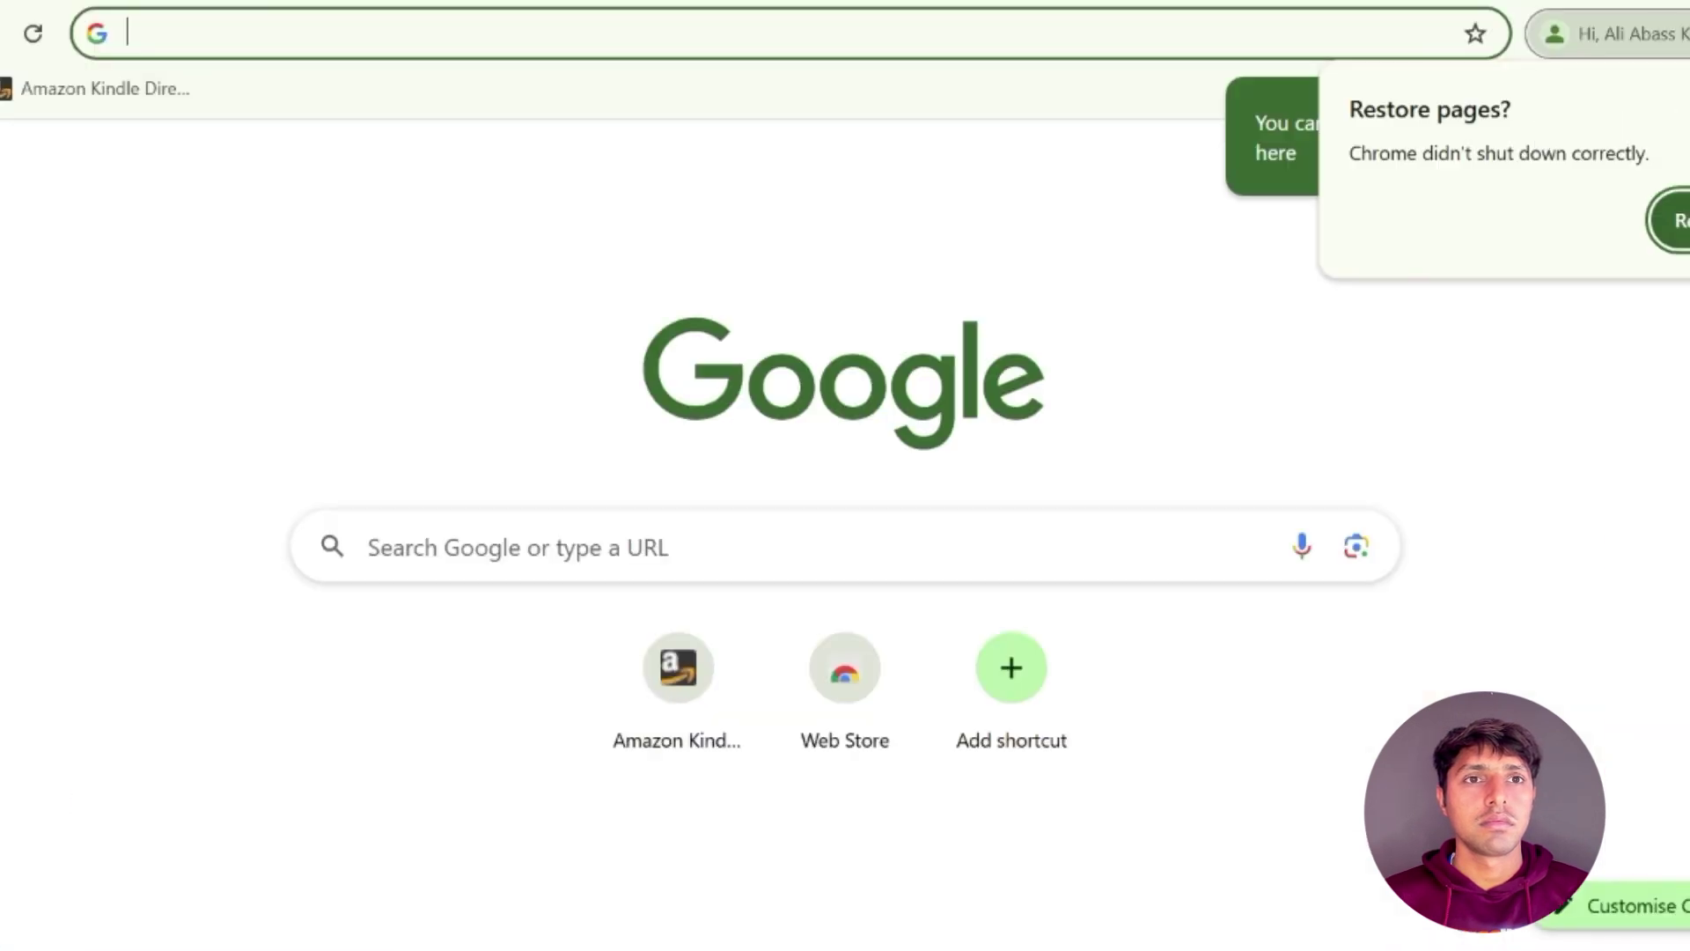
Search Google for chatgpt and open the chatgpt.com result
click(563, 547)
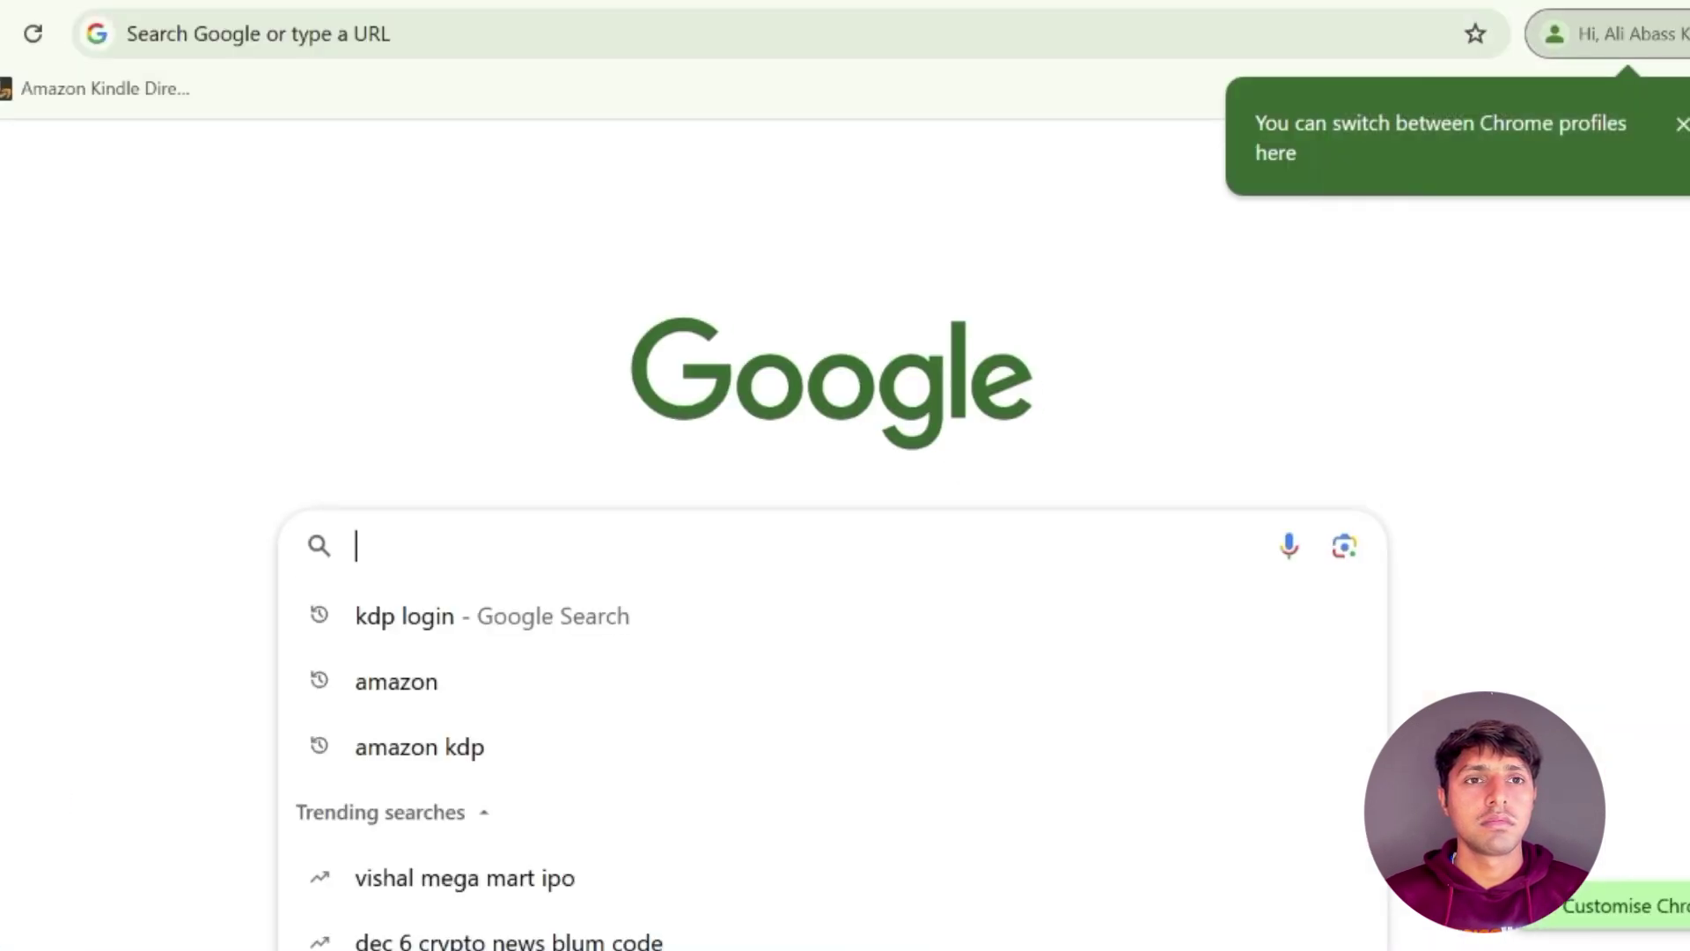
text(c)
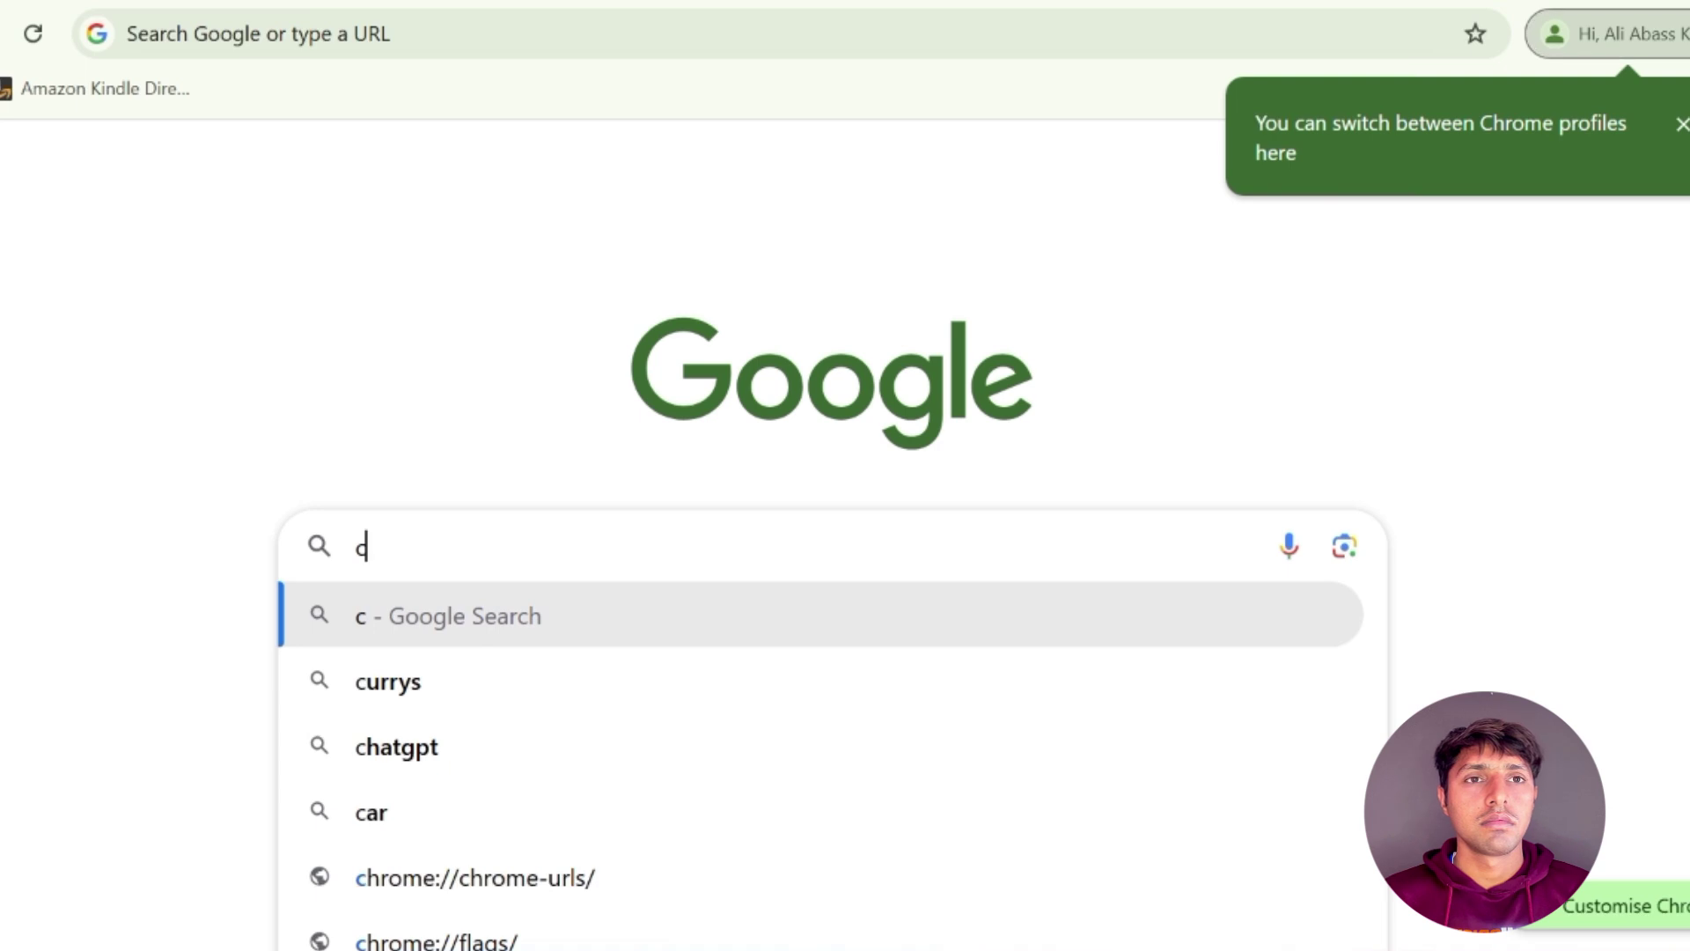
click(442, 731)
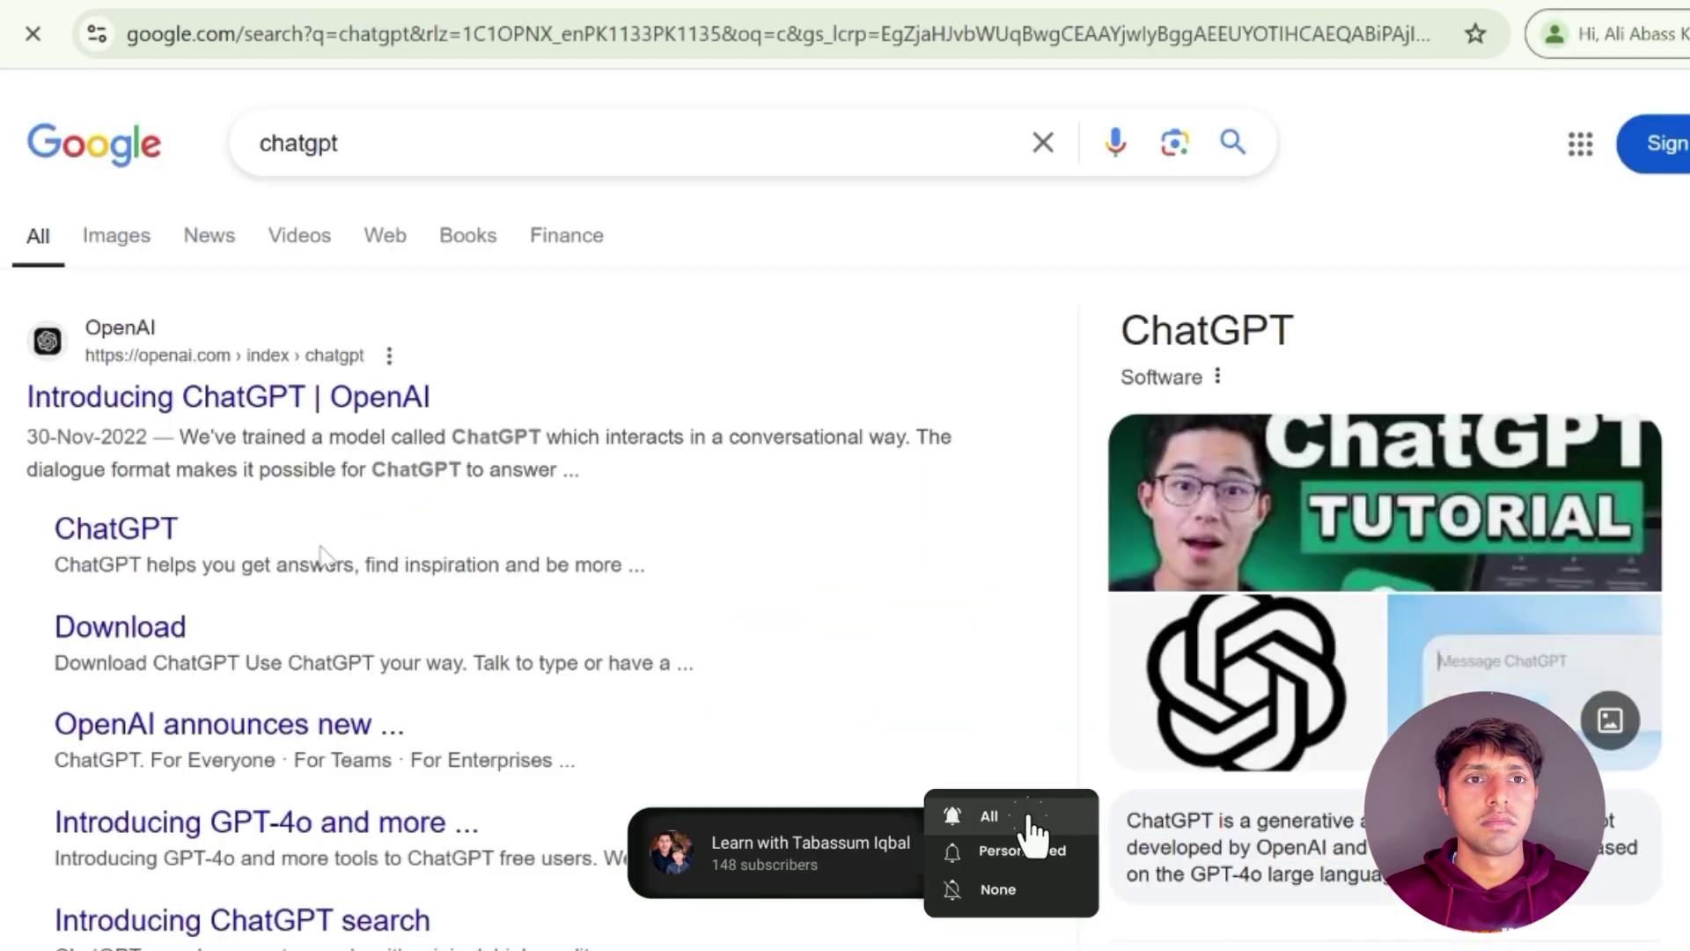
scroll(300, 550, down, 5)
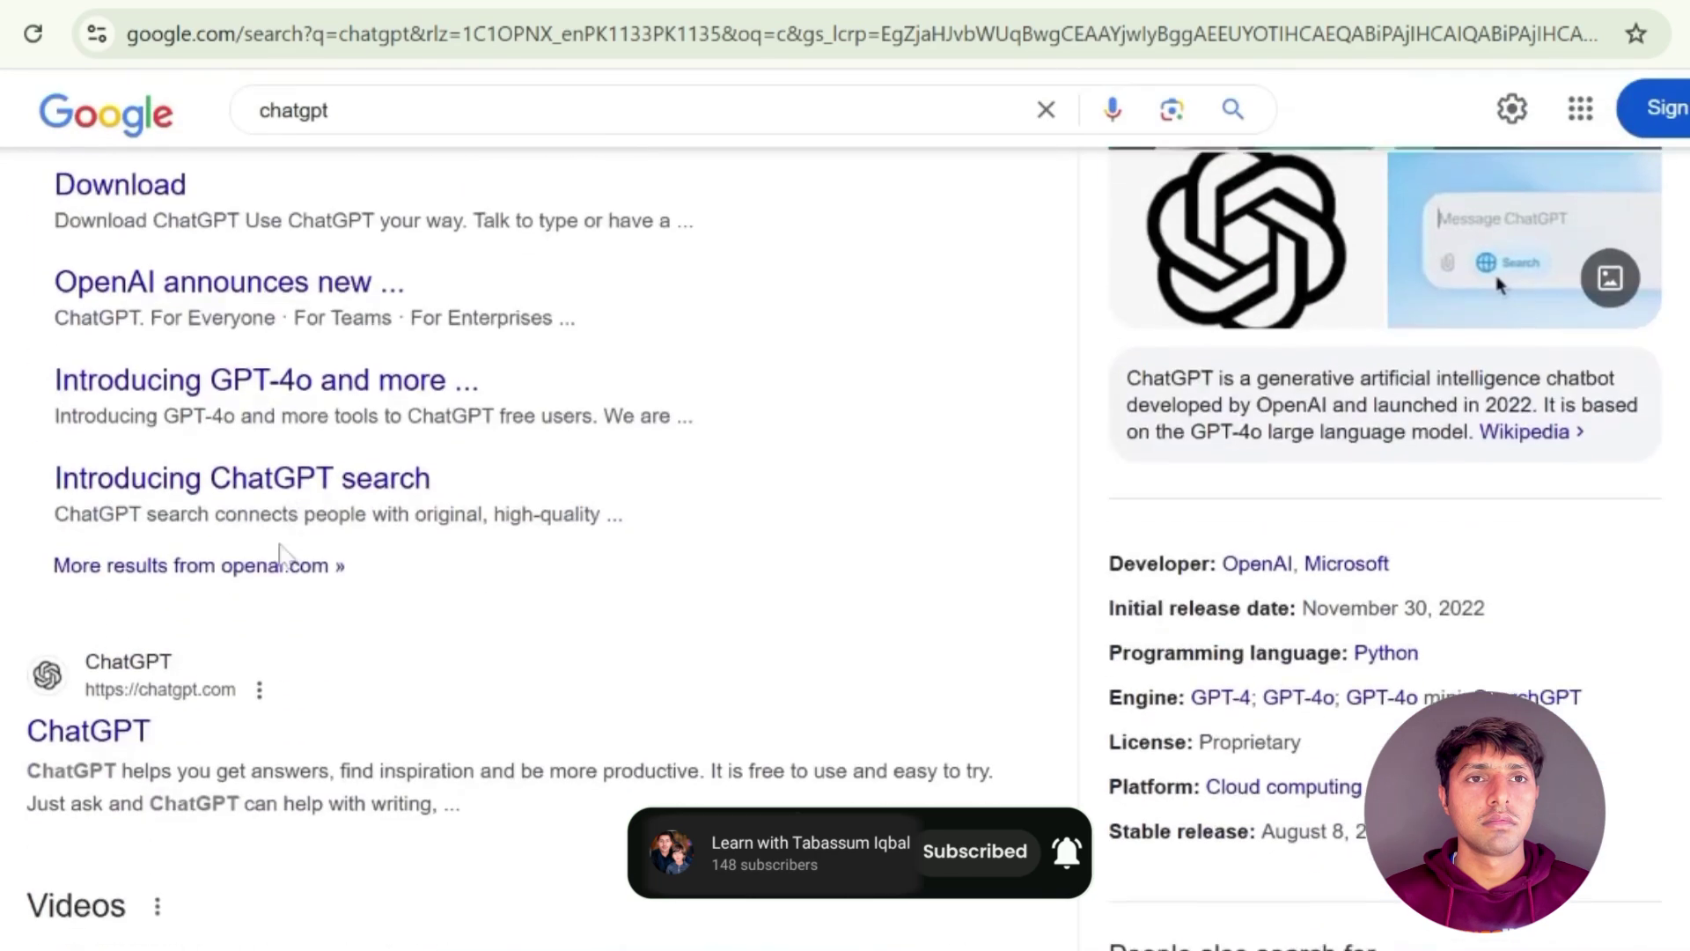
click(92, 729)
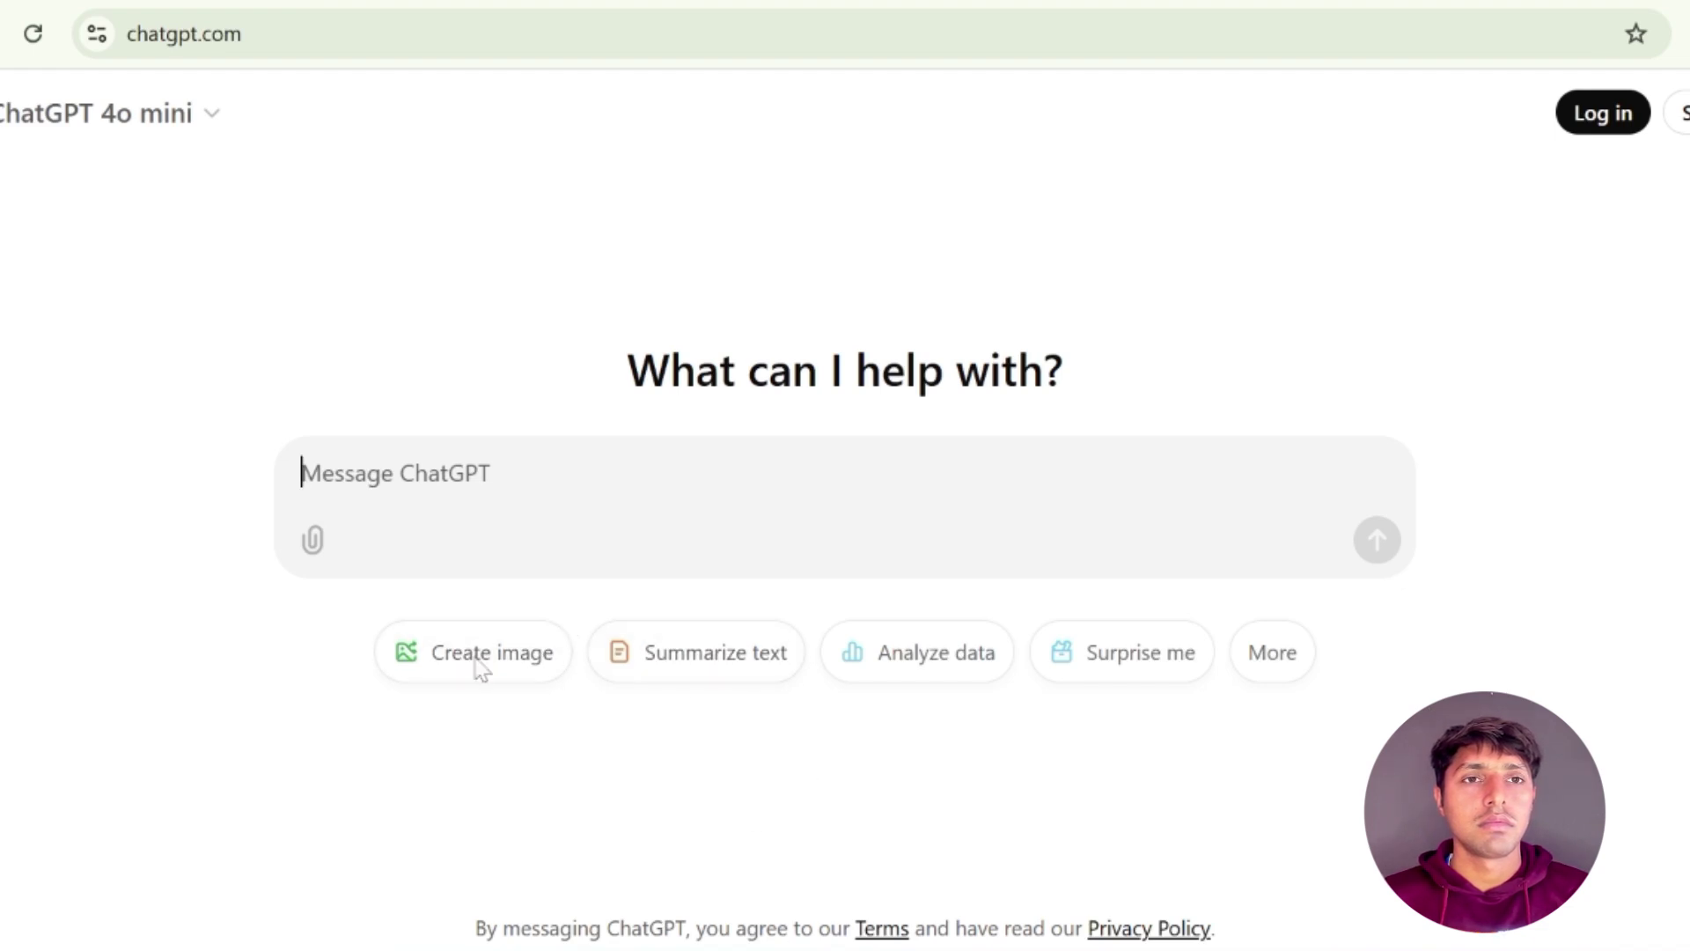
right_click(323, 478)
click(377, 265)
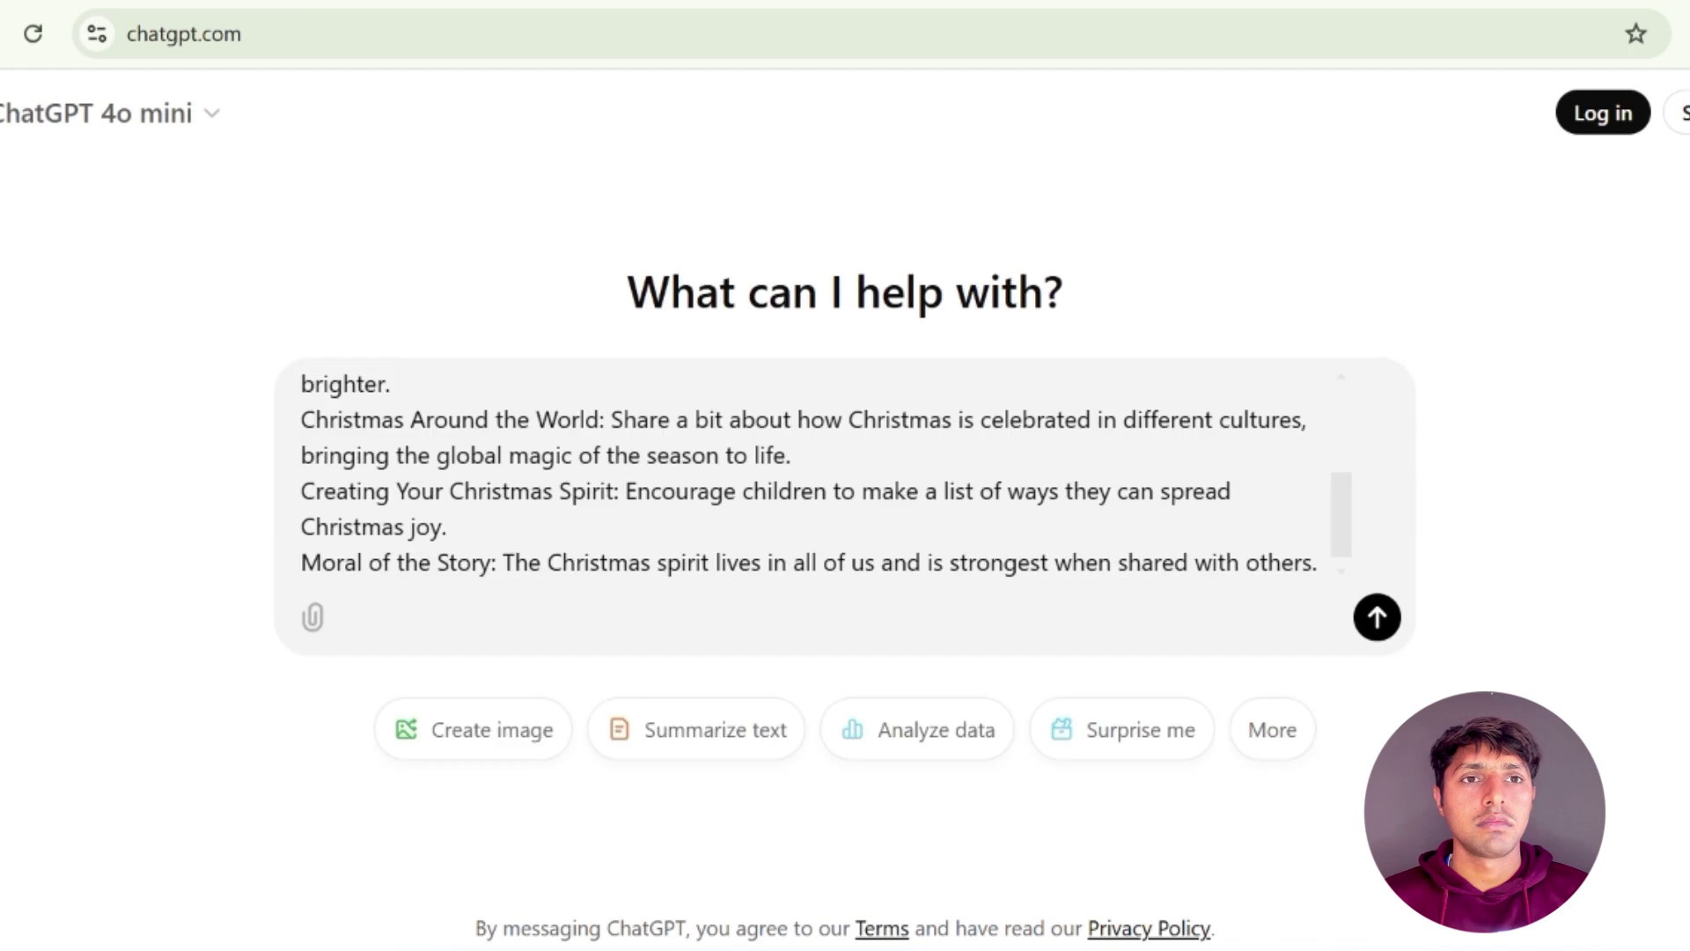
scroll(826, 476, up, 3)
scroll(825, 476, down, 3)
scroll(825, 475, up, 3)
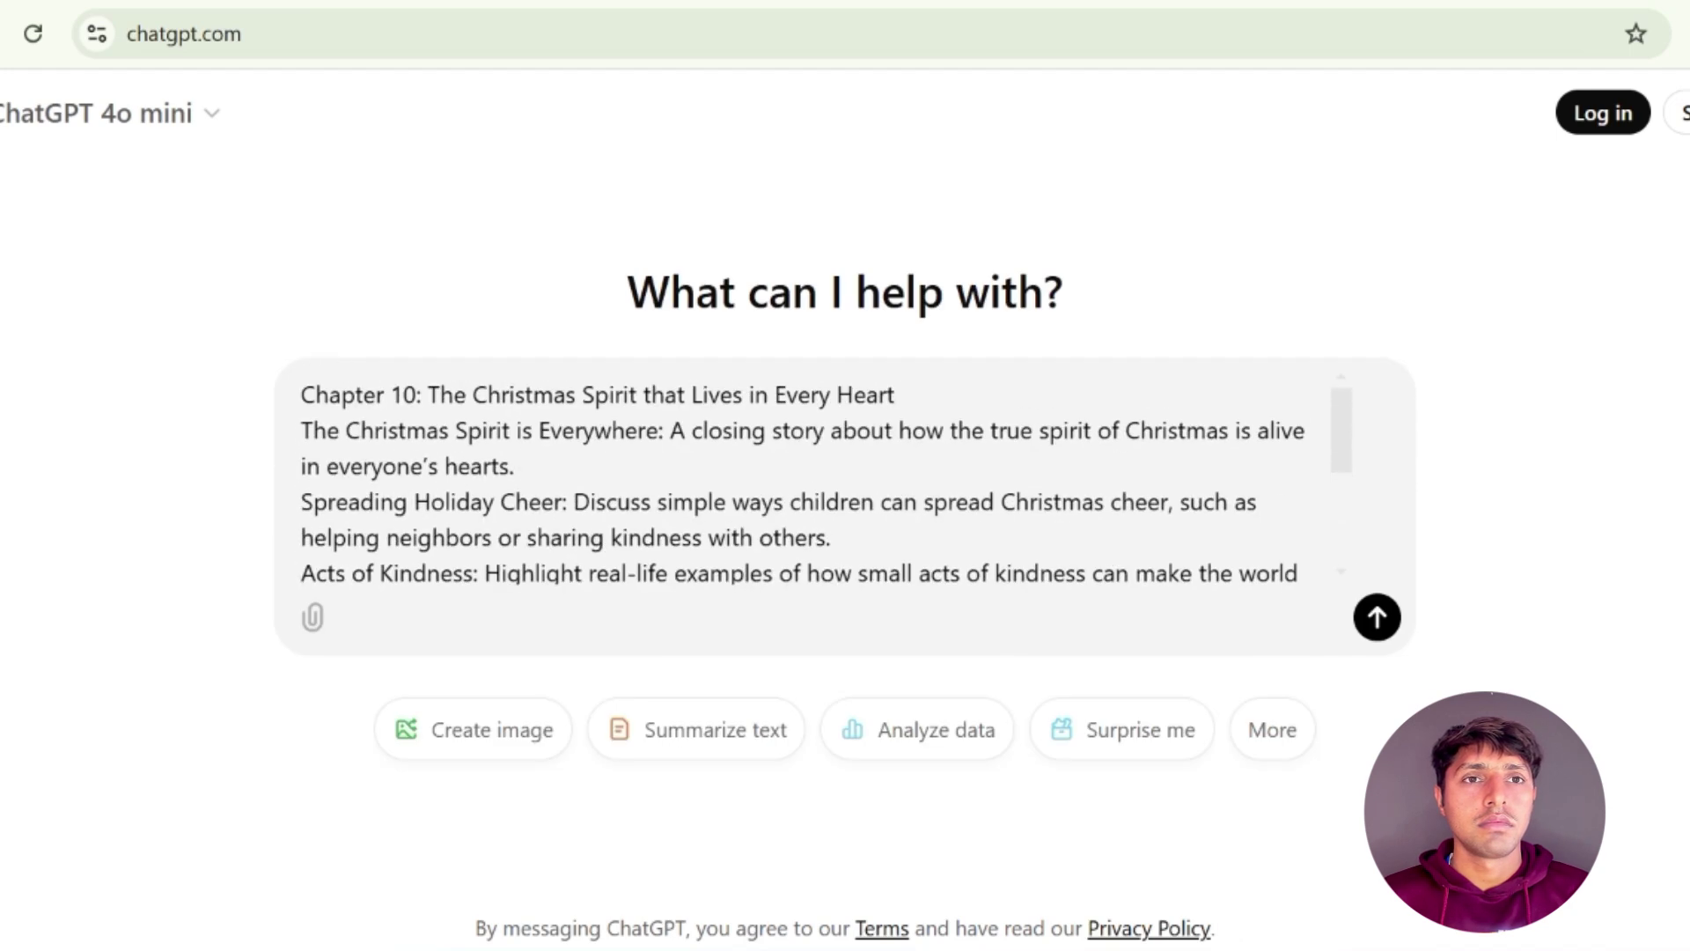
scroll(826, 475, down, 3)
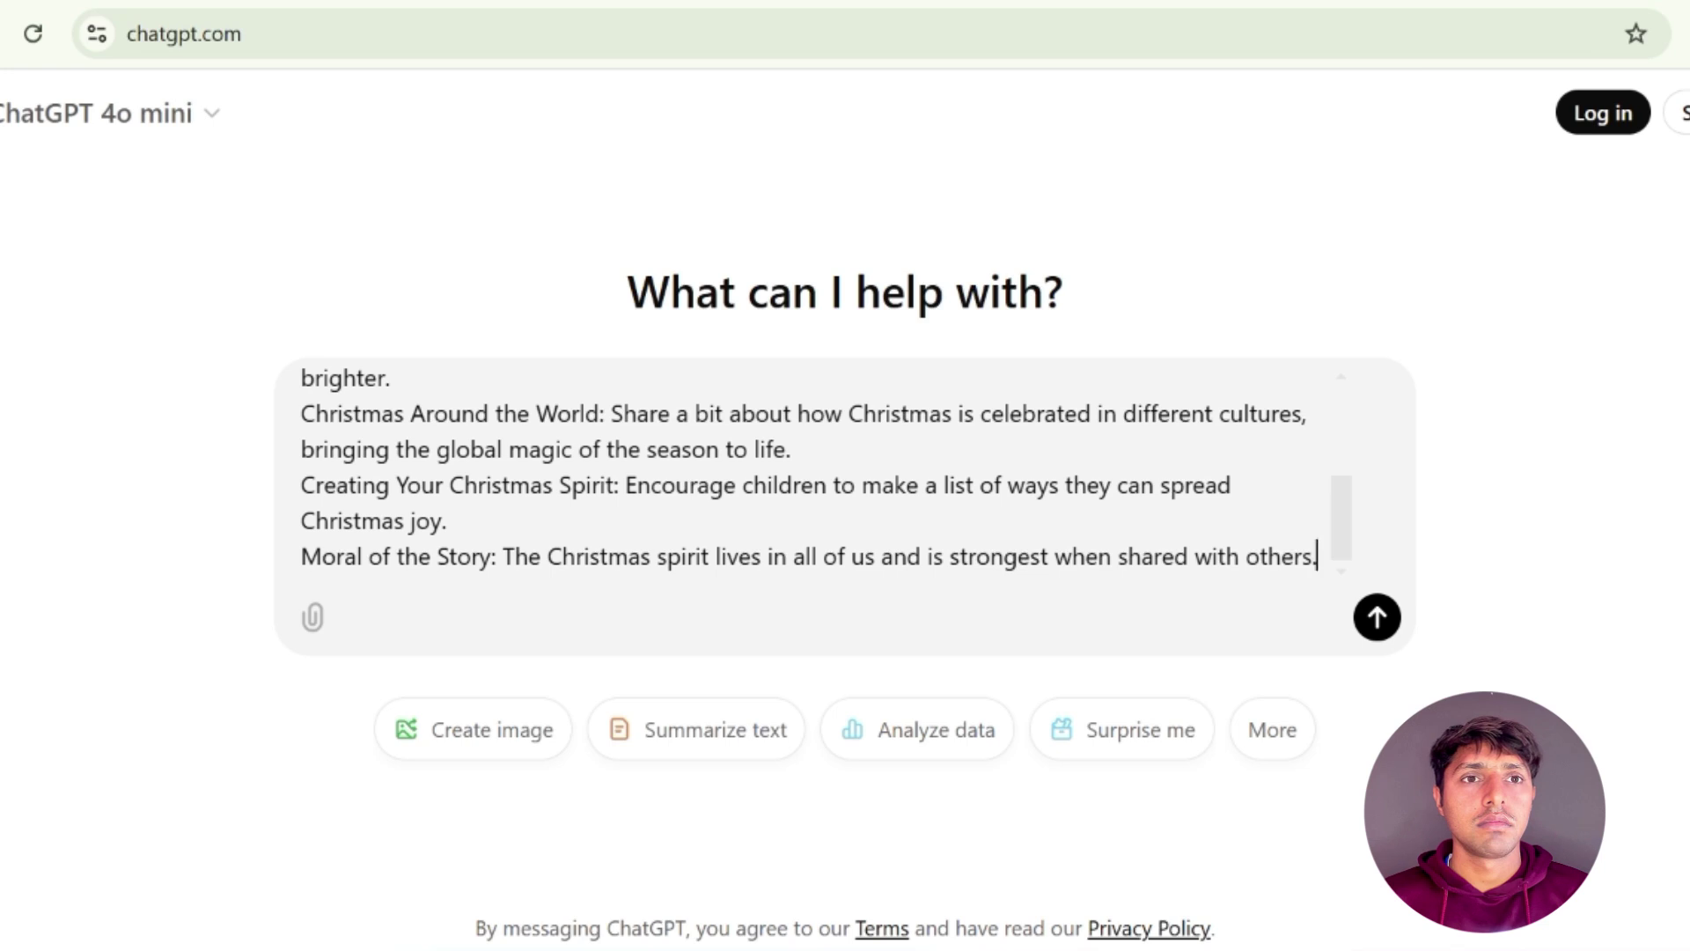
drag(1318, 558, 297, 365)
key(ctrl+v)
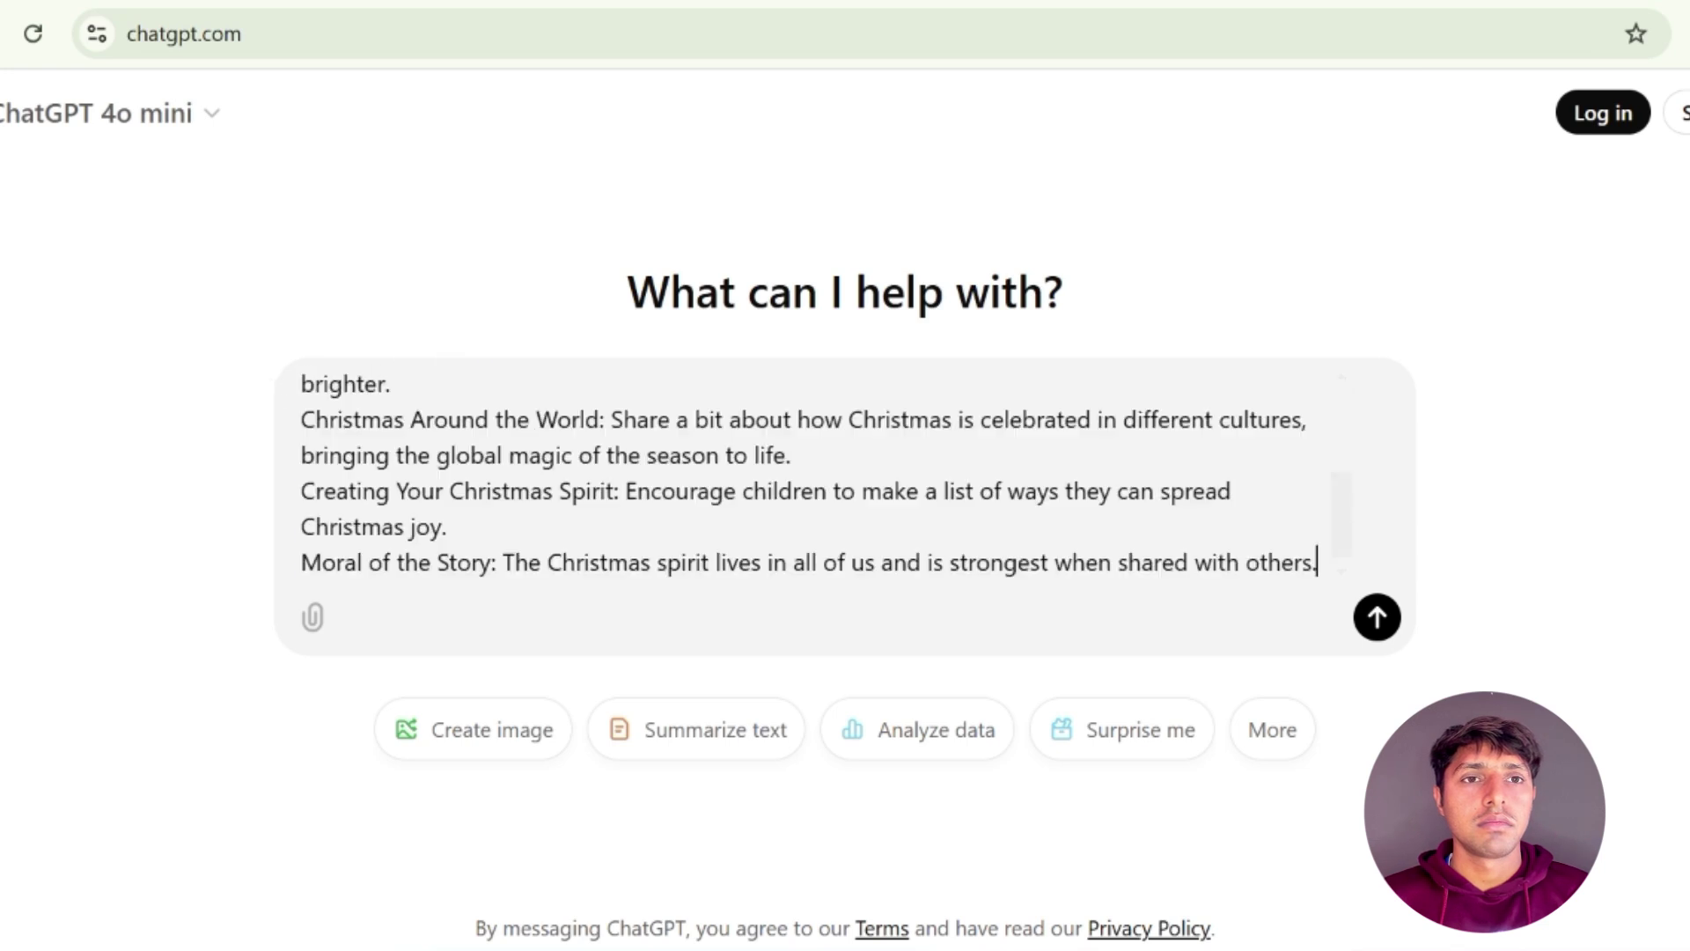
drag(1342, 515, 303, 370)
key(ctrl+a)
click(1318, 559)
key(BackSpace)
click(1316, 564)
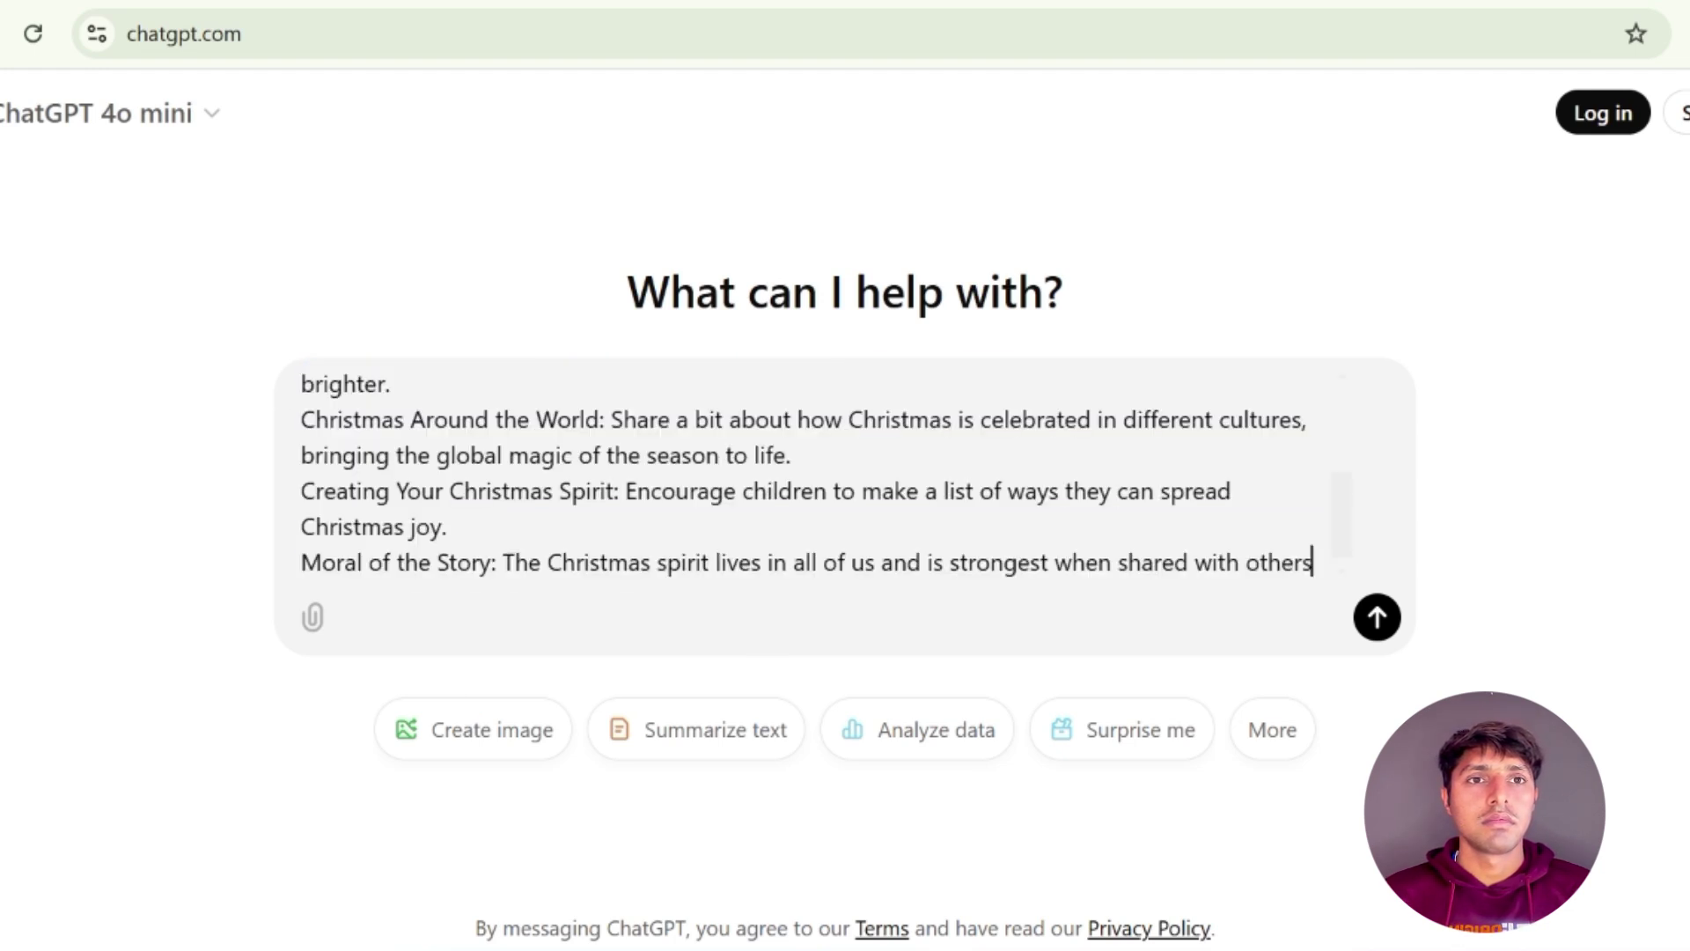
scroll(815, 476, down, 1)
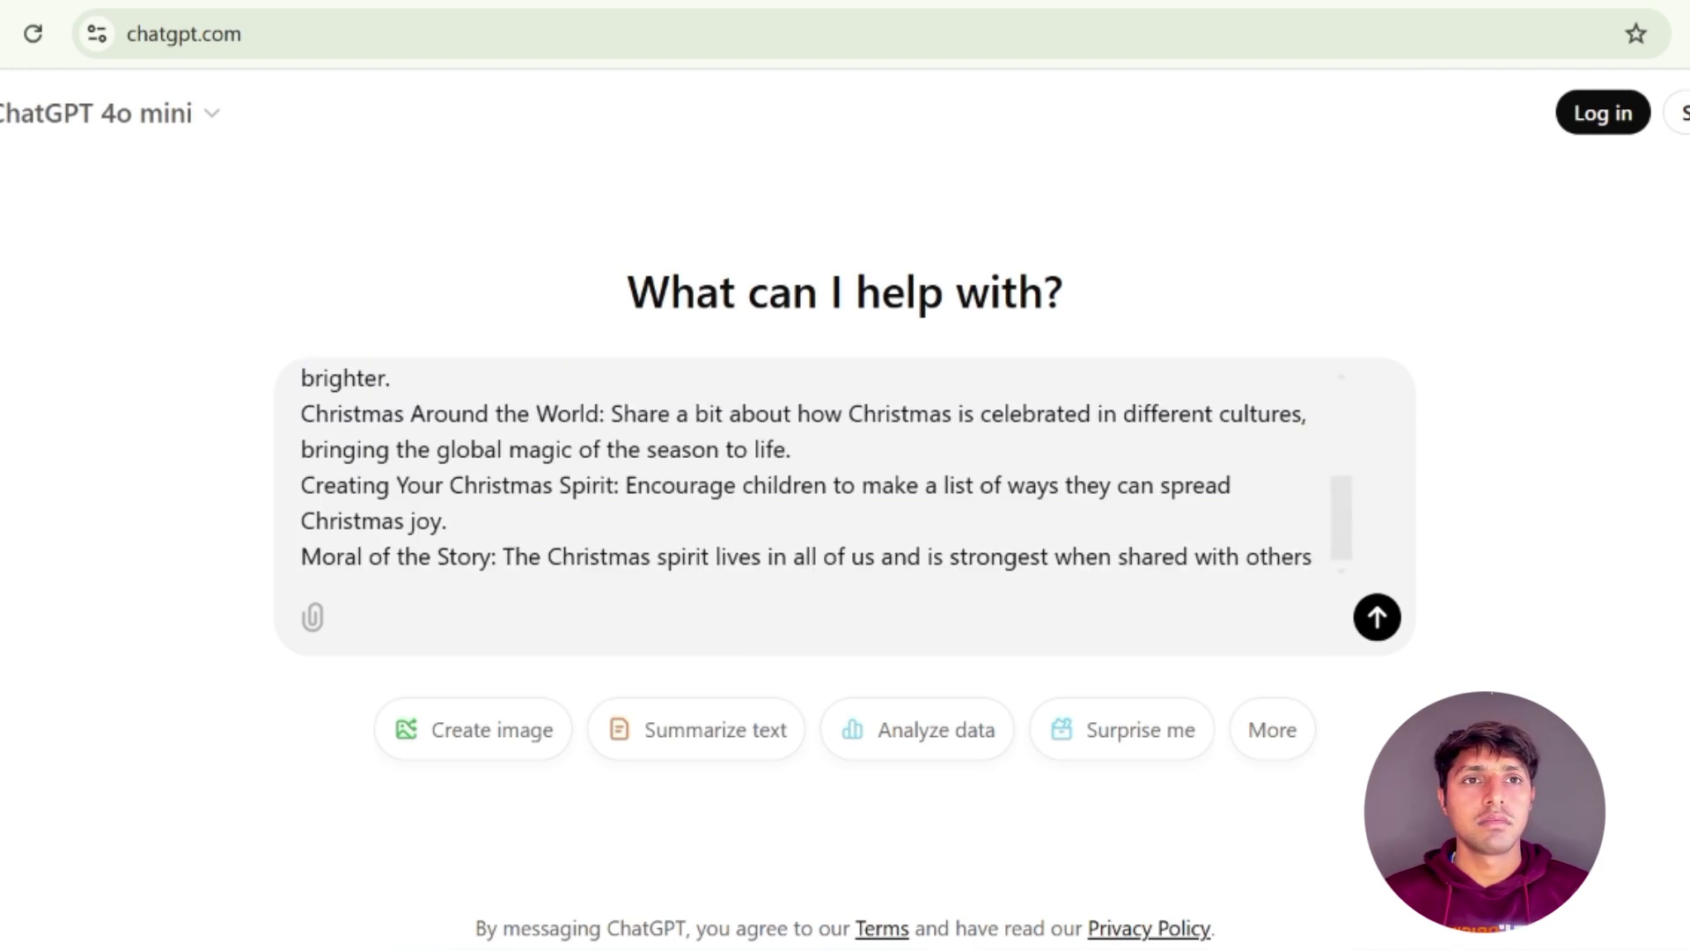
drag(1316, 560, 300, 392)
key(BackSpace)
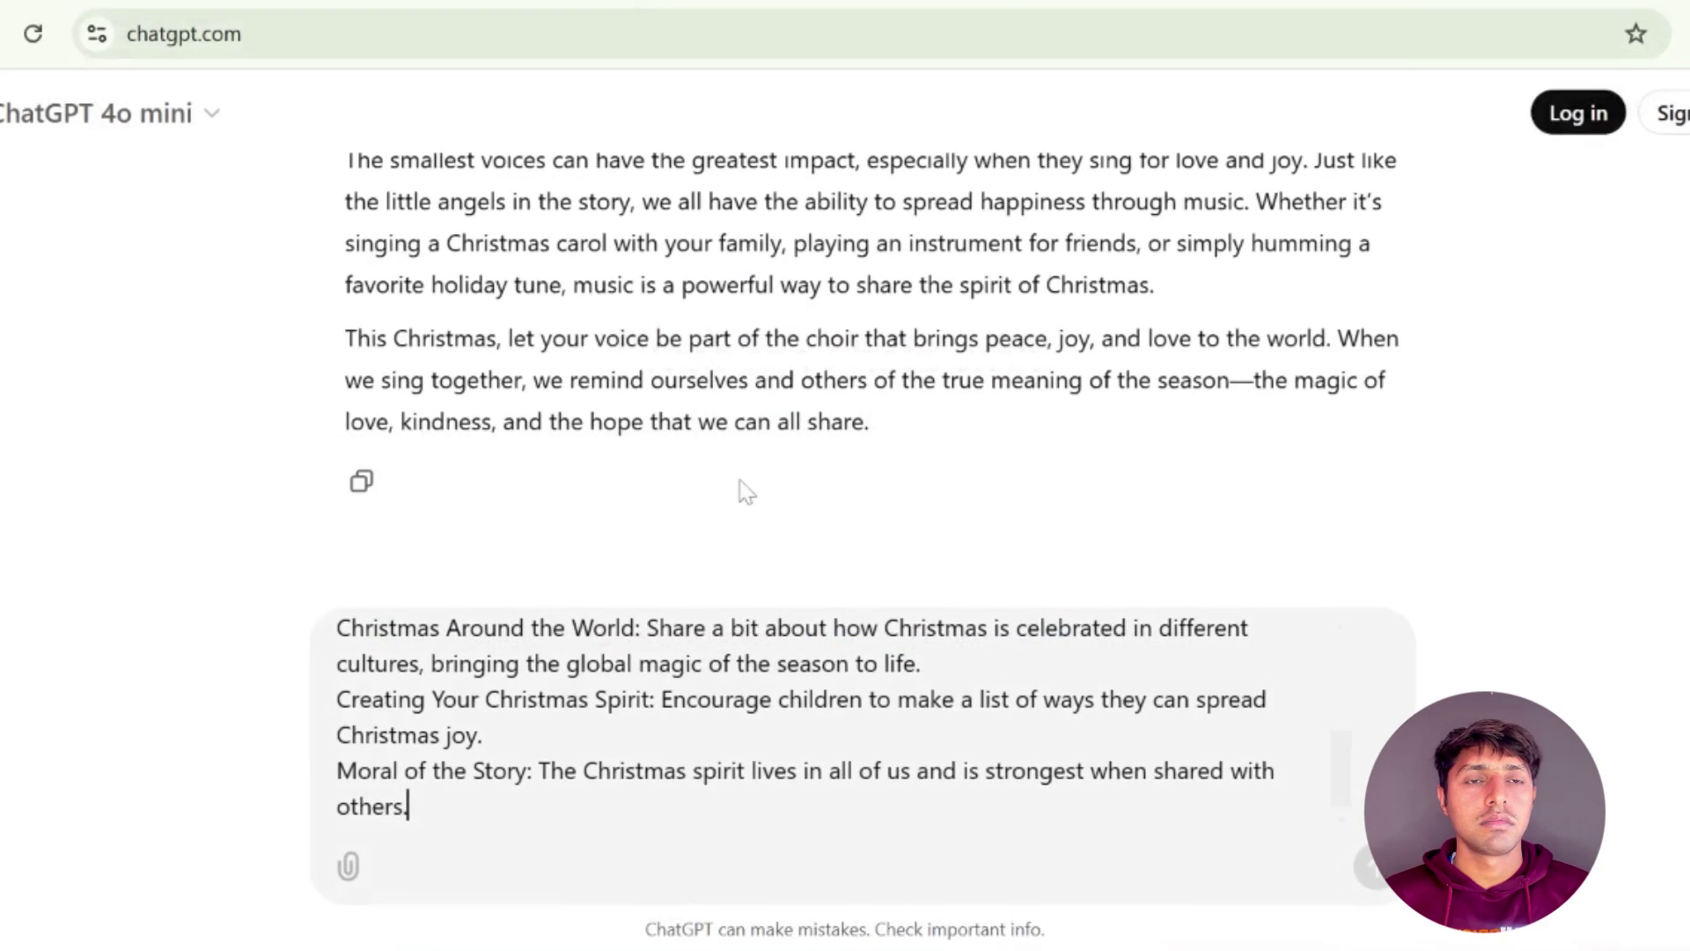
In the earlier ChatGPT conversation, find the opening guide book instruction prompt for Snowflakes and Starry Nights and copy all of it
scroll(845, 352, up, 15)
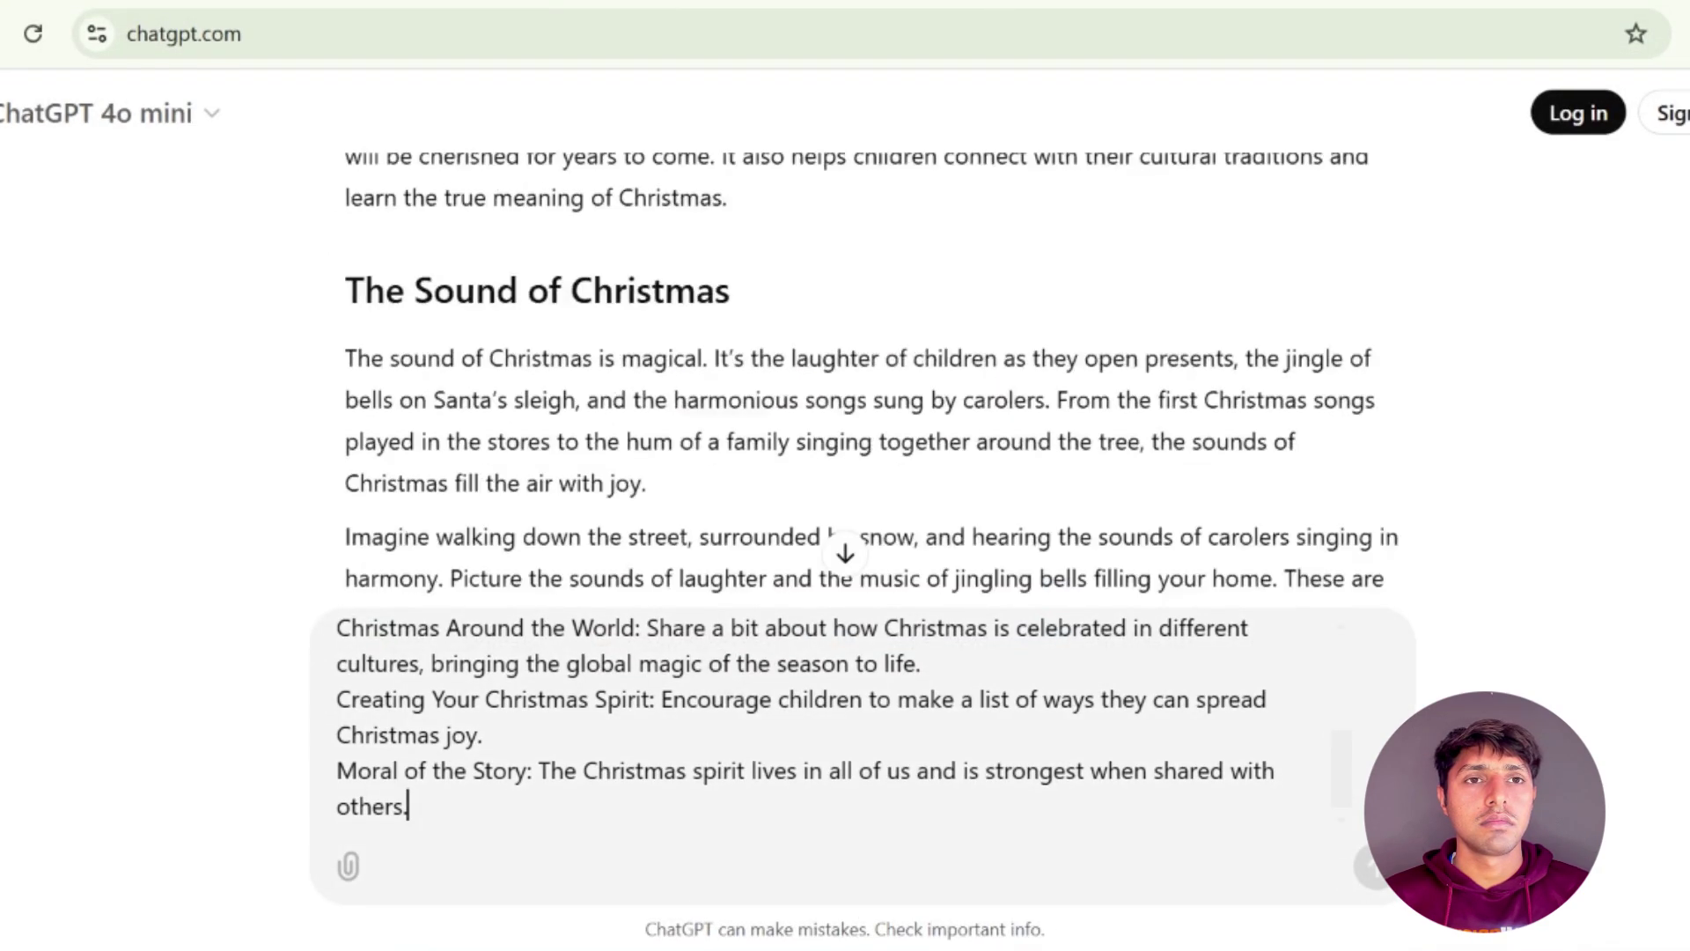
scroll(845, 369, up, 20)
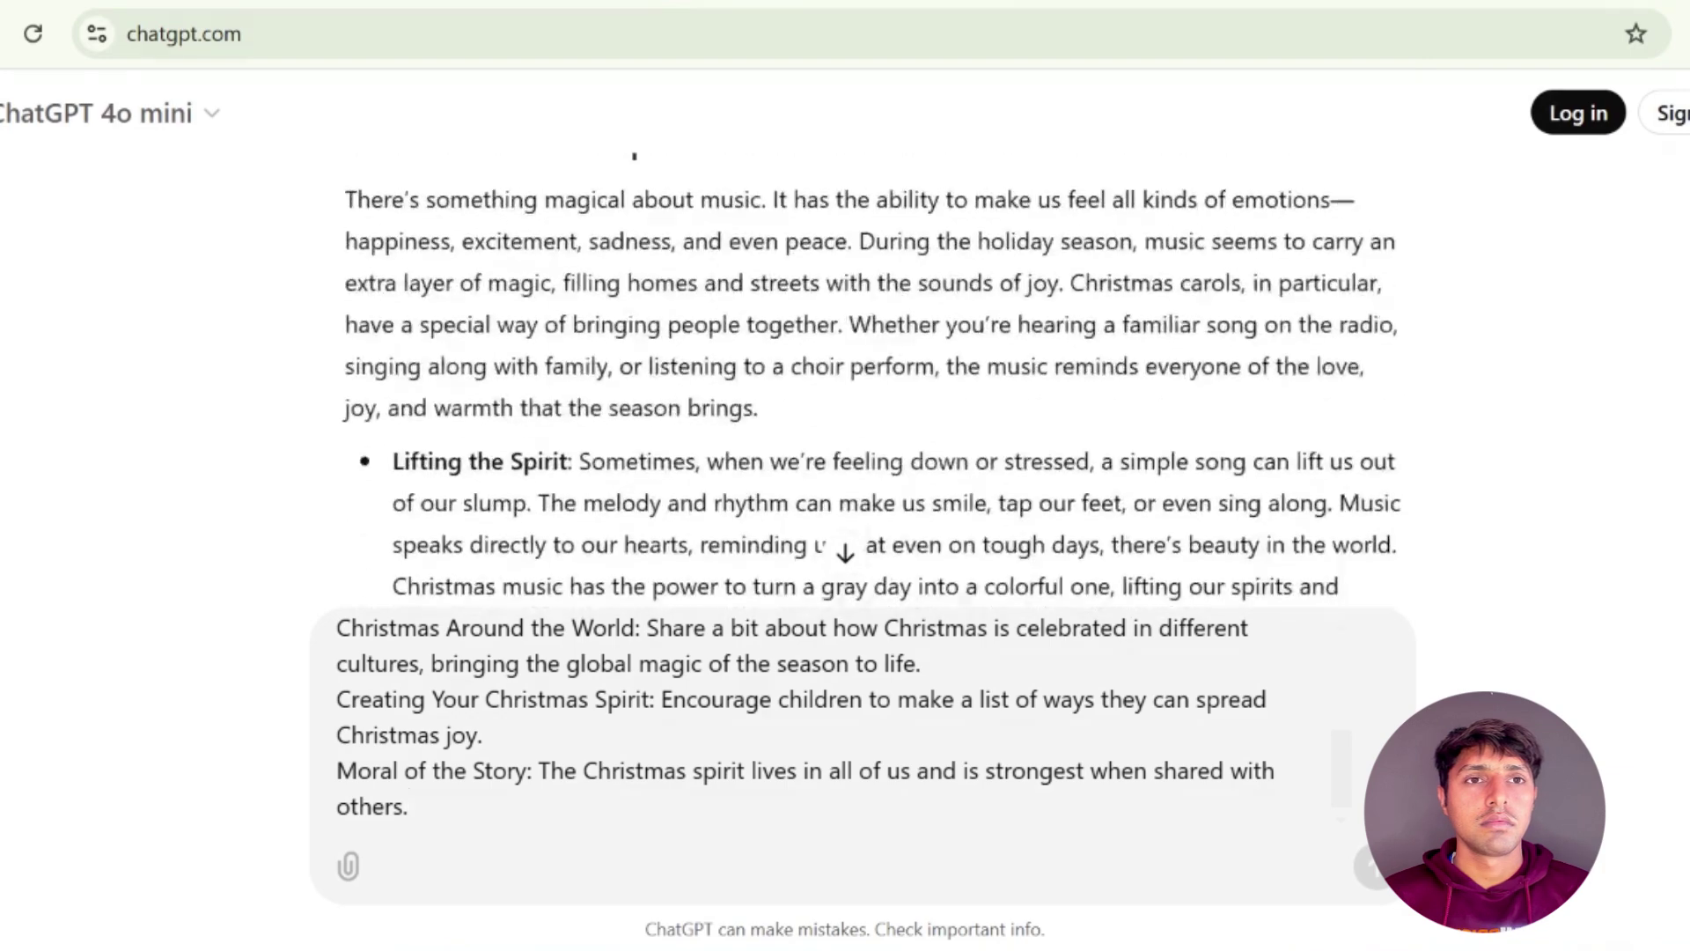
scroll(846, 370, up, 7)
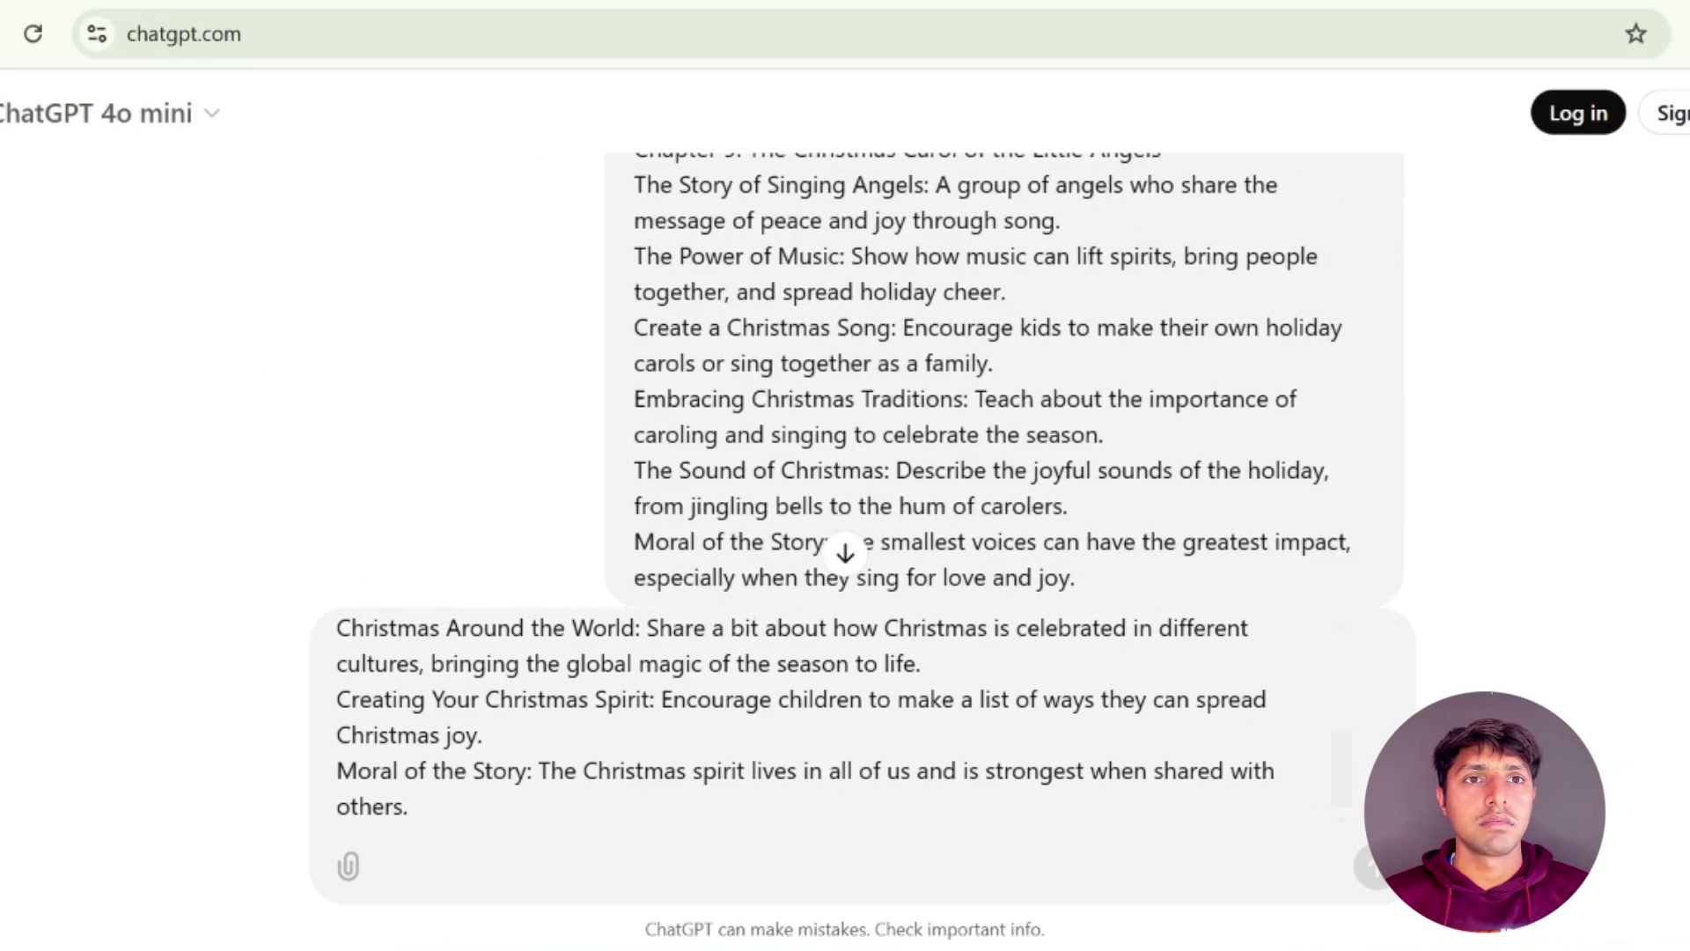
scroll(845, 370, down, 3)
drag(1076, 280, 594, 421)
scroll(863, 274, up, 3)
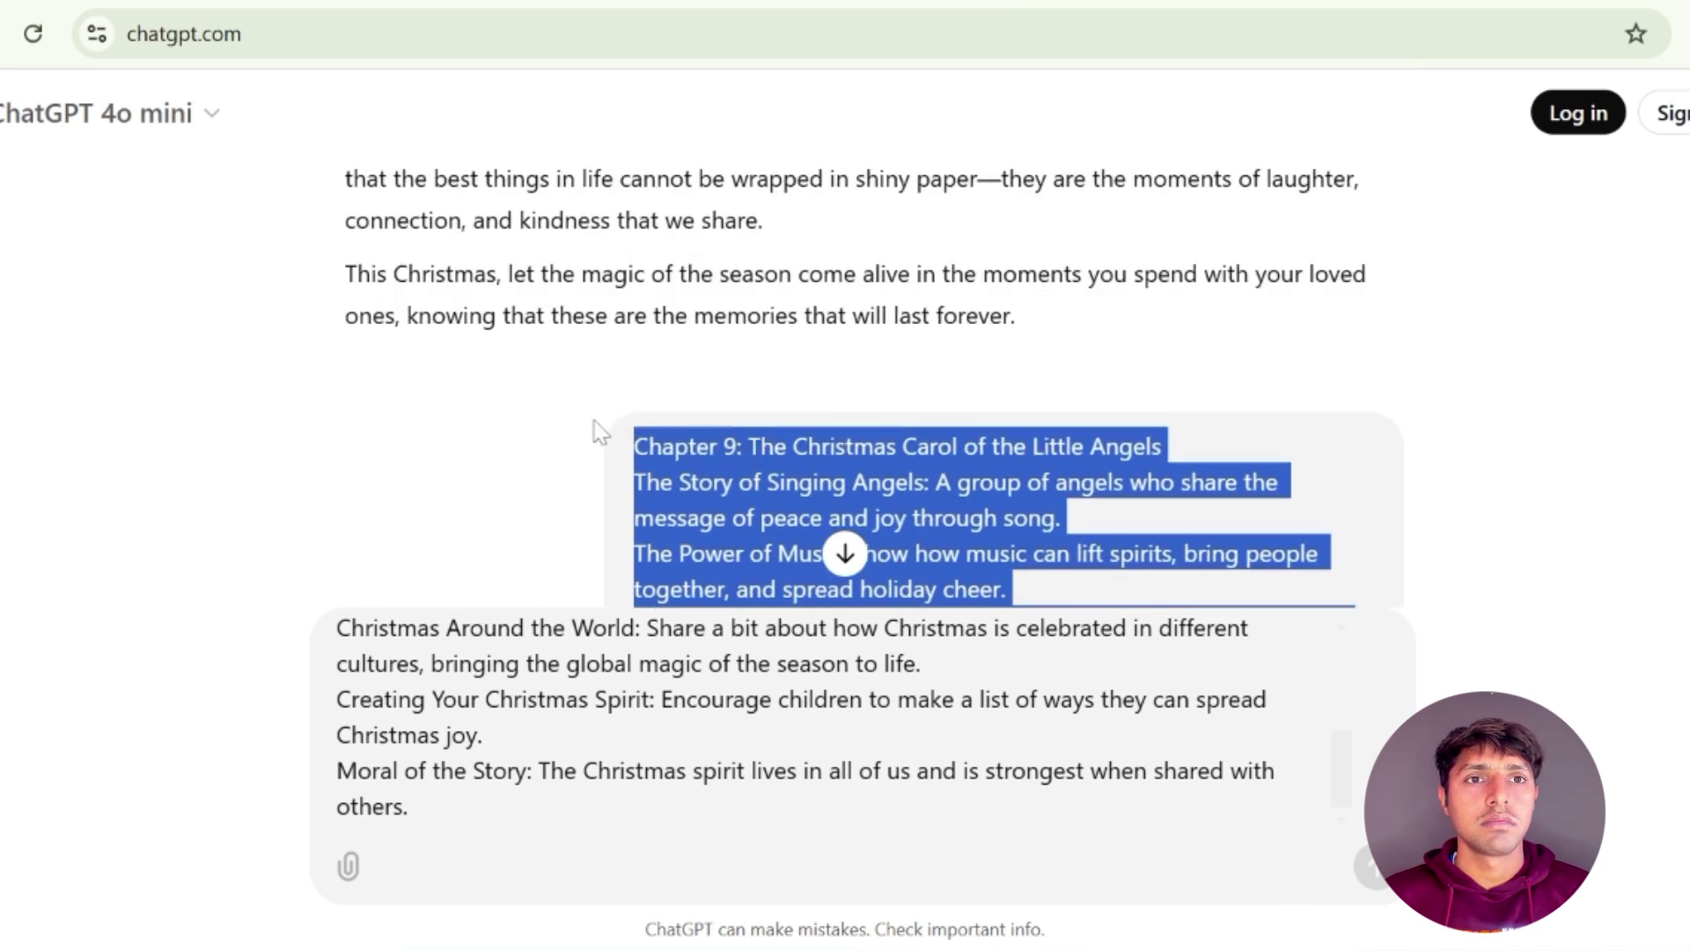
scroll(616, 407, up, 20)
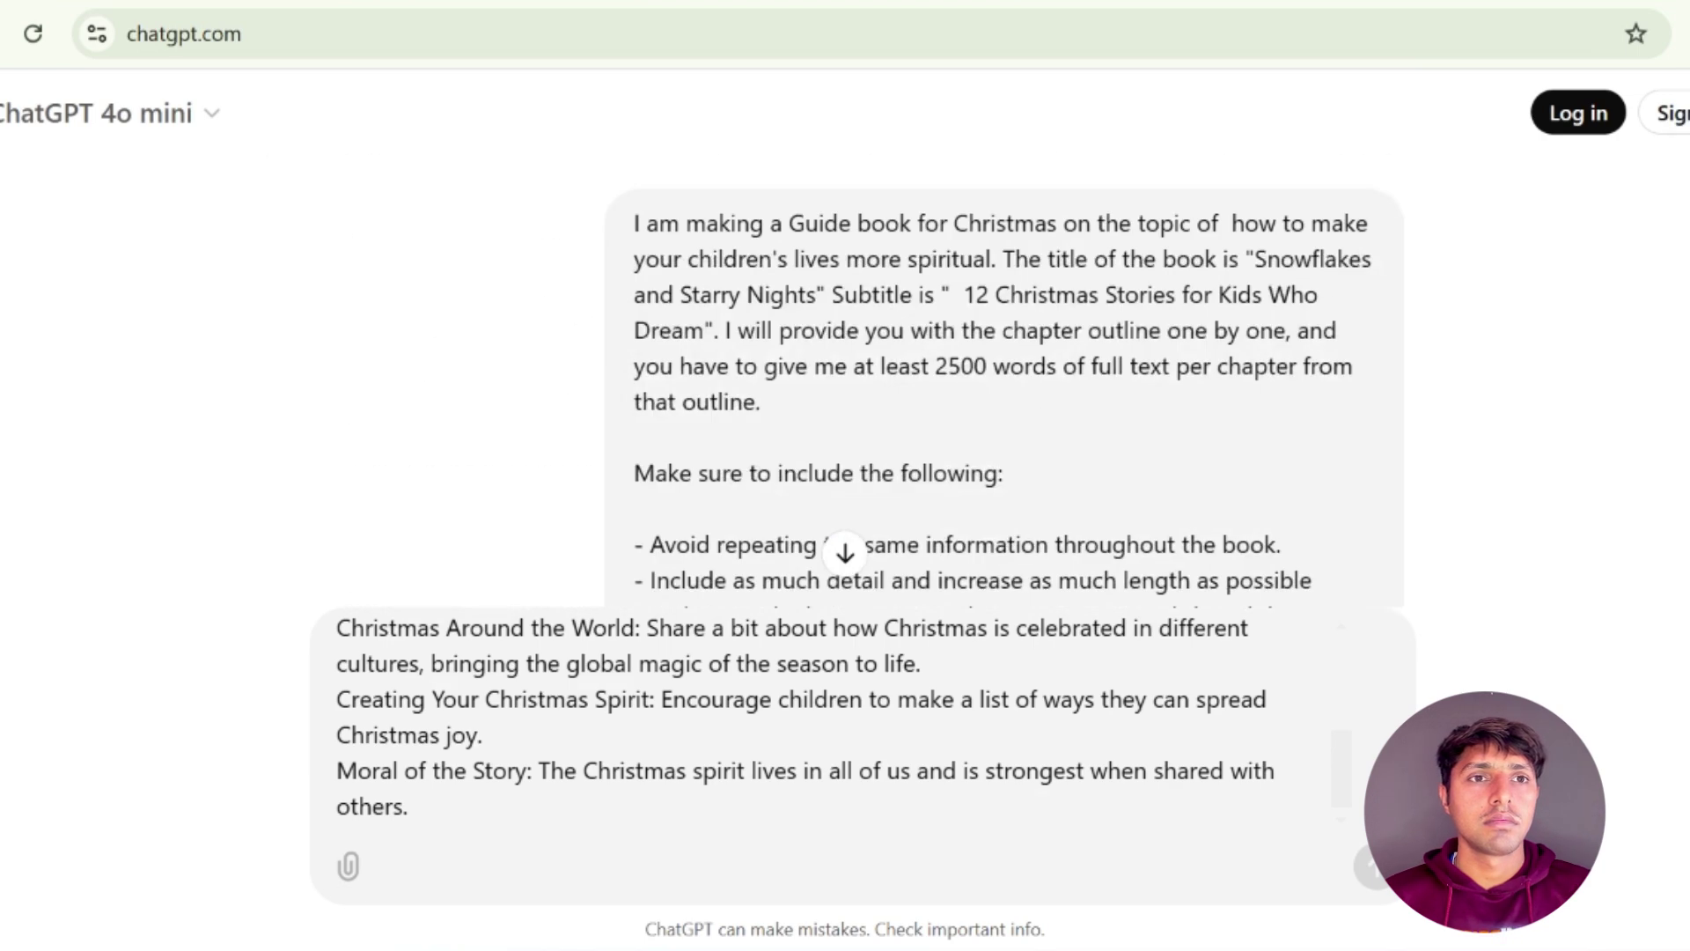
drag(637, 229, 1125, 306)
scroll(888, 509, down, 7)
right_click(1072, 222)
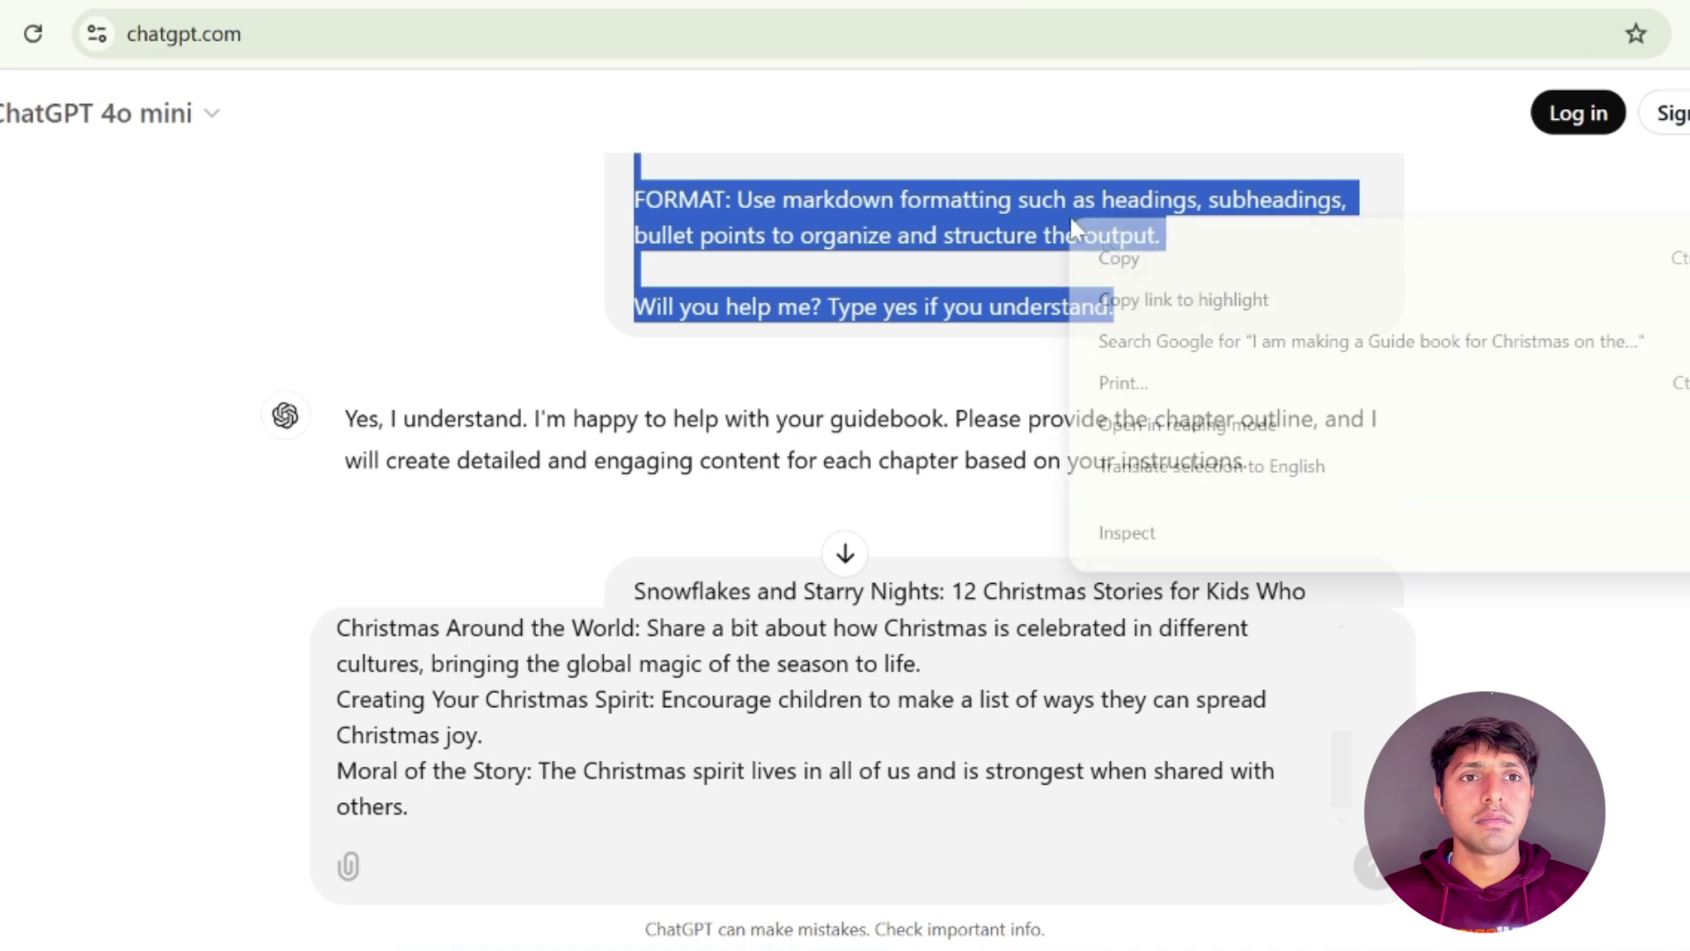
click(1119, 259)
Return to the empty ChatGPT conversation, paste the guide book instruction prompt and send it
key(ctrl+shift+o)
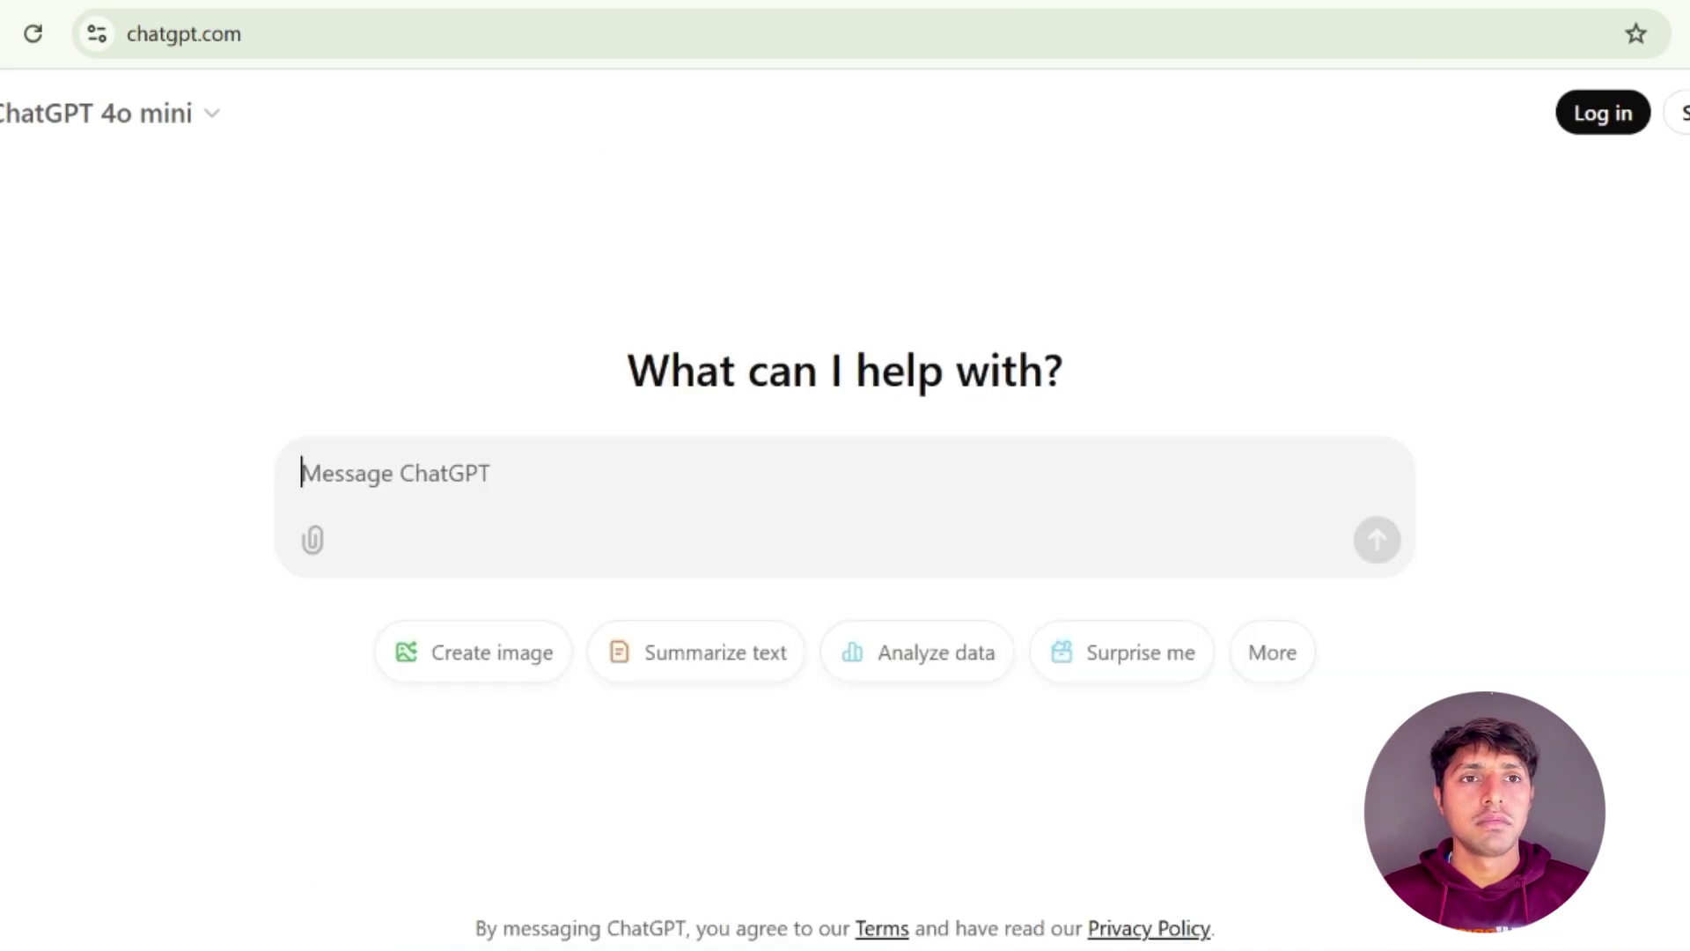
right_click(354, 493)
click(444, 252)
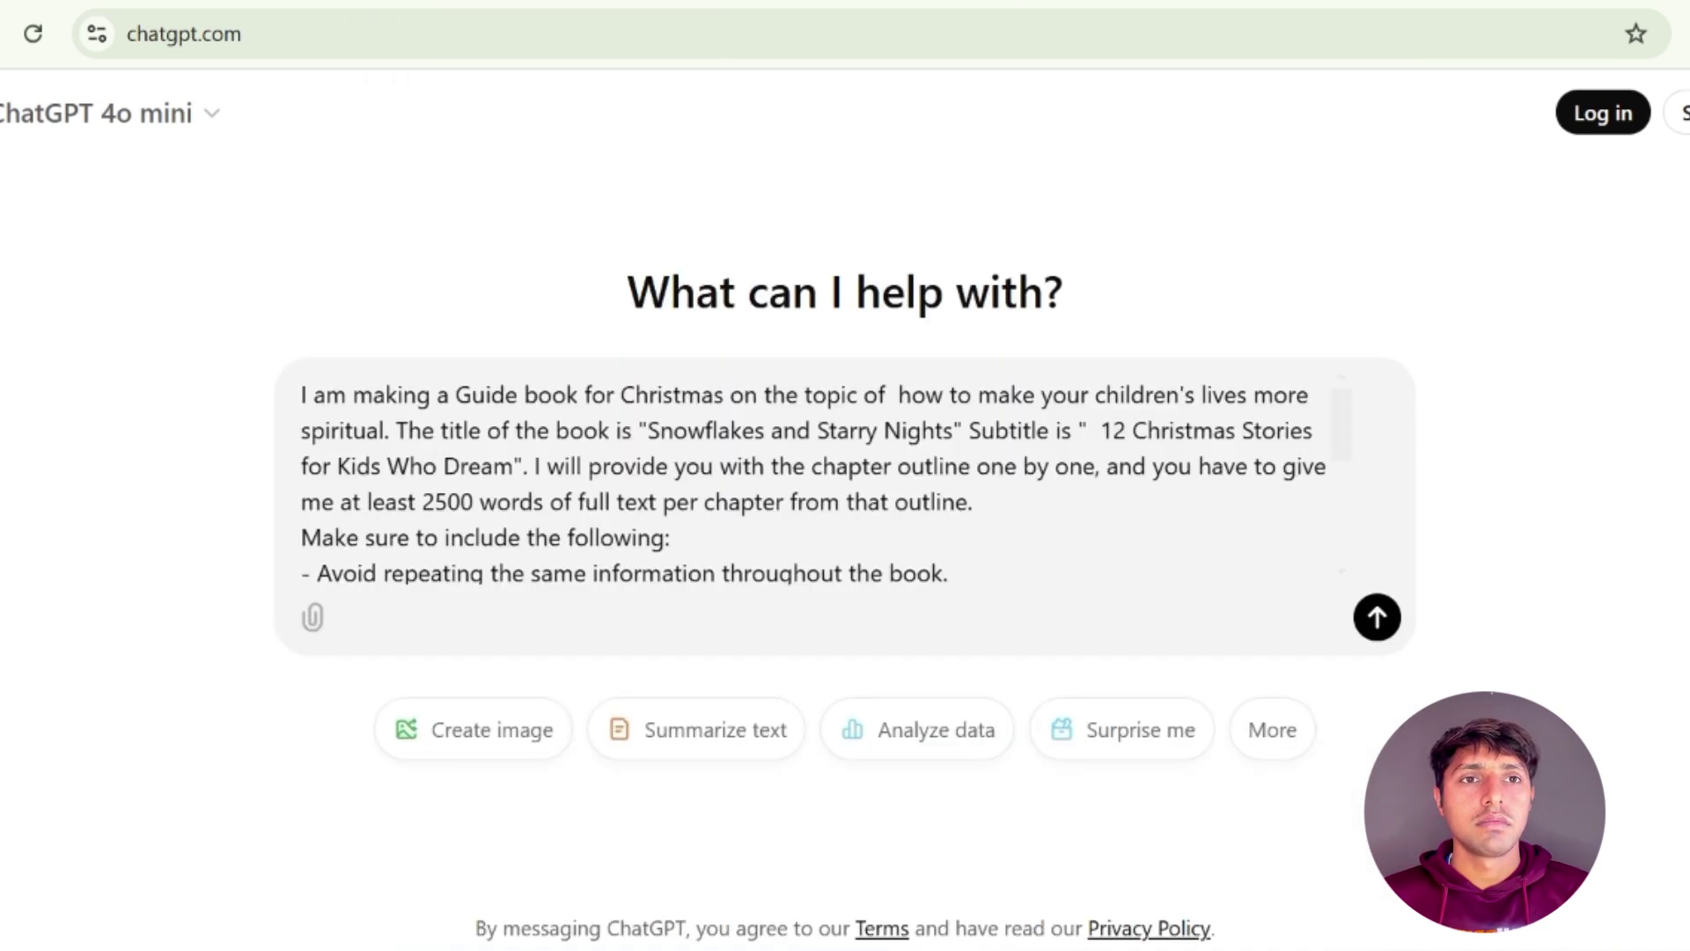
click(1373, 623)
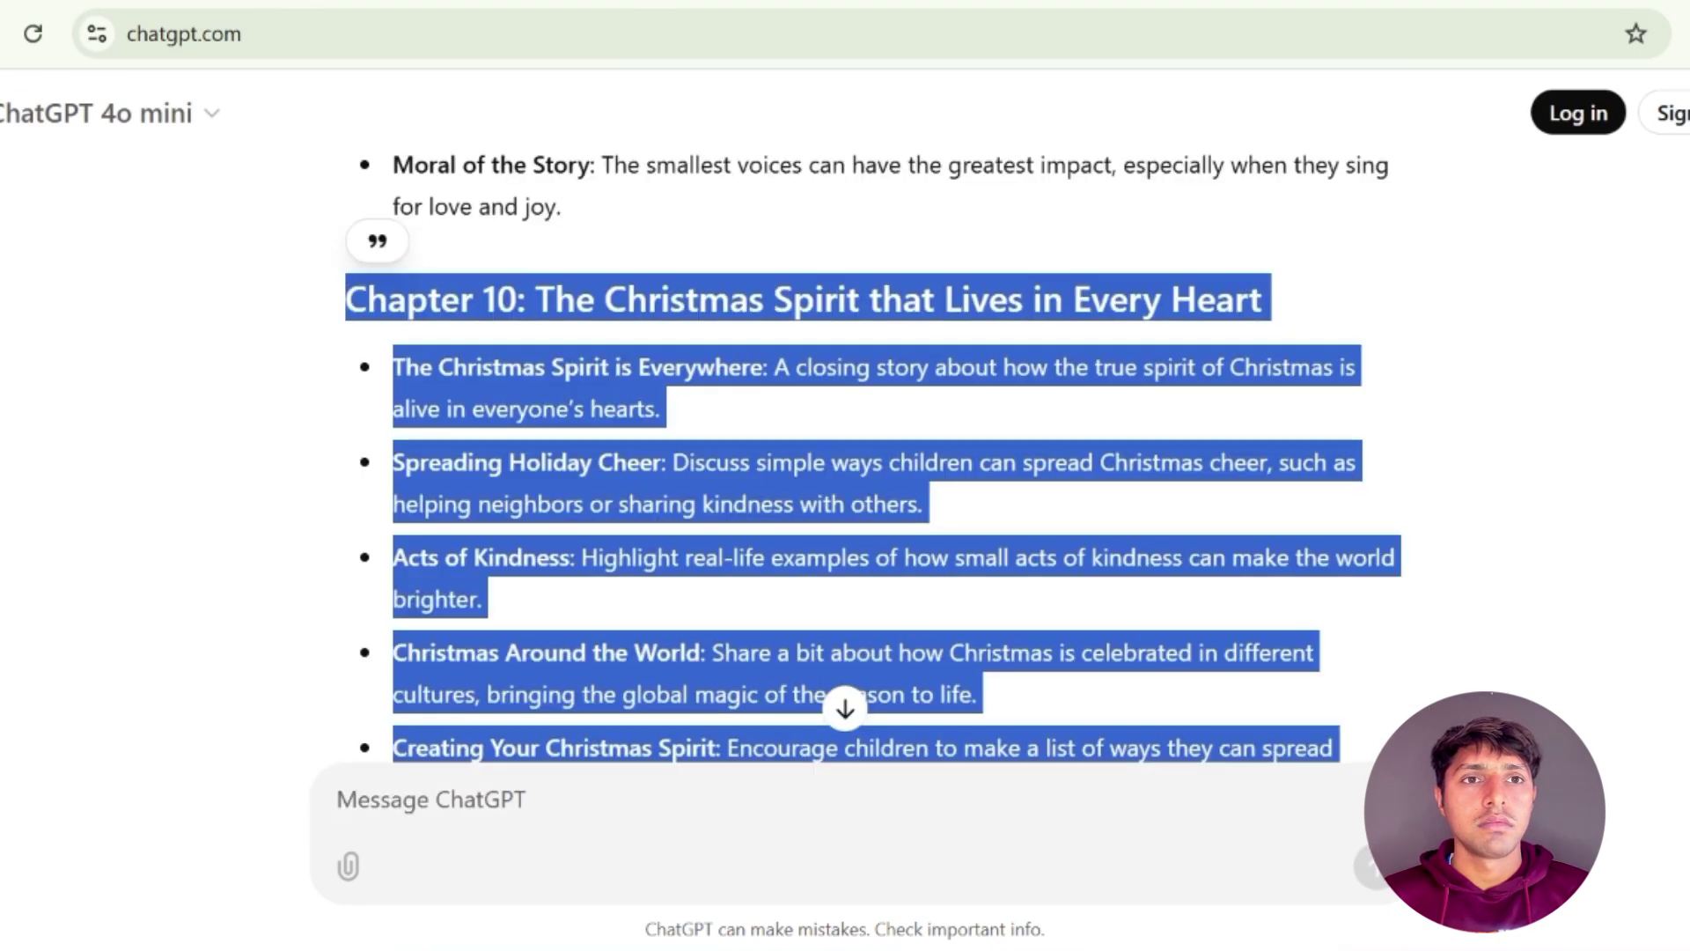
Copy the Chapter 10 outline from the book outline conversation, paste it into the new ChatGPT conversation and send it
right_click(539, 375)
click(599, 415)
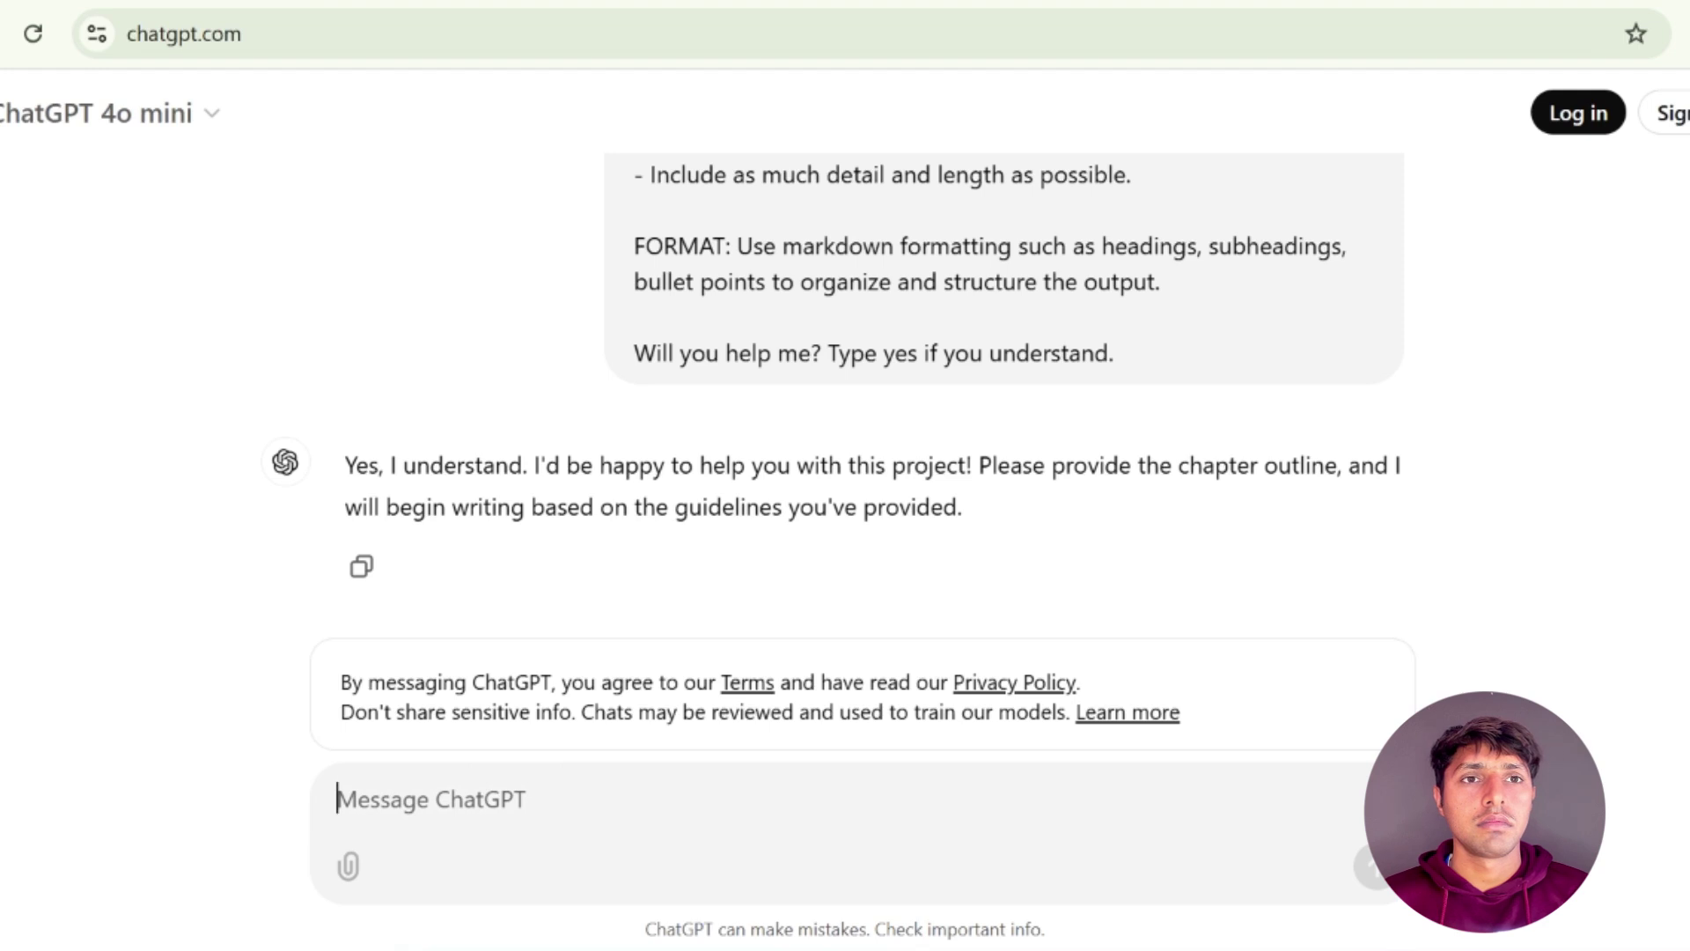
right_click(397, 802)
click(471, 476)
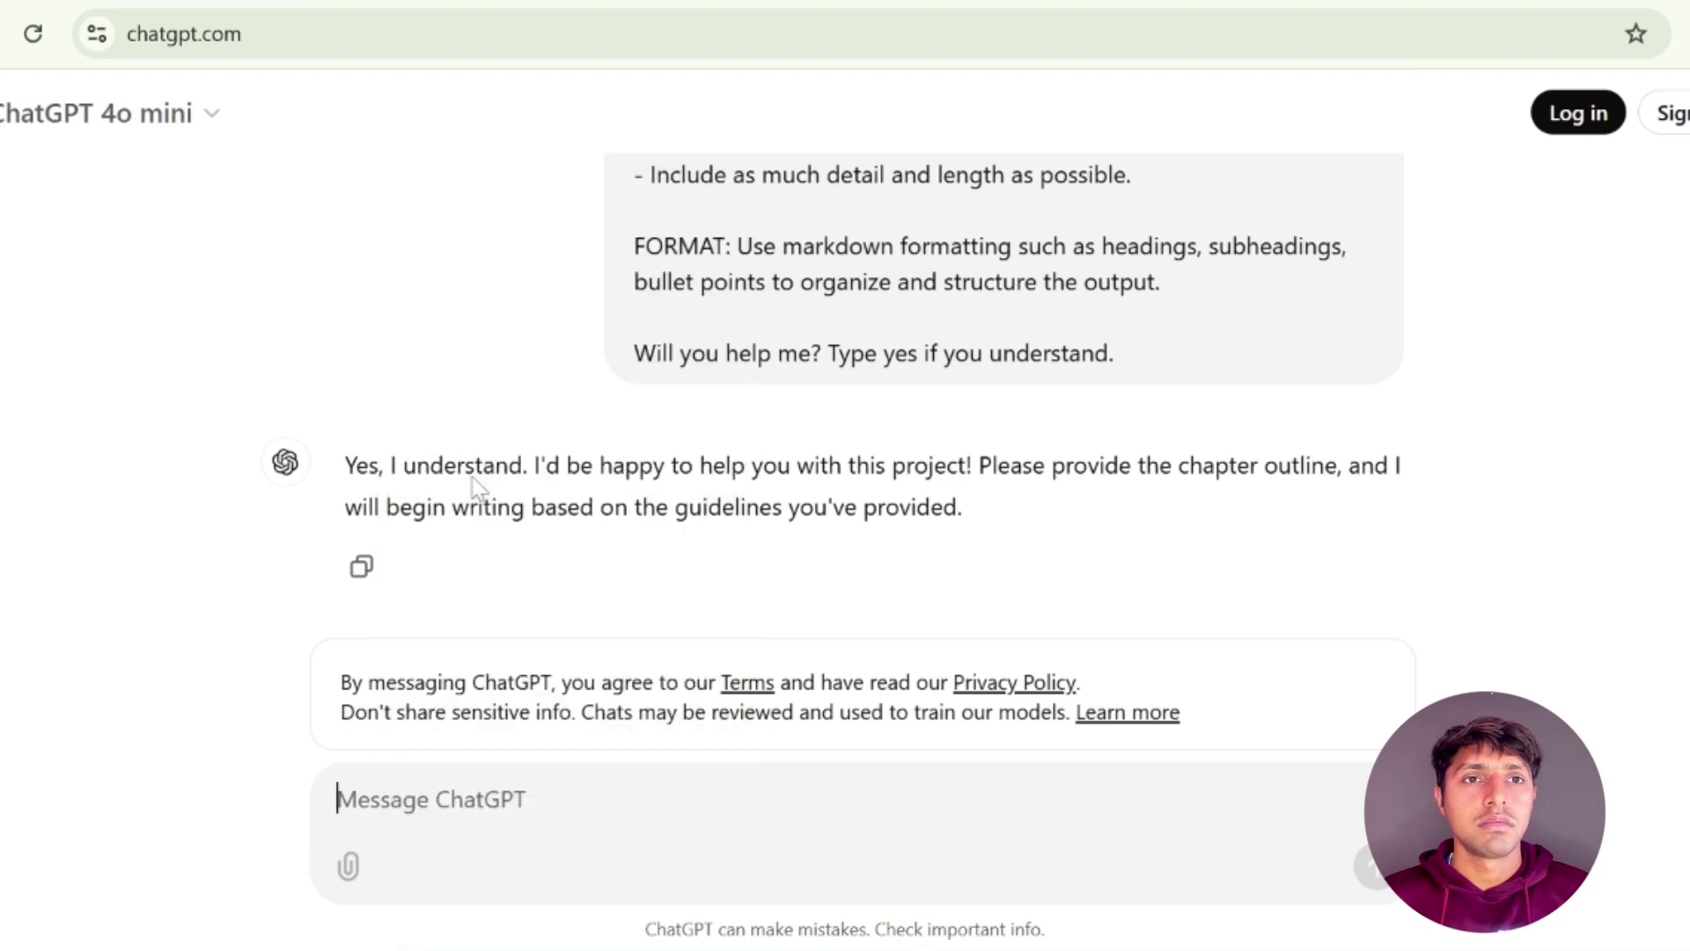
click(1371, 869)
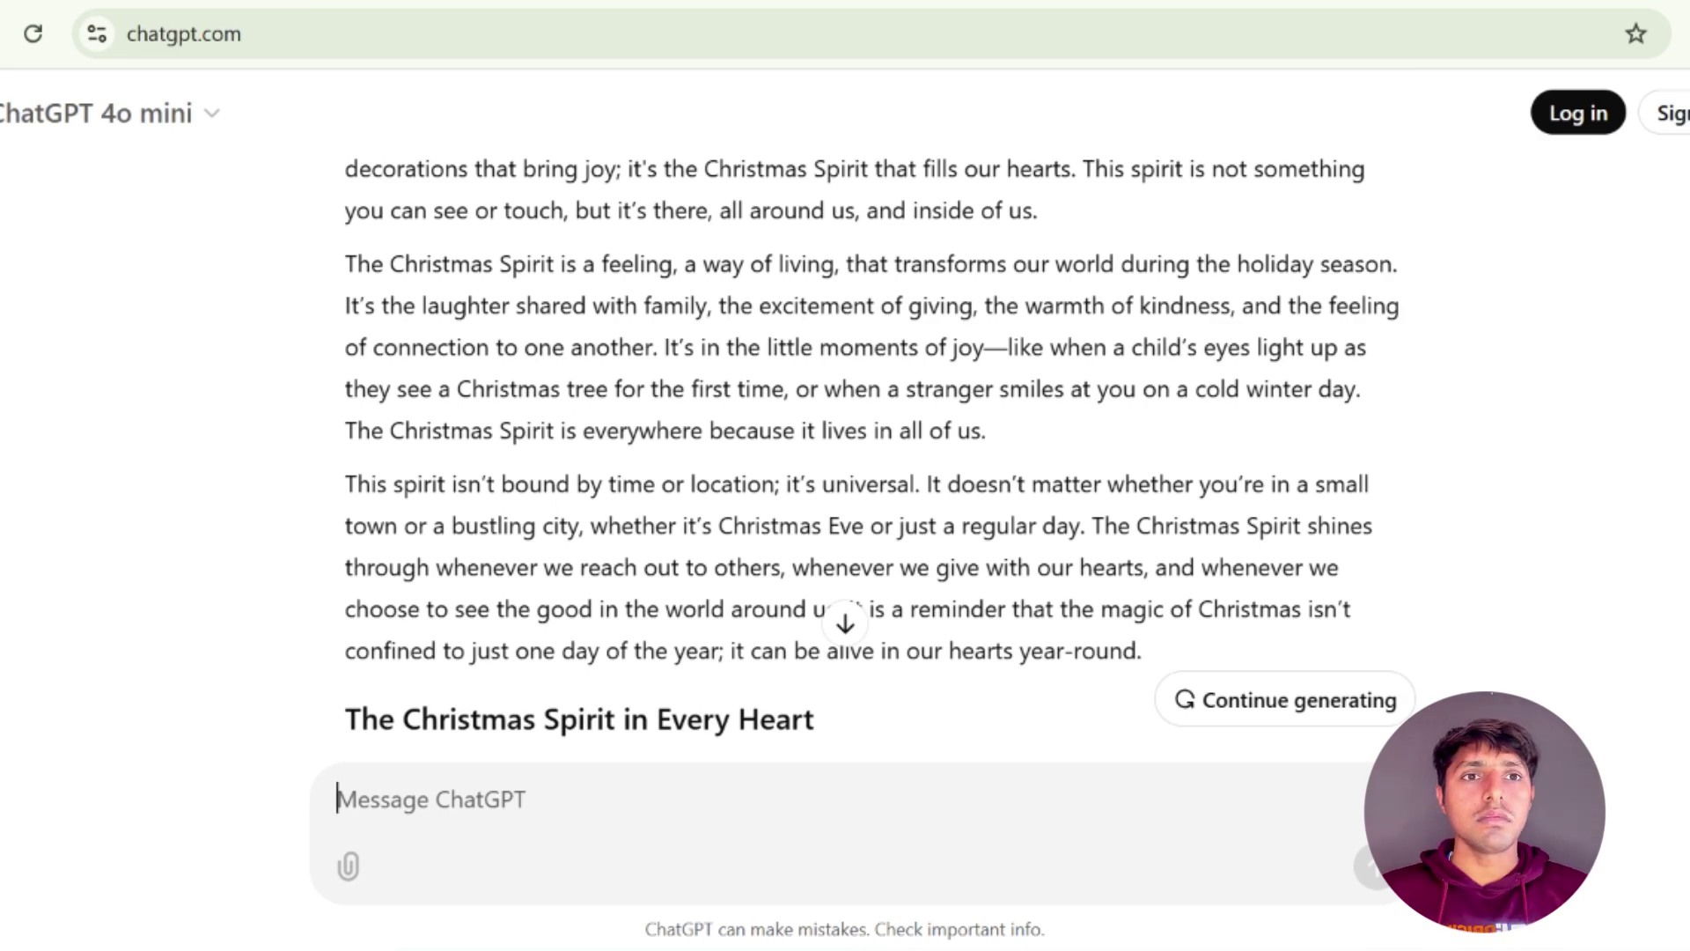
Look through the generated Chapter 10, then select and copy its text from the chapter heading through the Make a List of Kindness Goals paragraph
scroll(845, 396, down, 20)
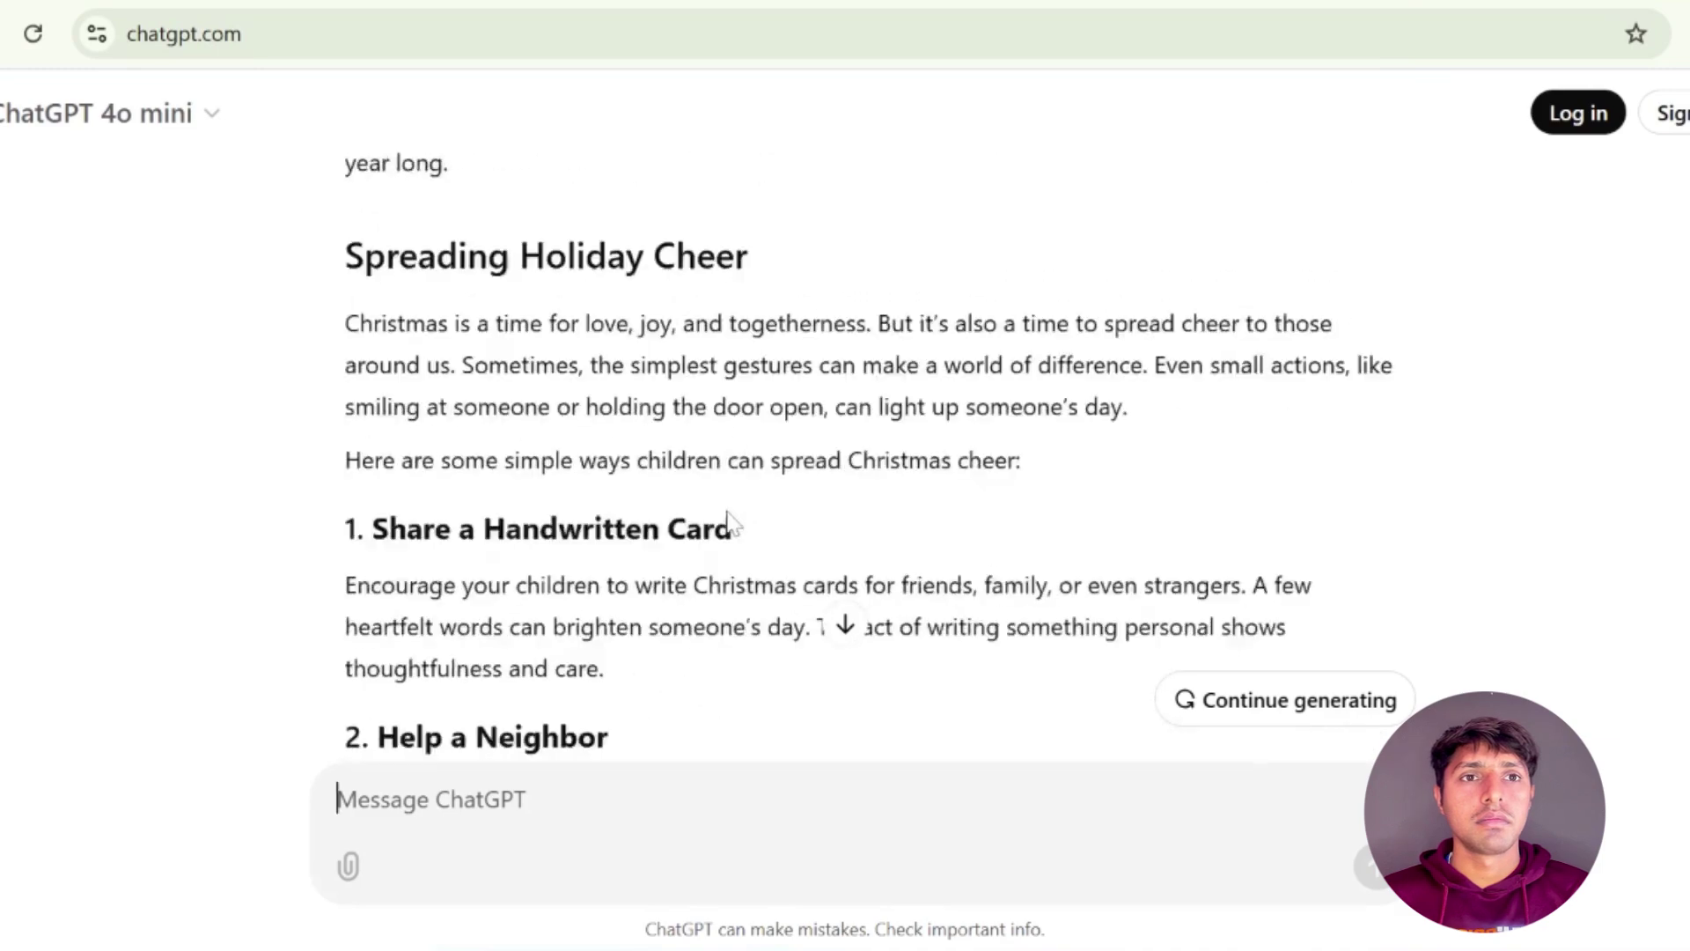
scroll(846, 440, down, 12)
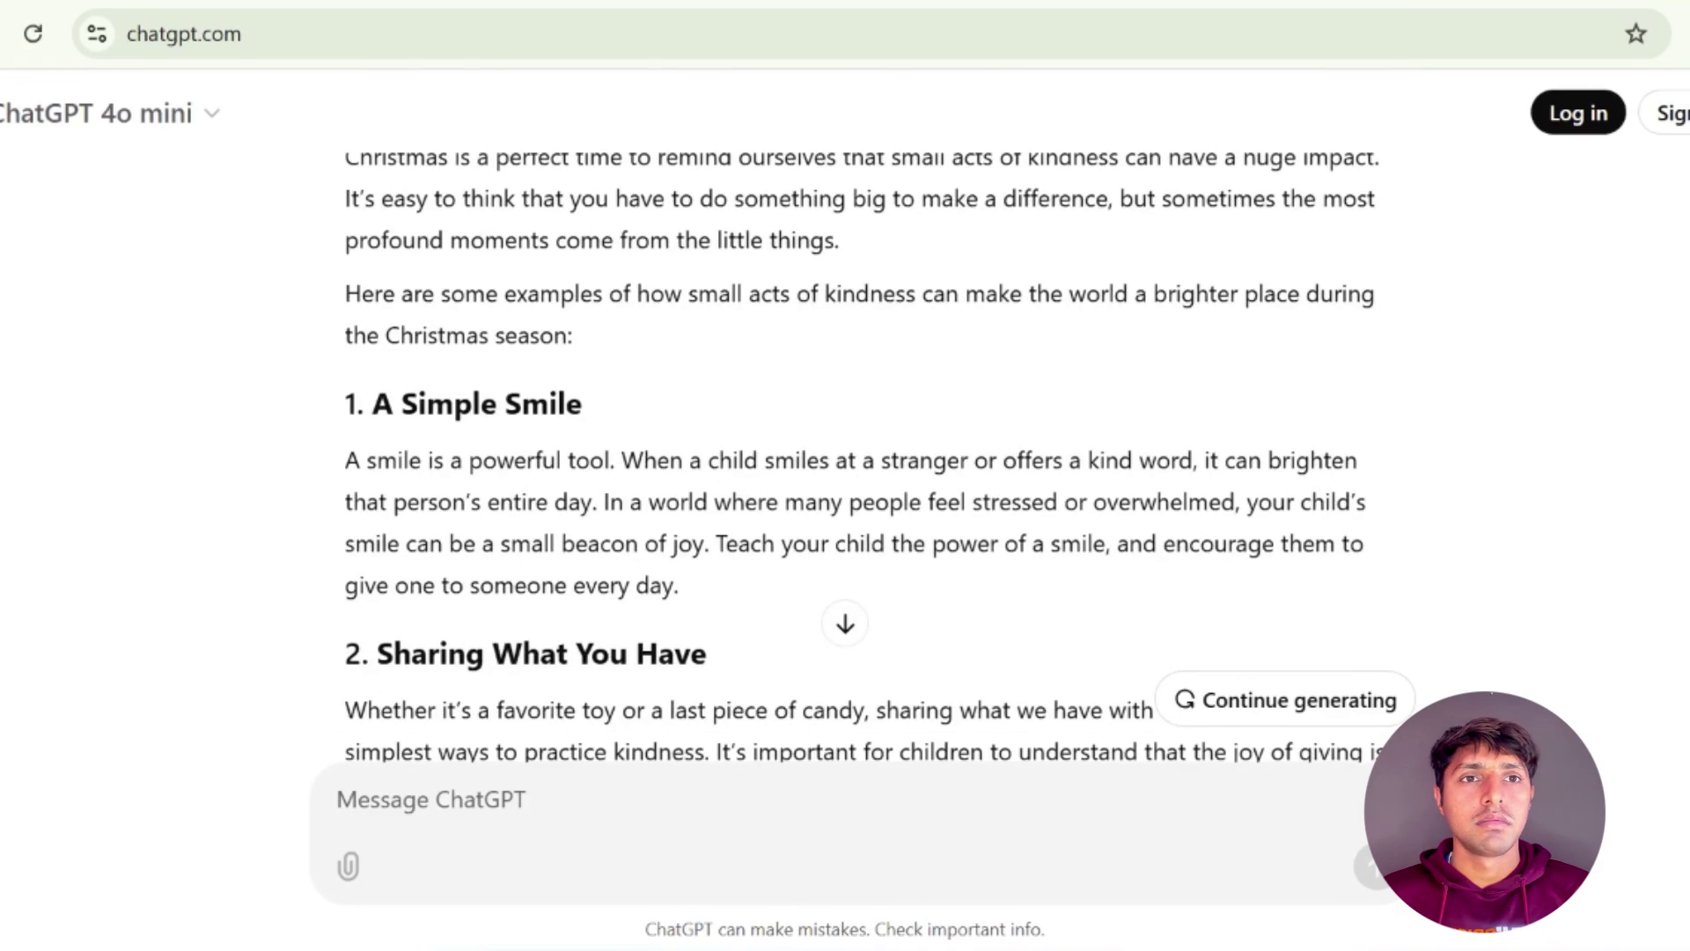
scroll(709, 550, down, 20)
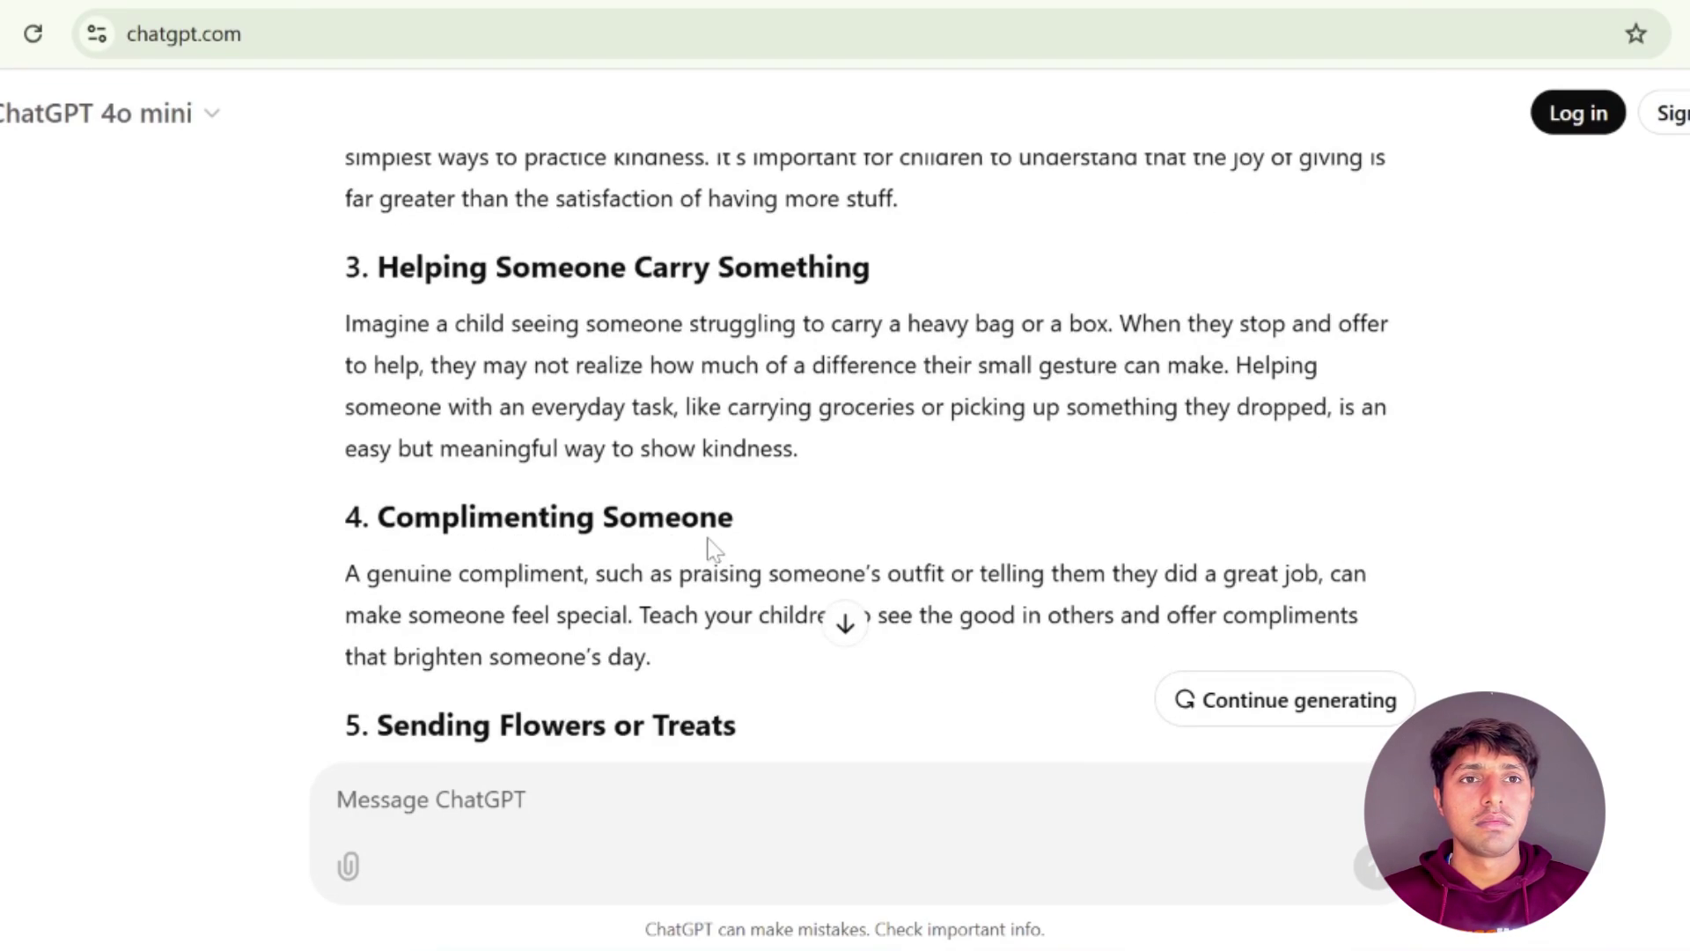
scroll(713, 549, down, 15)
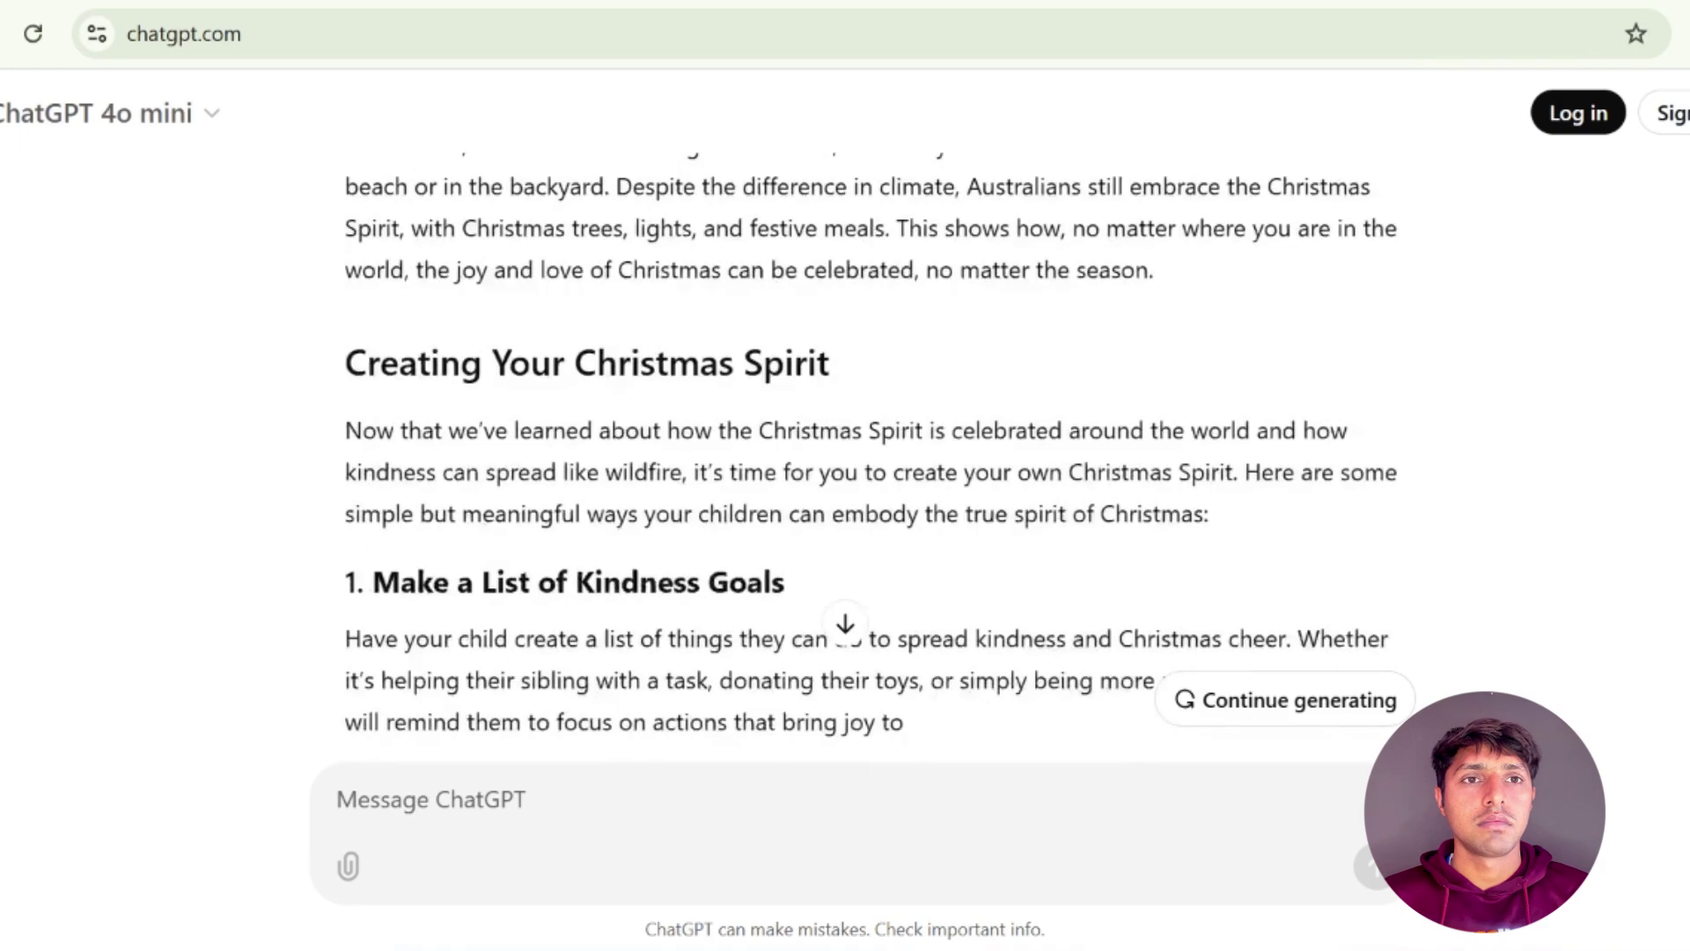
scroll(818, 499, up, 20)
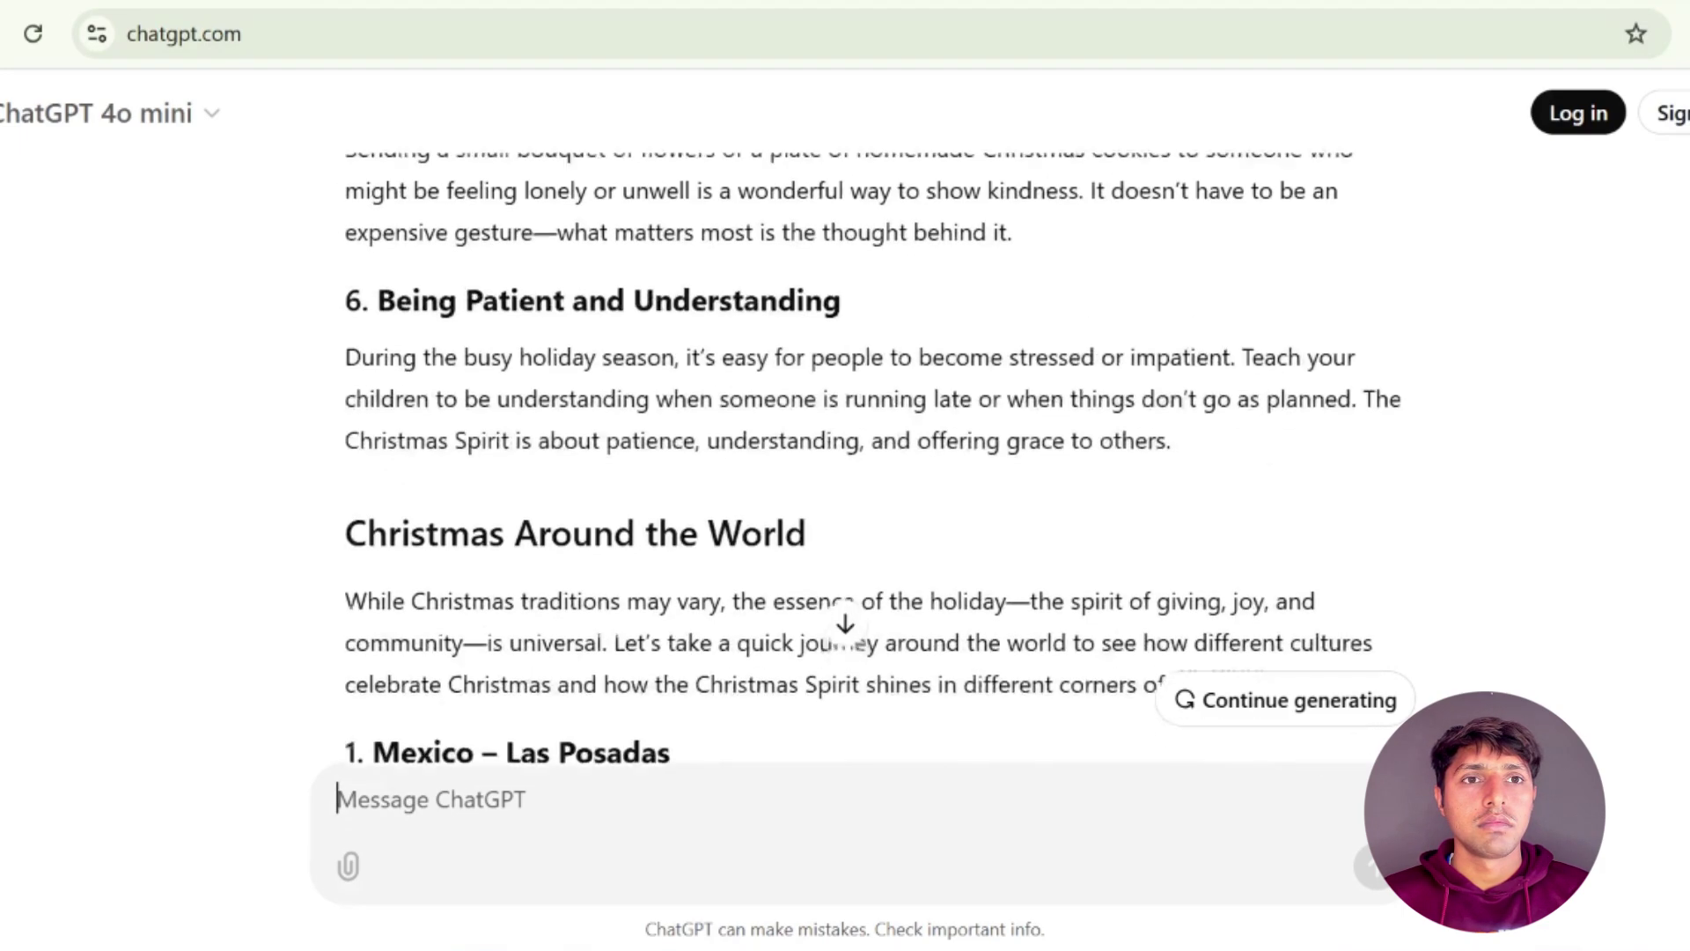
scroll(819, 498, up, 20)
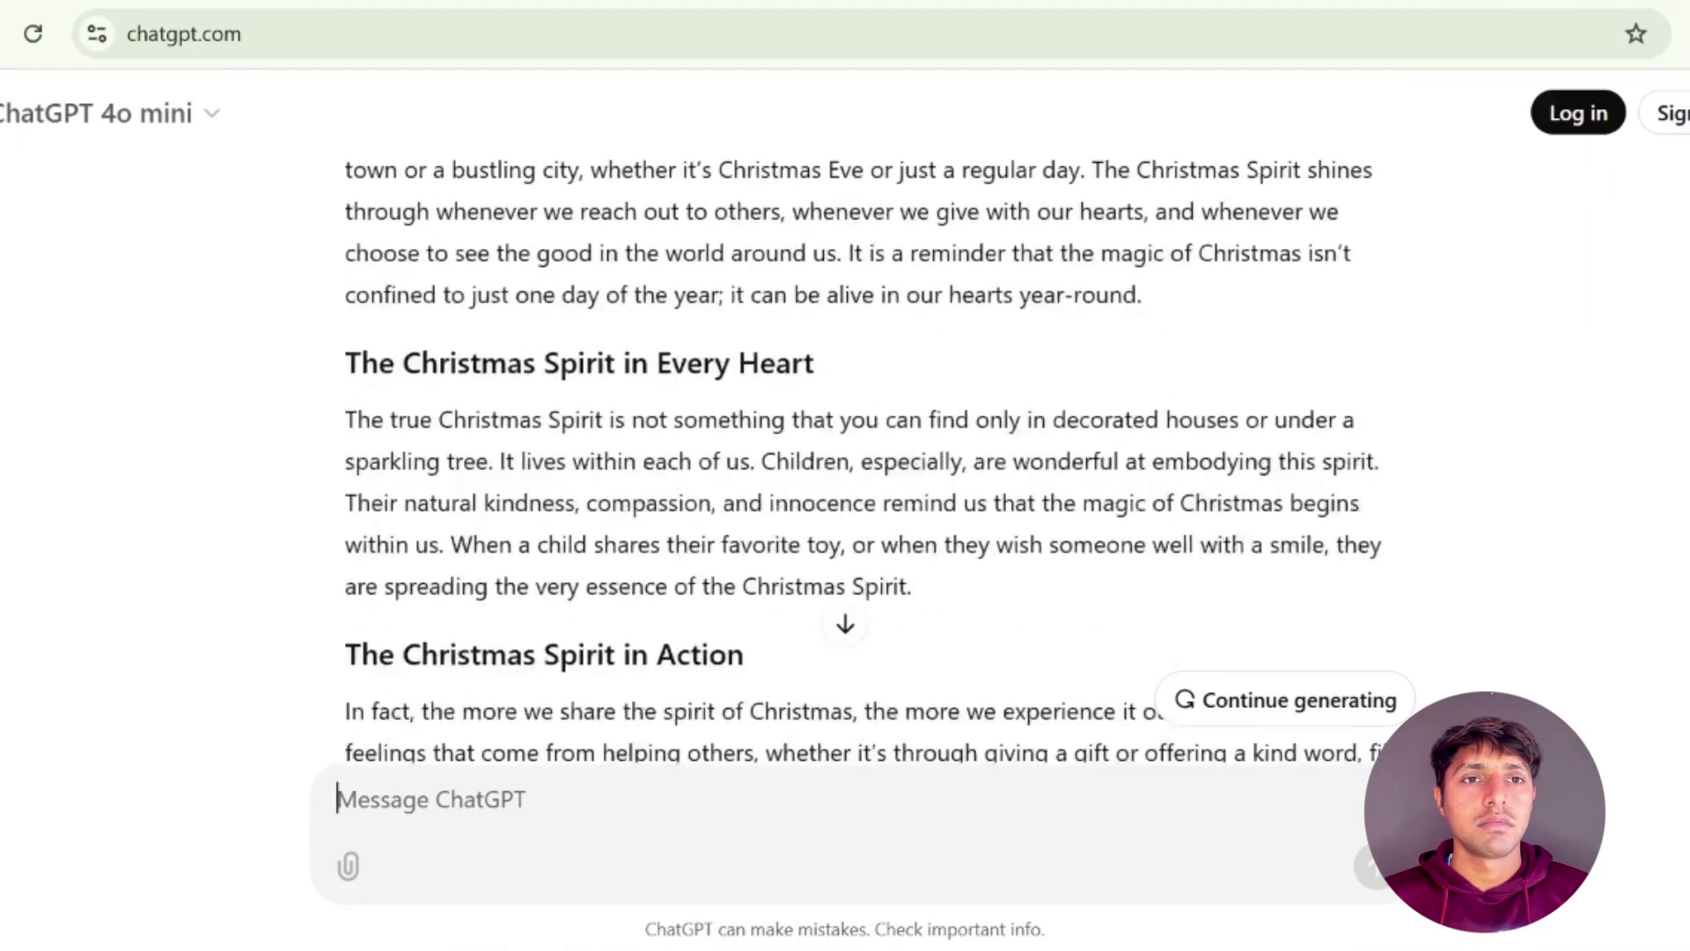
drag(345, 541, 1124, 532)
scroll(1171, 612, down, 15)
scroll(1171, 614, down, 20)
scroll(1172, 608, down, 20)
scroll(1172, 613, down, 10)
scroll(1127, 476, up, 3)
scroll(1131, 479, up, 1)
scroll(1132, 479, down, 4)
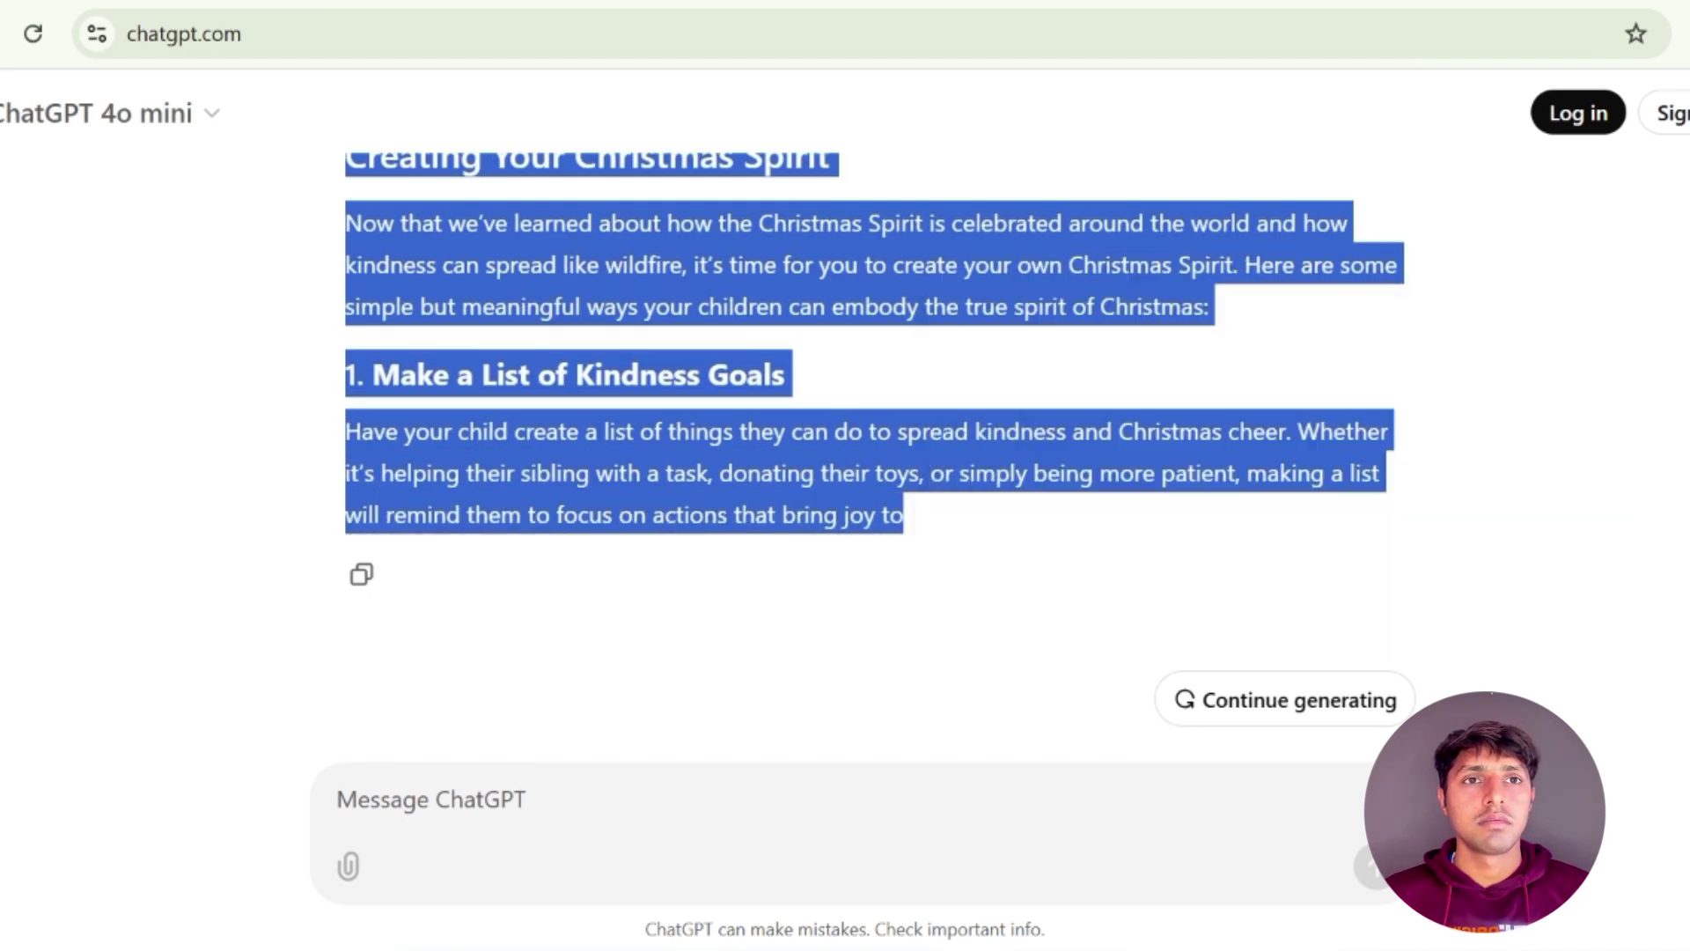
Switch to the WPS document, paste the Chapter 10 text on the blank page after Chapter 9 and check the pages above
click(1150, 898)
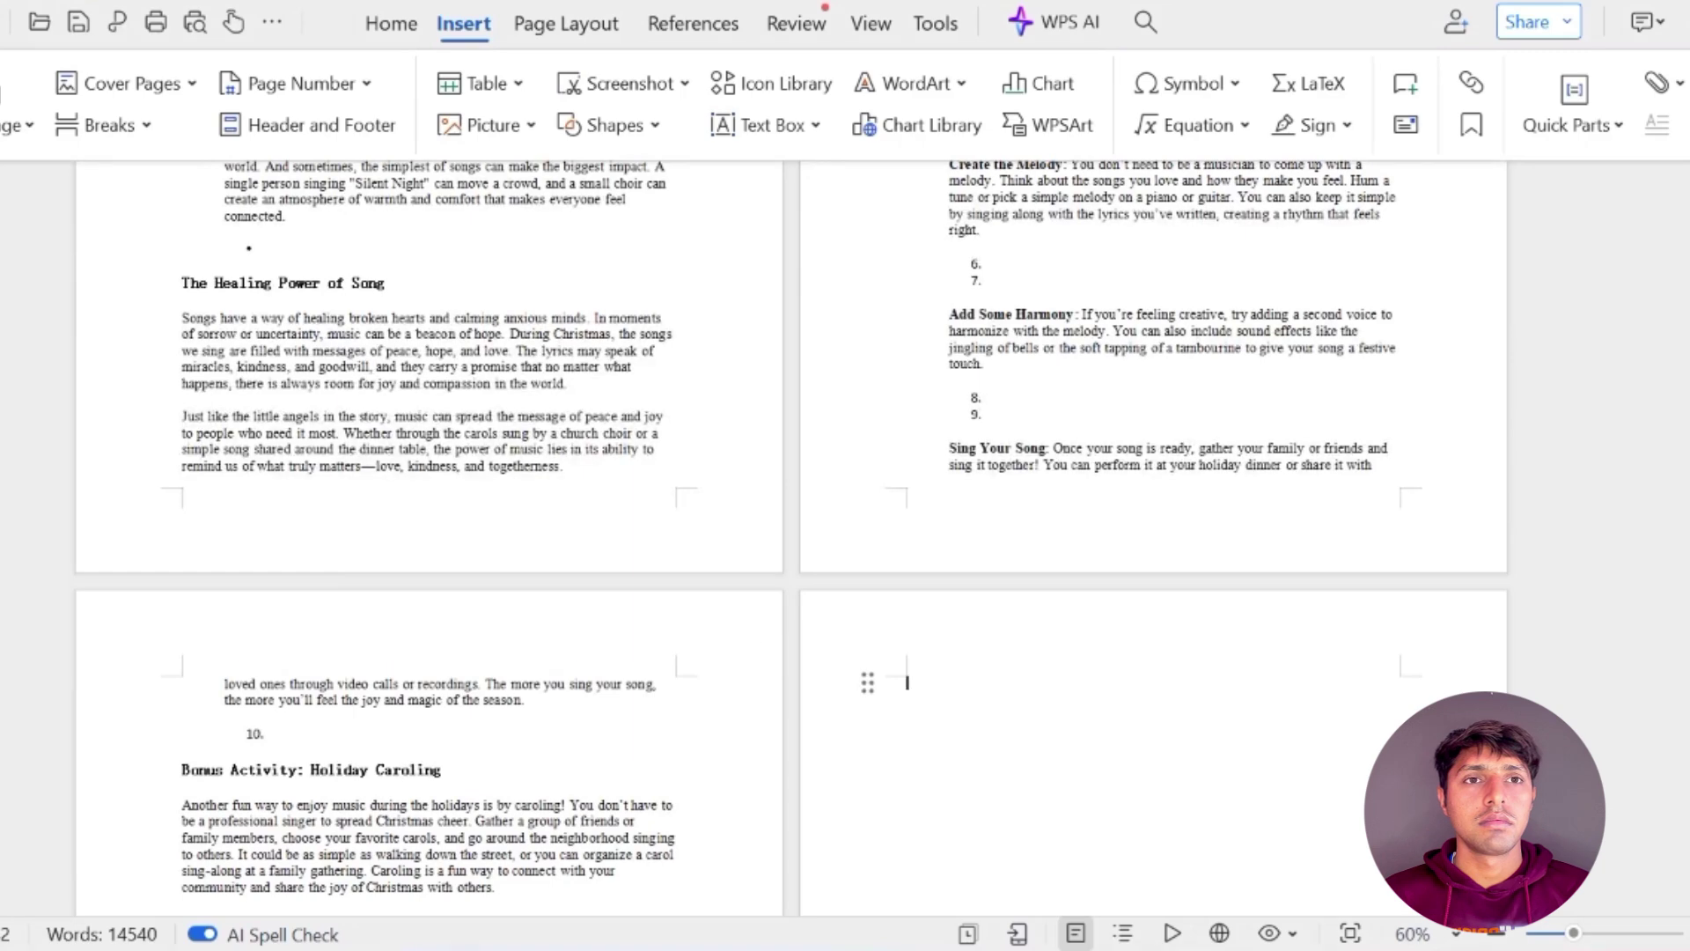
right_click(942, 696)
click(1076, 132)
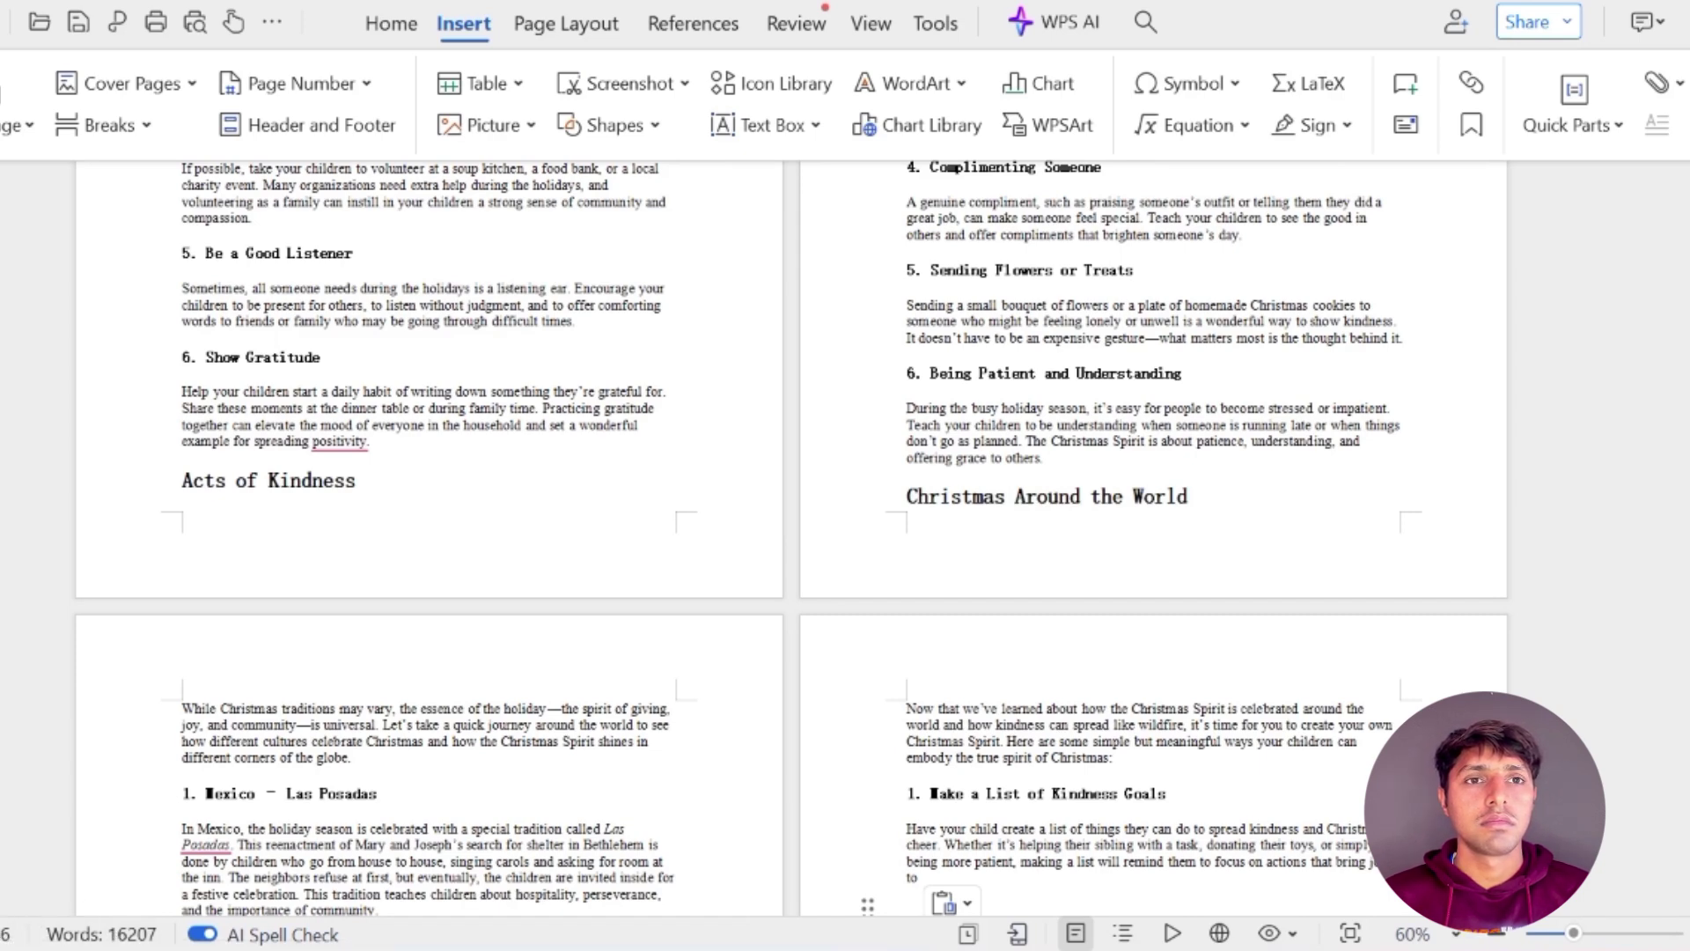
scroll(793, 537, up, 6)
scroll(792, 537, up, 15)
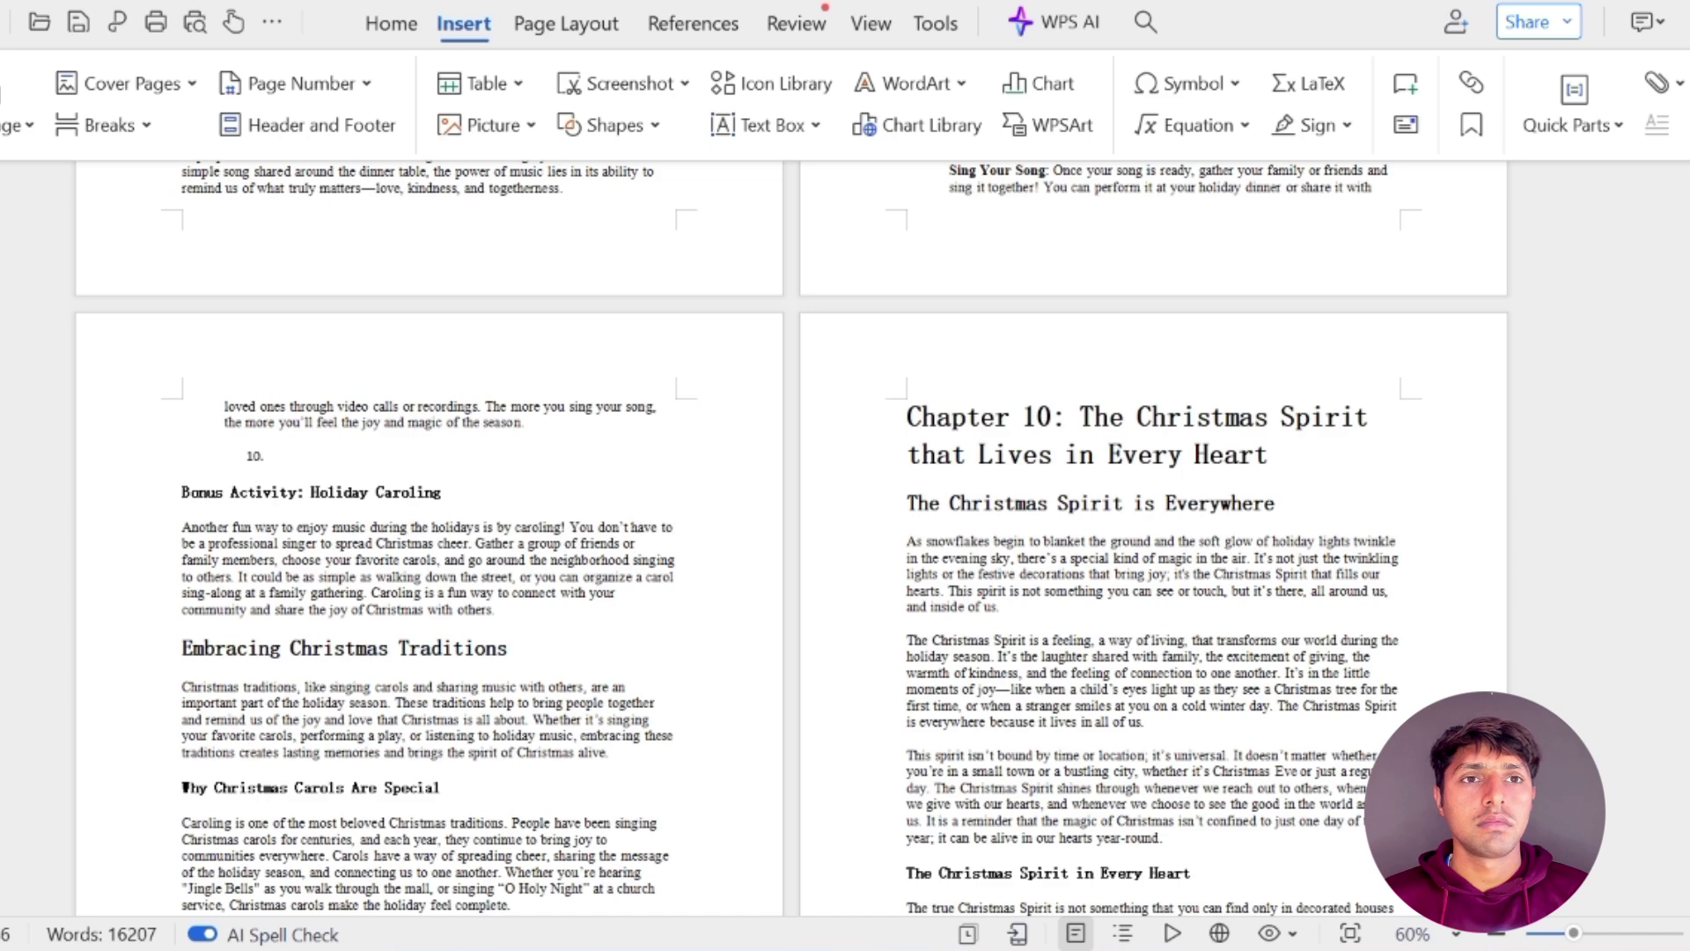
scroll(793, 537, up, 10)
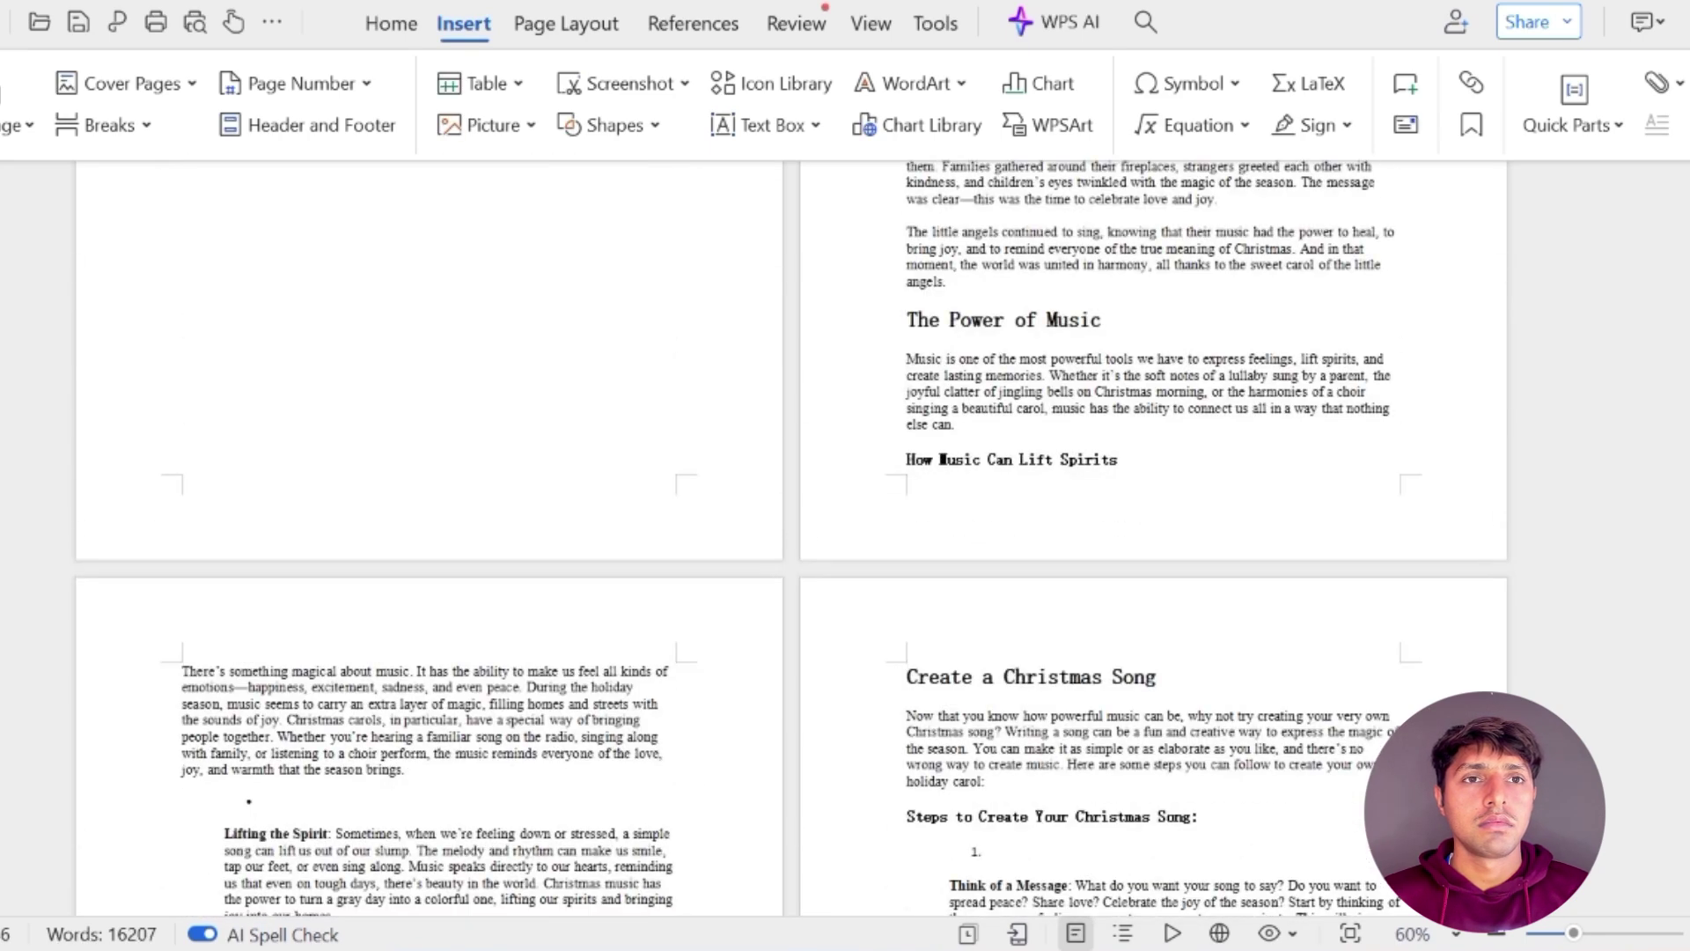